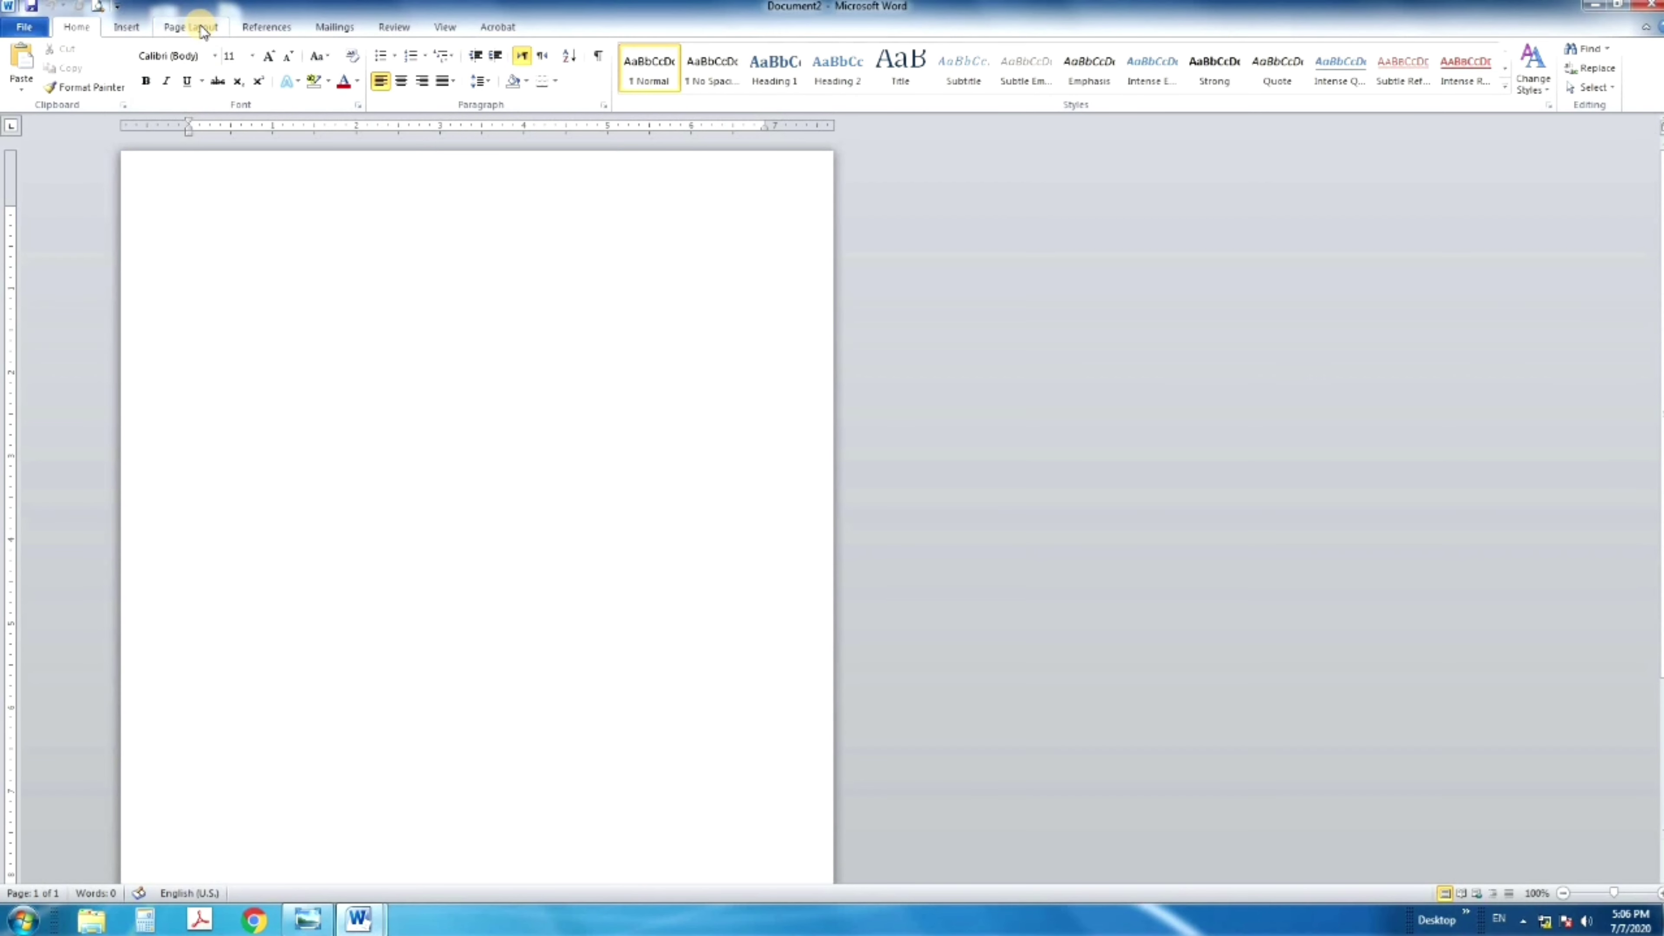
Step: Set the blank document's paper size to A4 (8.27" x 11.69")
click(203, 29)
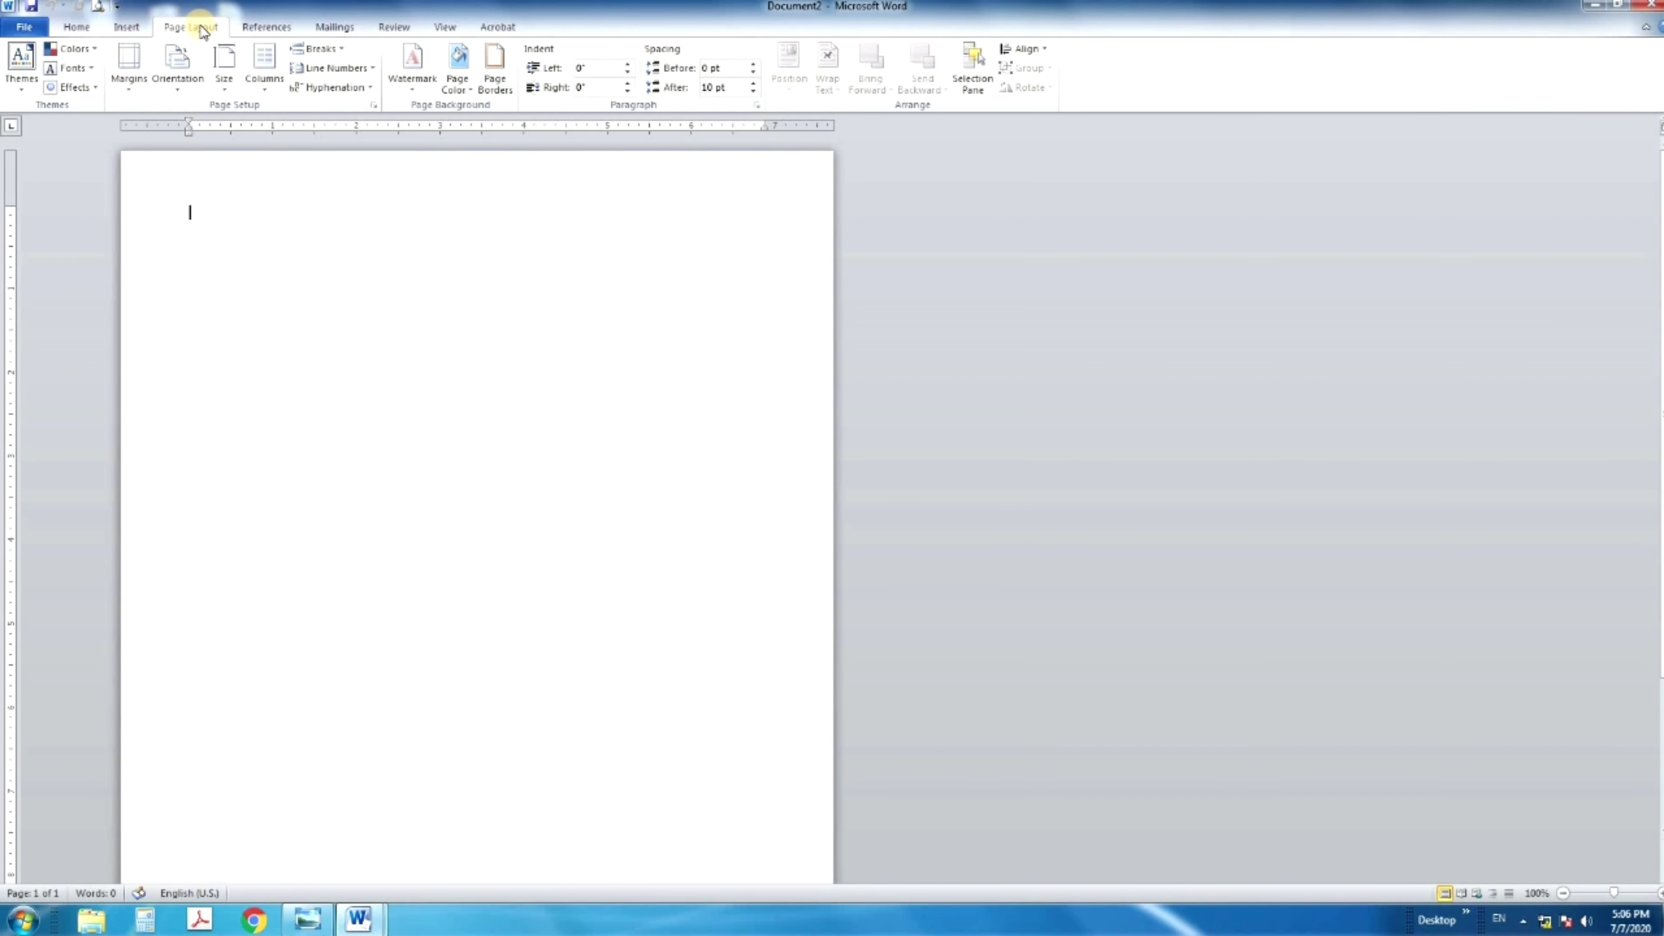
click(227, 91)
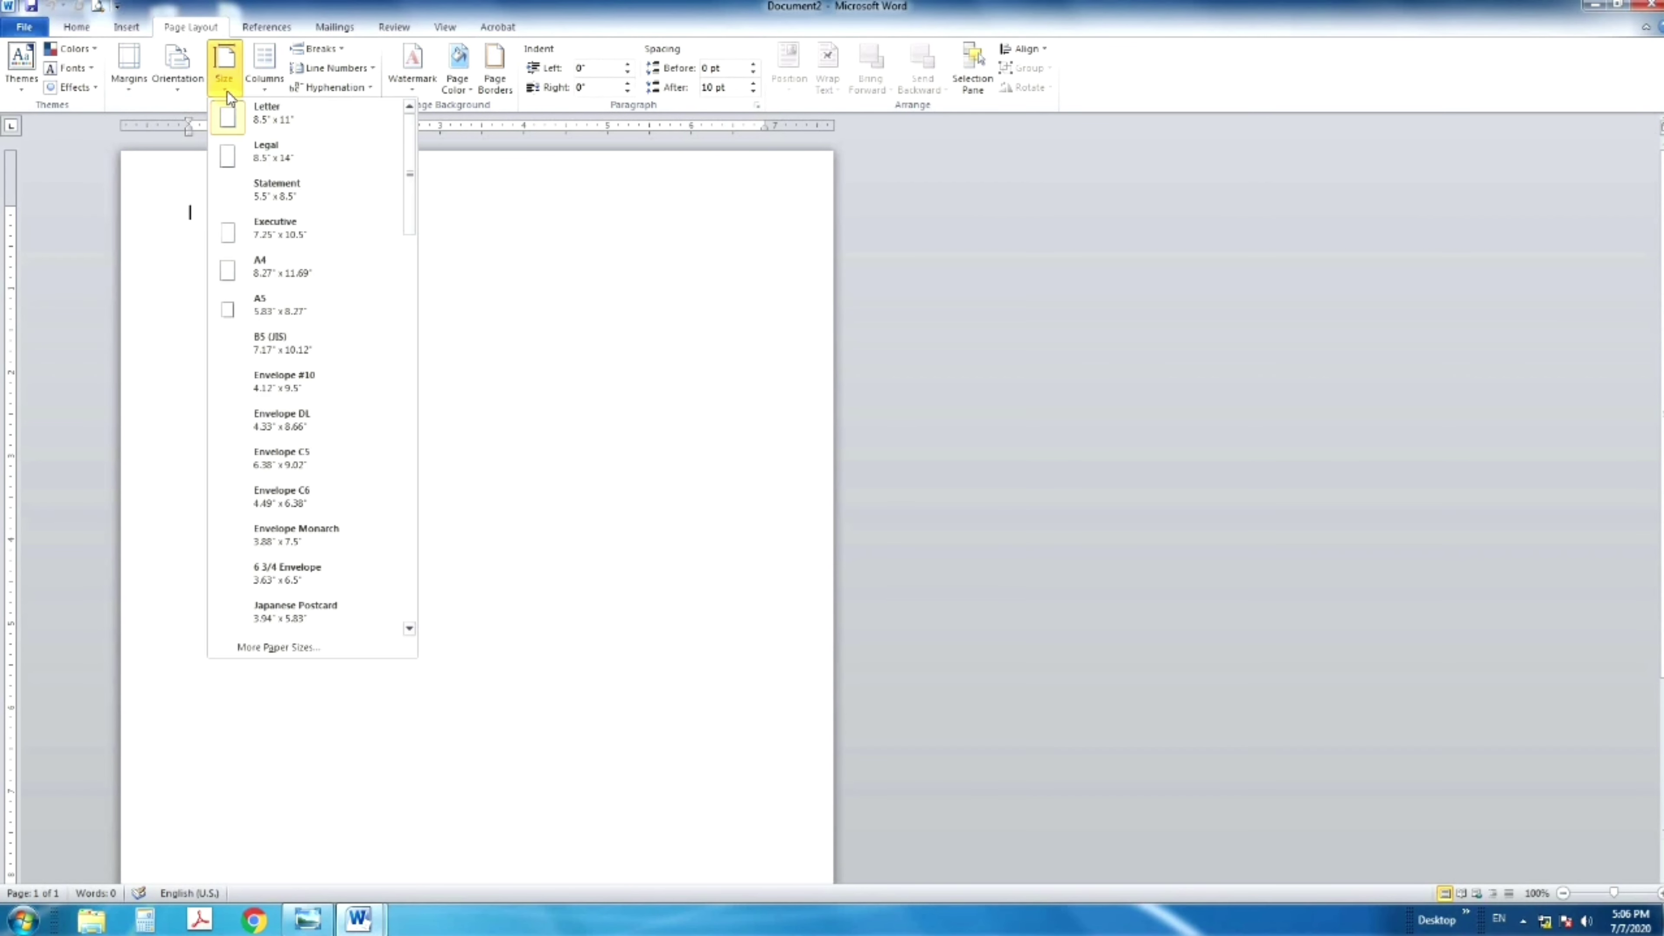
click(264, 264)
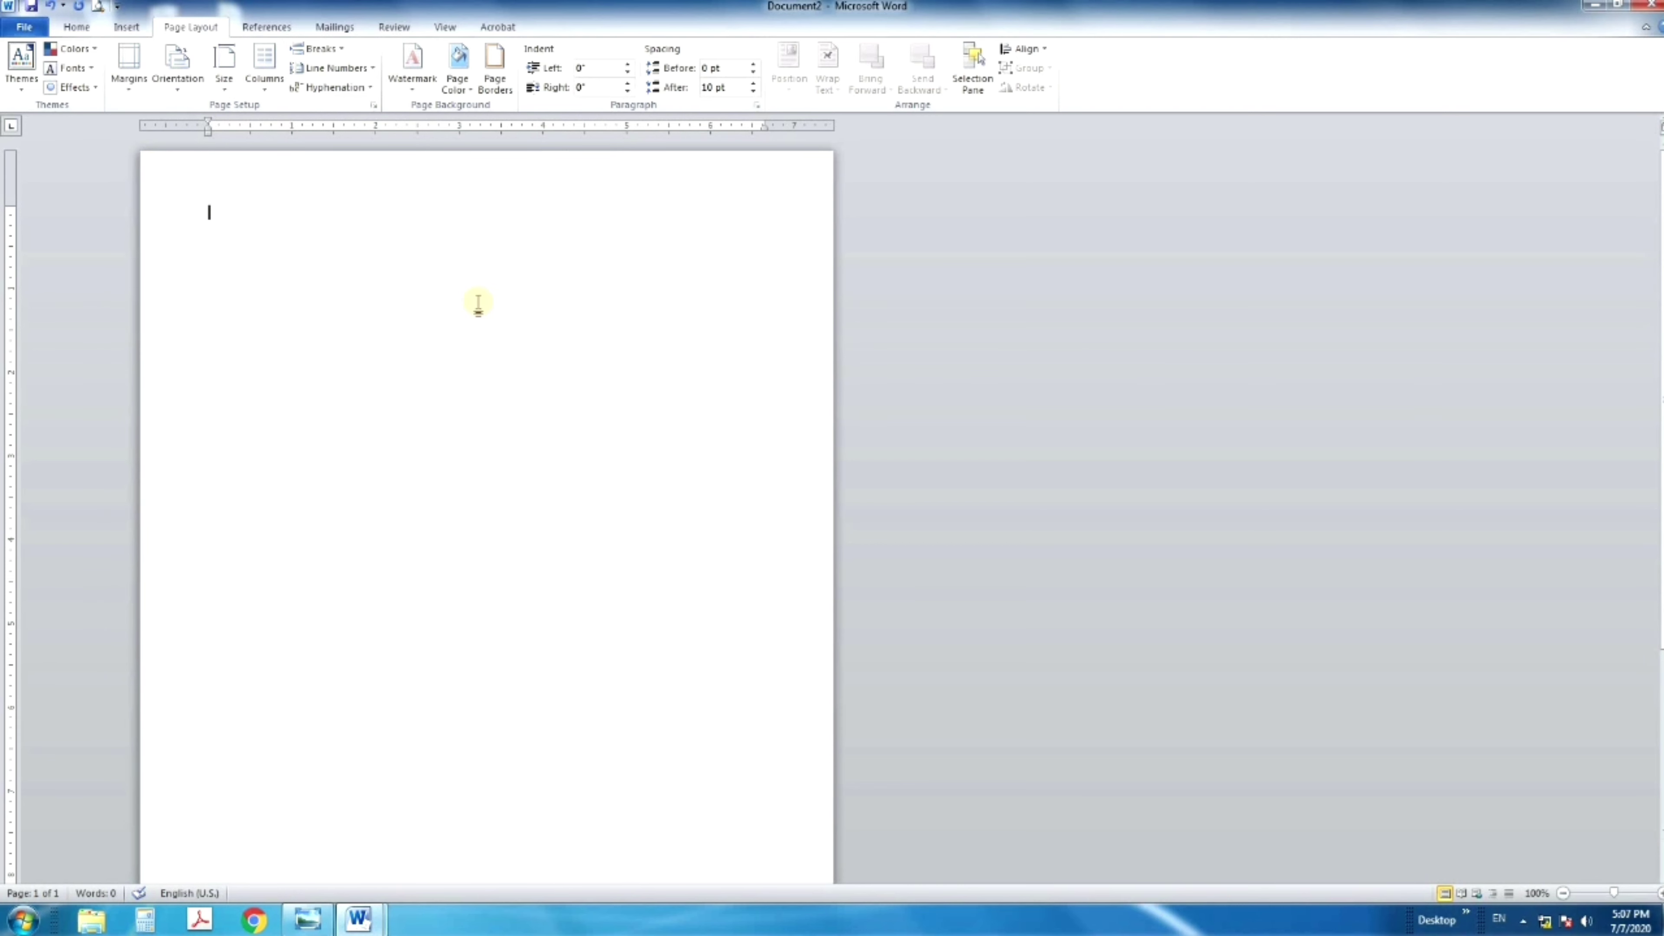
scroll(480, 309, down, 1)
scroll(480, 309, down, 1)
scroll(480, 309, down, 1)
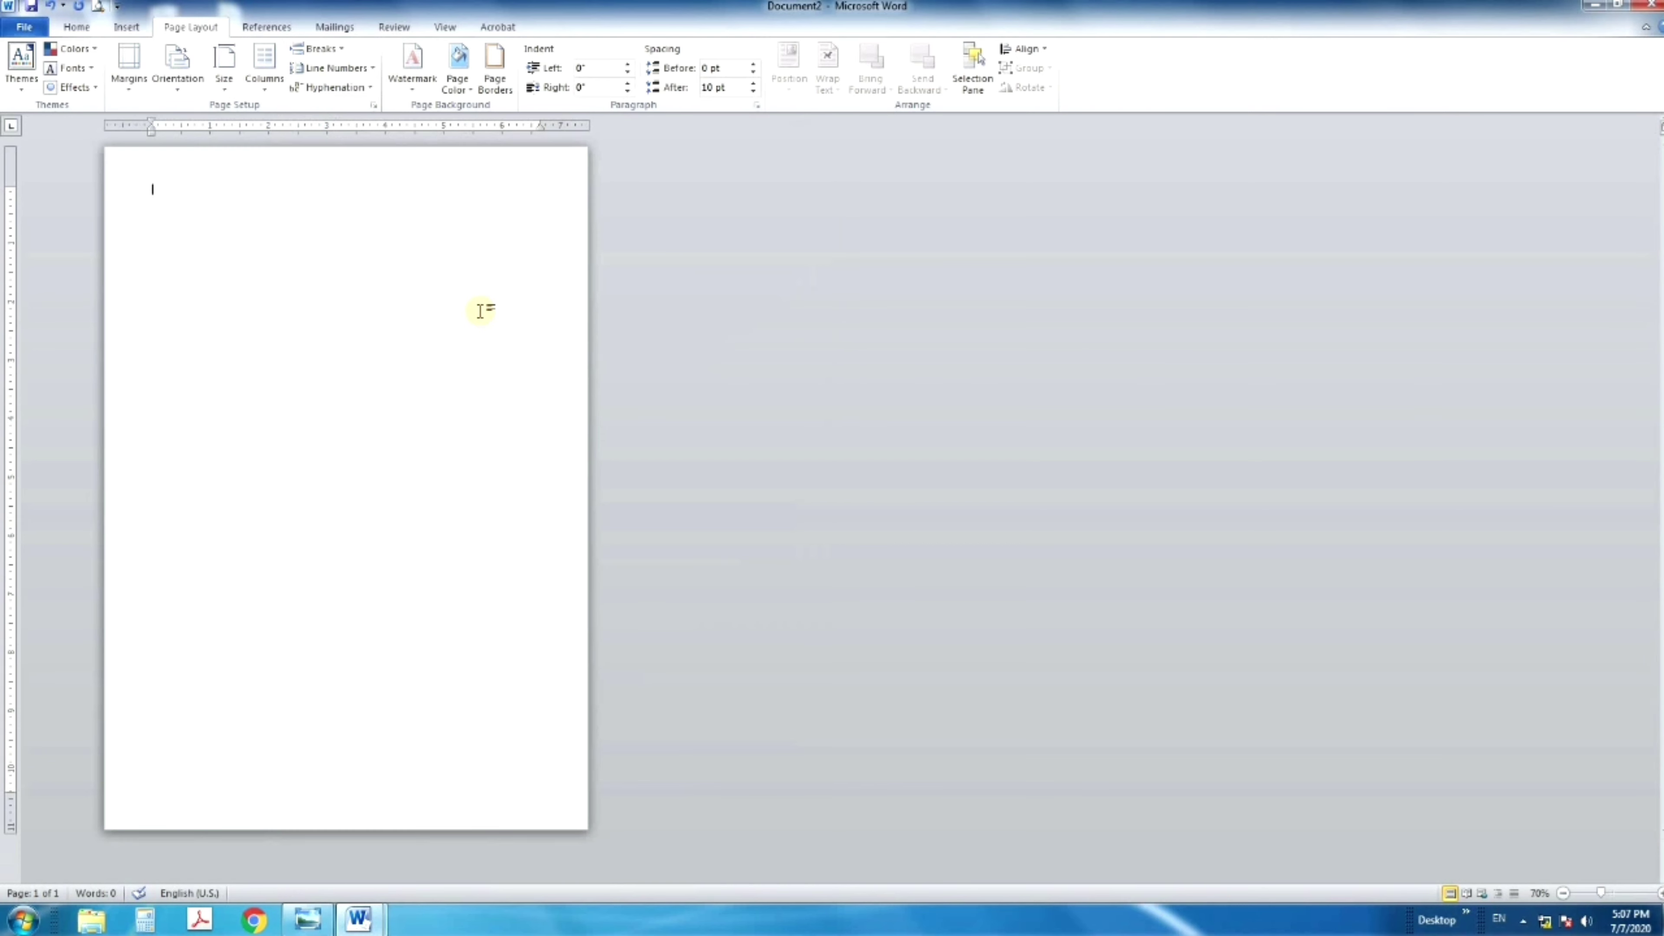
Step: Draw a tall rectangle down the page's right side and widen it toward the centre
click(124, 29)
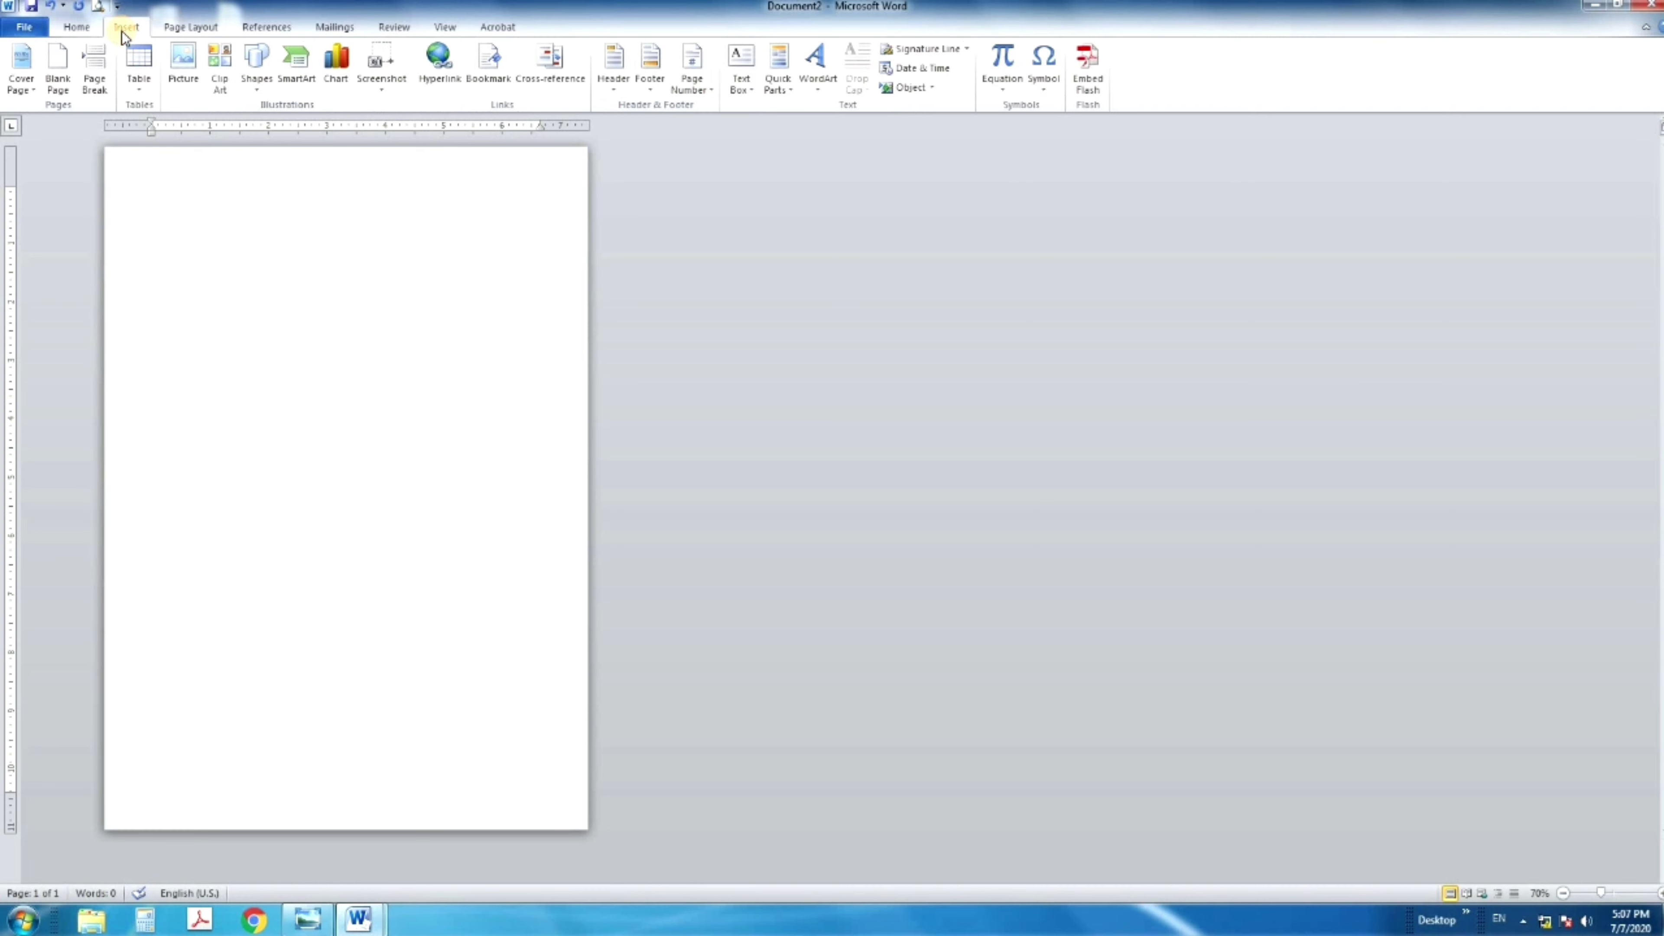
click(265, 92)
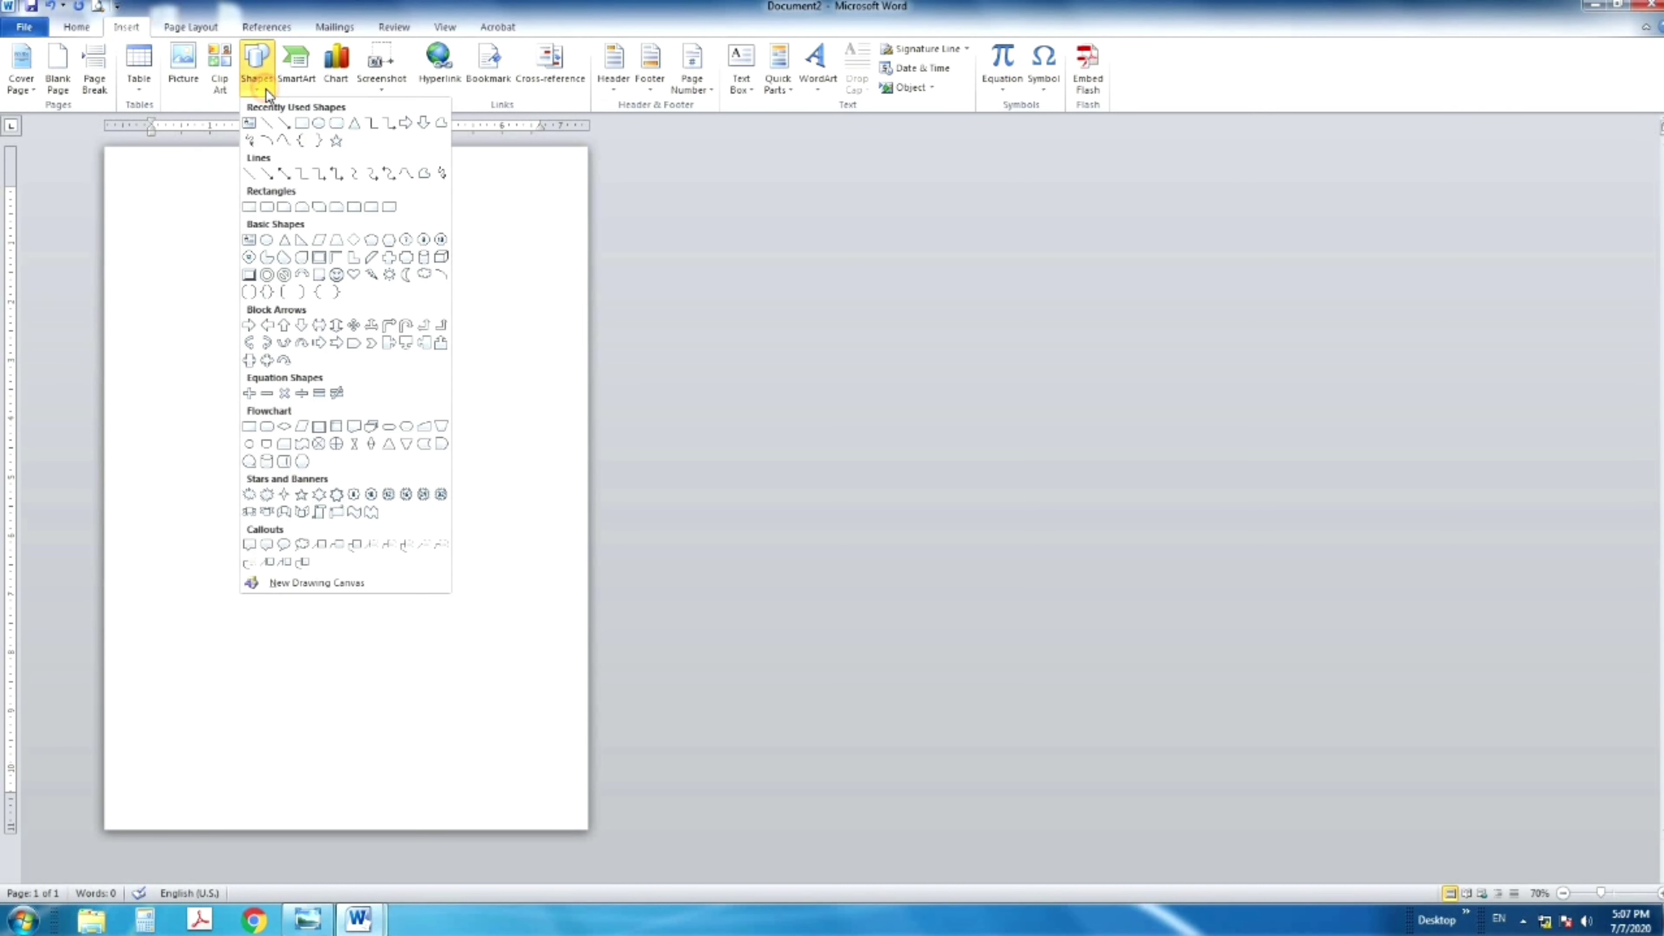
click(302, 127)
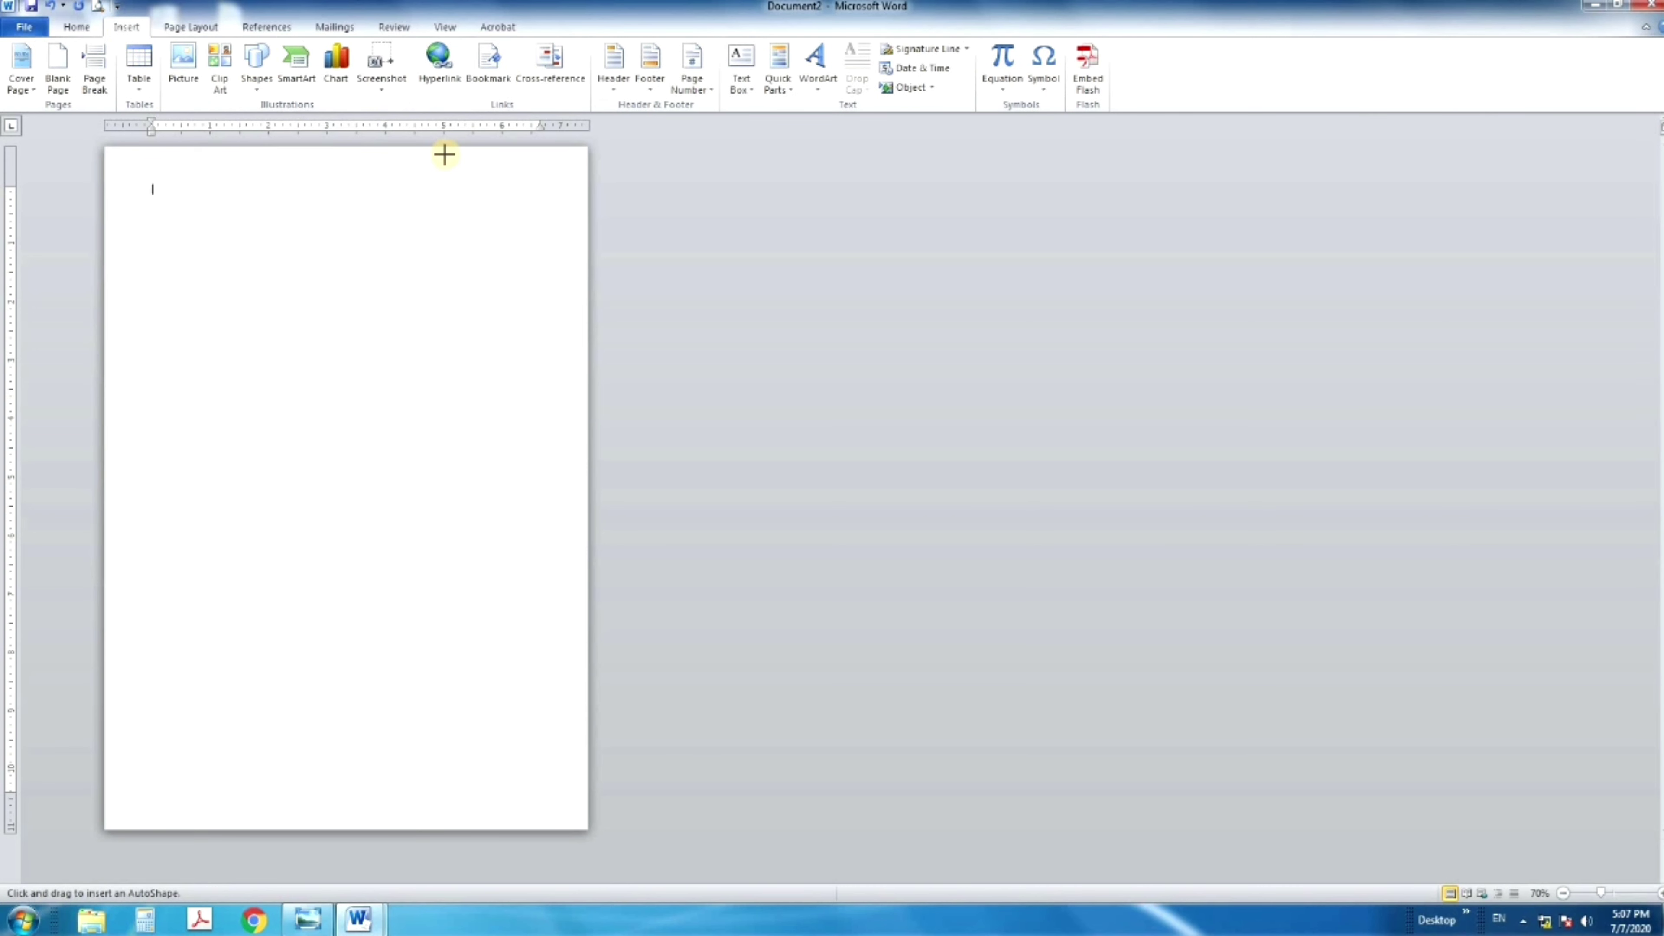
drag(440, 149, 589, 835)
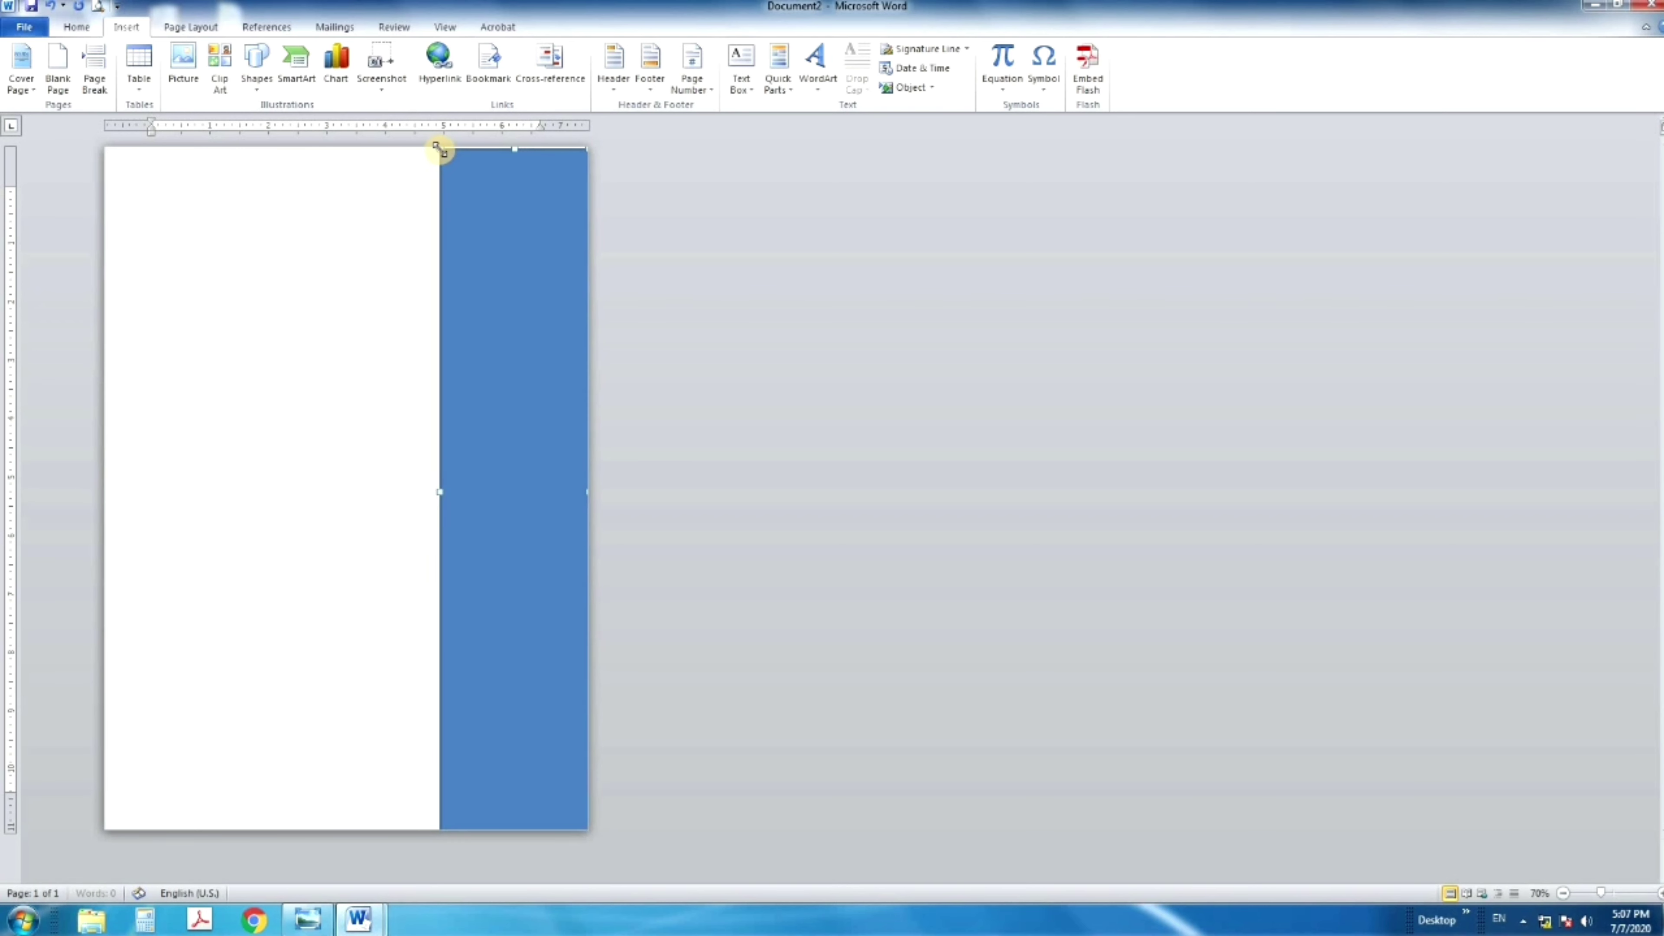
drag(420, 148, 420, 144)
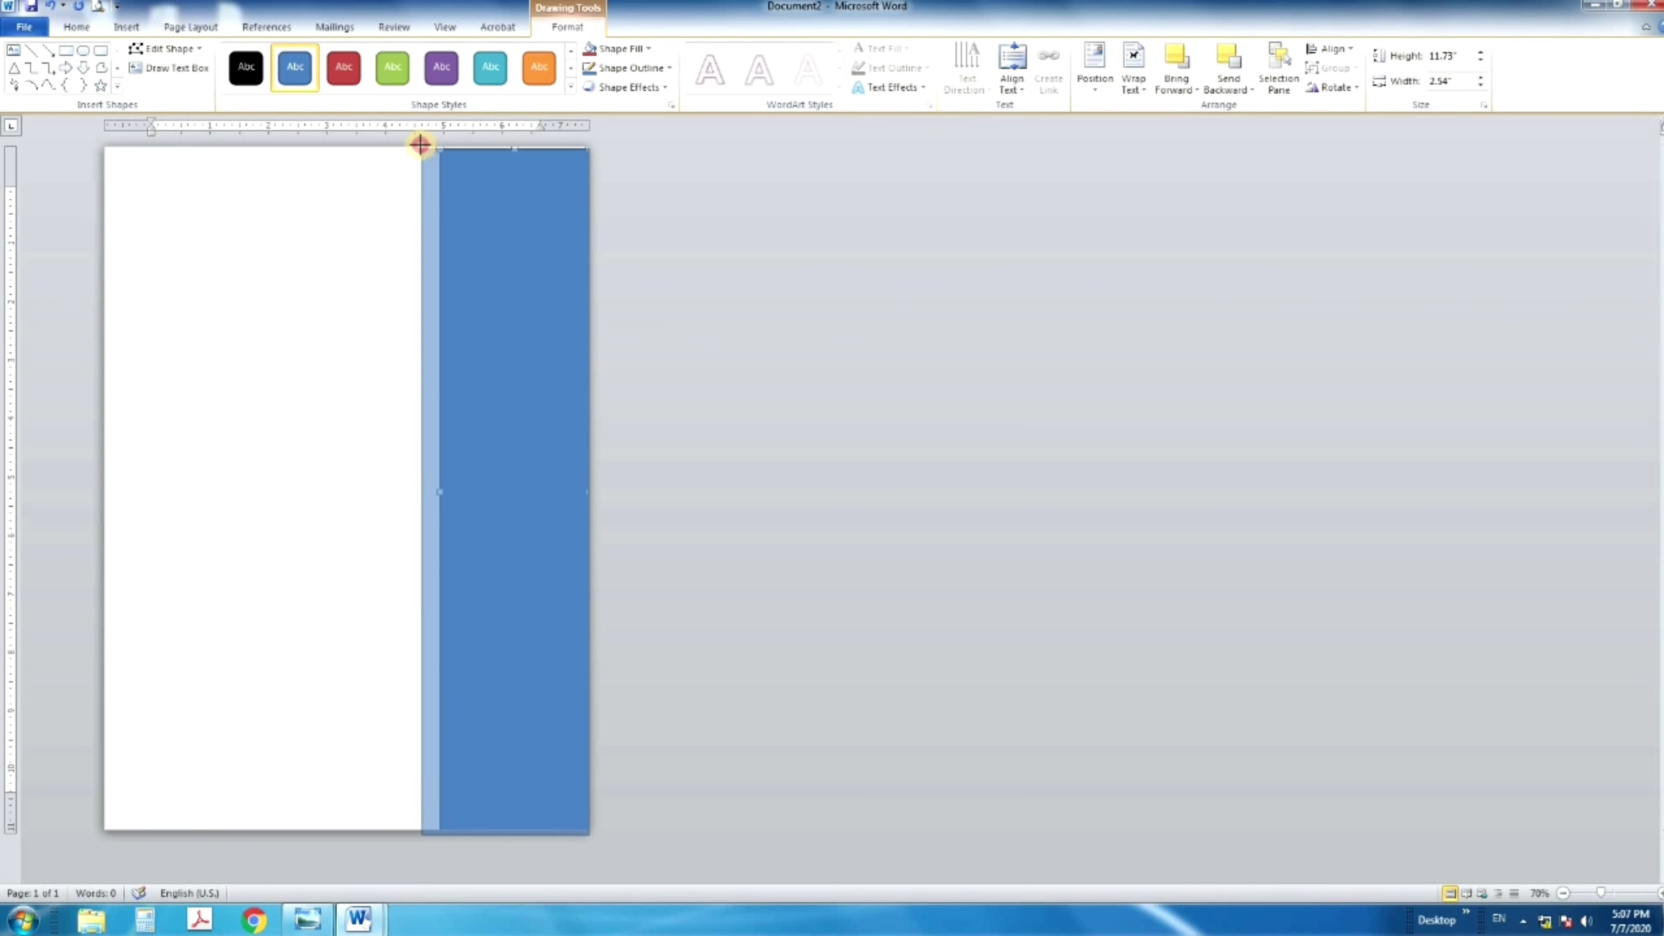
drag(420, 144, 420, 144)
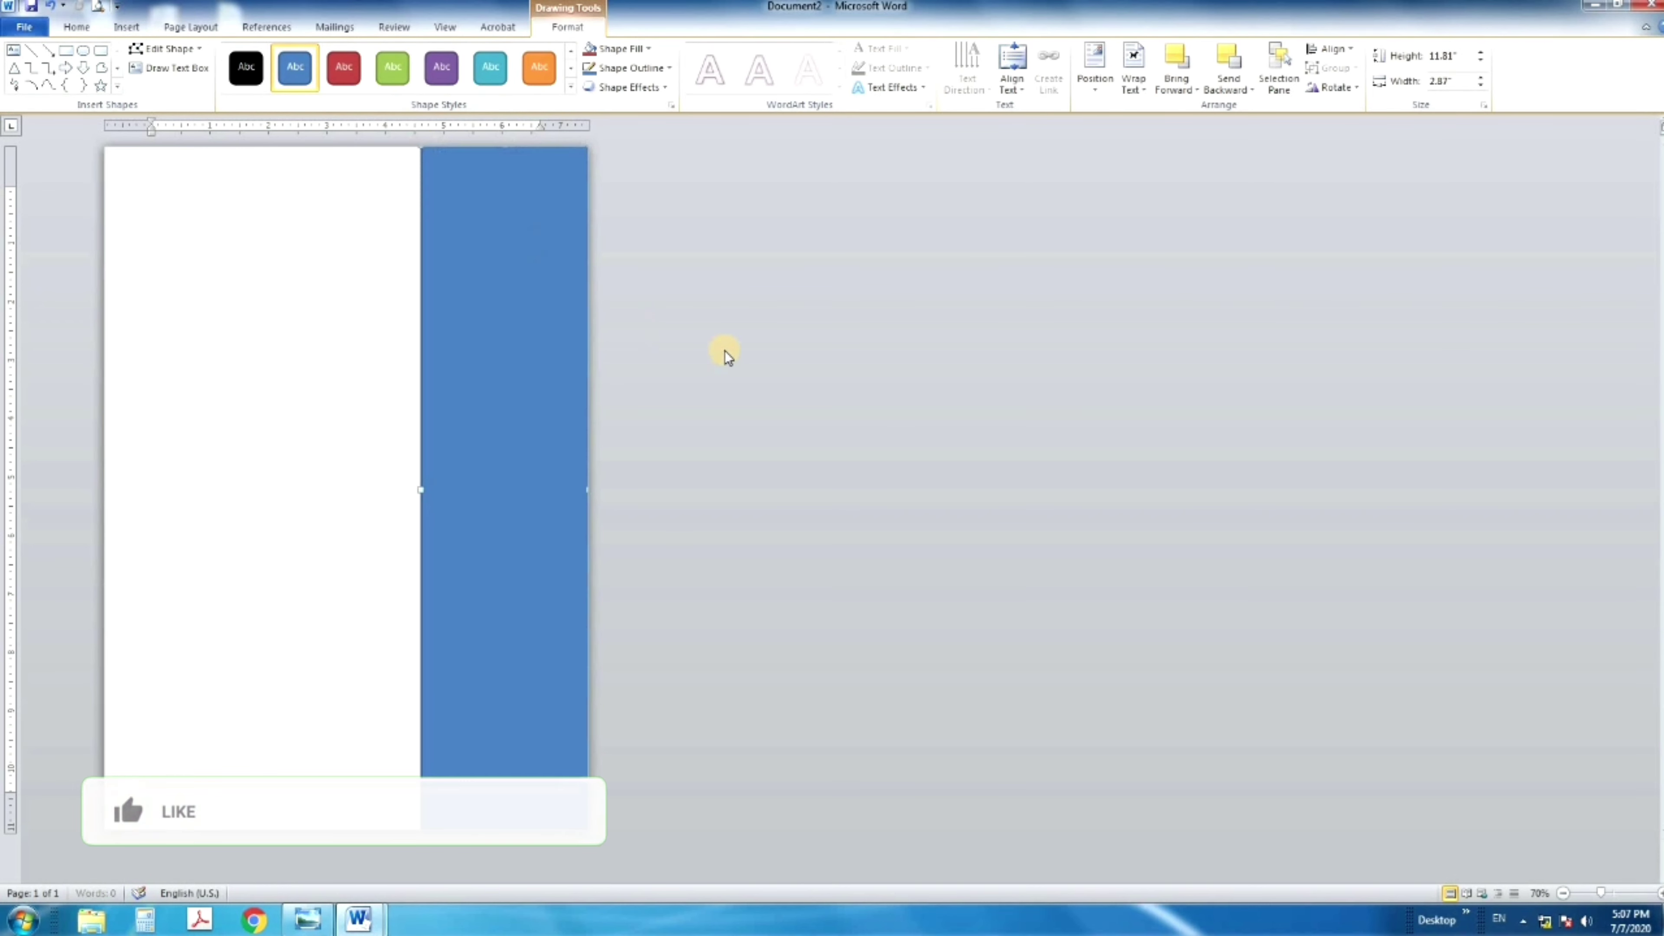
Step: Give the rectangle no outline and a dark grey fill
click(628, 67)
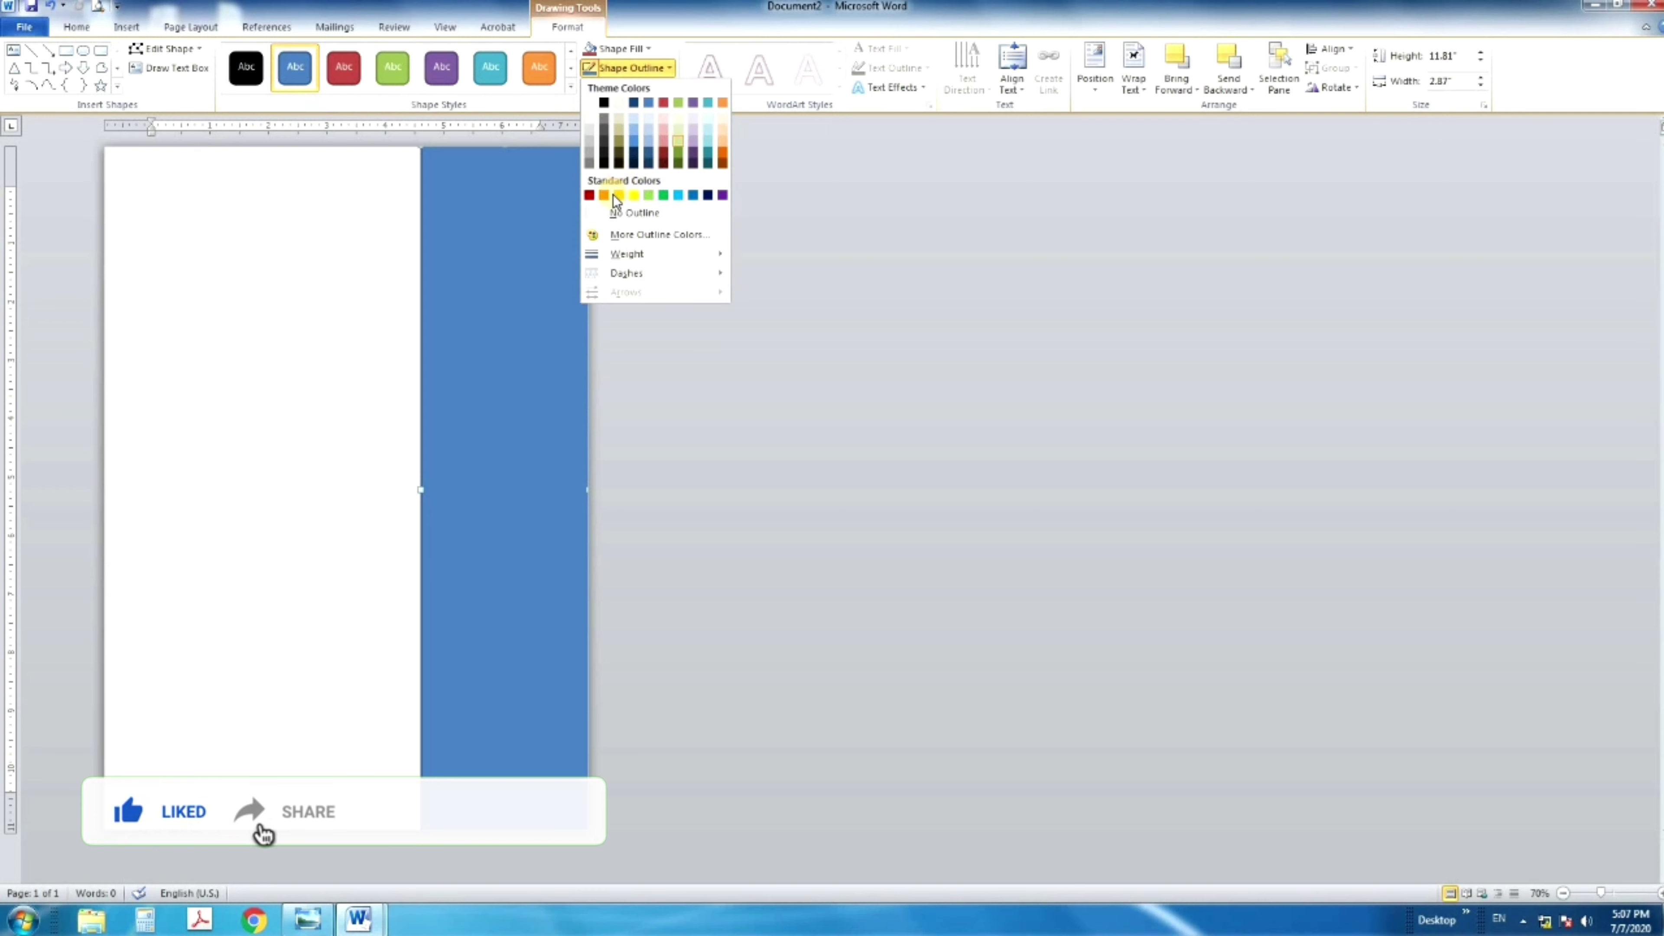
click(598, 212)
click(619, 47)
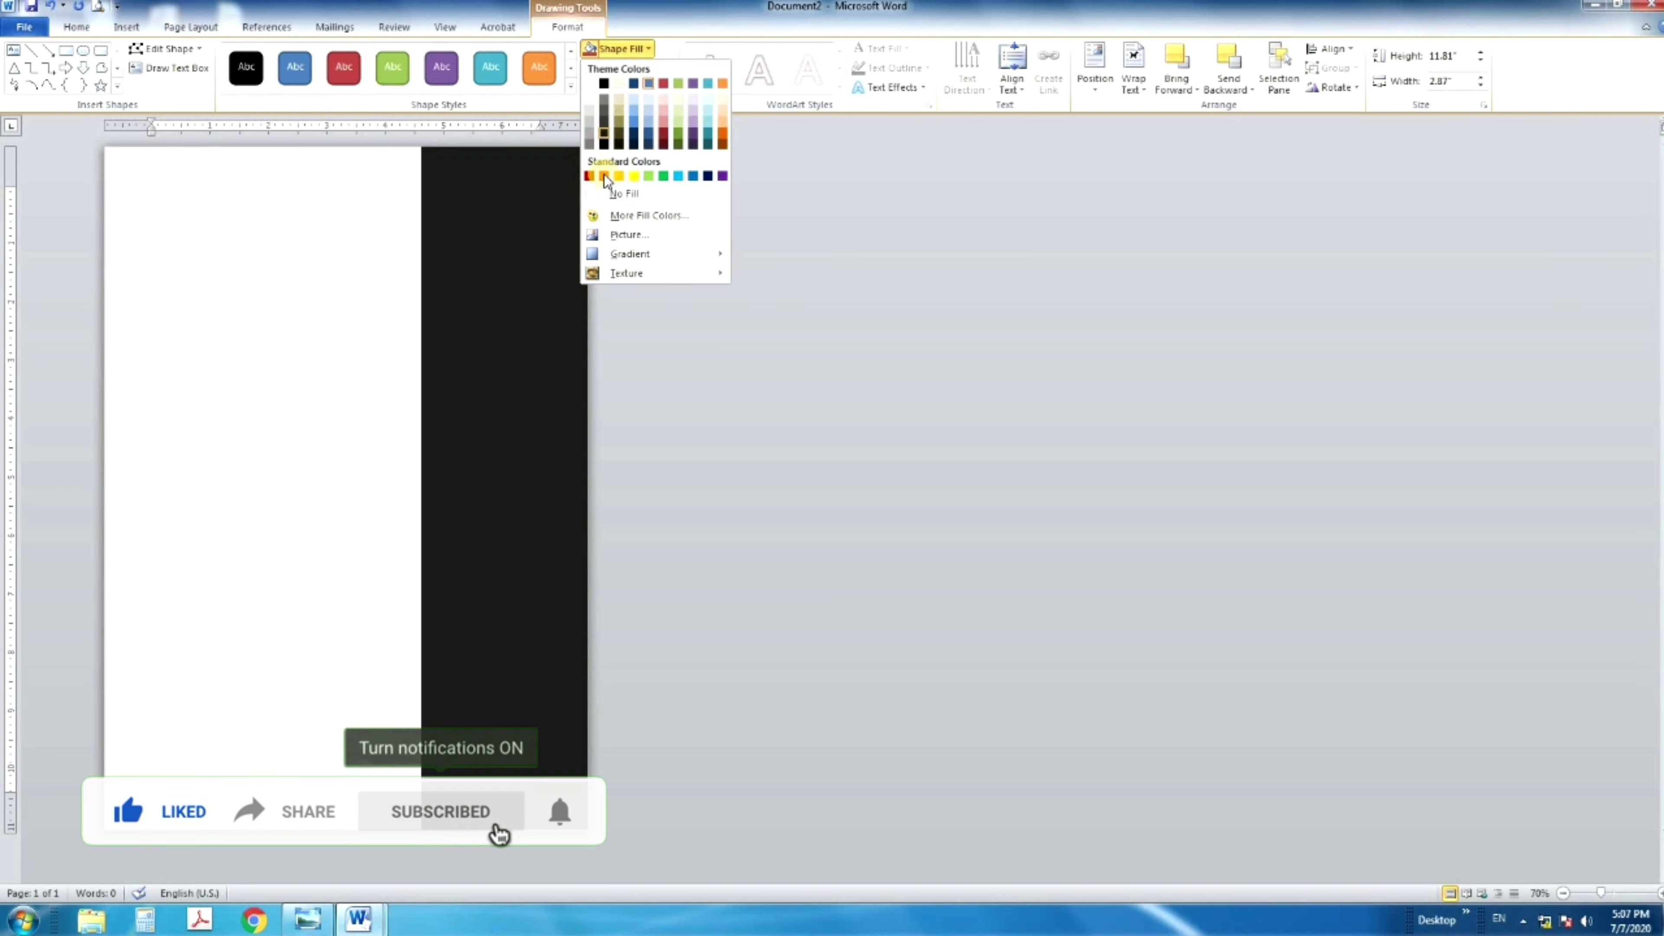
click(597, 197)
click(619, 48)
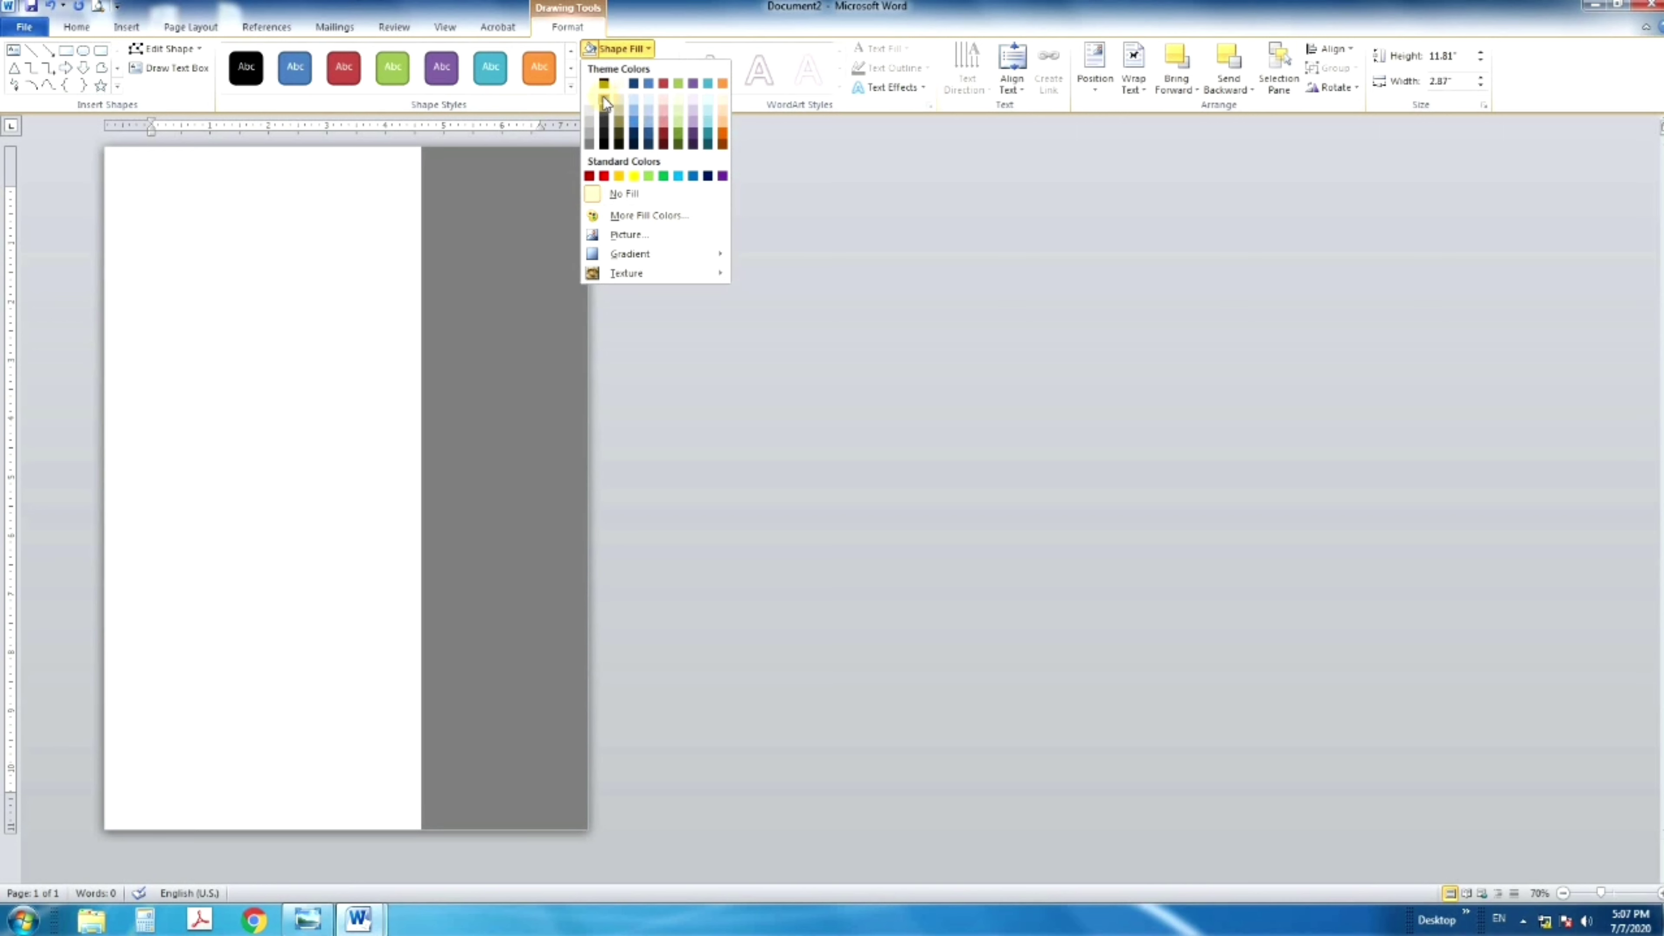
click(603, 125)
click(702, 401)
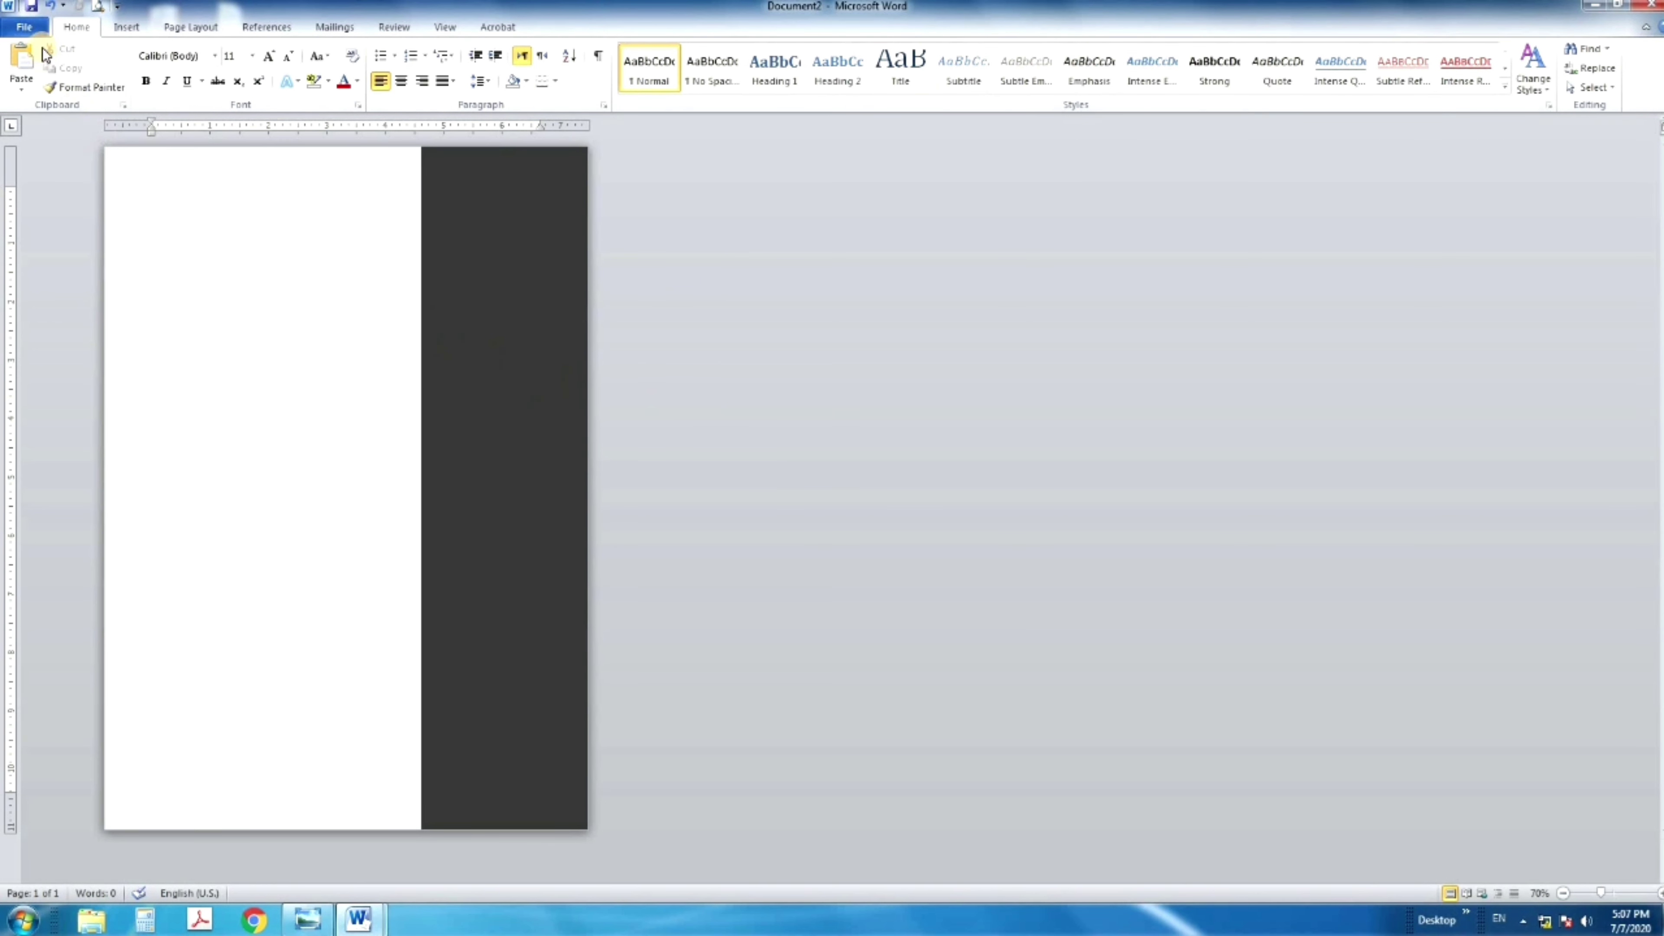
Step: Paste the portrait photo and crop its sides and corner in toward the face
key(ctrl+v)
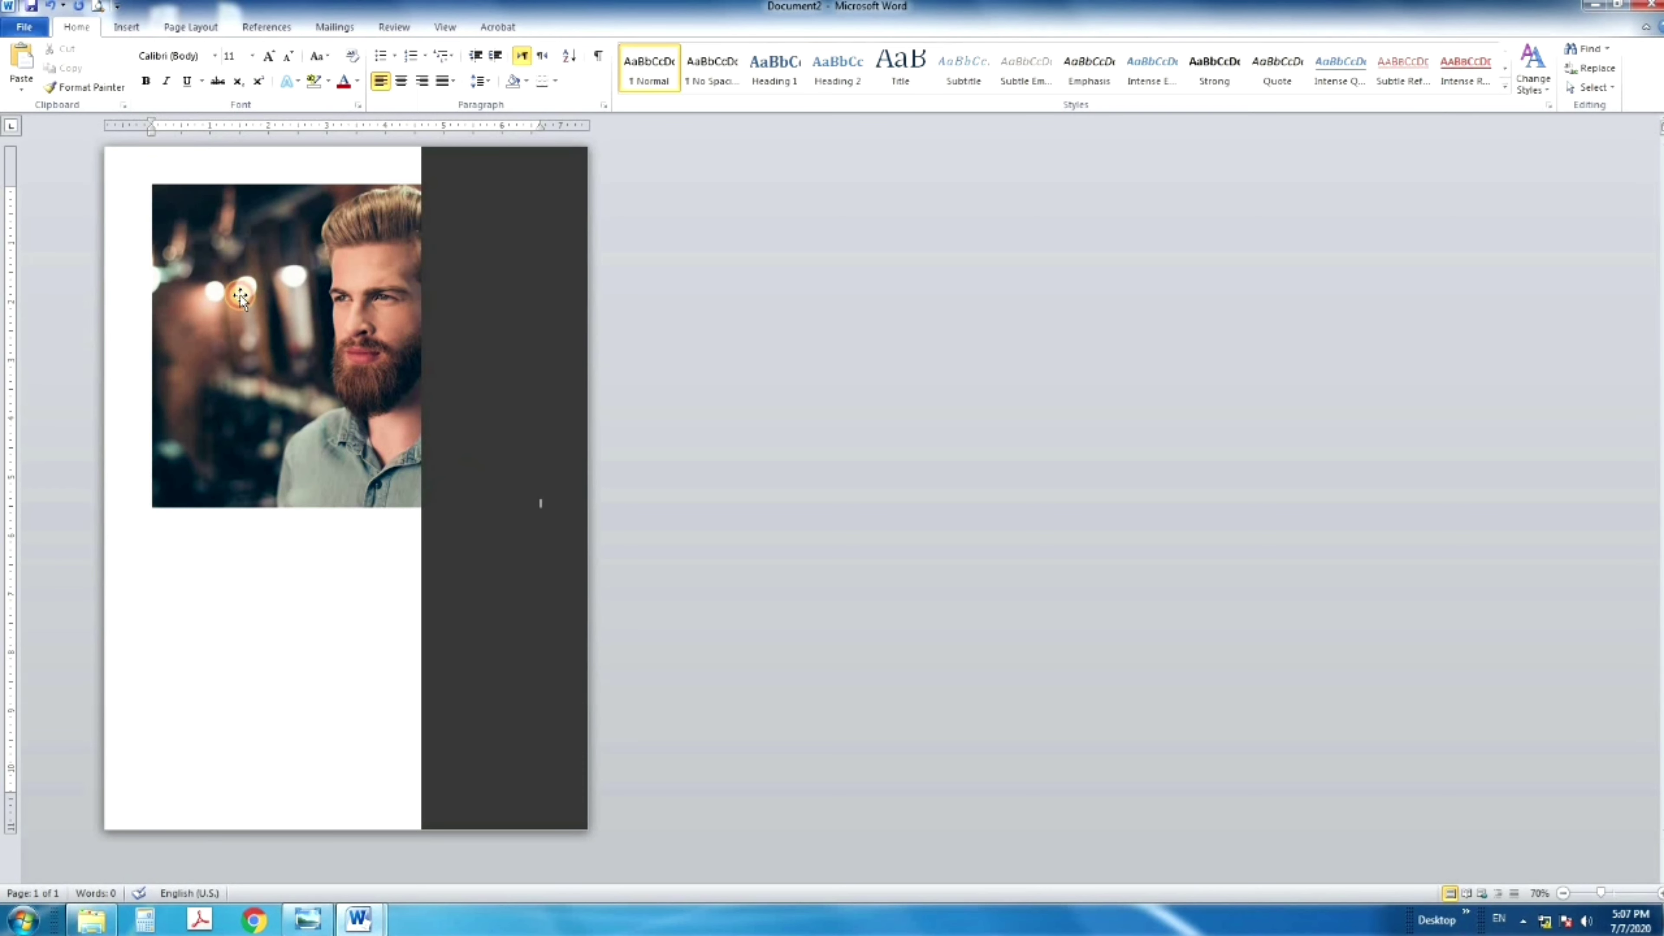
click(538, 501)
click(564, 27)
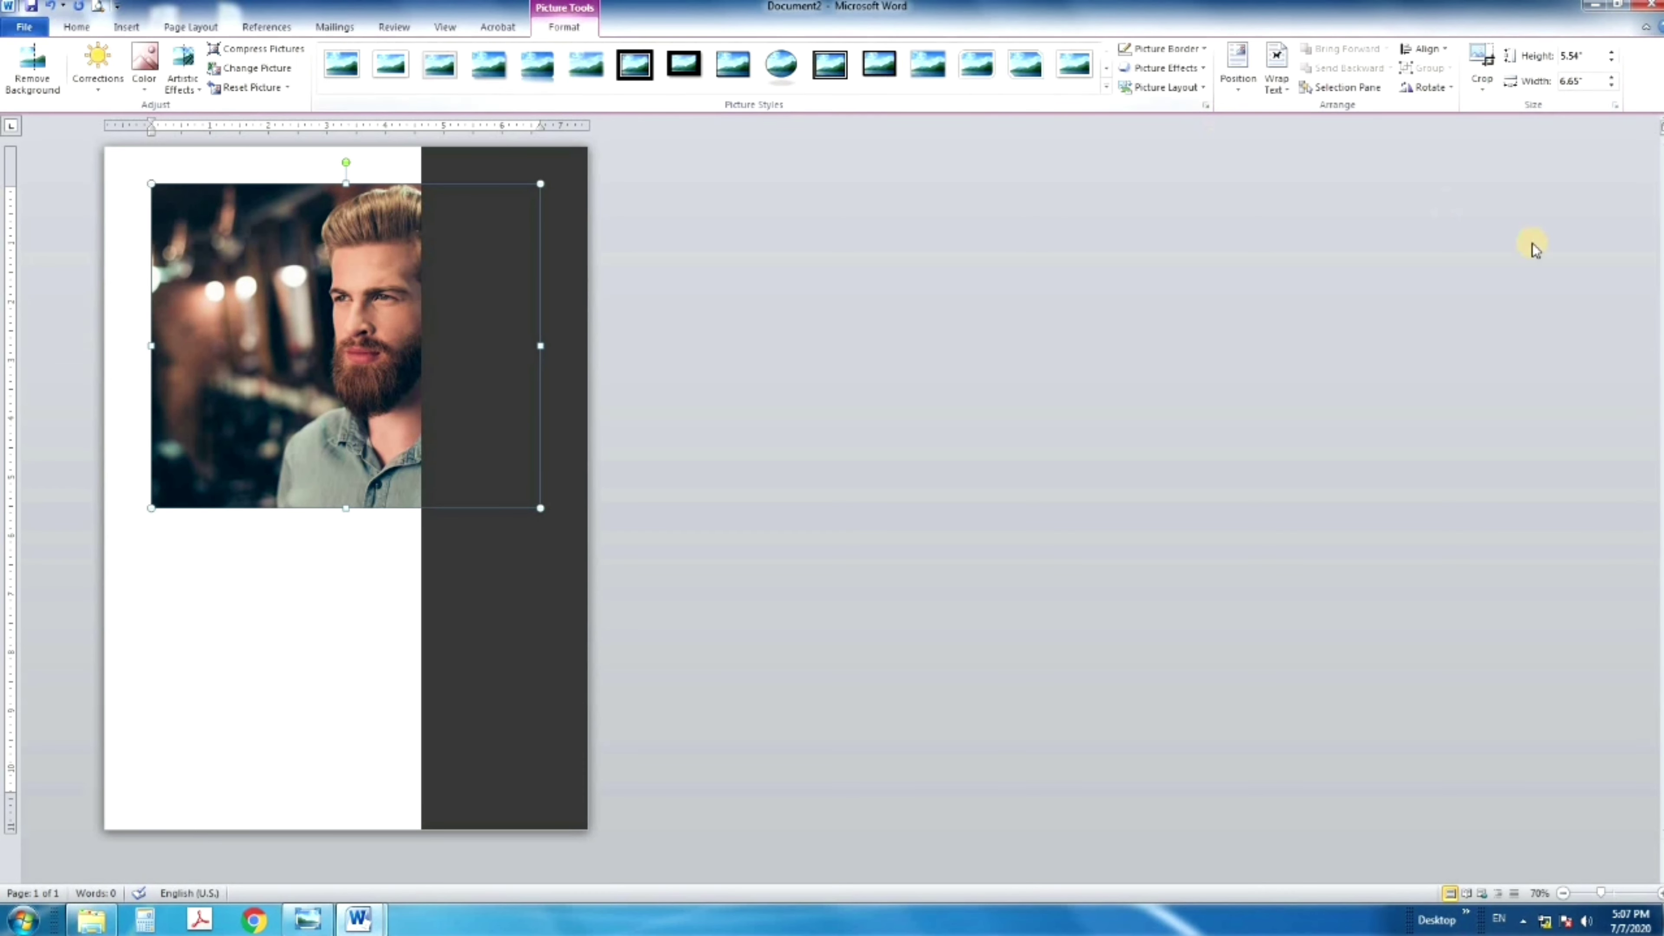
click(1483, 92)
click(1507, 115)
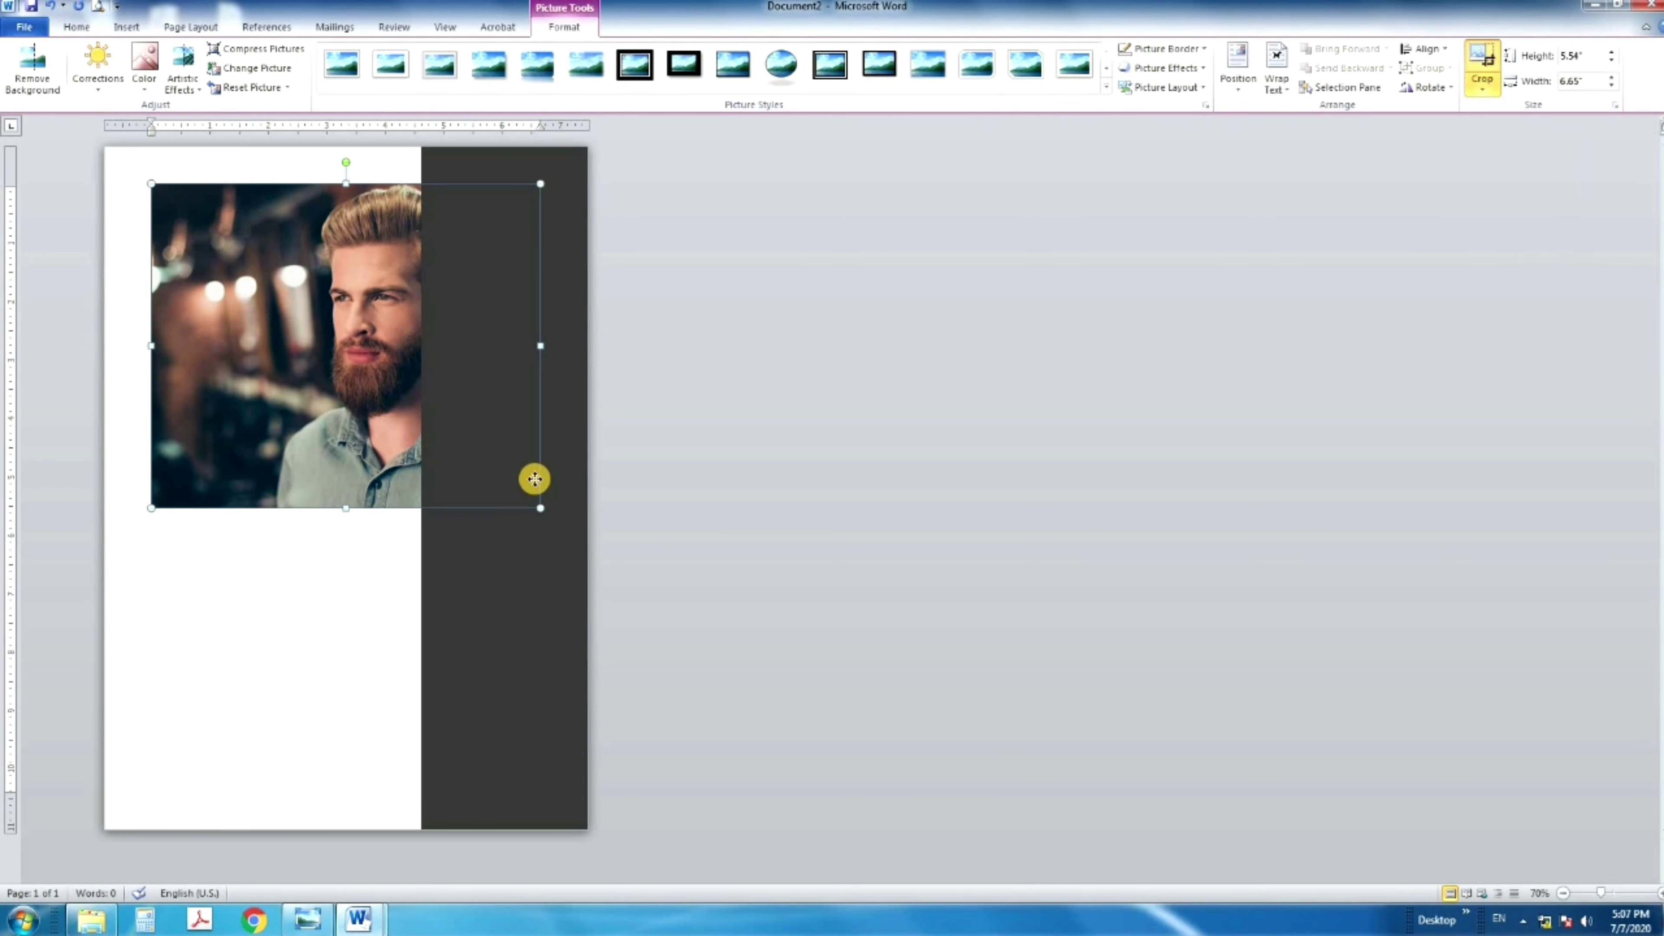
drag(538, 346, 377, 345)
drag(535, 479, 419, 475)
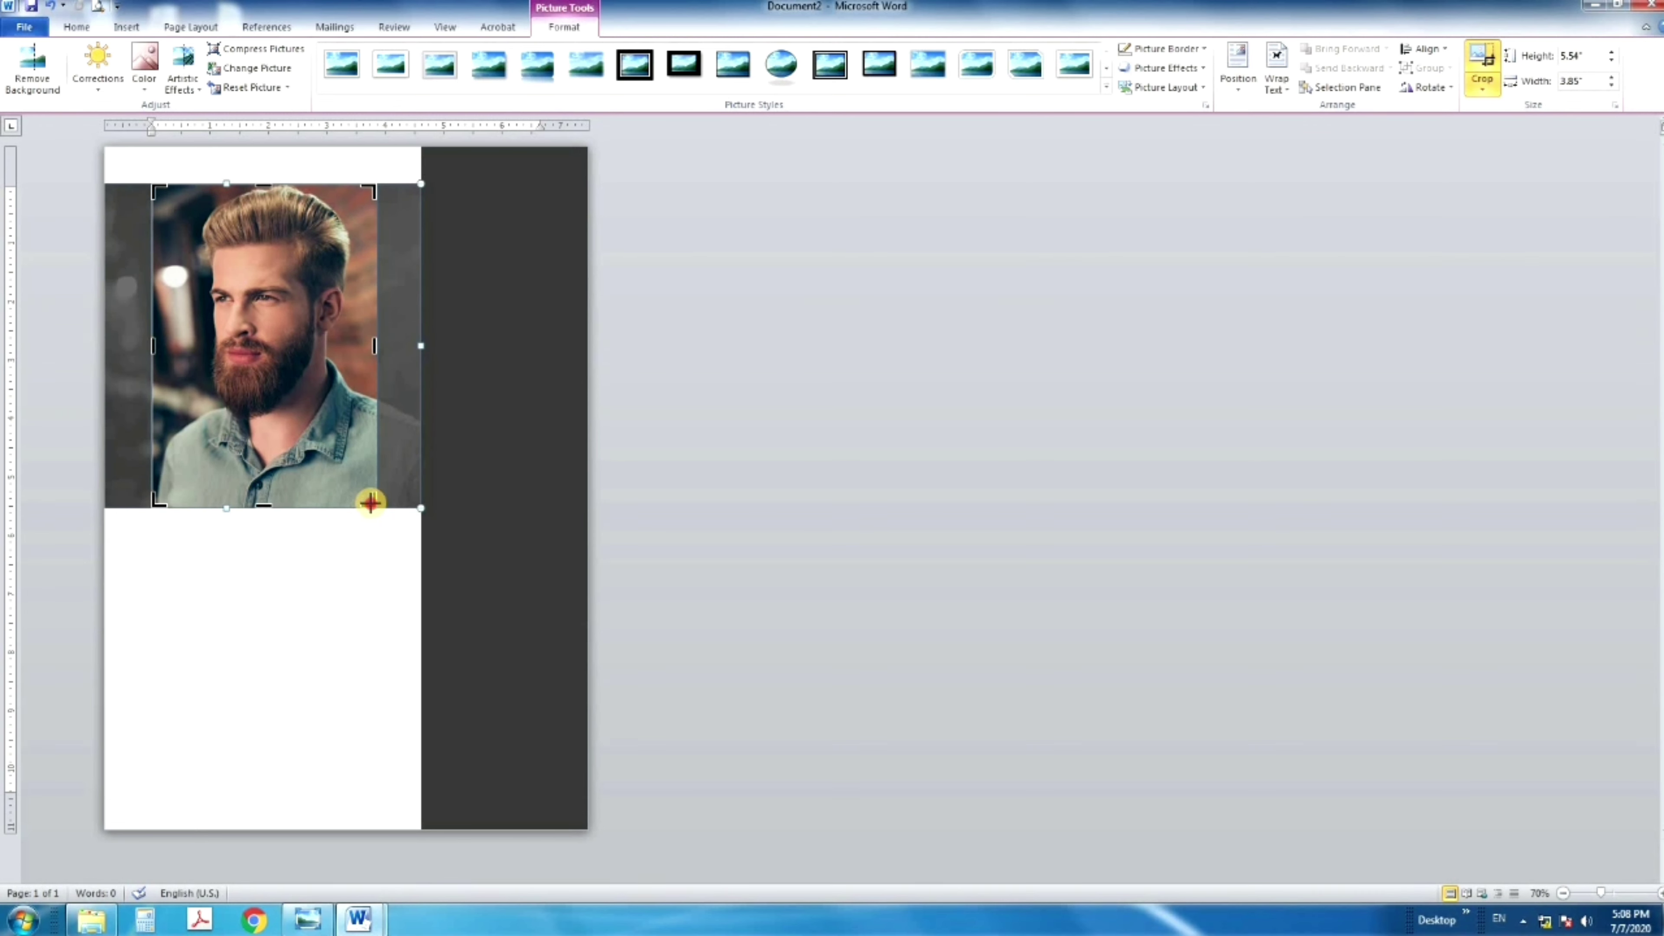
drag(371, 503, 360, 481)
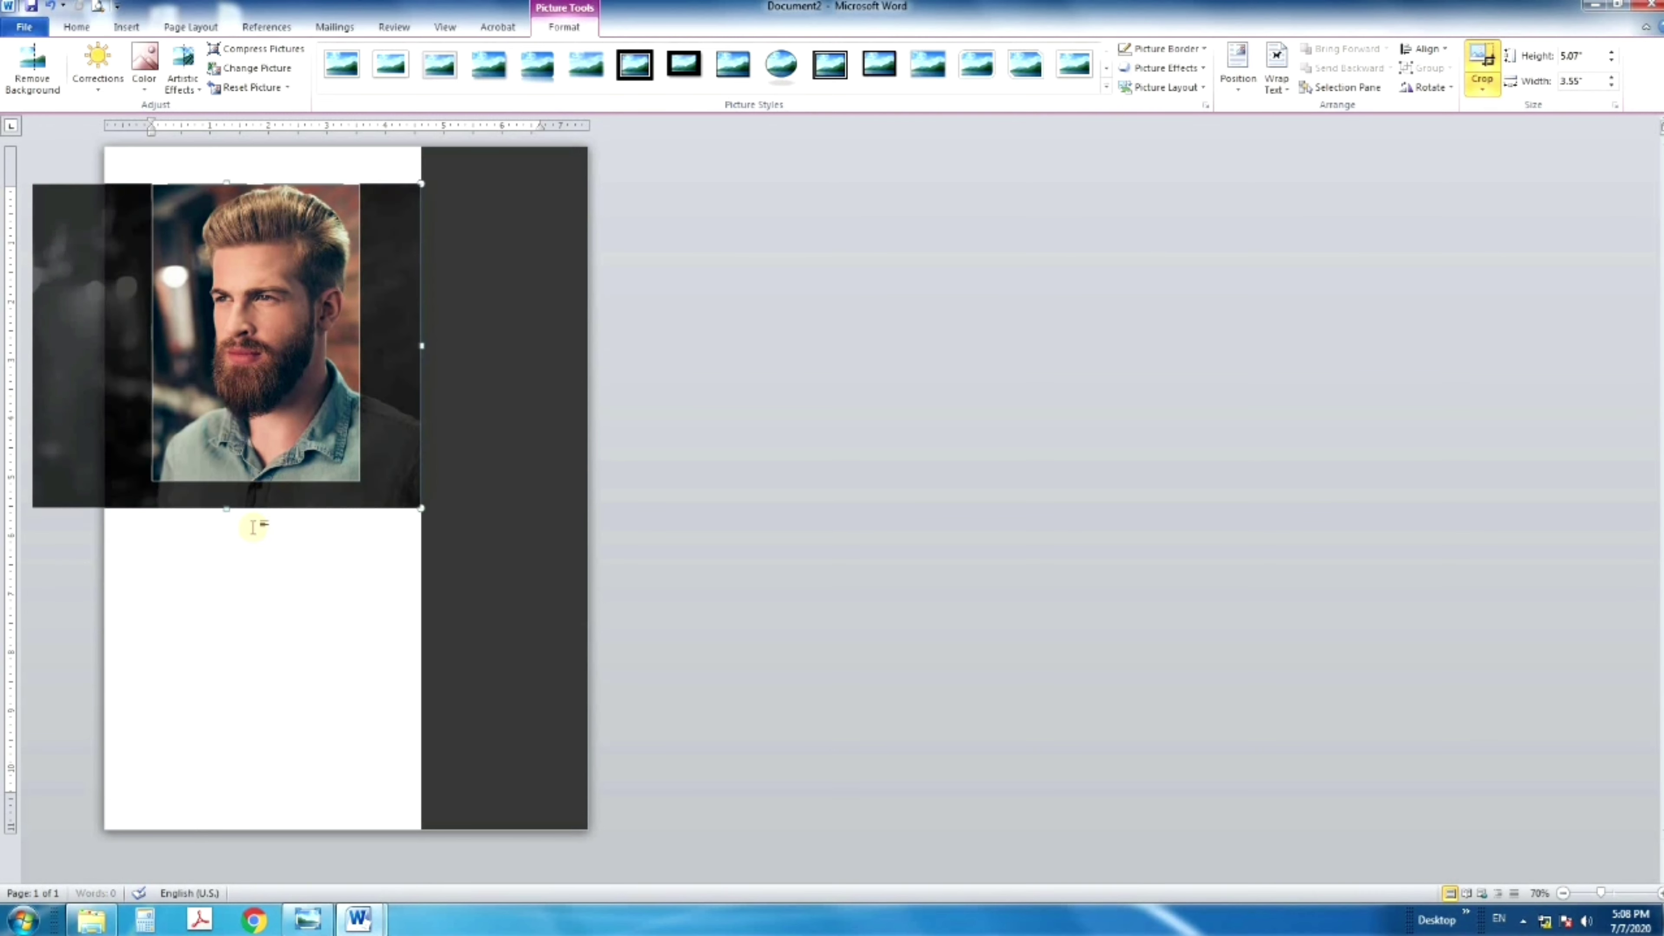
Step: Apply the crop and nudge the dark rectangle up slightly
click(516, 361)
key(Up)
key(Up)
key(Up)
key(Up)
key(Up)
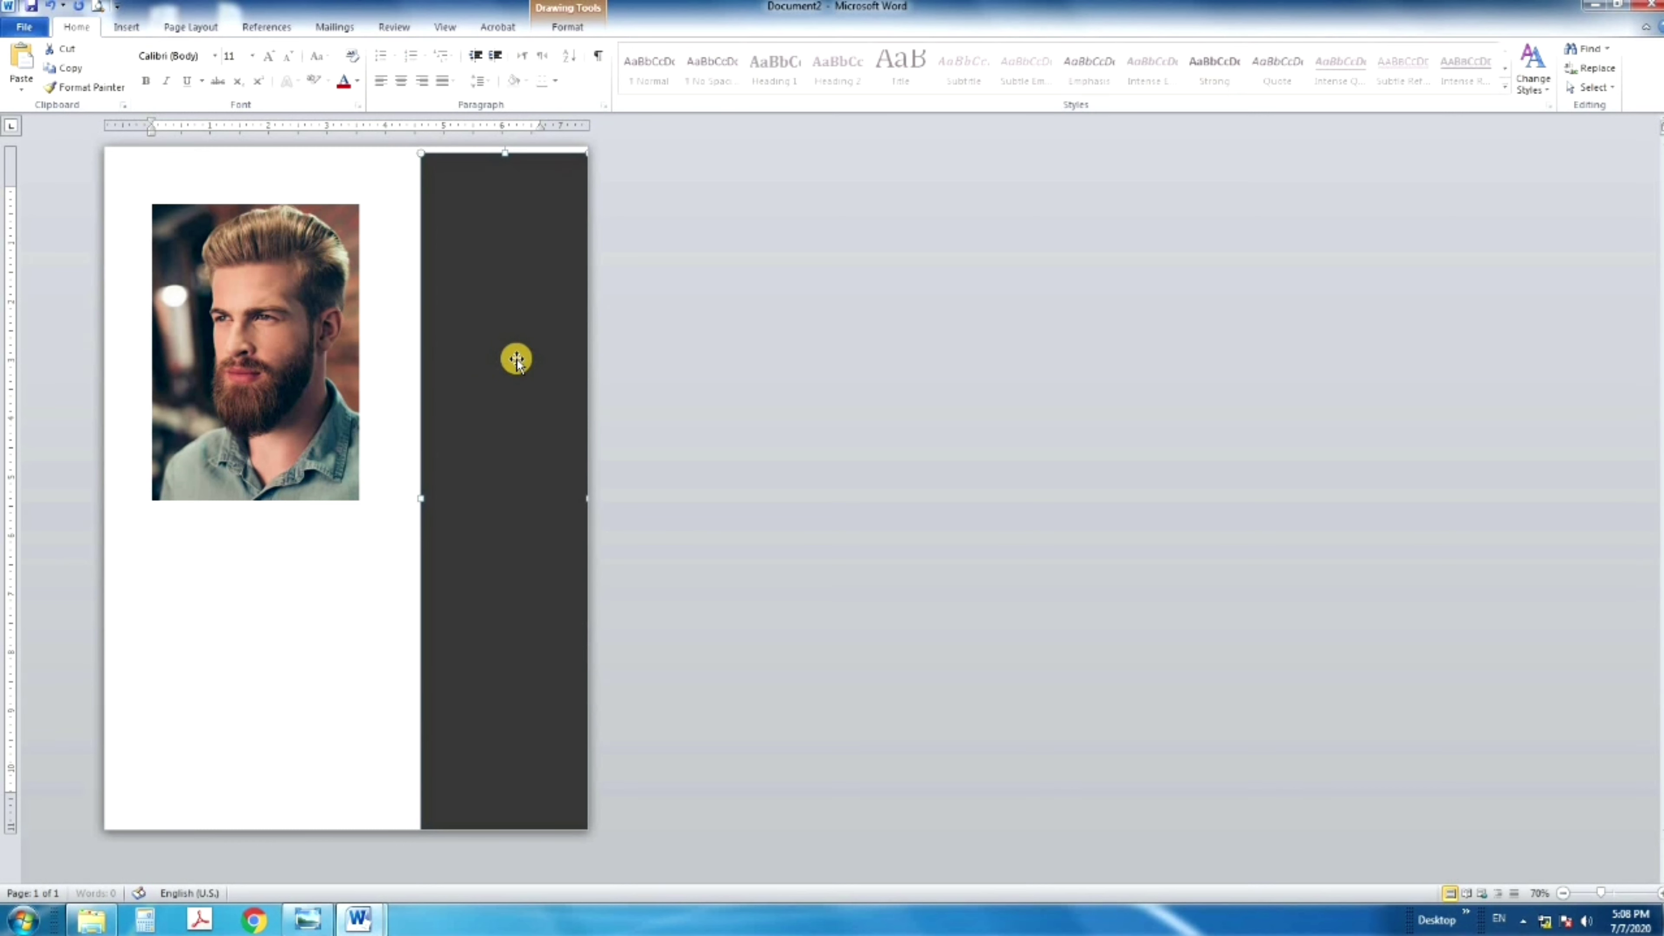
key(Up)
key(Up)
Step: Shrink the photo proportionally and set its text wrapping to In Front of Text
click(292, 409)
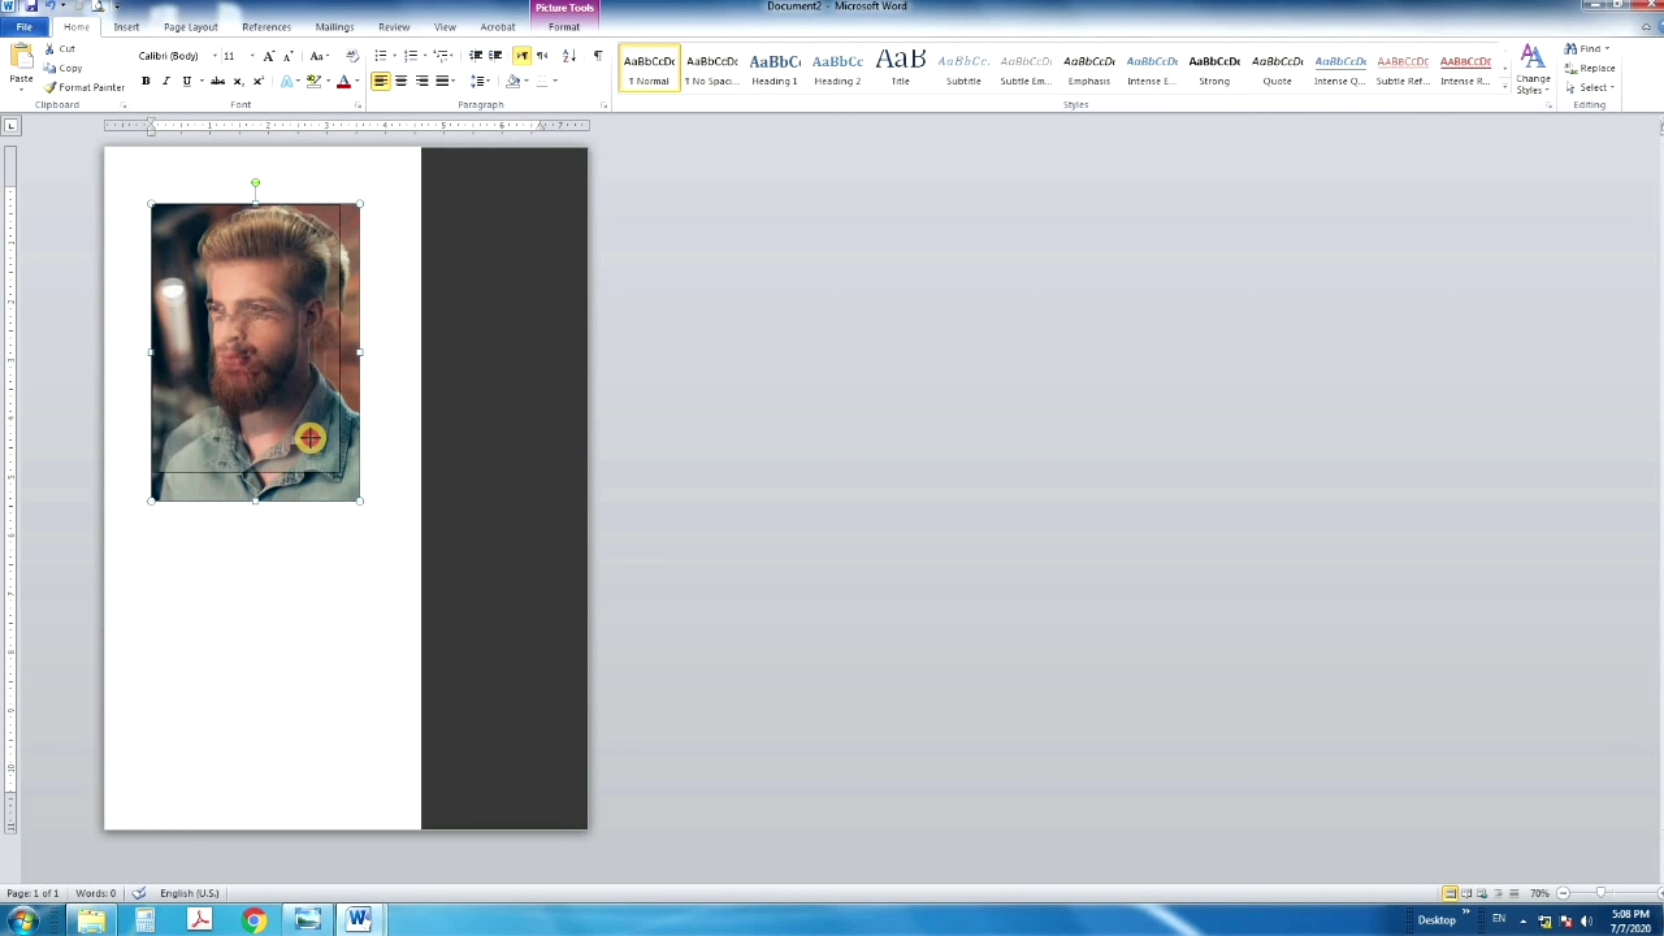
drag(352, 491, 265, 366)
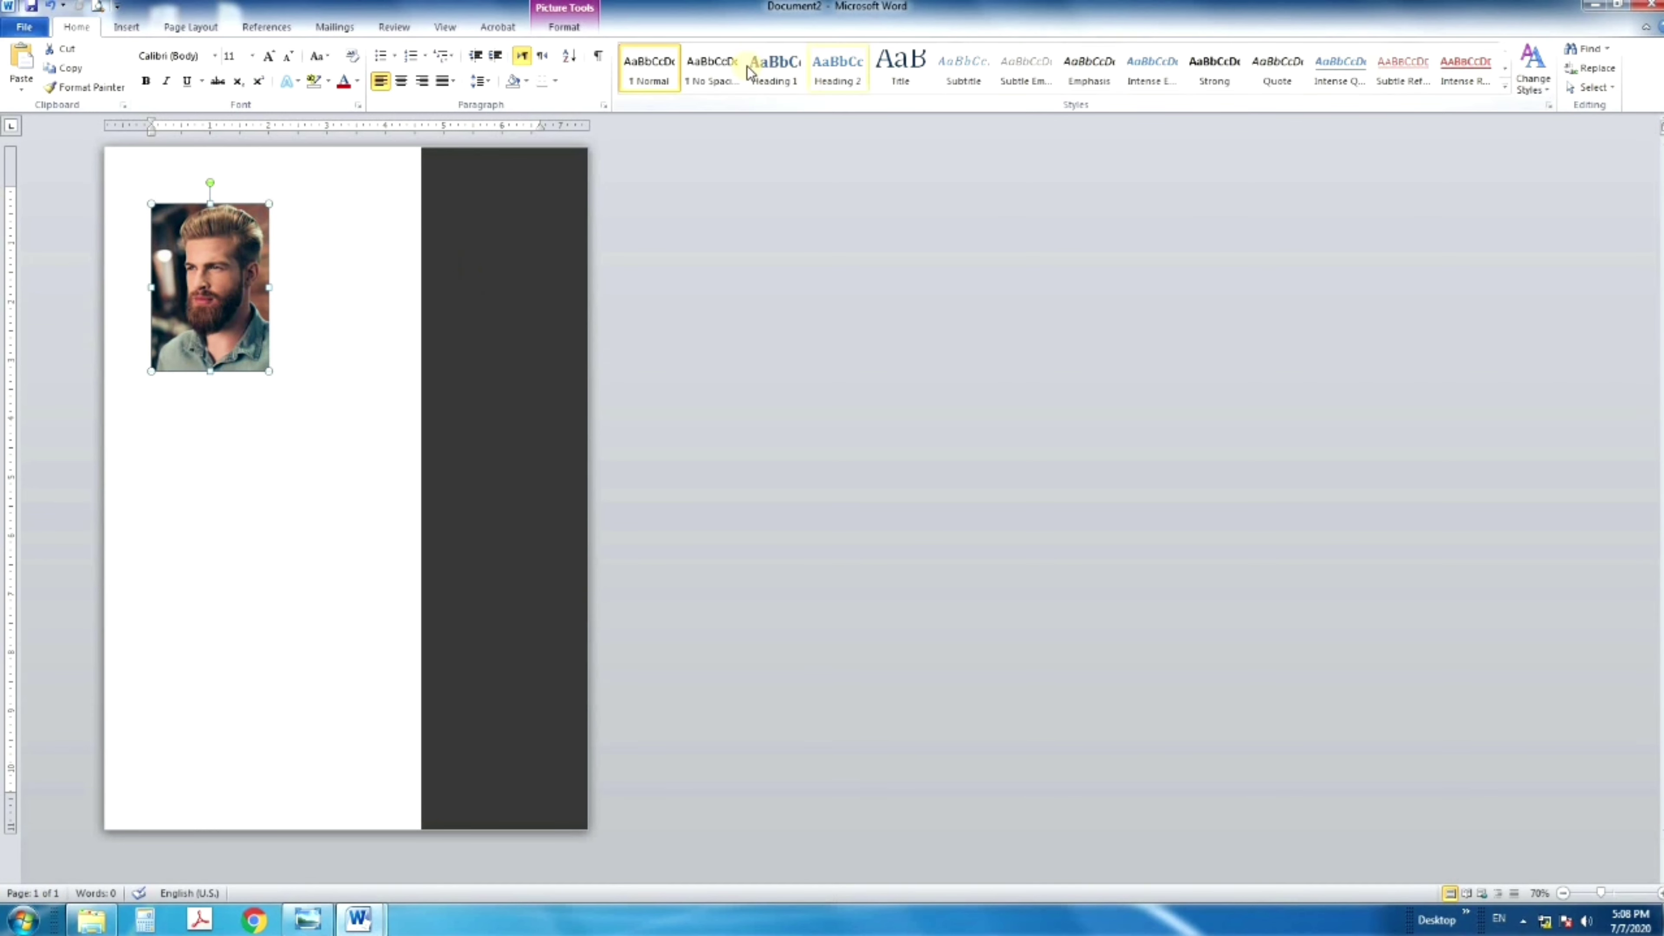
click(564, 27)
click(1283, 95)
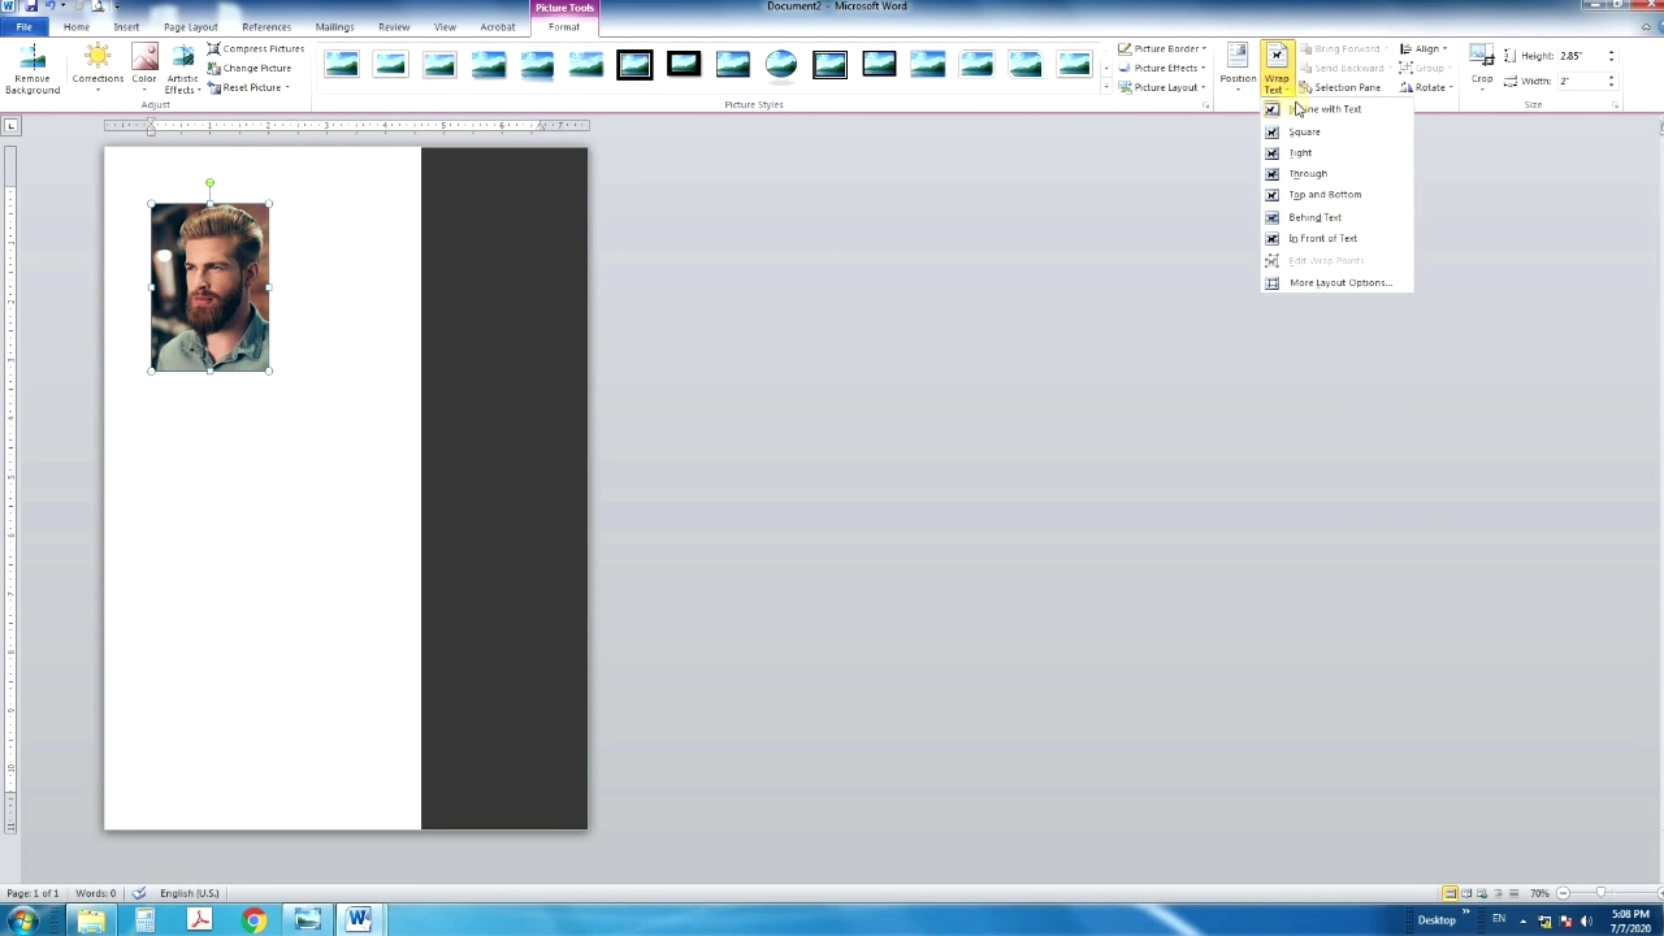
click(1309, 239)
Step: Move the photo onto the sidebar top, enlarge it, and crop its bottom to 3.78" x 2.86"
mouse_move(219, 274)
mouse_down()
mouse_move(499, 214)
mouse_move(476, 216)
mouse_up()
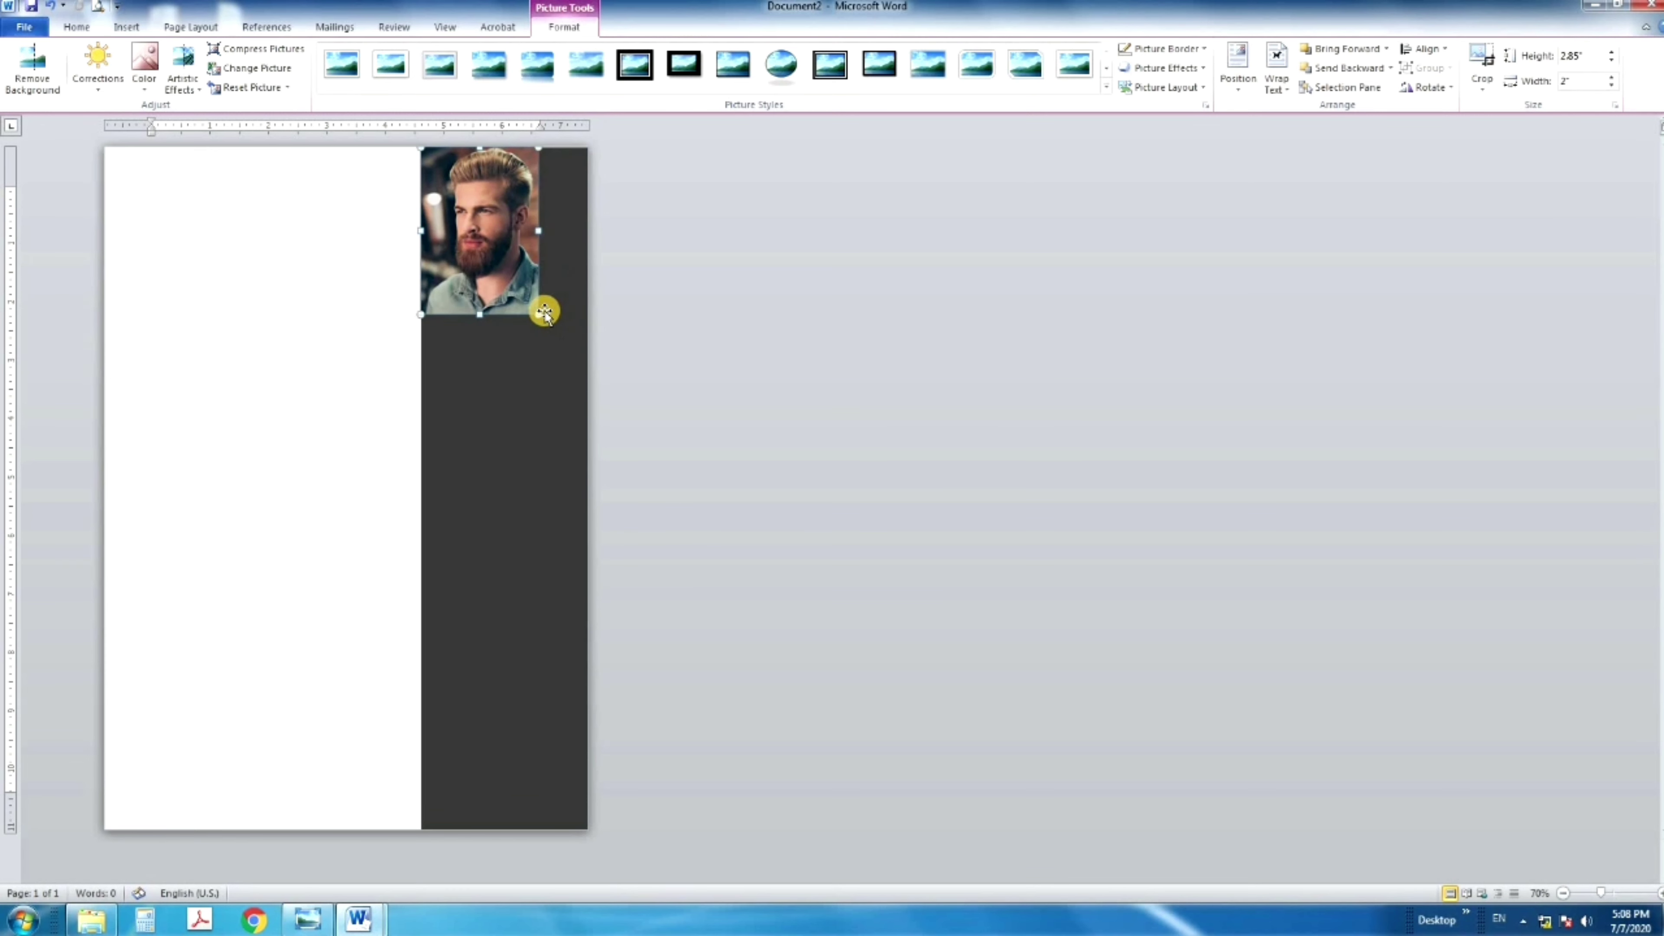
mouse_move(544, 313)
mouse_down()
mouse_move(586, 339)
mouse_move(600, 377)
mouse_up()
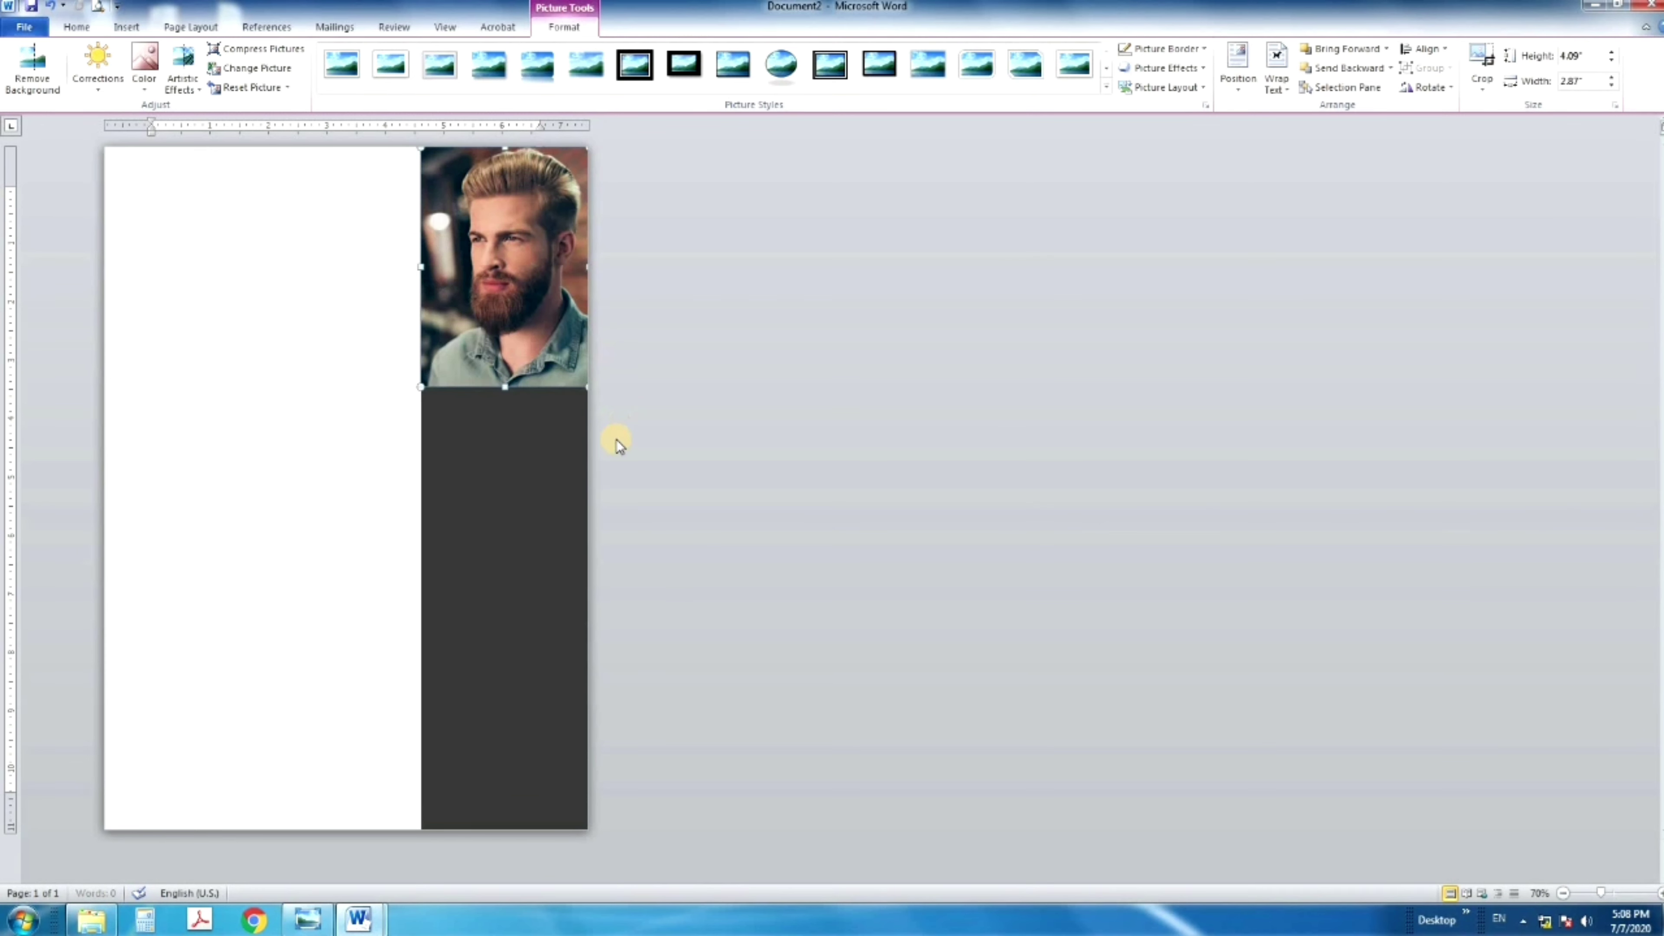
click(1487, 94)
click(1500, 108)
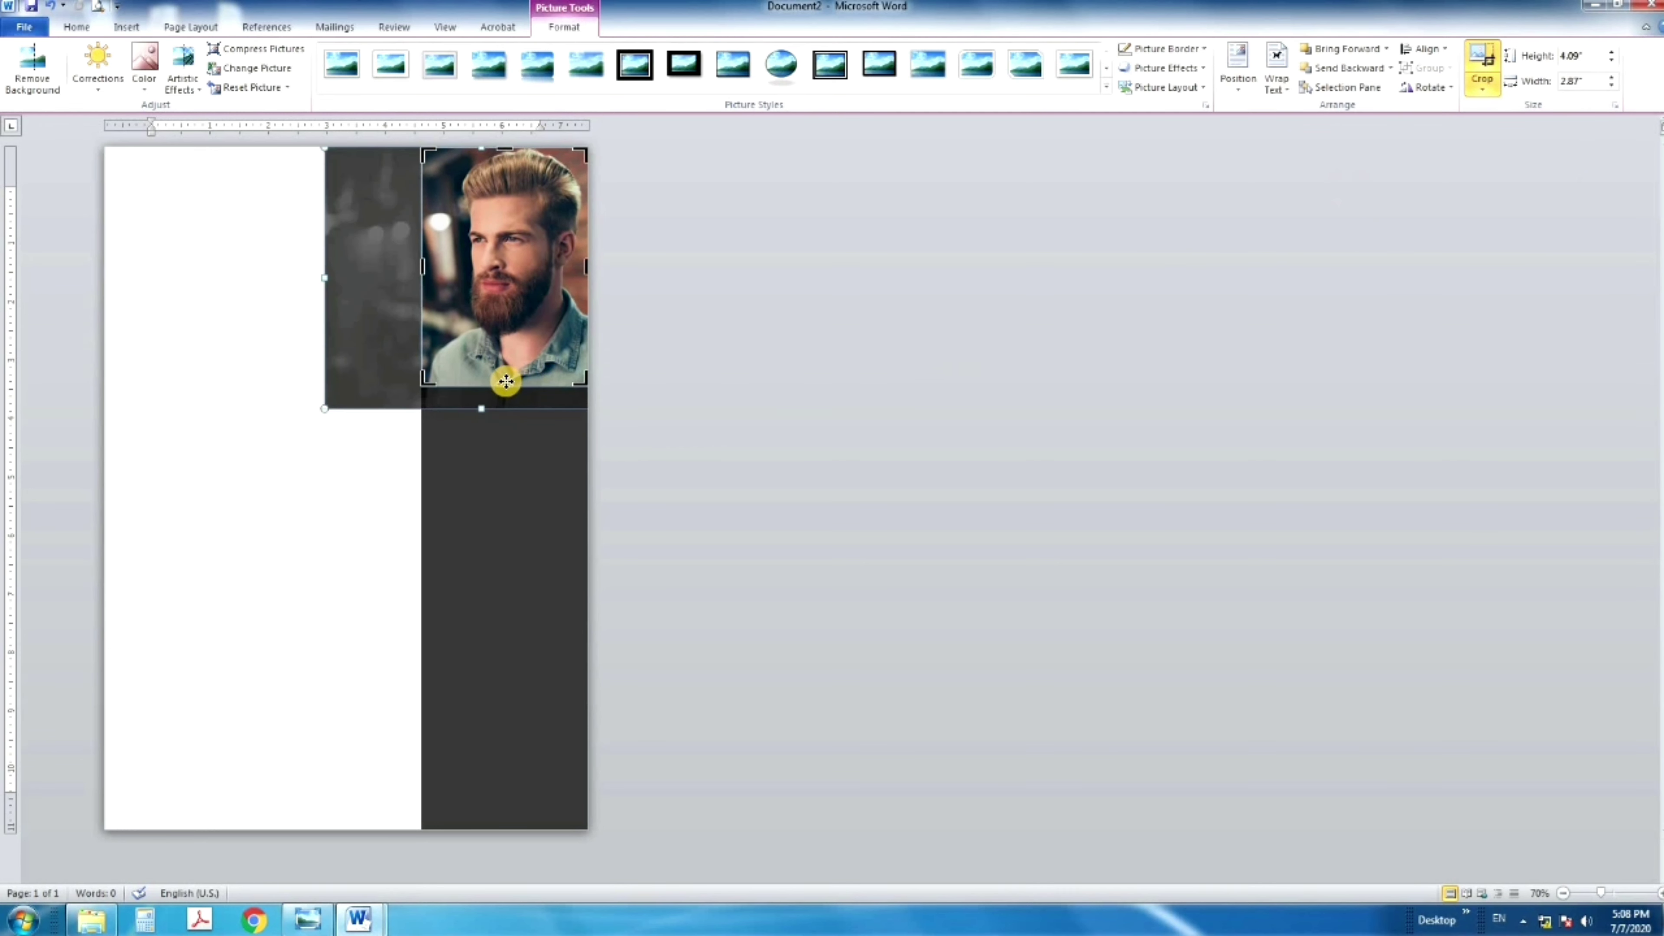
drag(503, 383, 503, 366)
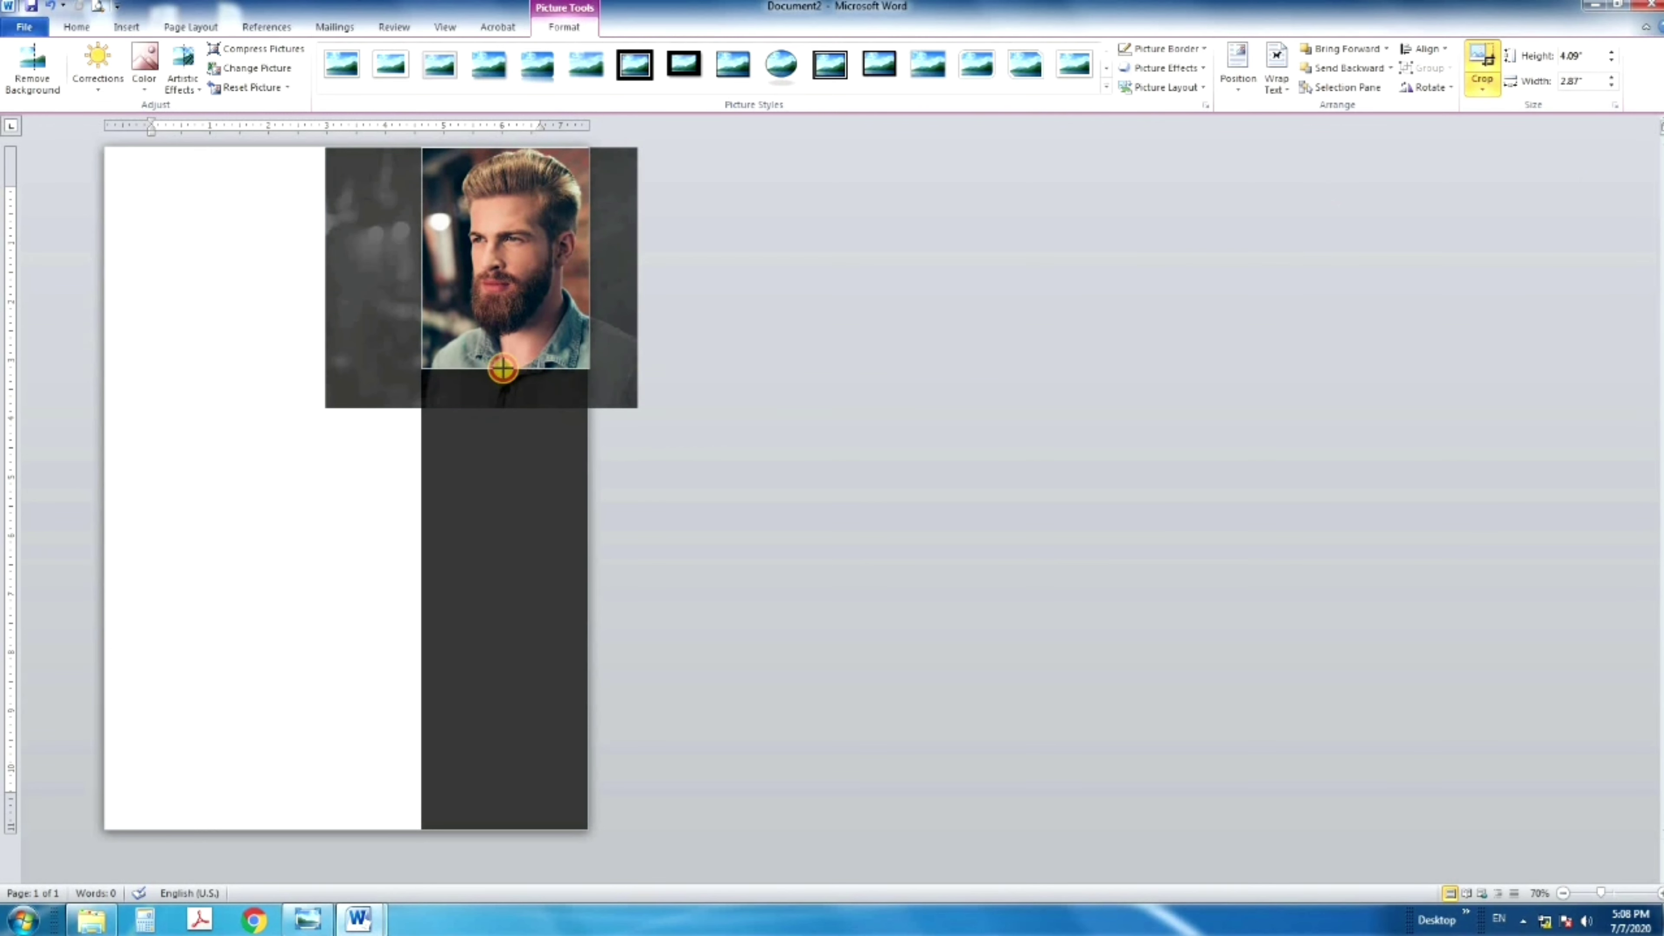
click(626, 541)
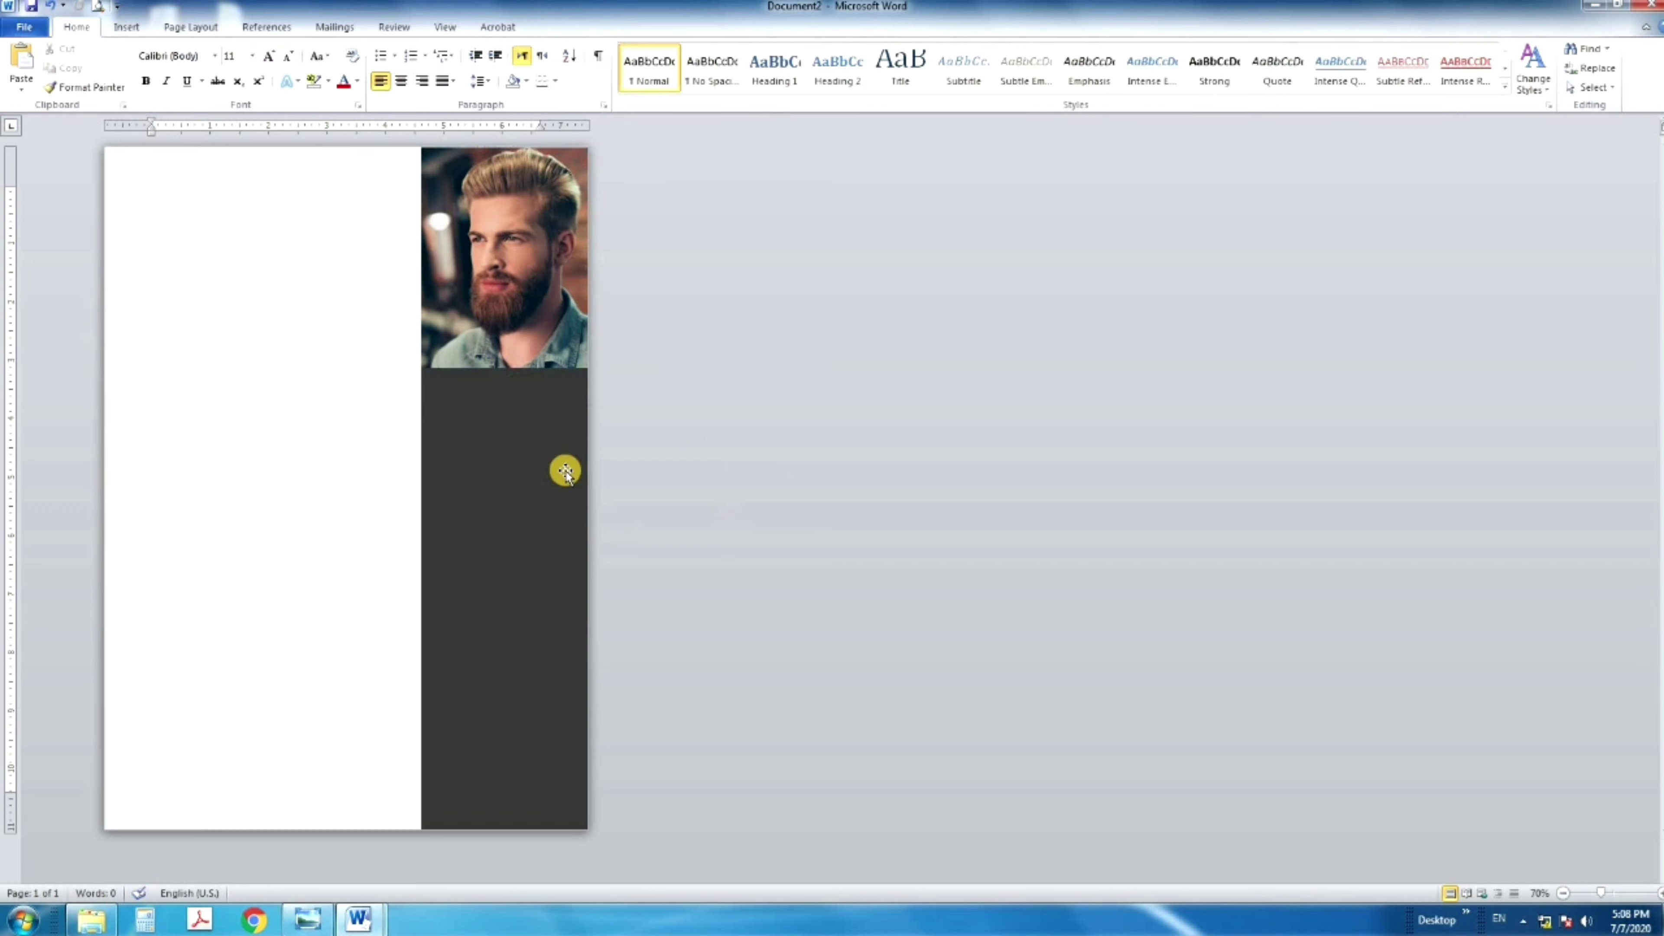
click(567, 327)
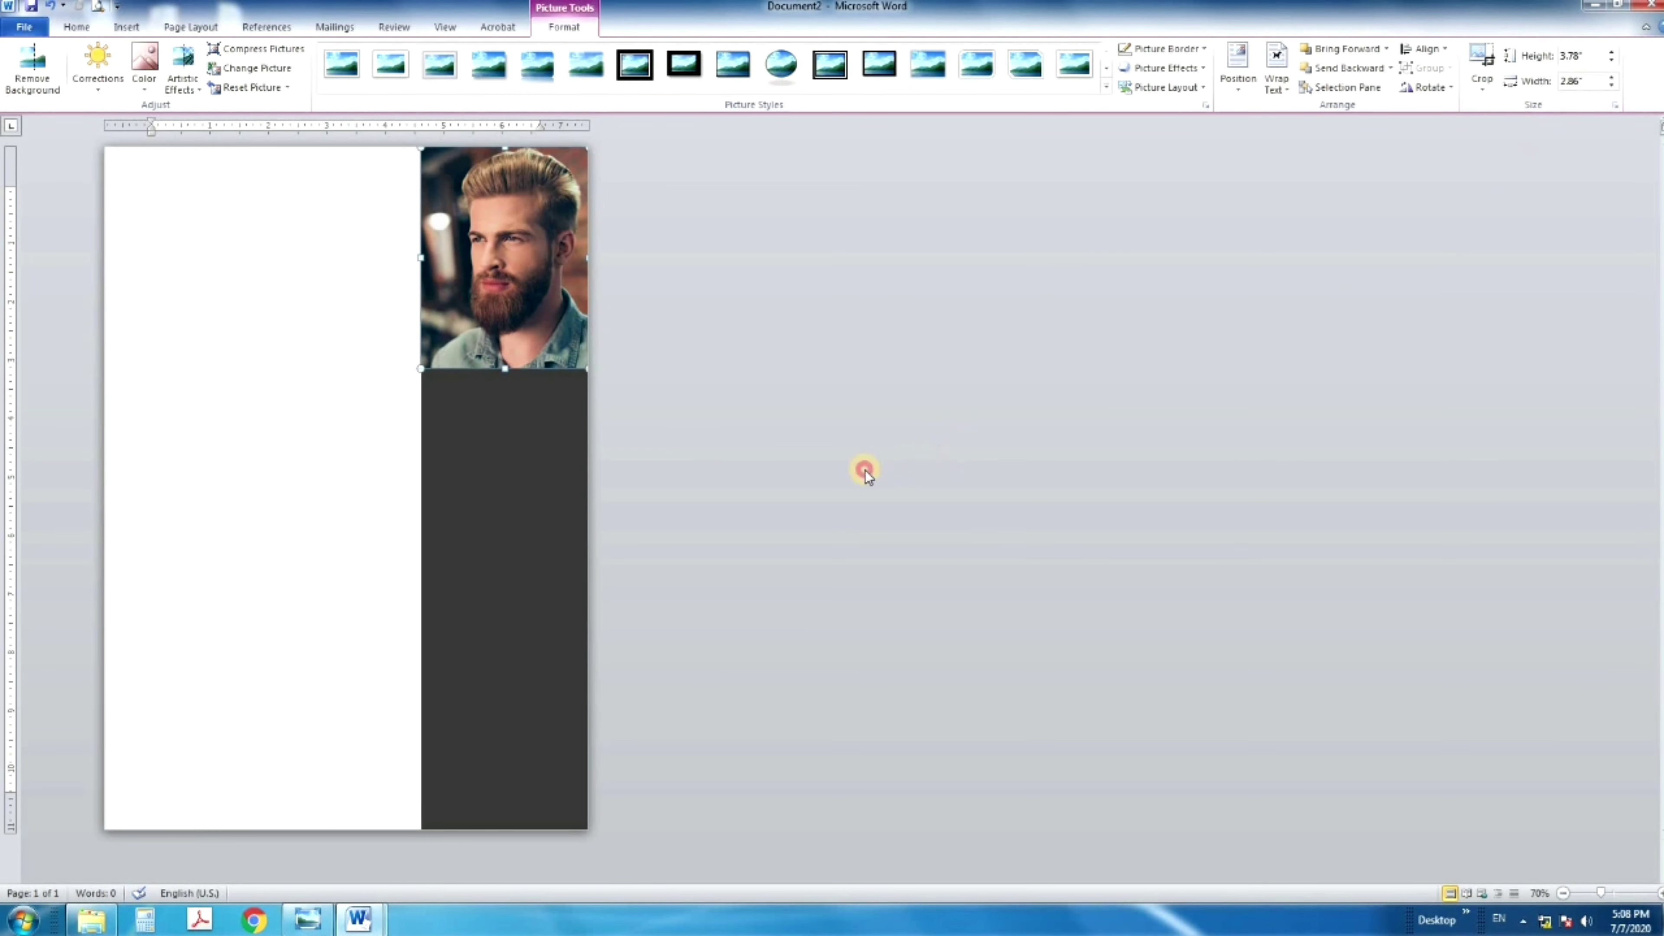
click(597, 435)
click(552, 279)
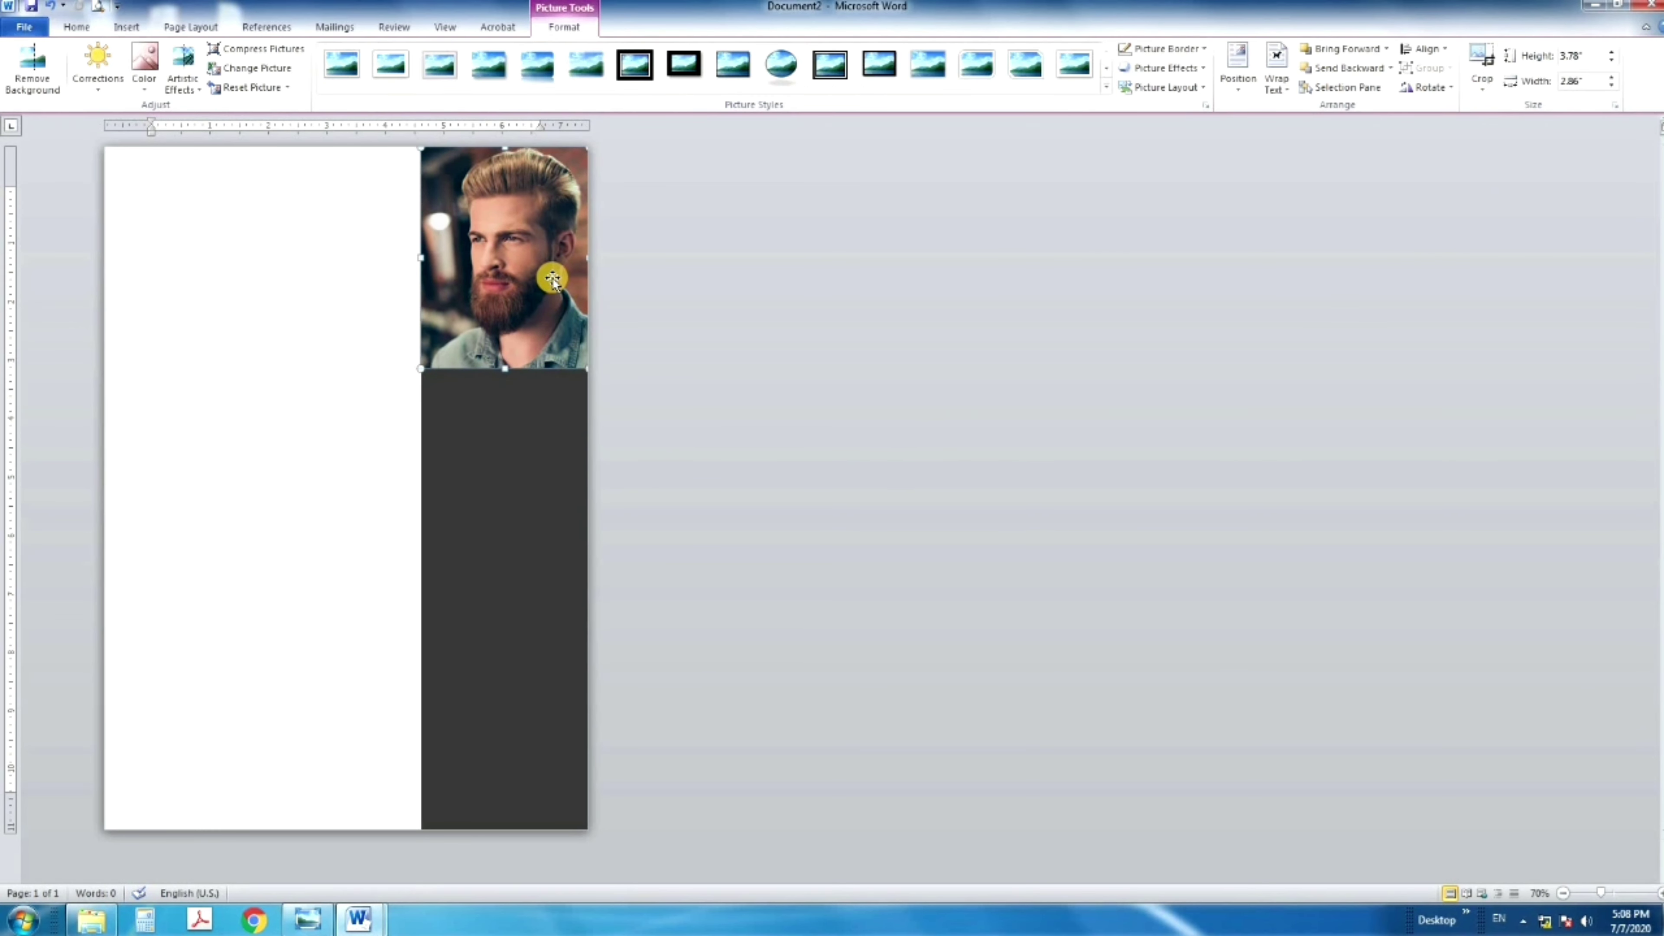
click(871, 551)
Step: Nudge the dark sidebar left and stretch it to the page's right edge
click(508, 484)
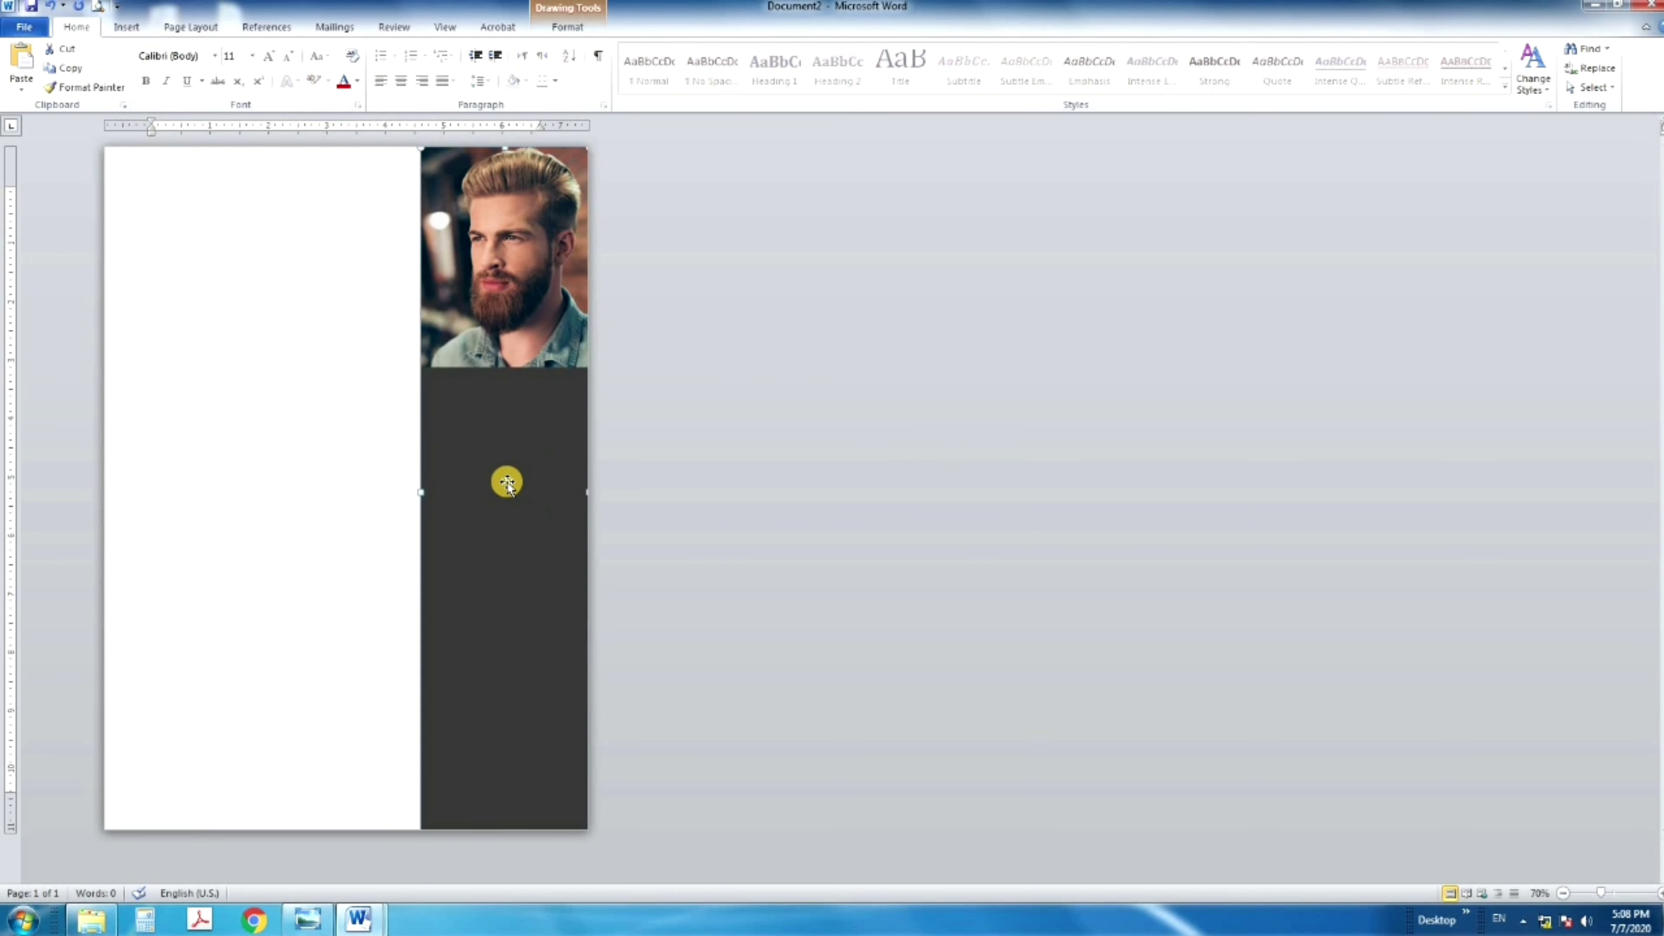
key(Left)
key(Left)
key(Left)
key(Left)
key(Left)
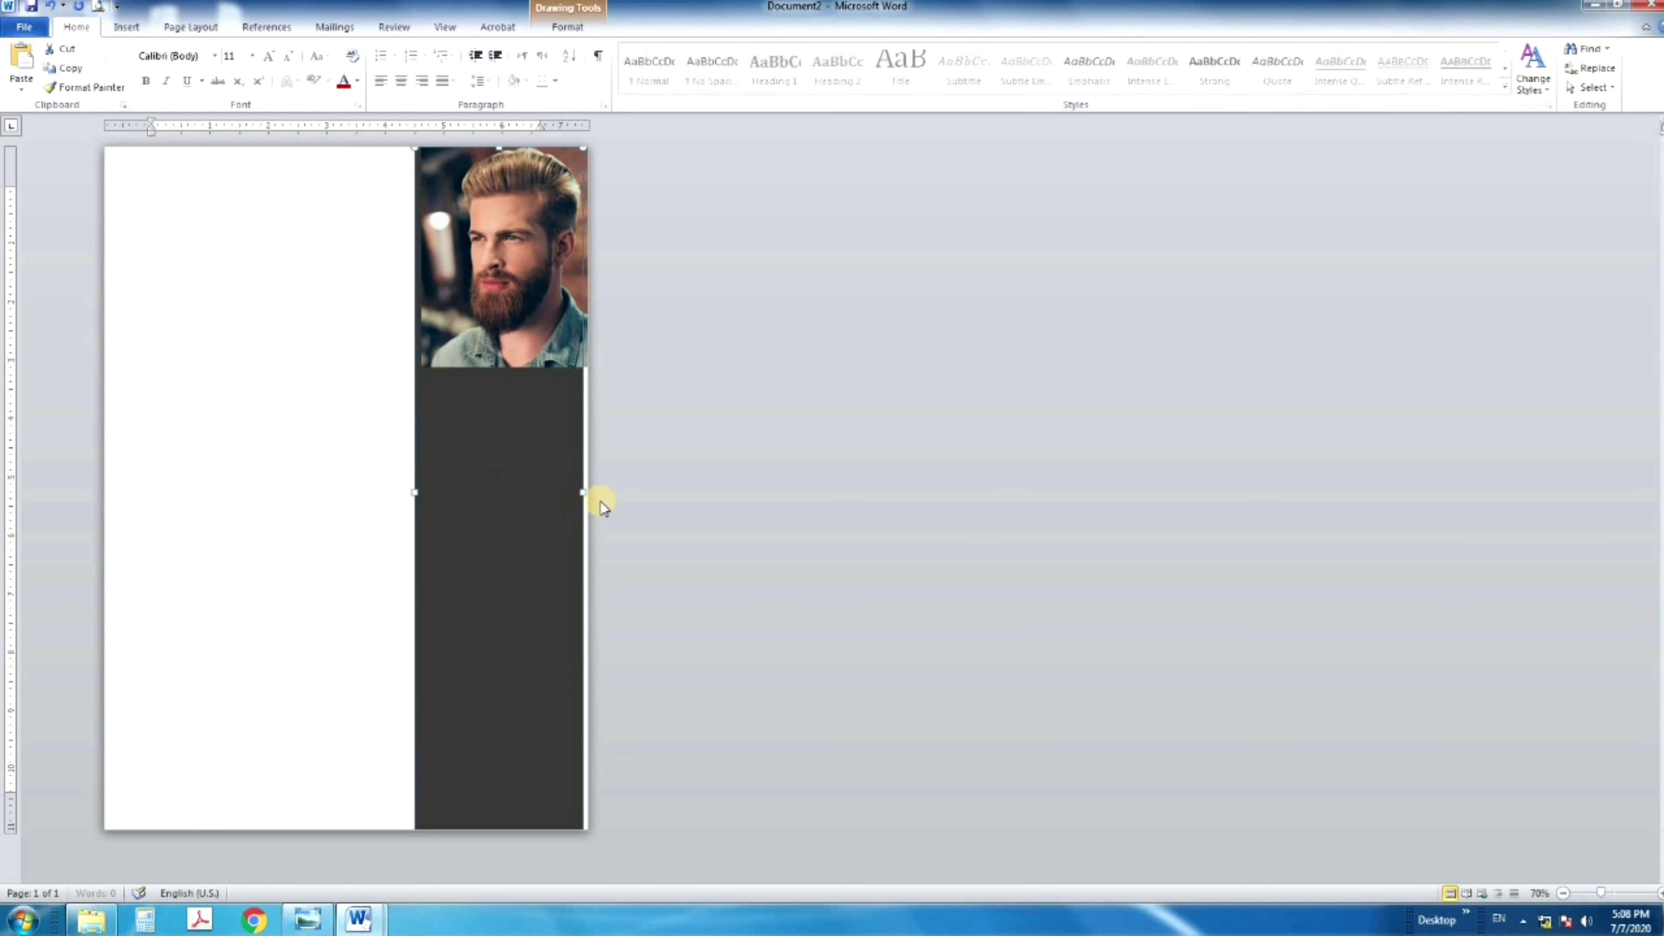
key(Left)
key(Left)
key(Left)
drag(576, 489, 588, 488)
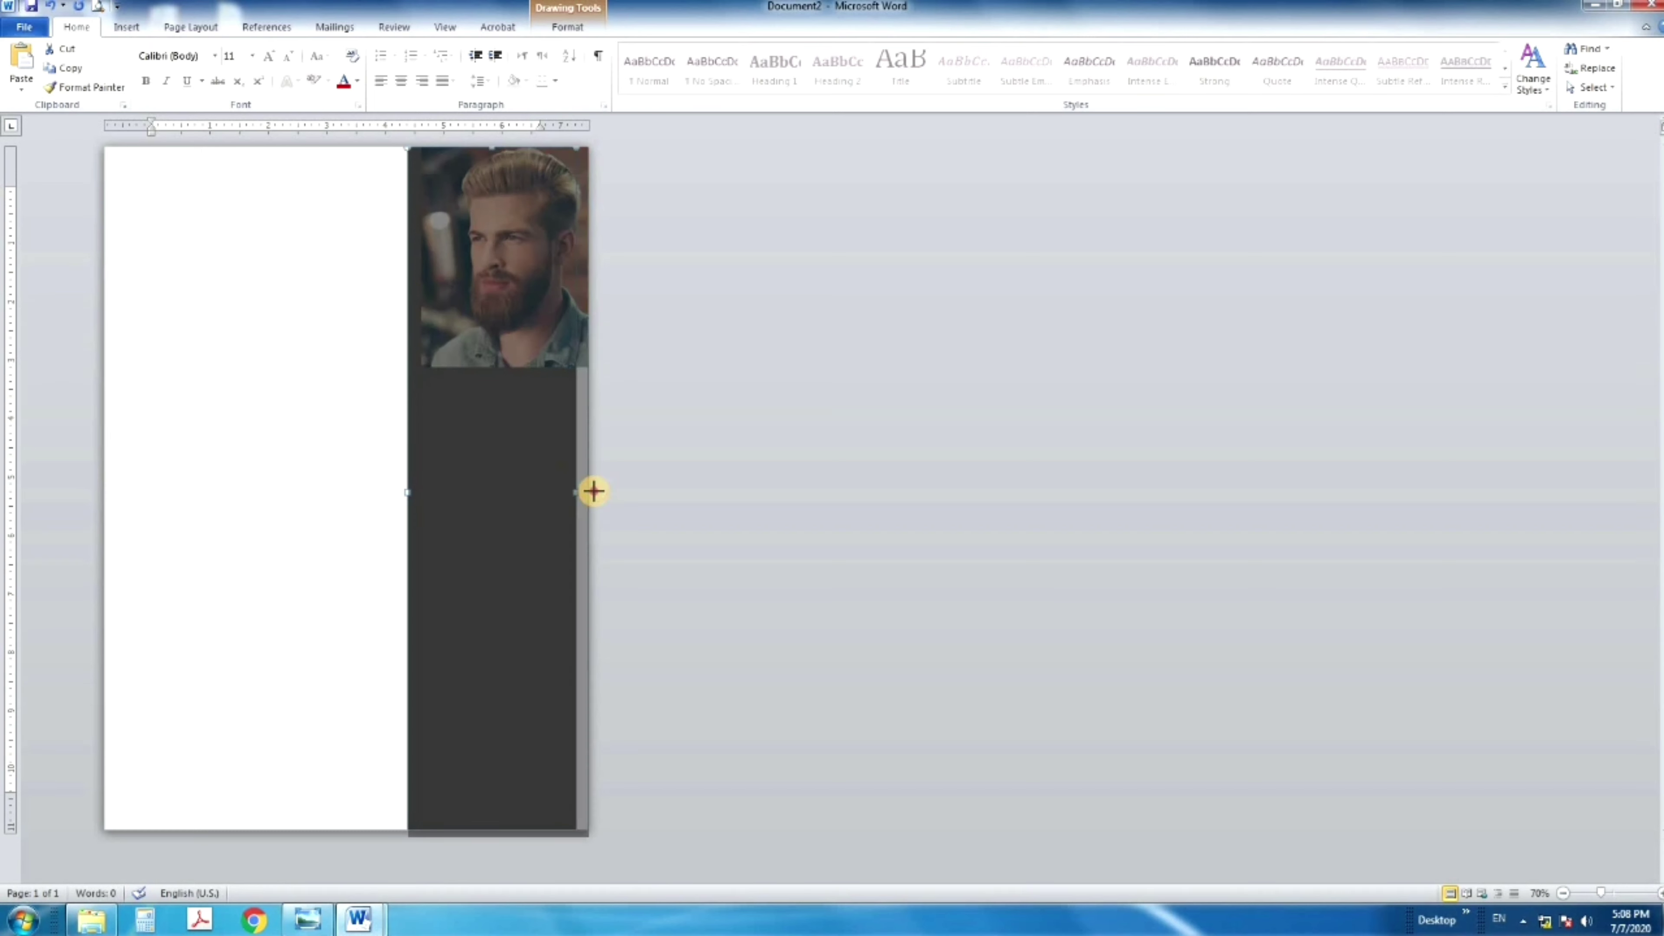
Step: Enlarge the photo so it spans the sidebar's full width
click(482, 316)
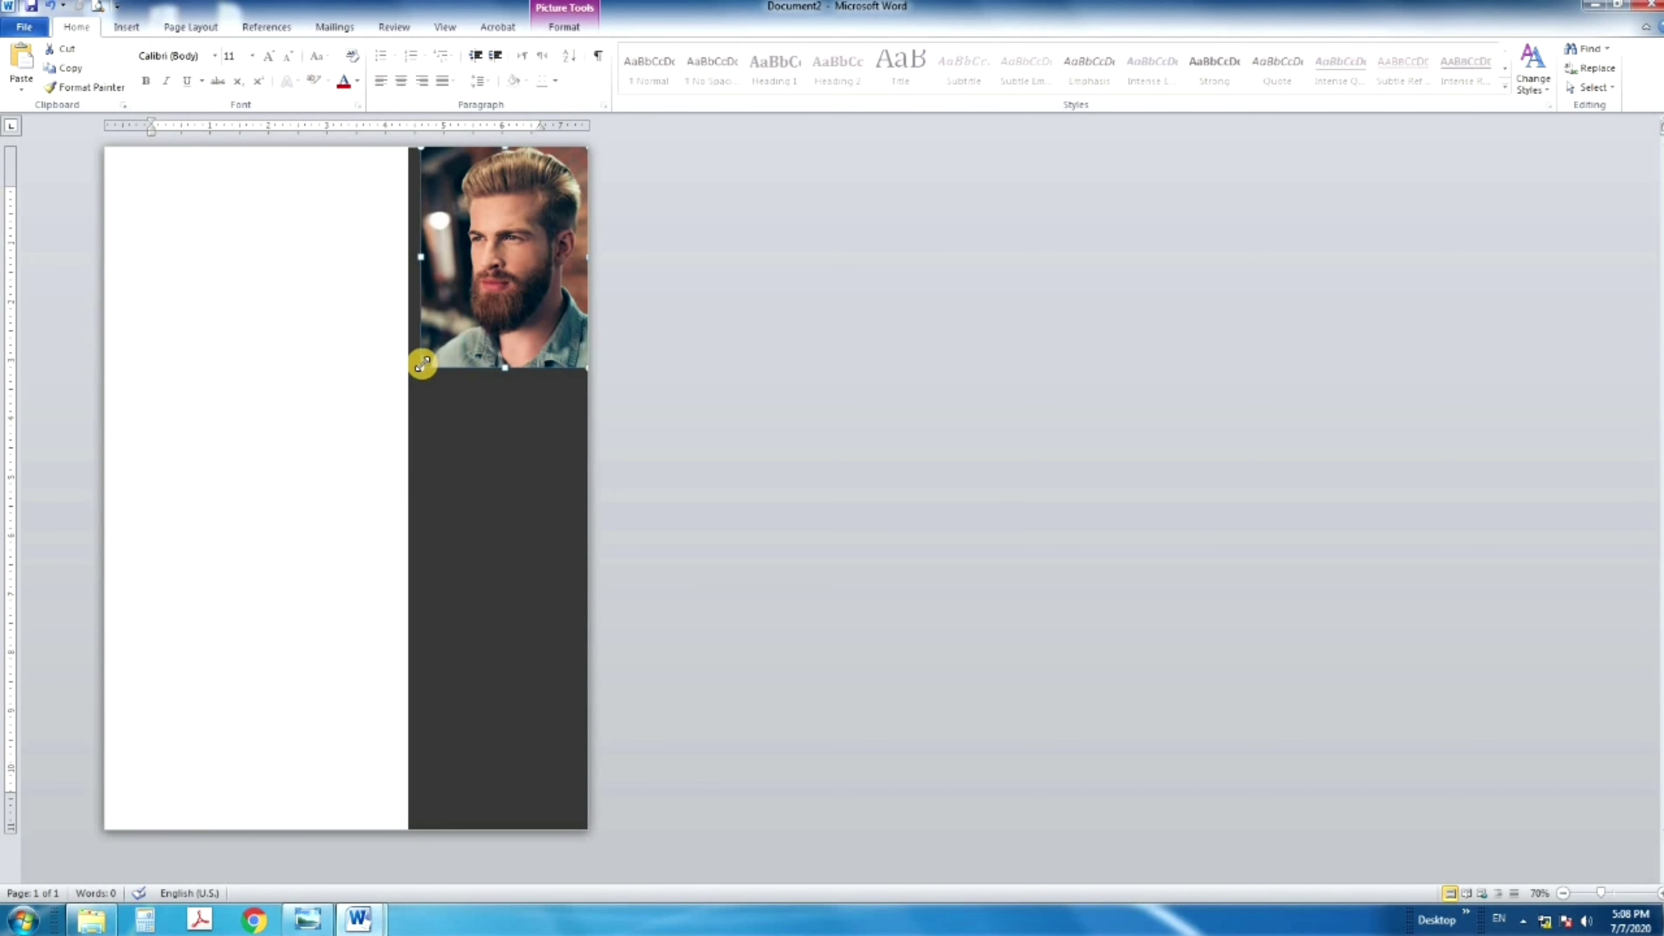
drag(421, 367, 409, 385)
click(782, 453)
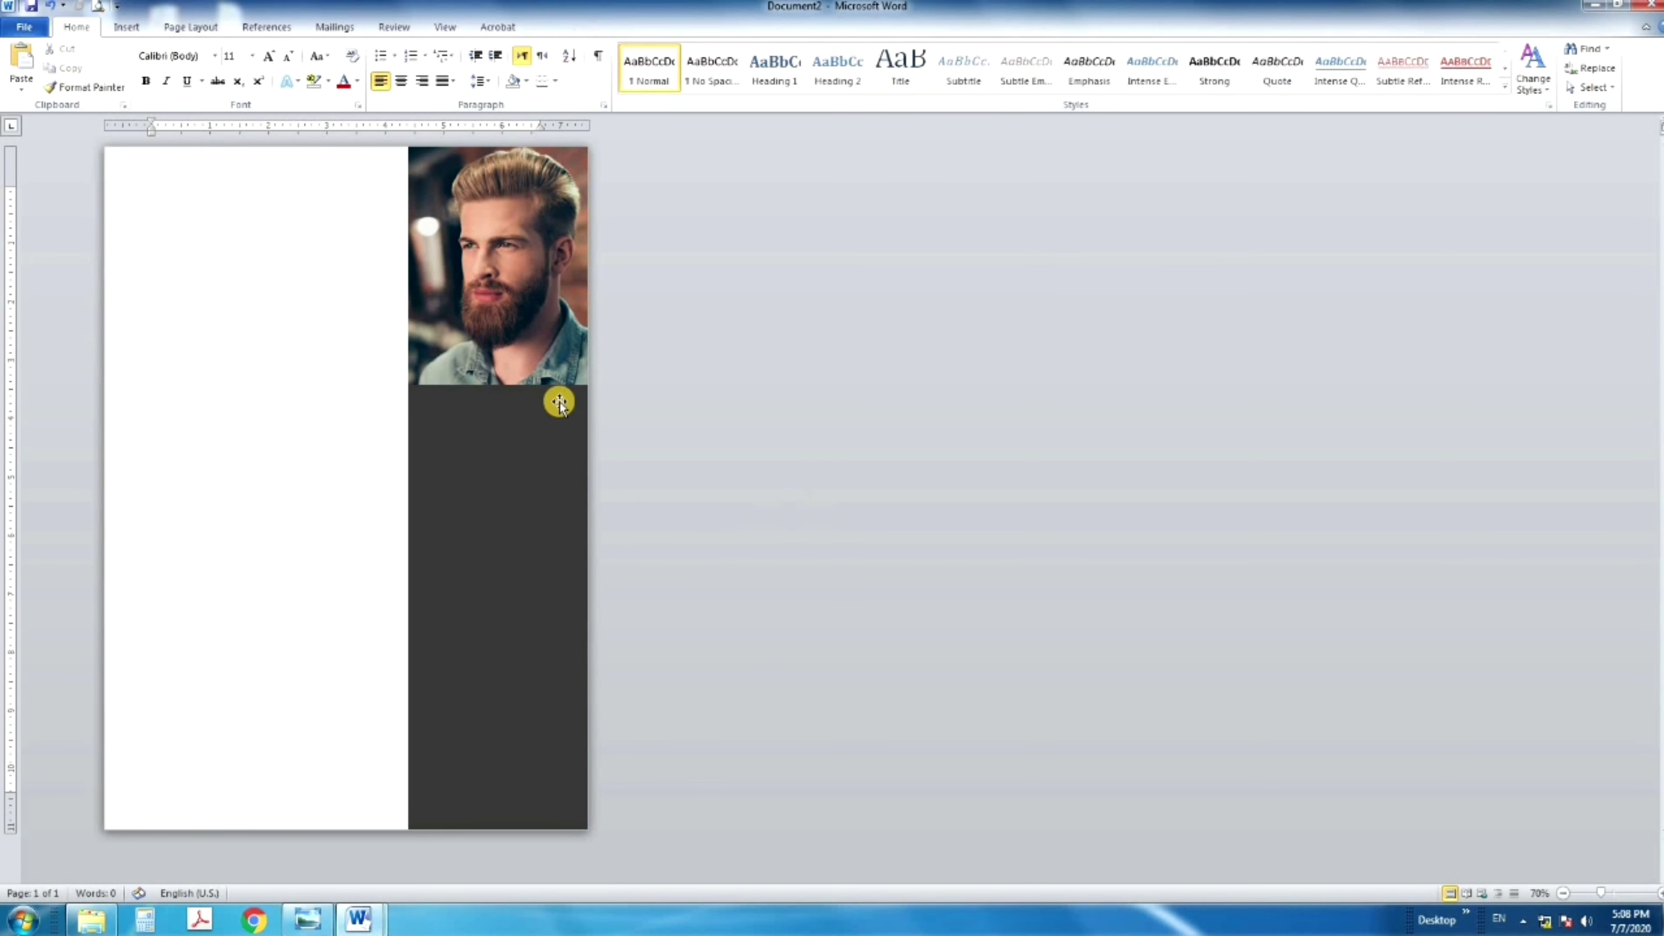
click(557, 387)
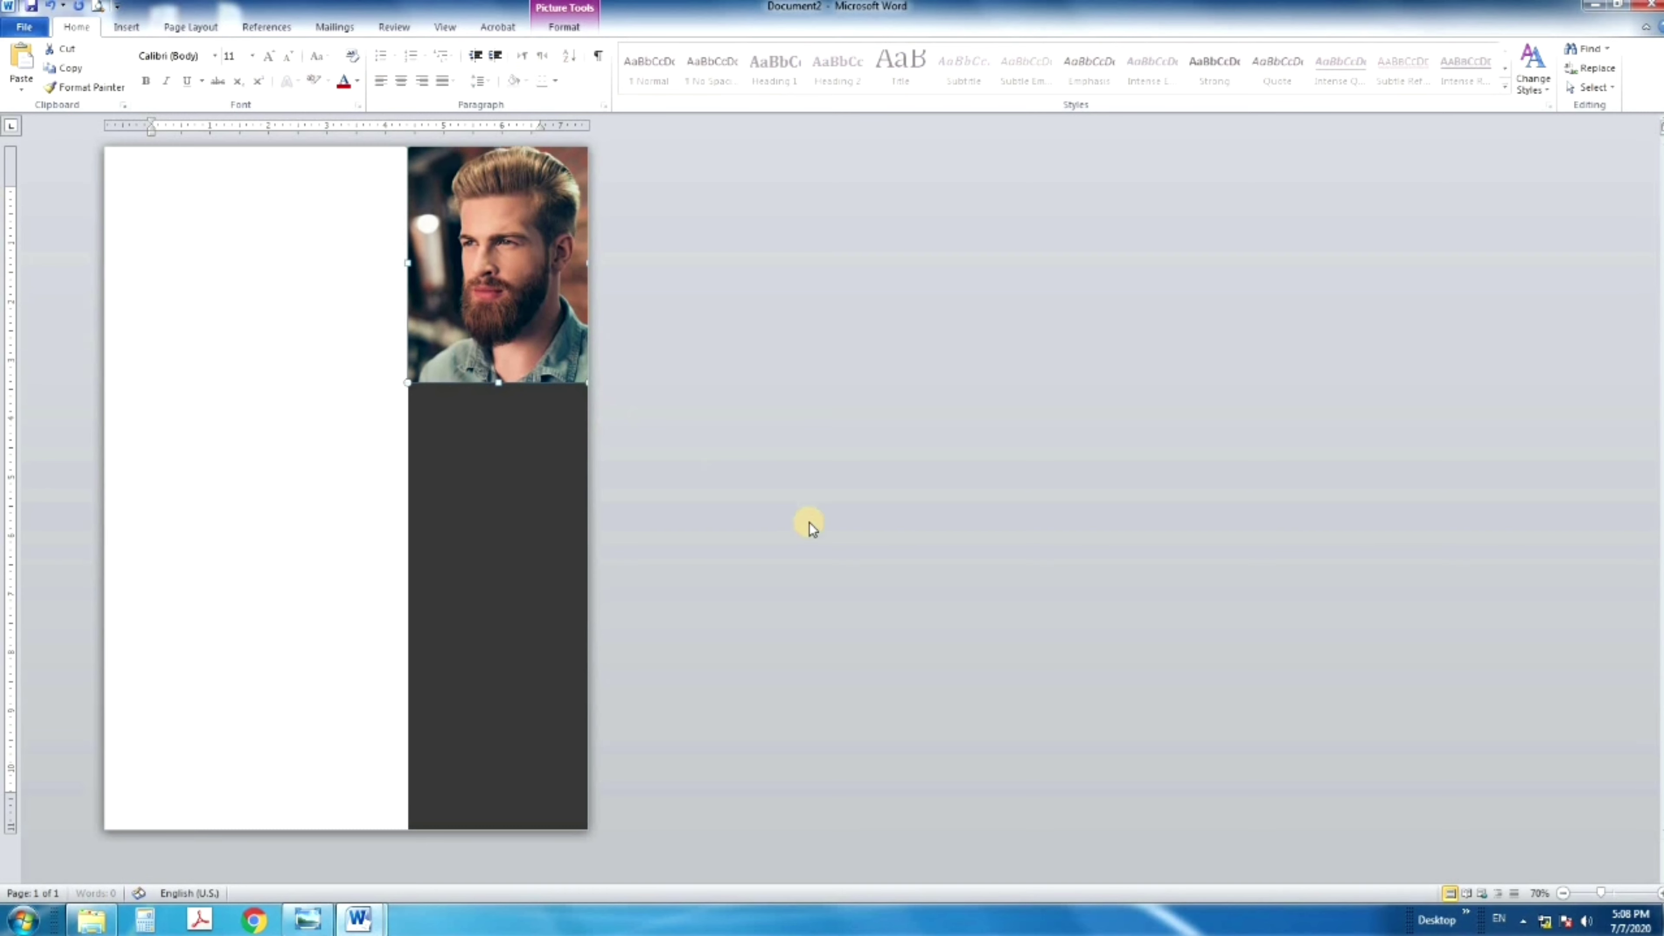
click(824, 610)
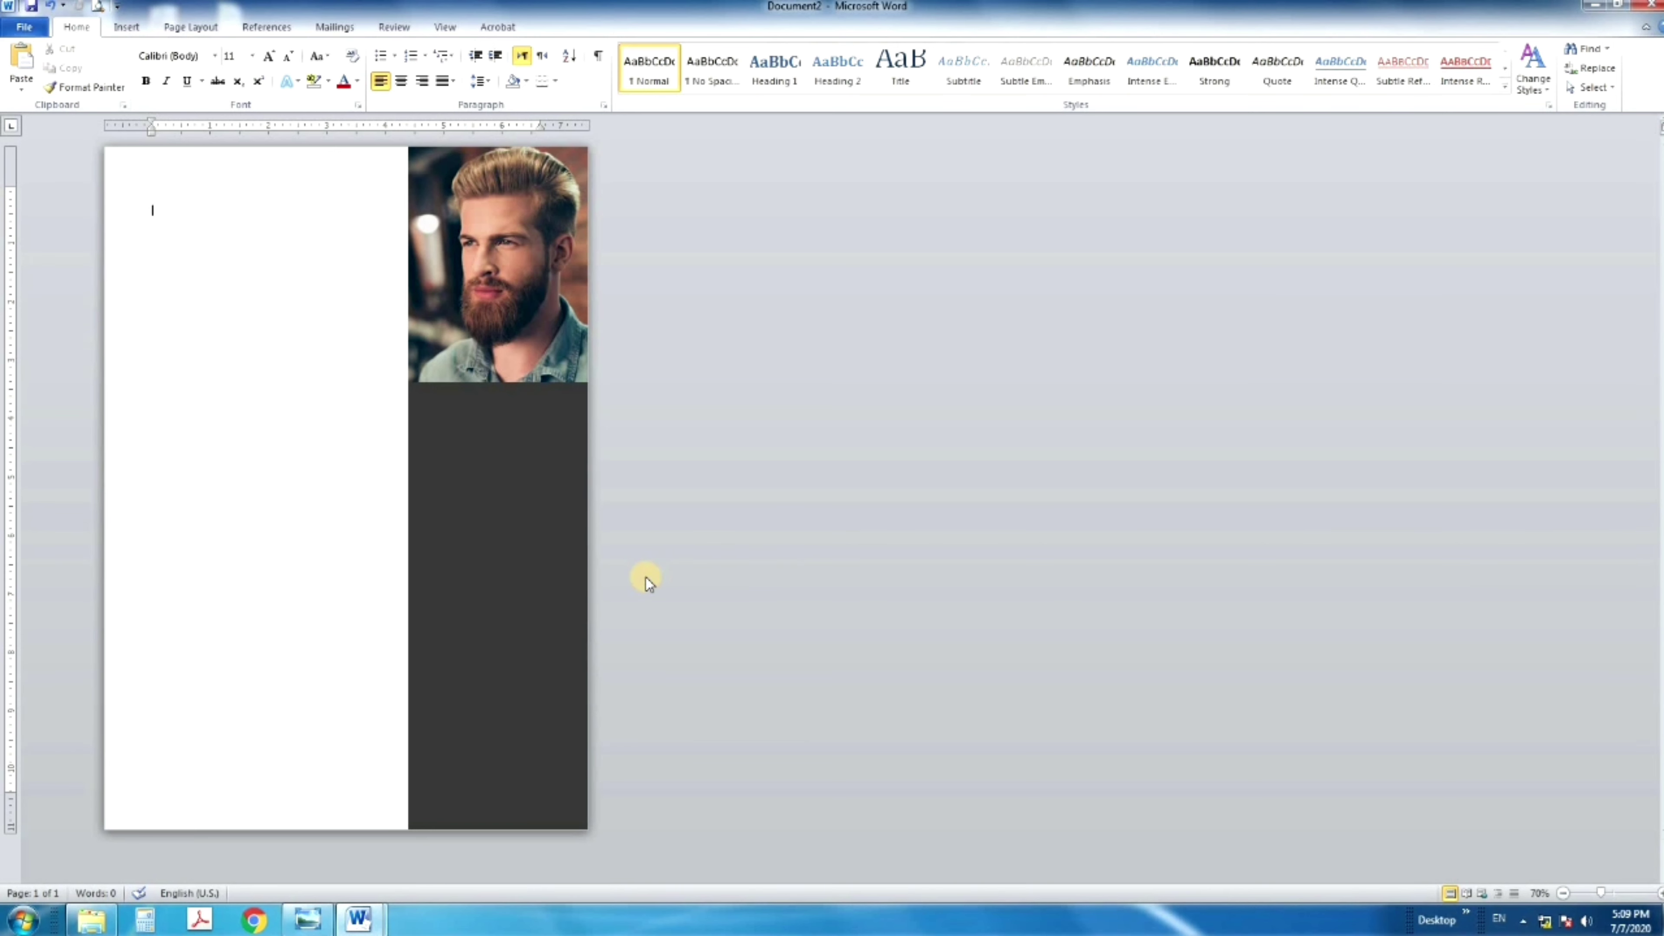
Step: Draw a Snip Single Corner Rectangle at the left edge, 2" tall, with its corner cut adjusted
click(125, 27)
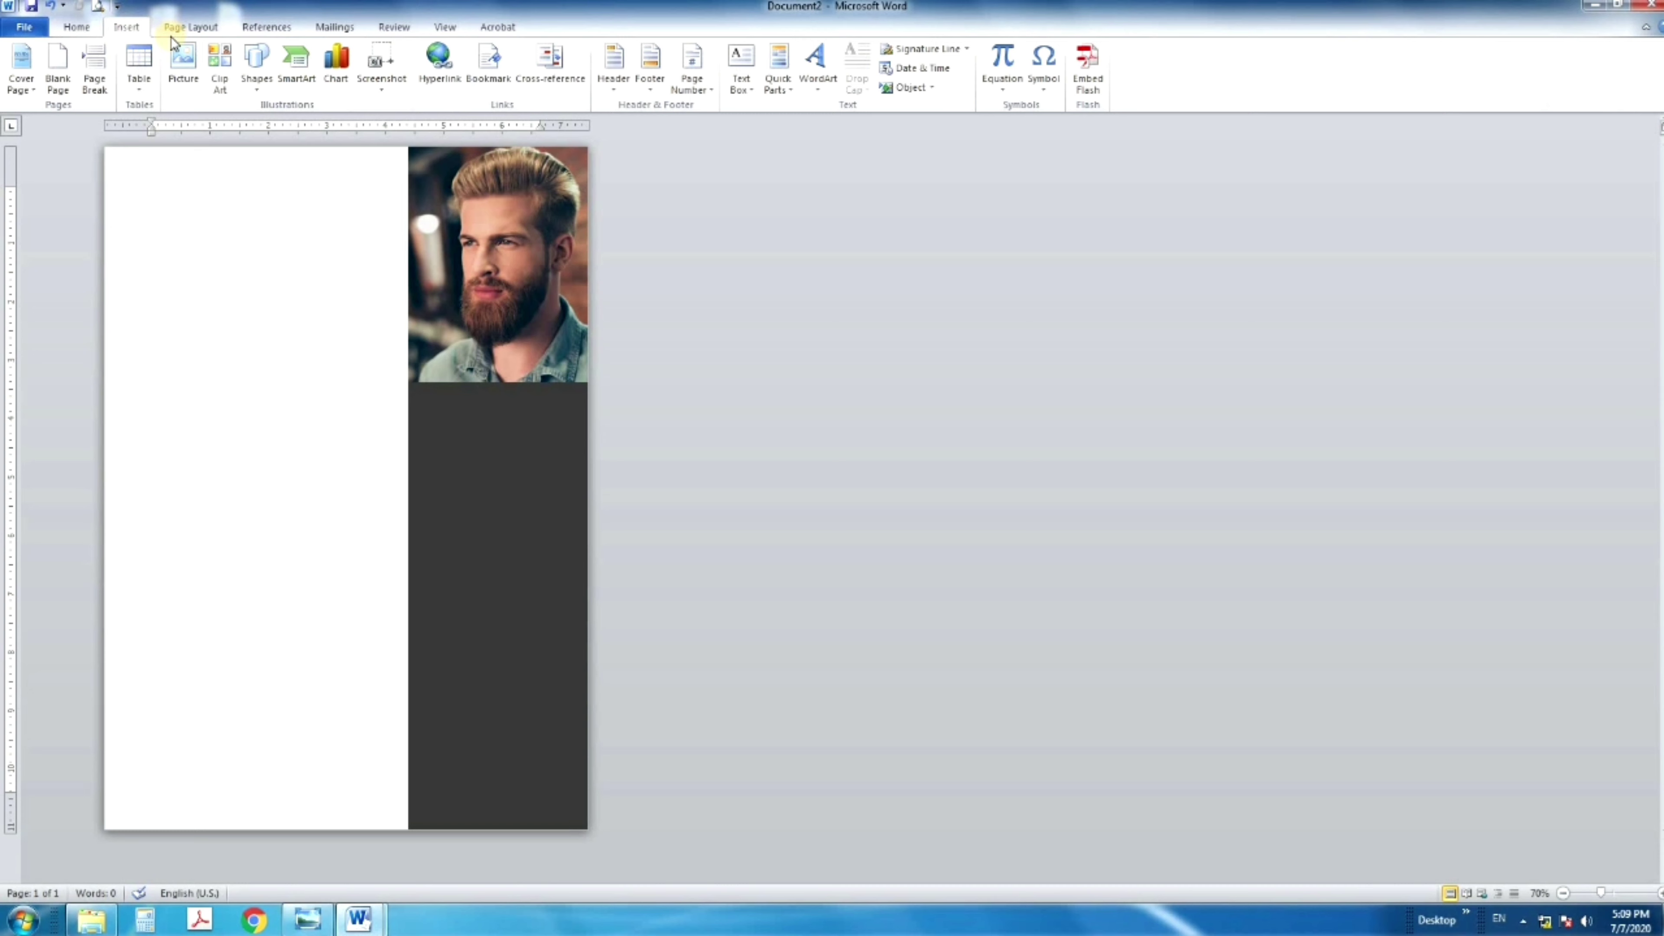
click(262, 83)
click(300, 123)
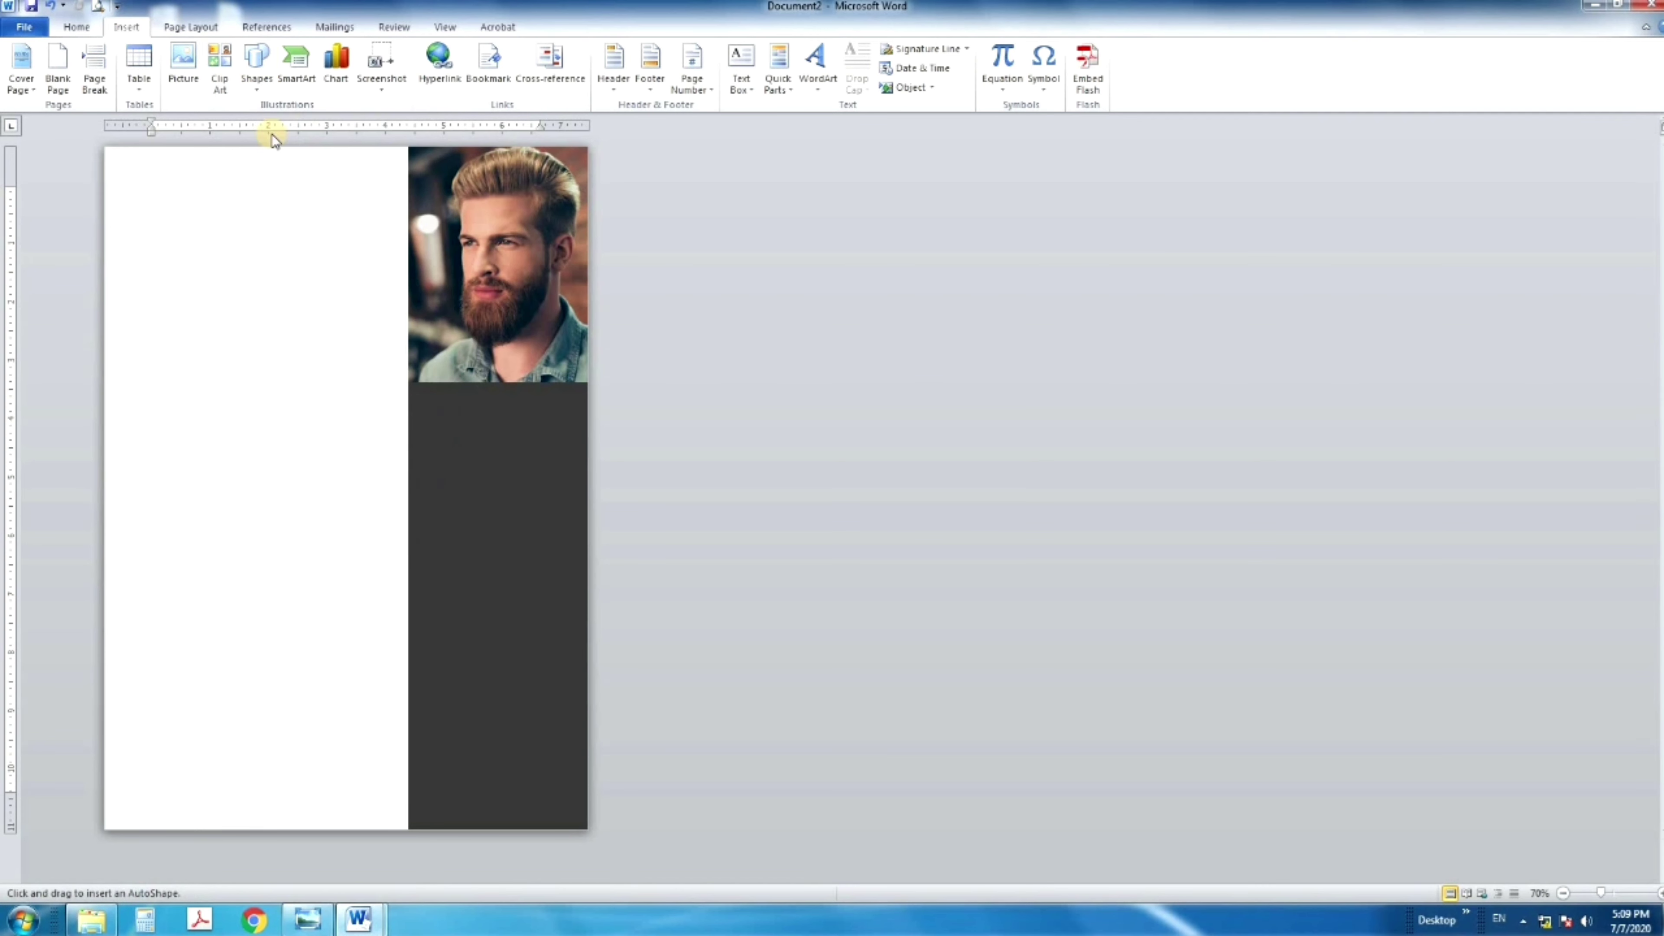
click(256, 72)
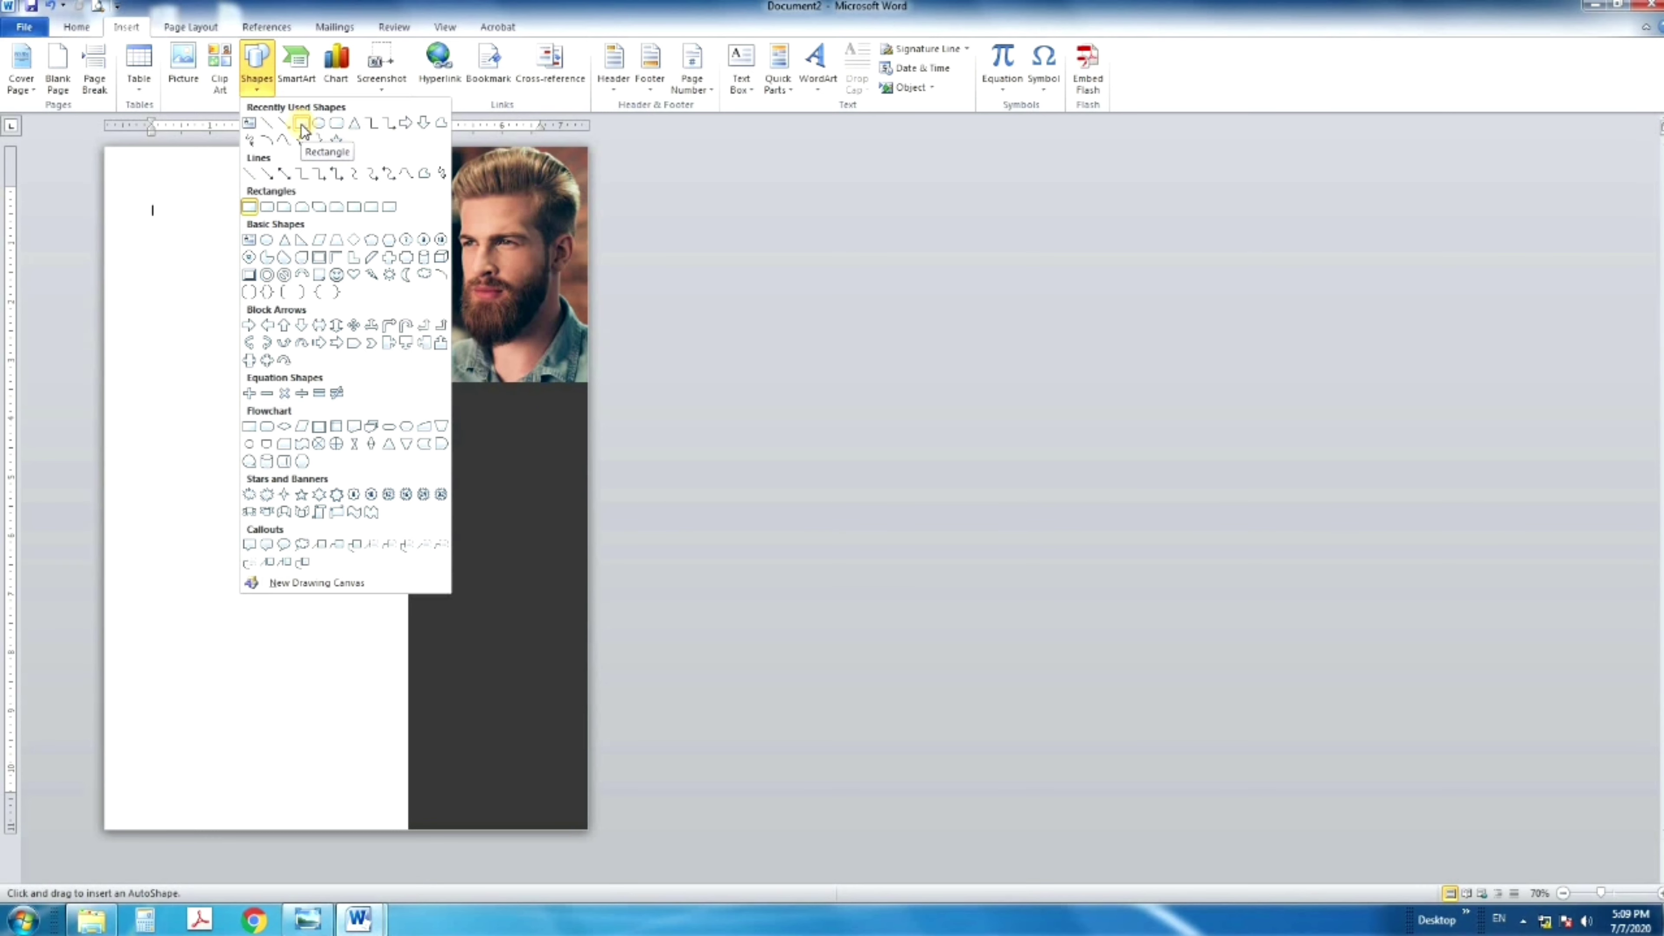
click(285, 206)
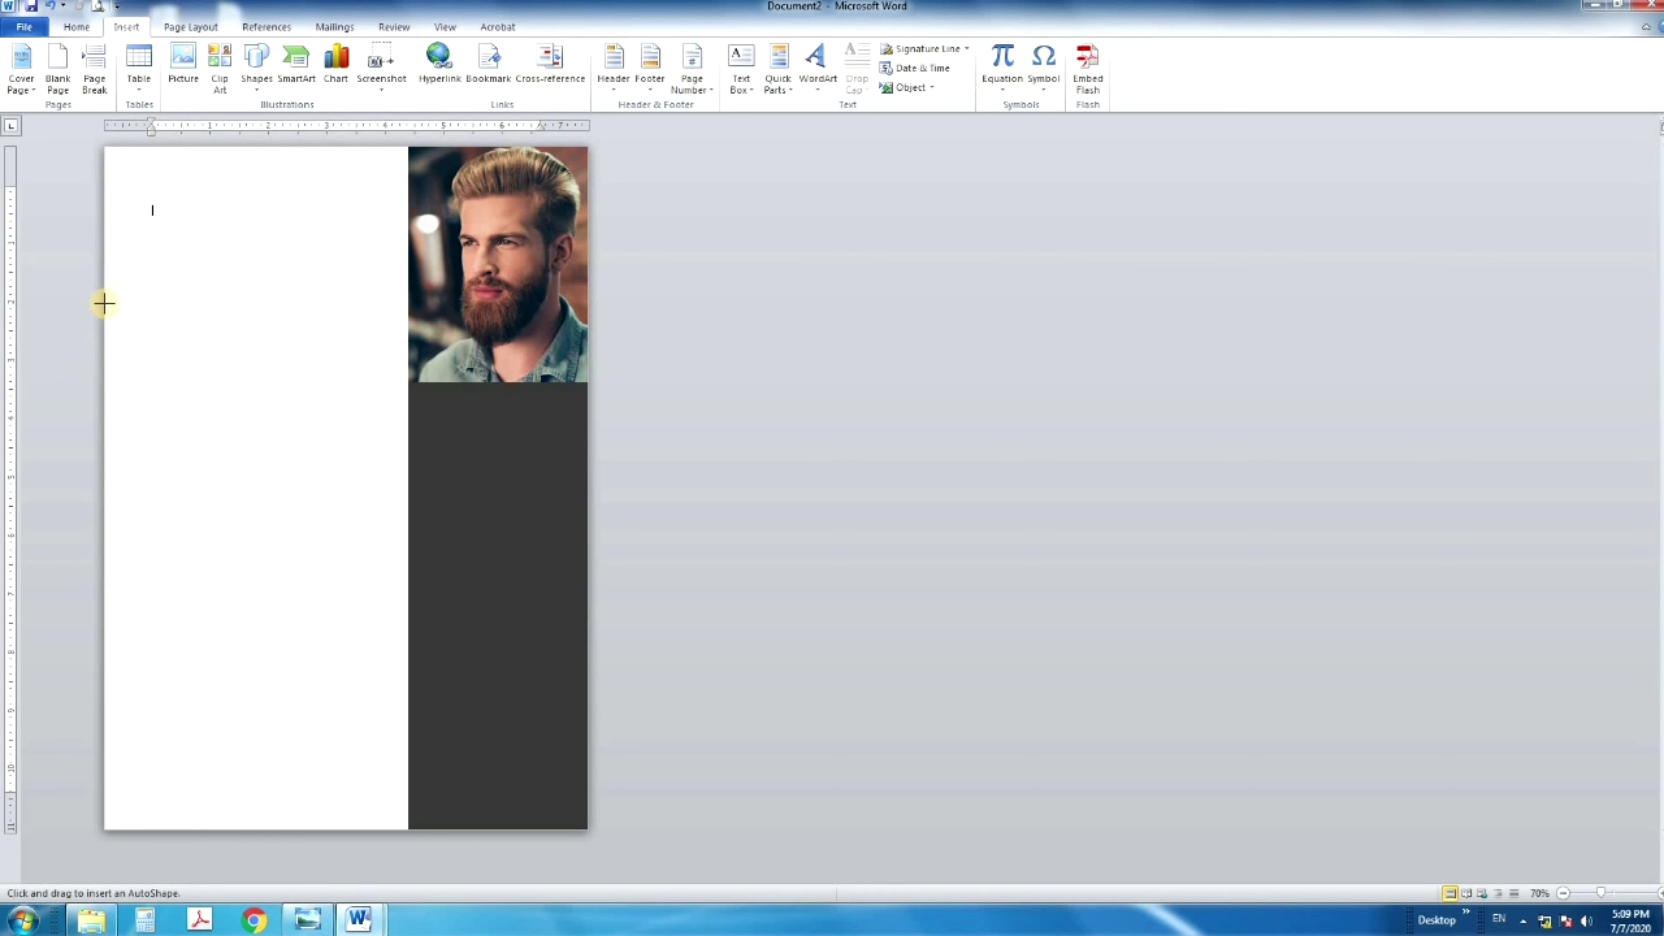
mouse_move(107, 299)
mouse_down()
mouse_move(336, 383)
mouse_move(226, 383)
mouse_up()
drag(211, 299, 188, 300)
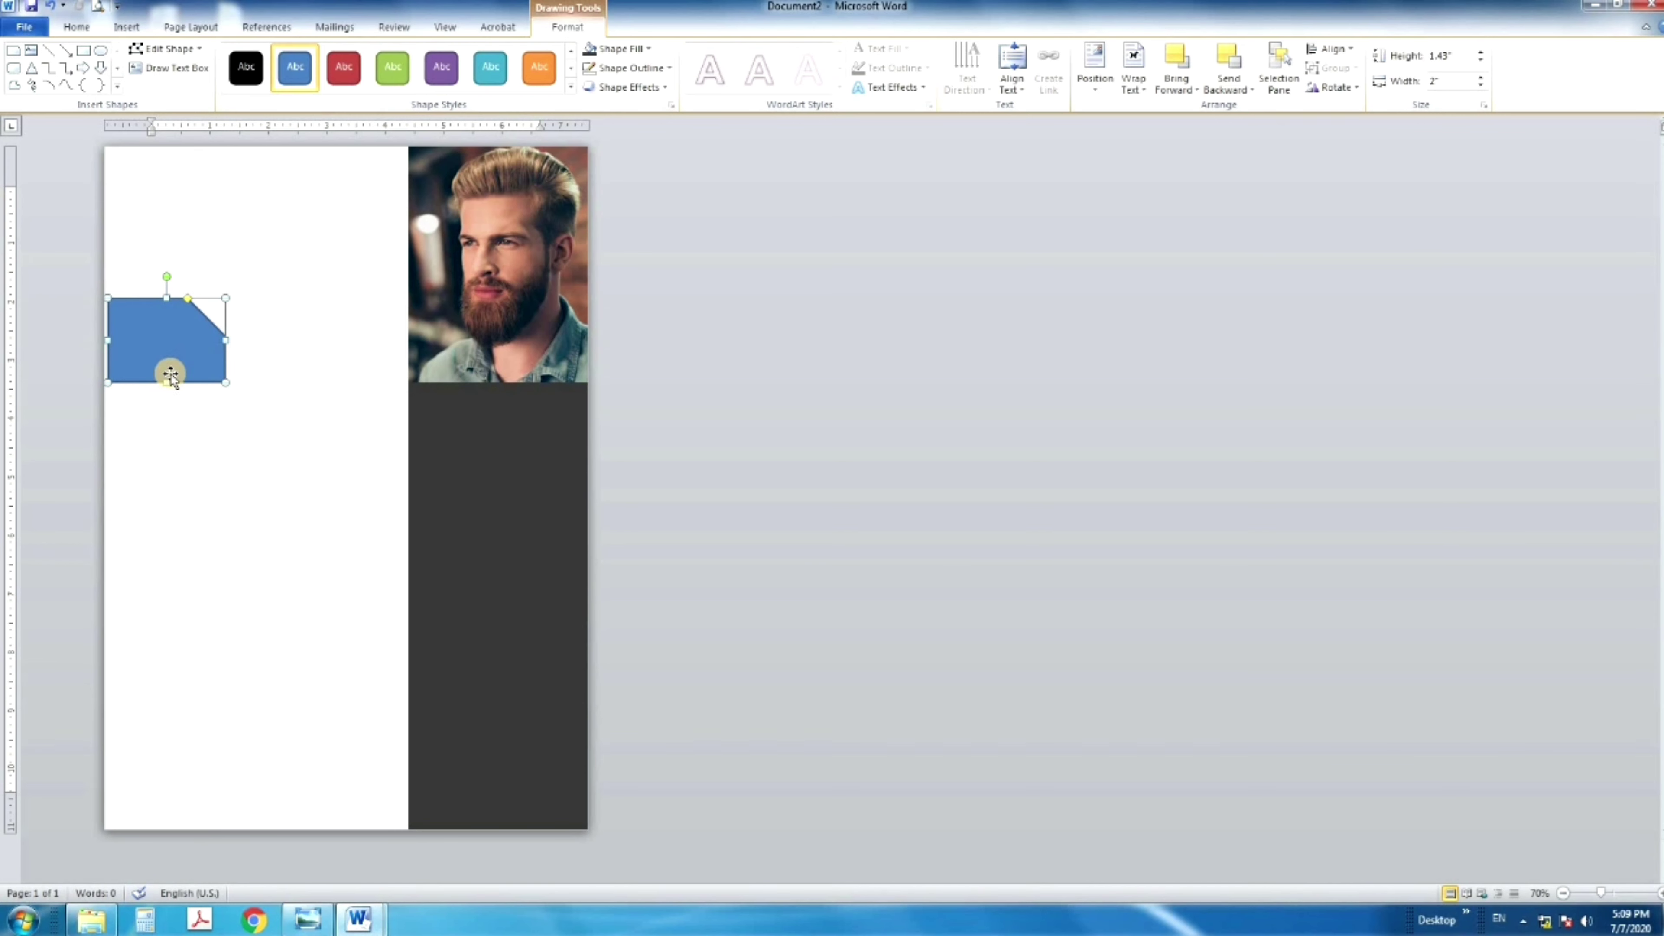
drag(163, 384, 163, 416)
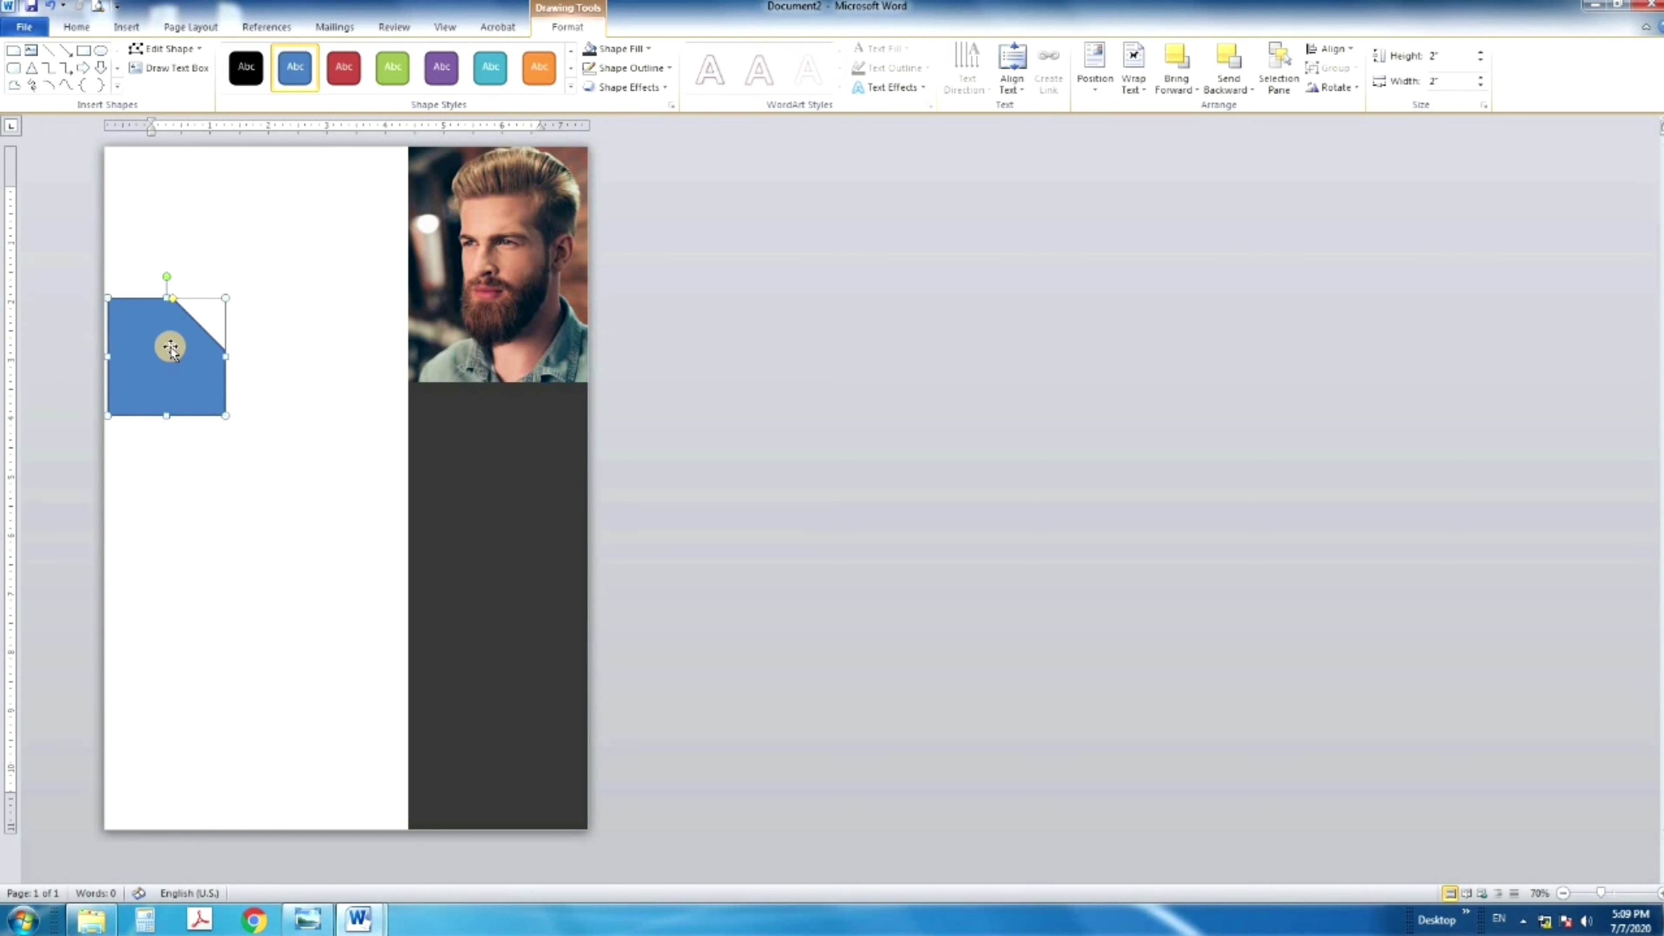
mouse_move(143, 299)
mouse_down()
mouse_move(143, 282)
mouse_move(177, 326)
mouse_up()
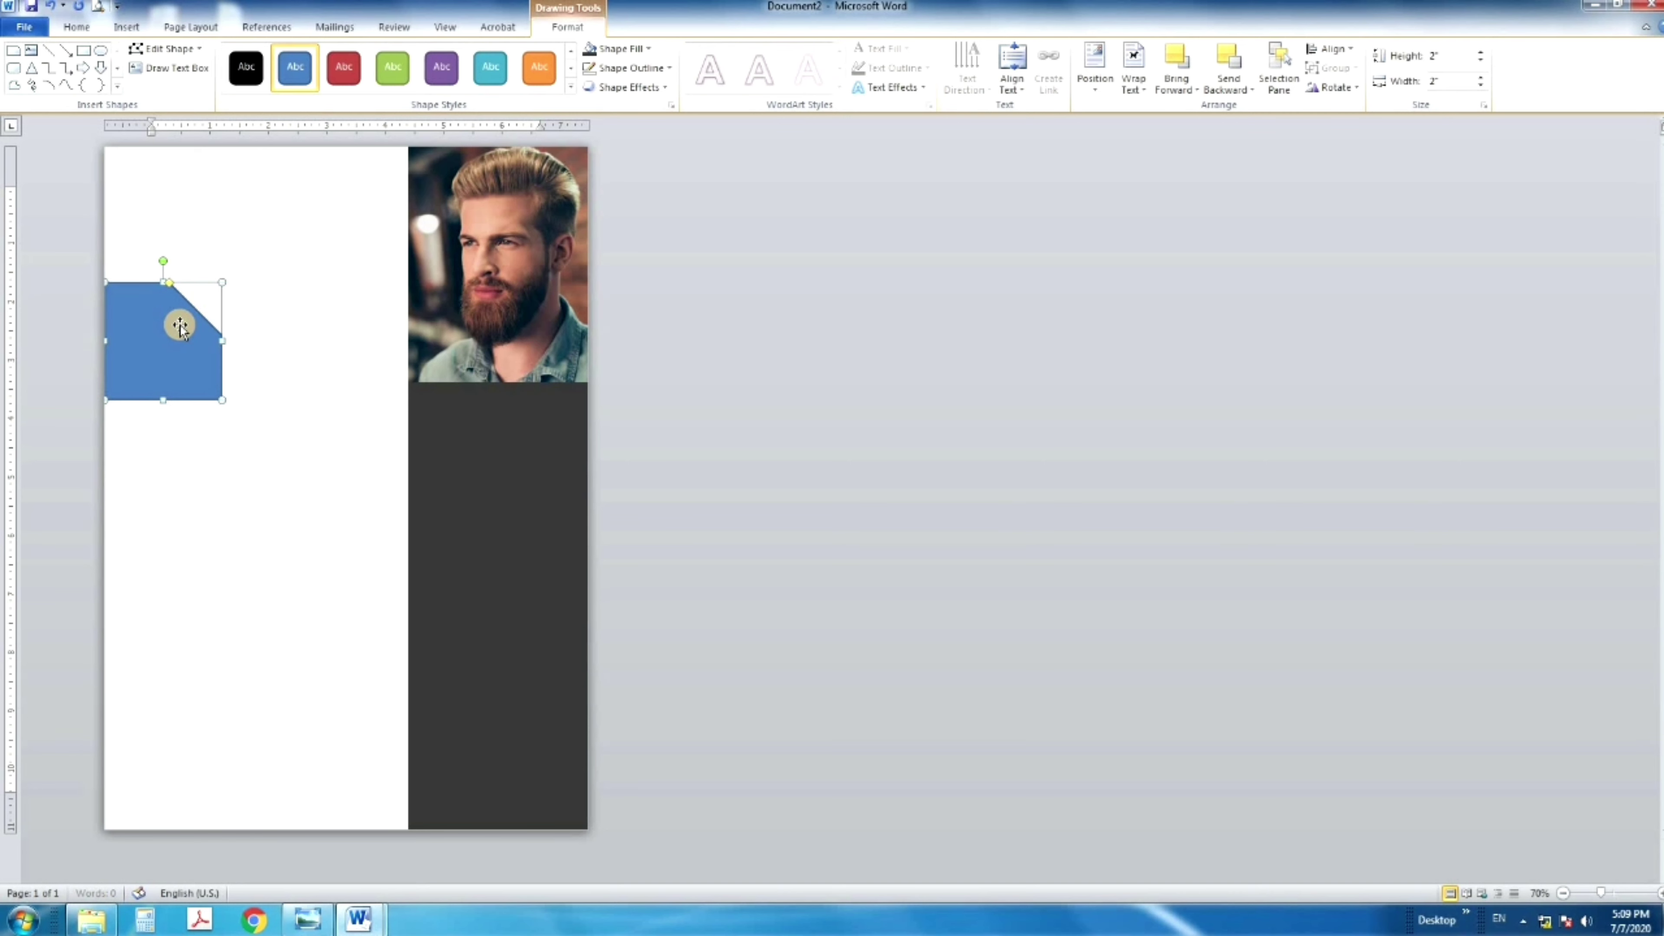
Step: Give the snipped block no outline and a light blue fill
click(632, 69)
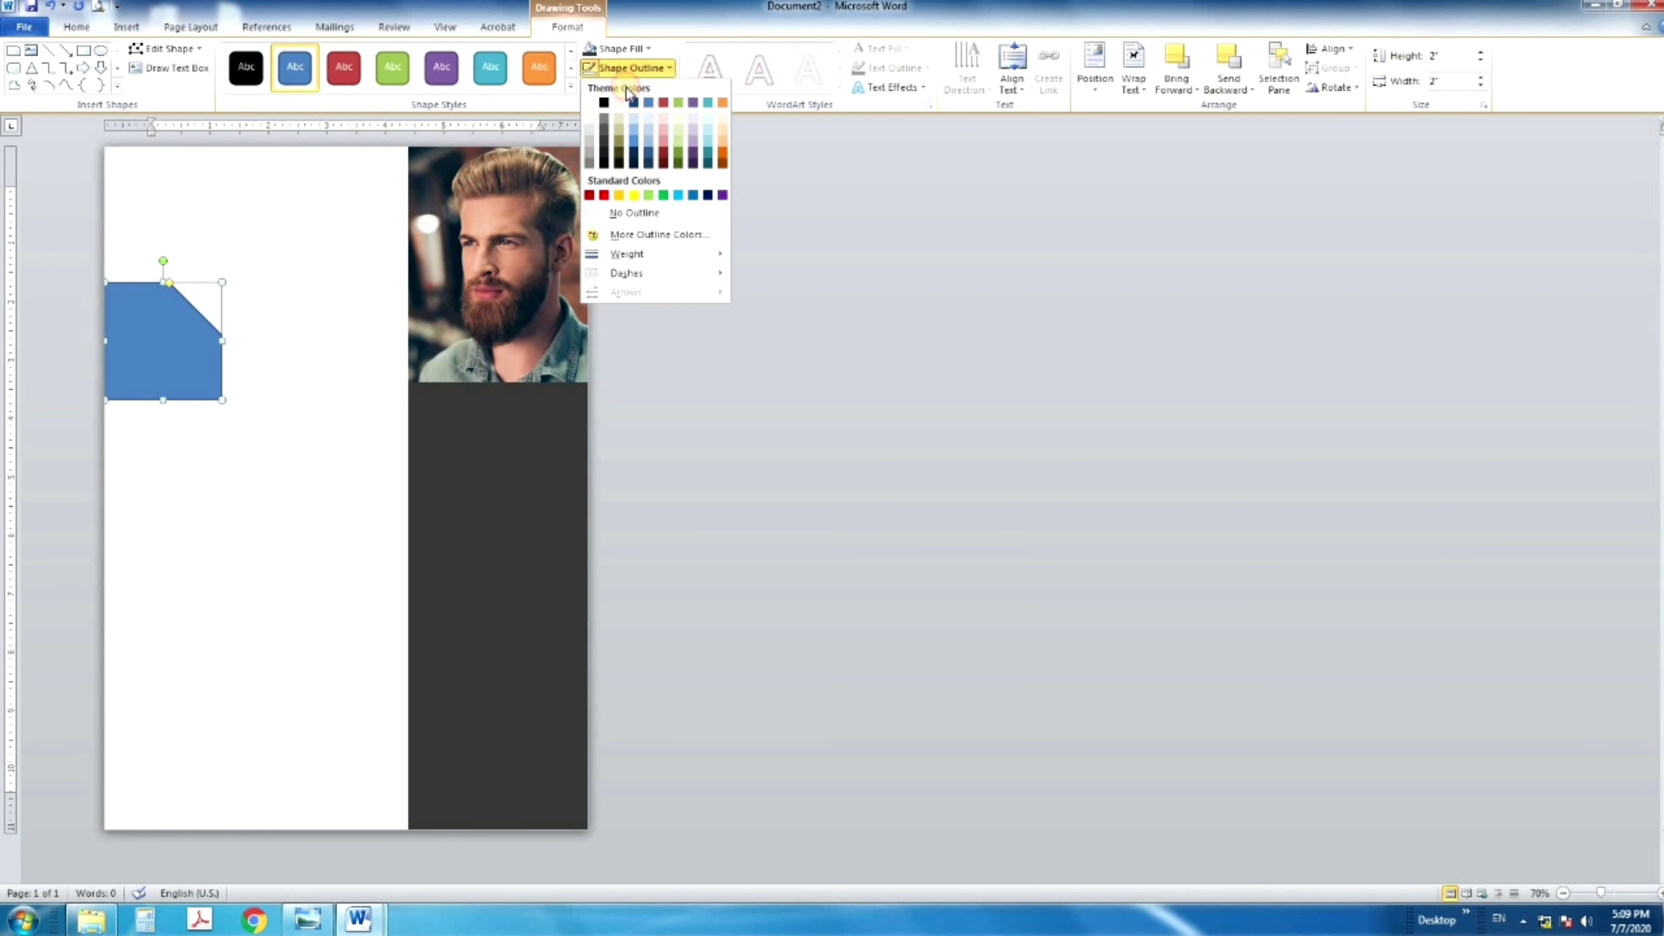
click(596, 215)
click(639, 51)
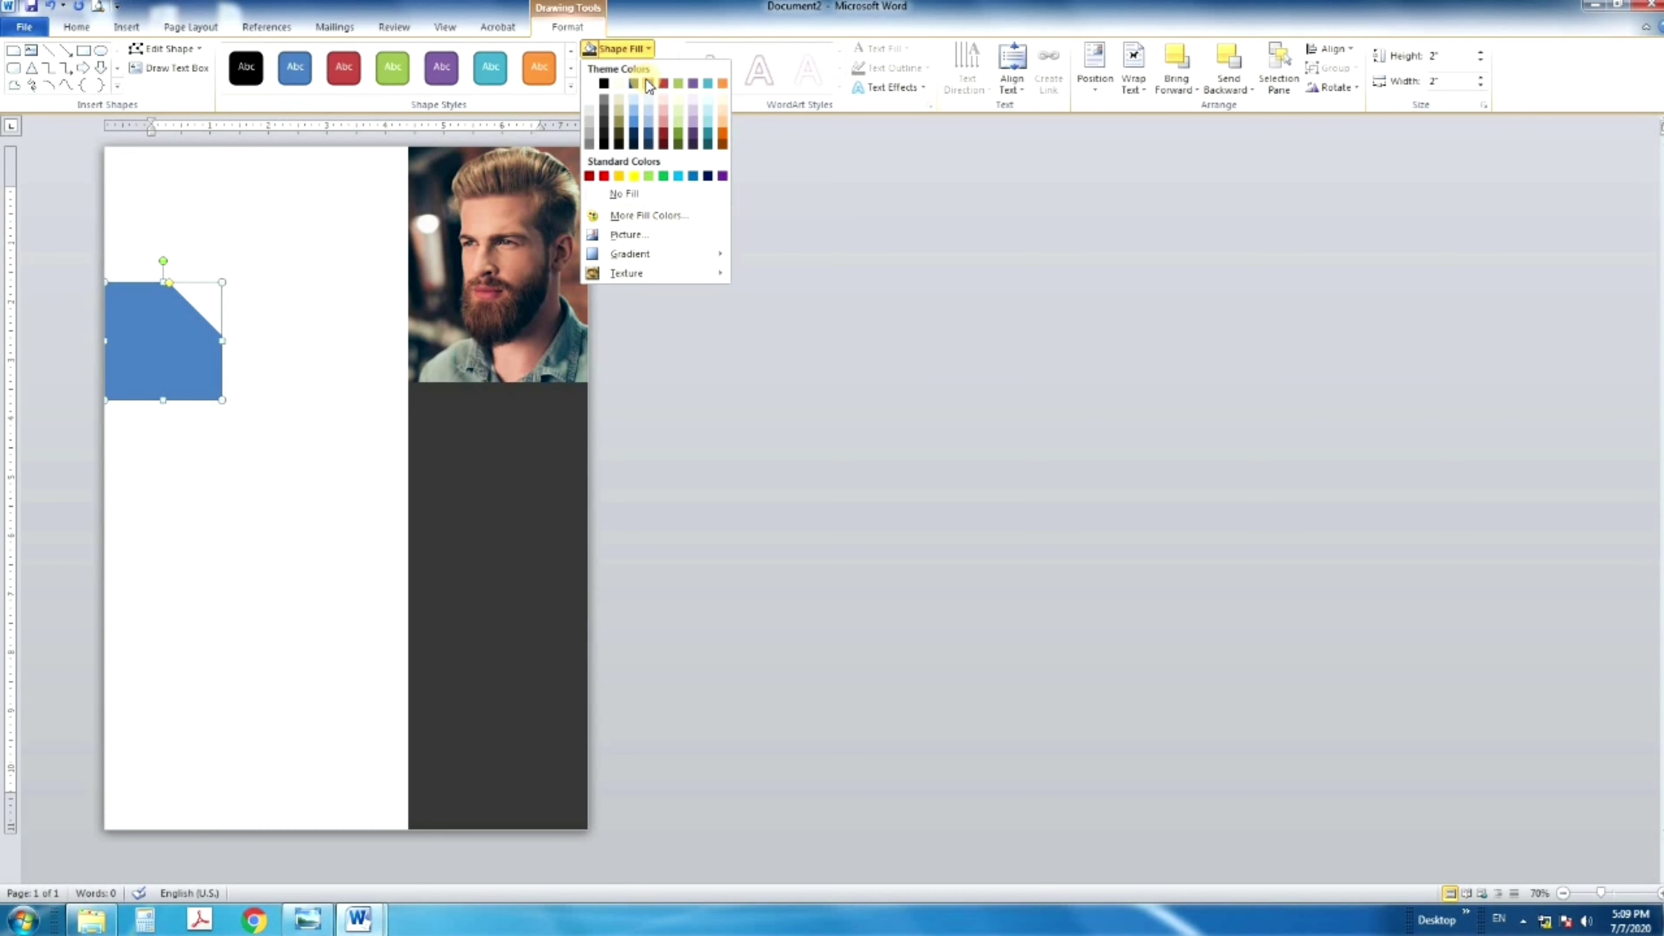
click(679, 176)
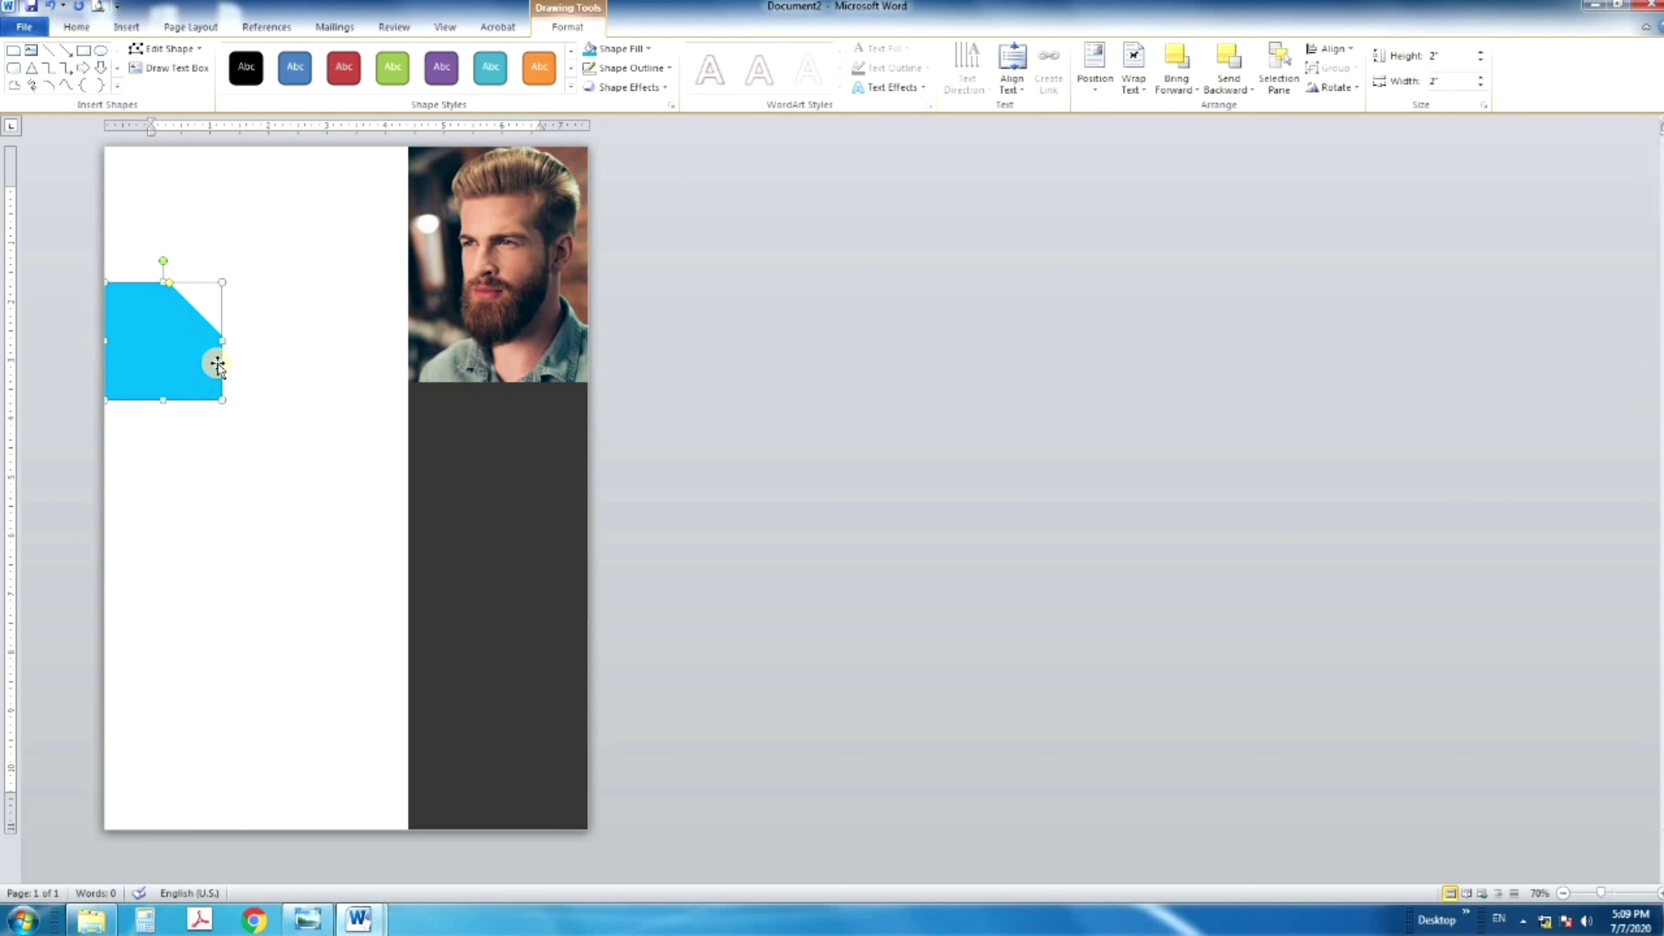
click(126, 27)
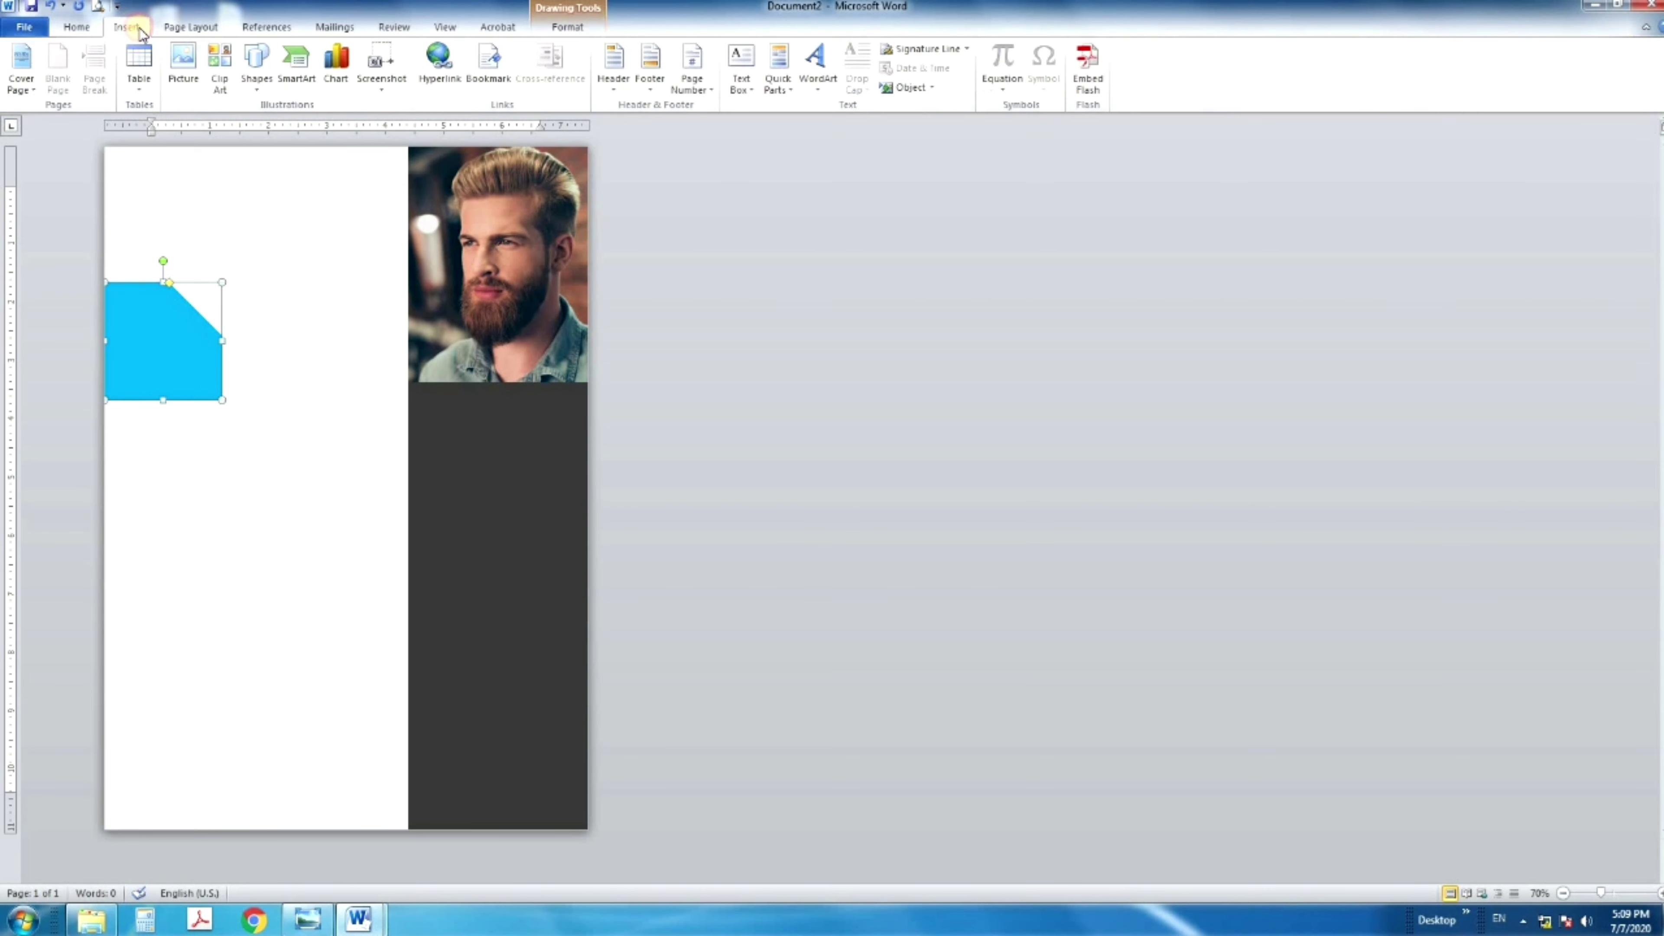
Step: Draw a rectangle bar from the block to the page's right edge with no outline and cyan fill
click(255, 84)
click(320, 130)
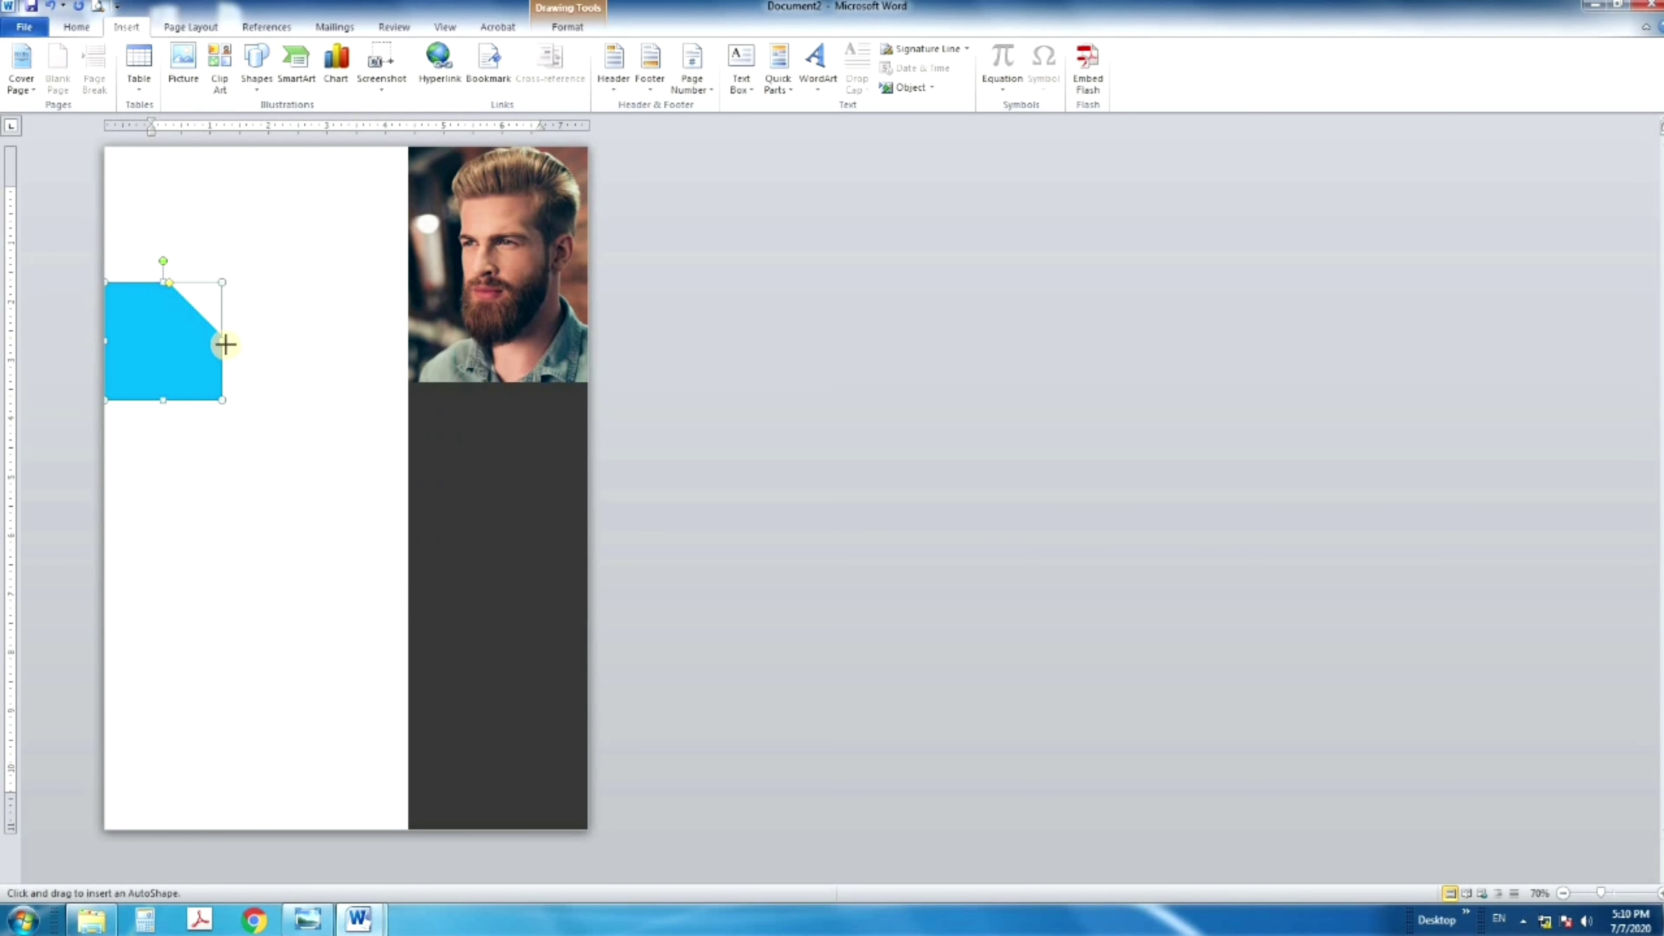
drag(222, 337, 347, 387)
drag(486, 393, 587, 401)
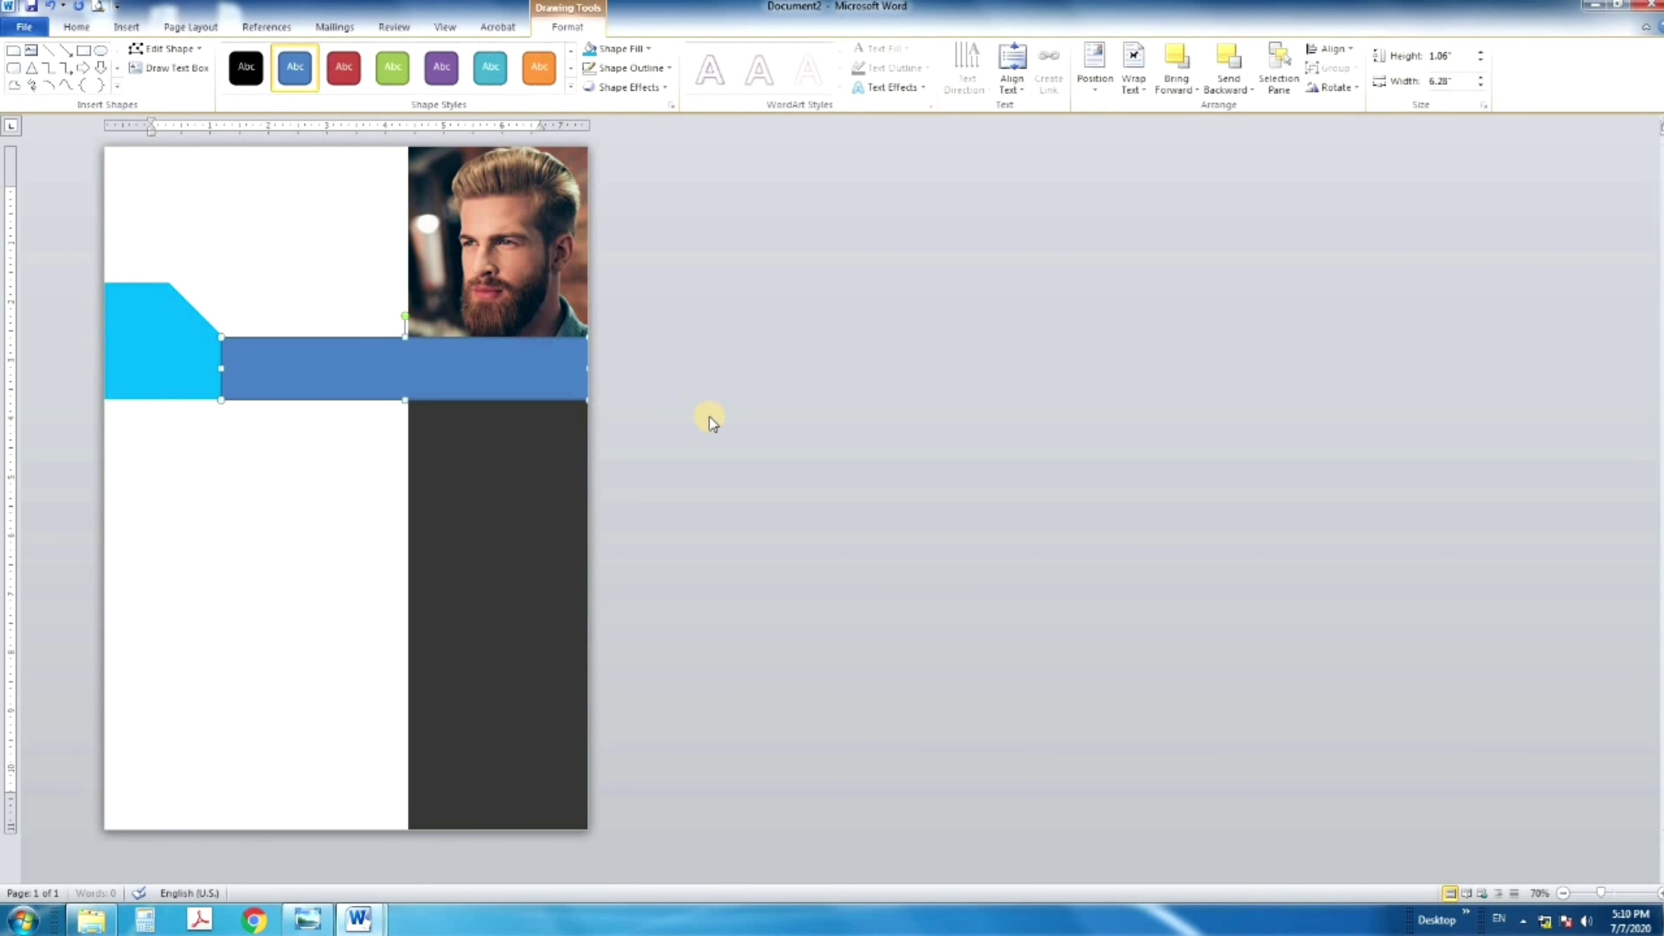
click(637, 68)
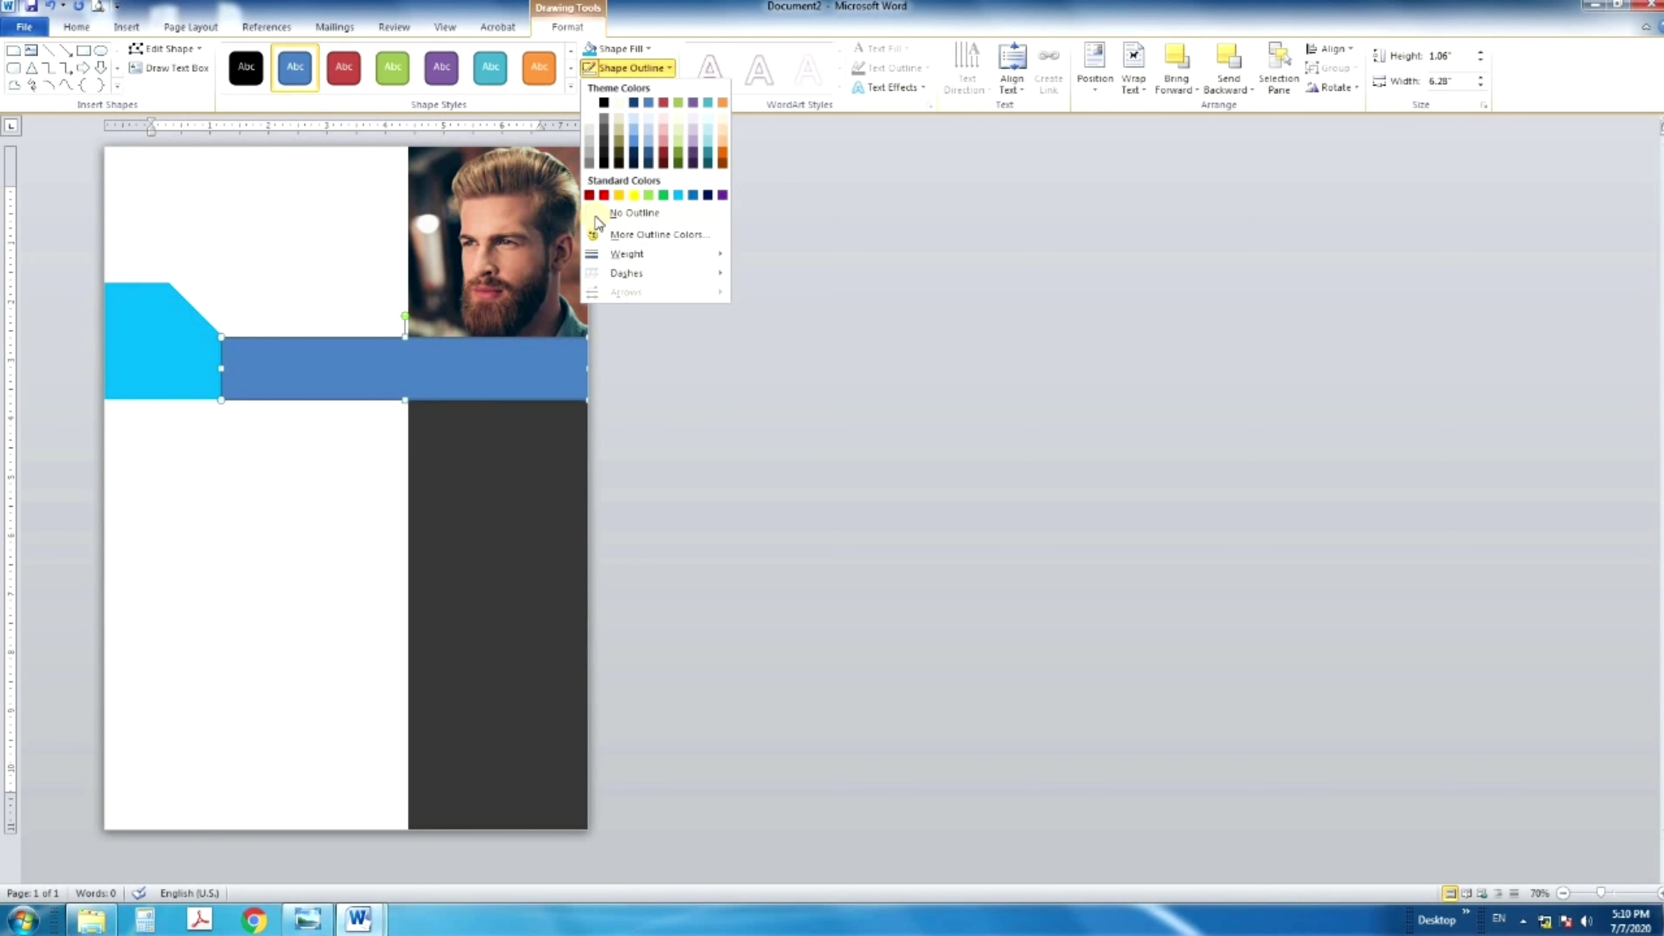
click(628, 216)
click(613, 49)
Step: Nudge the cyan bar up slightly and shift the block's diagonal corner cut right
click(365, 535)
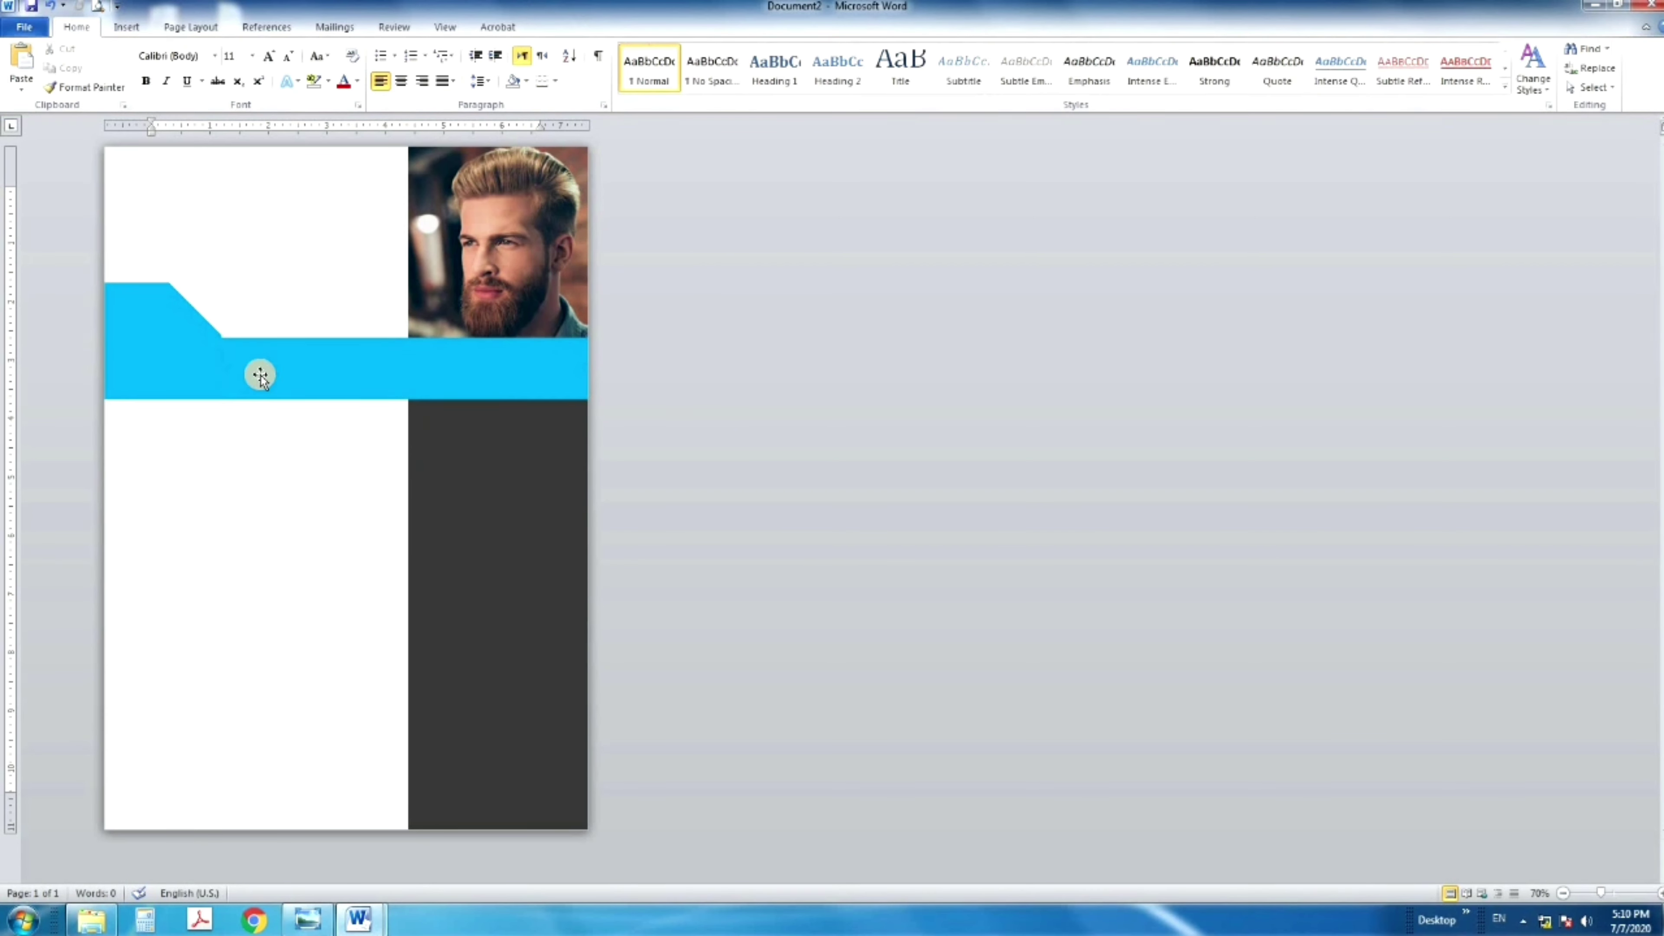
click(270, 390)
drag(270, 390, 270, 388)
click(261, 515)
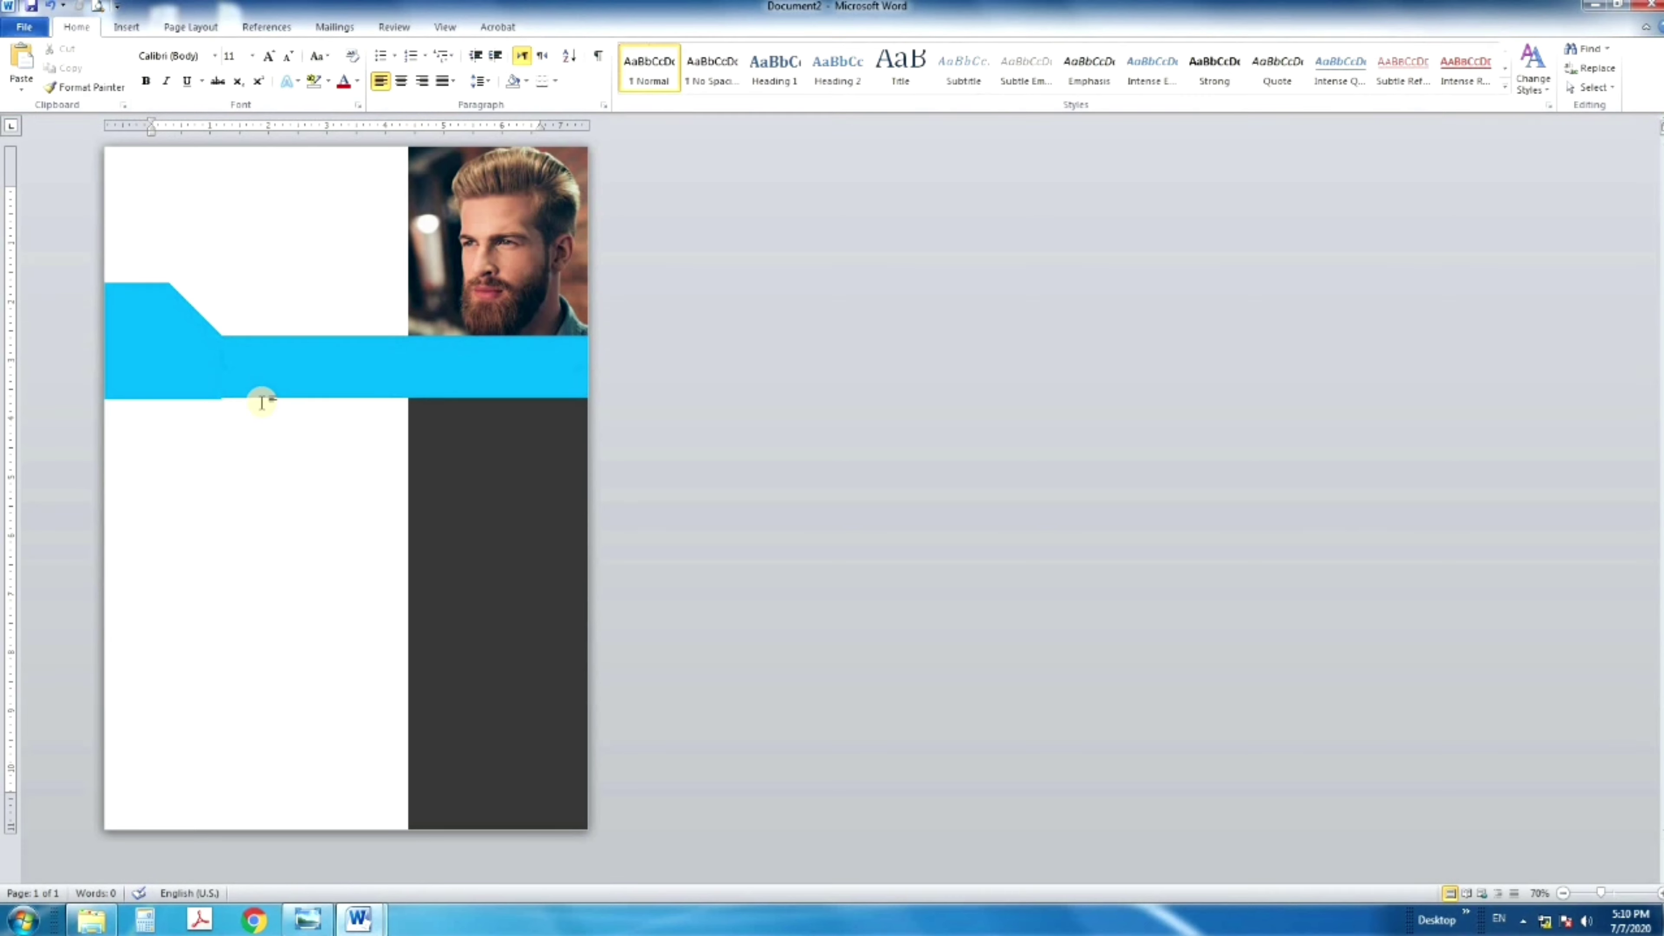
click(253, 365)
click(223, 419)
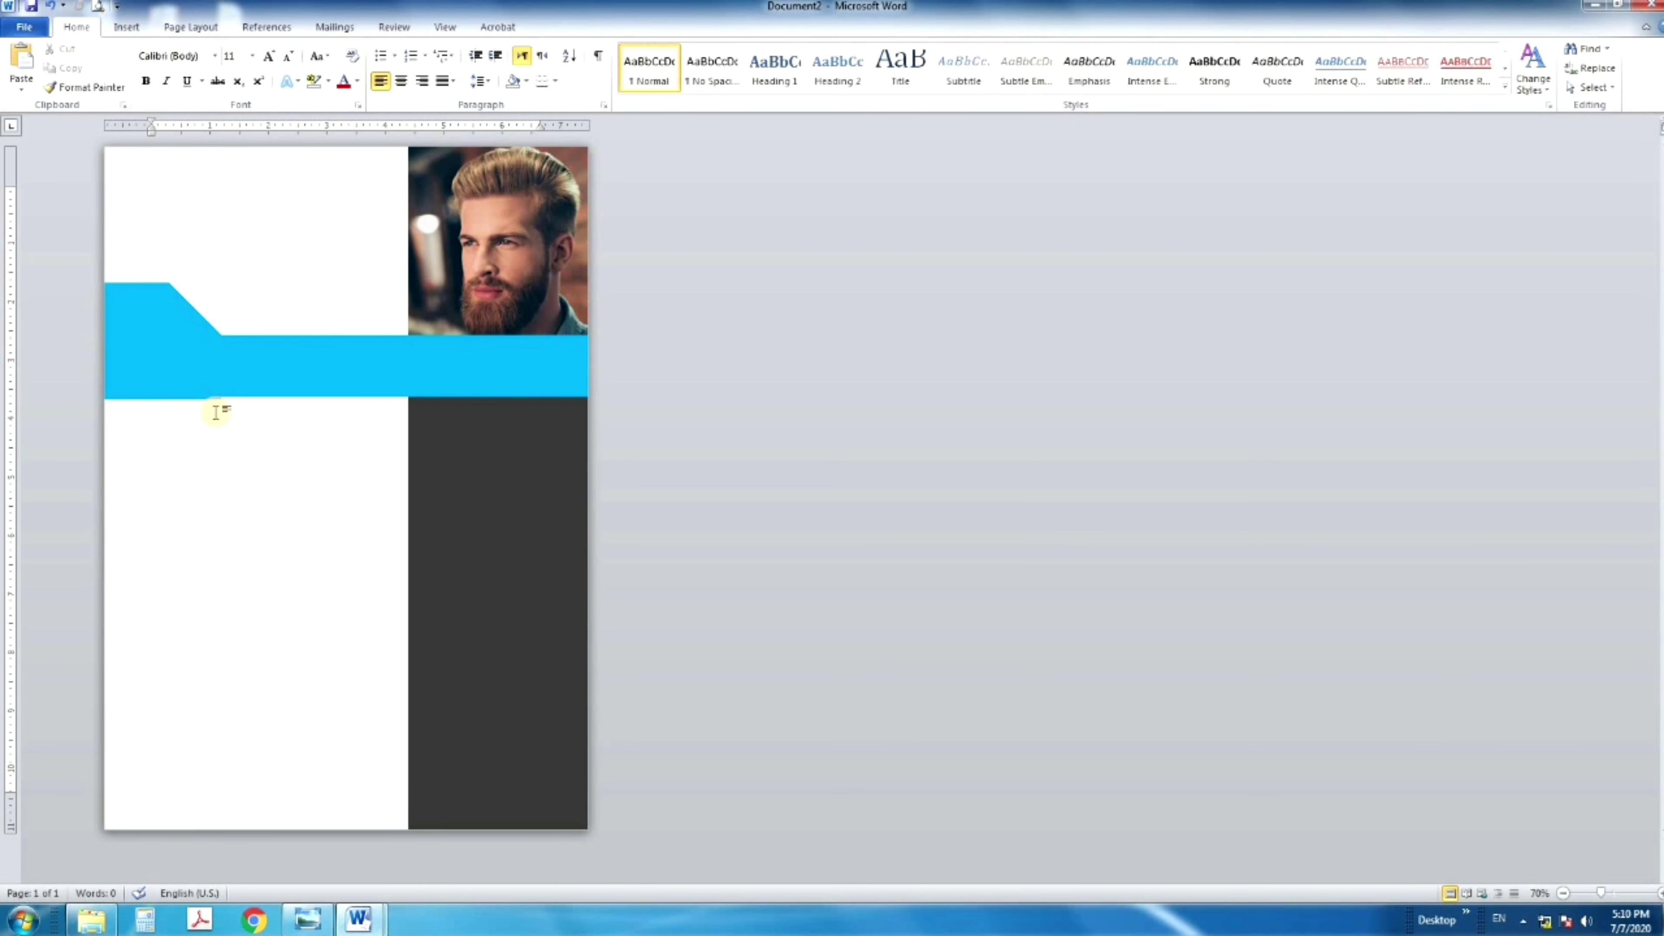
click(172, 392)
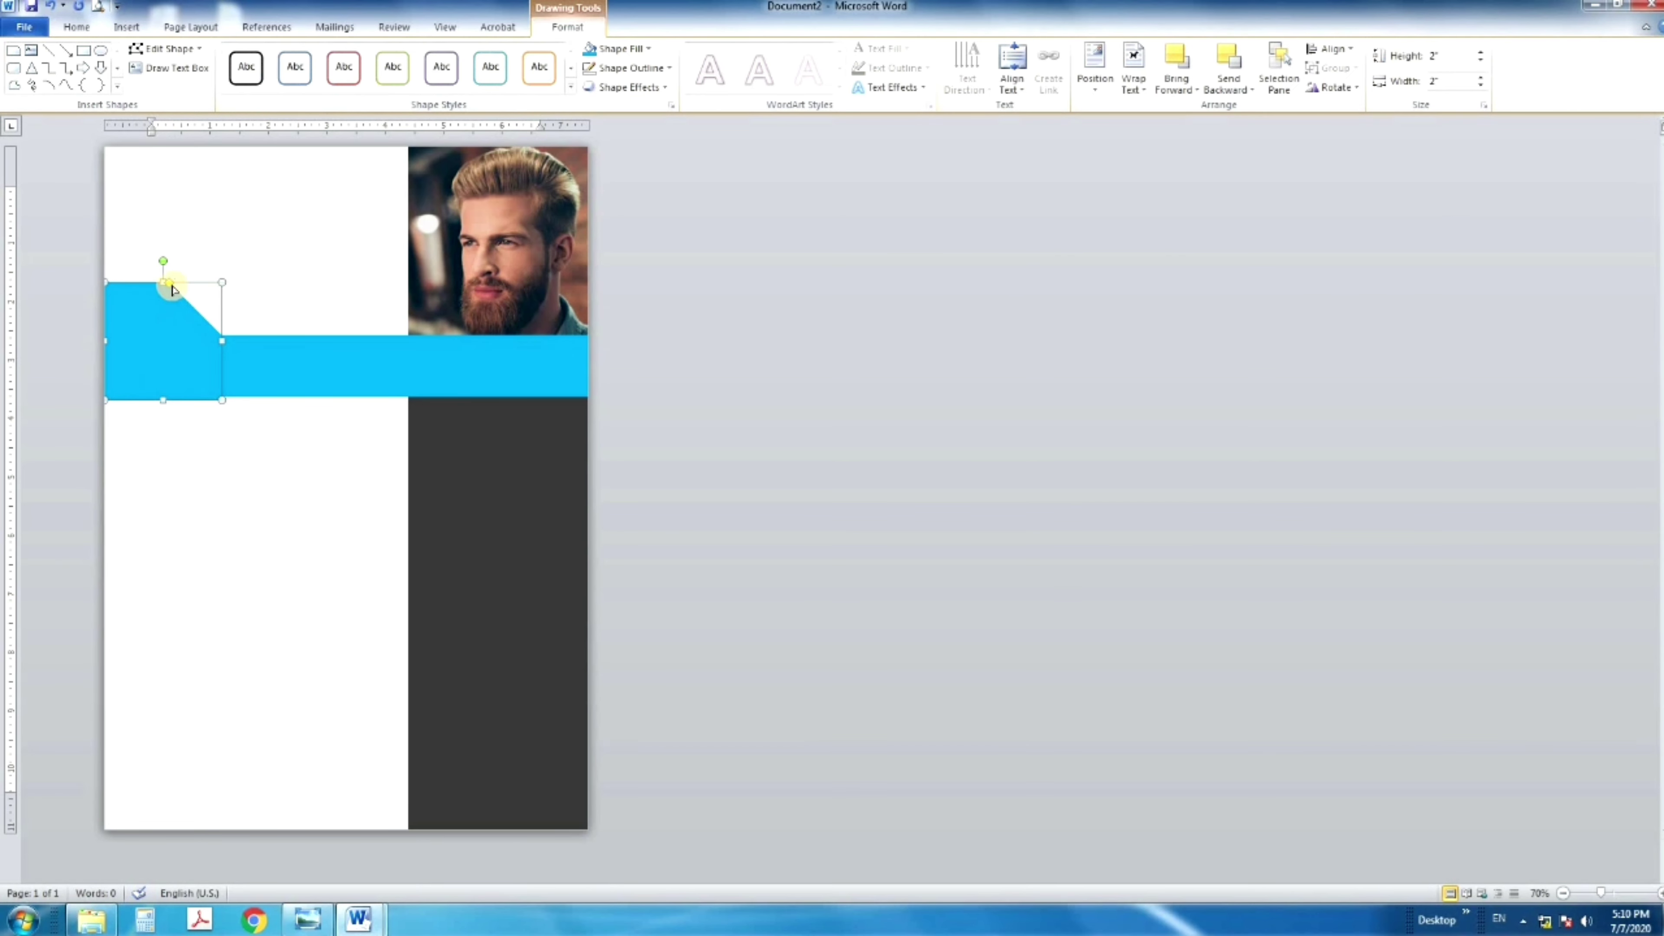
drag(171, 288, 183, 285)
Step: Raise the cyan bar a little and extend it down to the block's bottom
click(259, 352)
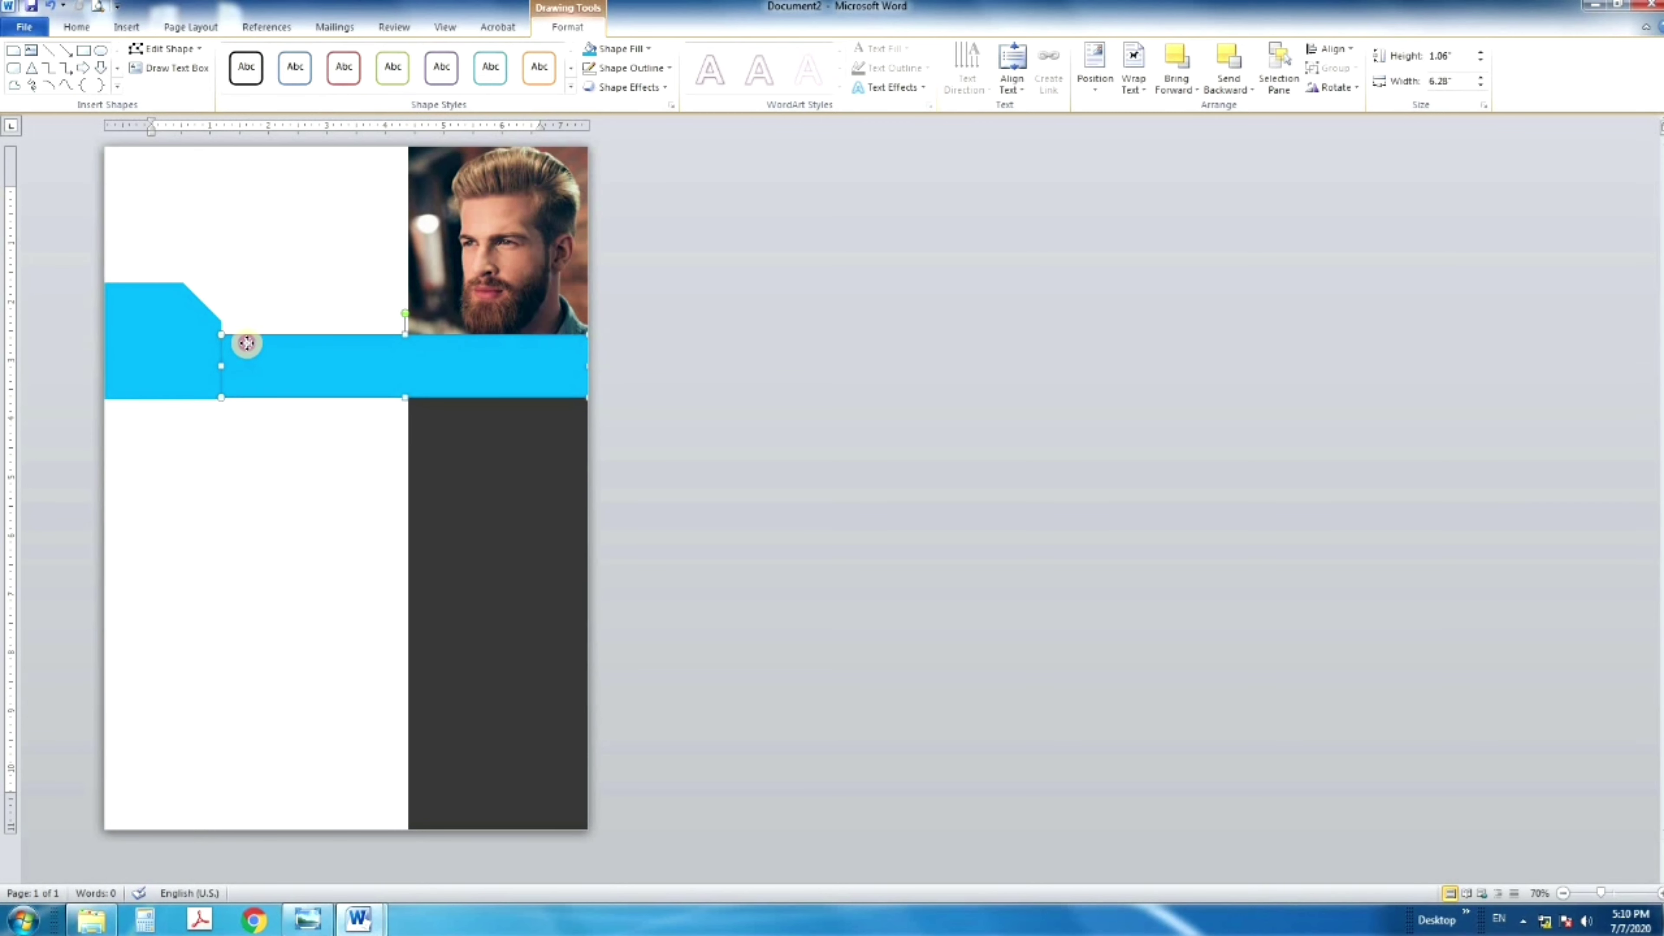
drag(246, 343, 246, 329)
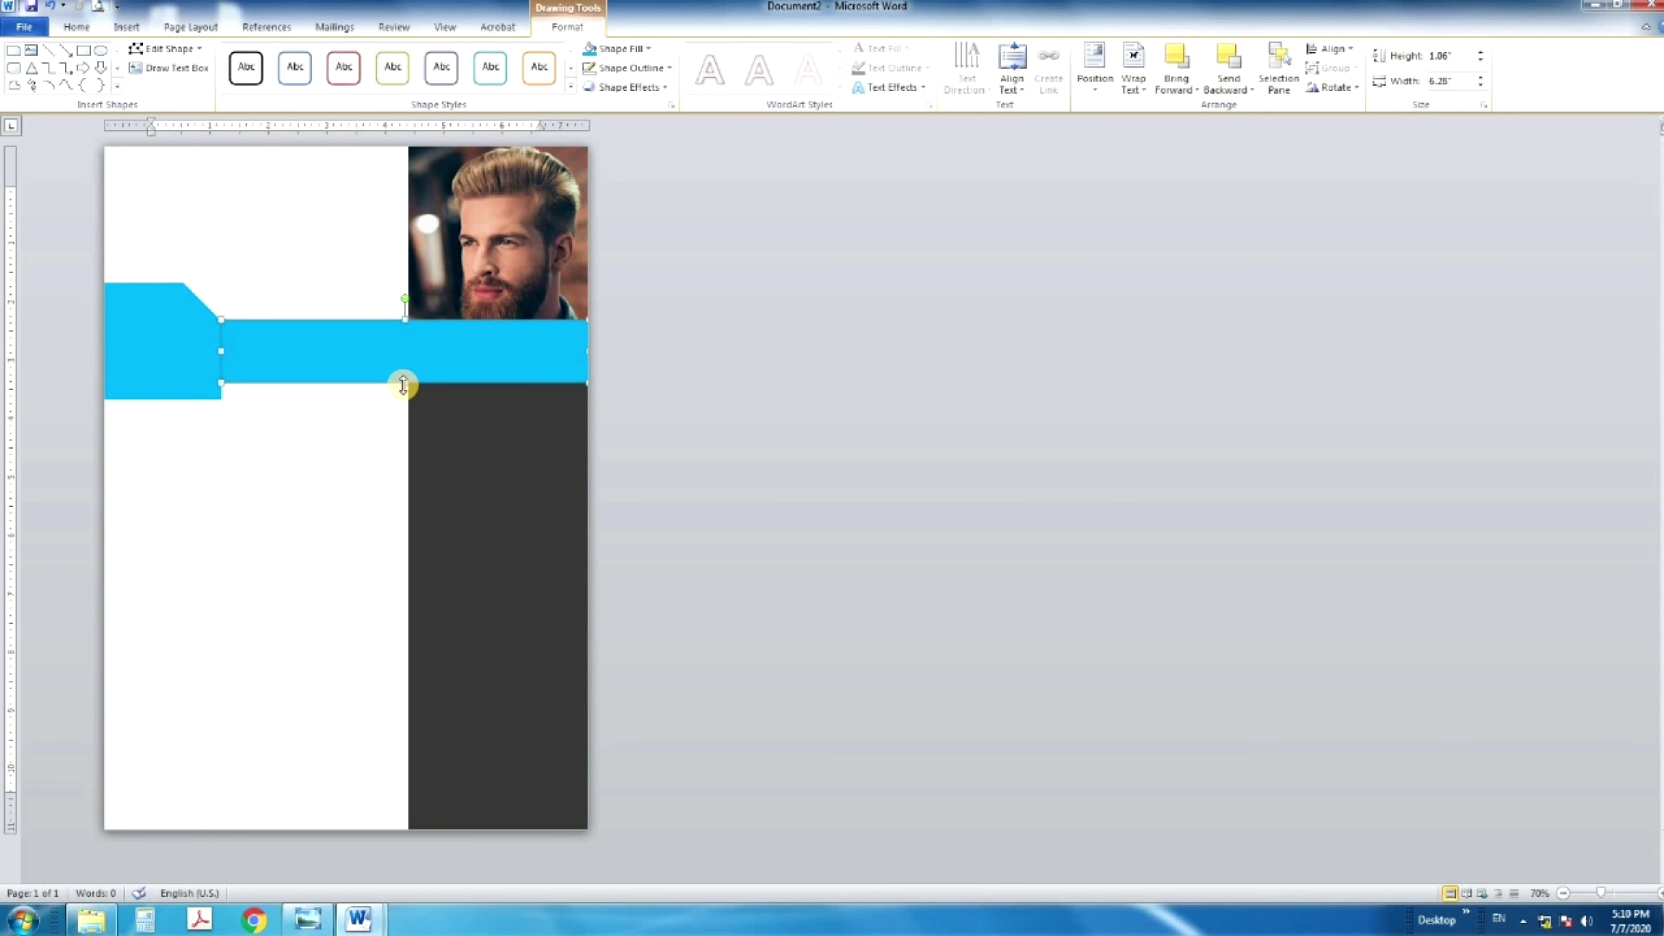
drag(403, 386, 403, 399)
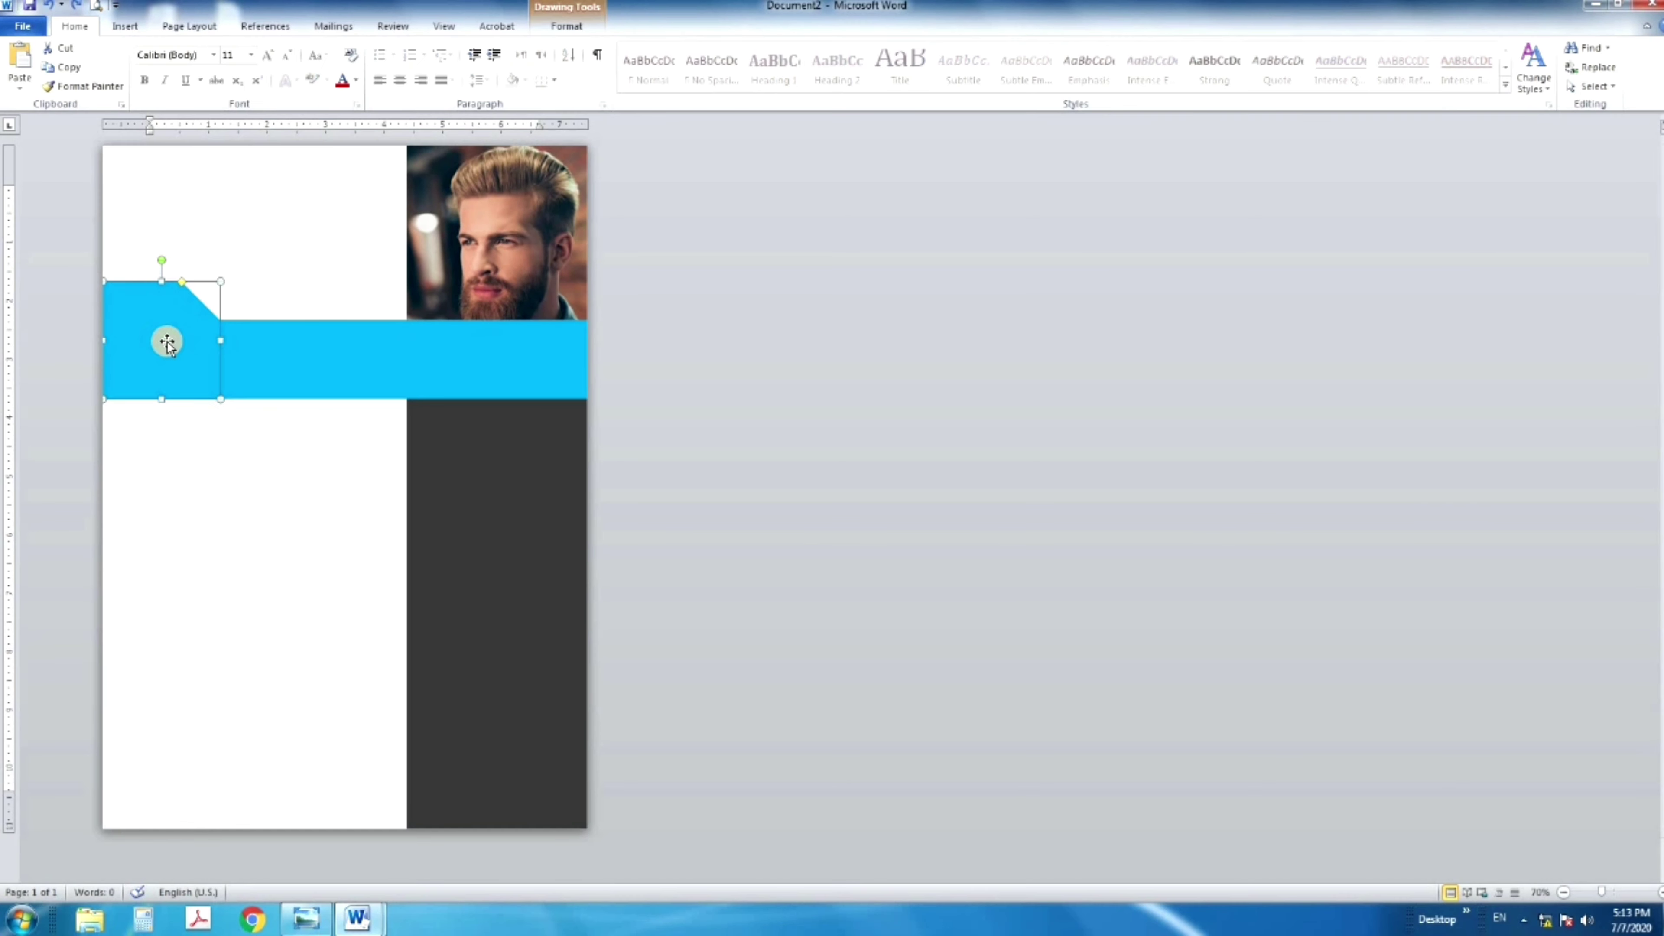
Step: Give the snipped block and the wide cyan band 40% fill transparency in Format Shape
right_click(168, 343)
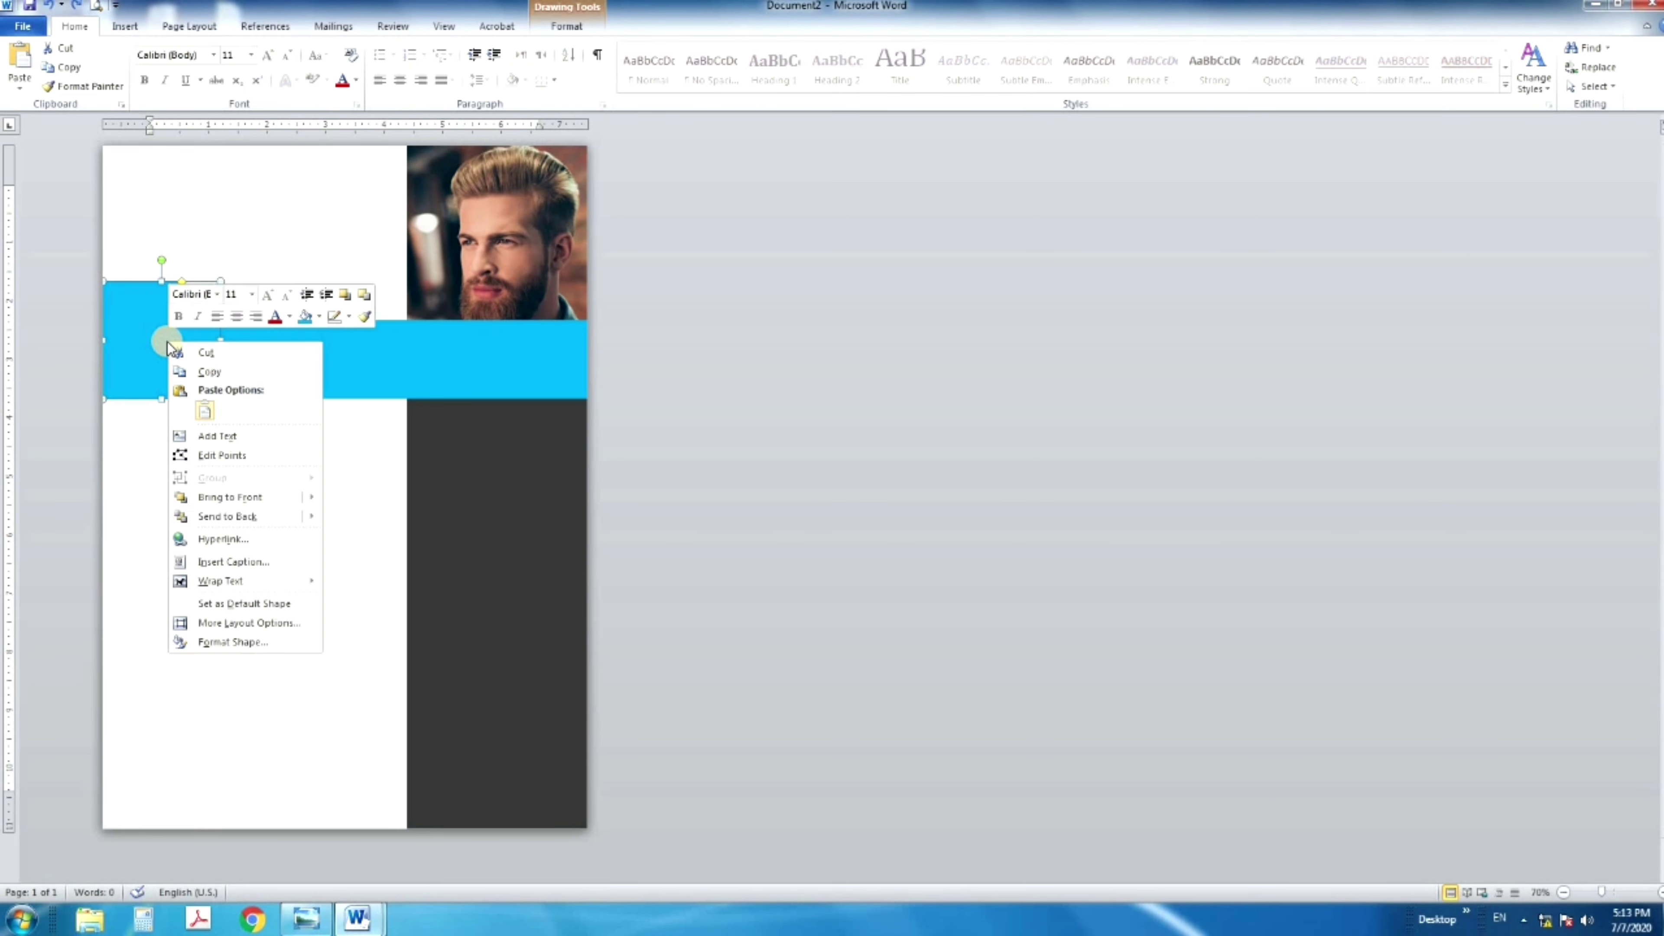
click(230, 641)
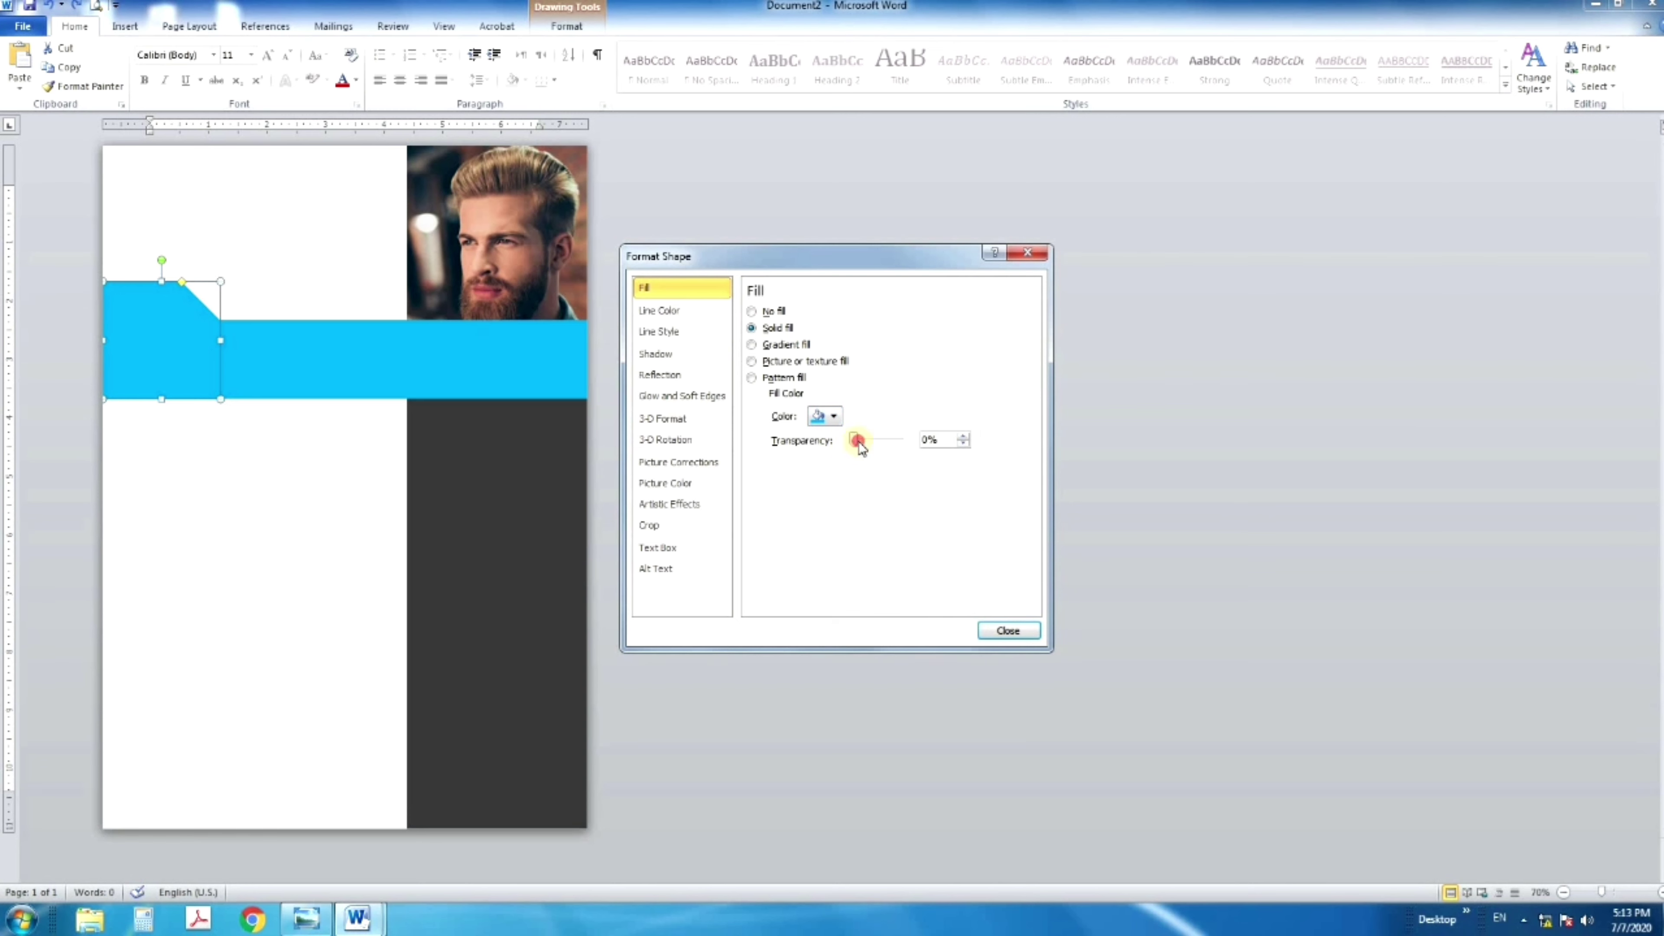
drag(858, 444, 874, 447)
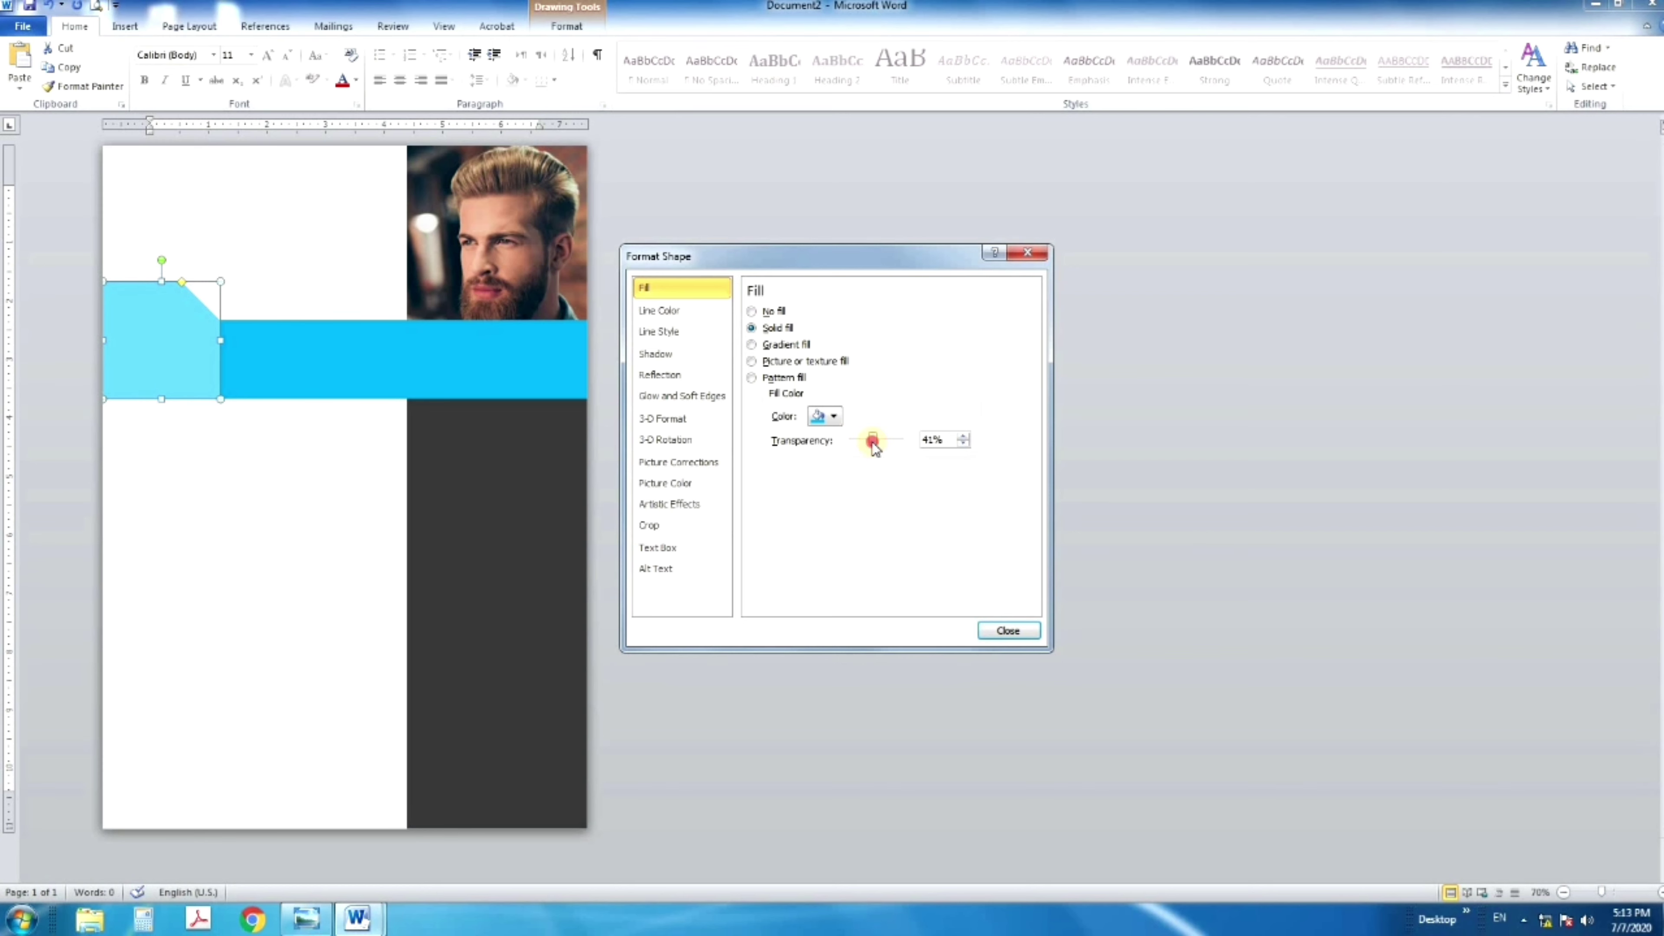
click(928, 442)
double_click(921, 441)
click(328, 357)
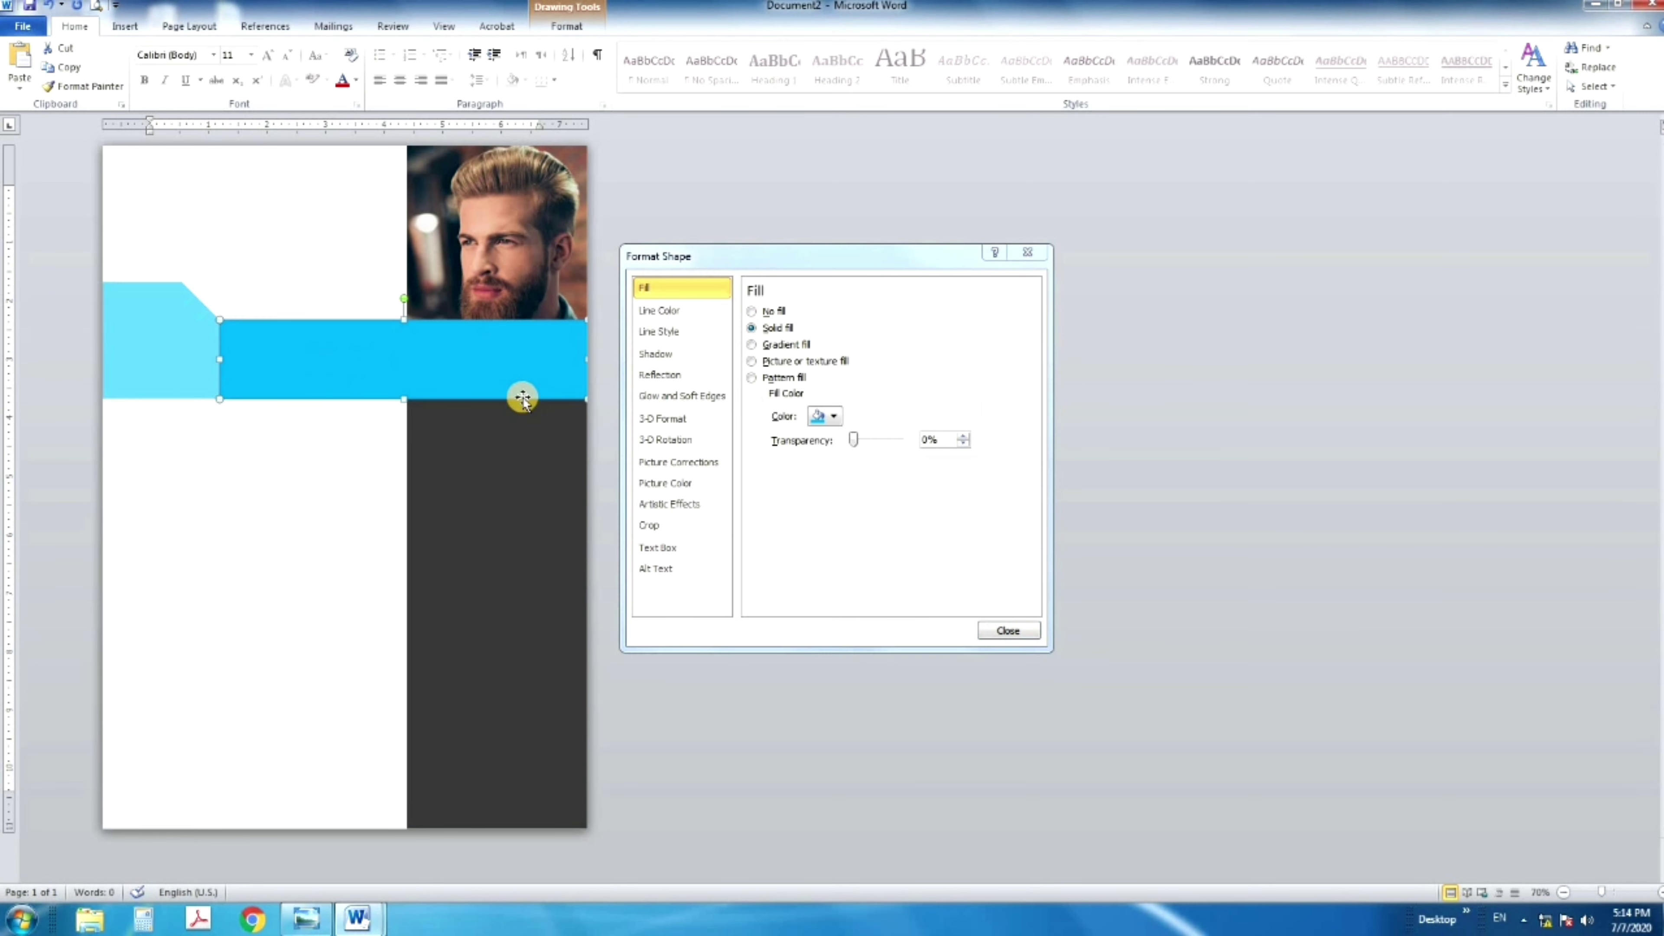
click(924, 442)
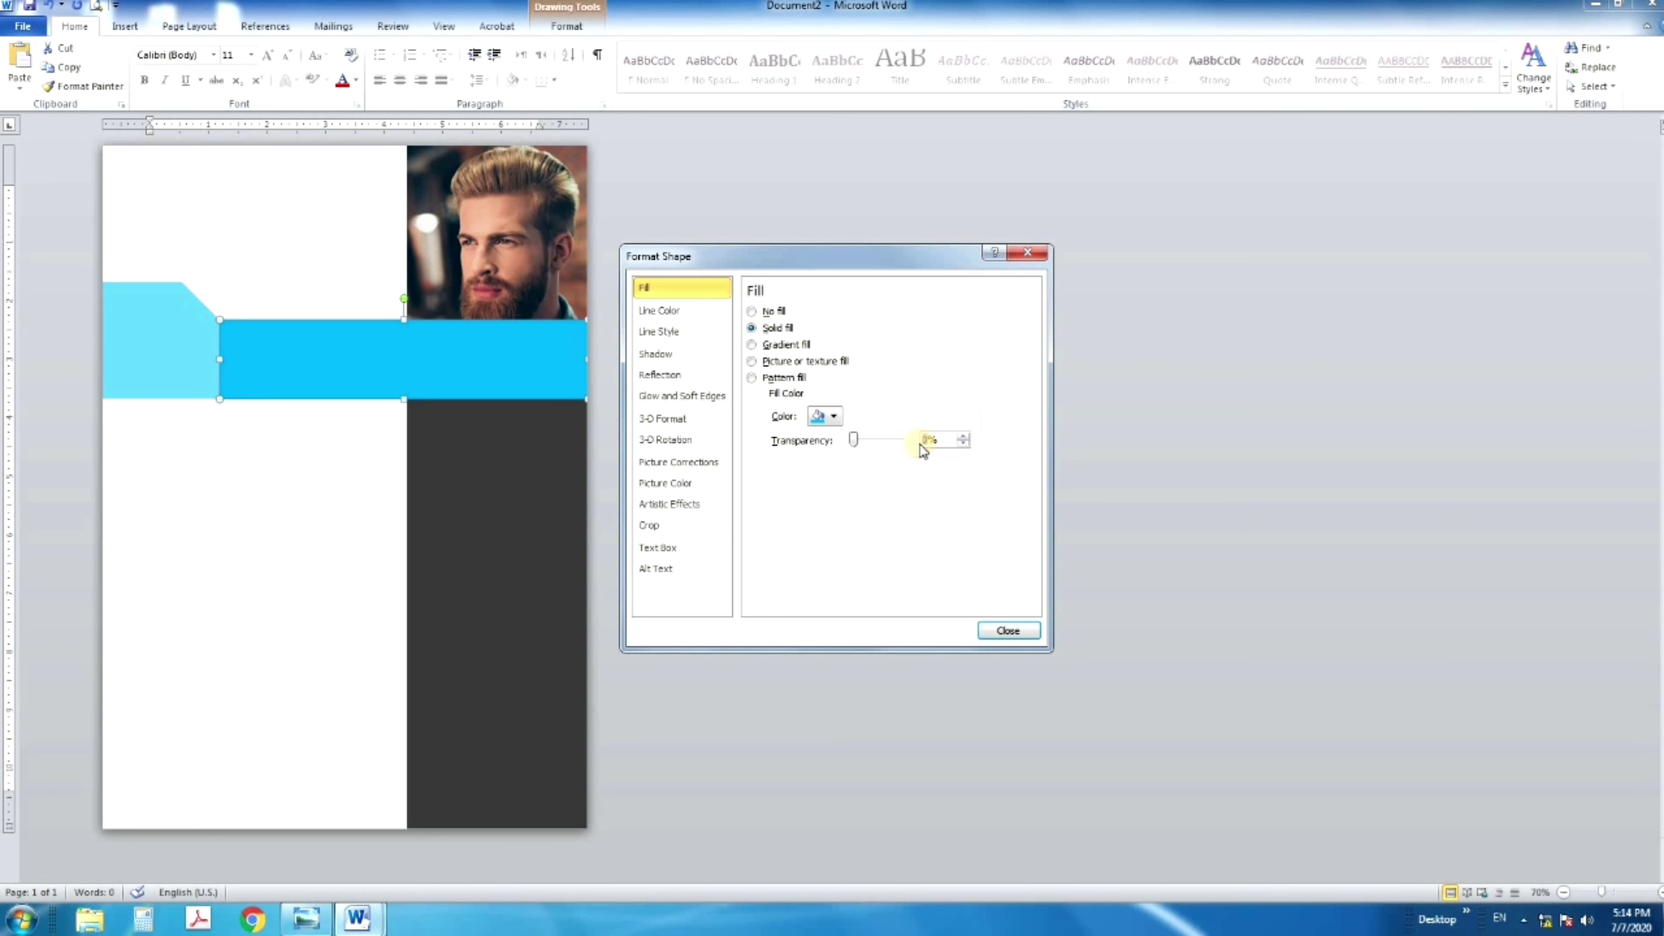
text(40)
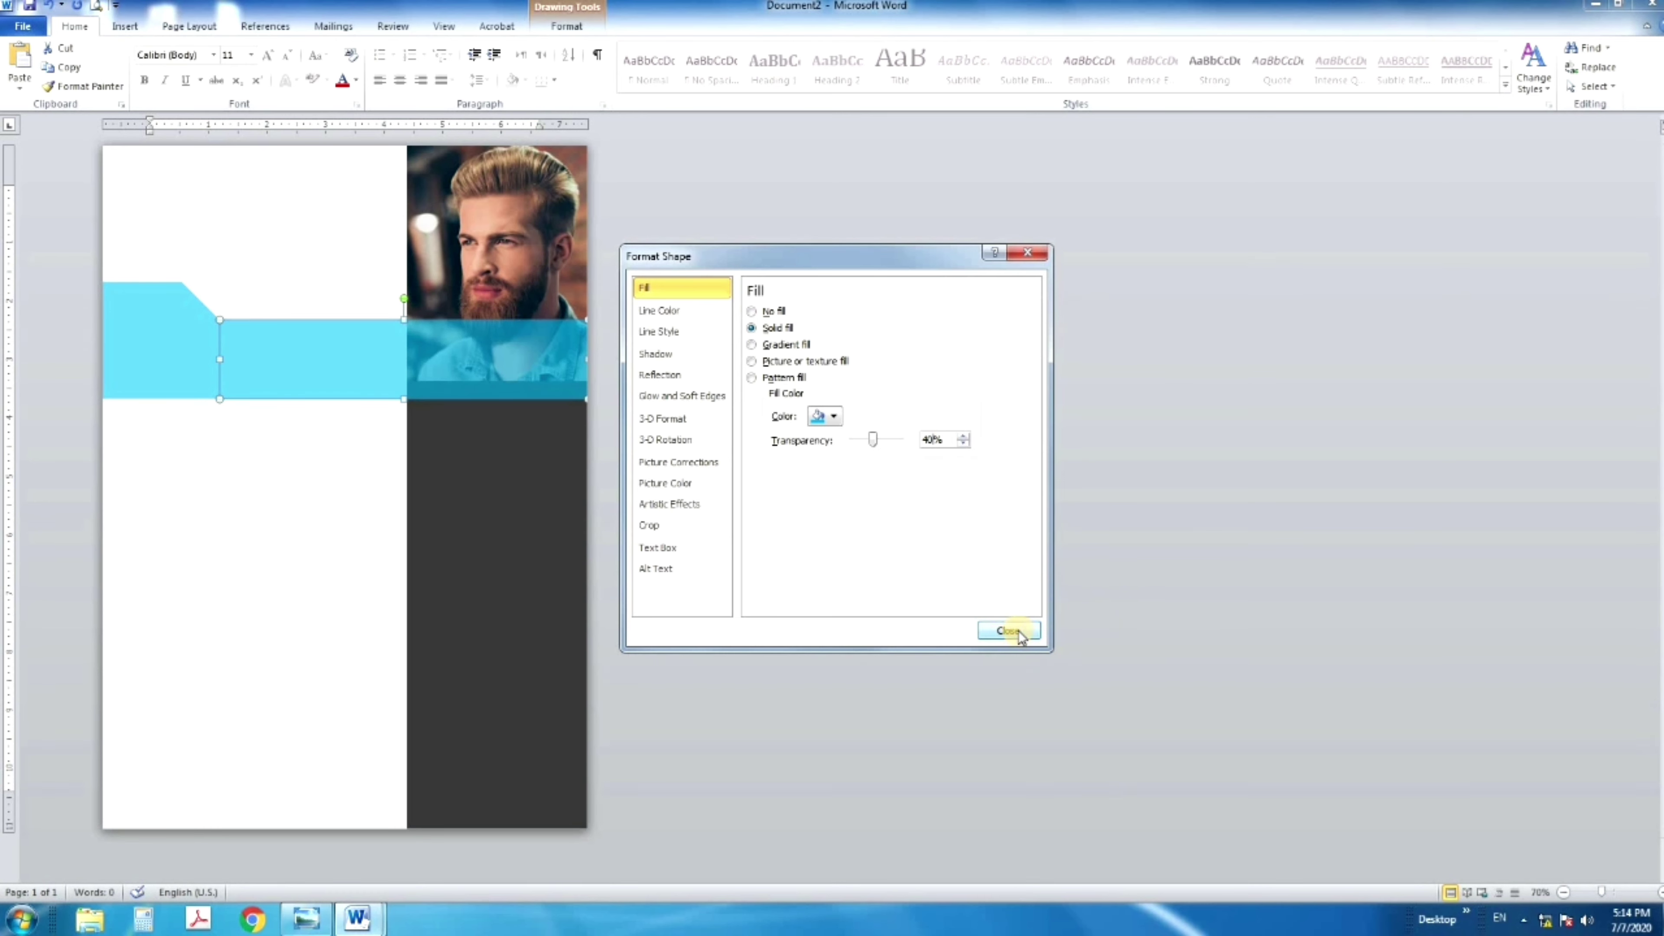
Step: Select the angled cyan shape and the band together and nudge both up three steps
click(1007, 630)
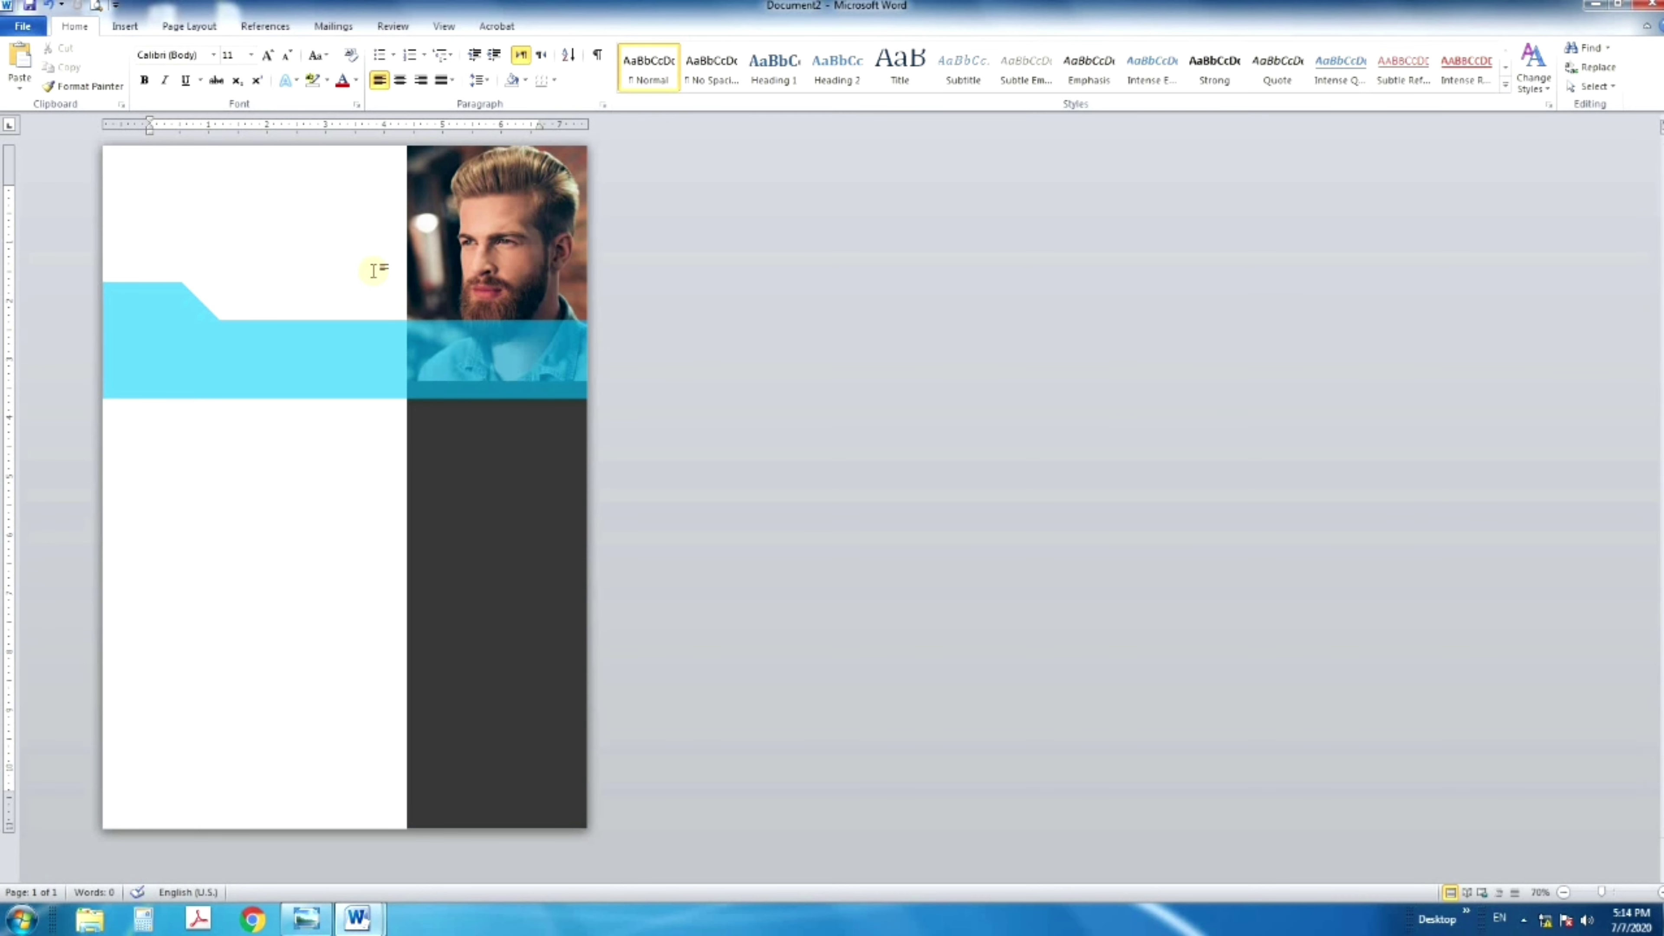
click(154, 314)
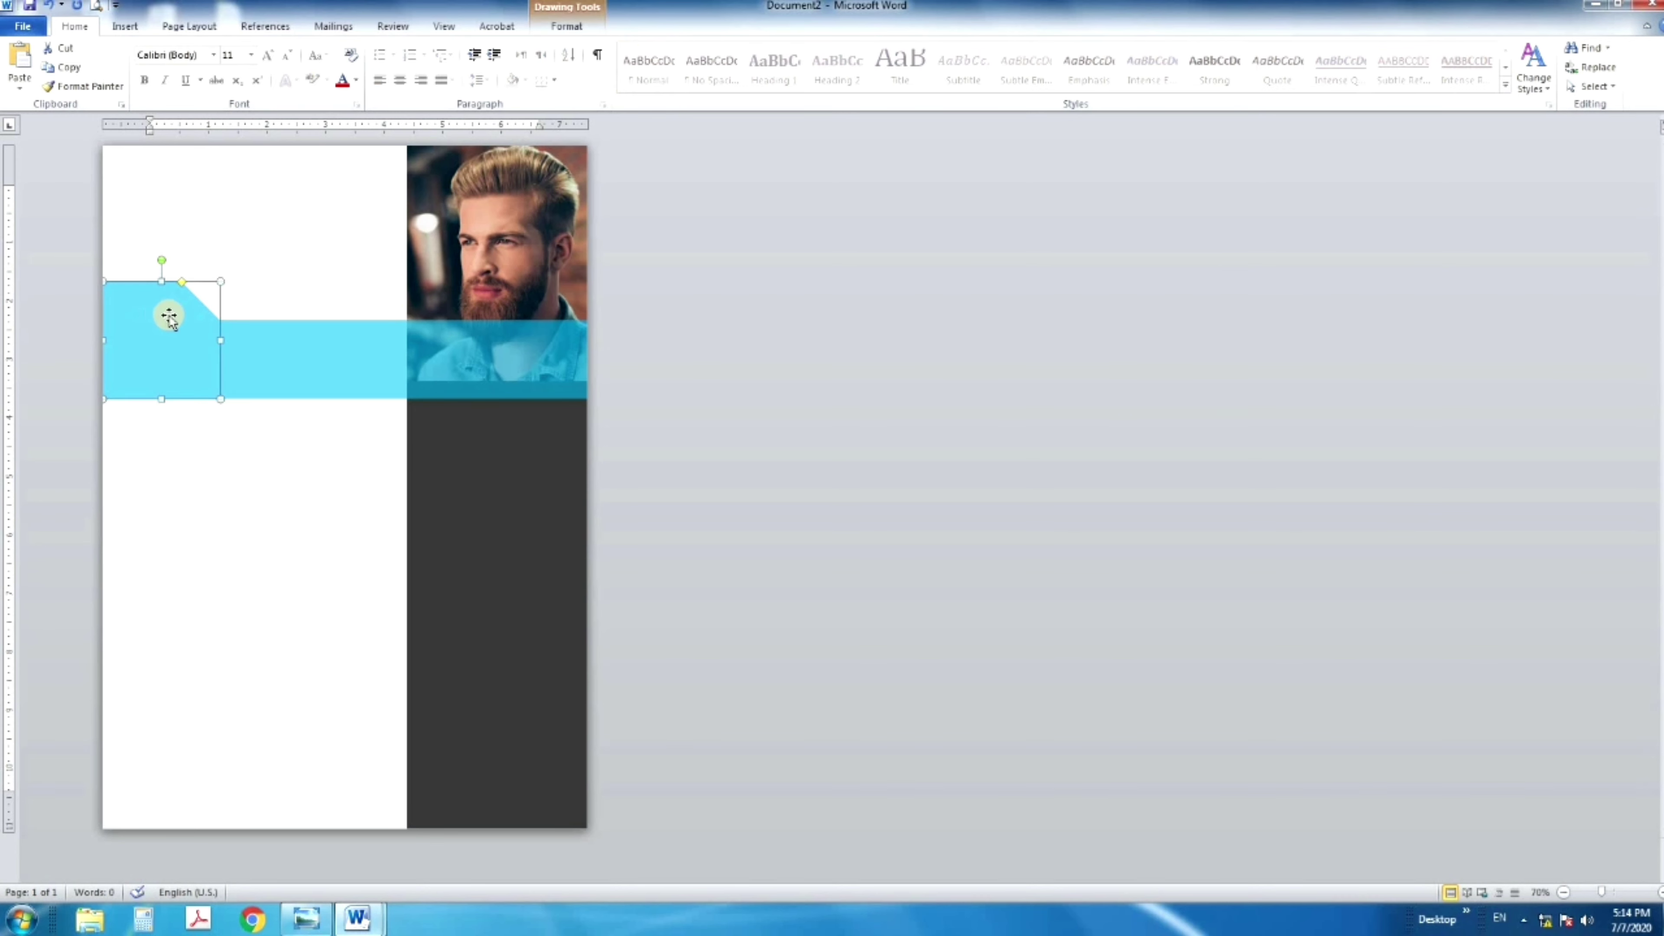
shift+click(330, 354)
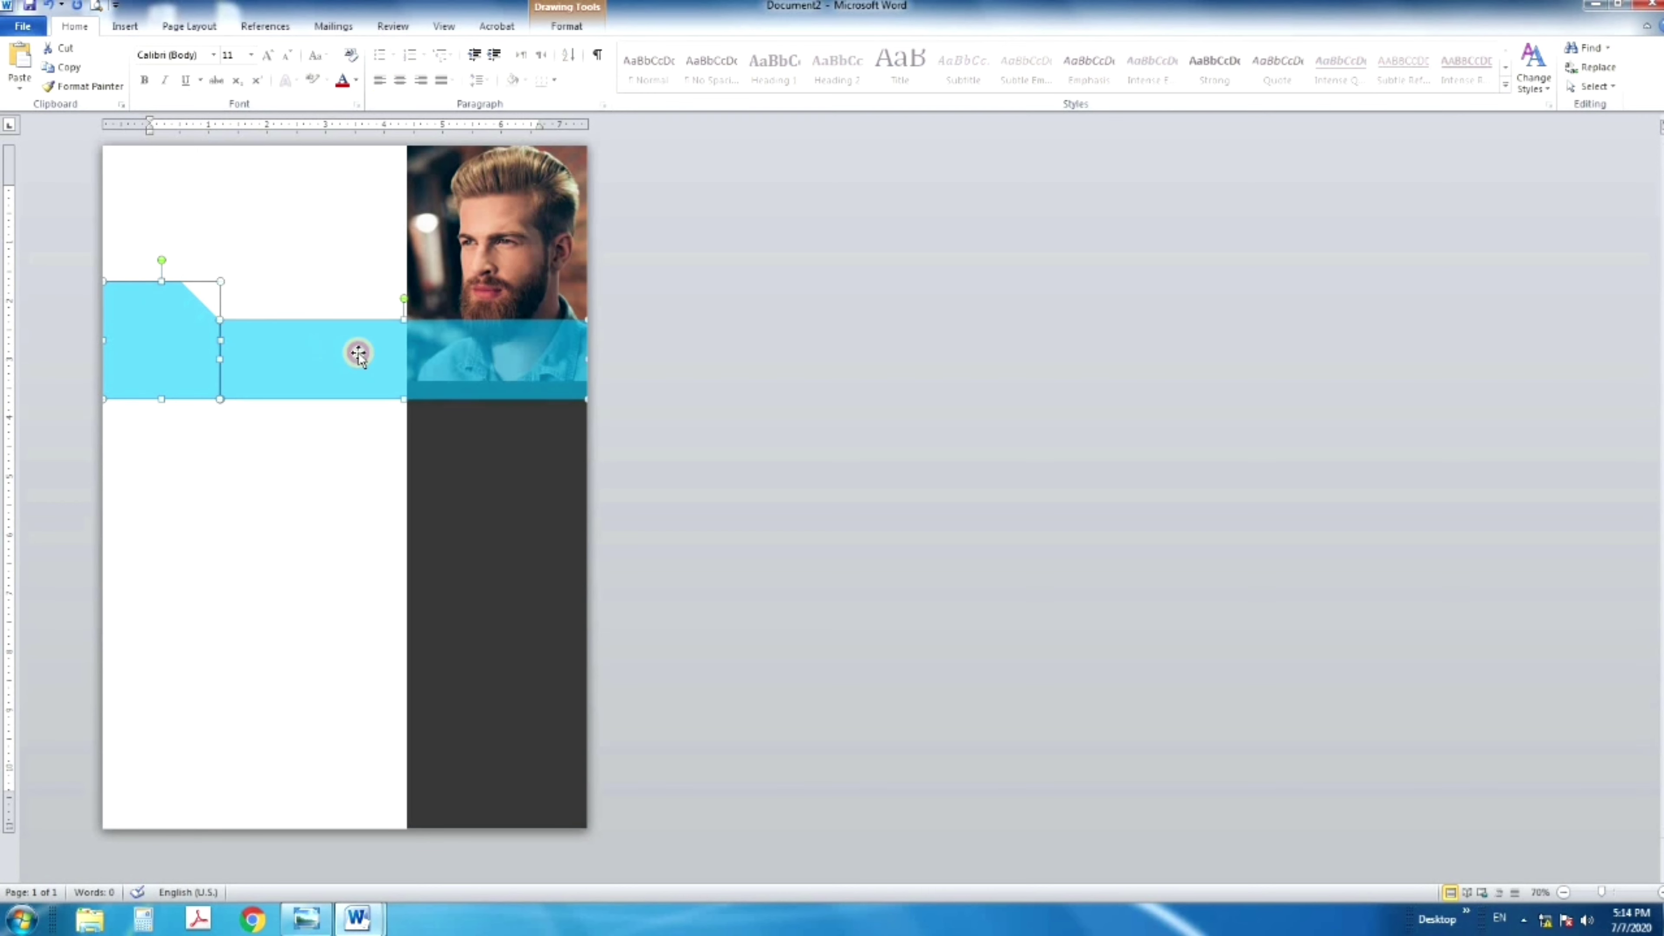
key(Up)
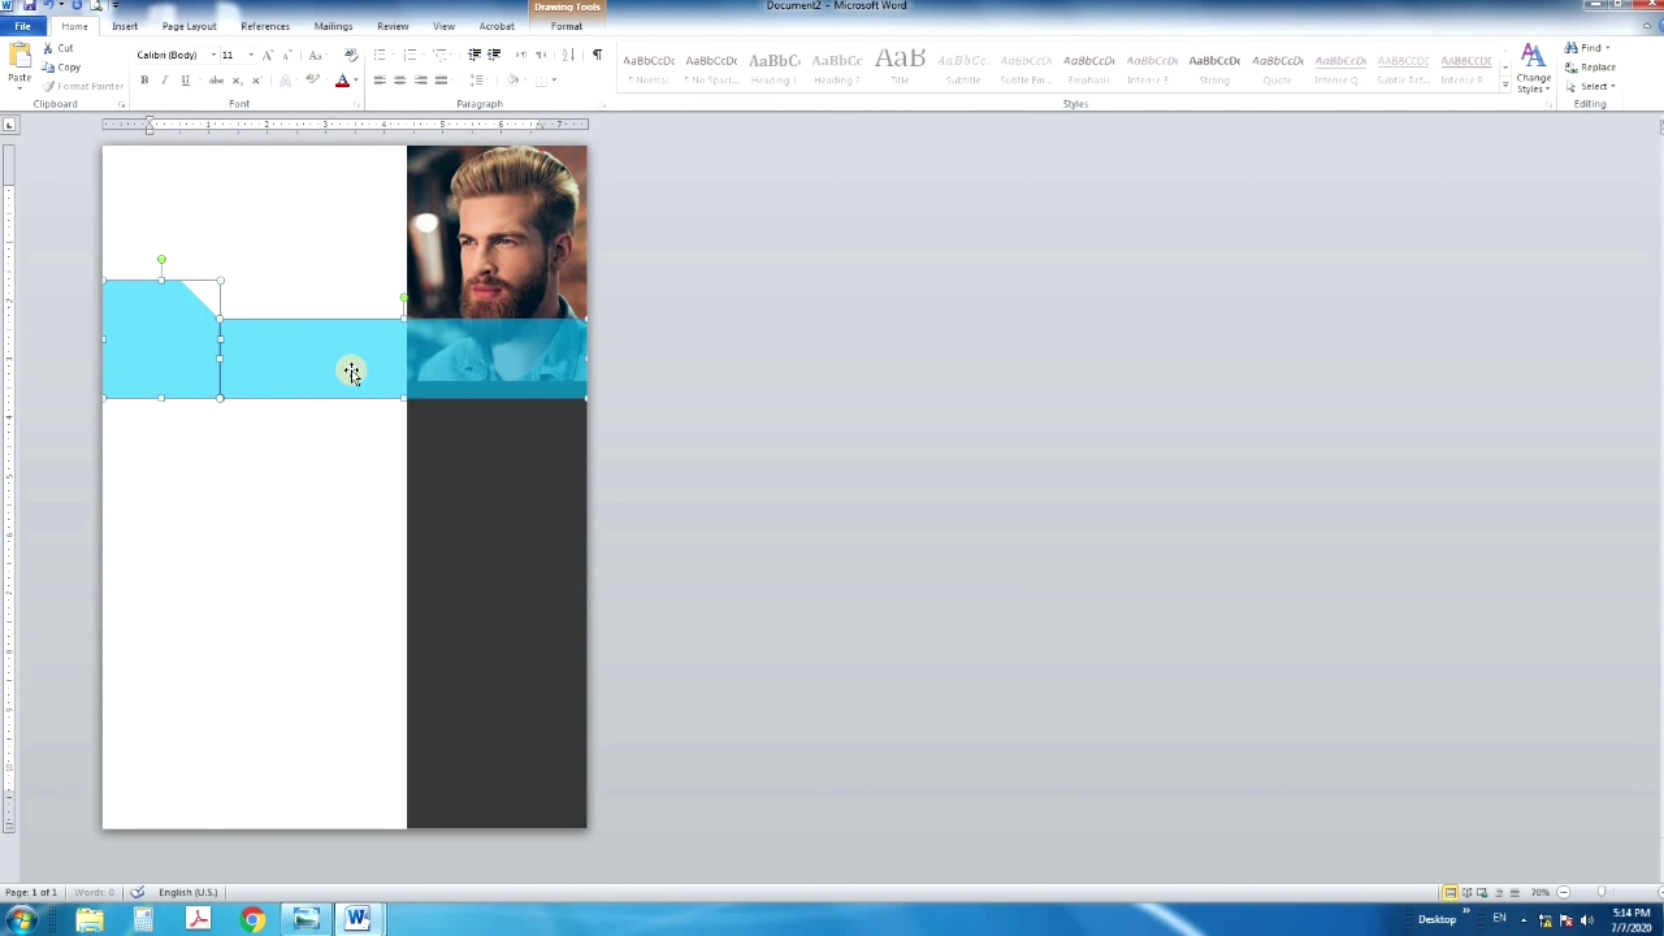
key(Up)
key(Up)
key(Up)
key(Up)
key(Up)
key(Up)
key(Up)
key(Up)
key(Up)
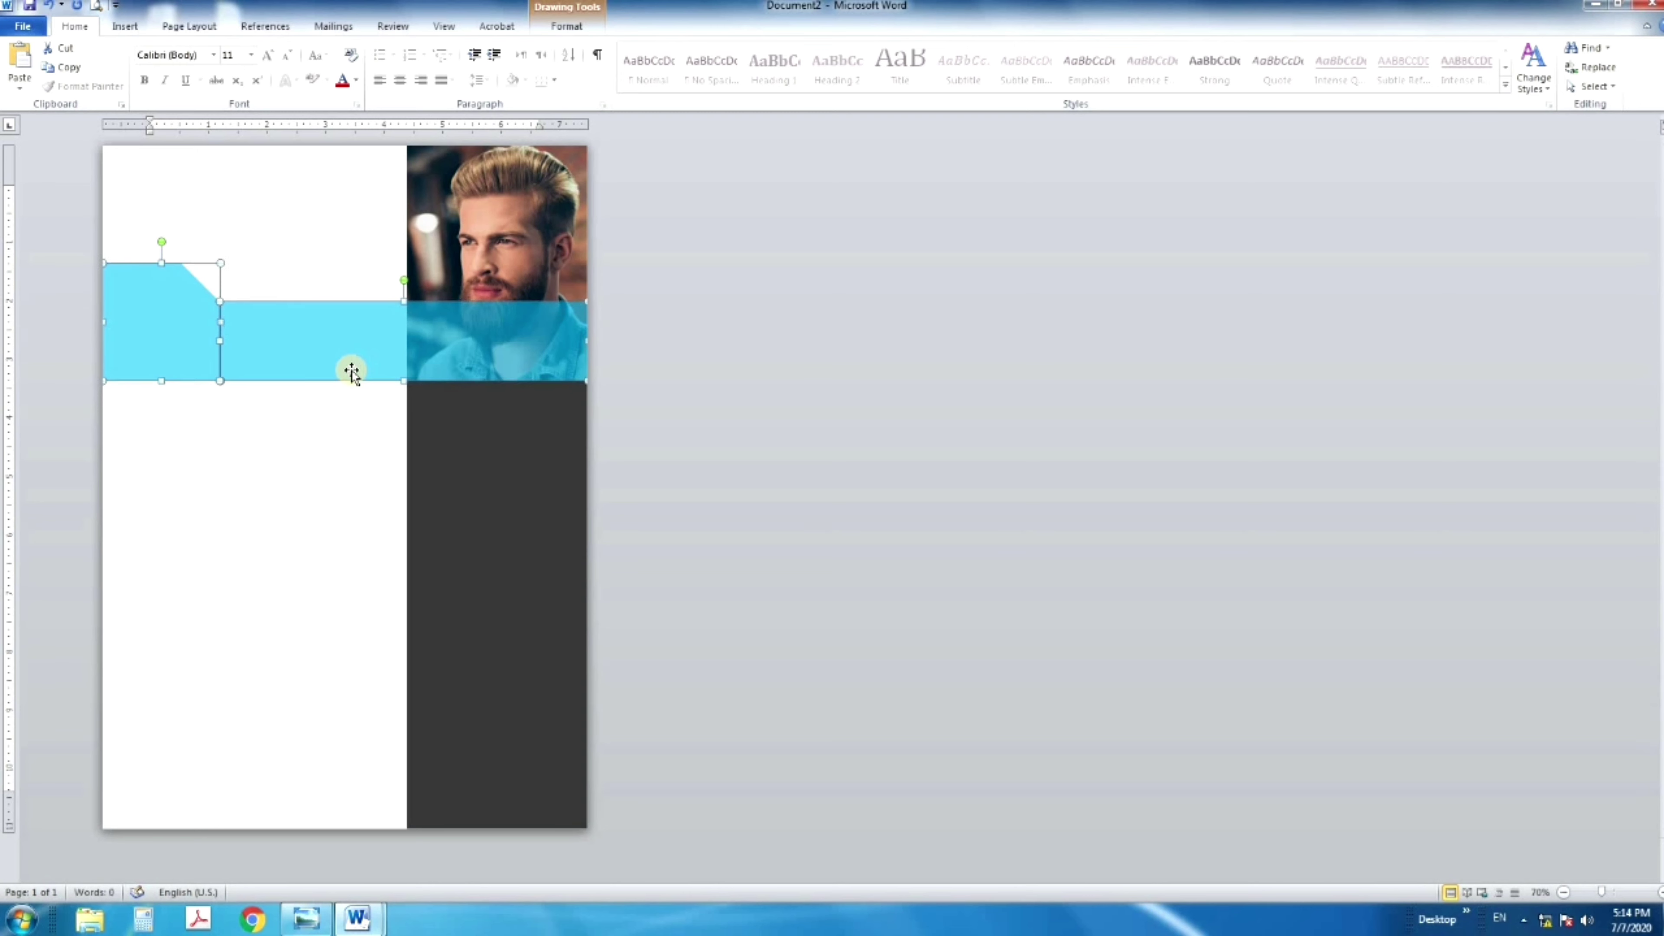
key(Up)
key(Up)
click(409, 565)
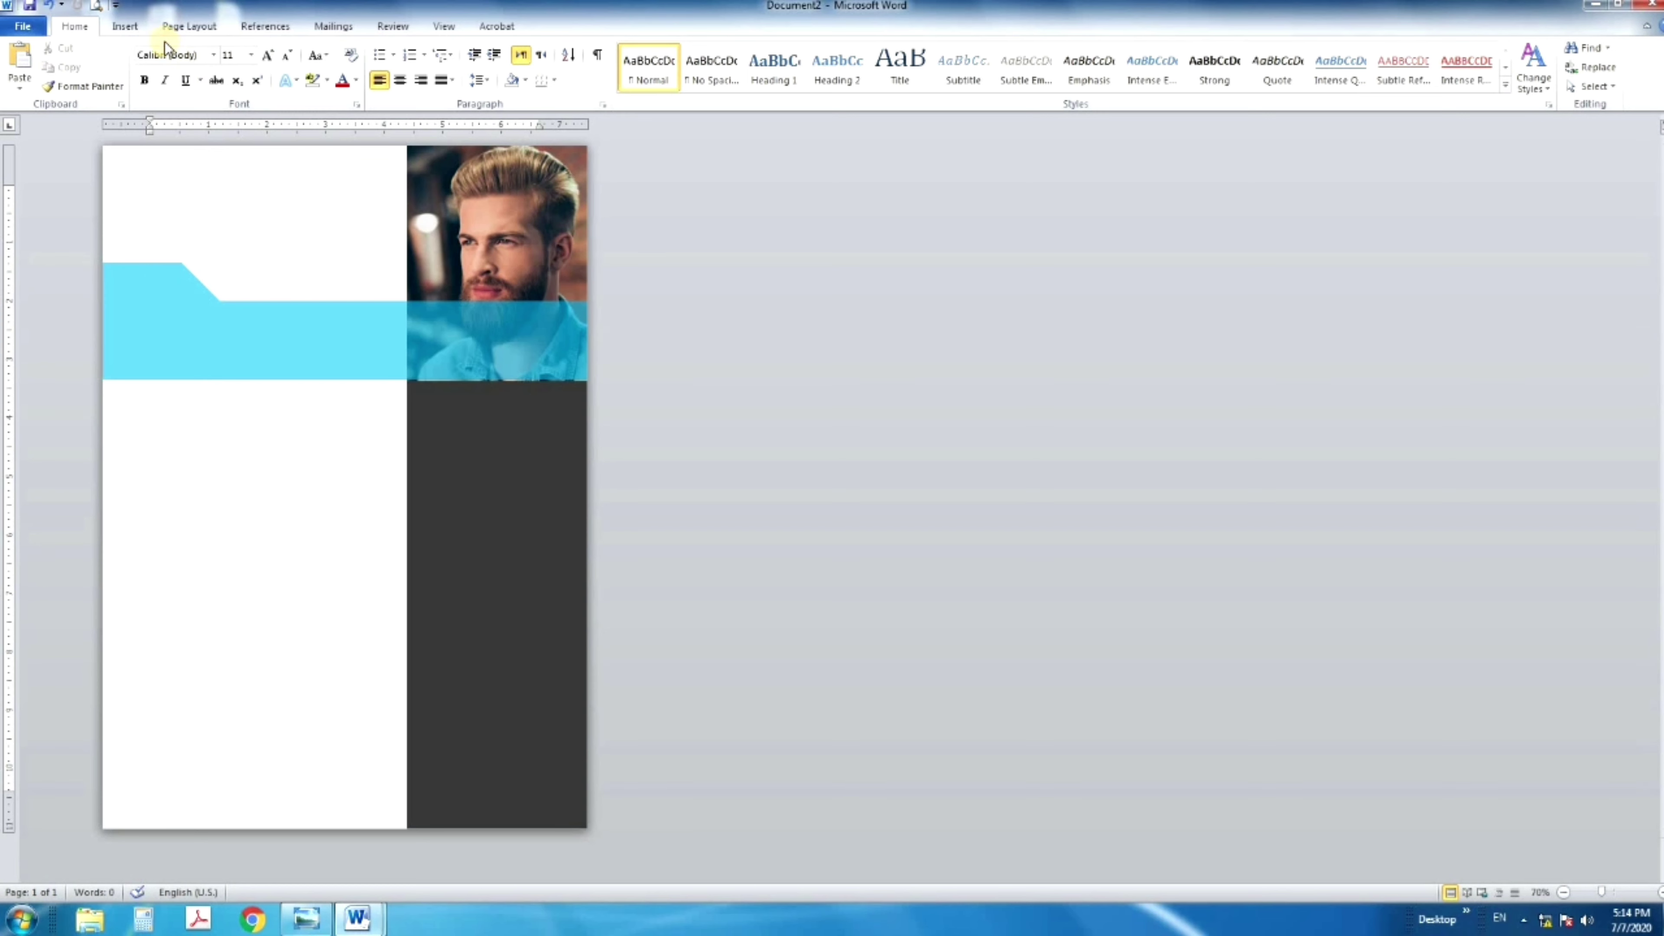
click(124, 27)
Step: Draw a small parallelogram and place it just above the cyan band by the angled step
click(271, 84)
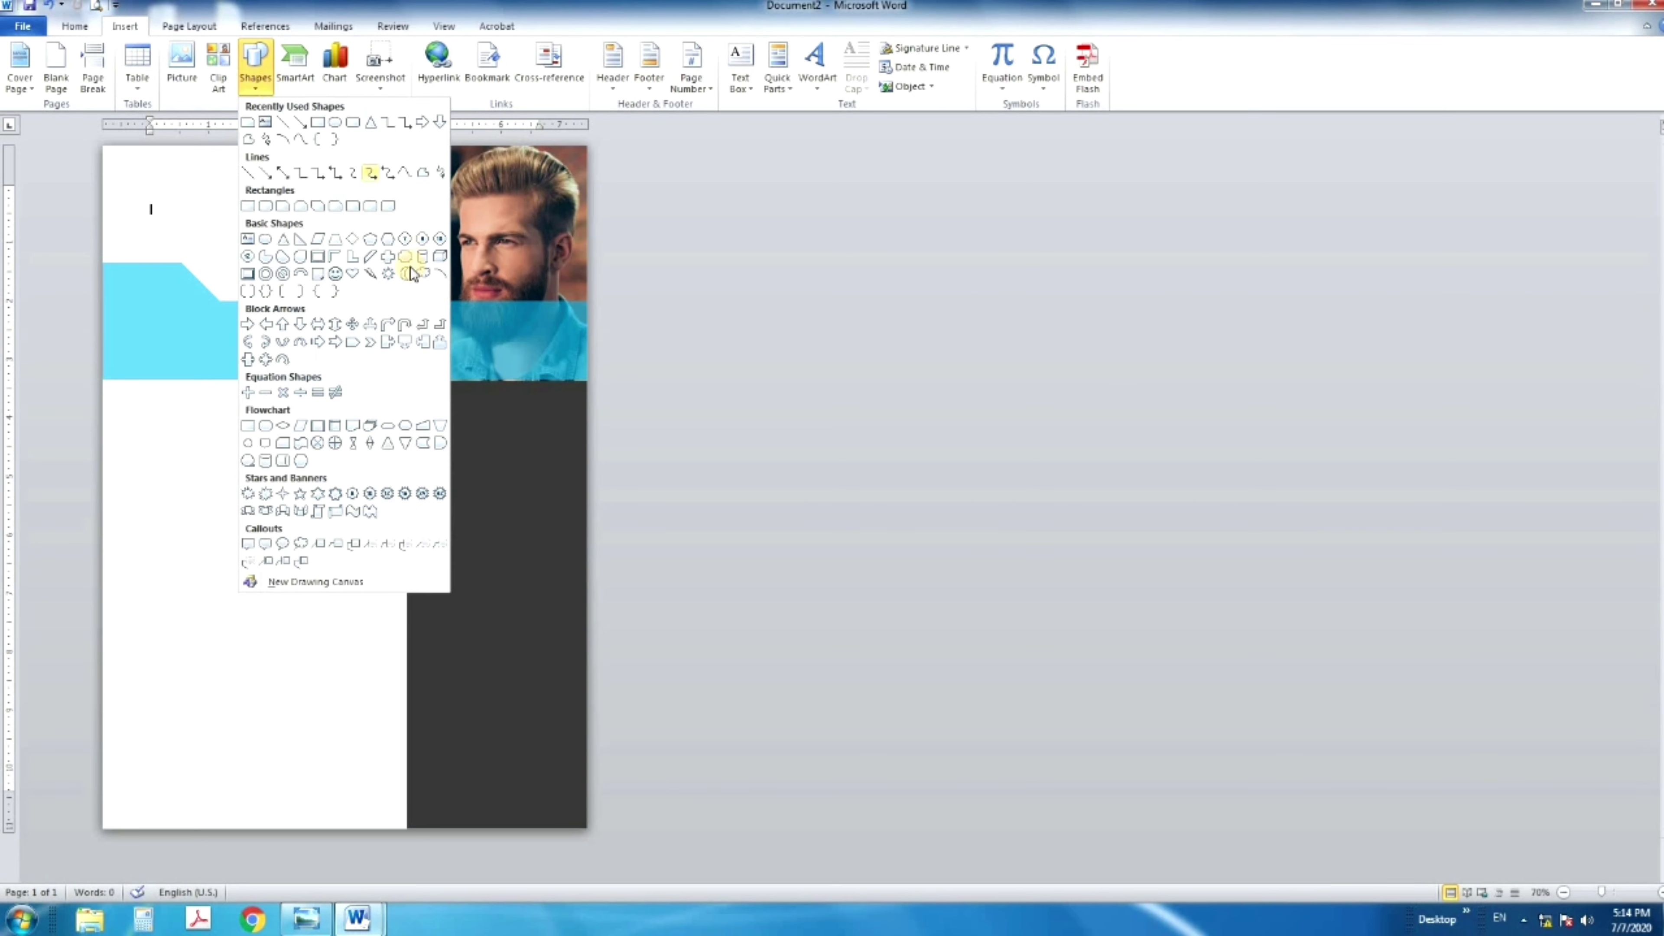
click(319, 242)
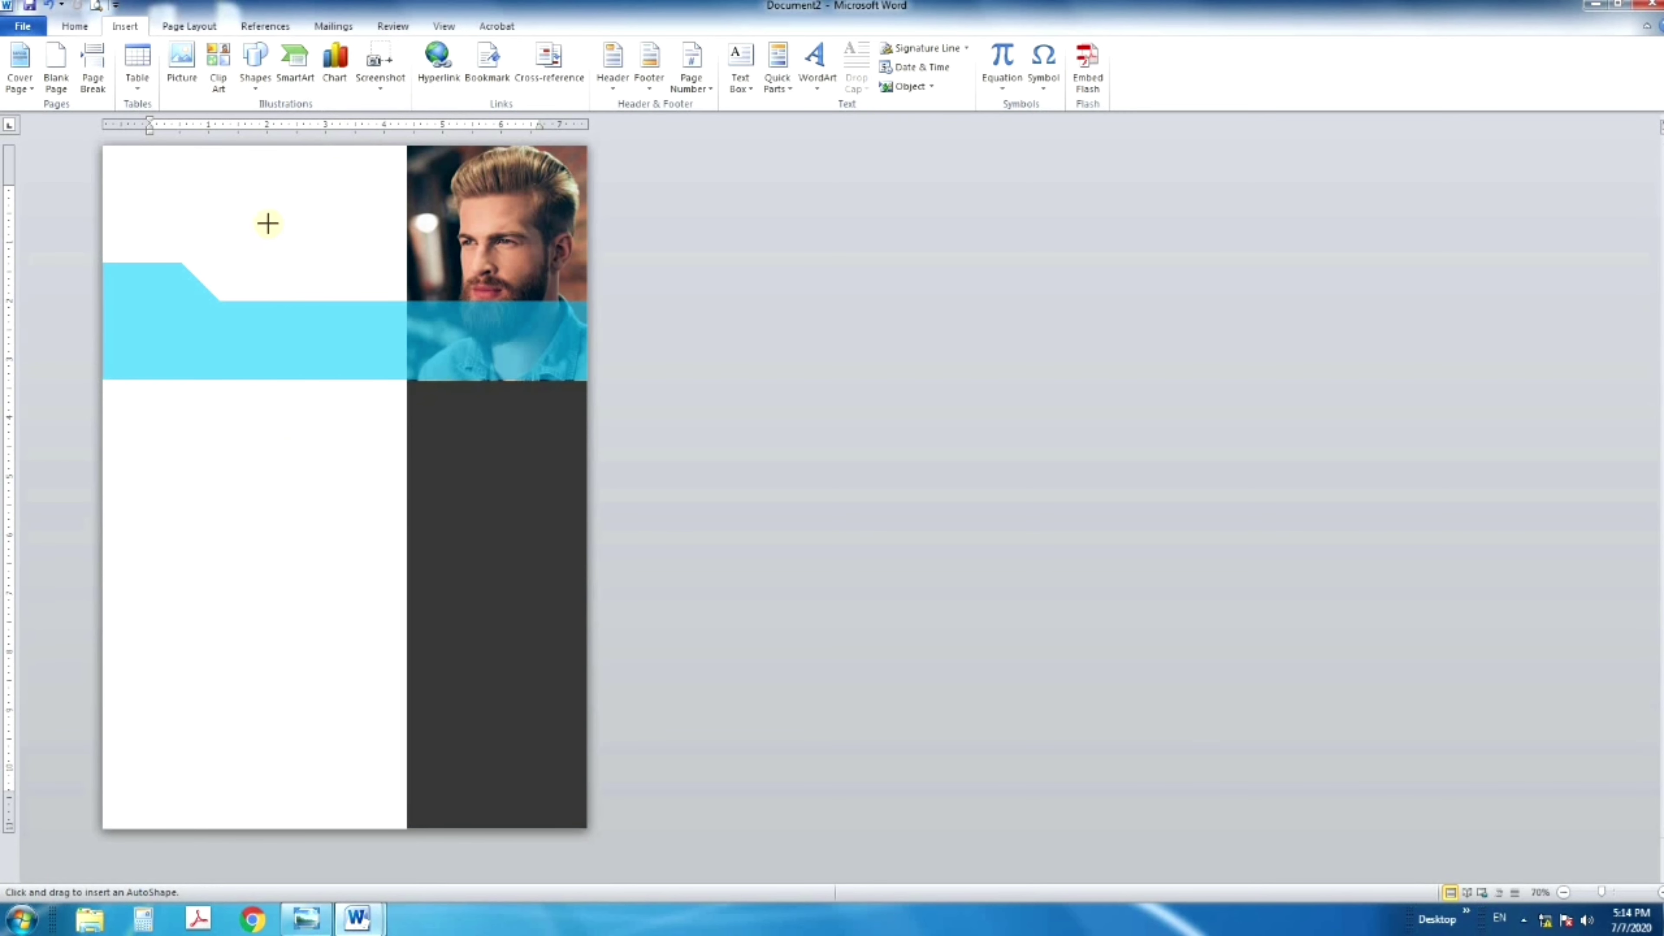
mouse_move(267, 222)
mouse_down()
mouse_move(315, 271)
mouse_move(344, 255)
mouse_up()
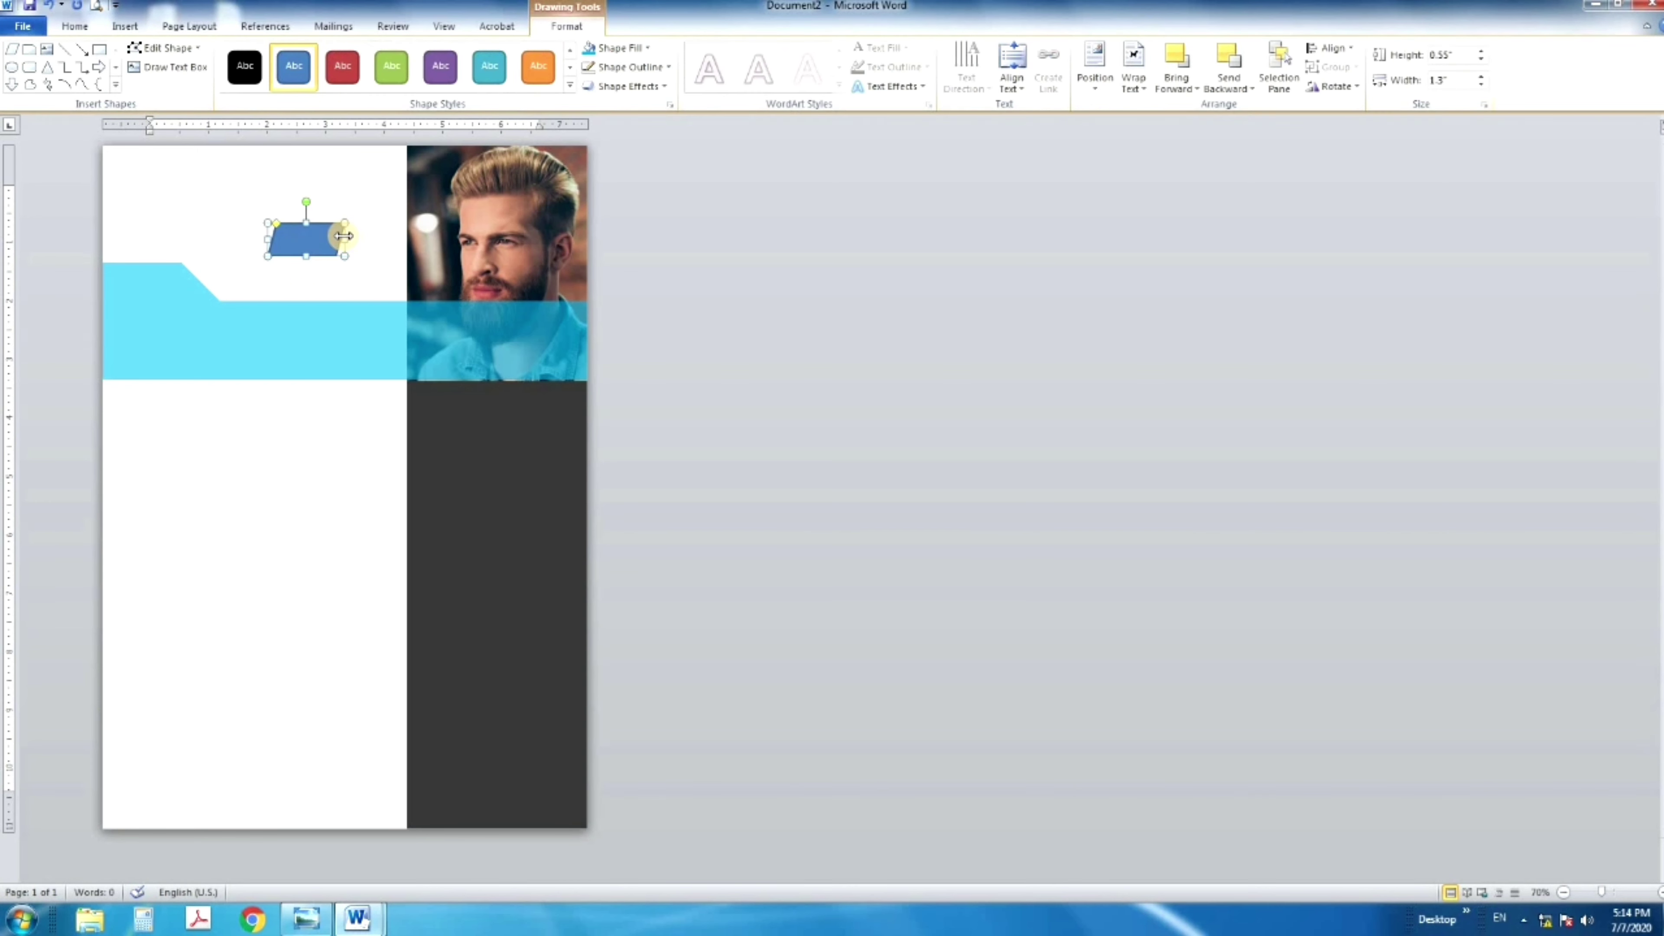
mouse_move(268, 239)
mouse_down()
mouse_move(216, 235)
mouse_move(248, 223)
mouse_move(210, 273)
mouse_up()
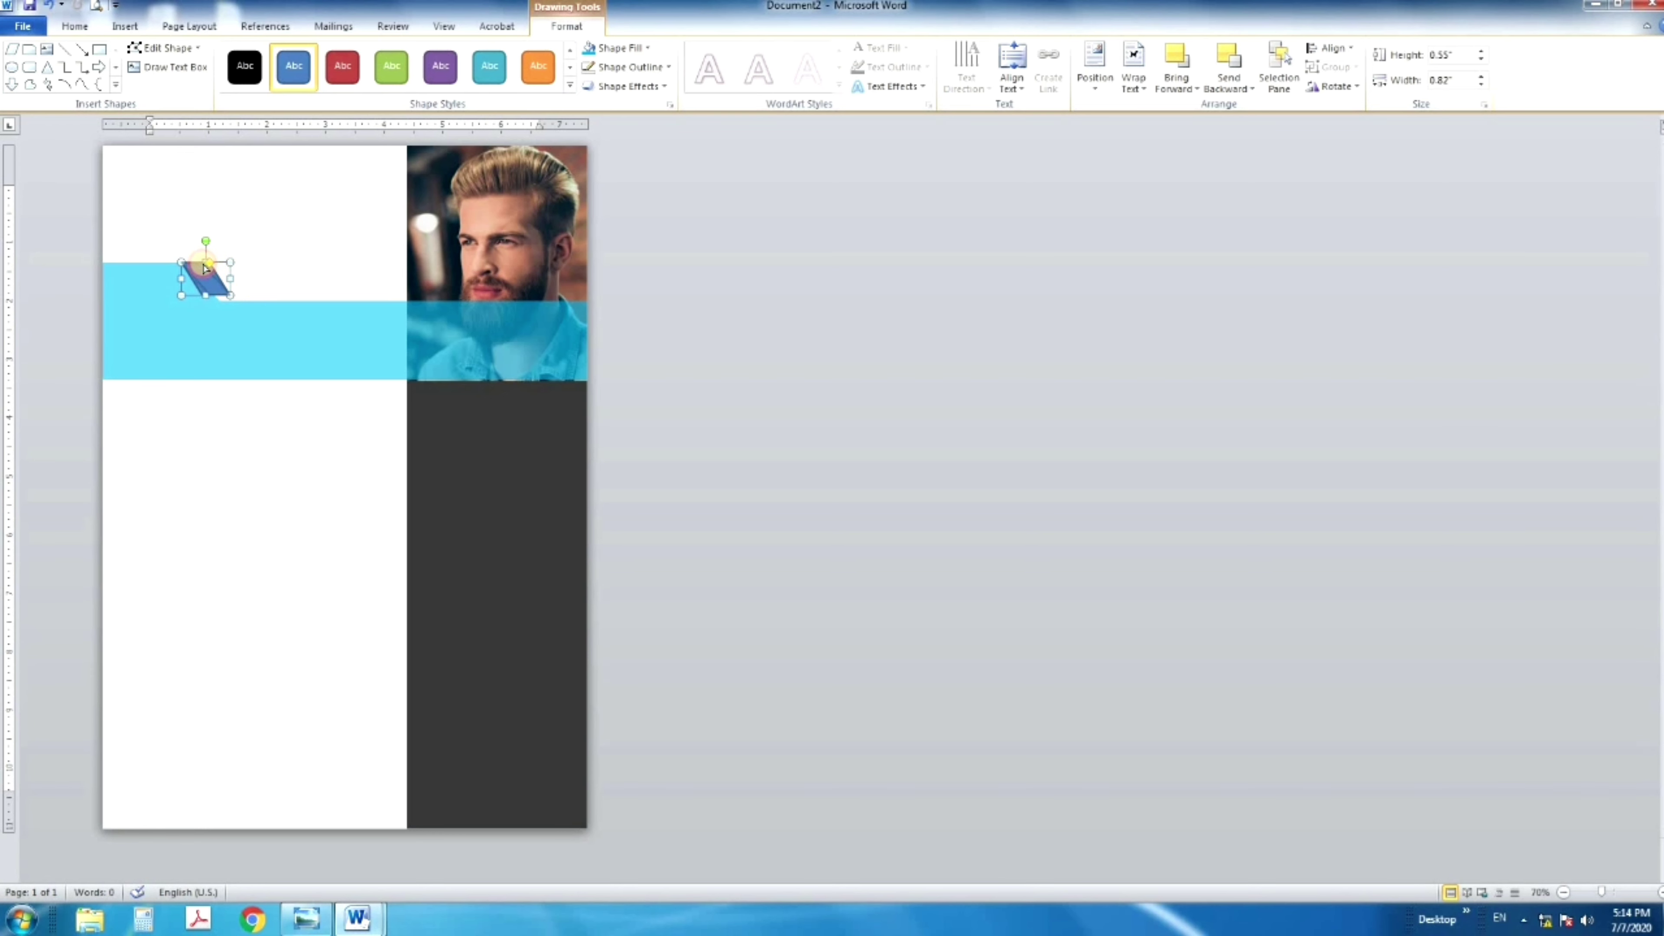
drag(230, 278, 230, 282)
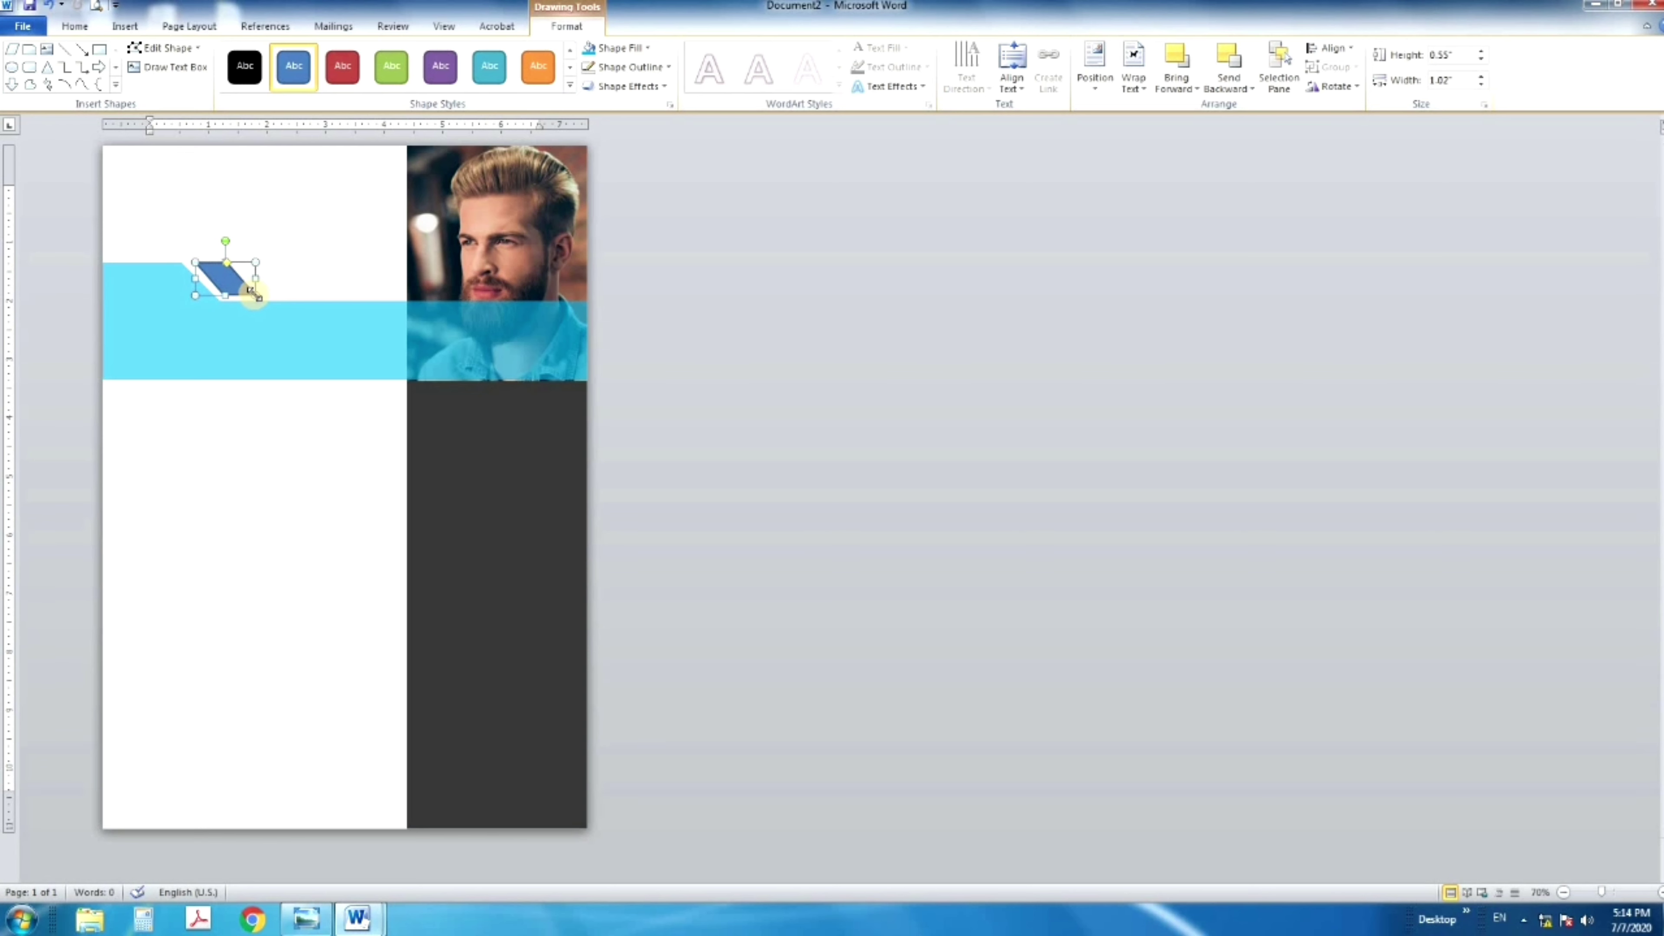
Step: Give the parallelogram no outline and a dark grey fill
click(628, 67)
click(619, 211)
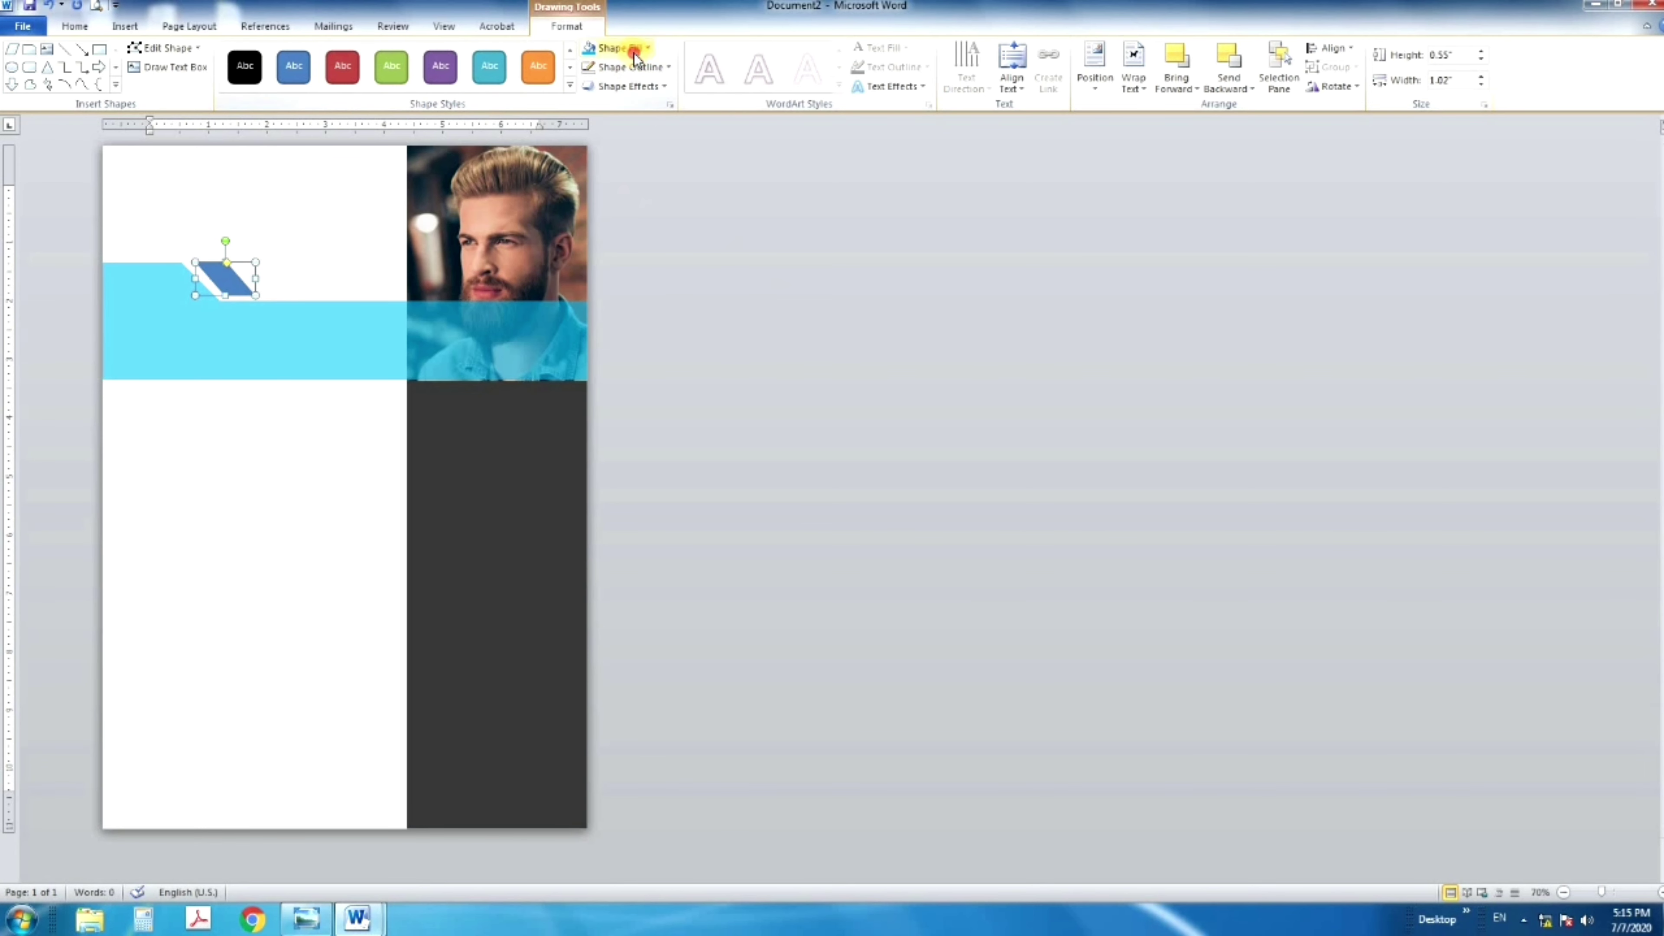
click(622, 48)
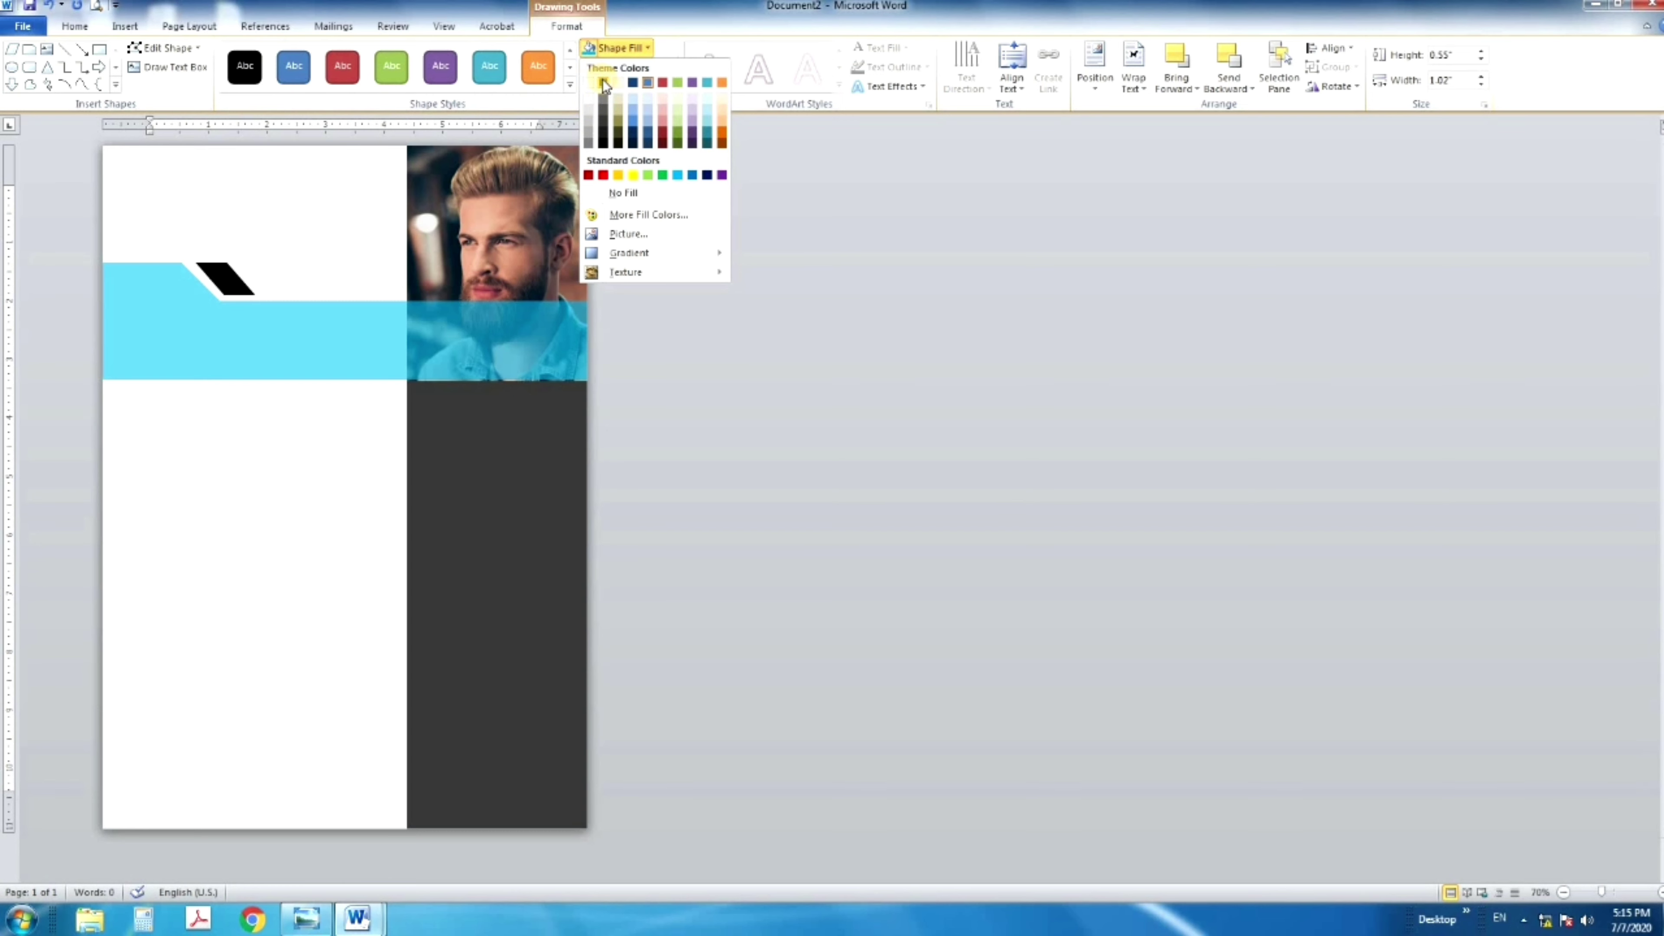
click(603, 124)
click(792, 530)
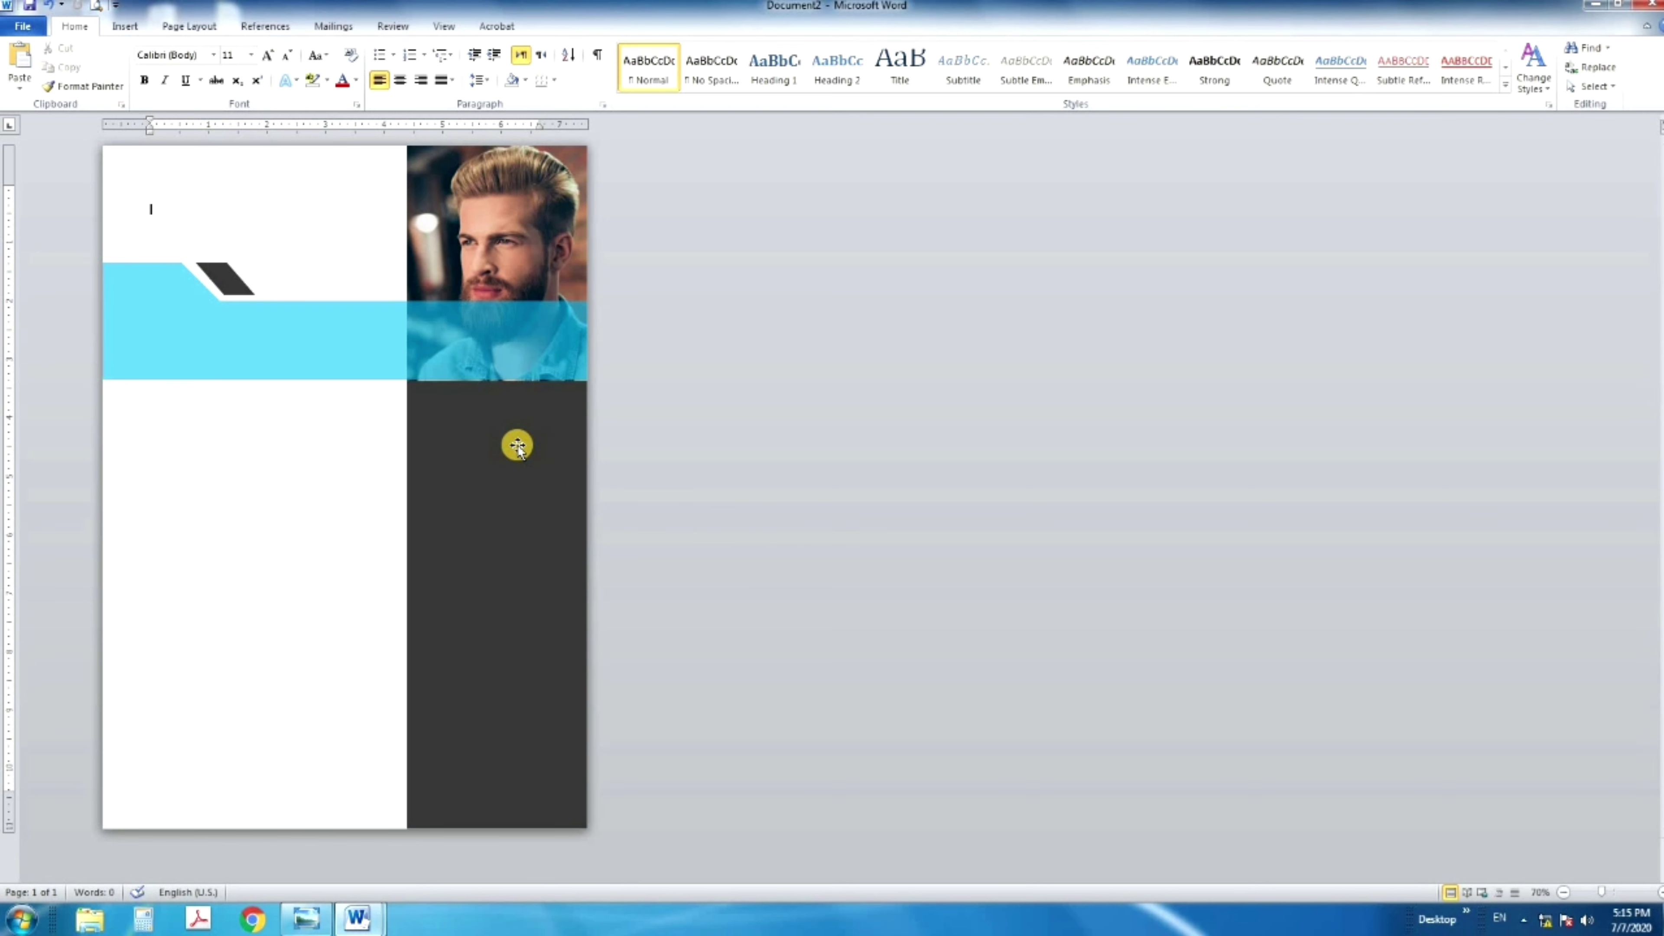
click(125, 26)
Step: Insert a pull-quote text box, move it to the page's top-left, and make it narrower and shorter
click(745, 96)
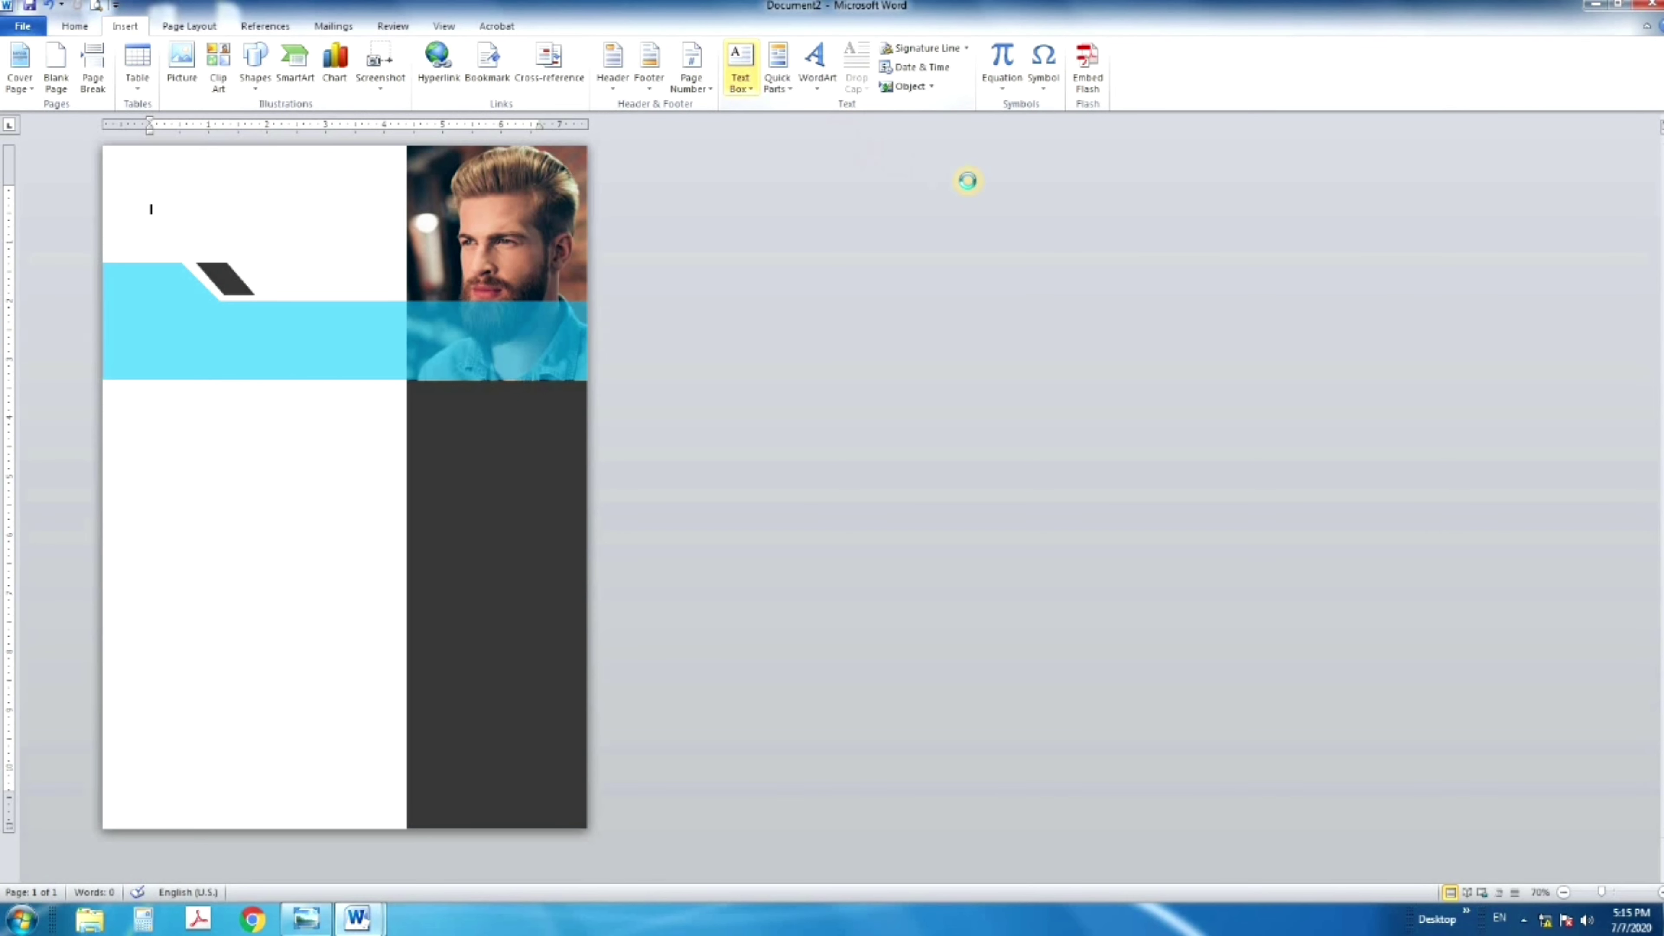
click(903, 200)
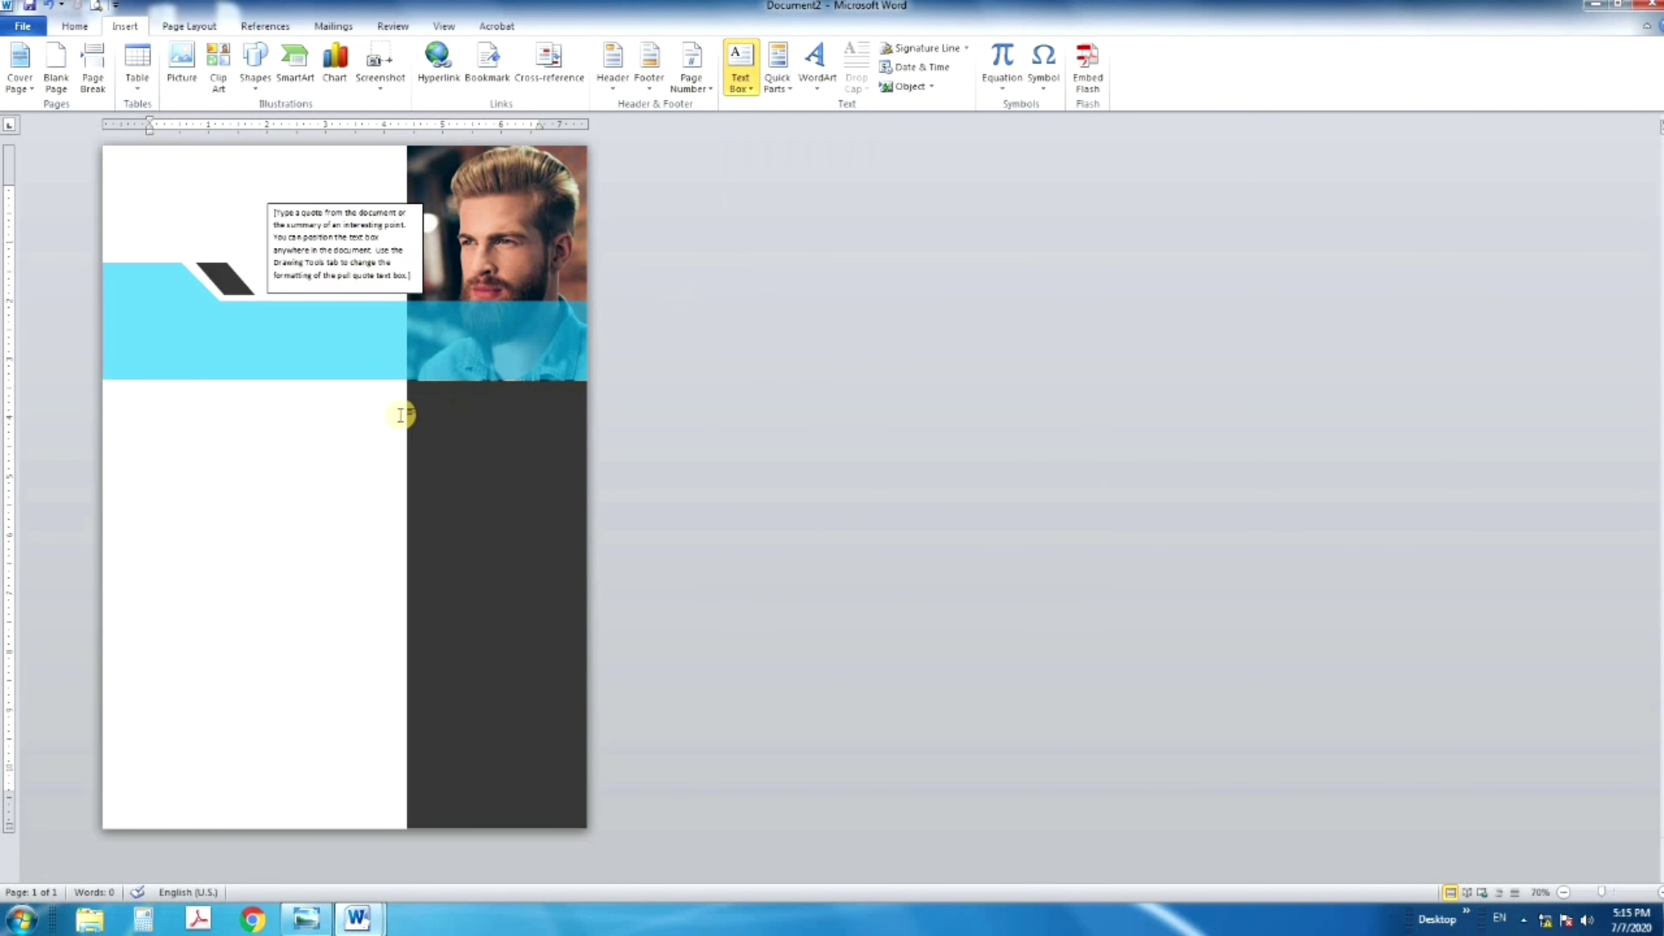
drag(313, 203, 183, 186)
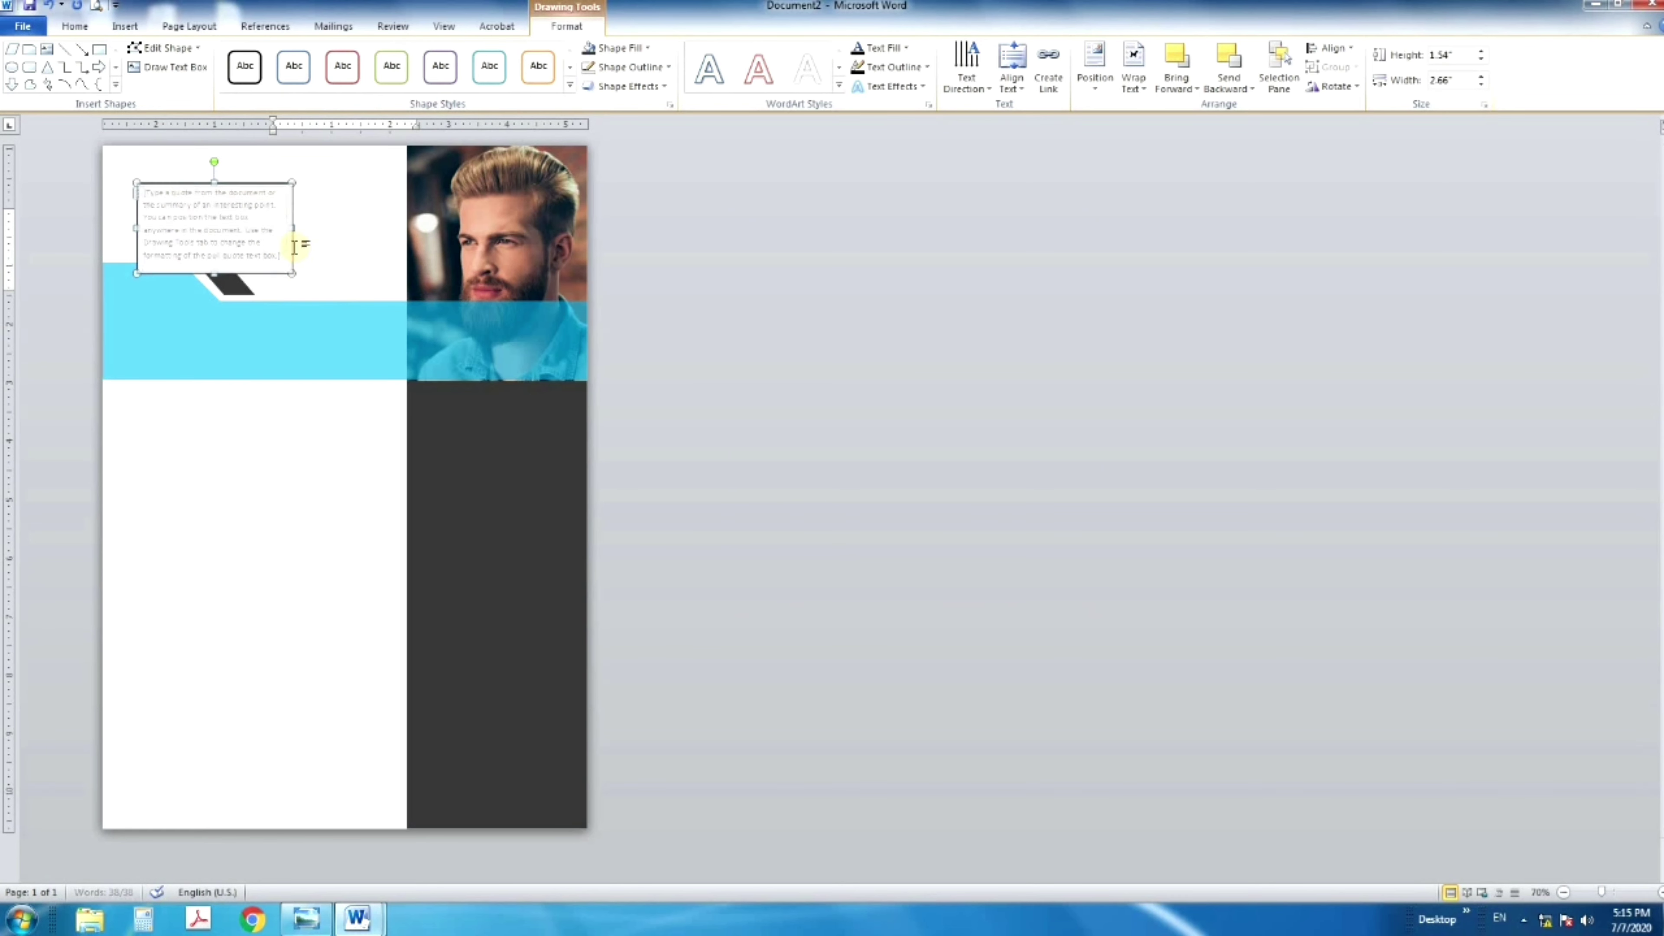
drag(294, 229, 383, 228)
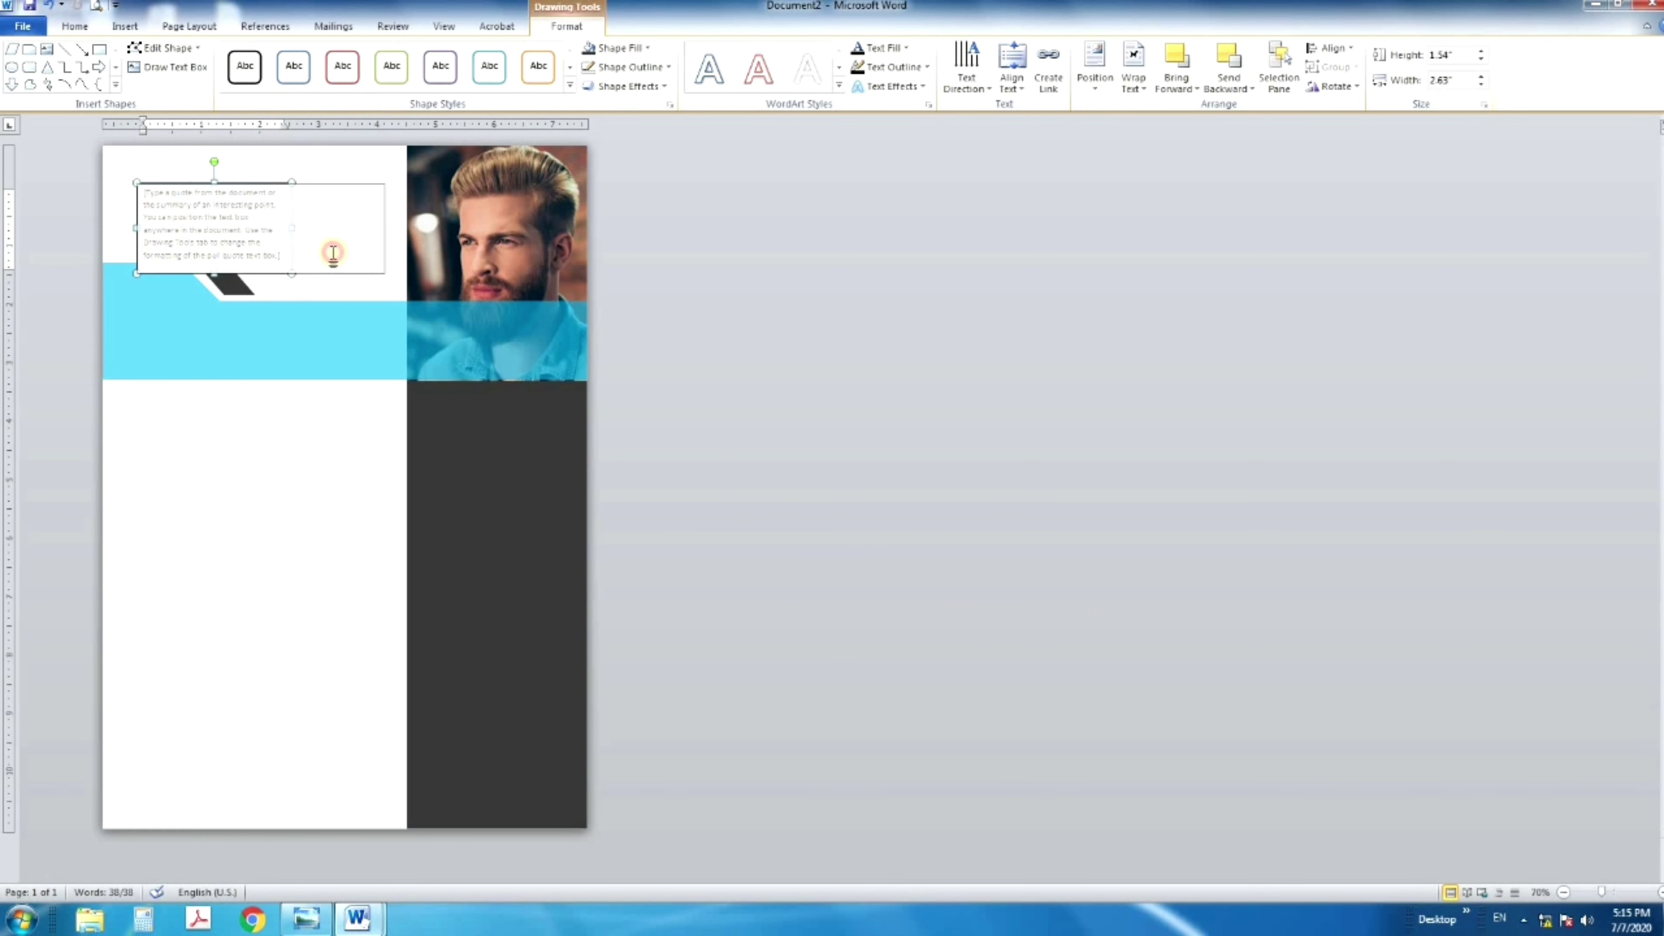
drag(263, 233, 264, 233)
Step: Replace the sample quote text with YOUR NAME
triple_click(328, 223)
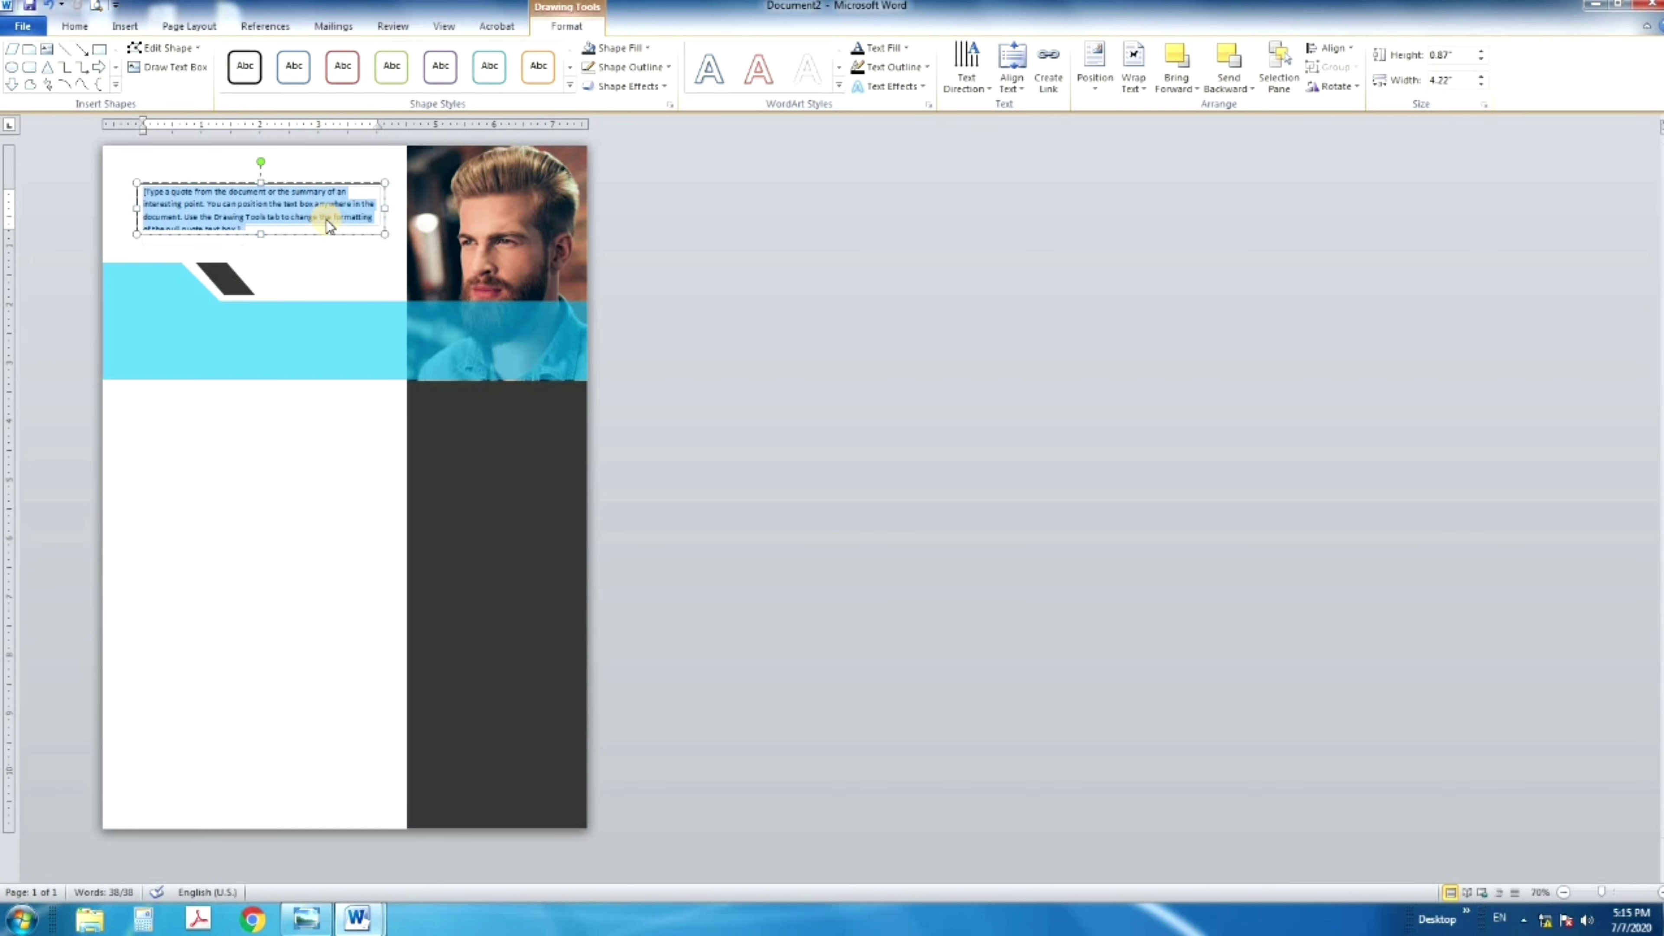
text(Yo)
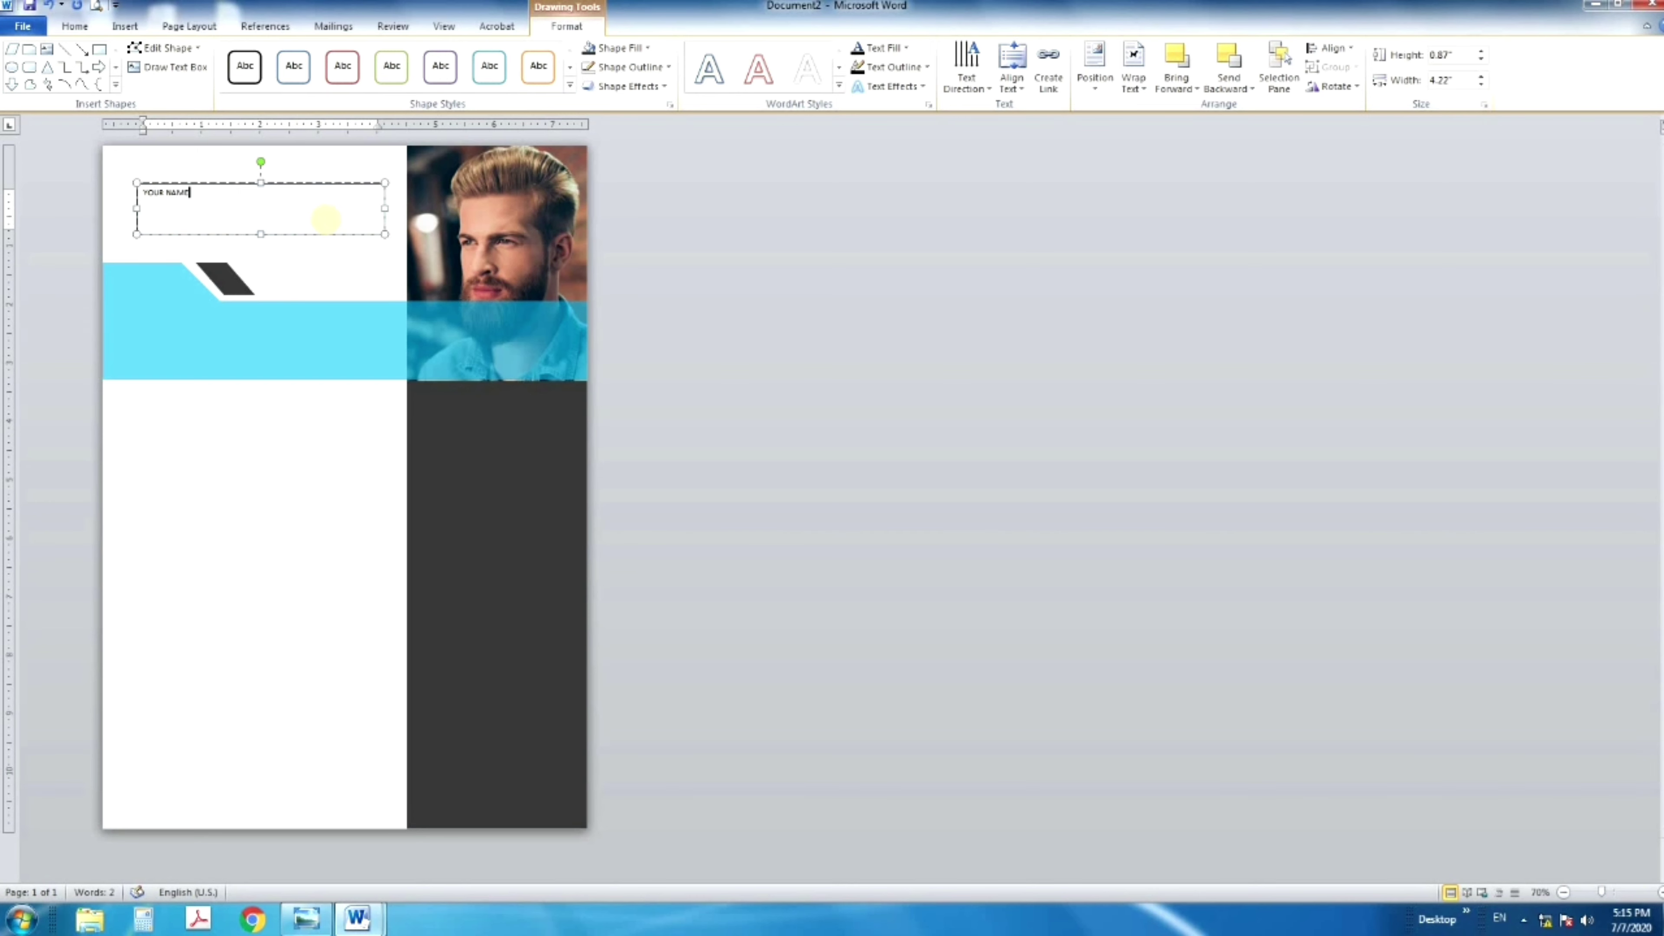
triple_click(328, 223)
click(74, 26)
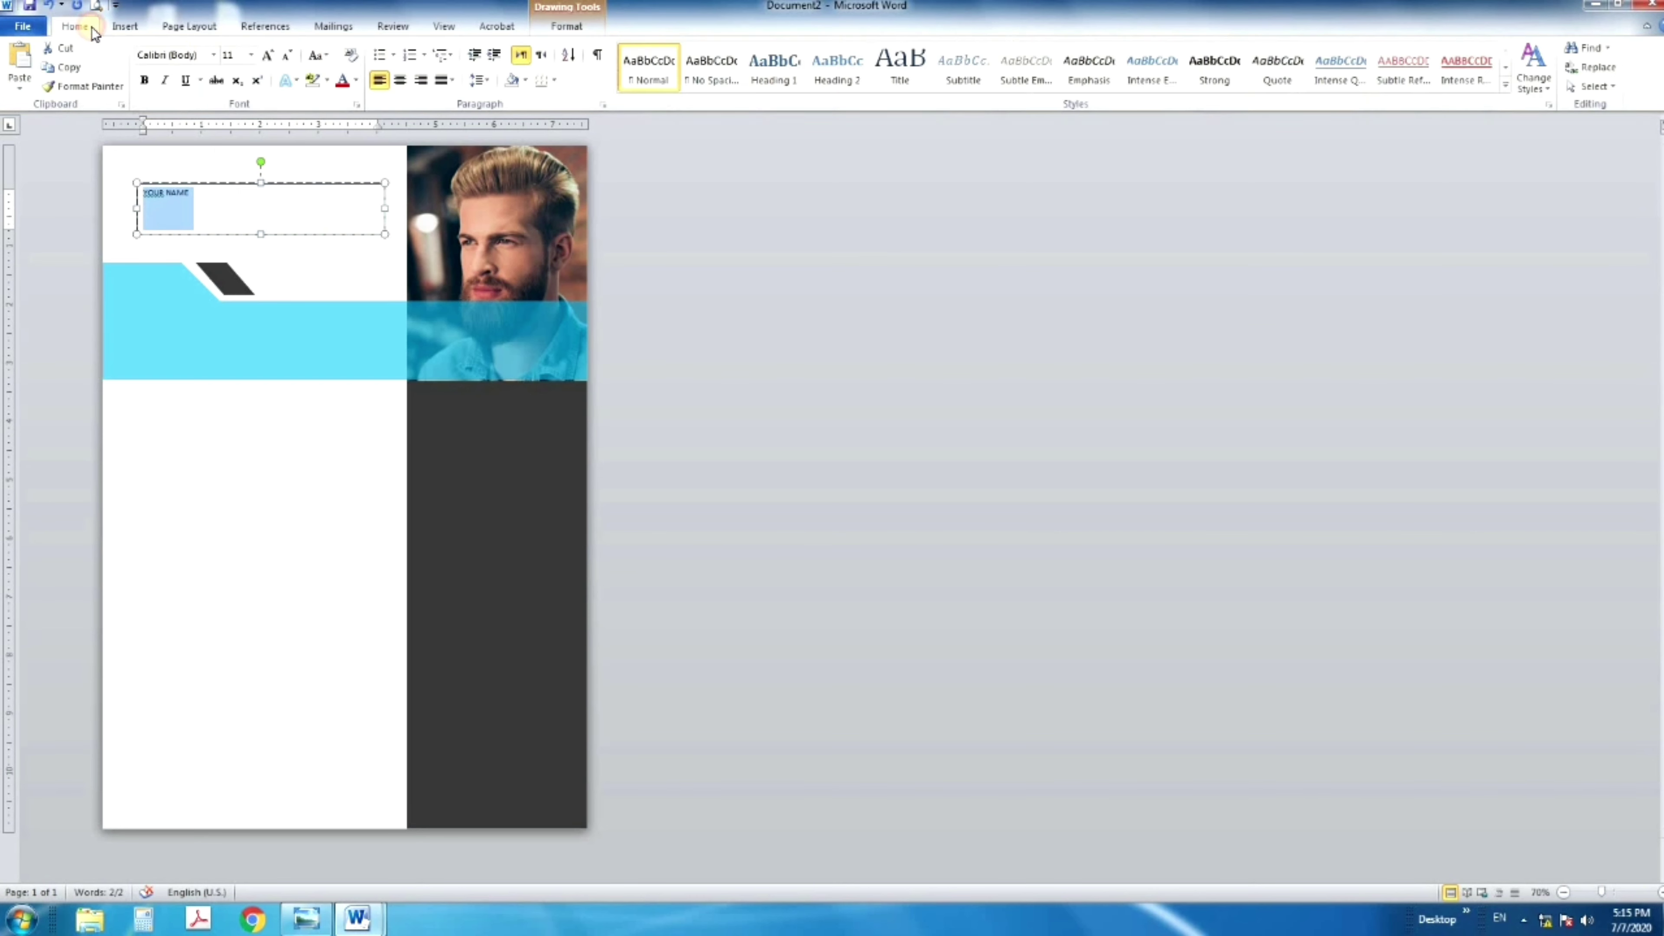
Step: Format YOUR NAME in Berlin Sans FB Demi at size 36
click(213, 55)
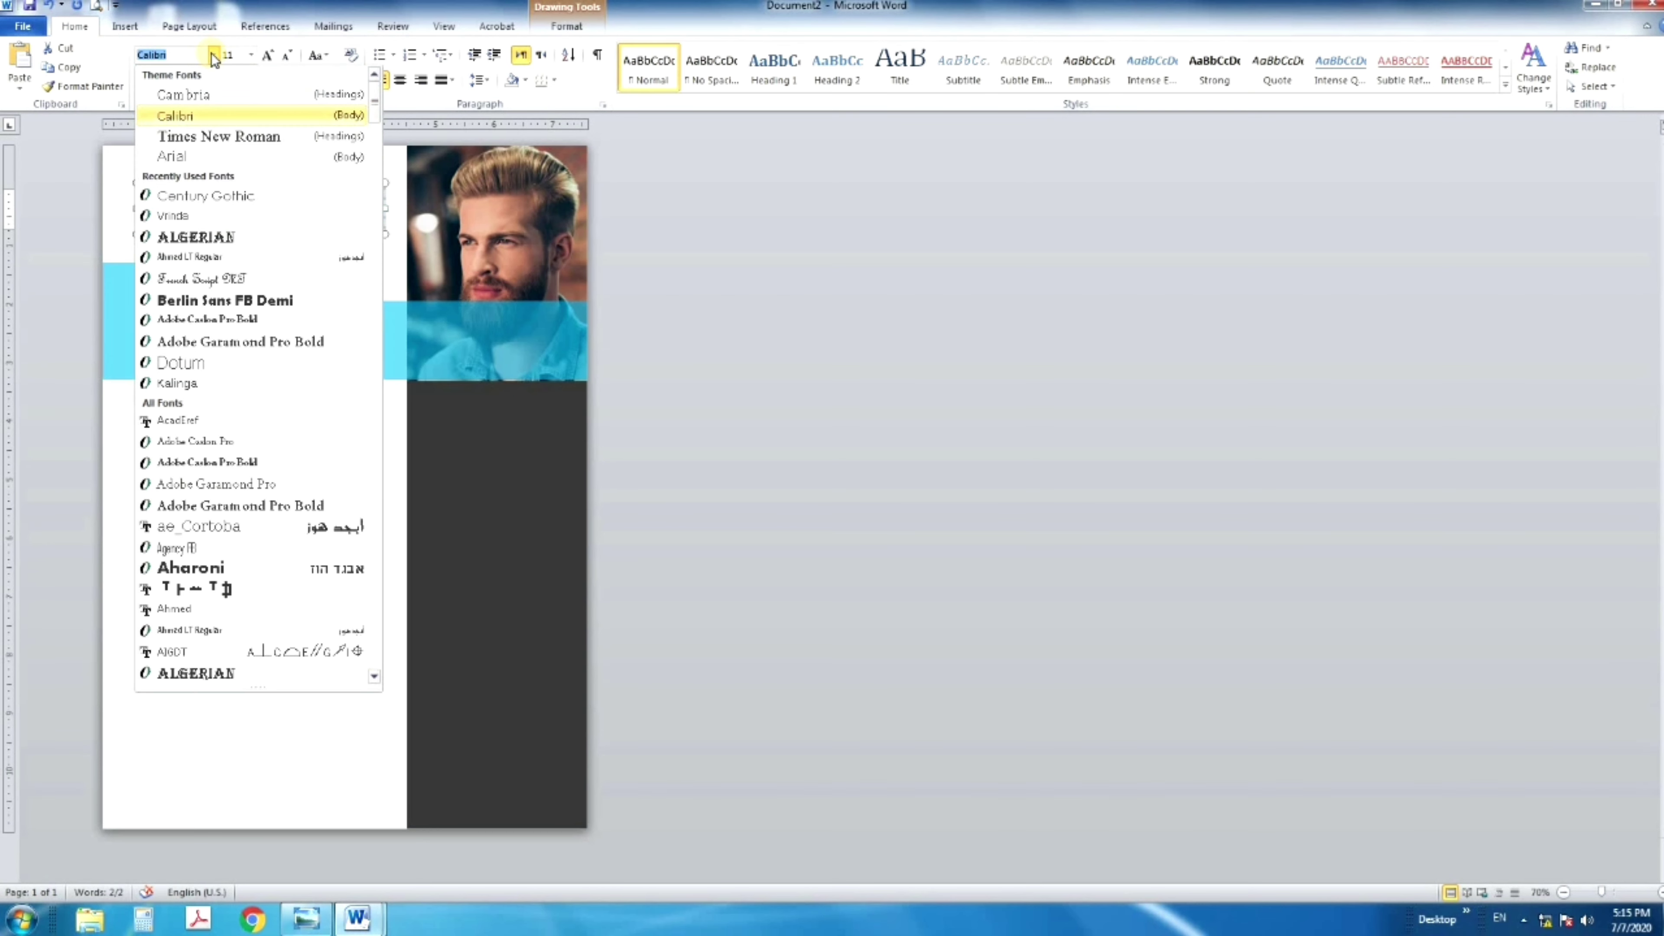
click(226, 300)
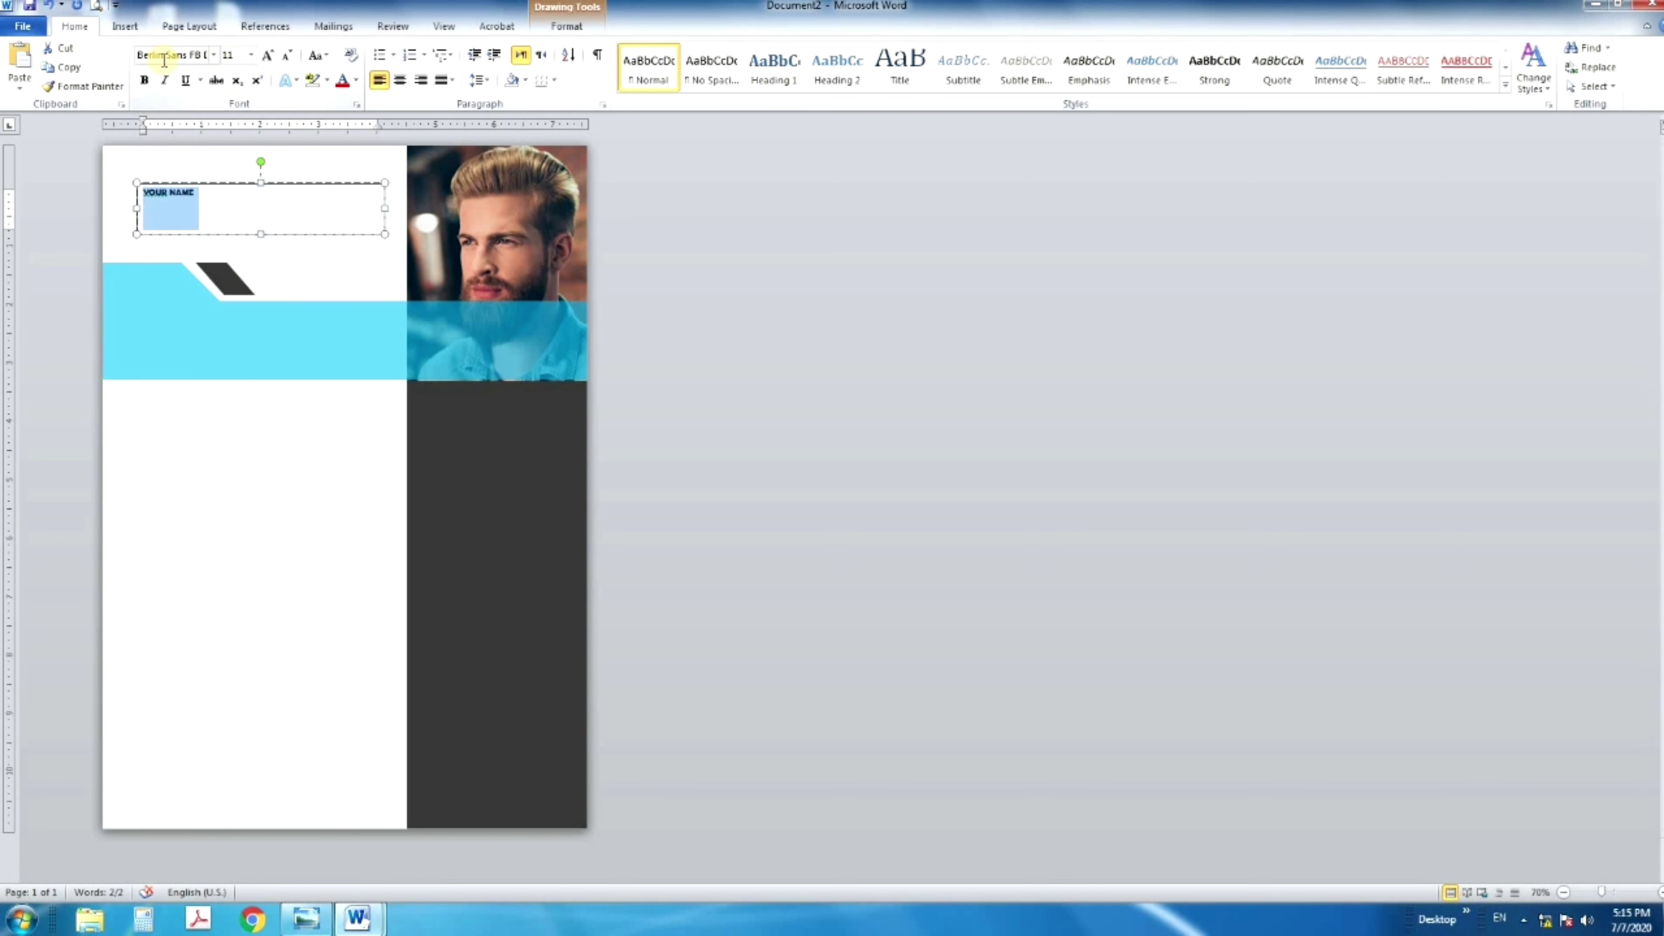
click(251, 55)
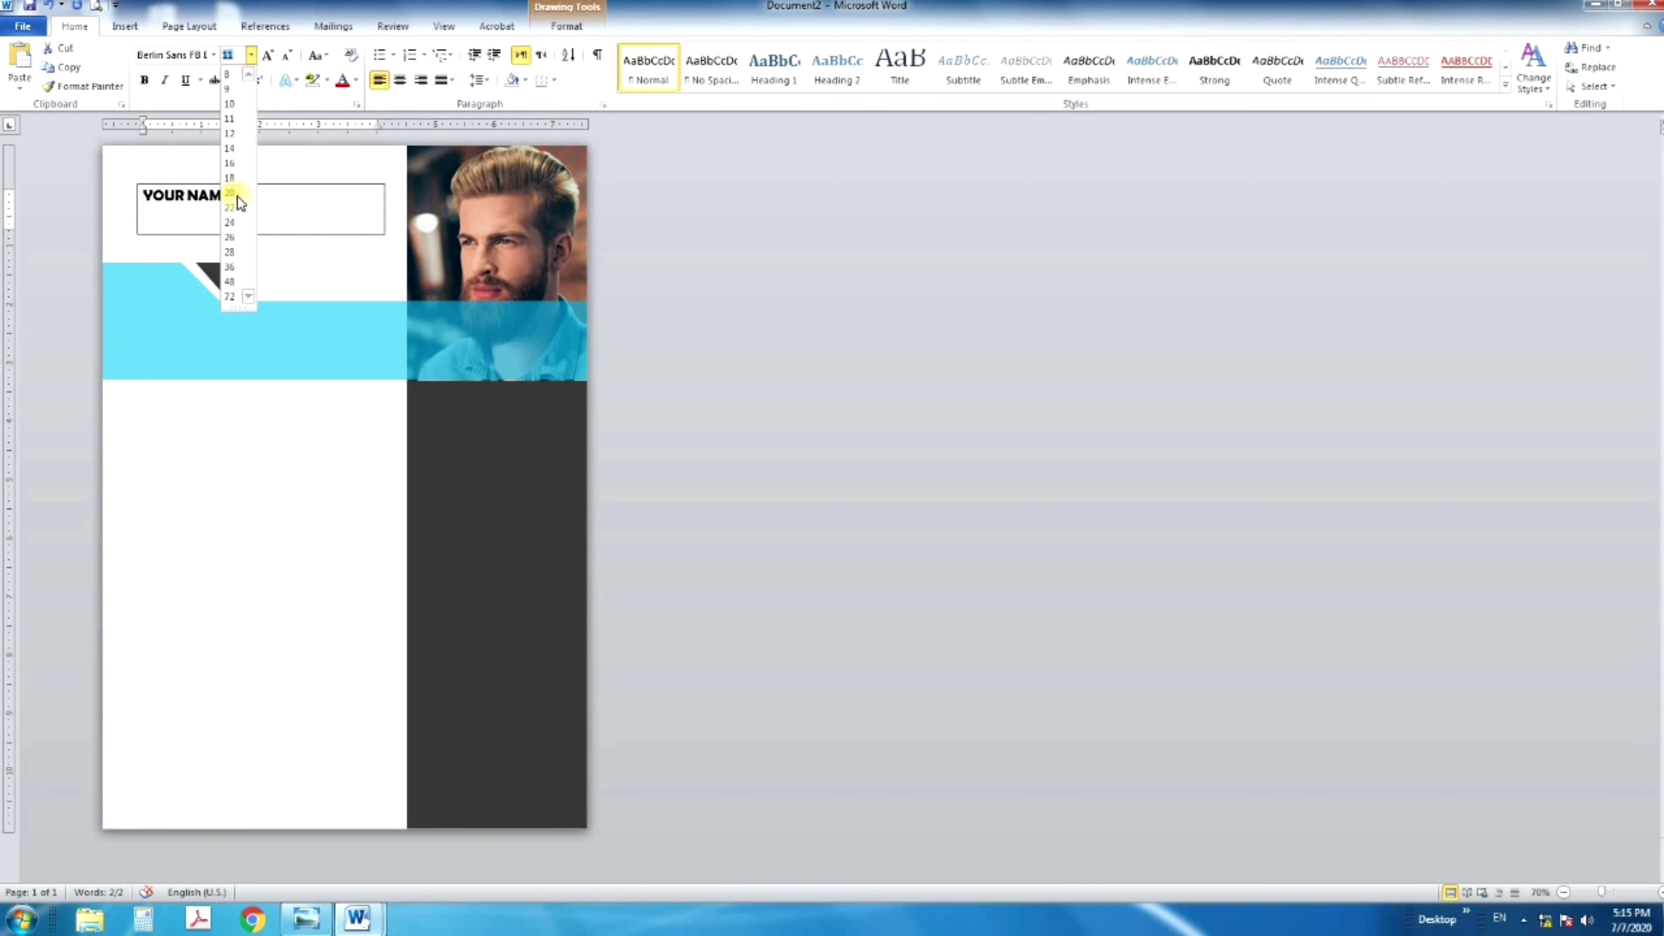
click(232, 268)
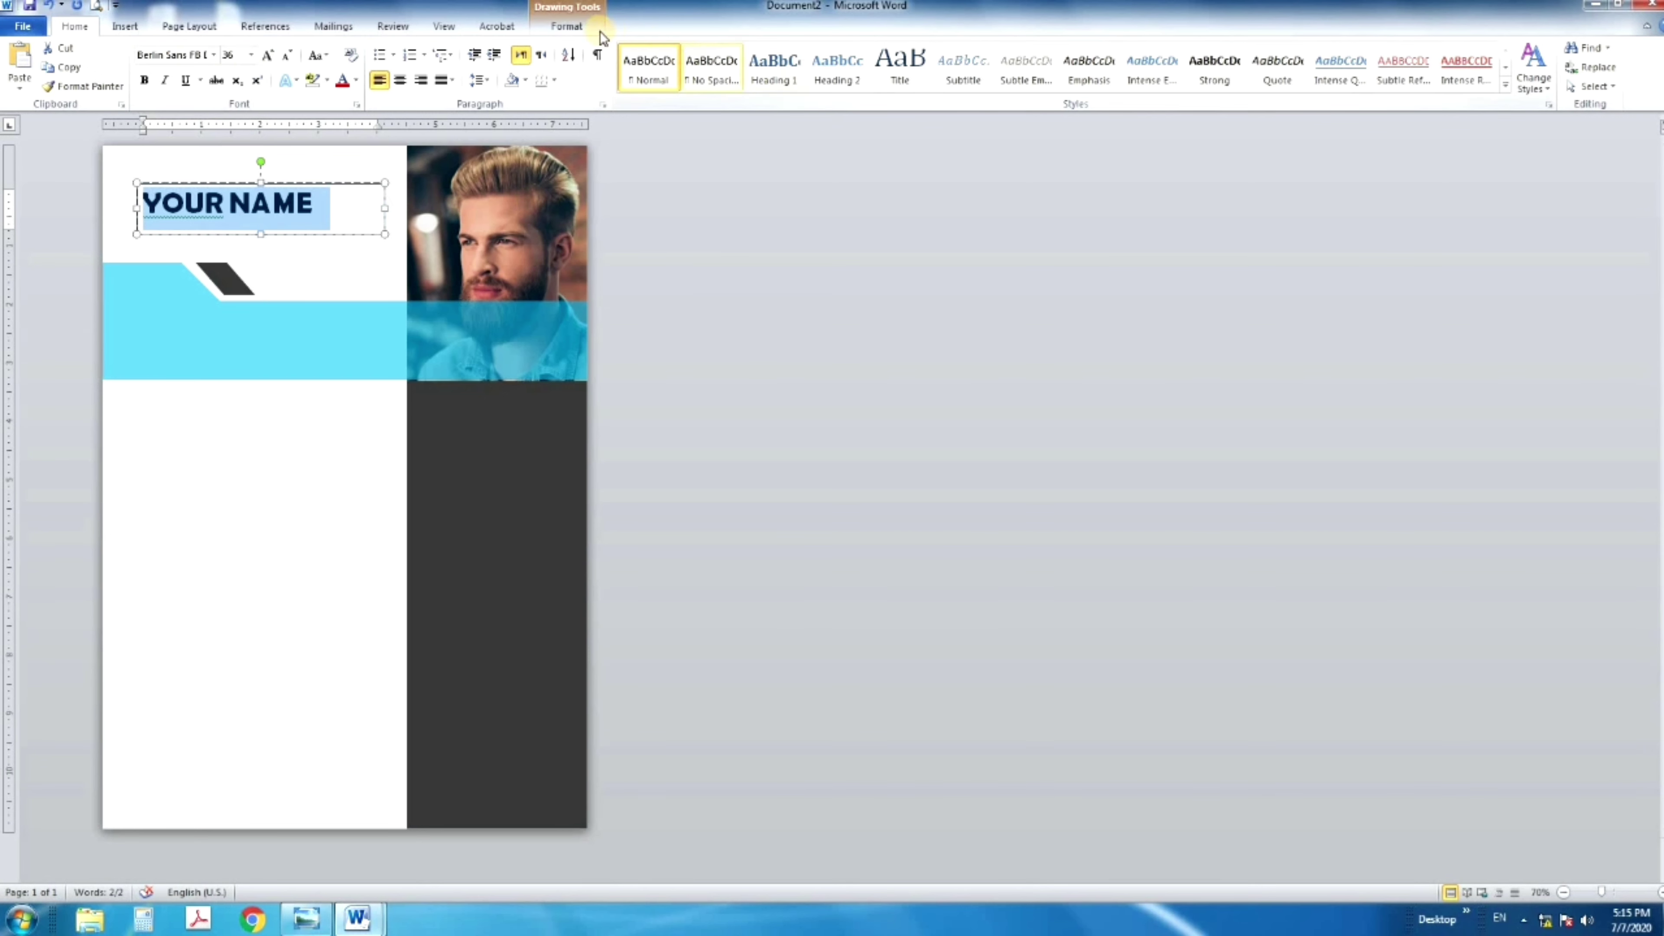
Step: Adjust the name box's outline options and remove its fill
click(582, 27)
click(622, 65)
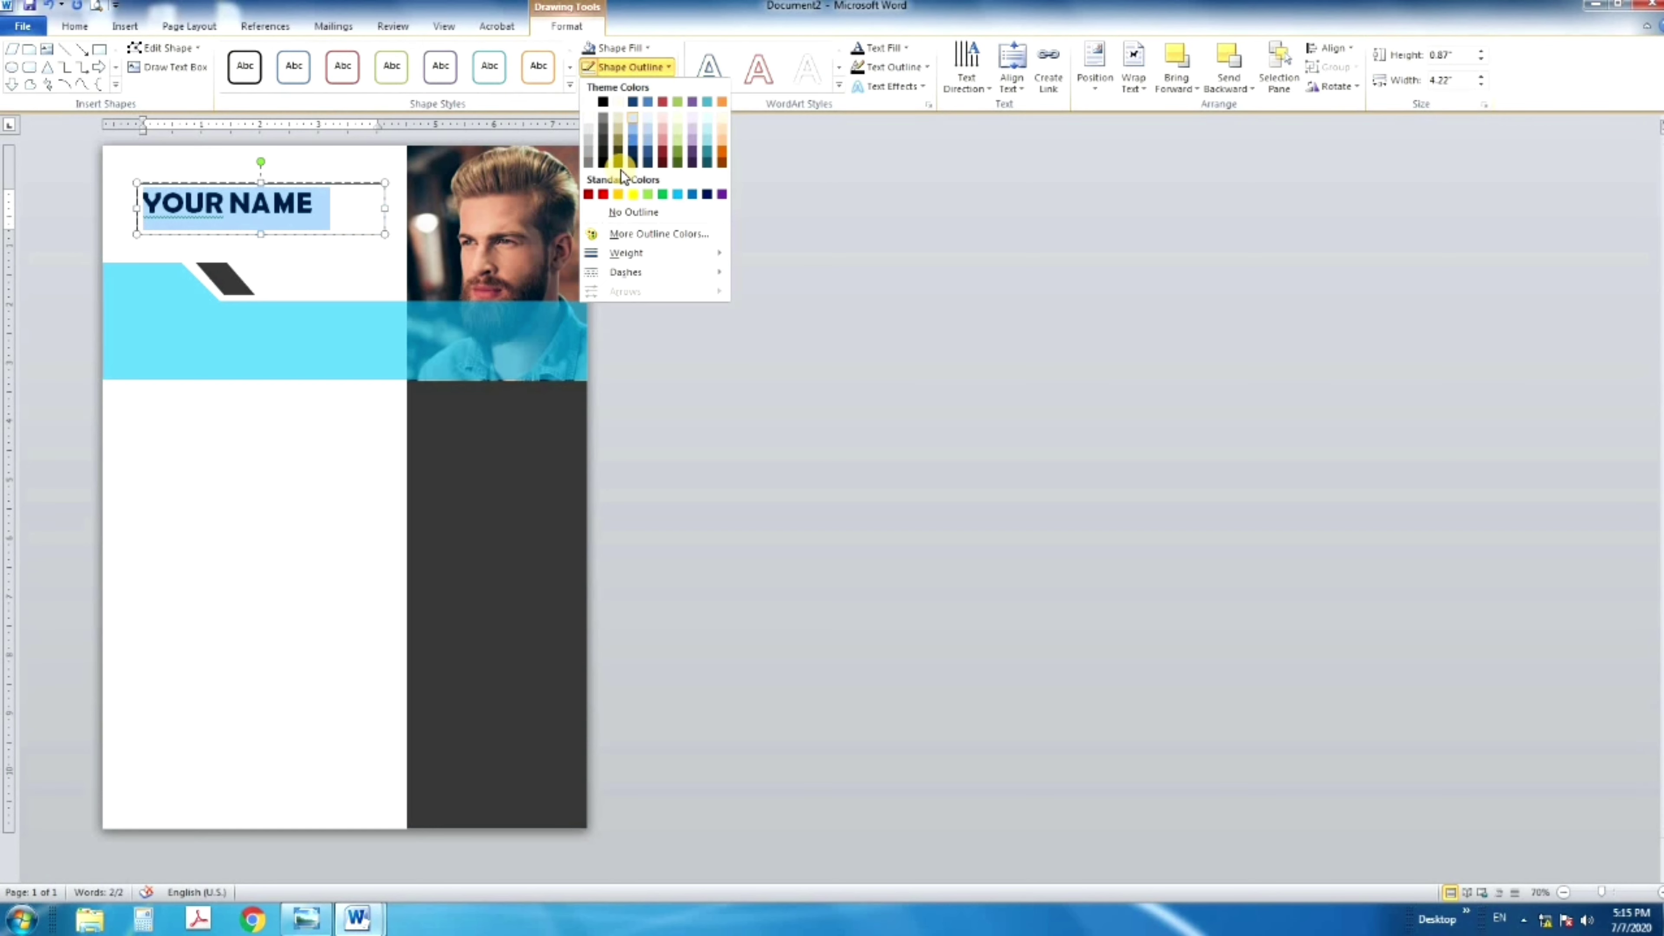
click(621, 60)
click(619, 48)
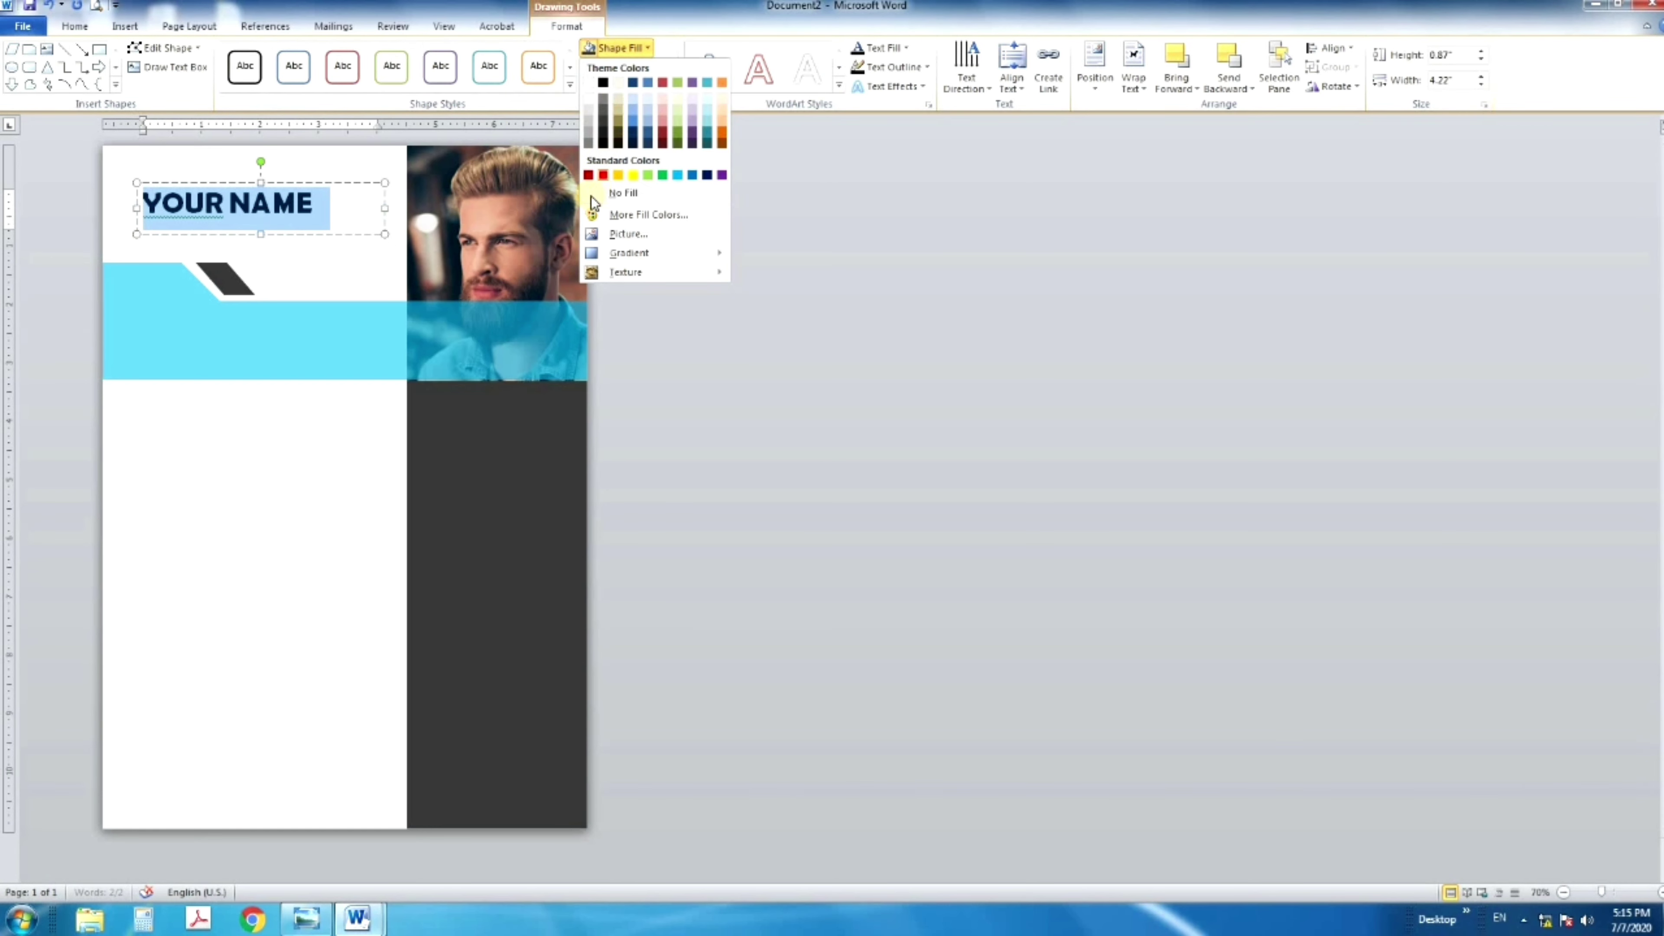
click(613, 187)
click(218, 239)
Step: Nudge the YOUR NAME heading slightly up and left, checking its position before selecting it
click(205, 203)
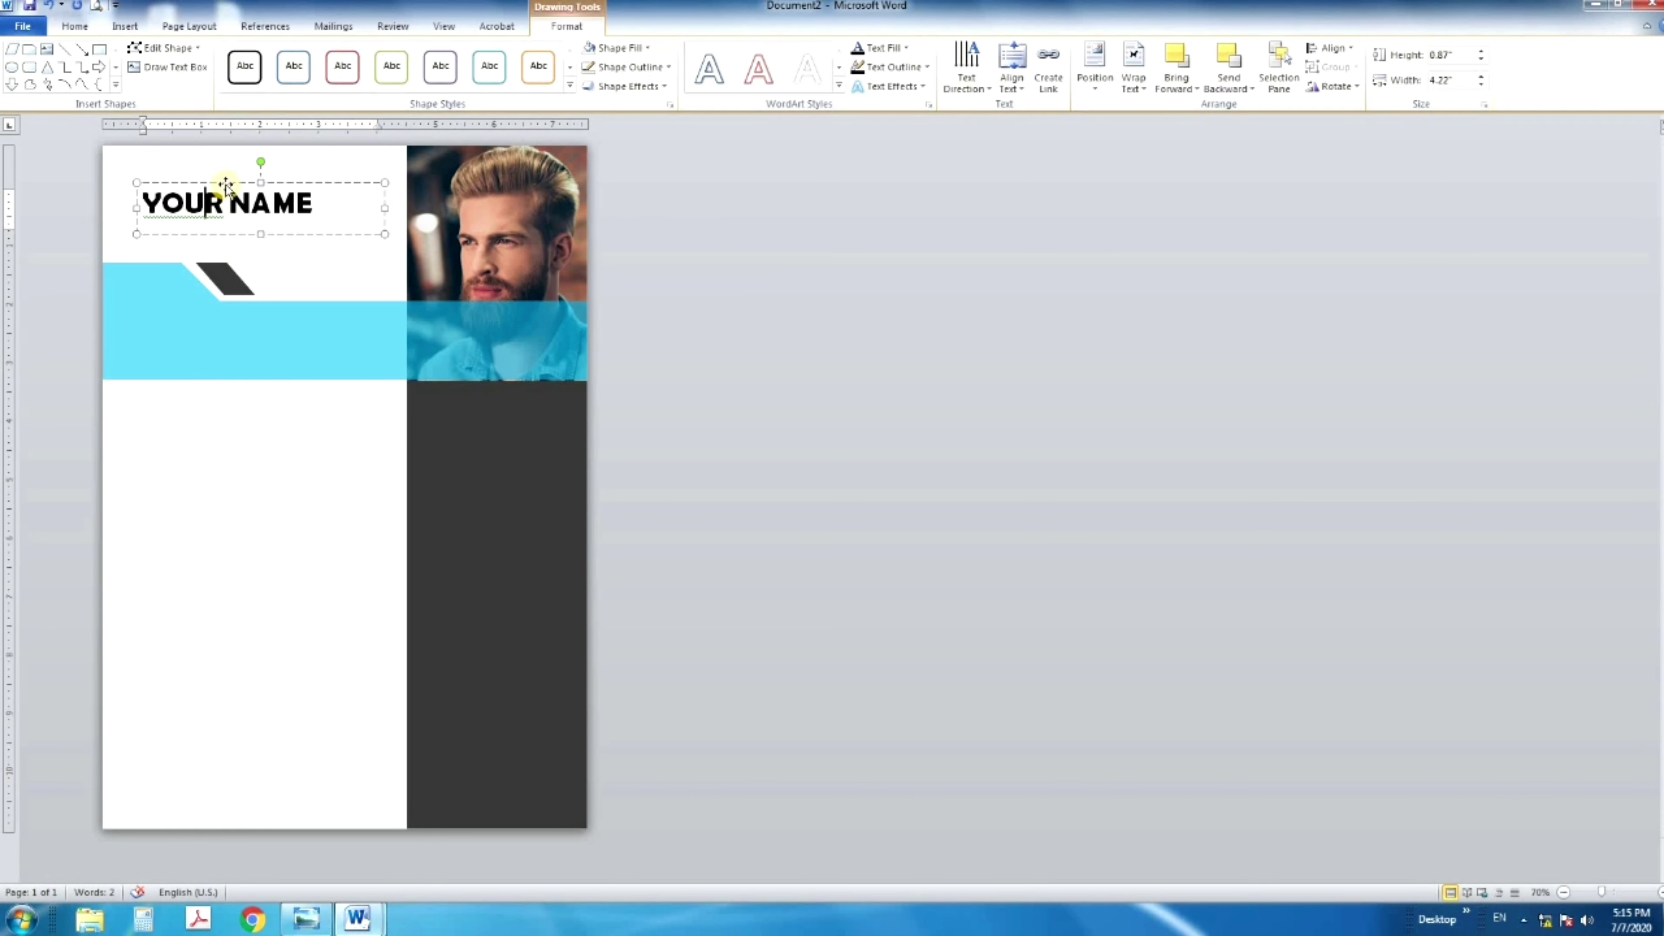
drag(225, 186, 226, 180)
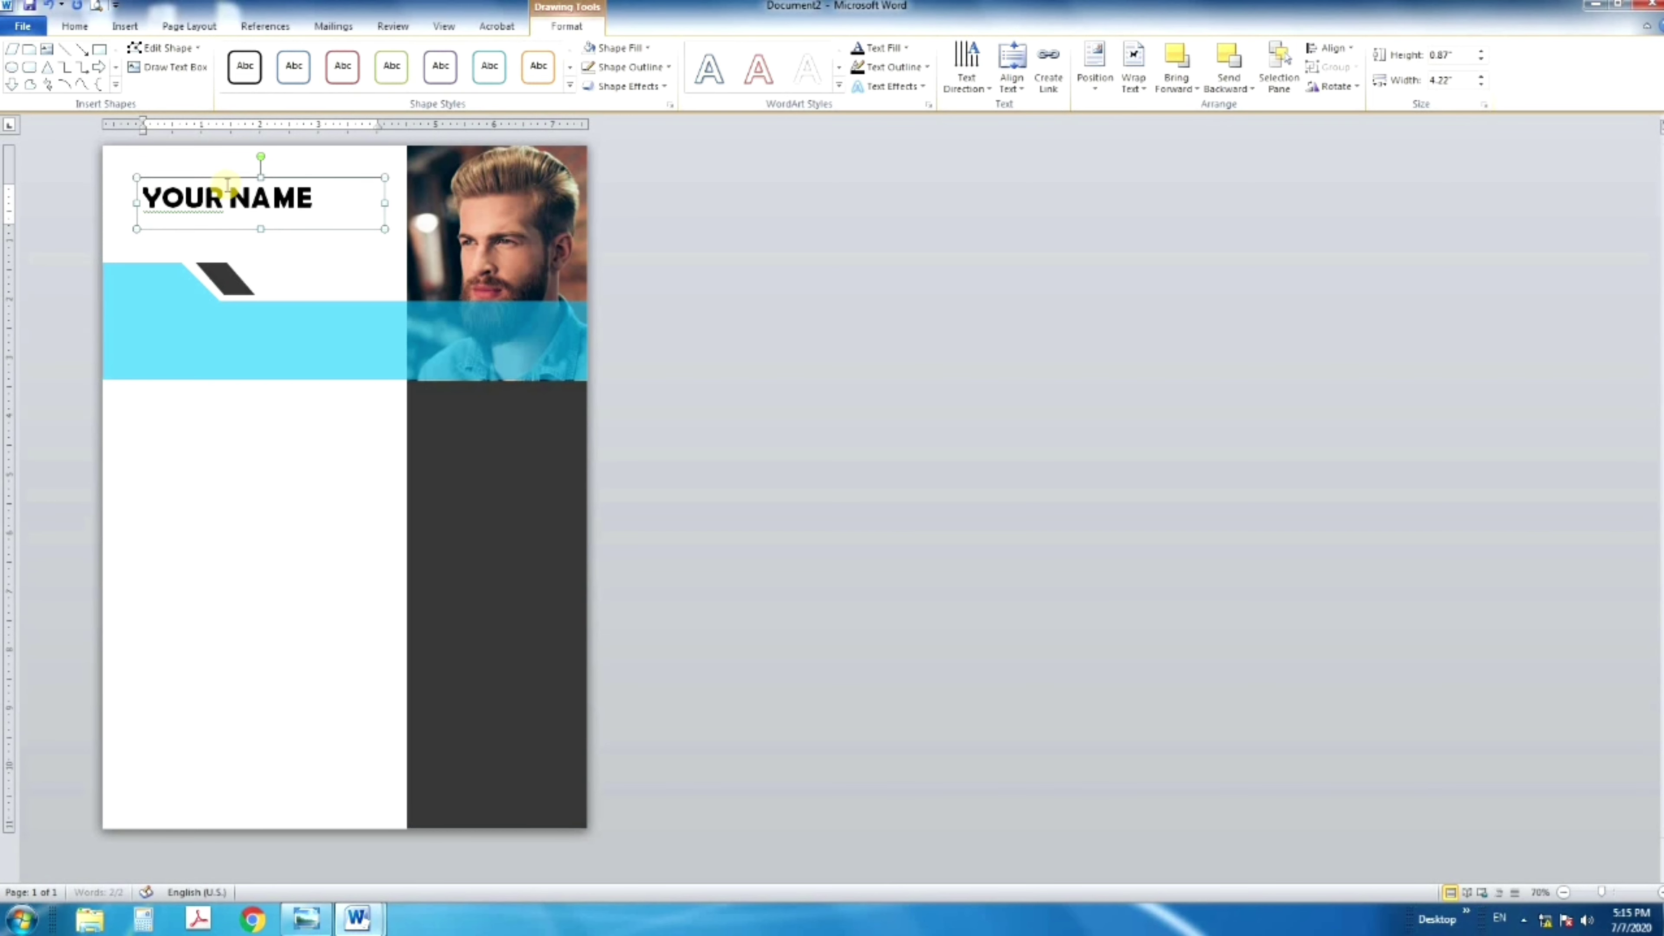
key(Up)
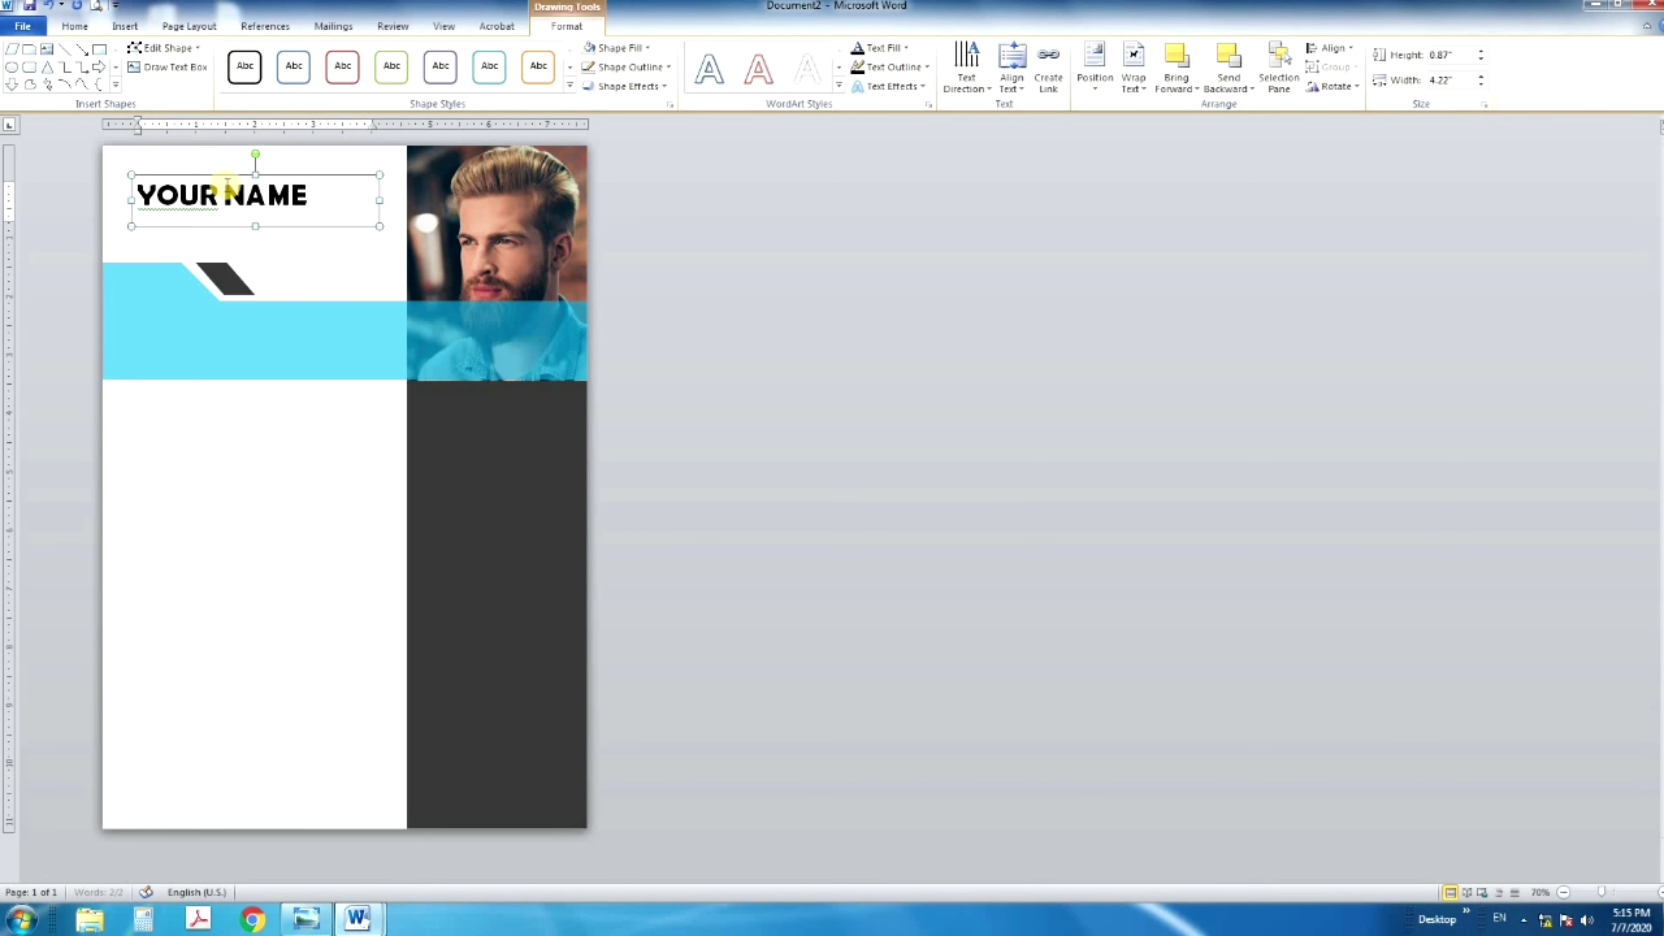
key(Left)
click(193, 509)
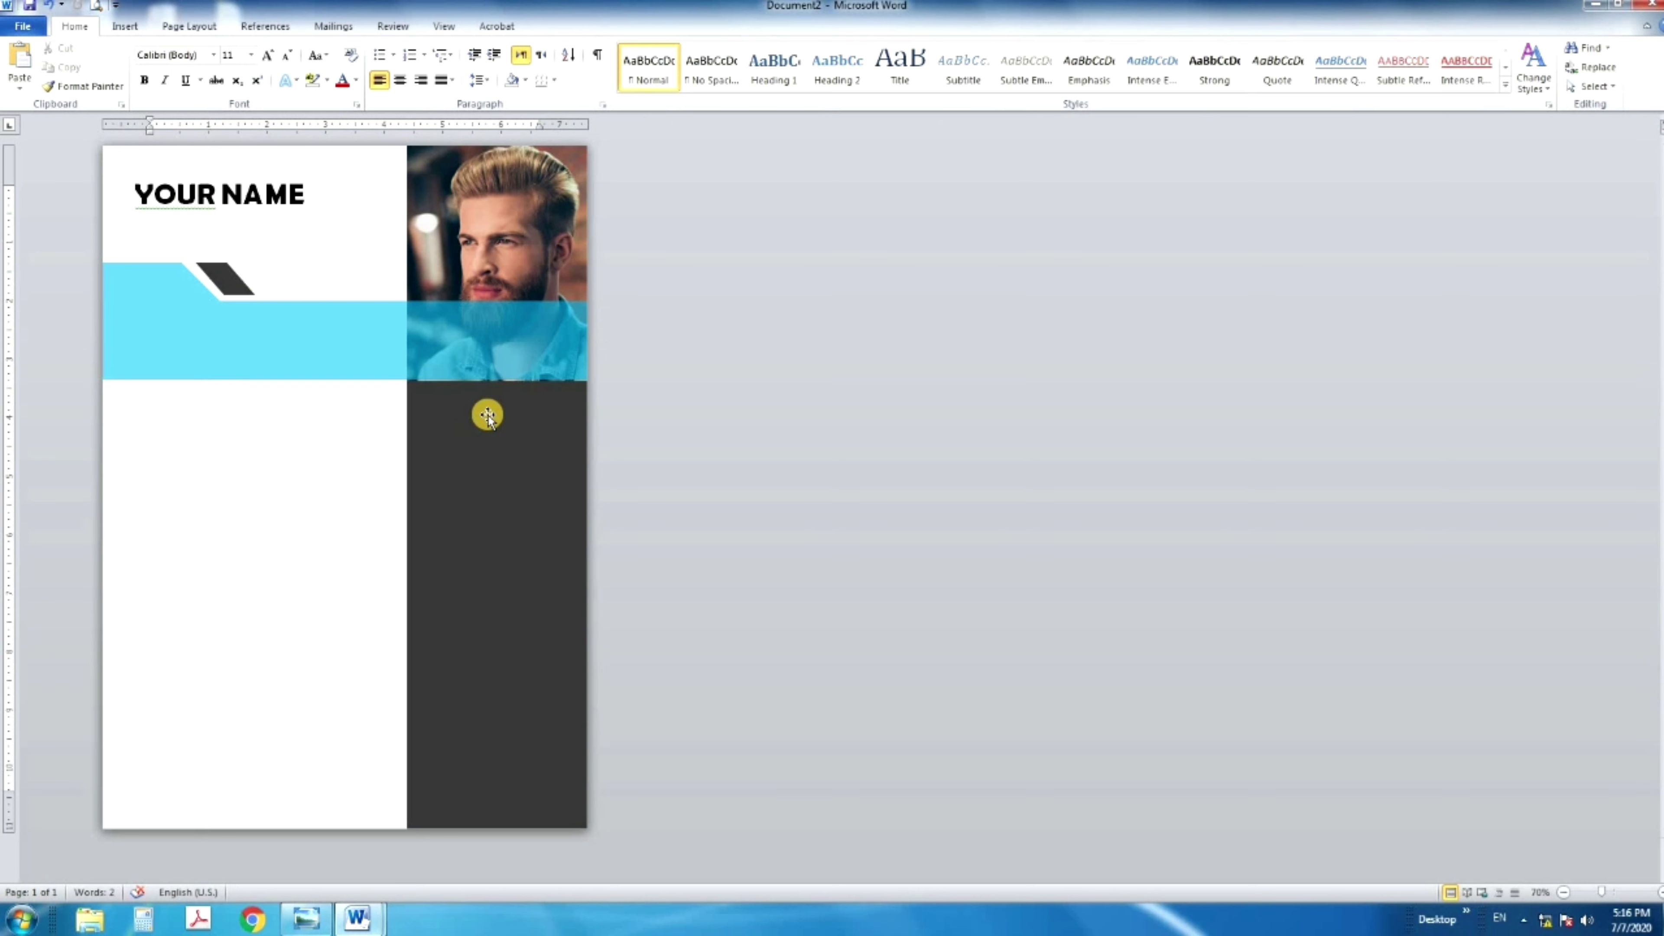
click(217, 195)
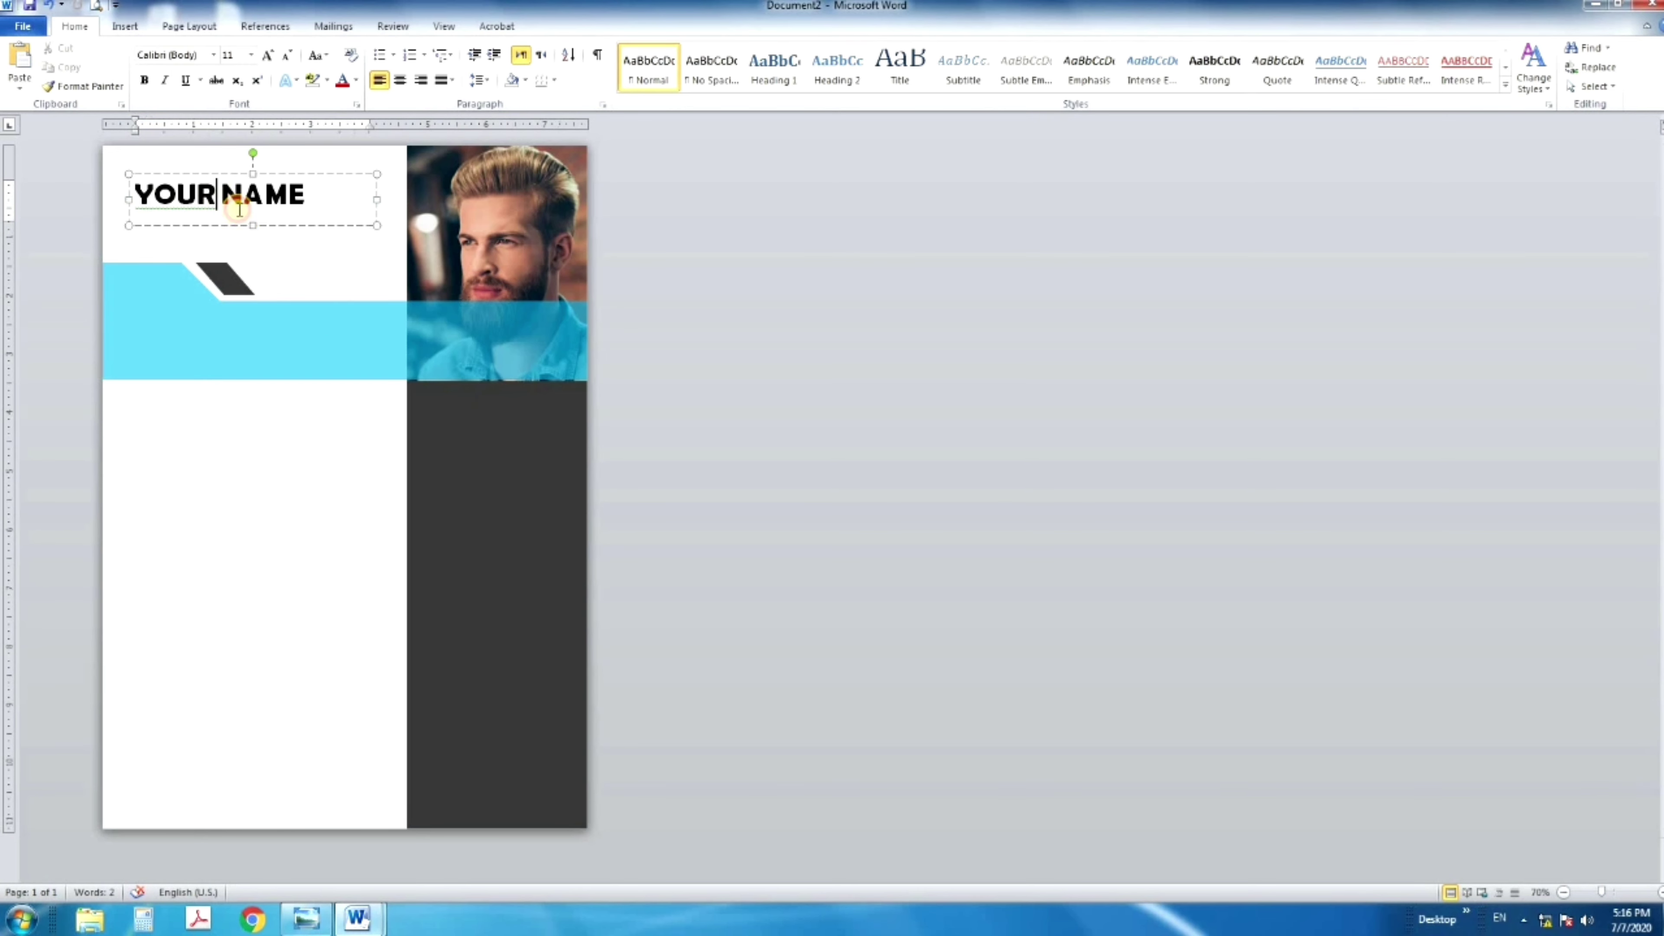
click(229, 431)
click(230, 195)
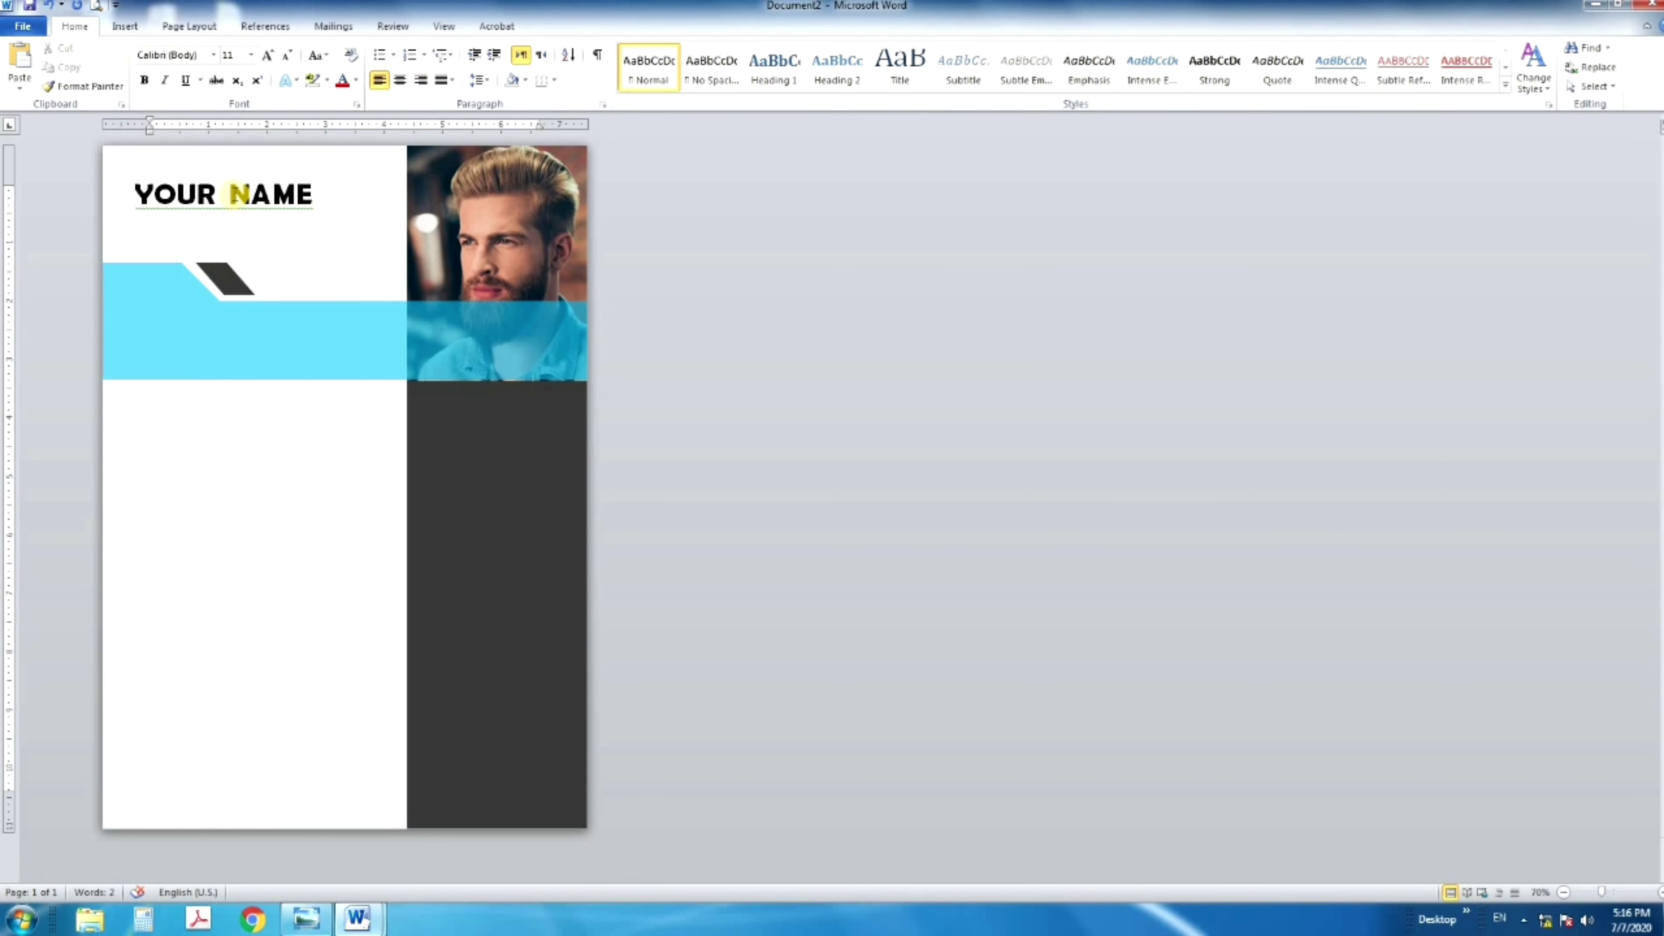
click(249, 487)
click(279, 178)
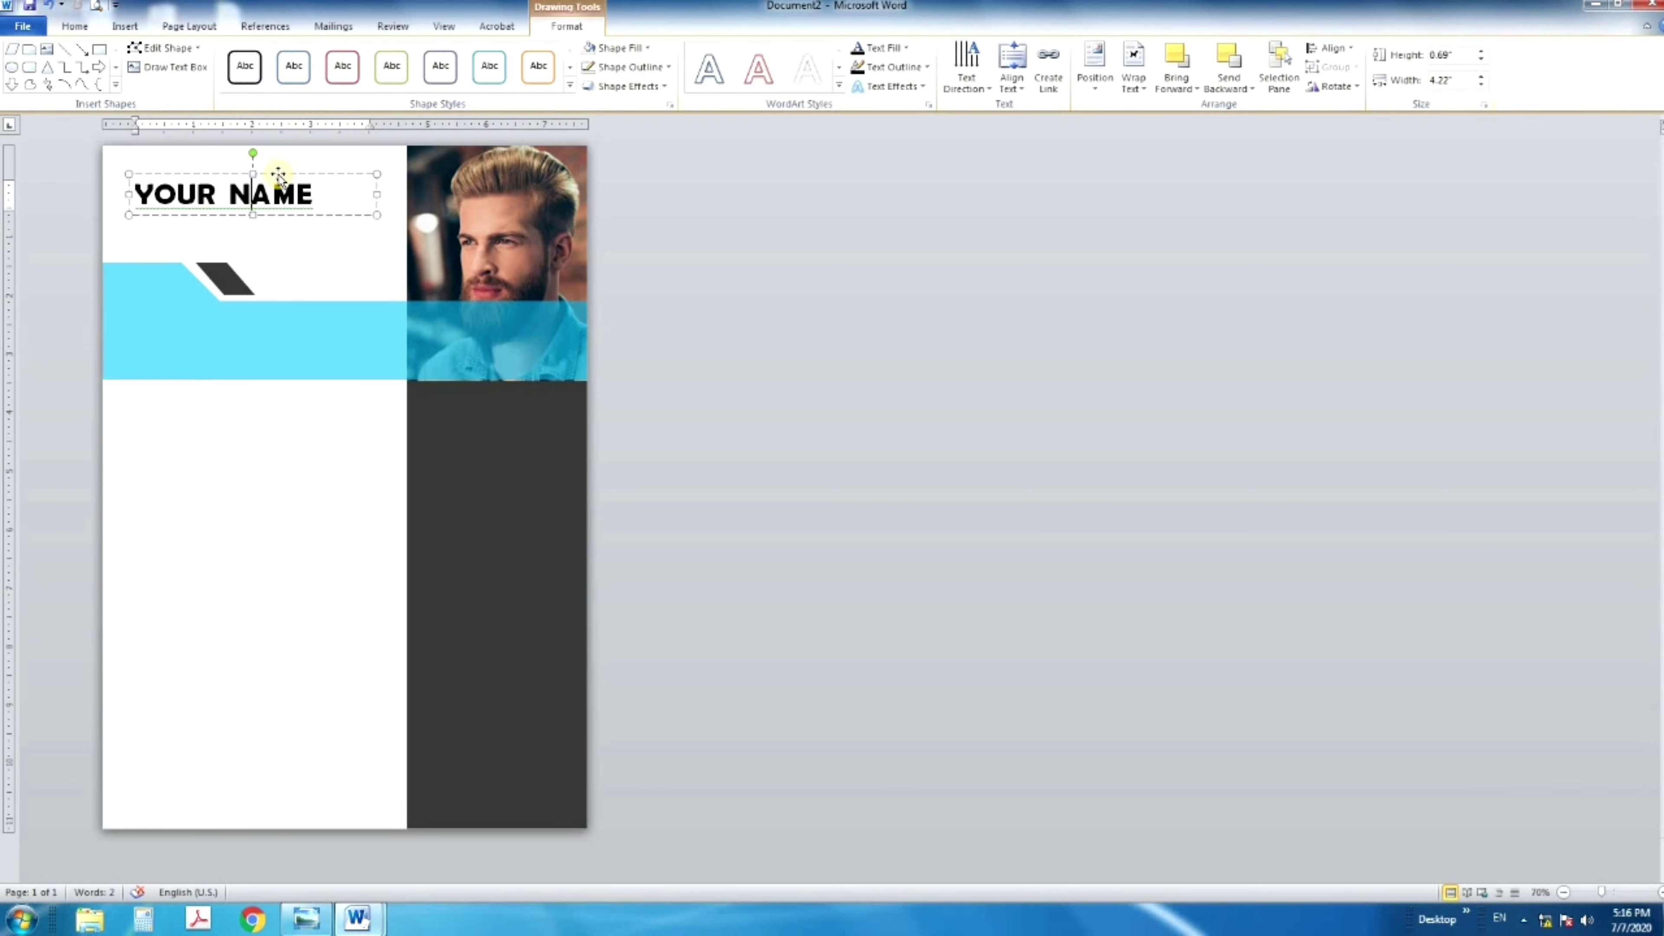
Step: Paste a copy of the name box below the cyan band and retype it as 'Your profession'
key(ctrl+v)
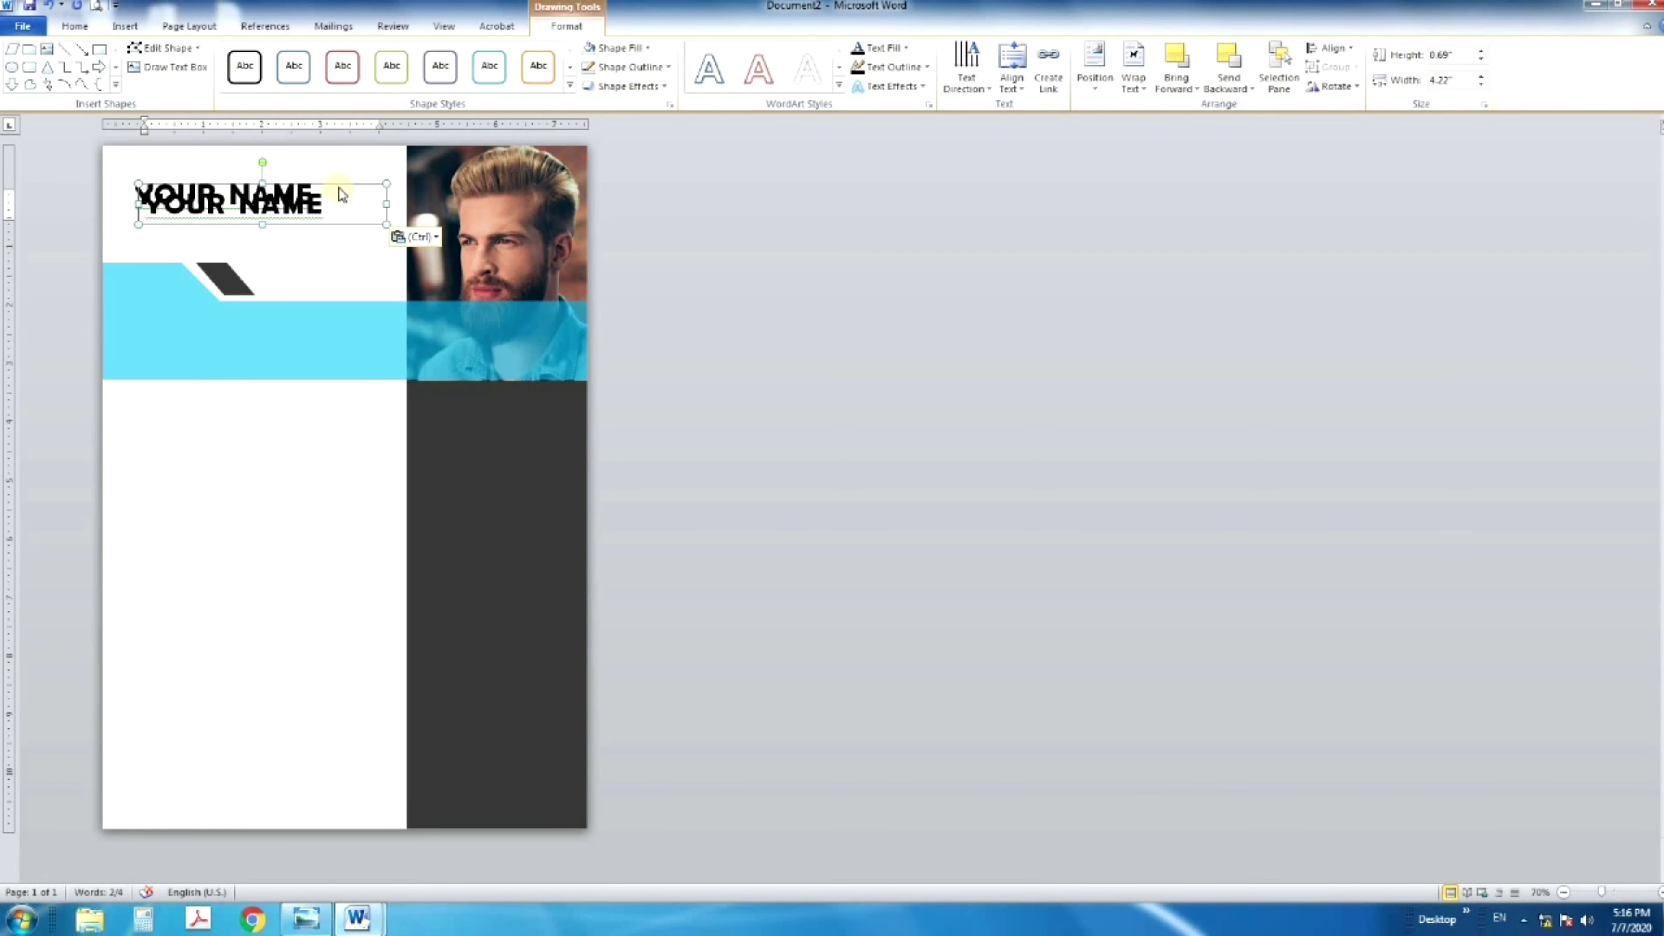
drag(337, 186, 327, 417)
click(270, 432)
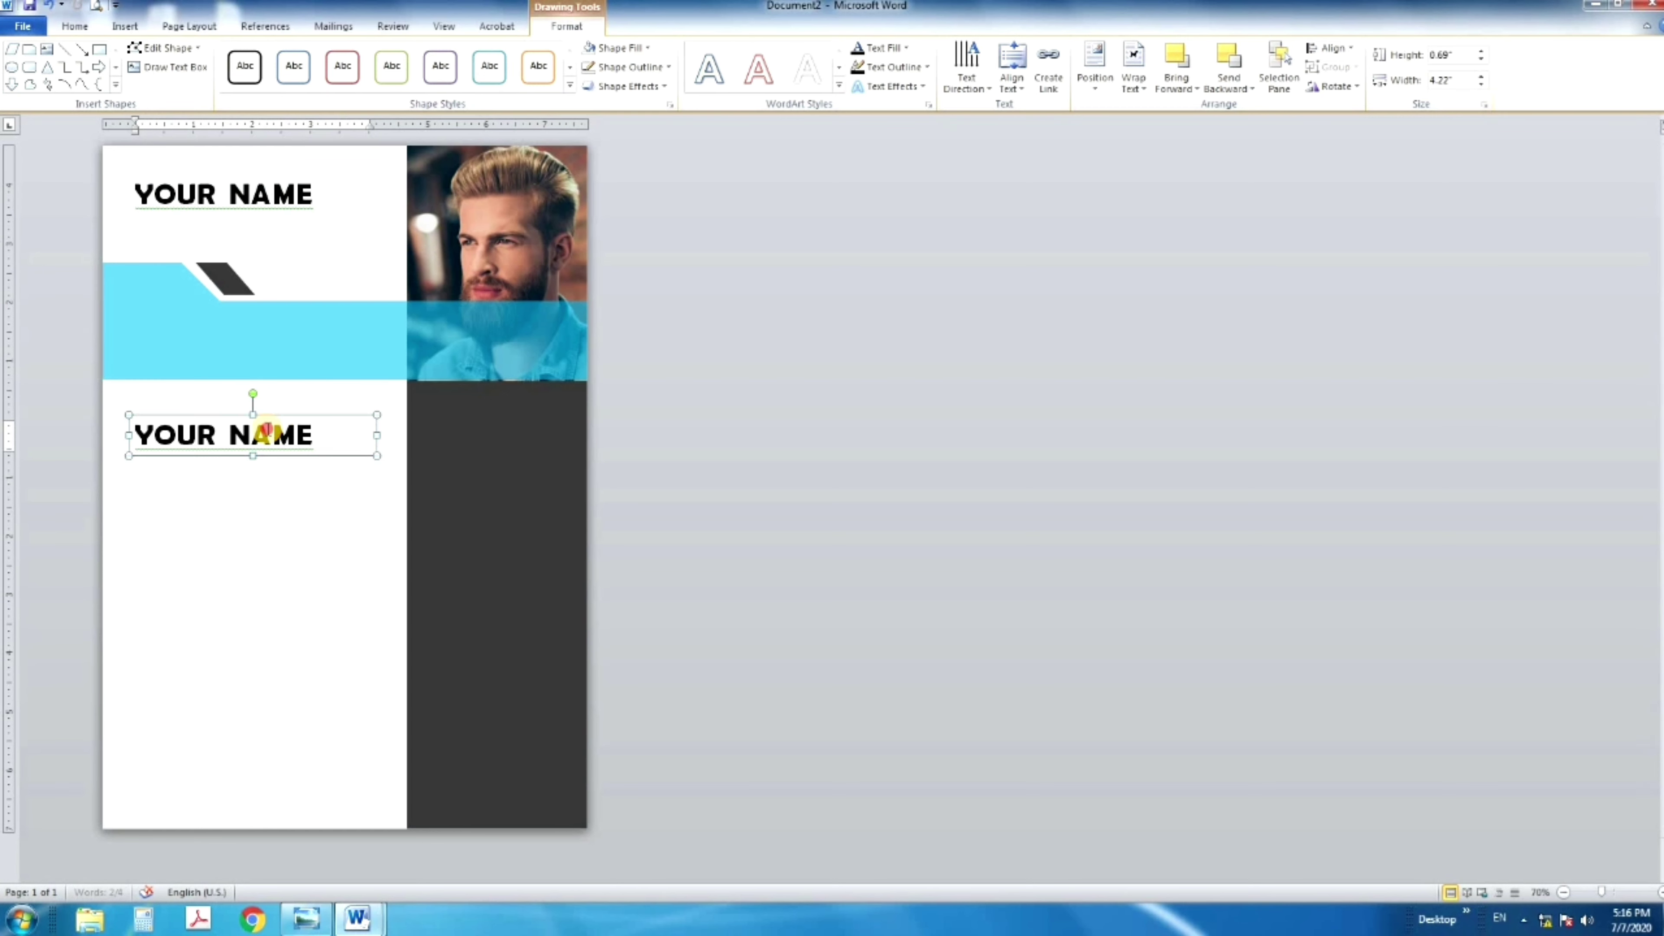
triple_click(305, 434)
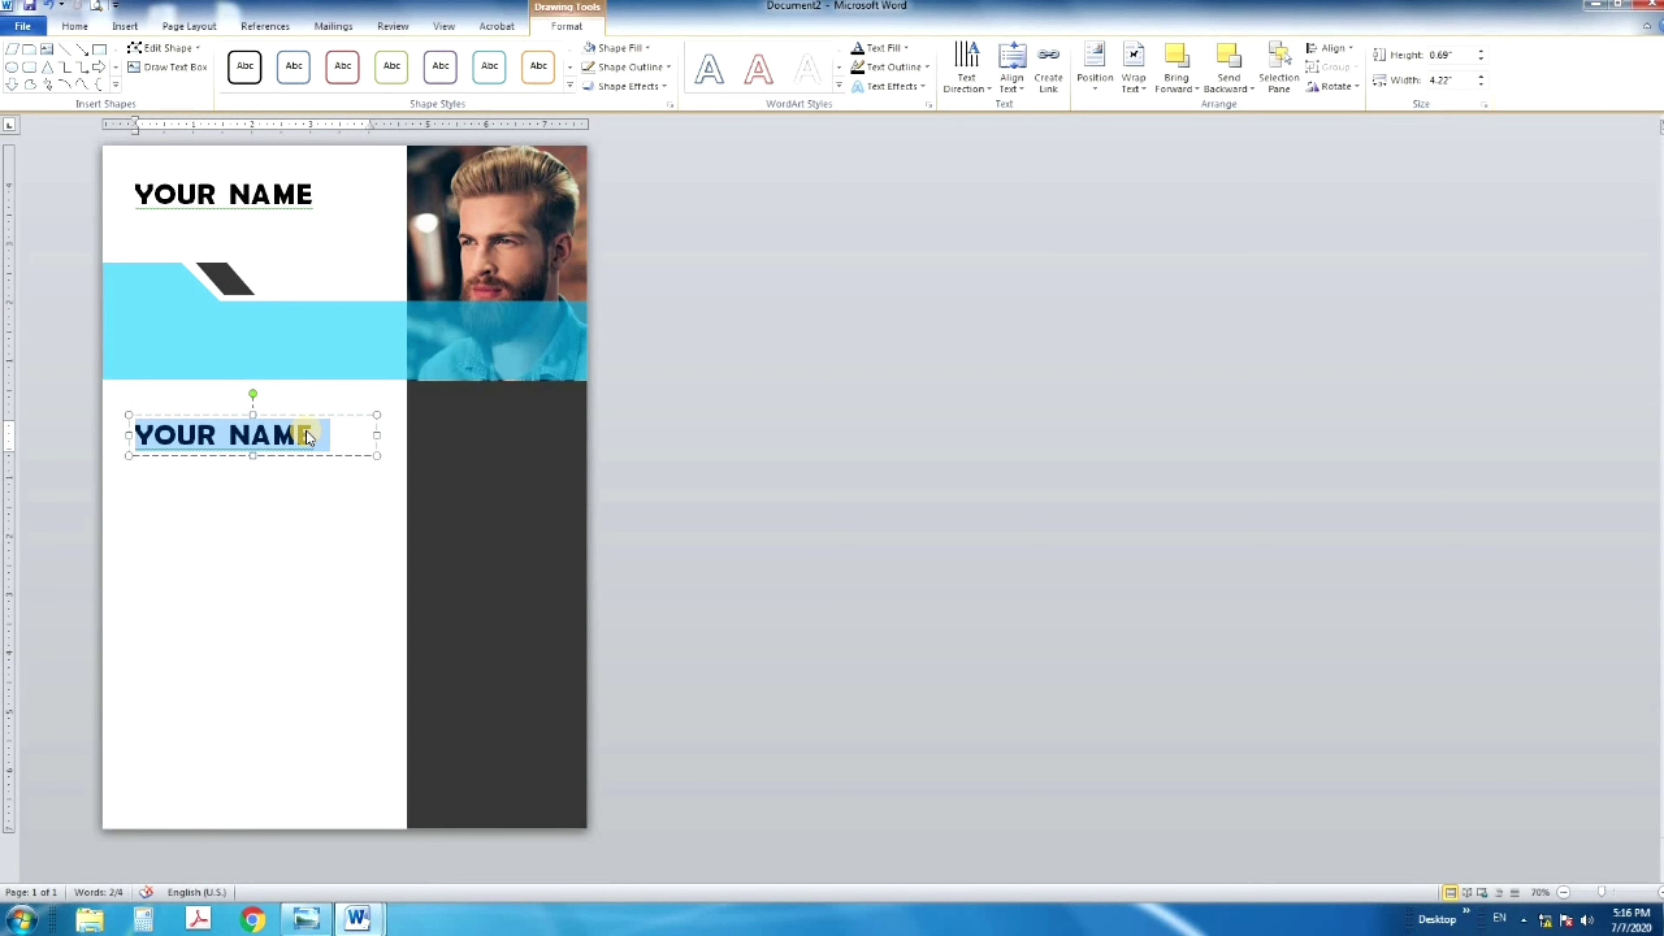
text(y)
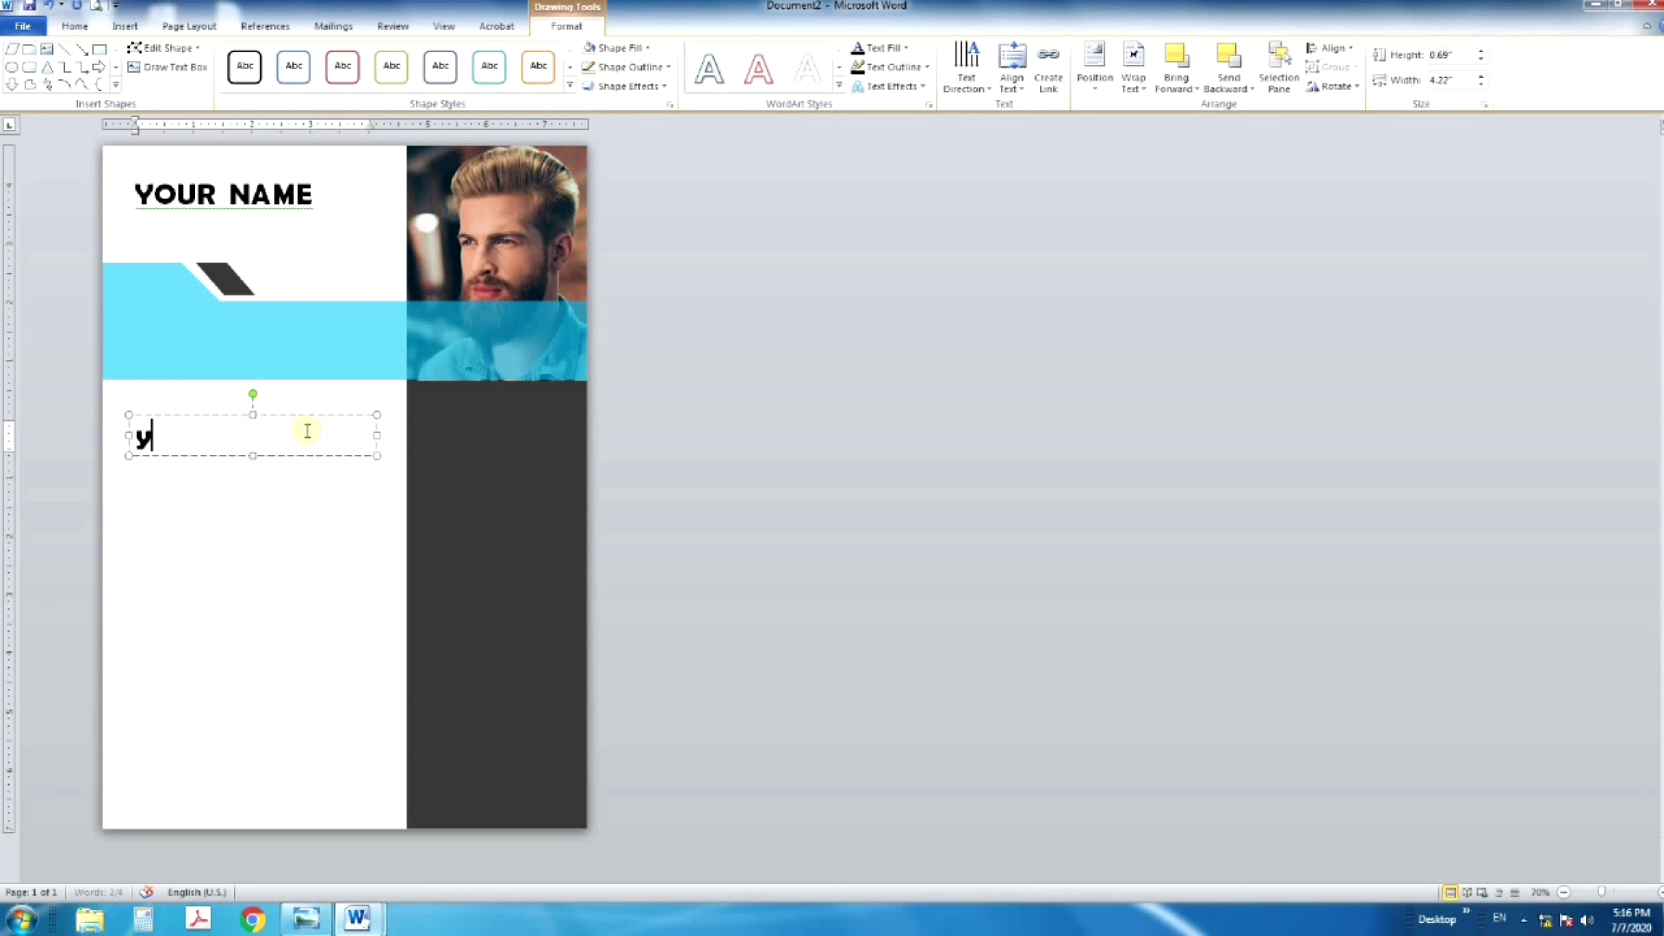
text(r )
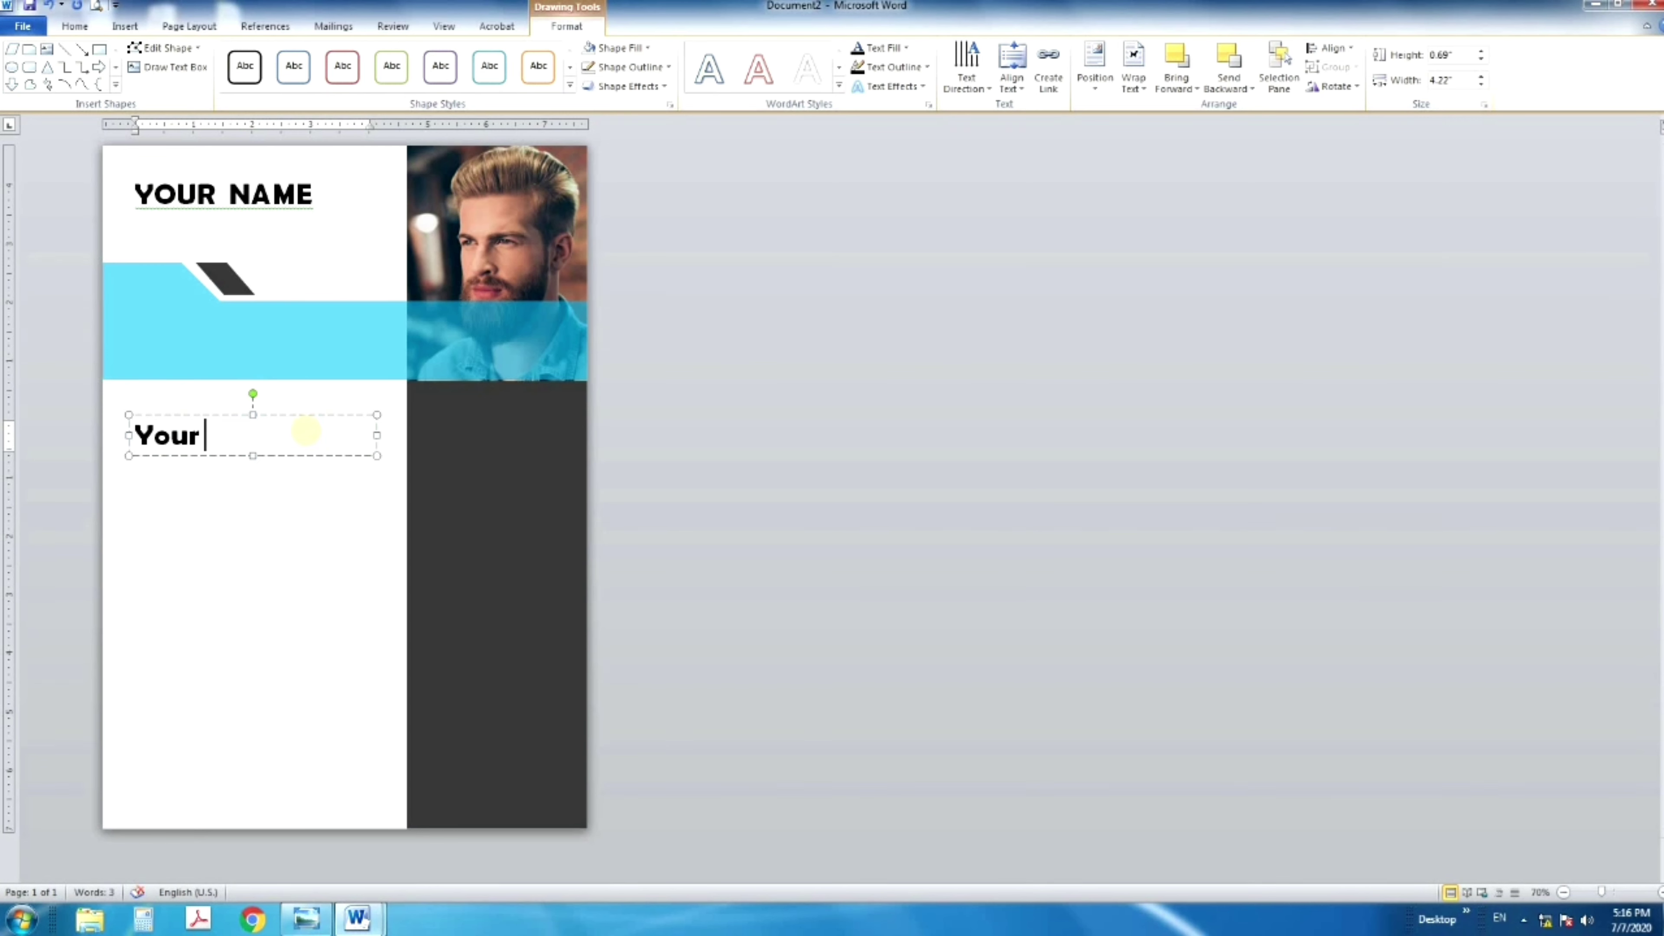
text(ffesion)
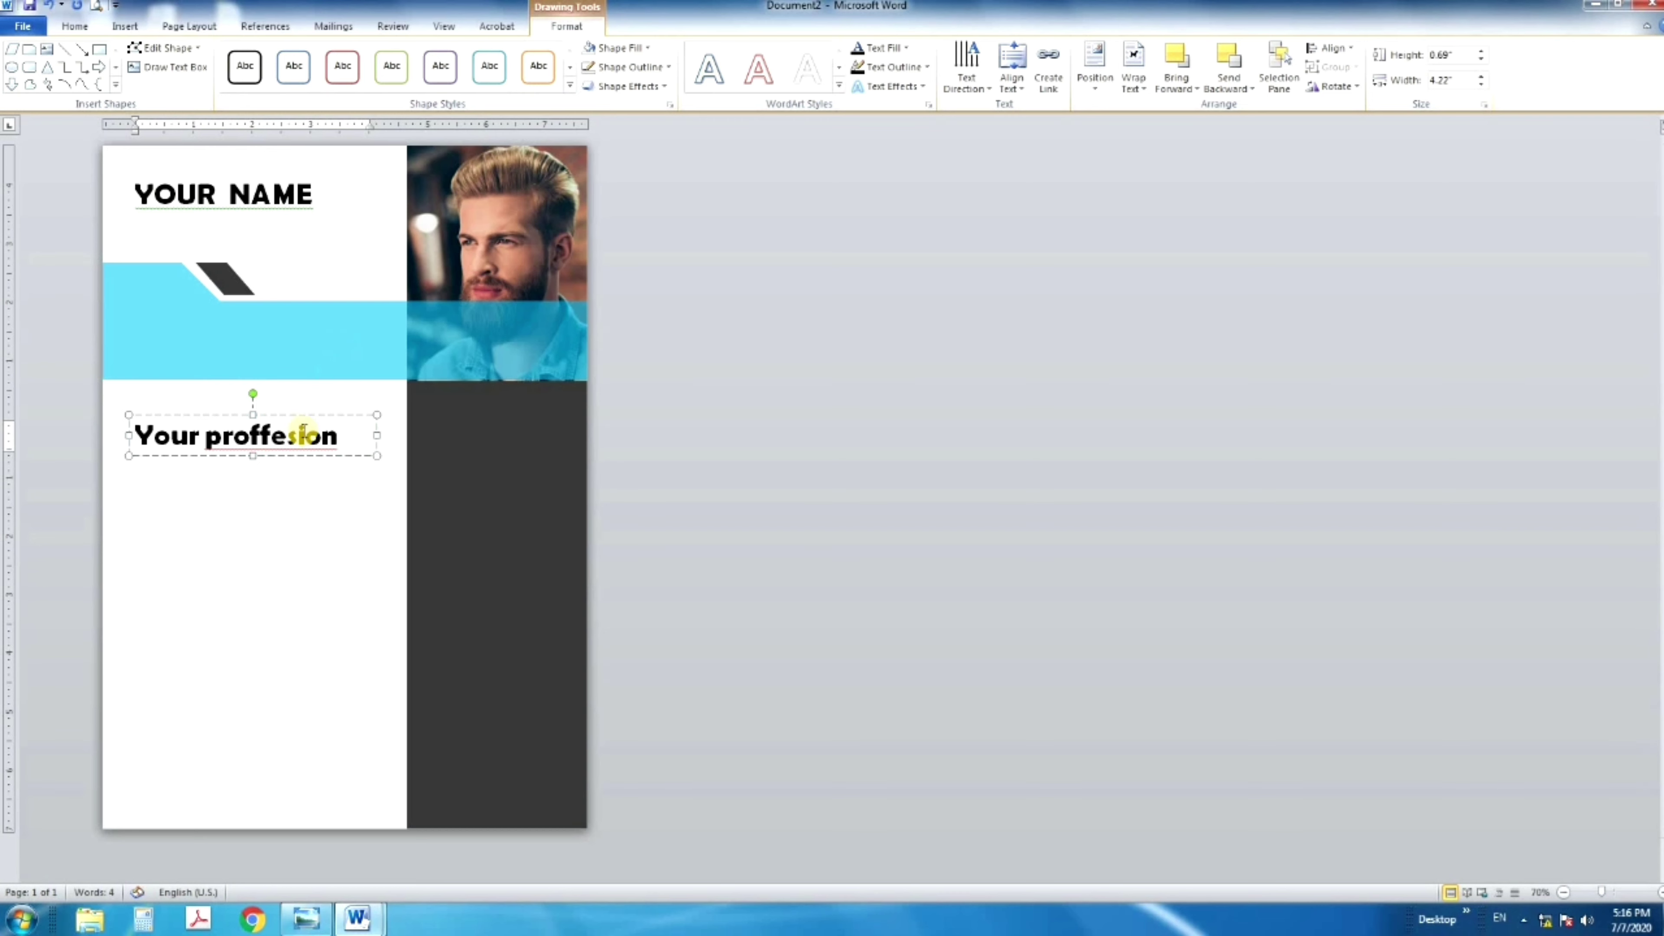
right_click(324, 423)
click(390, 475)
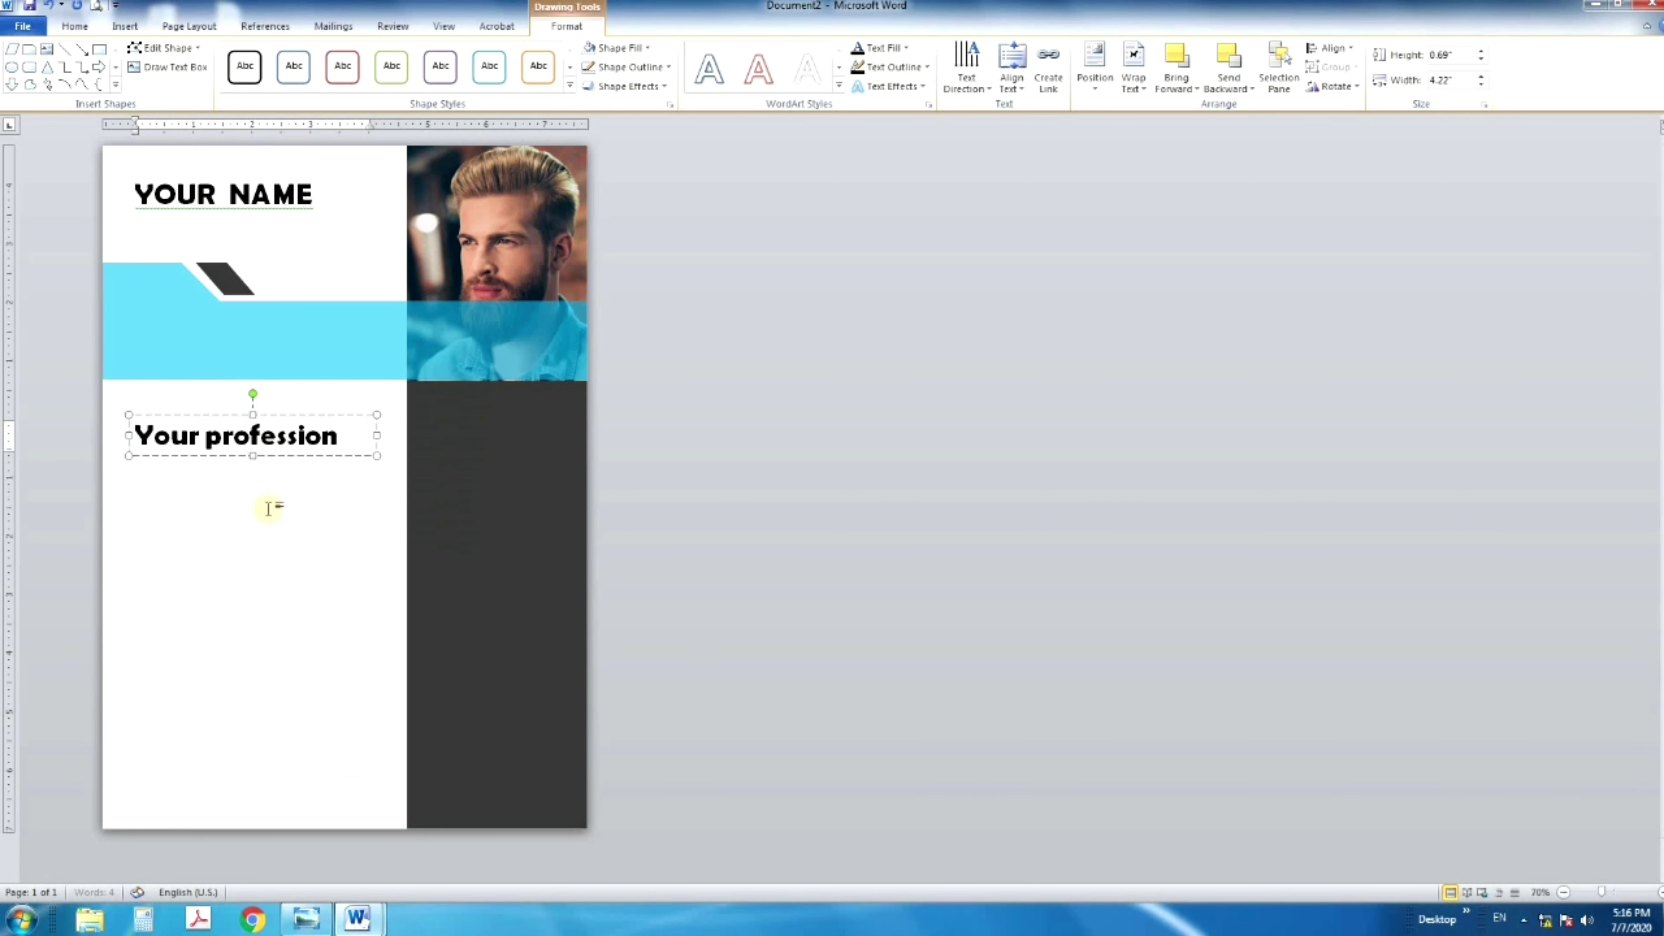
click(251, 435)
Step: Set the subtitle to 16 pt, narrow it, nudge it under the name, and apply Arial Rounded
key(ctrl+a)
click(74, 25)
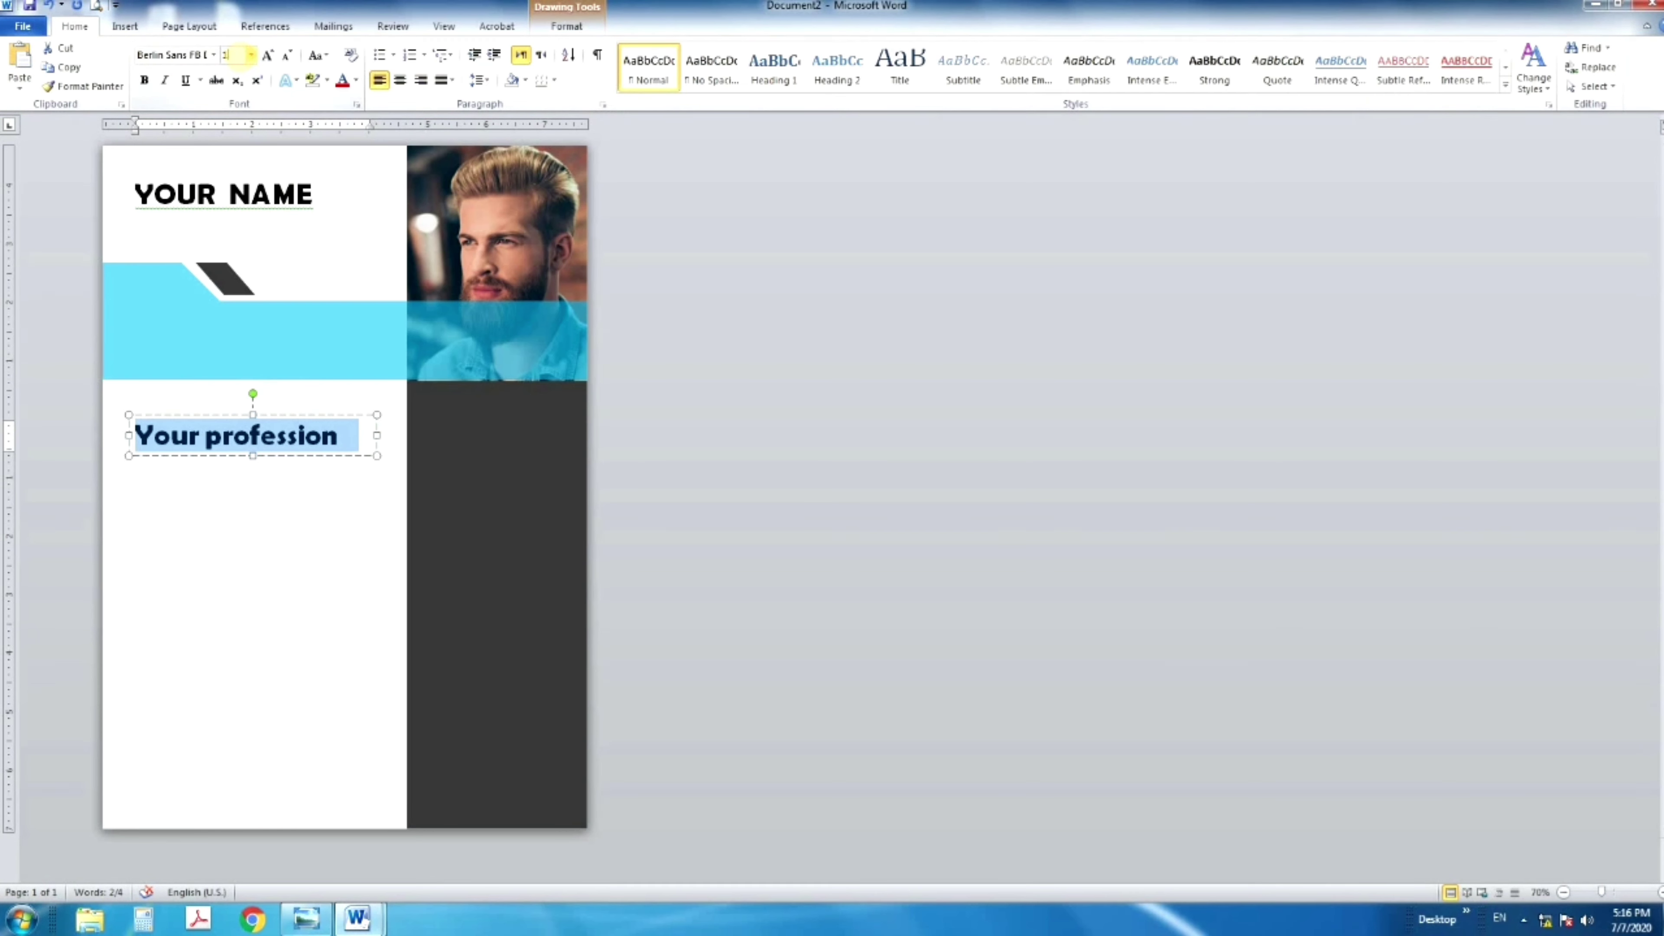
text(6)
key(Return)
click(190, 427)
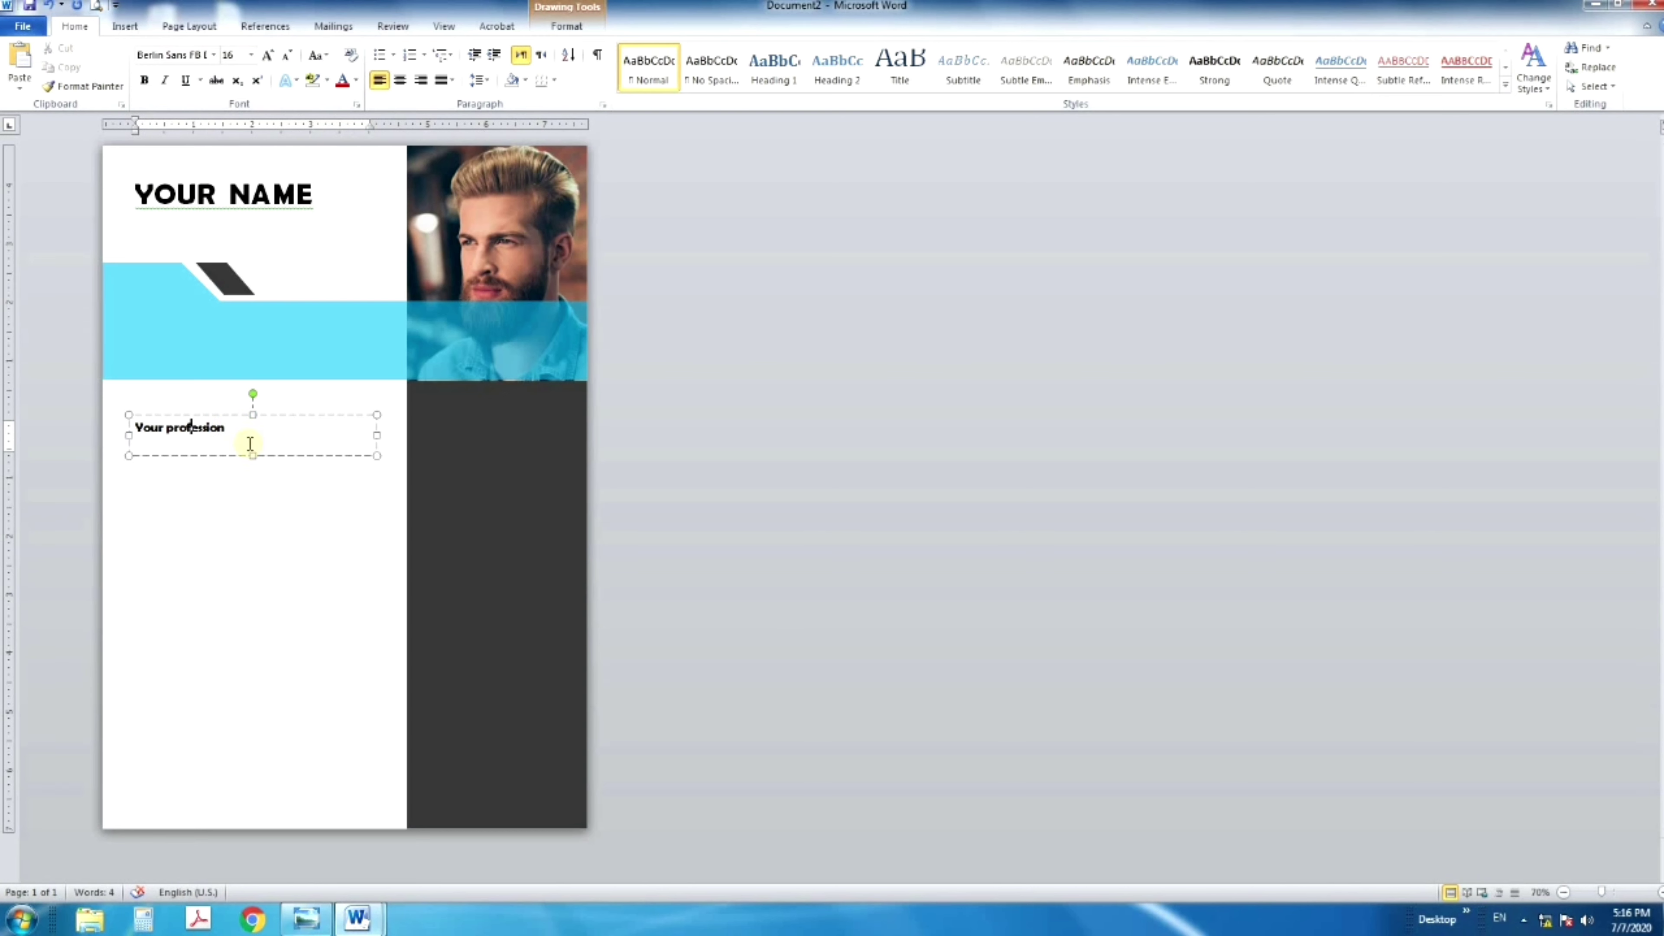
mouse_move(377, 435)
mouse_down()
mouse_move(224, 442)
mouse_move(198, 212)
mouse_up()
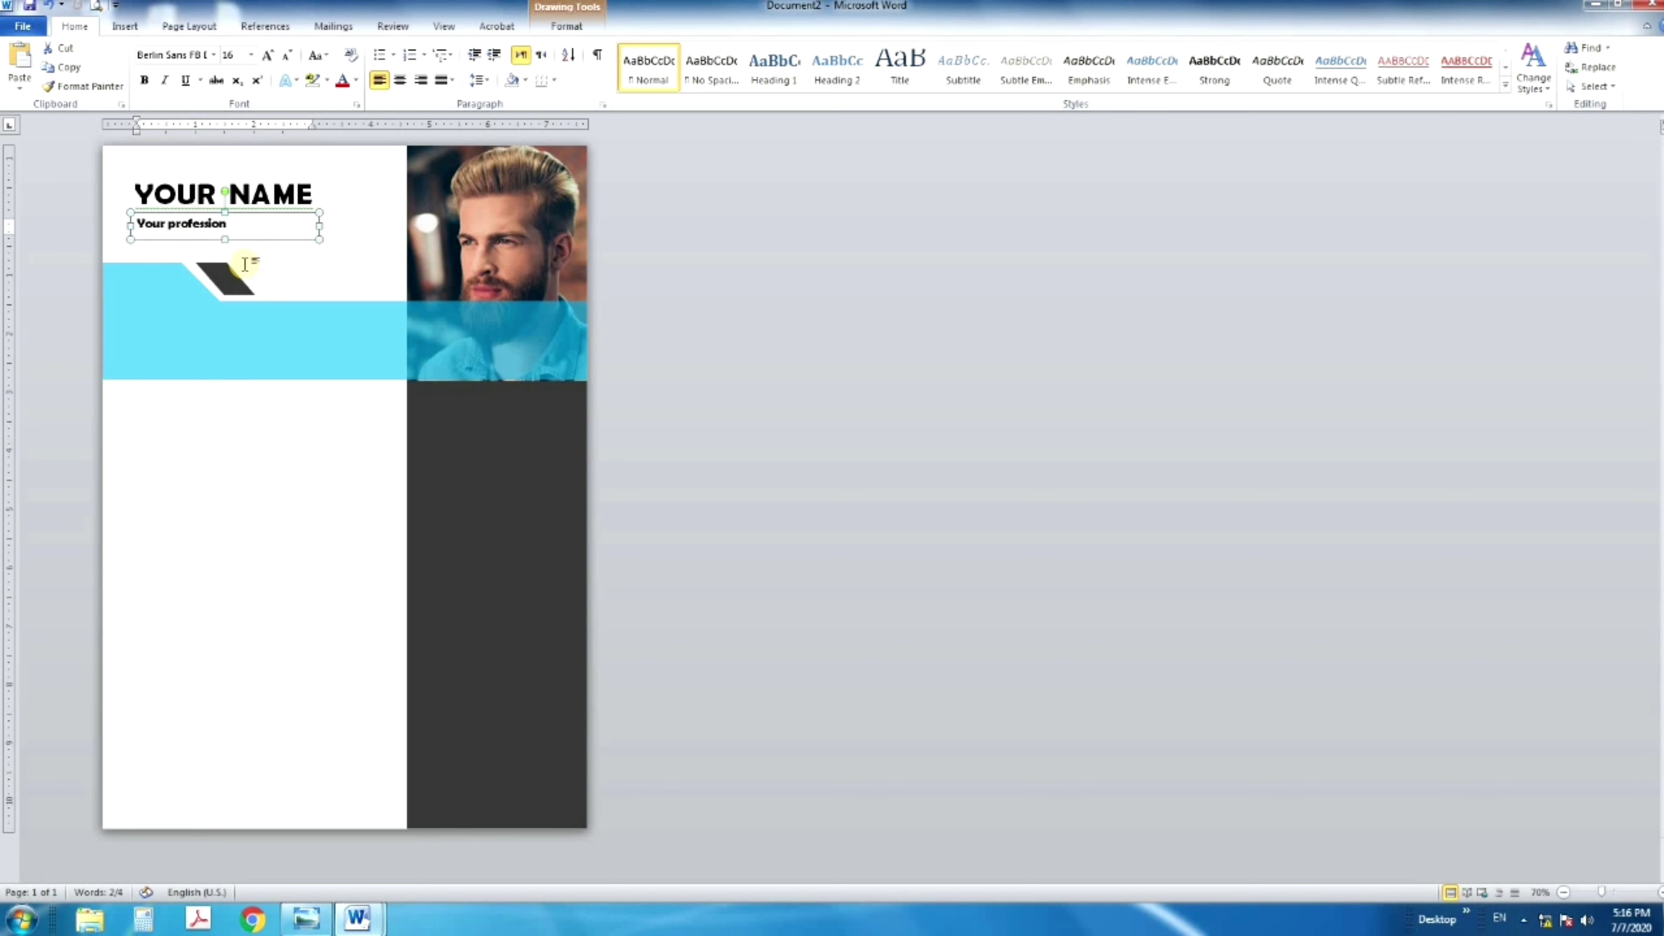
key(Up)
key(Up)
key(Up)
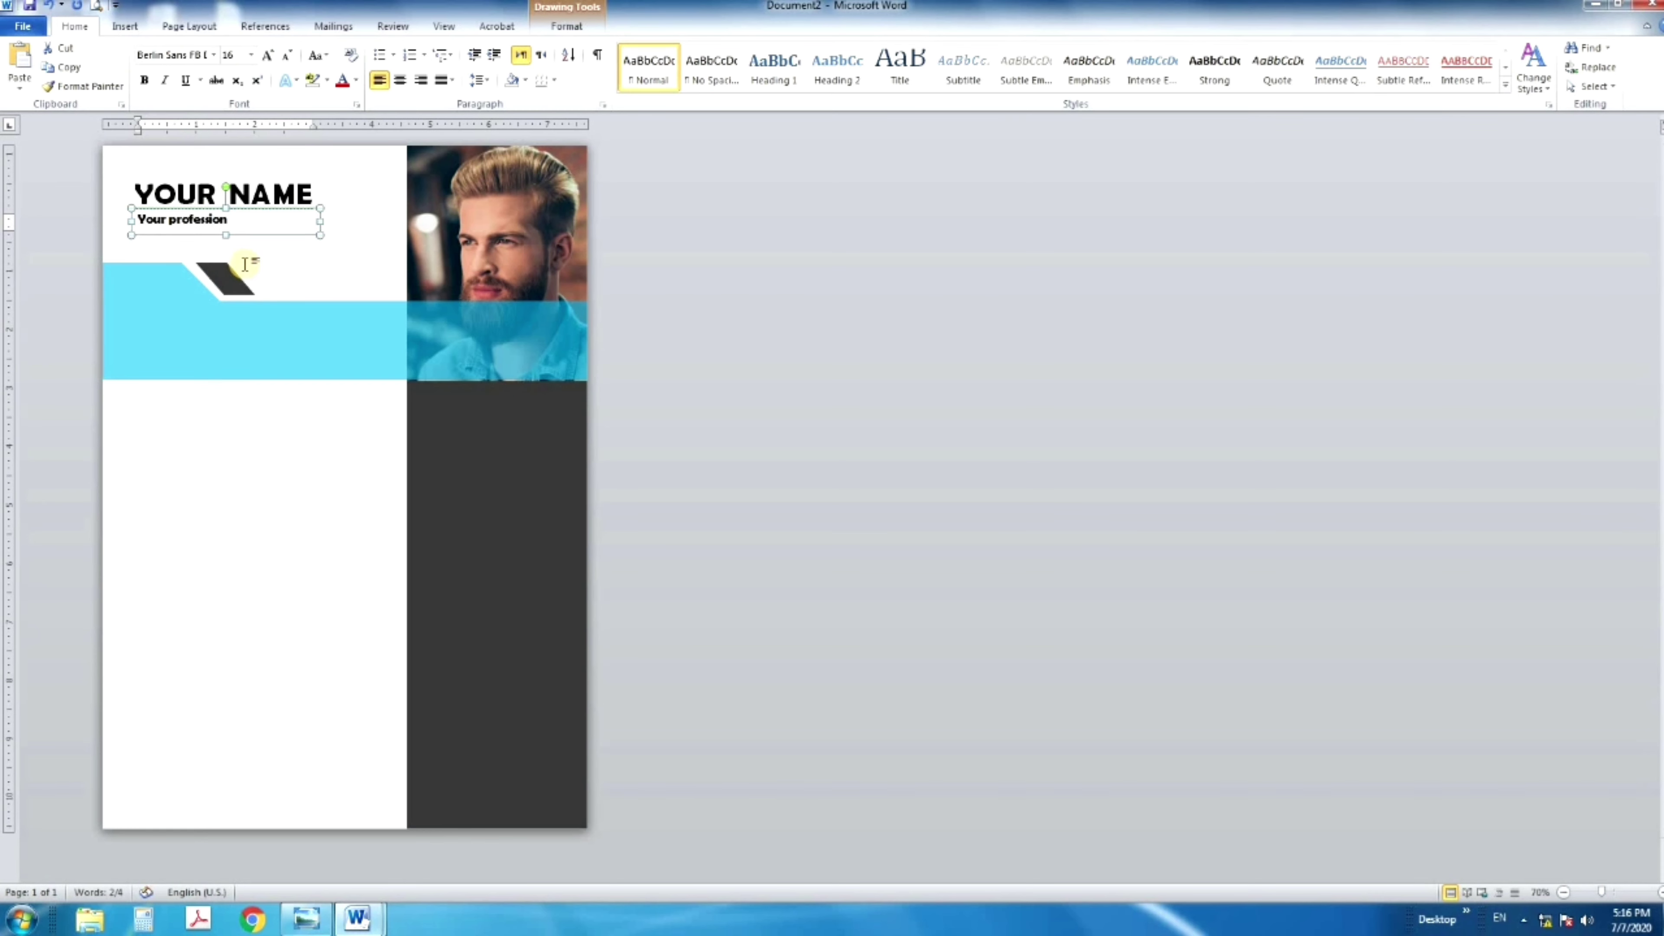
key(Up)
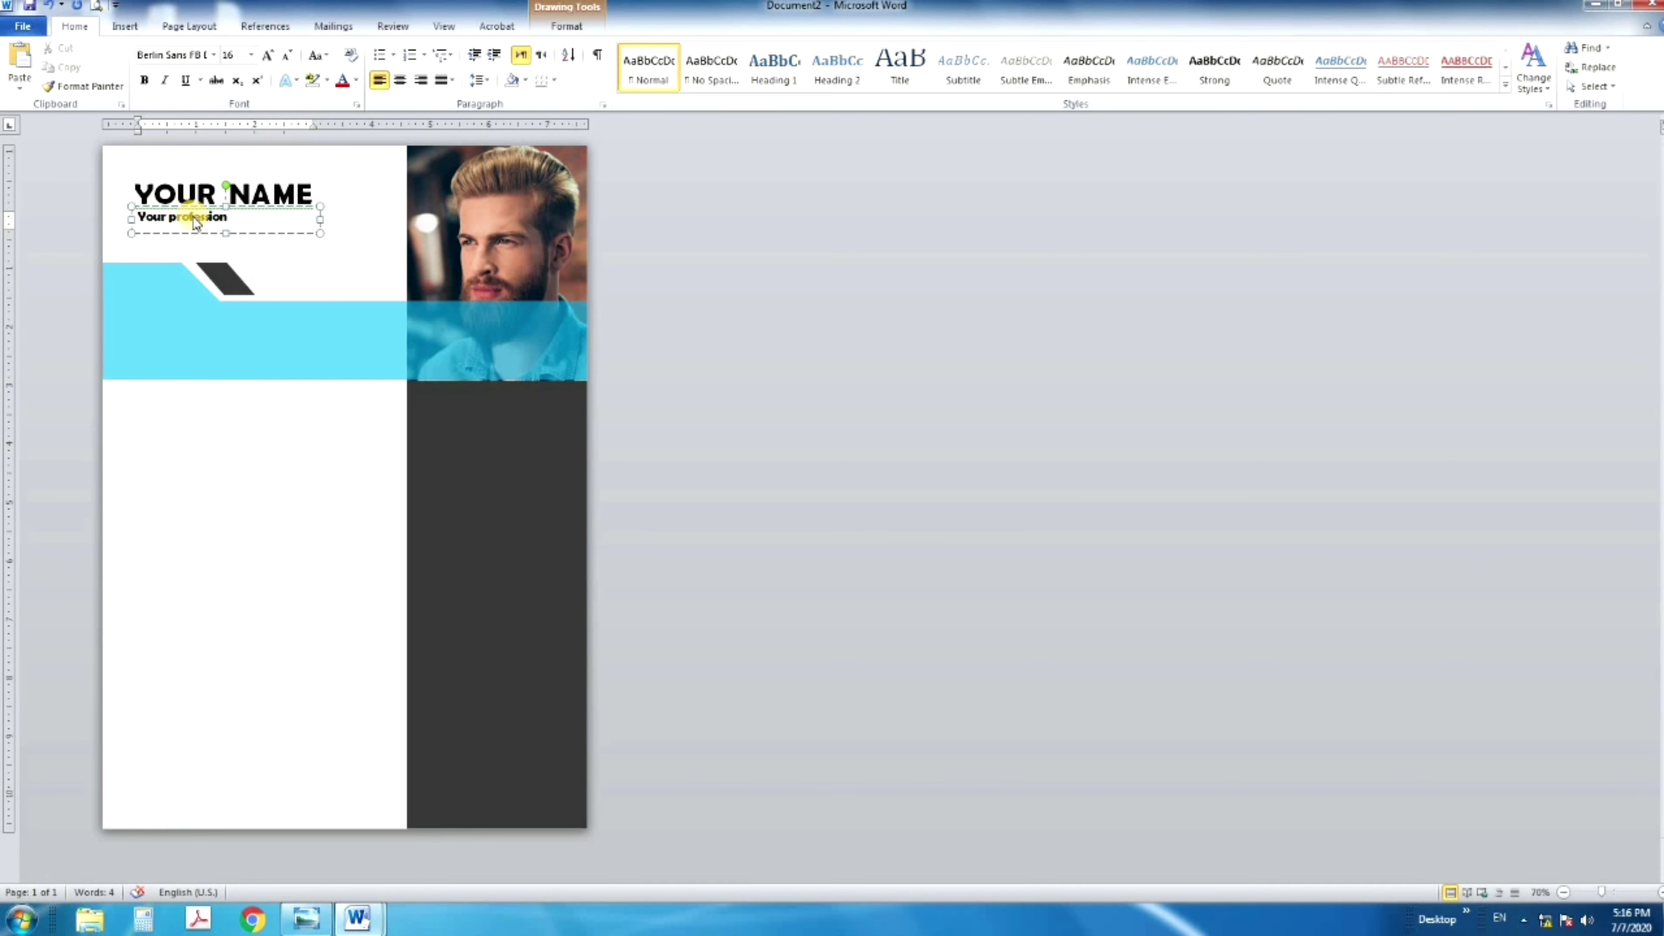
triple_click(195, 220)
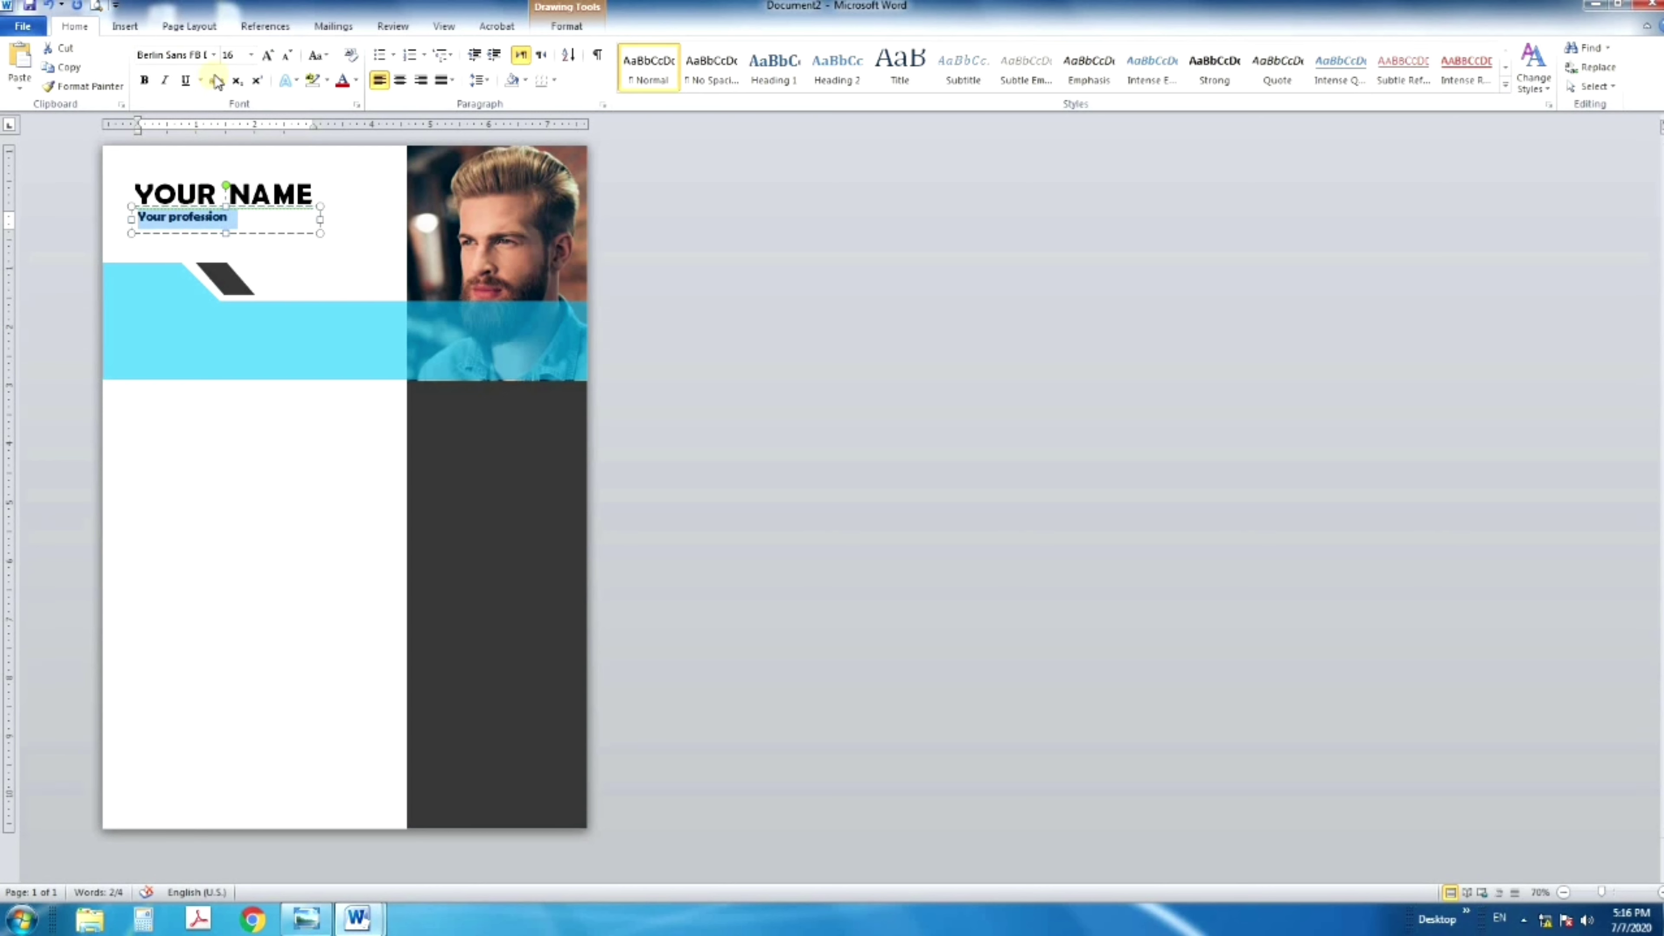
click(204, 232)
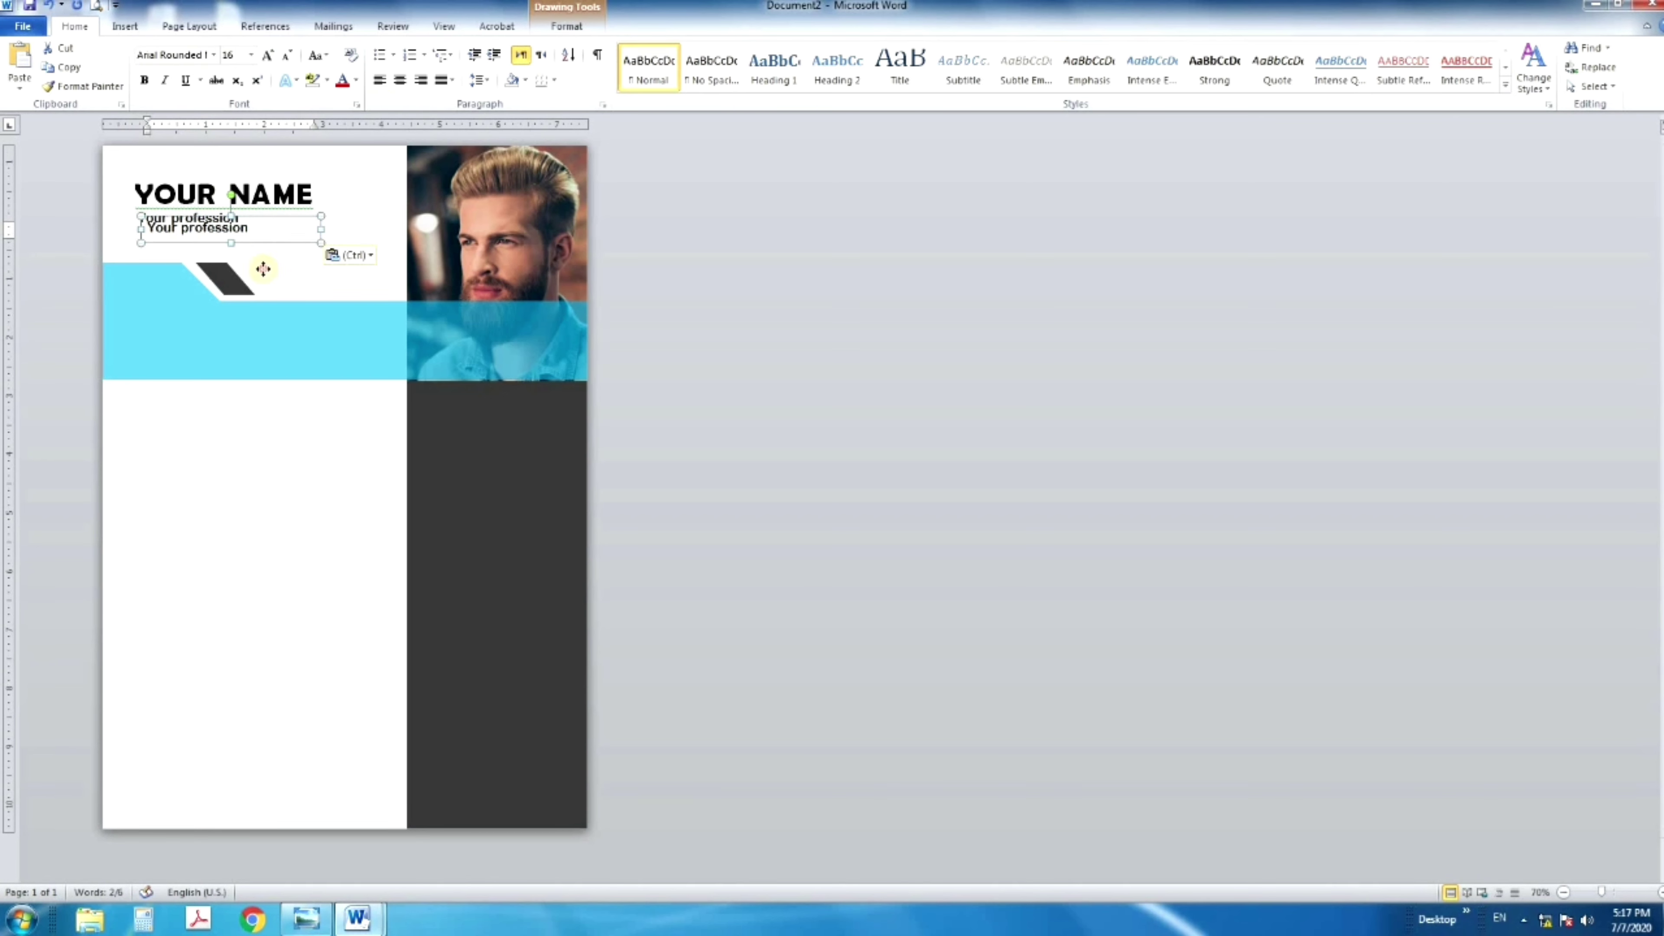
Step: Make a PROFILE copy of the subtitle, narrow it, and place it in the cyan band
mouse_move(248, 233)
mouse_down()
mouse_move(249, 499)
mouse_move(102, 489)
mouse_up()
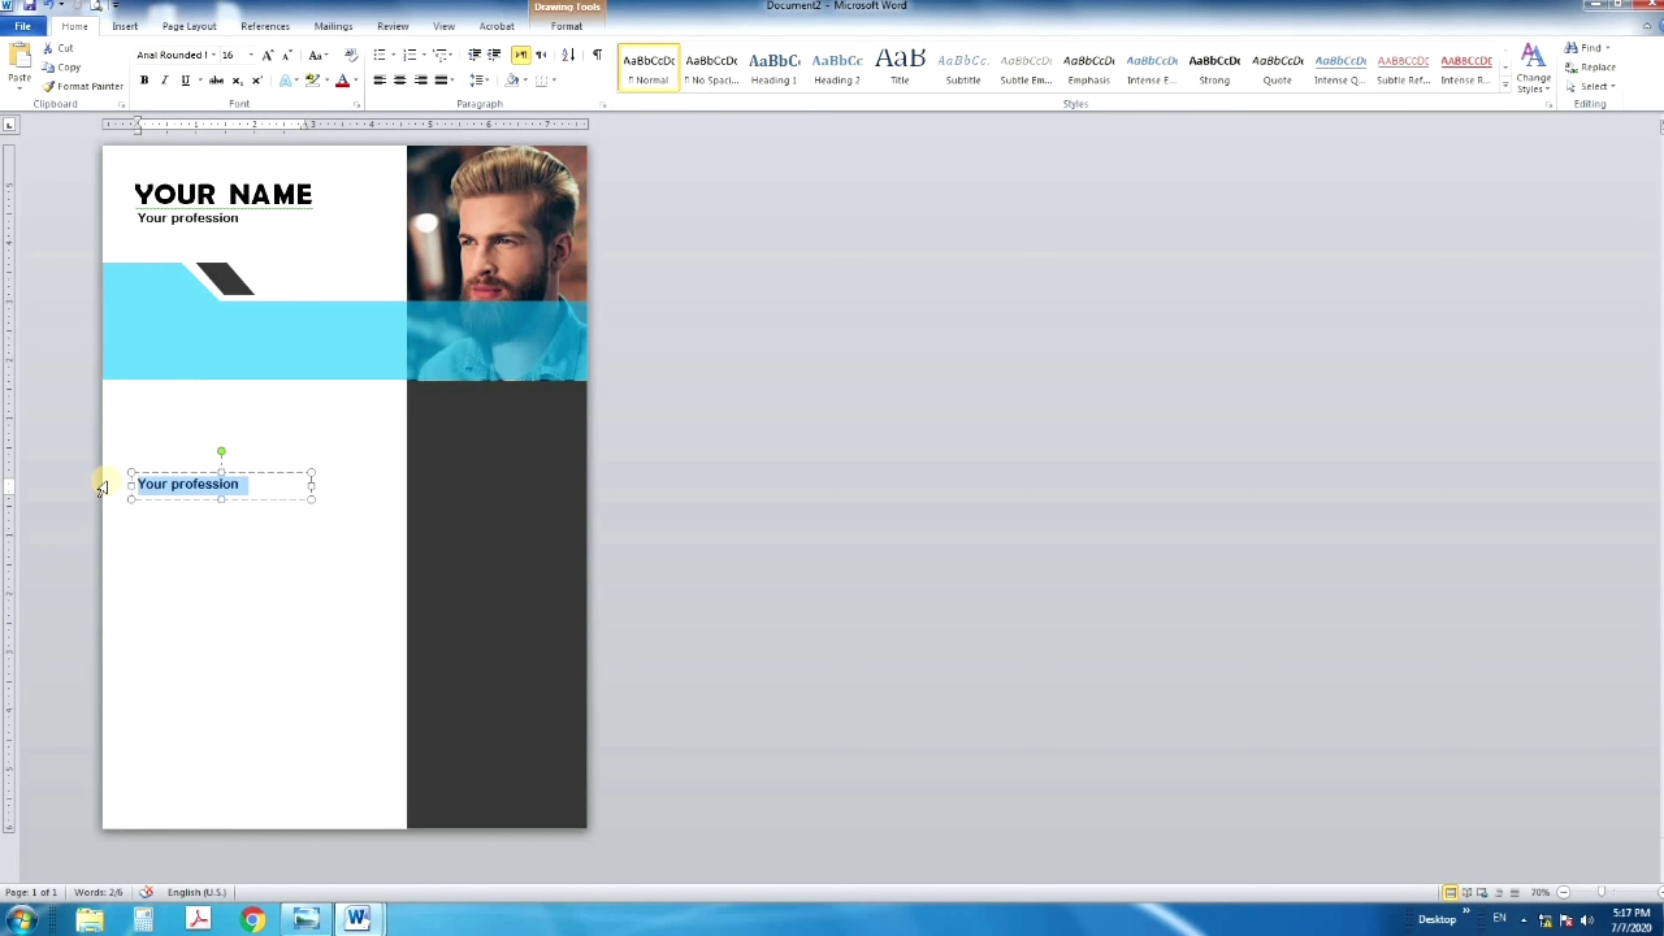
text(PROFILE)
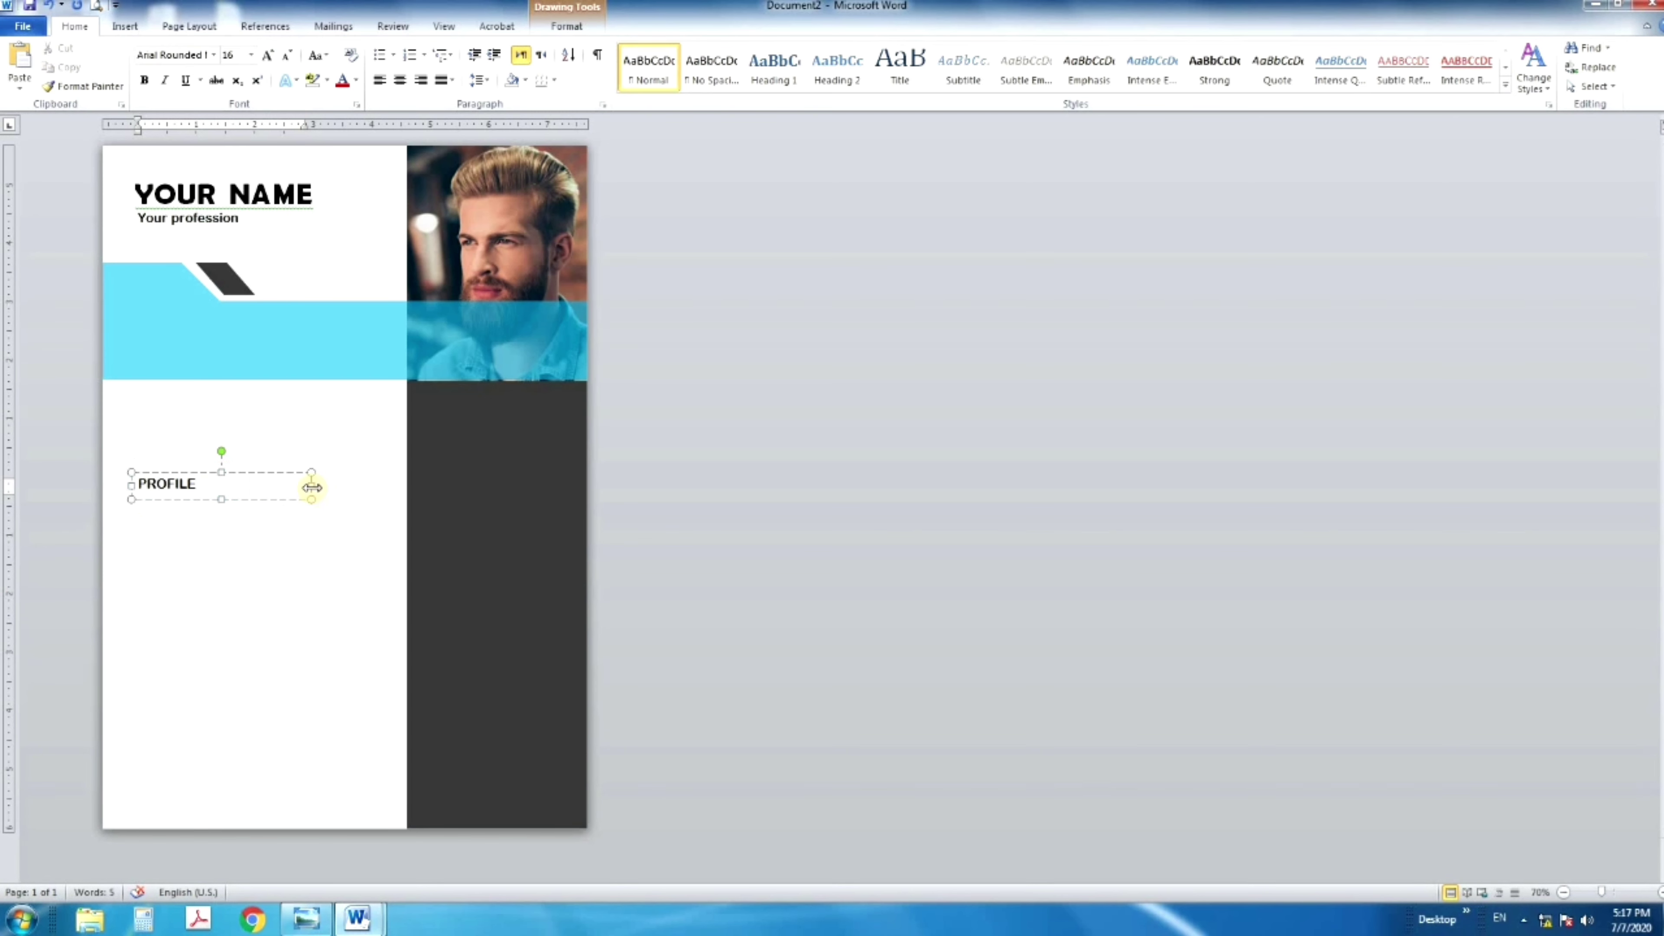
drag(312, 487, 209, 486)
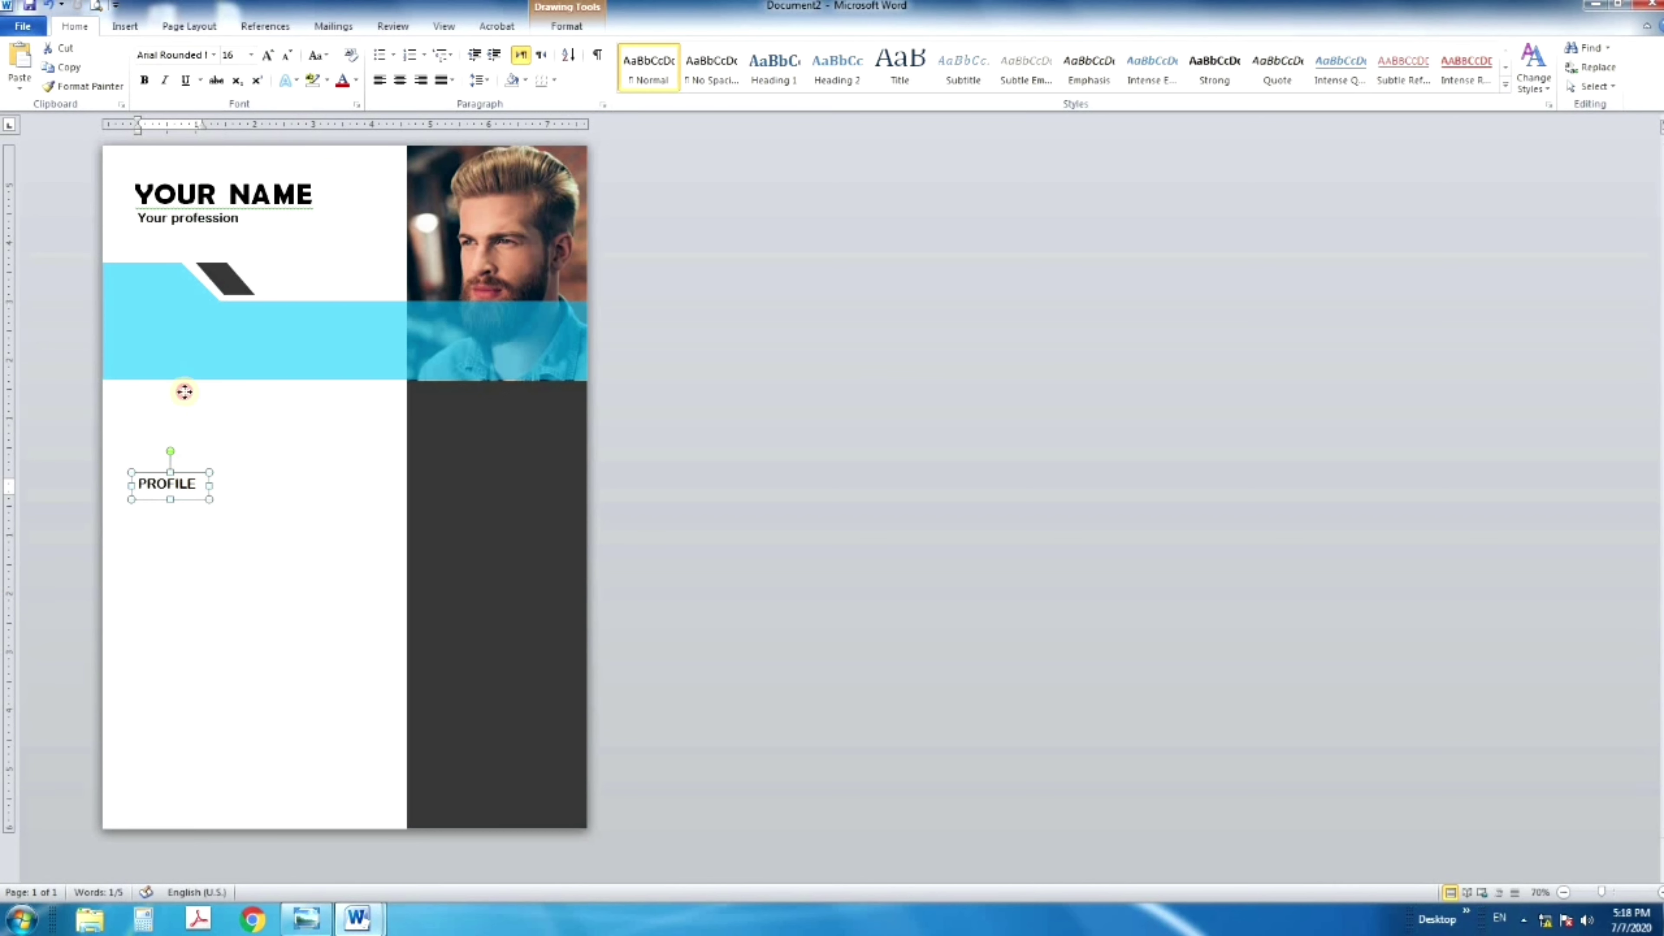
mouse_move(184, 391)
mouse_down()
mouse_move(154, 288)
mouse_move(169, 281)
mouse_move(118, 286)
mouse_up()
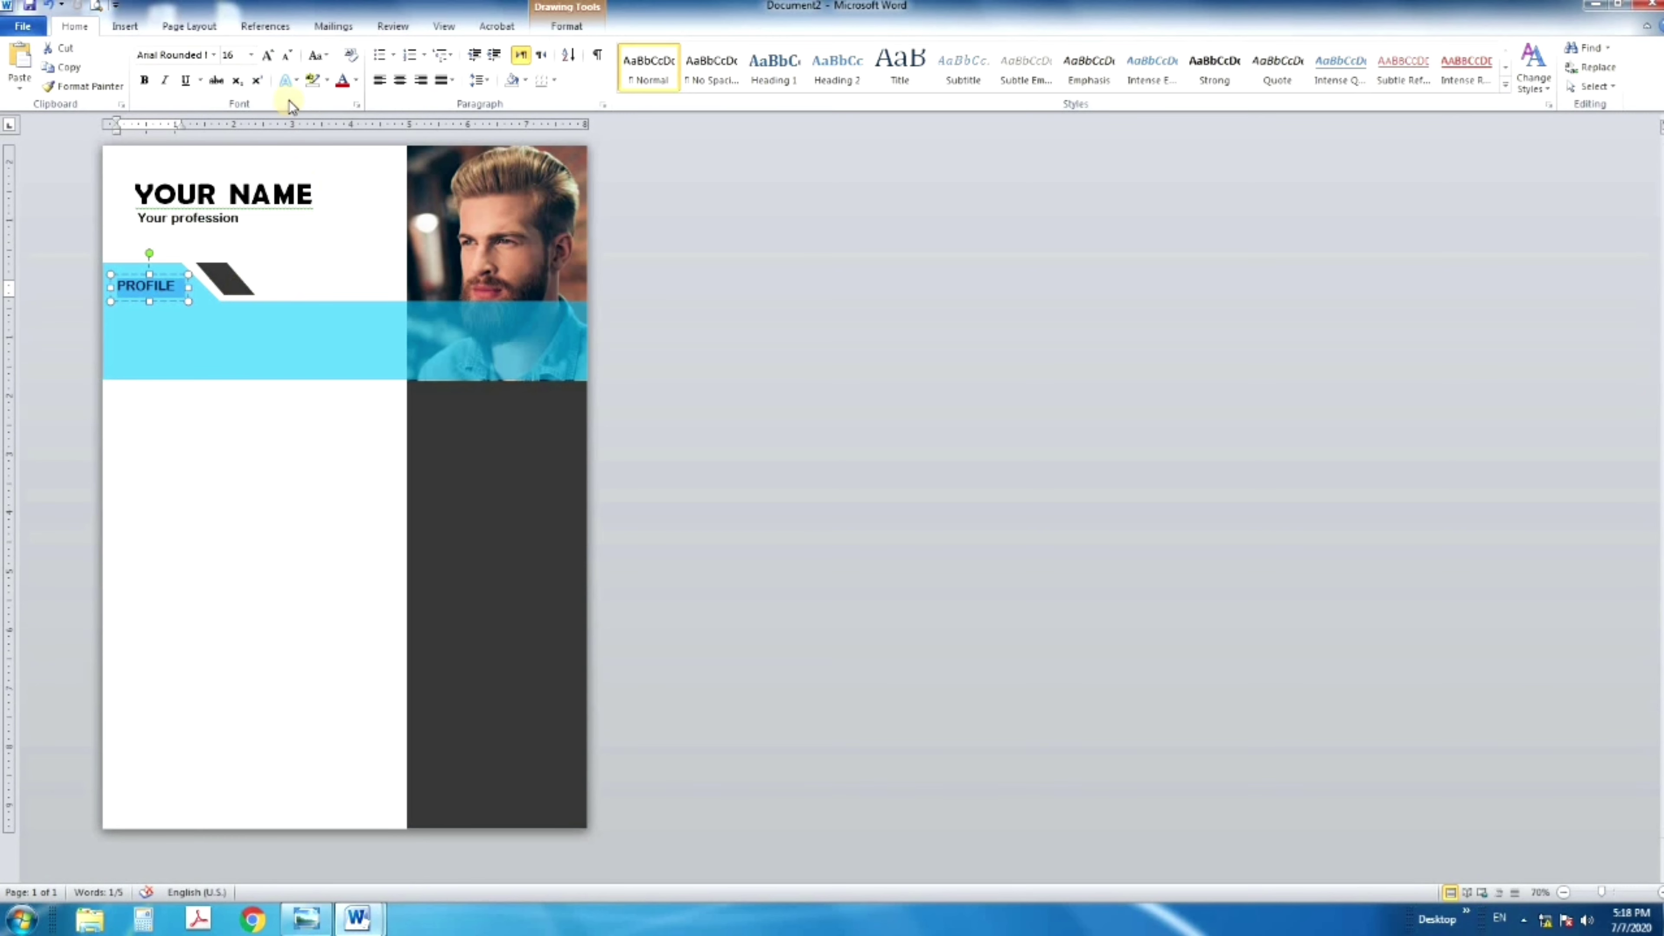
Step: Make the PROFILE text white, bold Century Gothic
click(356, 81)
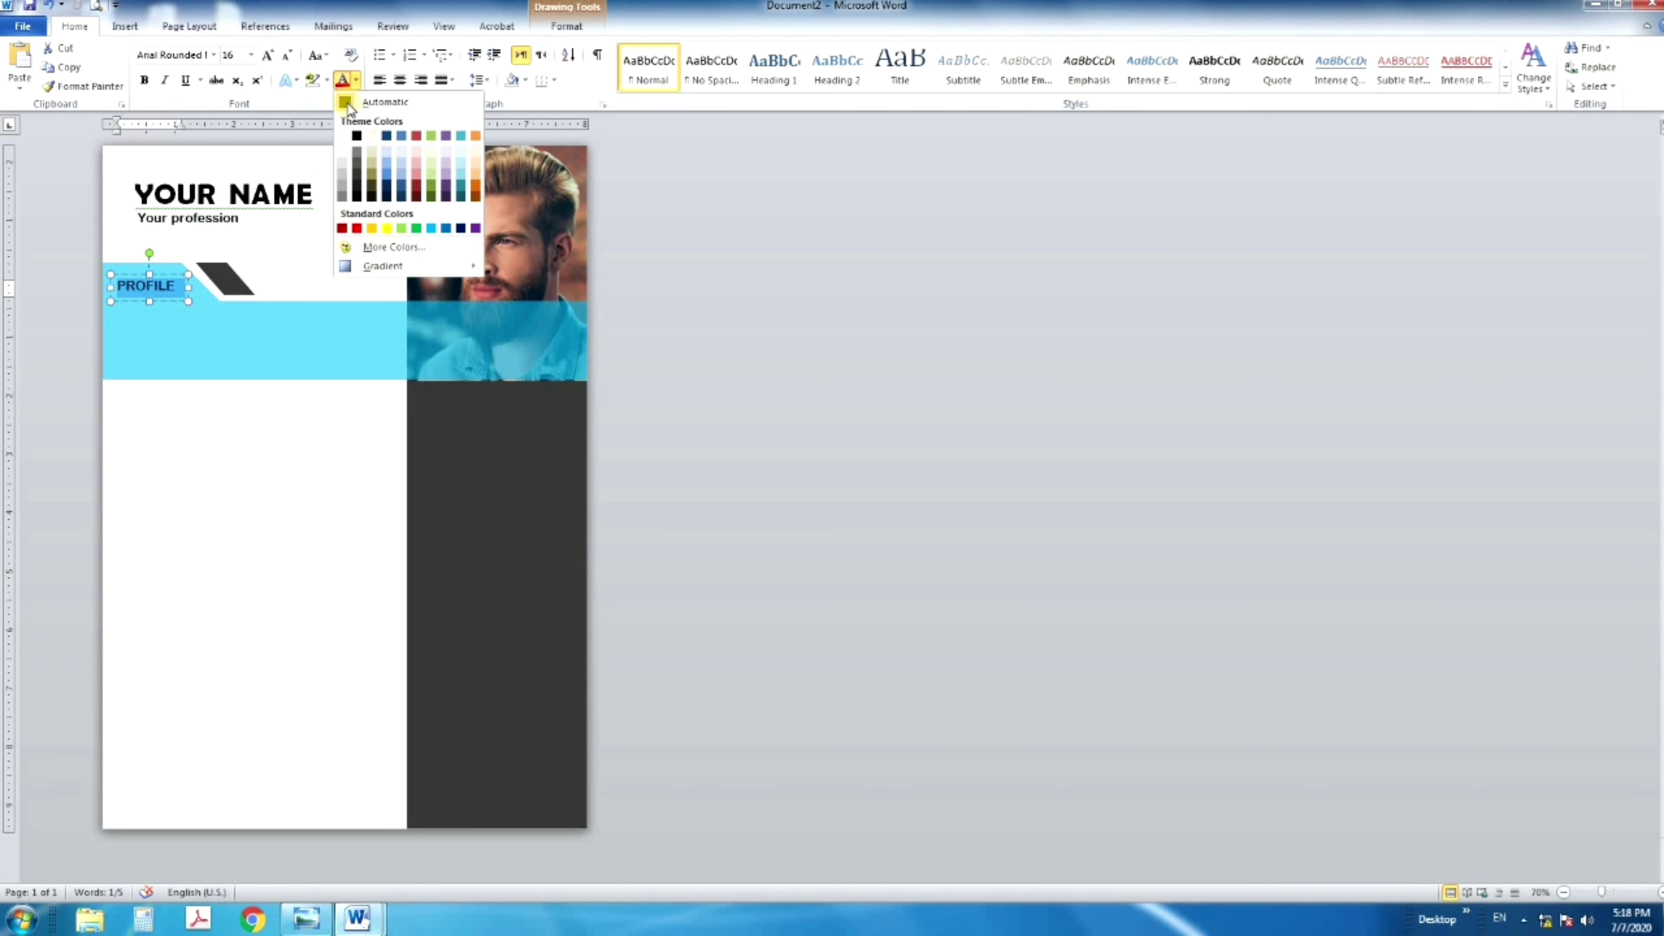
click(342, 137)
click(214, 54)
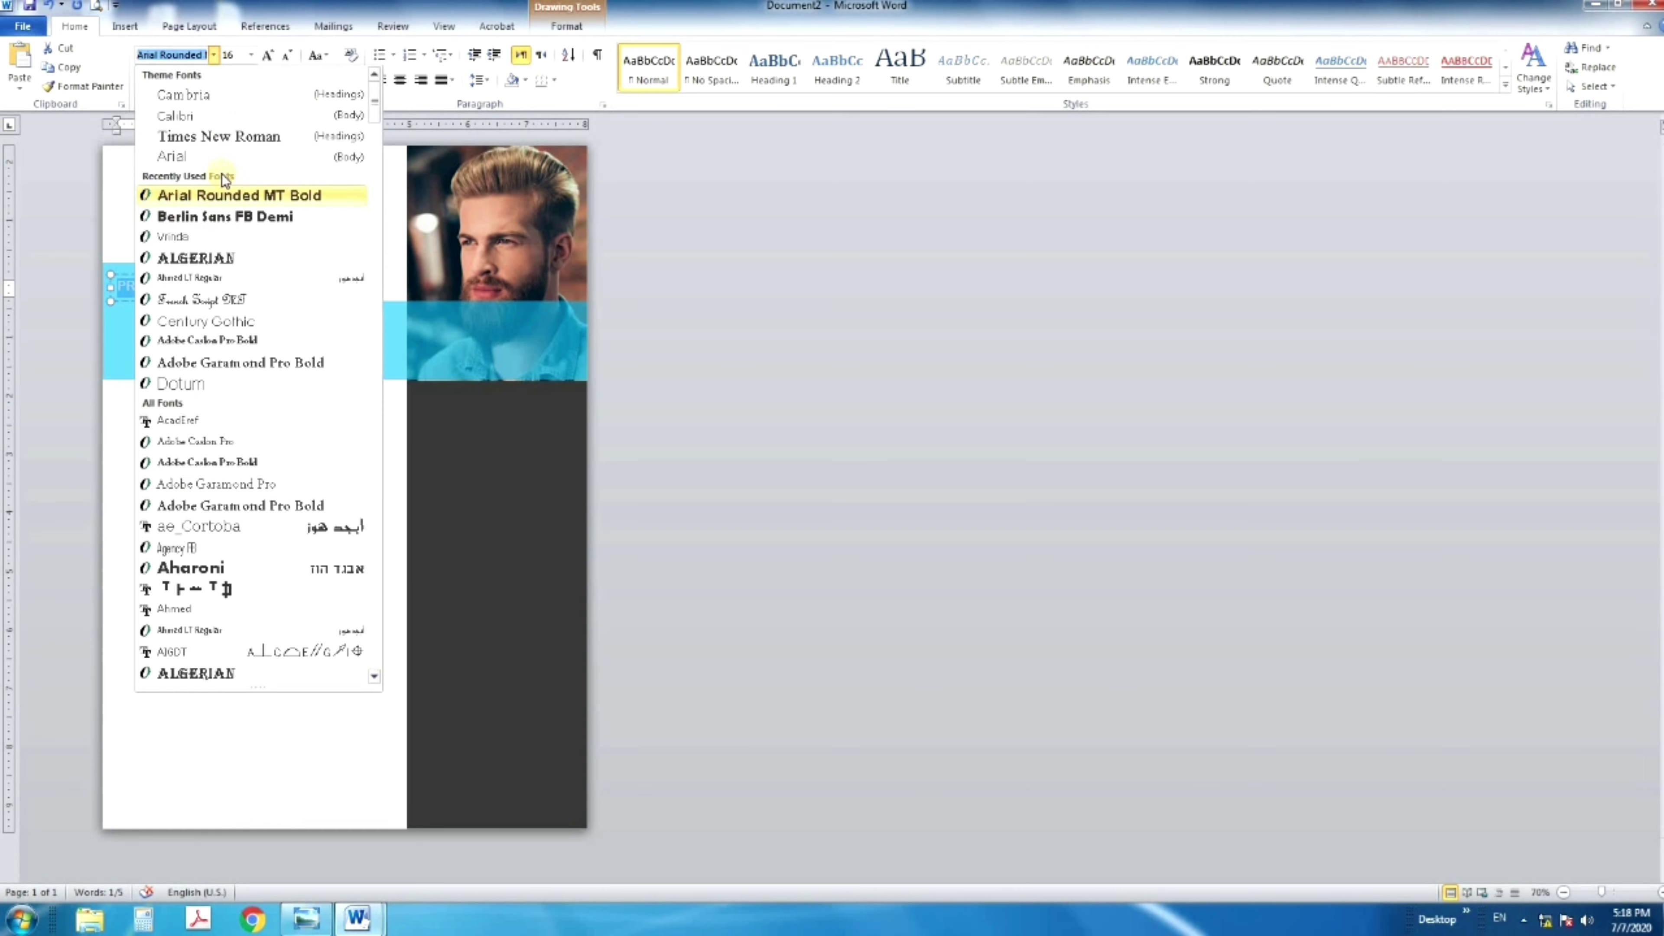
click(218, 216)
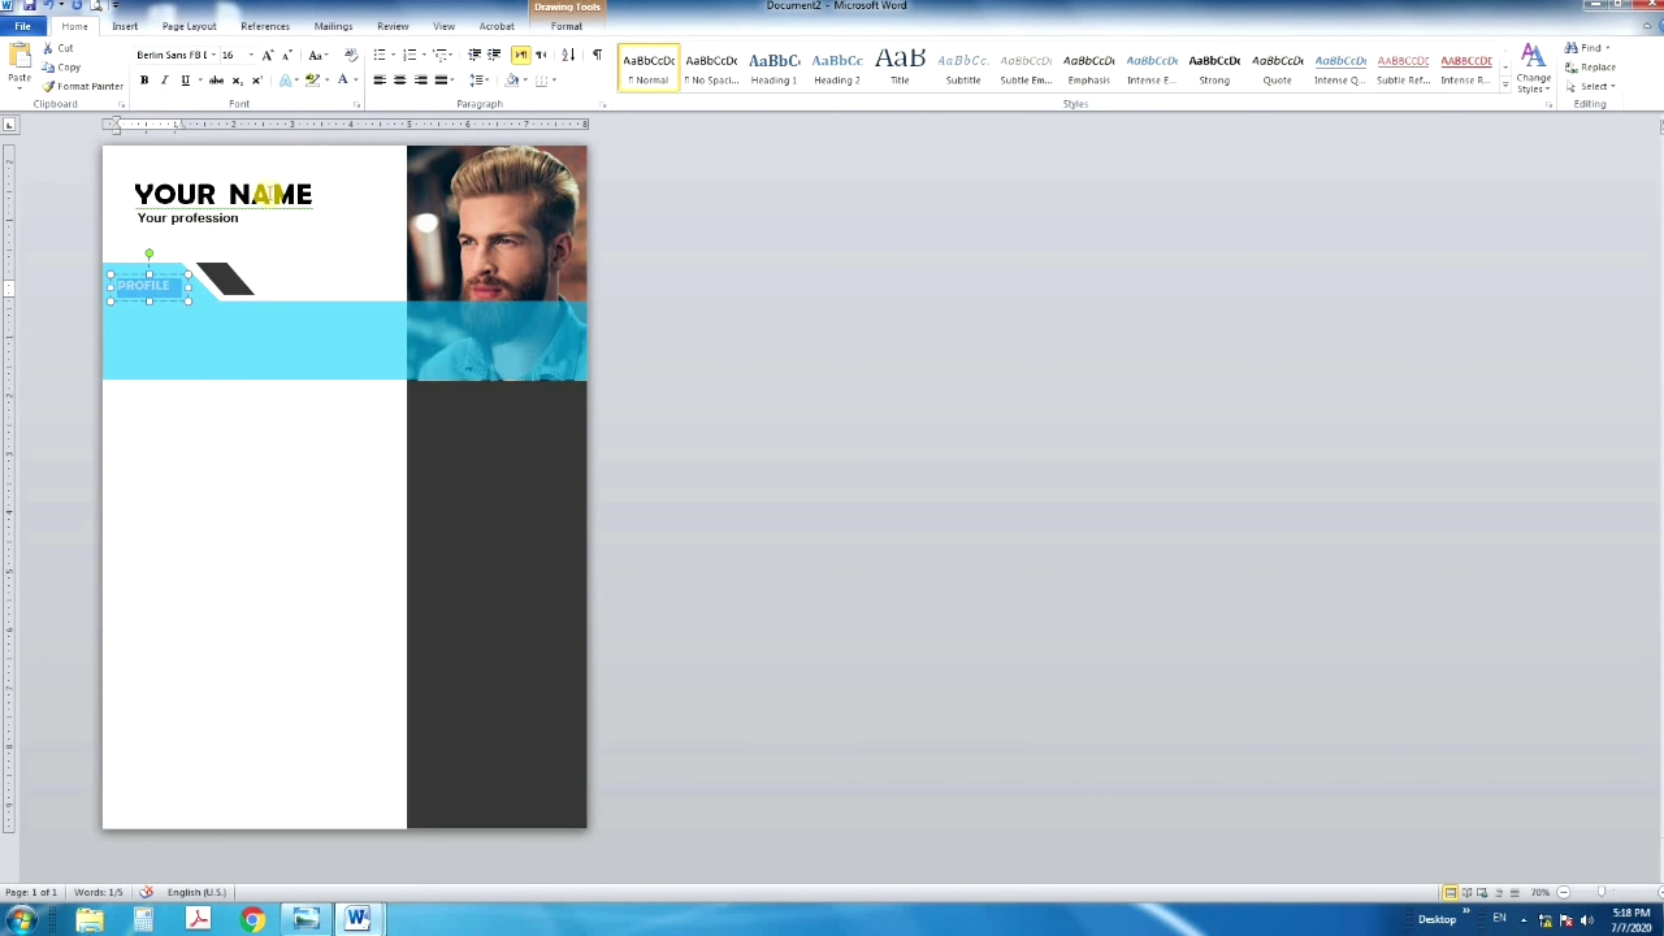
click(214, 54)
click(208, 244)
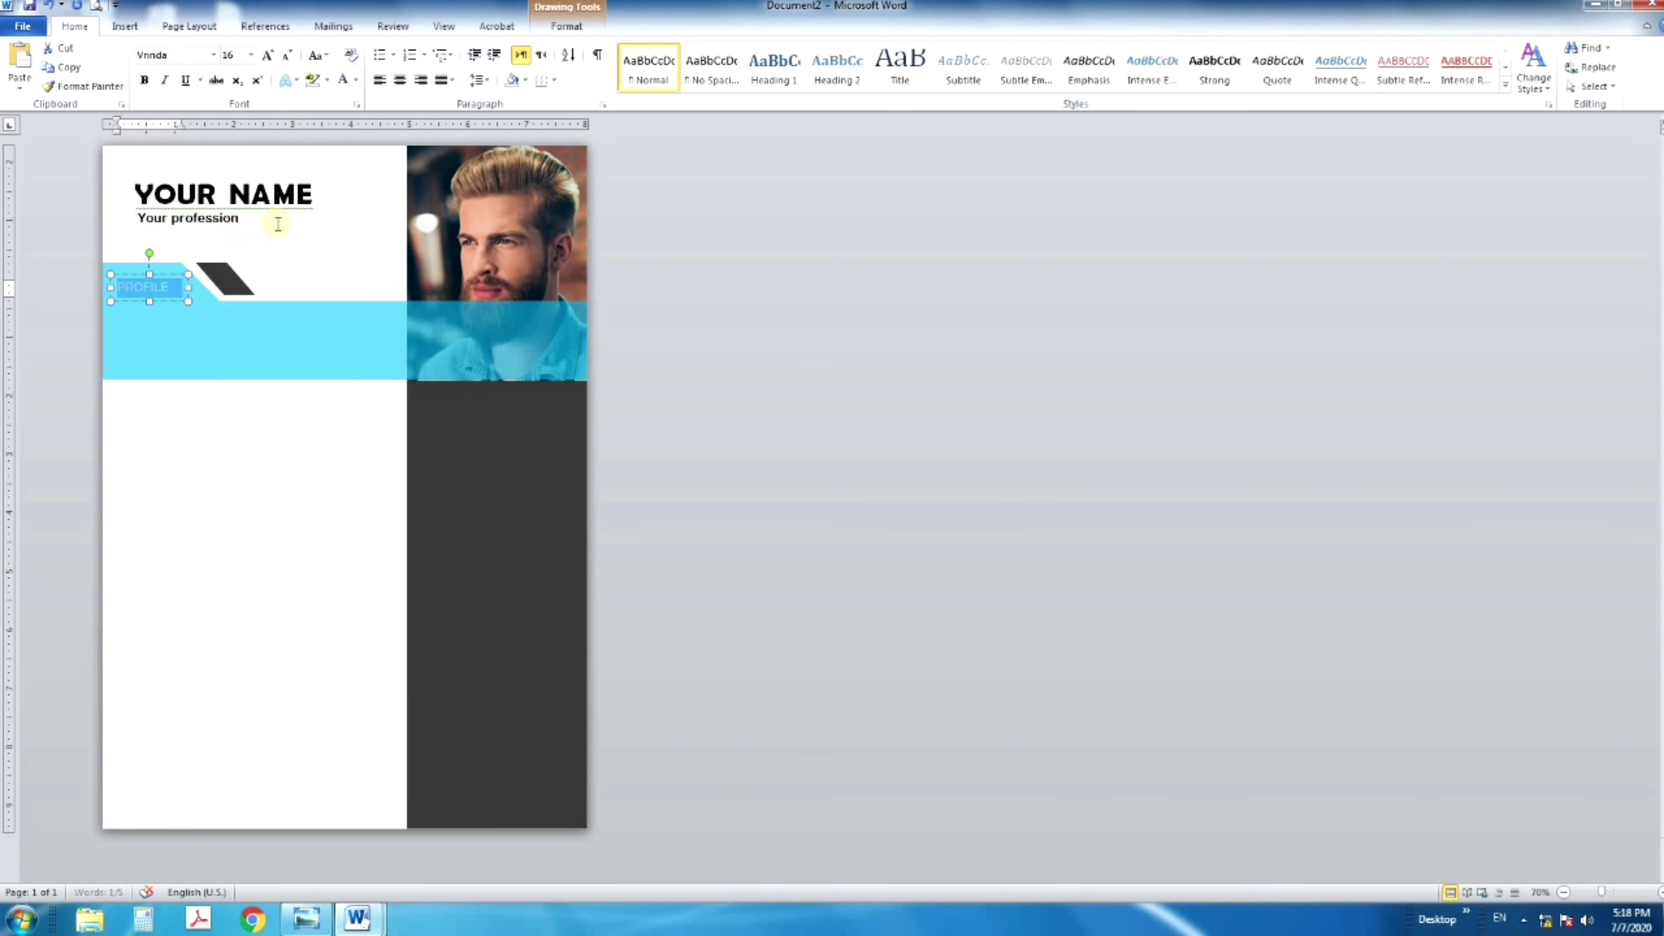
click(214, 56)
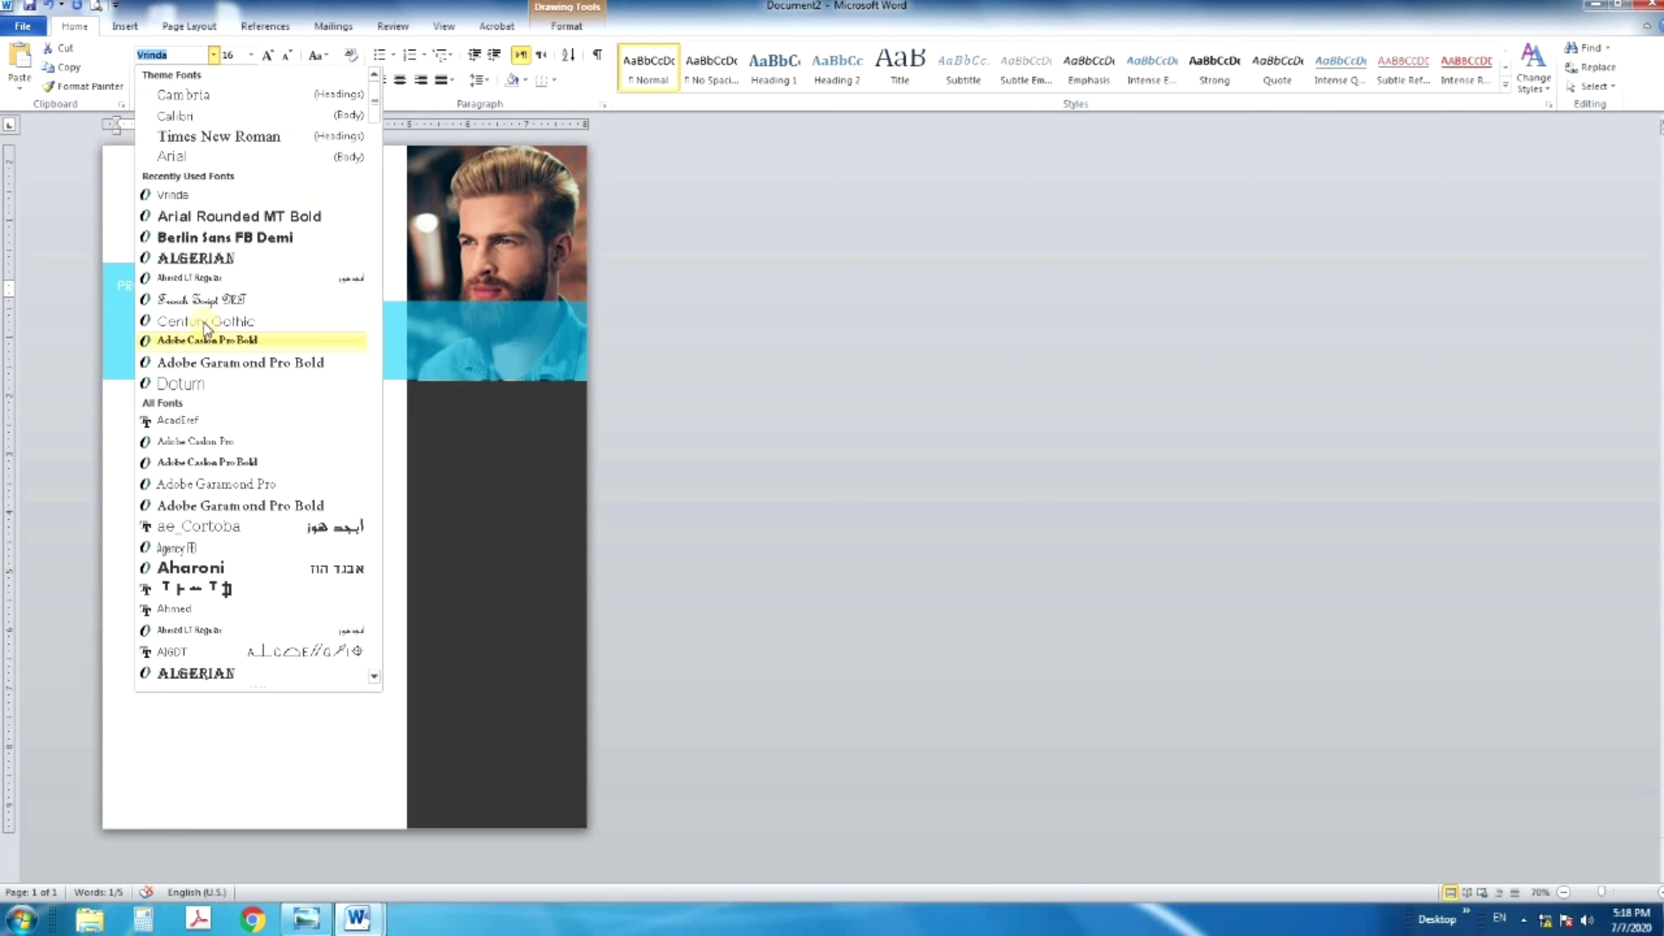
click(223, 328)
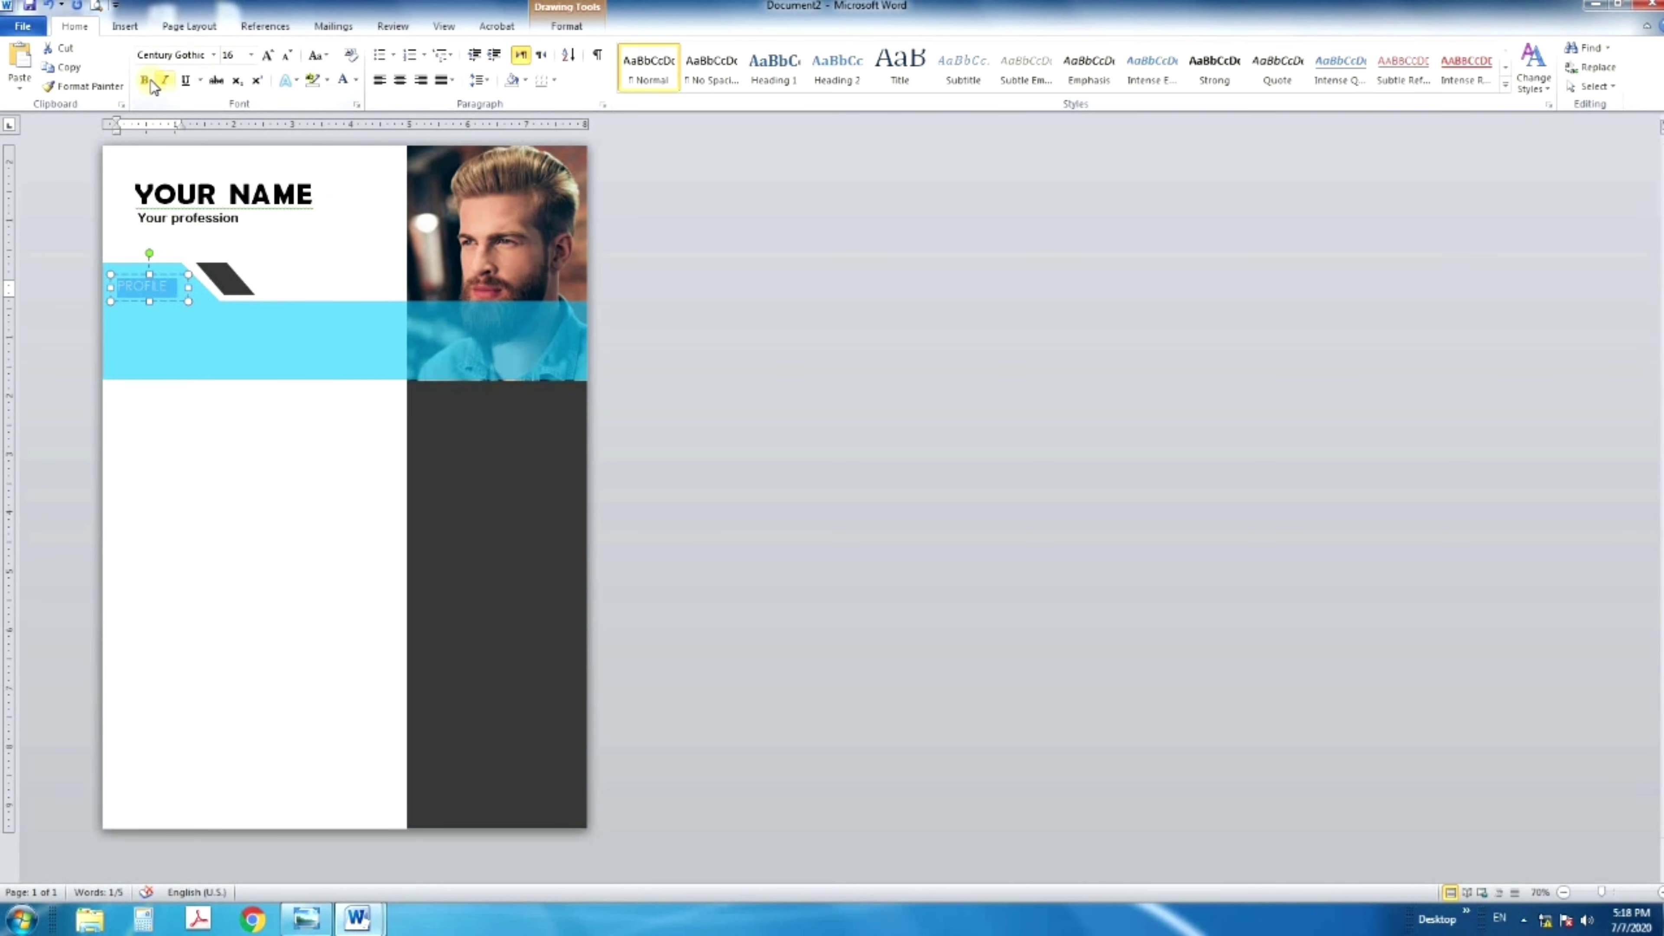
click(150, 80)
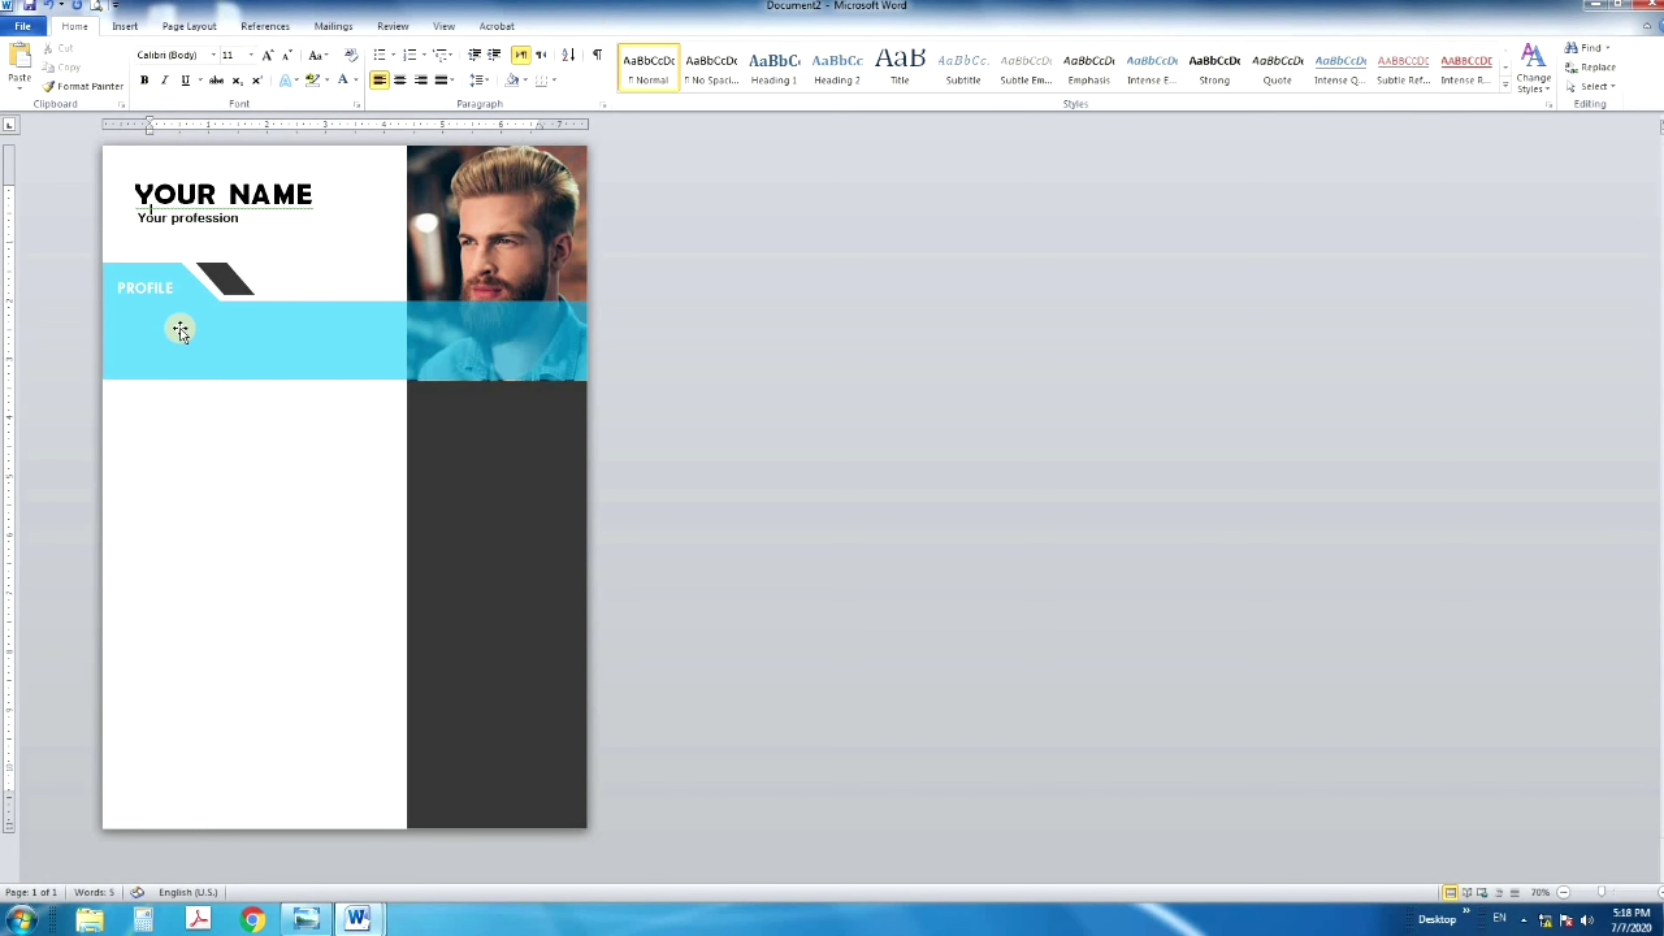
Step: Draw a short 0.67-inch line beneath PROFILE and set its outline to white
click(226, 492)
click(124, 26)
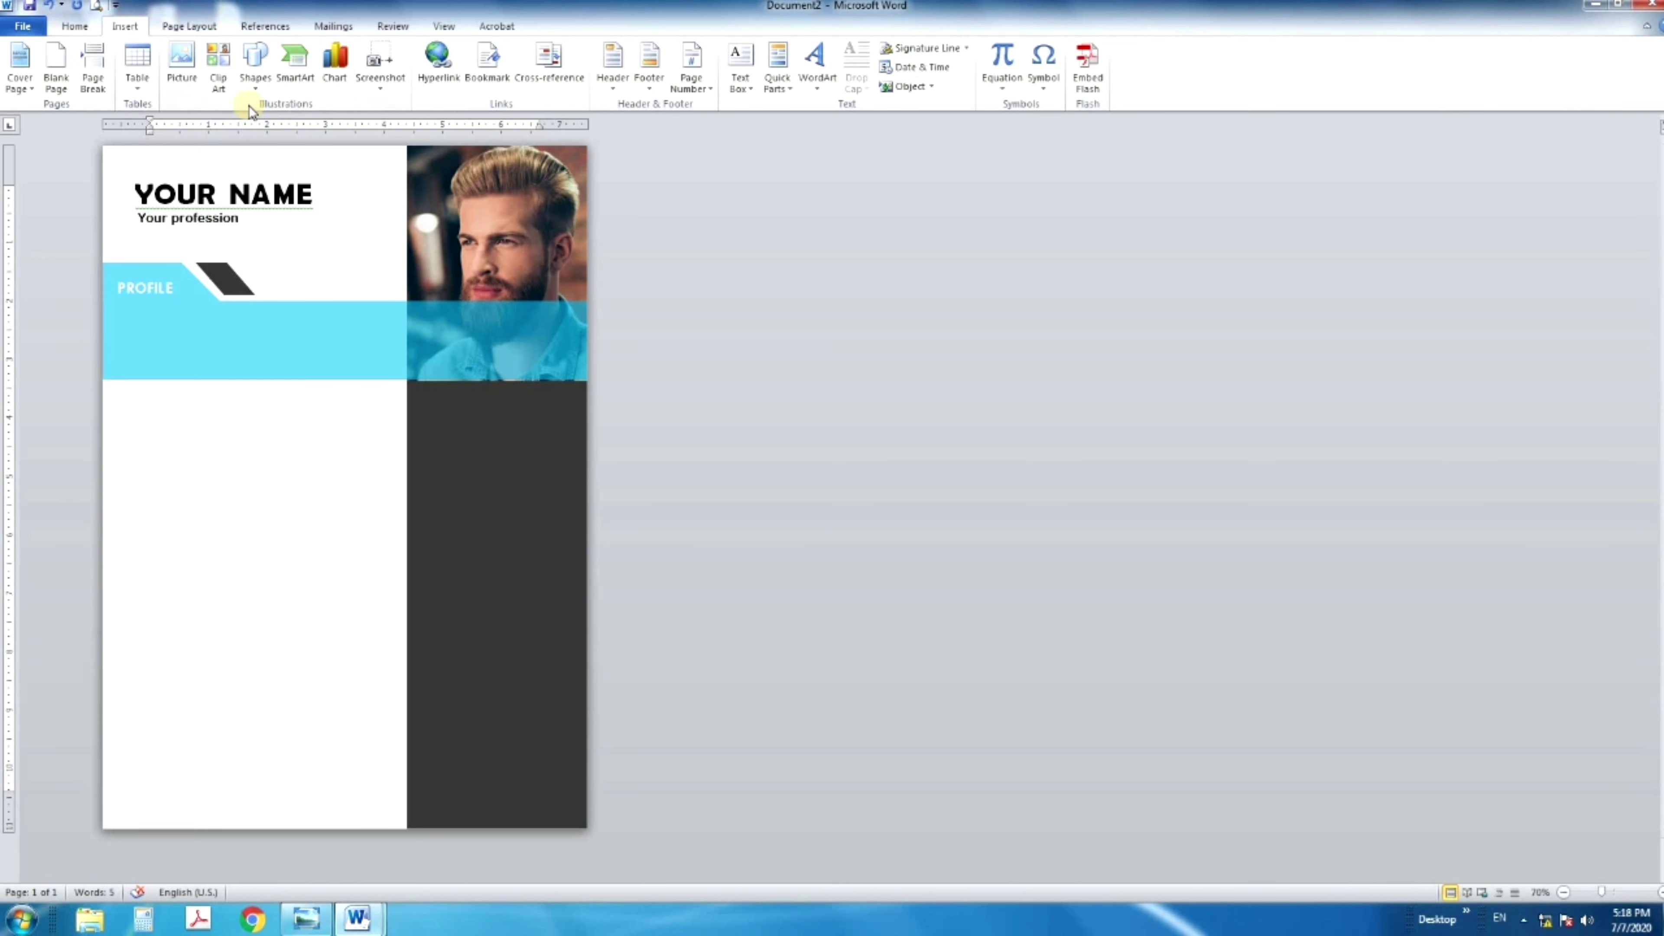
click(256, 72)
click(307, 124)
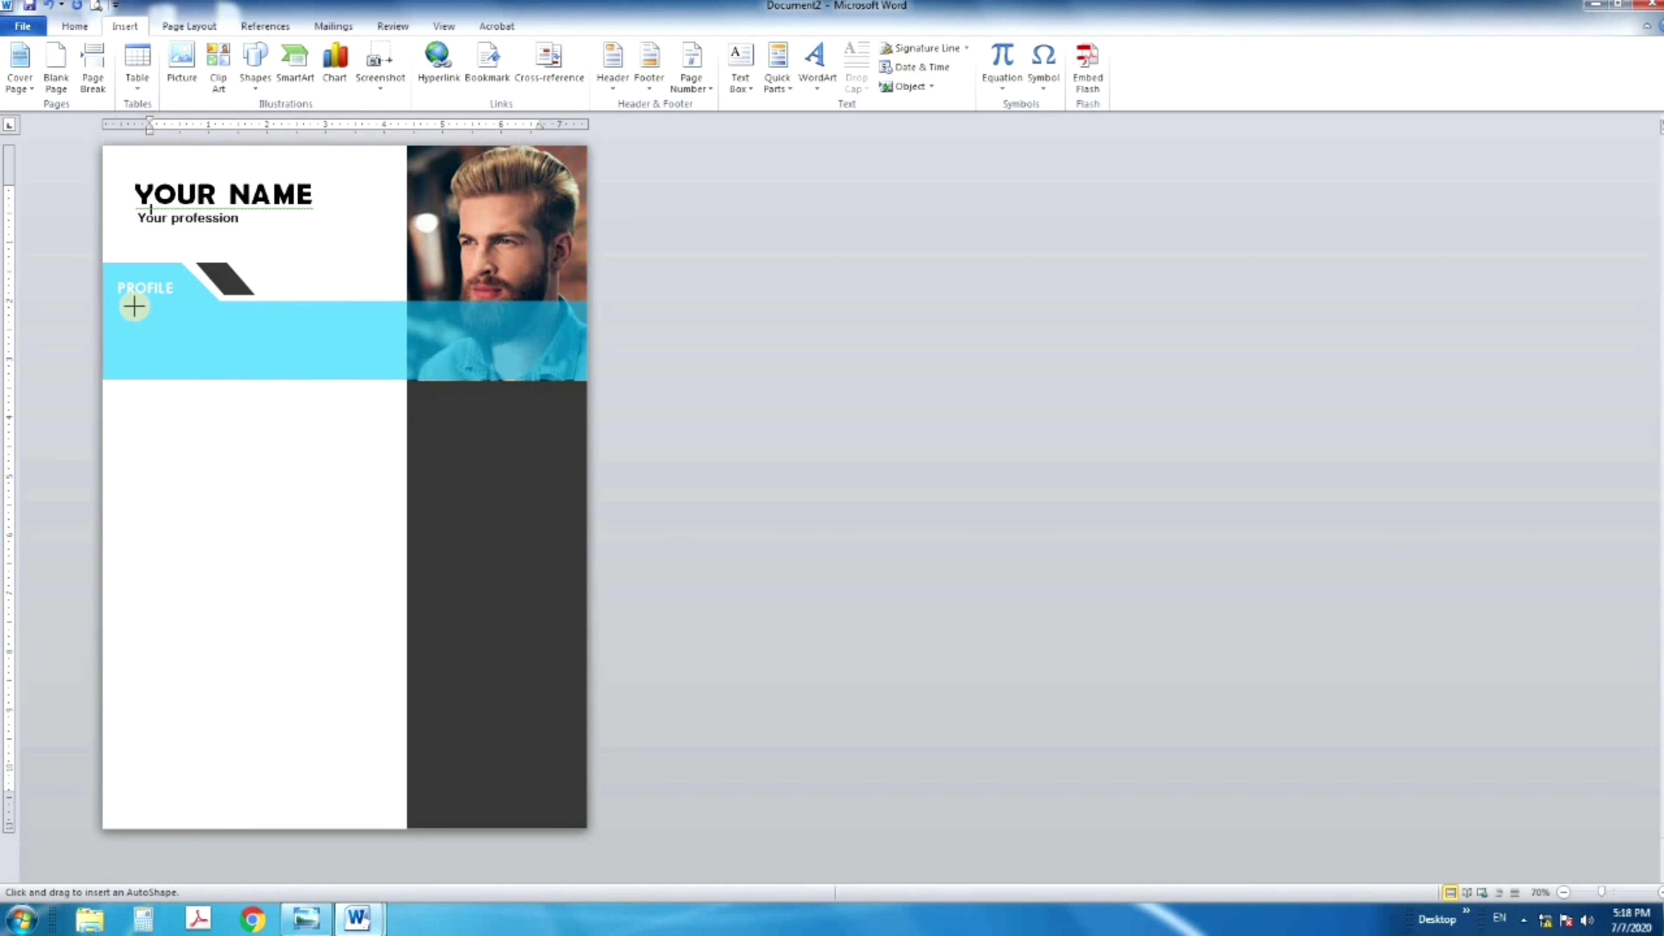
drag(119, 300, 158, 306)
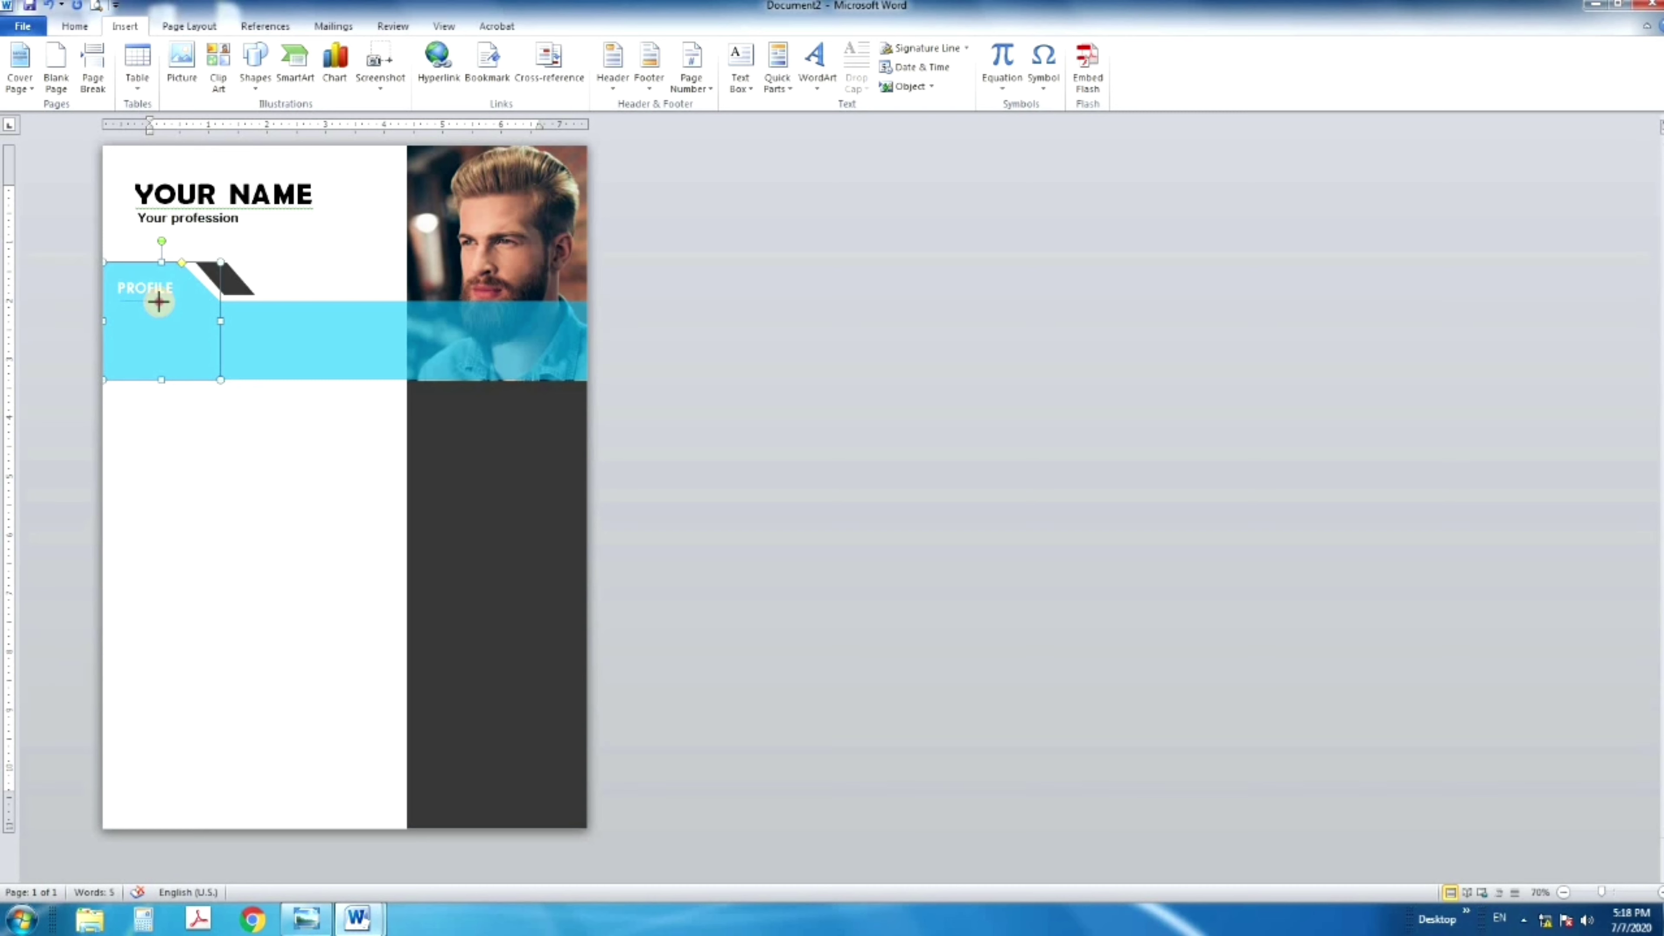
click(645, 66)
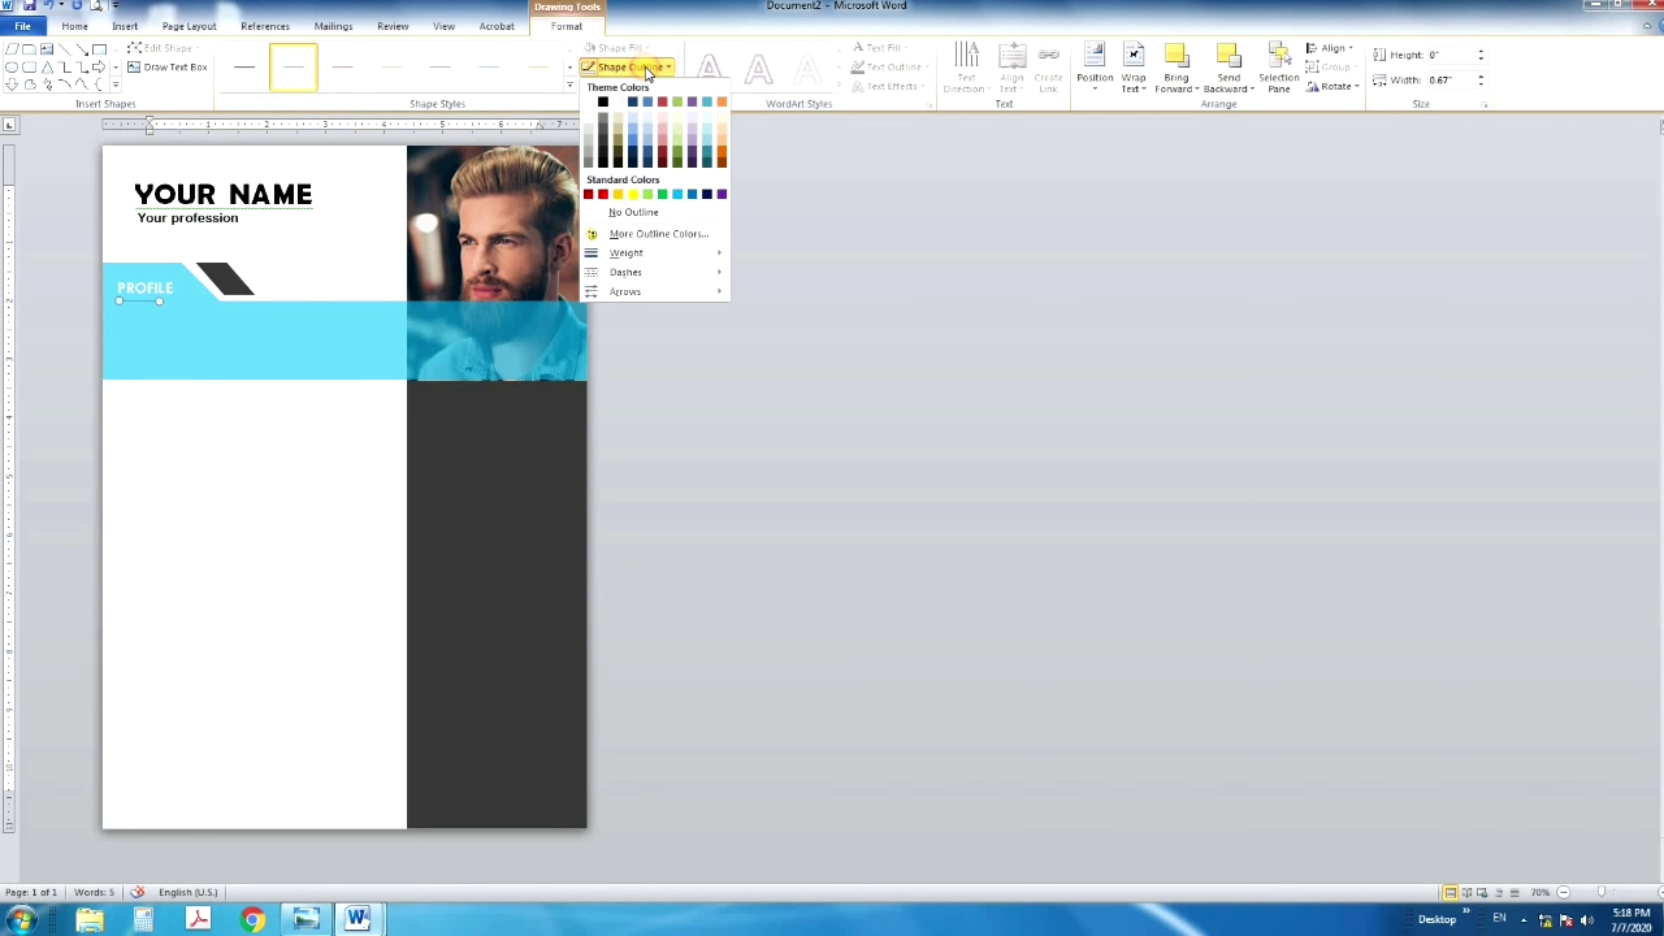
click(644, 66)
click(645, 66)
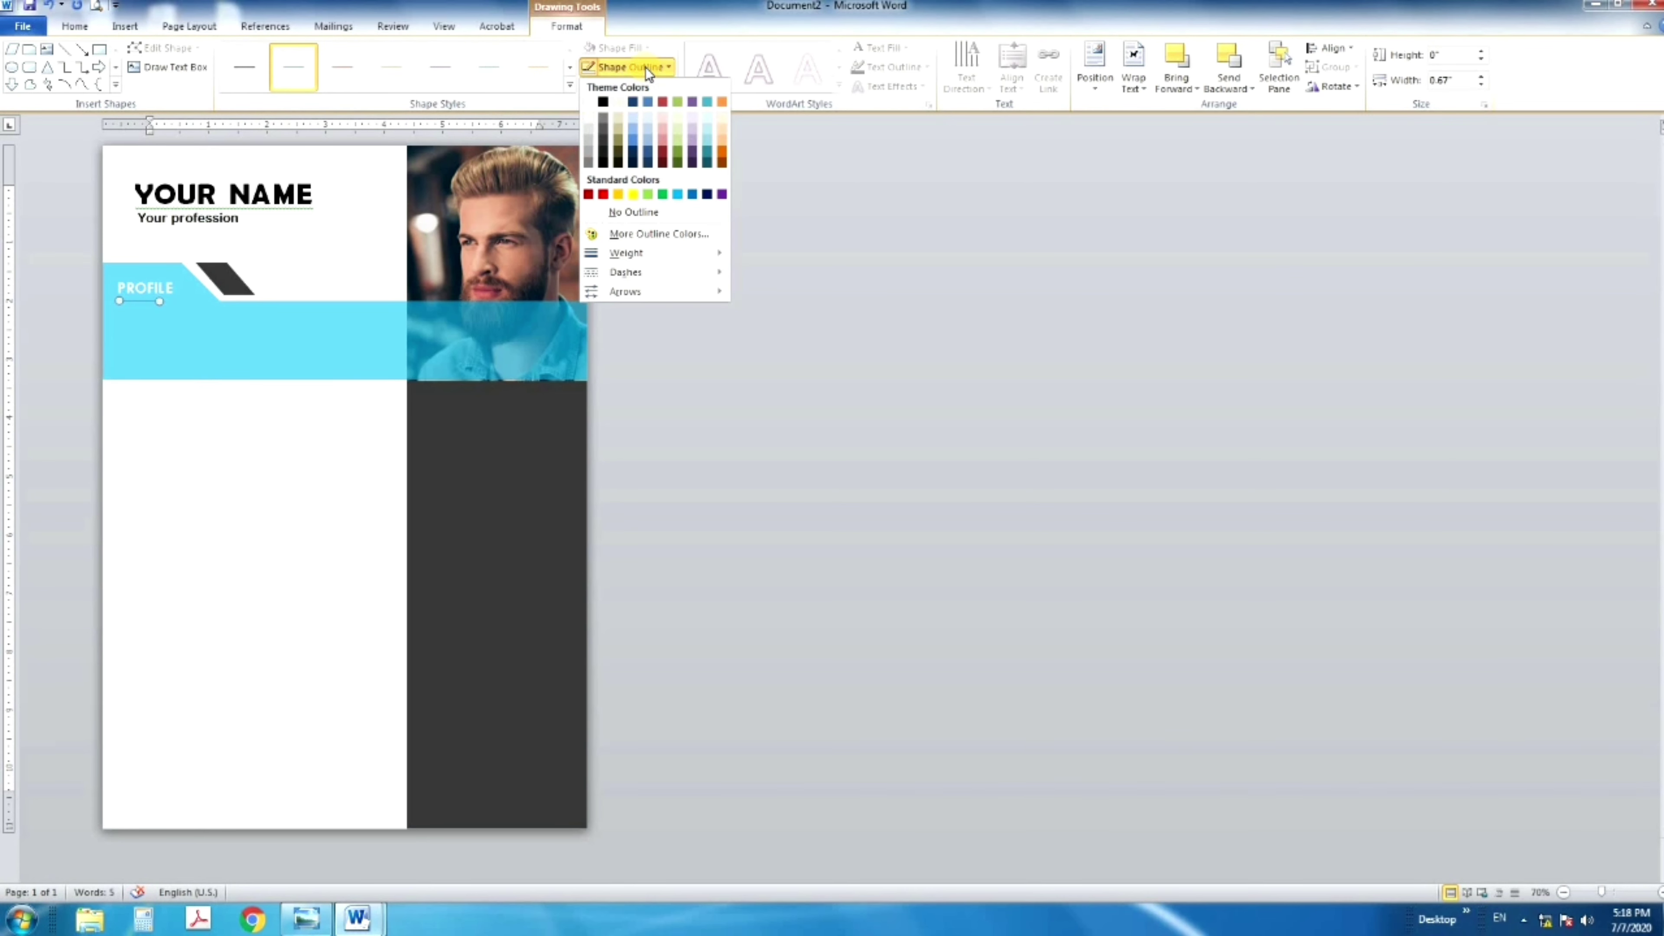
click(587, 102)
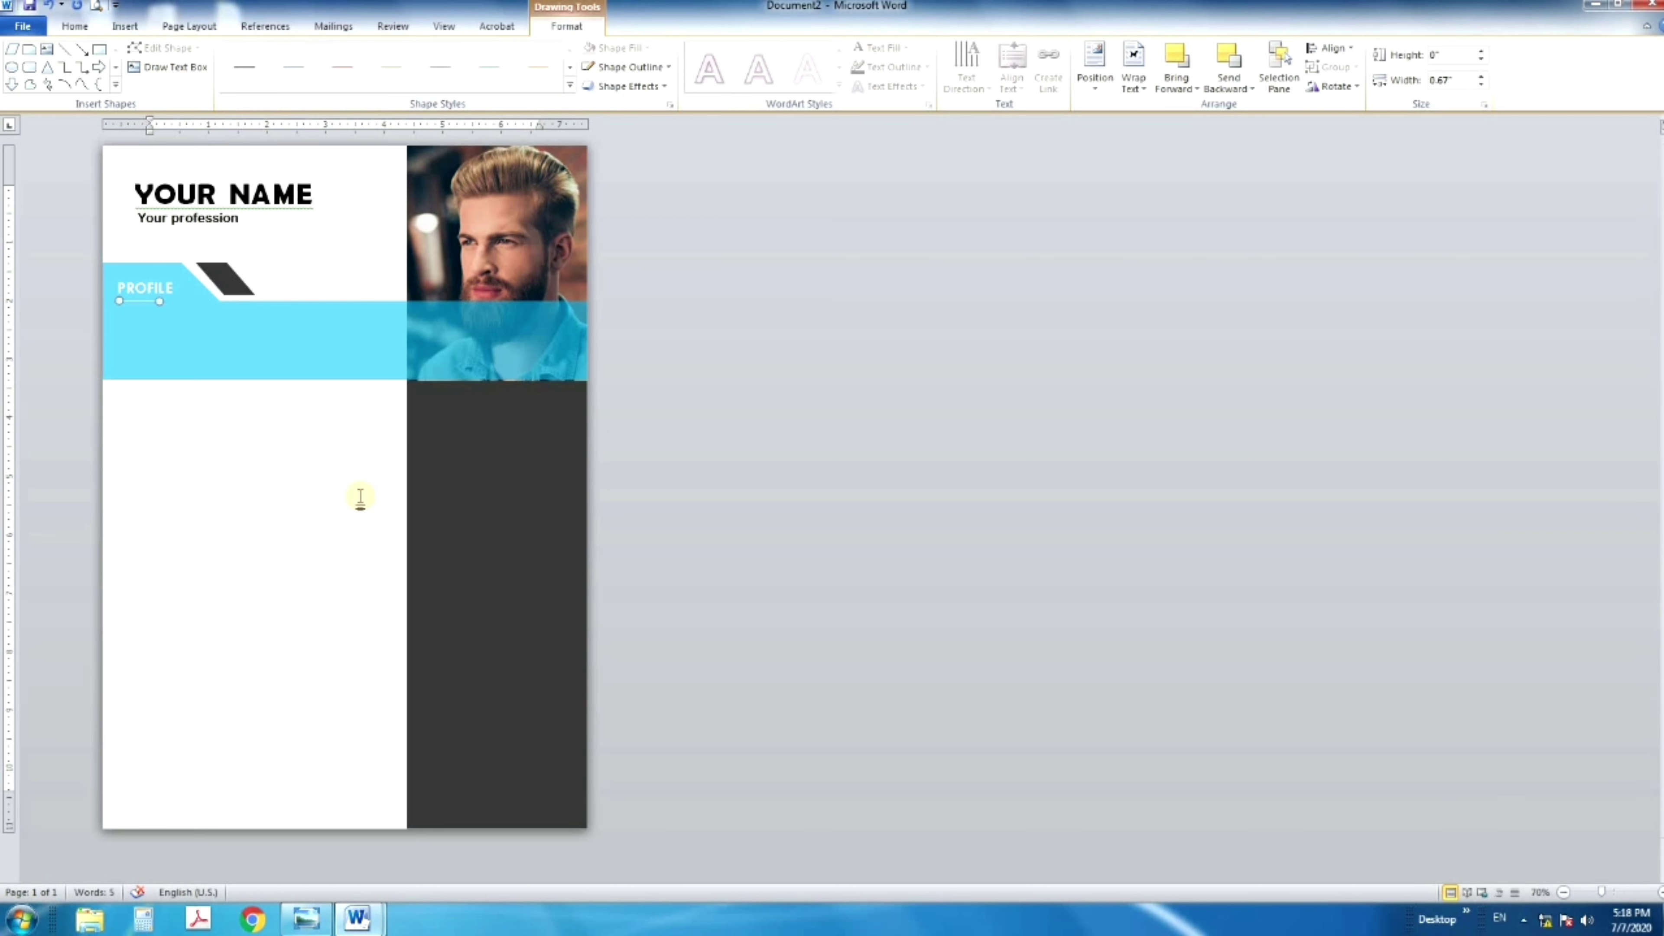
click(275, 570)
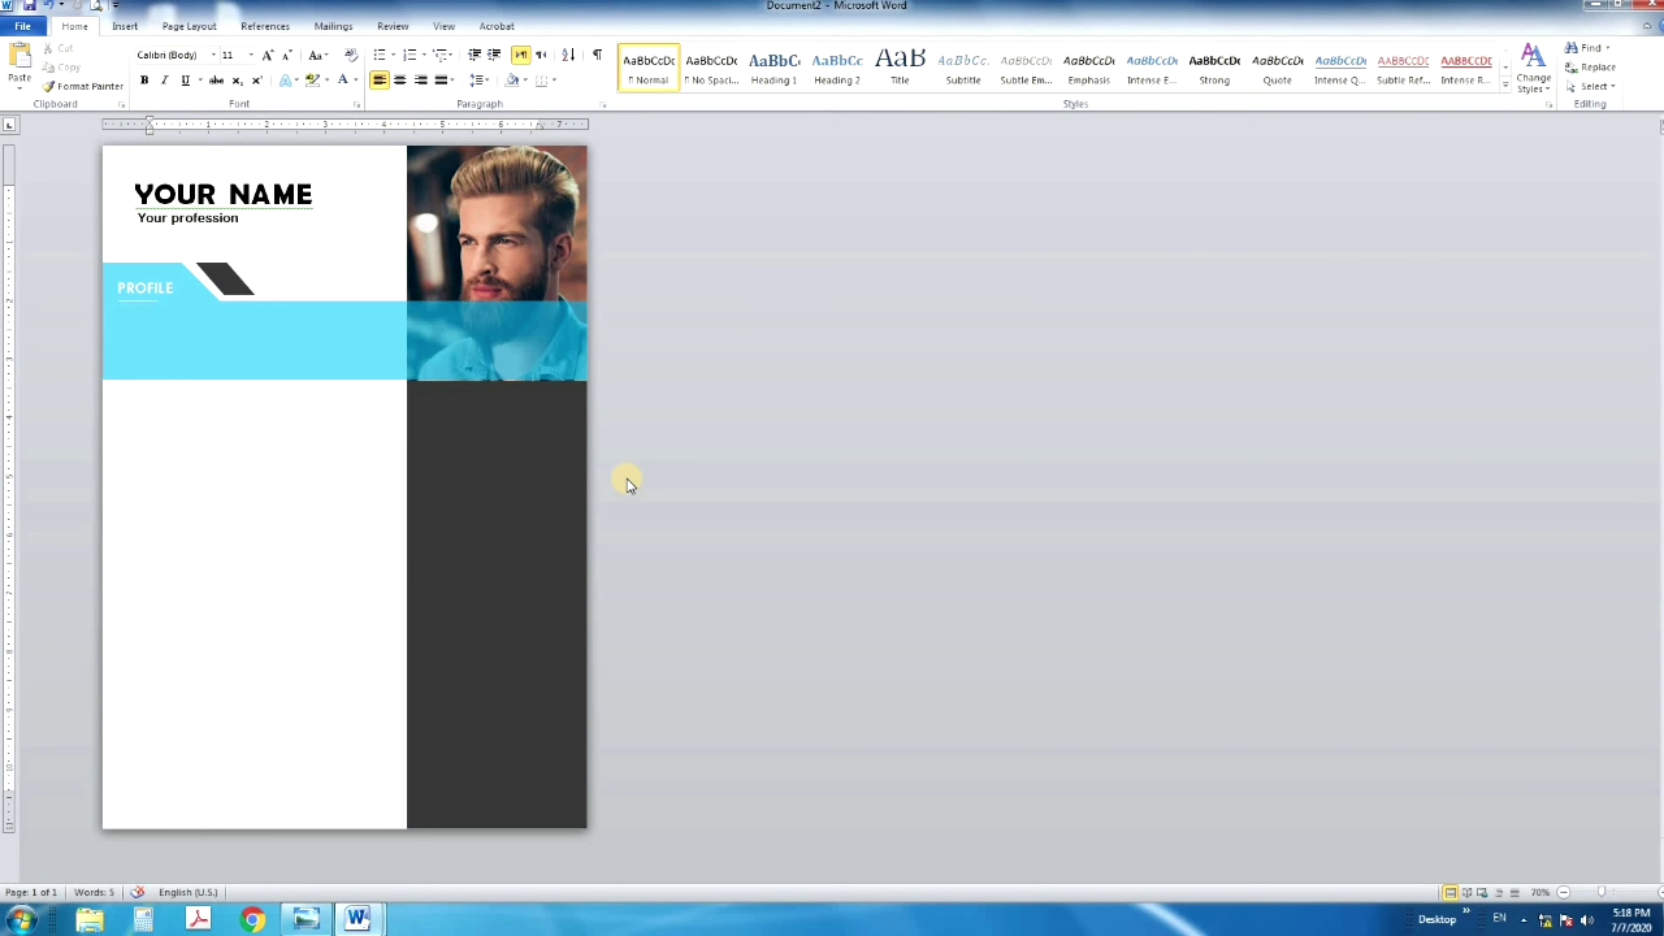
Step: Insert a simple text box stretched across the cyan band with no outline and no fill
click(124, 26)
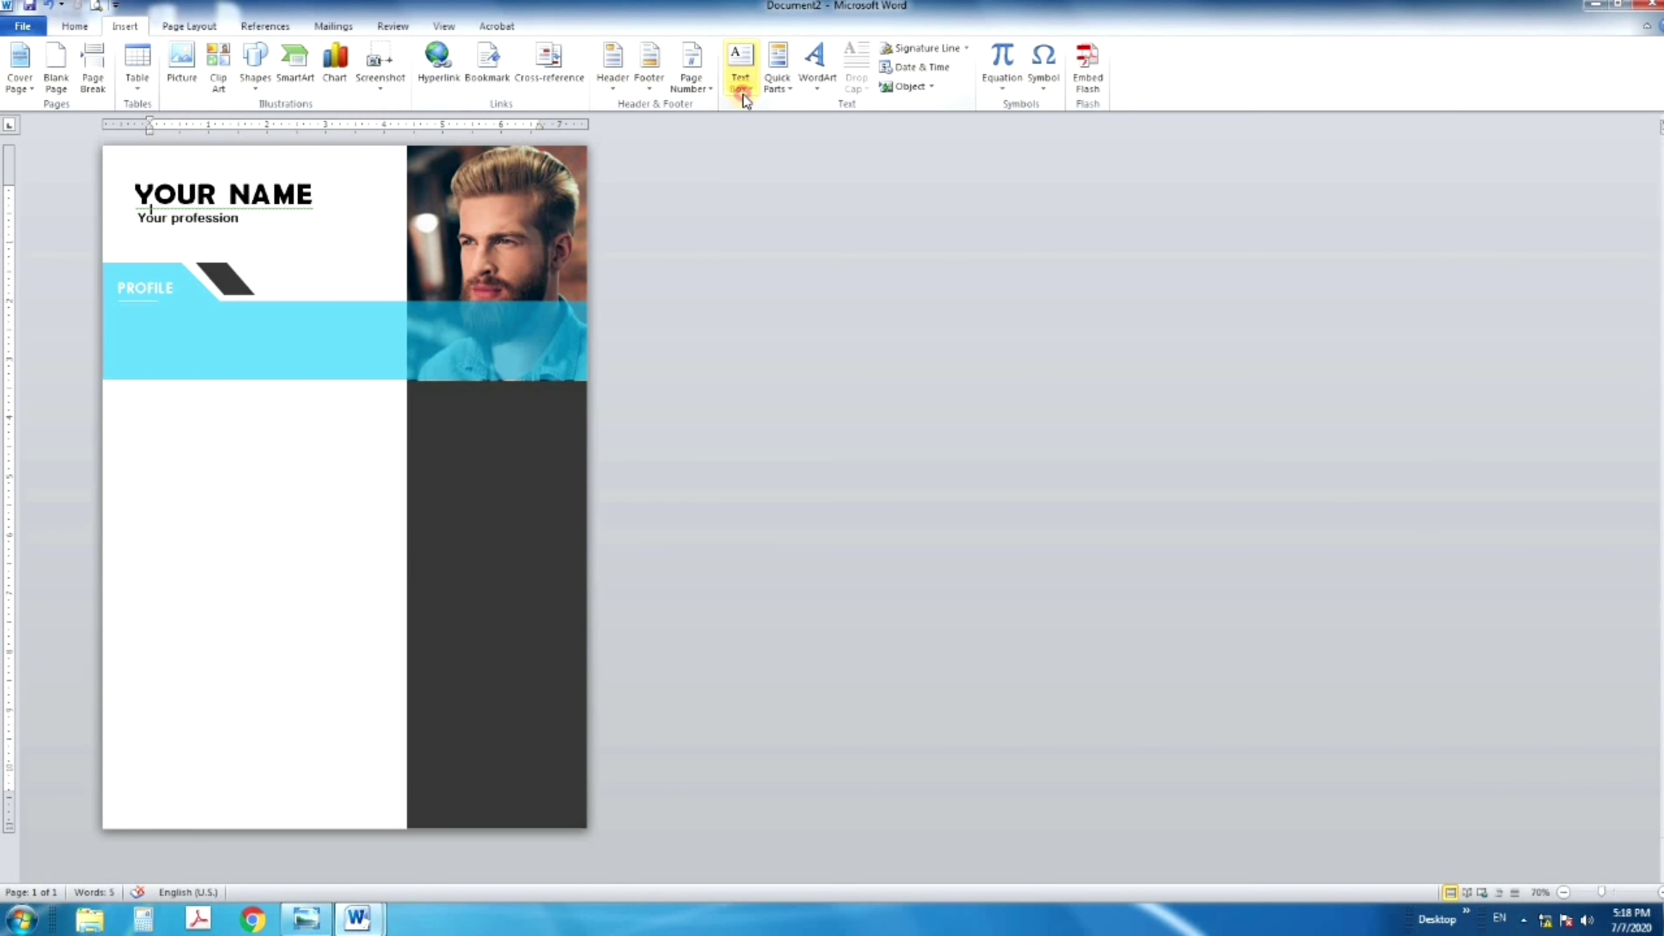
click(740, 66)
click(784, 145)
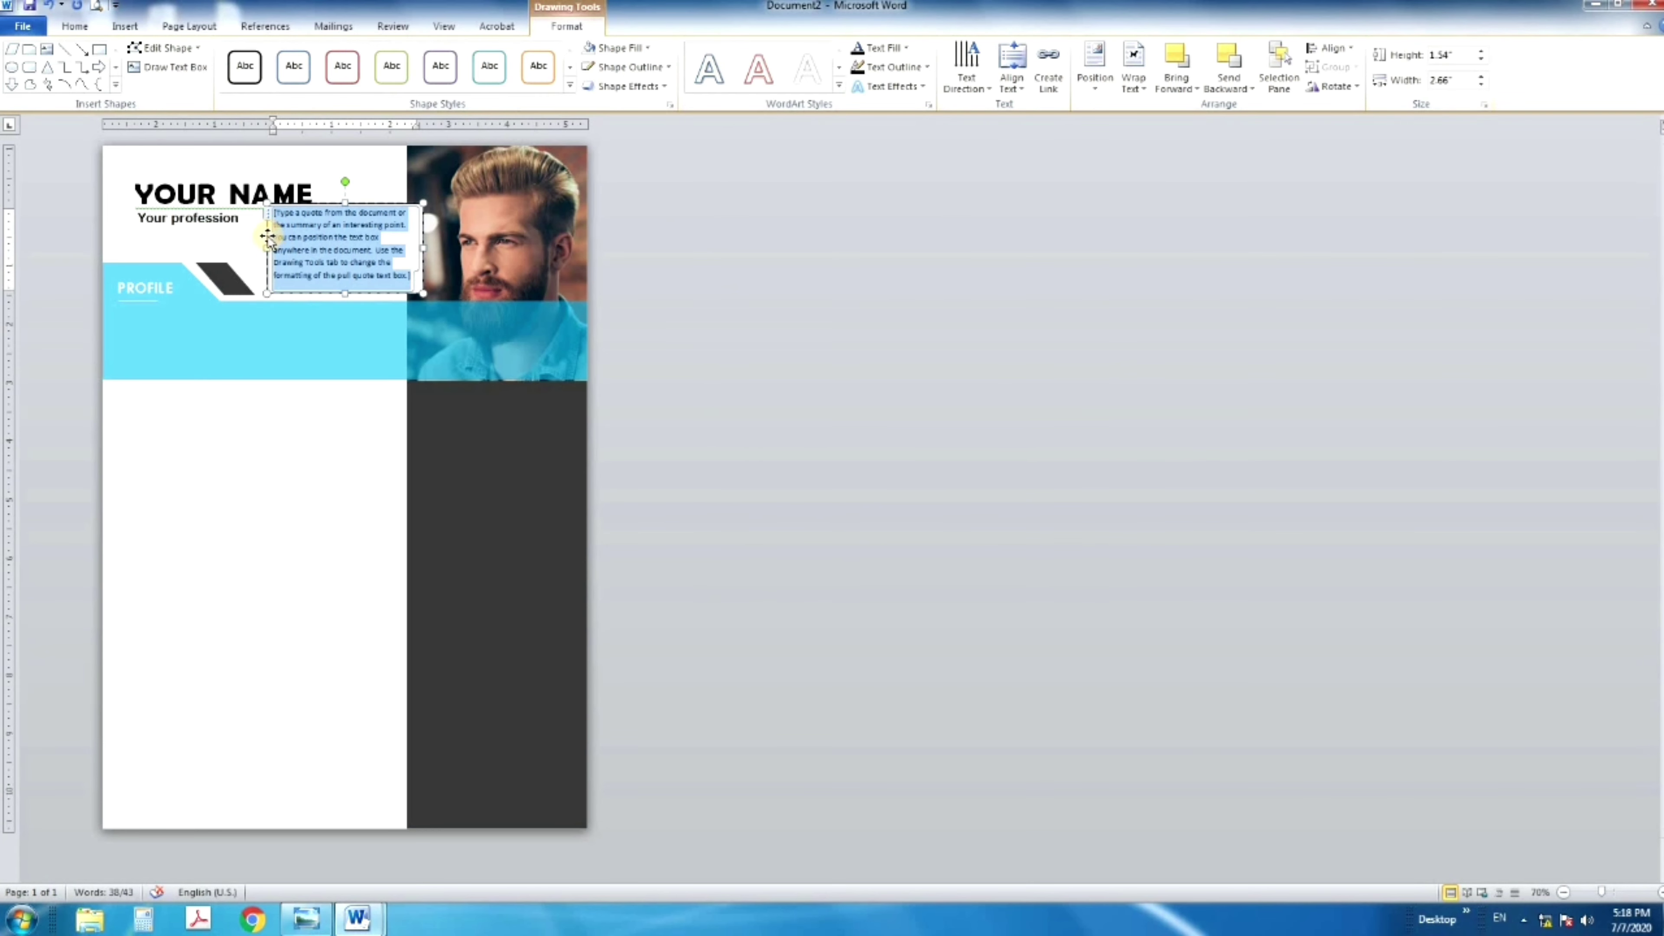
mouse_move(267, 240)
mouse_down()
mouse_move(239, 349)
mouse_move(575, 351)
mouse_up()
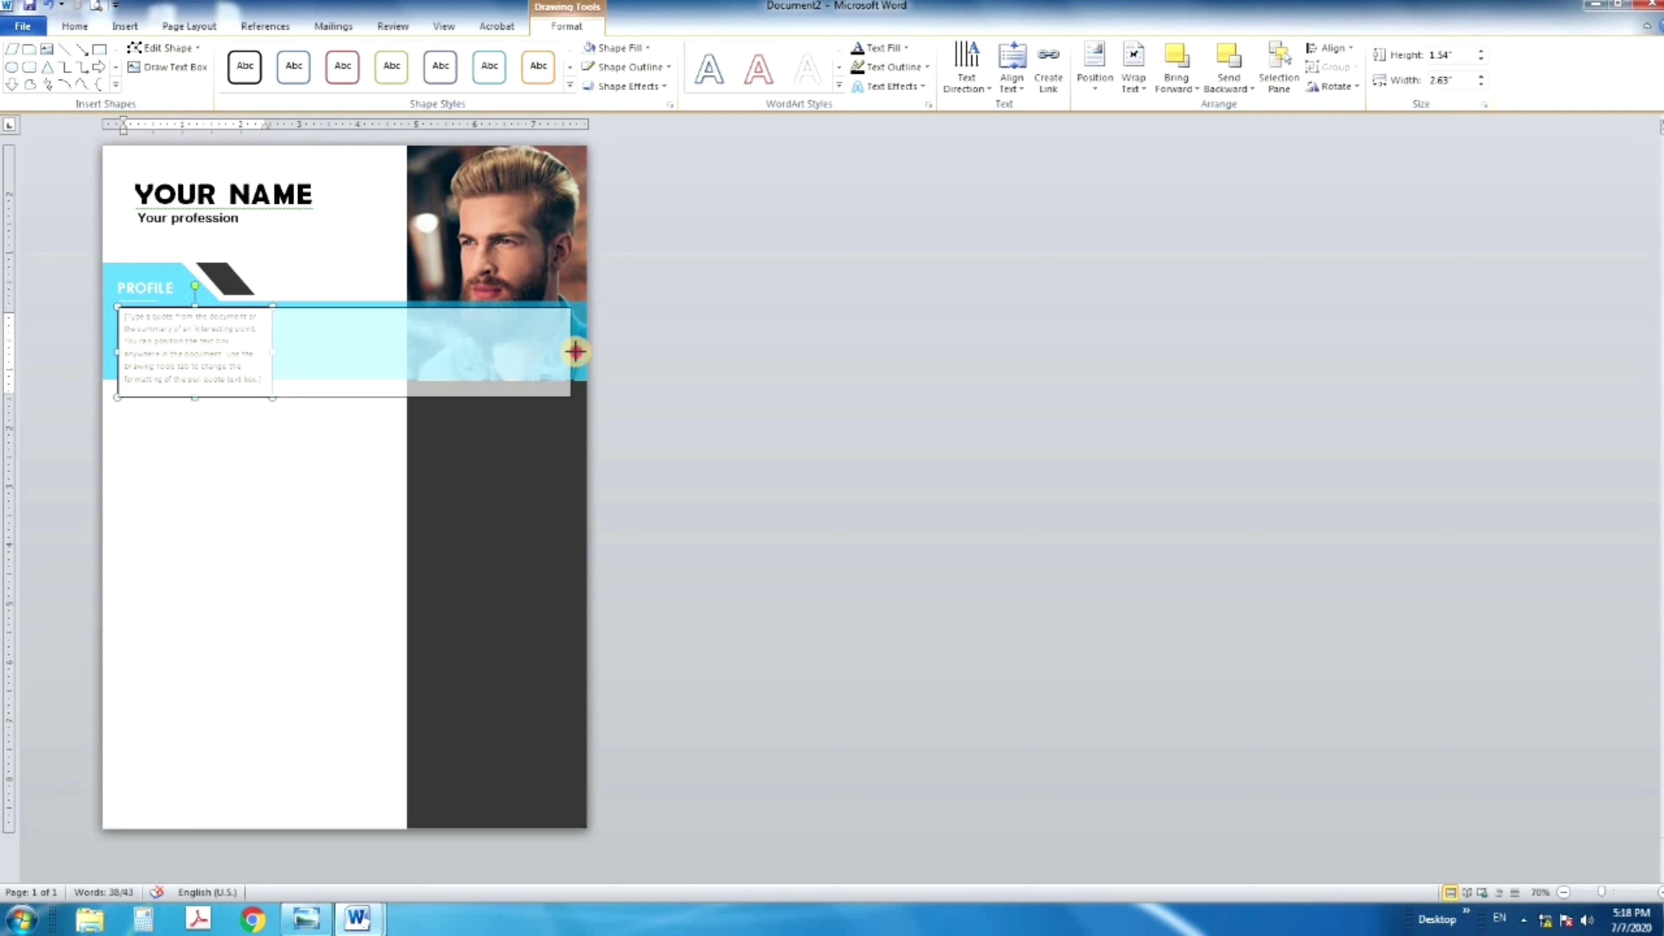
mouse_move(346, 397)
mouse_down()
mouse_move(347, 347)
mouse_move(347, 369)
mouse_up()
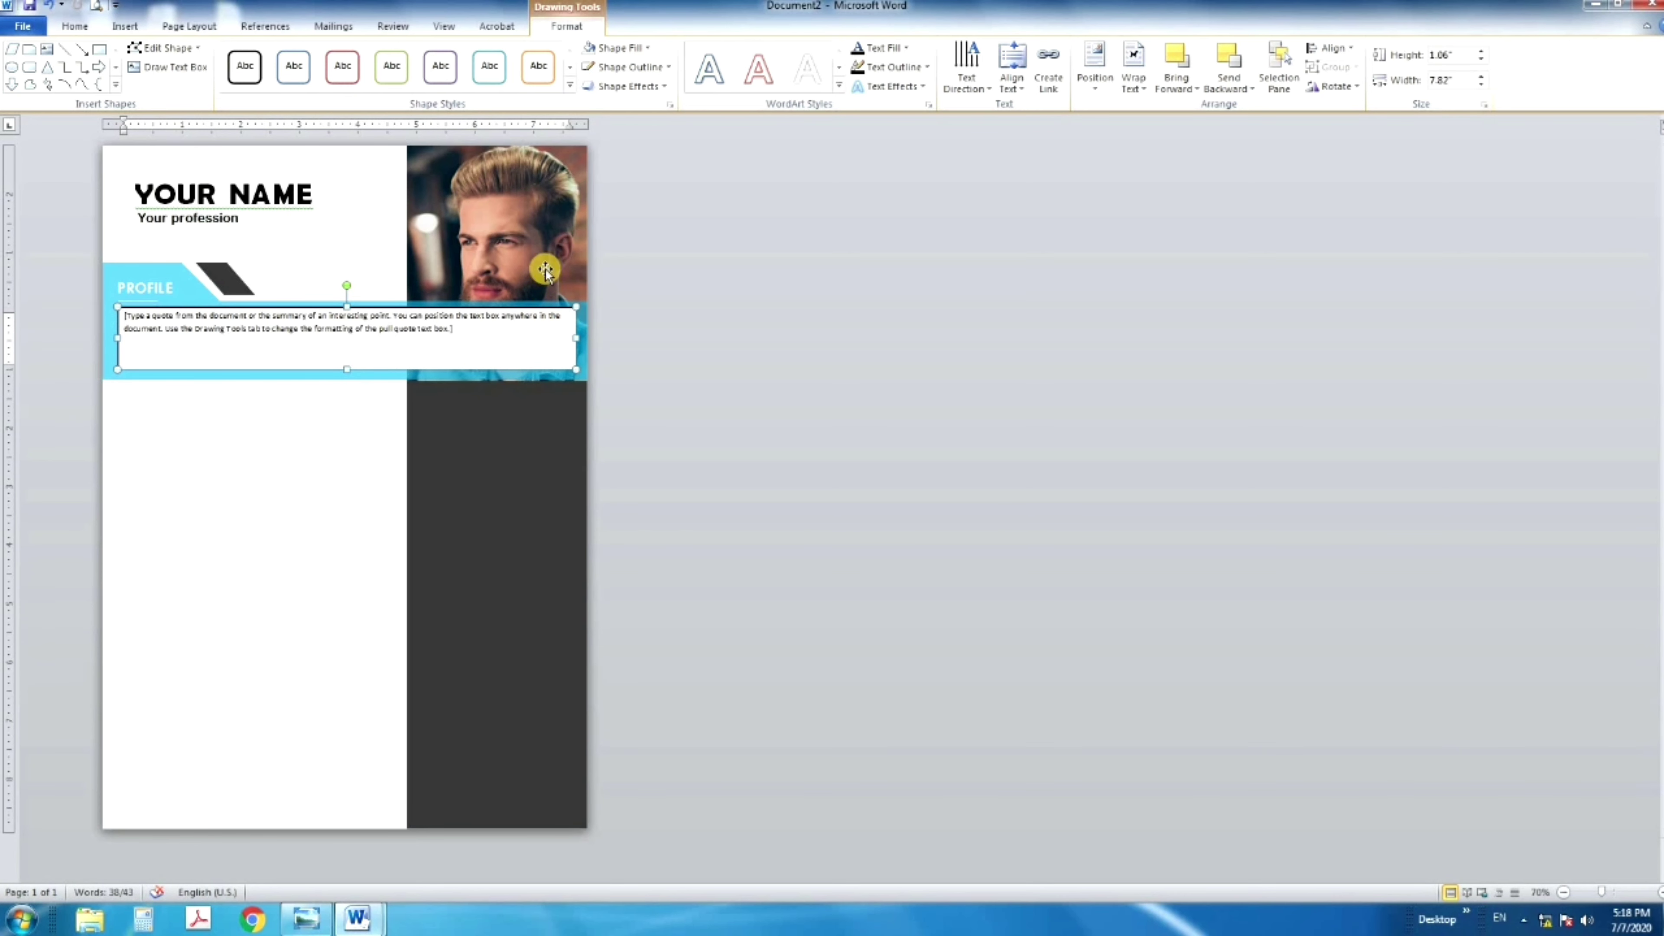
click(627, 67)
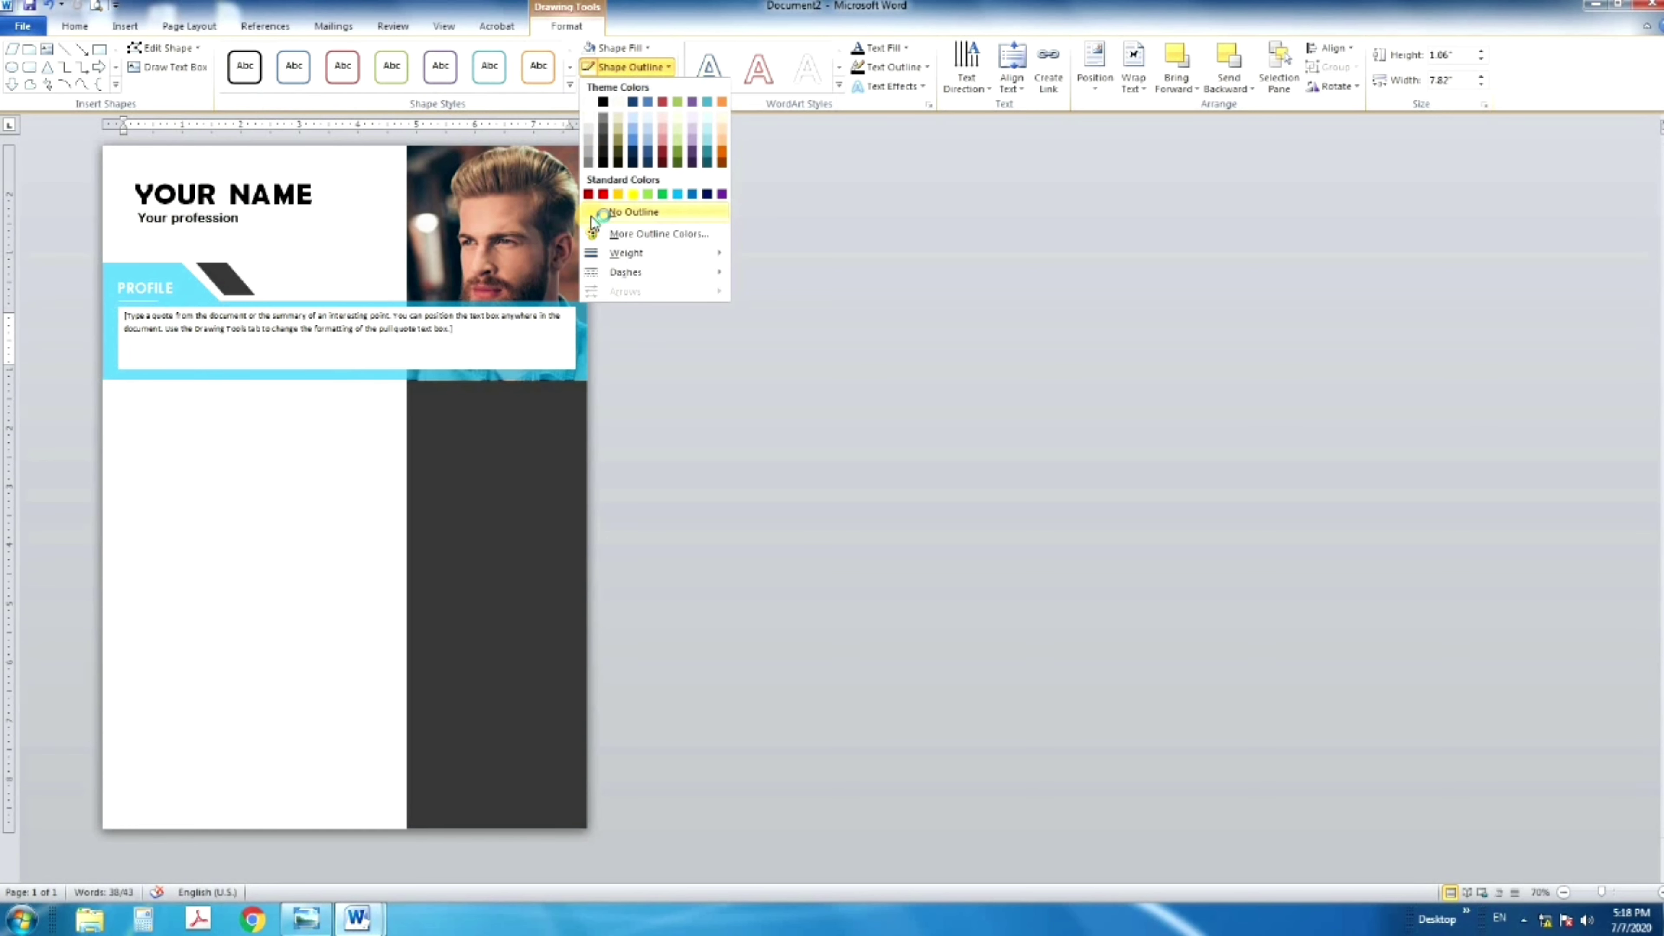
click(591, 214)
click(617, 47)
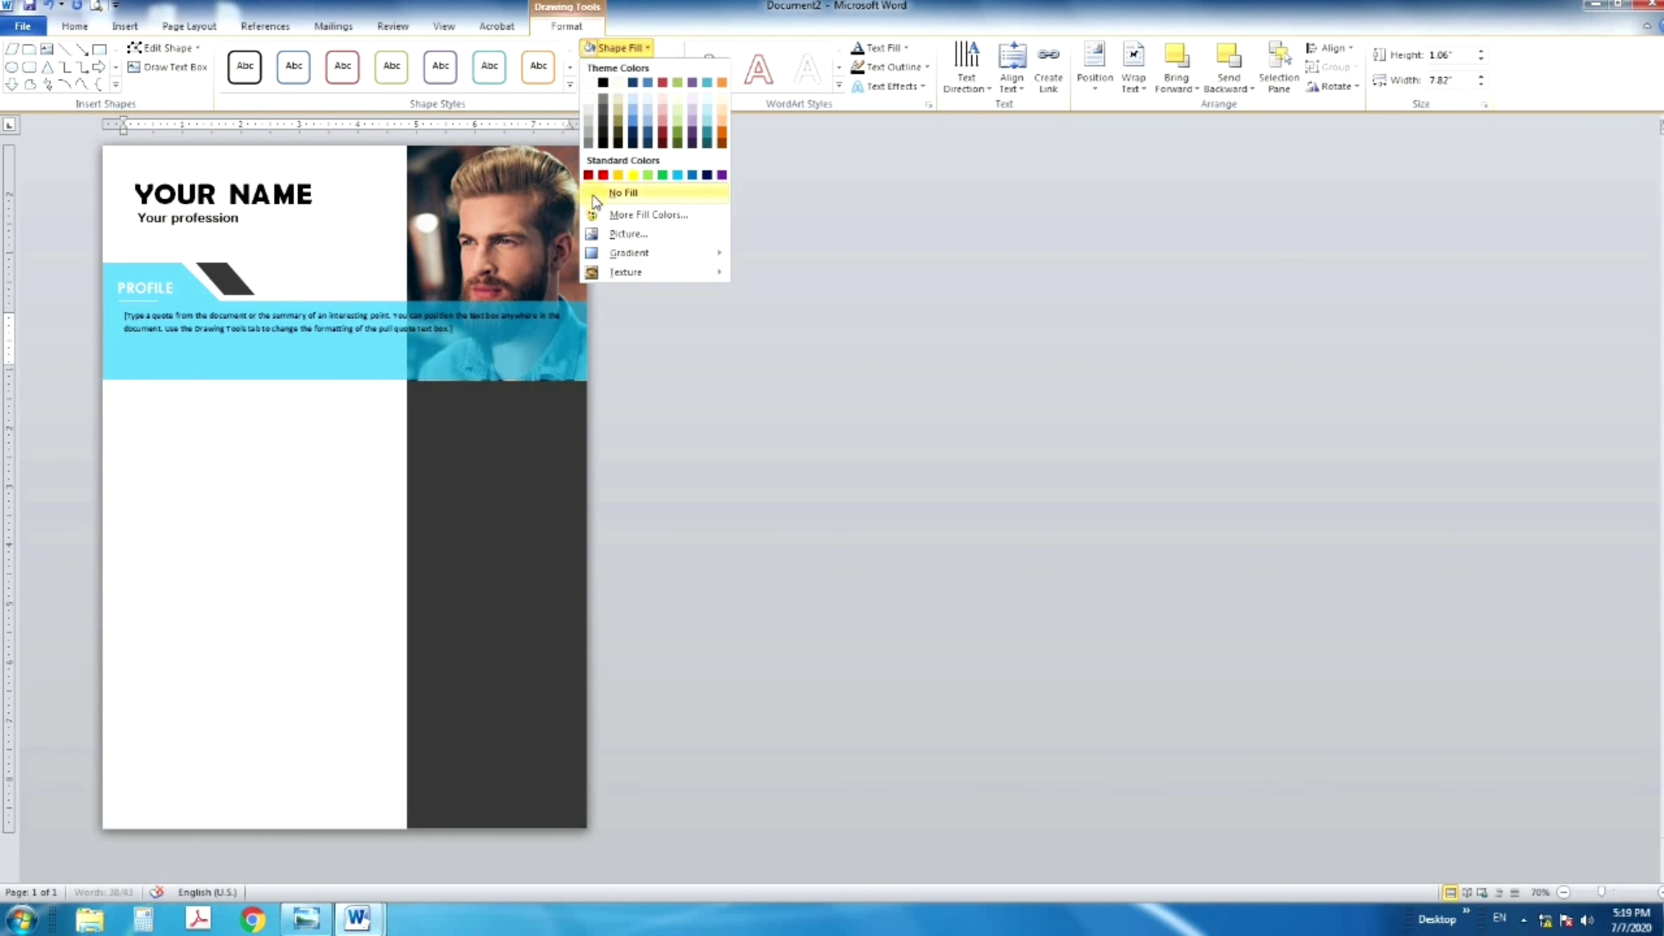
click(596, 196)
click(262, 558)
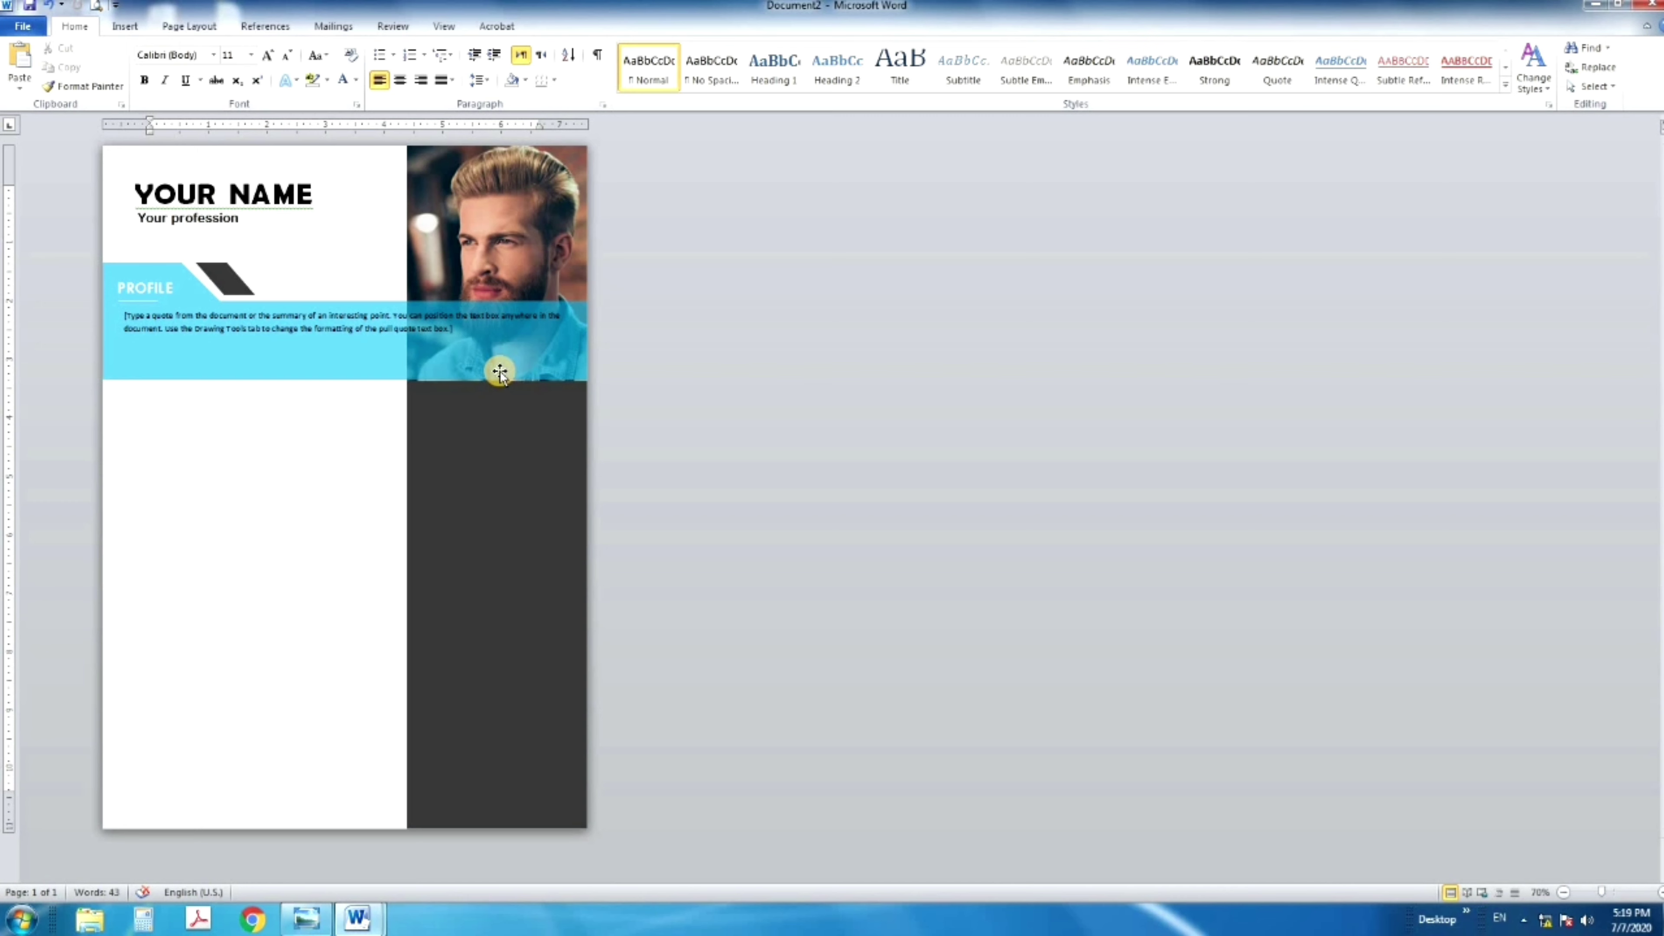
Step: Paste the profile paragraph into the box as white 12-pt text
click(500, 372)
key(ctrl+v)
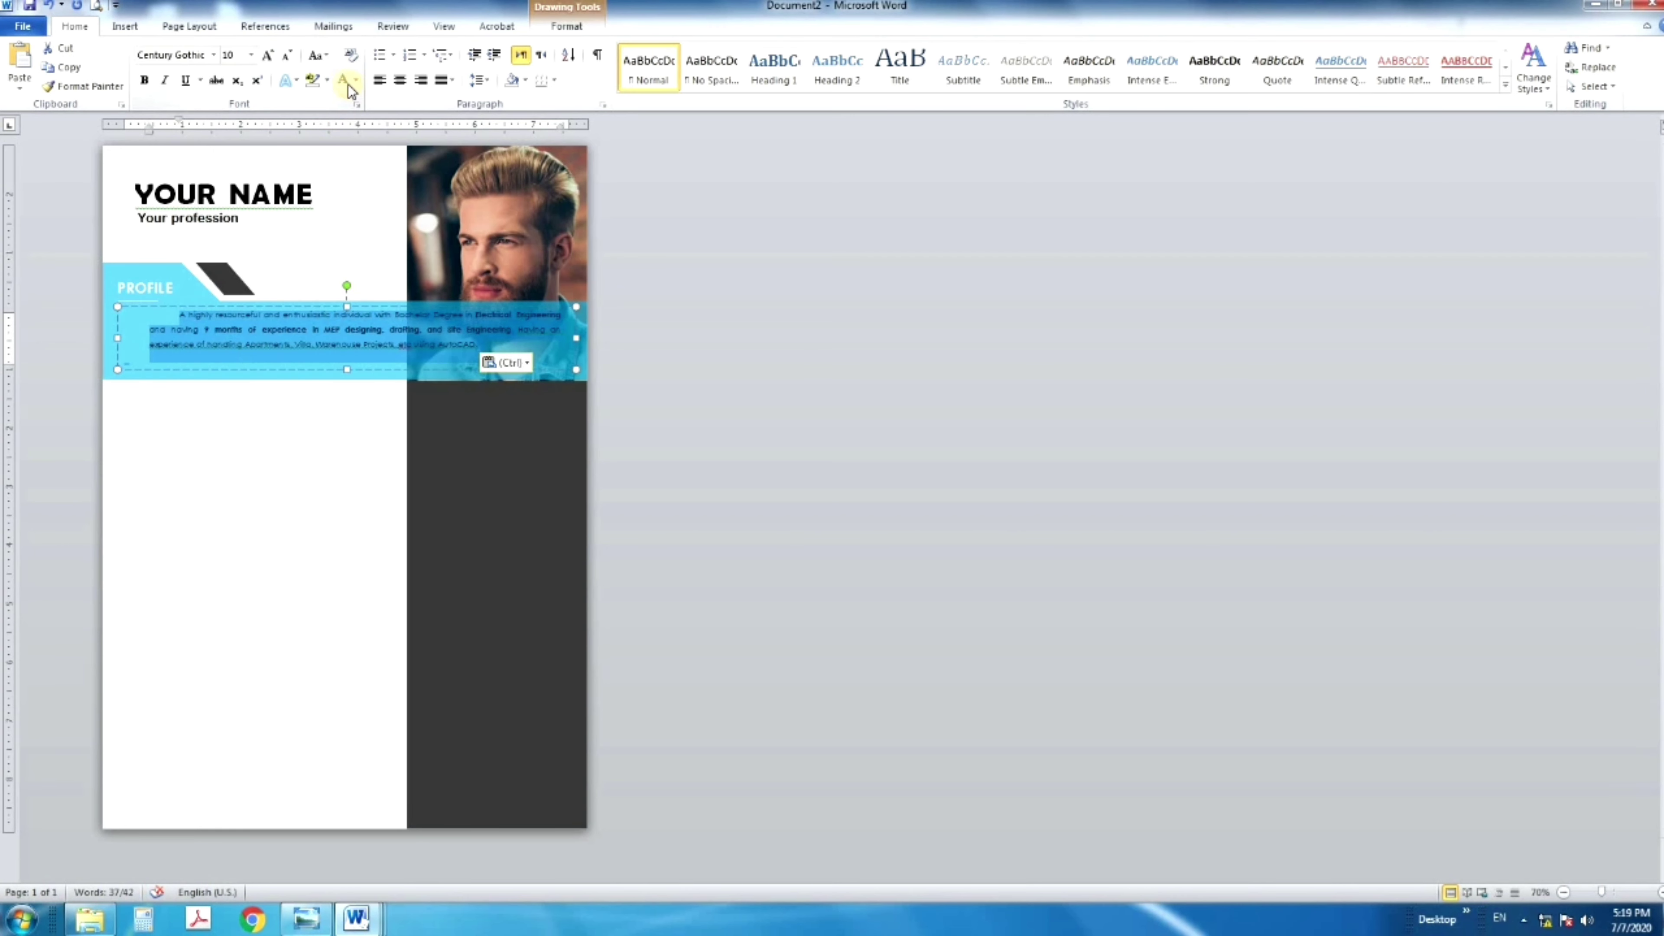
click(343, 79)
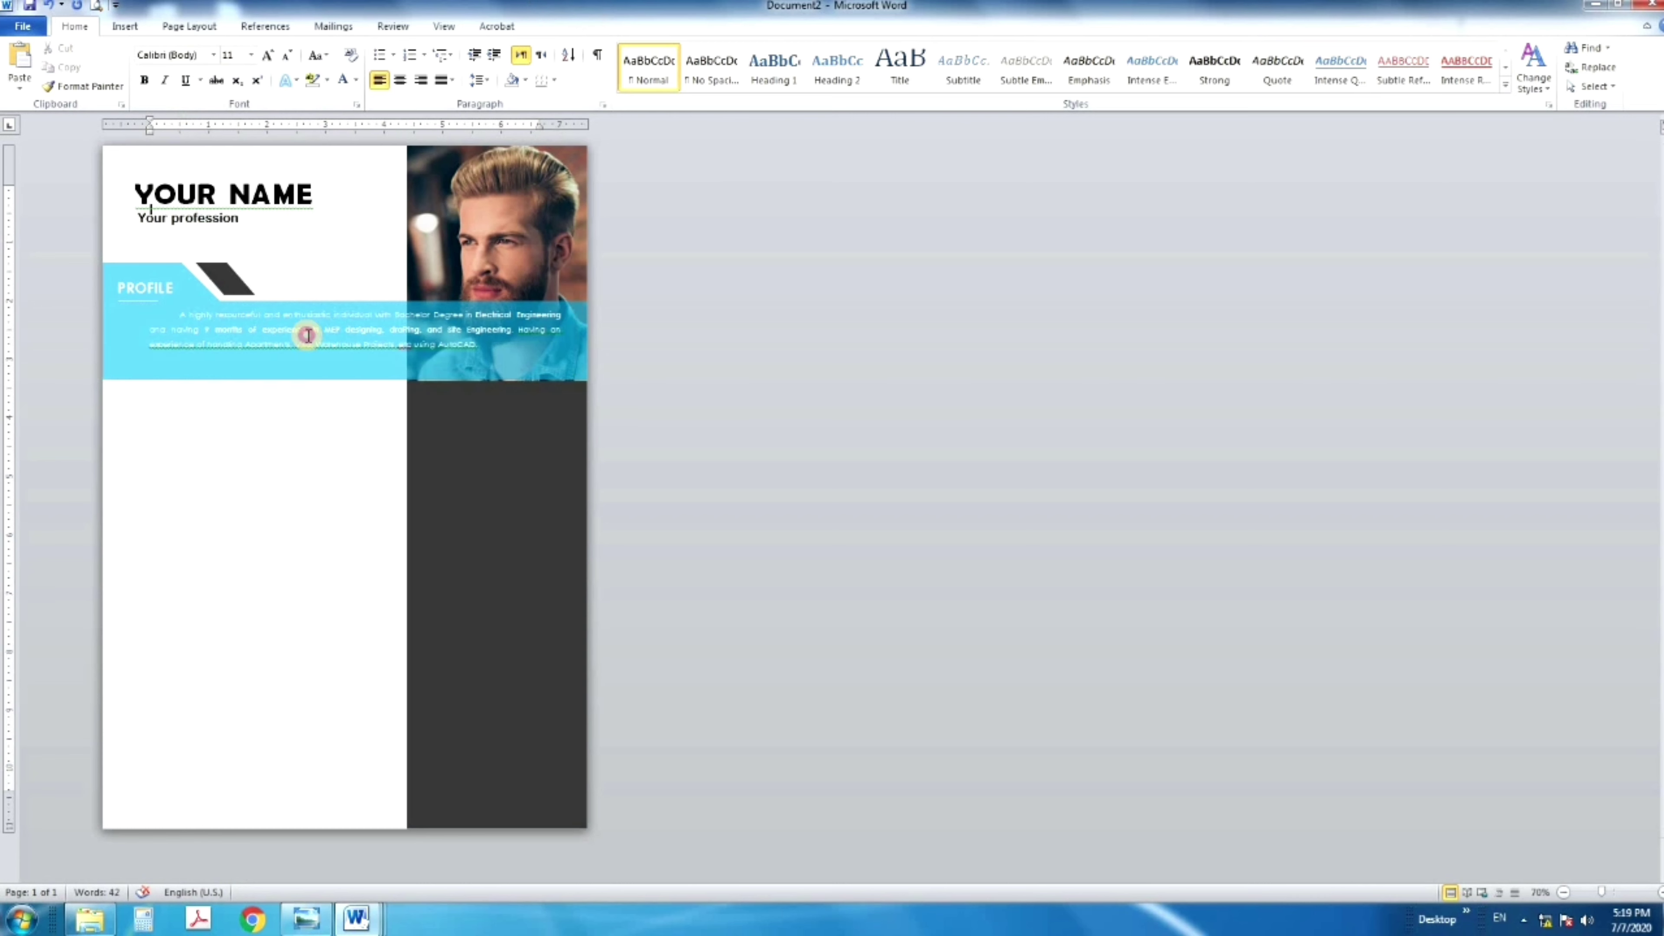
click(109, 336)
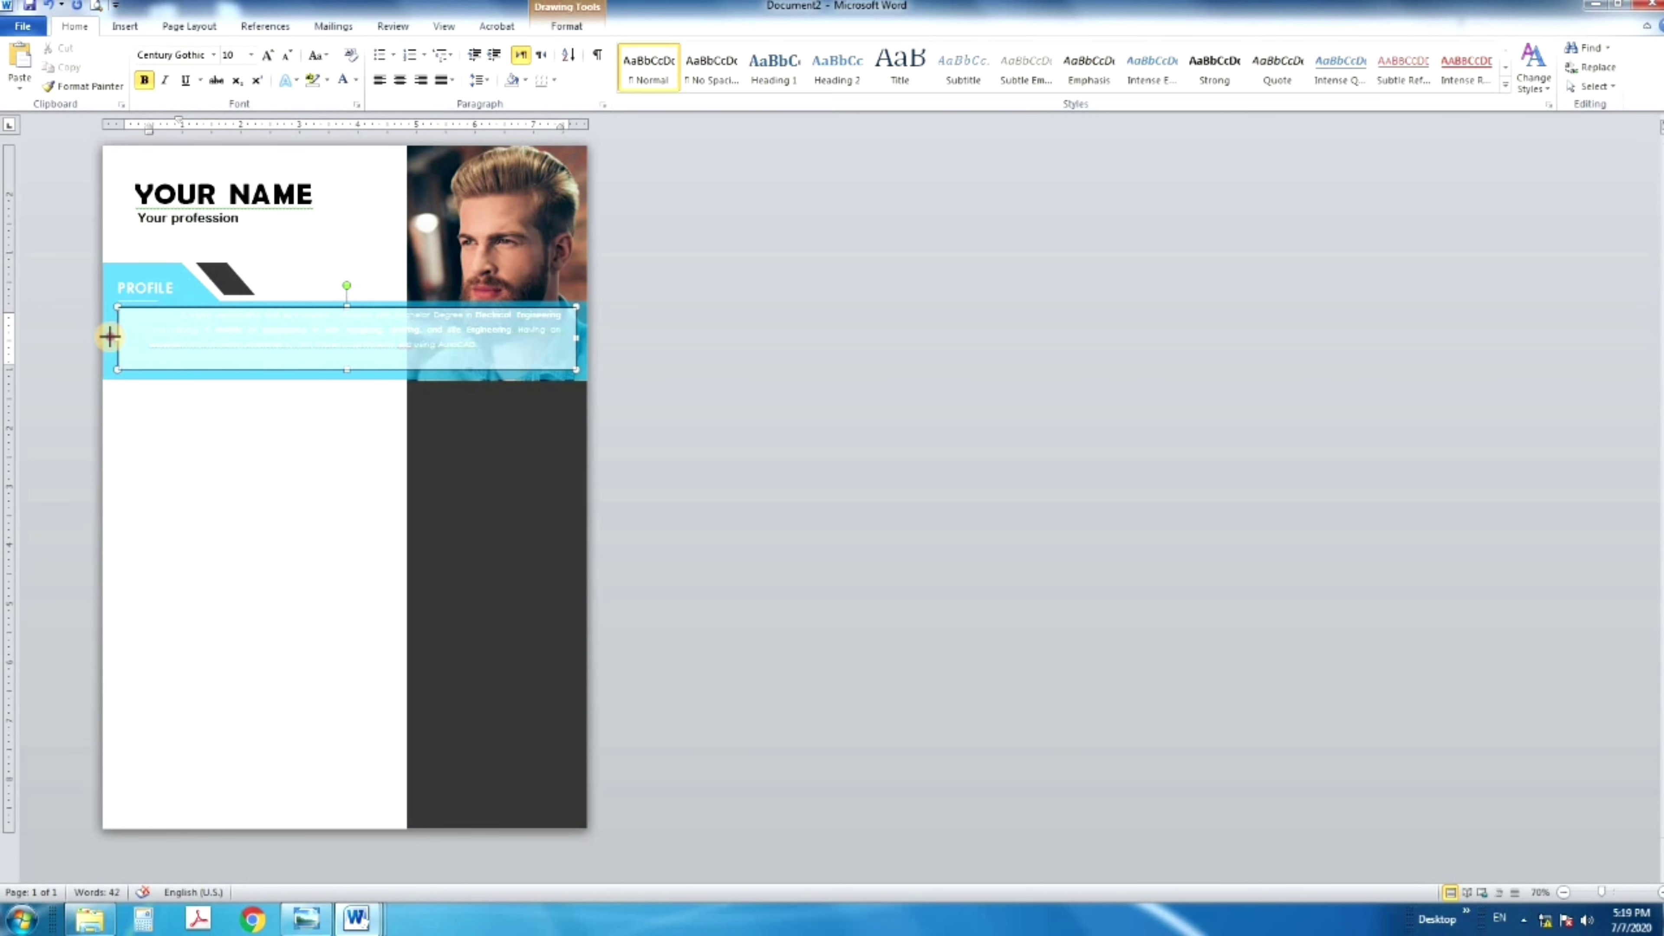
click(186, 334)
key(ctrl+a)
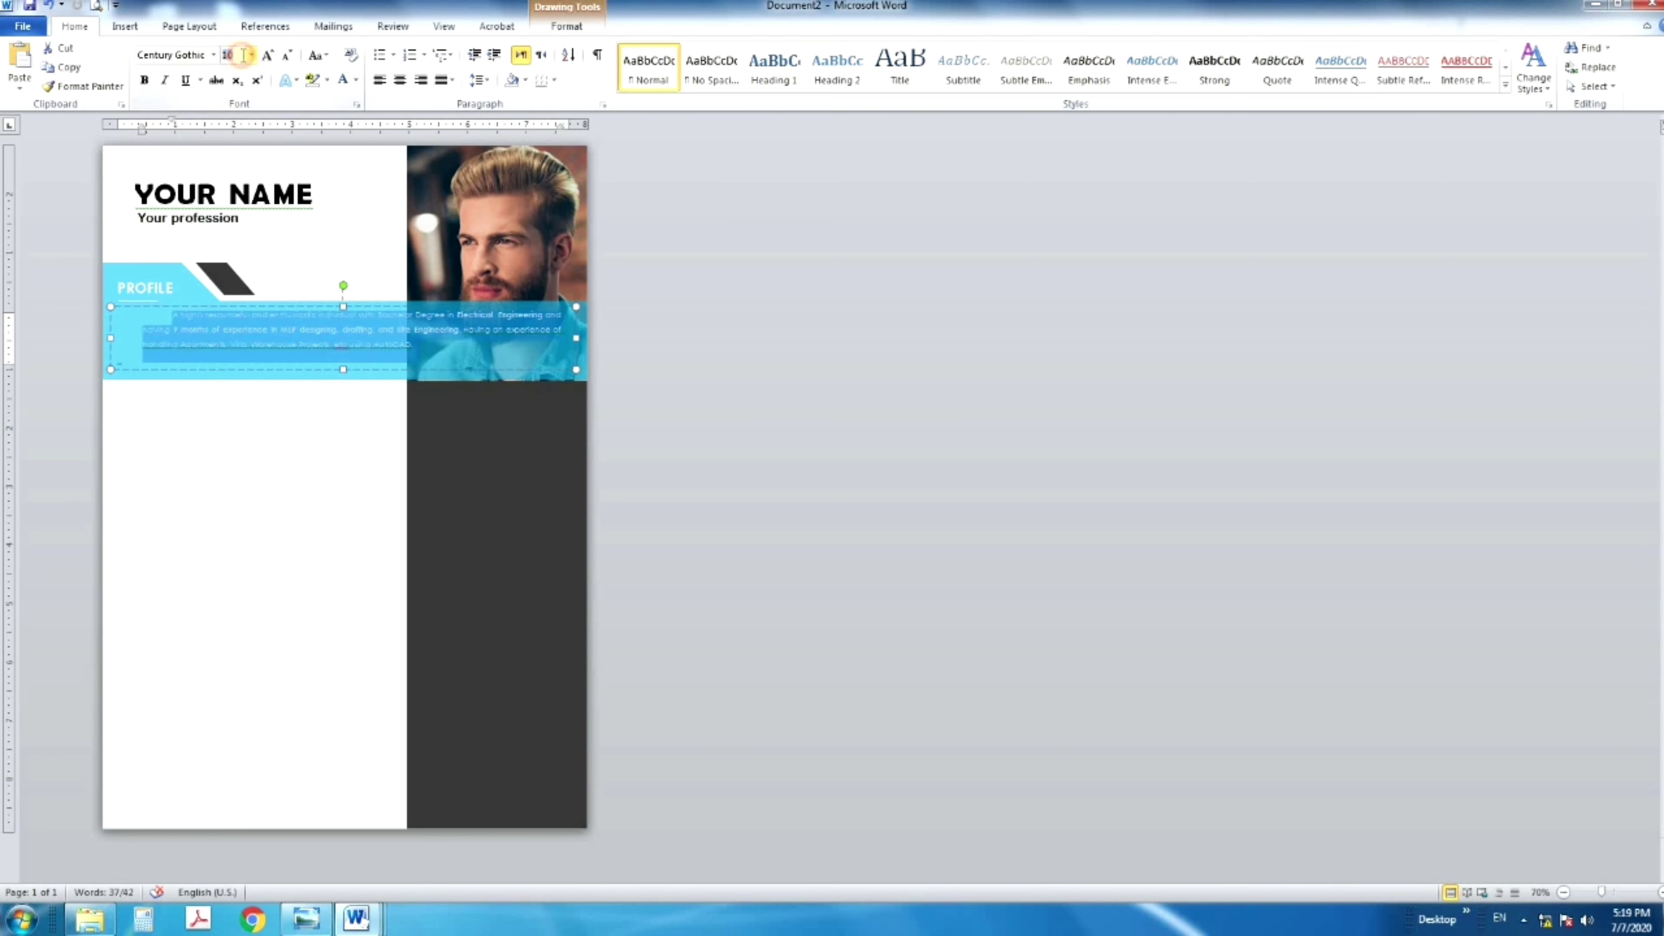
text(12)
key(Return)
Step: Align and widen the profile box to fit, then copy PROFILE onto the dark sidebar
click(380, 360)
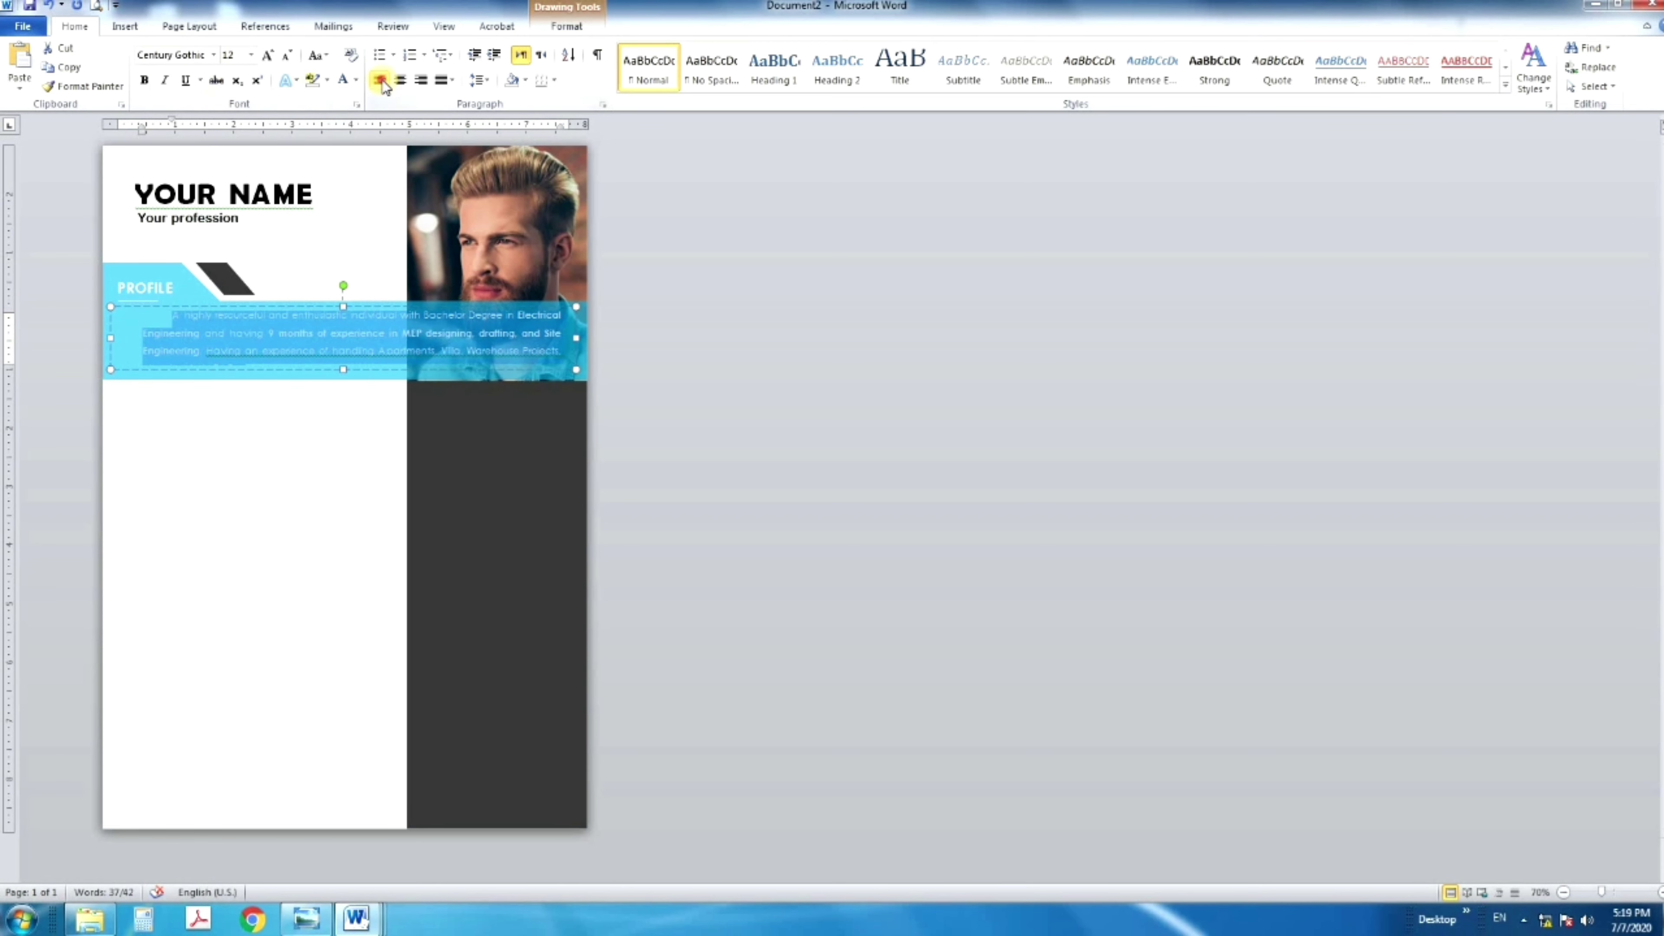
click(187, 368)
click(114, 365)
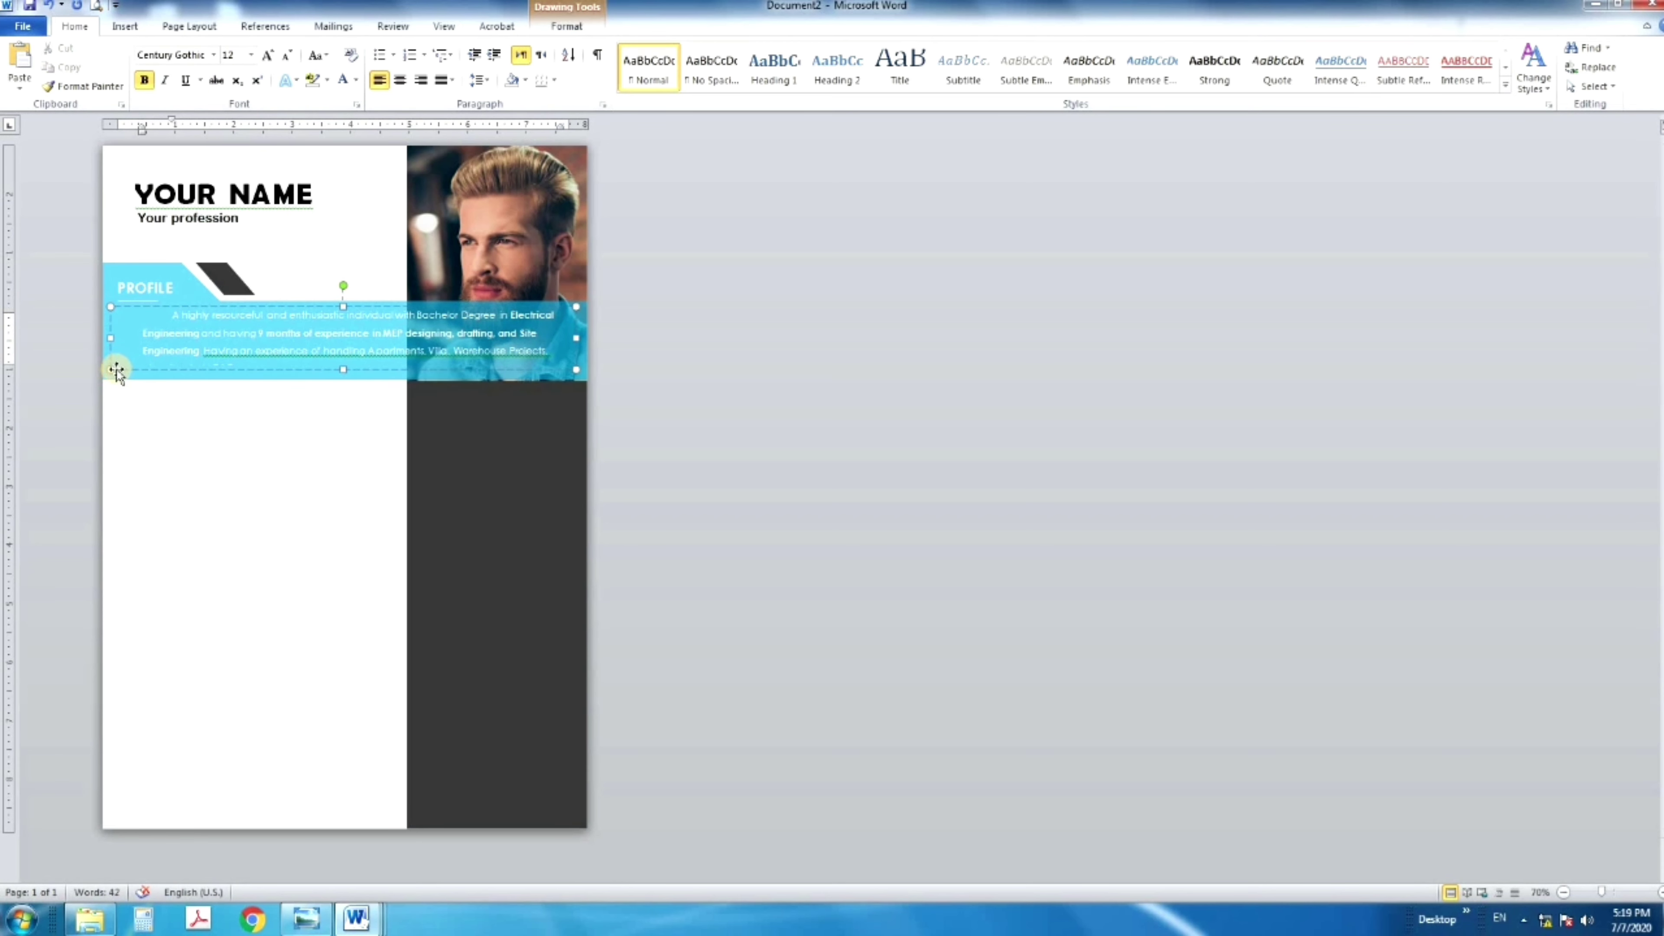
drag(116, 372, 96, 370)
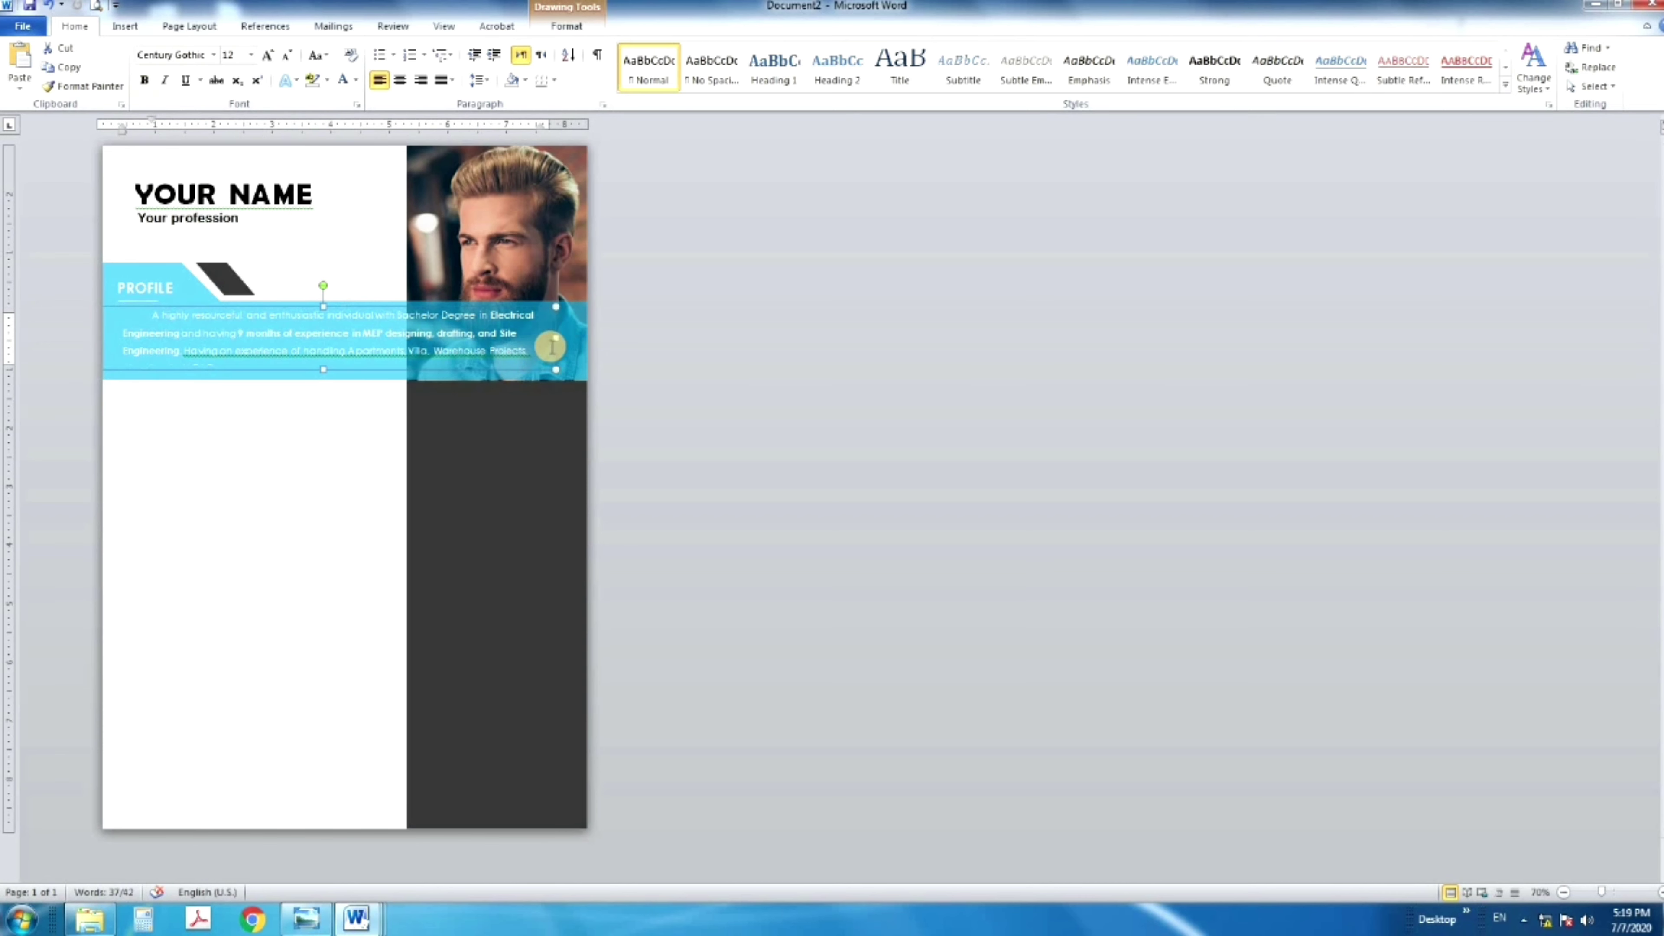
drag(556, 338, 580, 337)
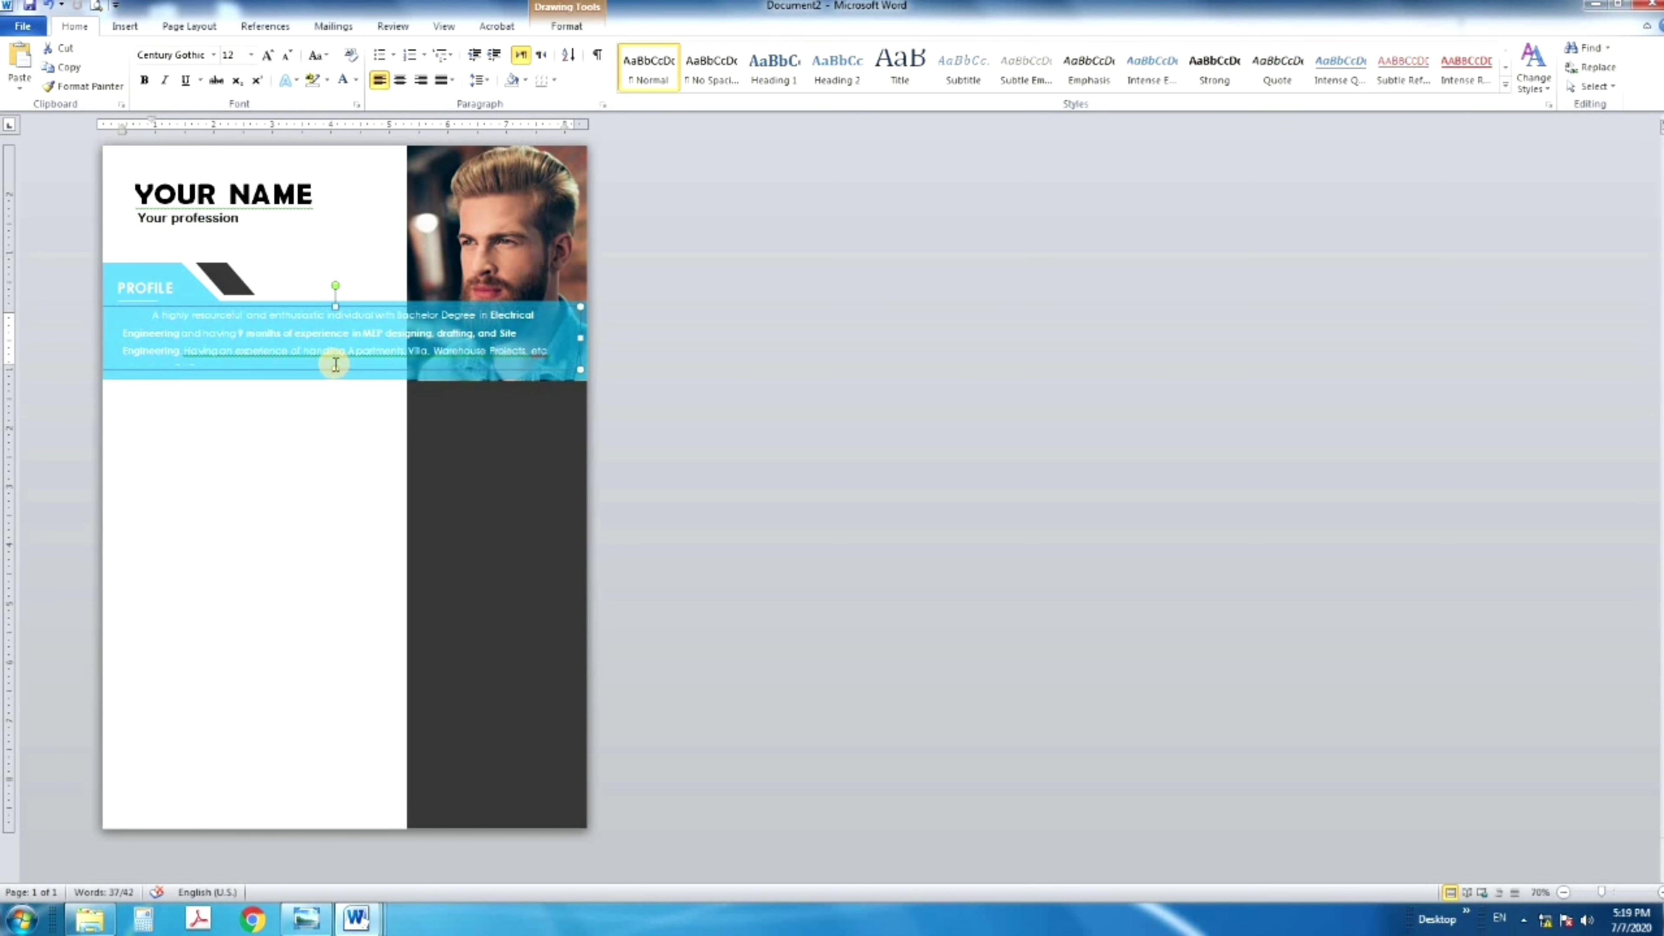
drag(176, 285, 447, 406)
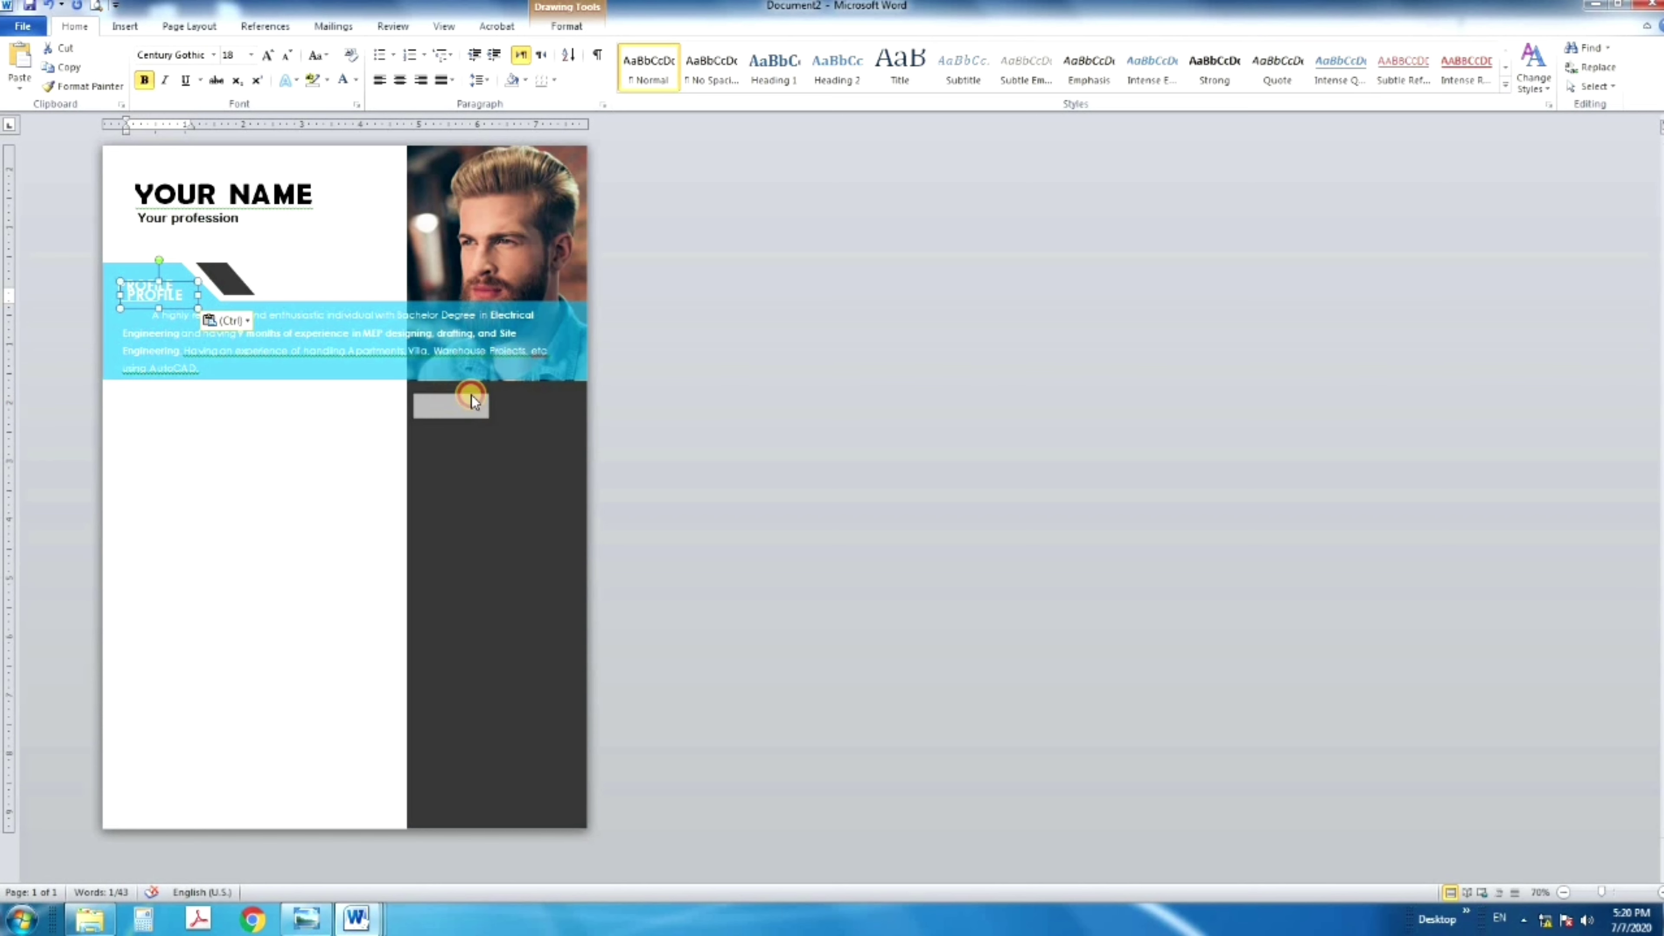
Step: Retype the copied sidebar heading as CONTACTS
click(454, 407)
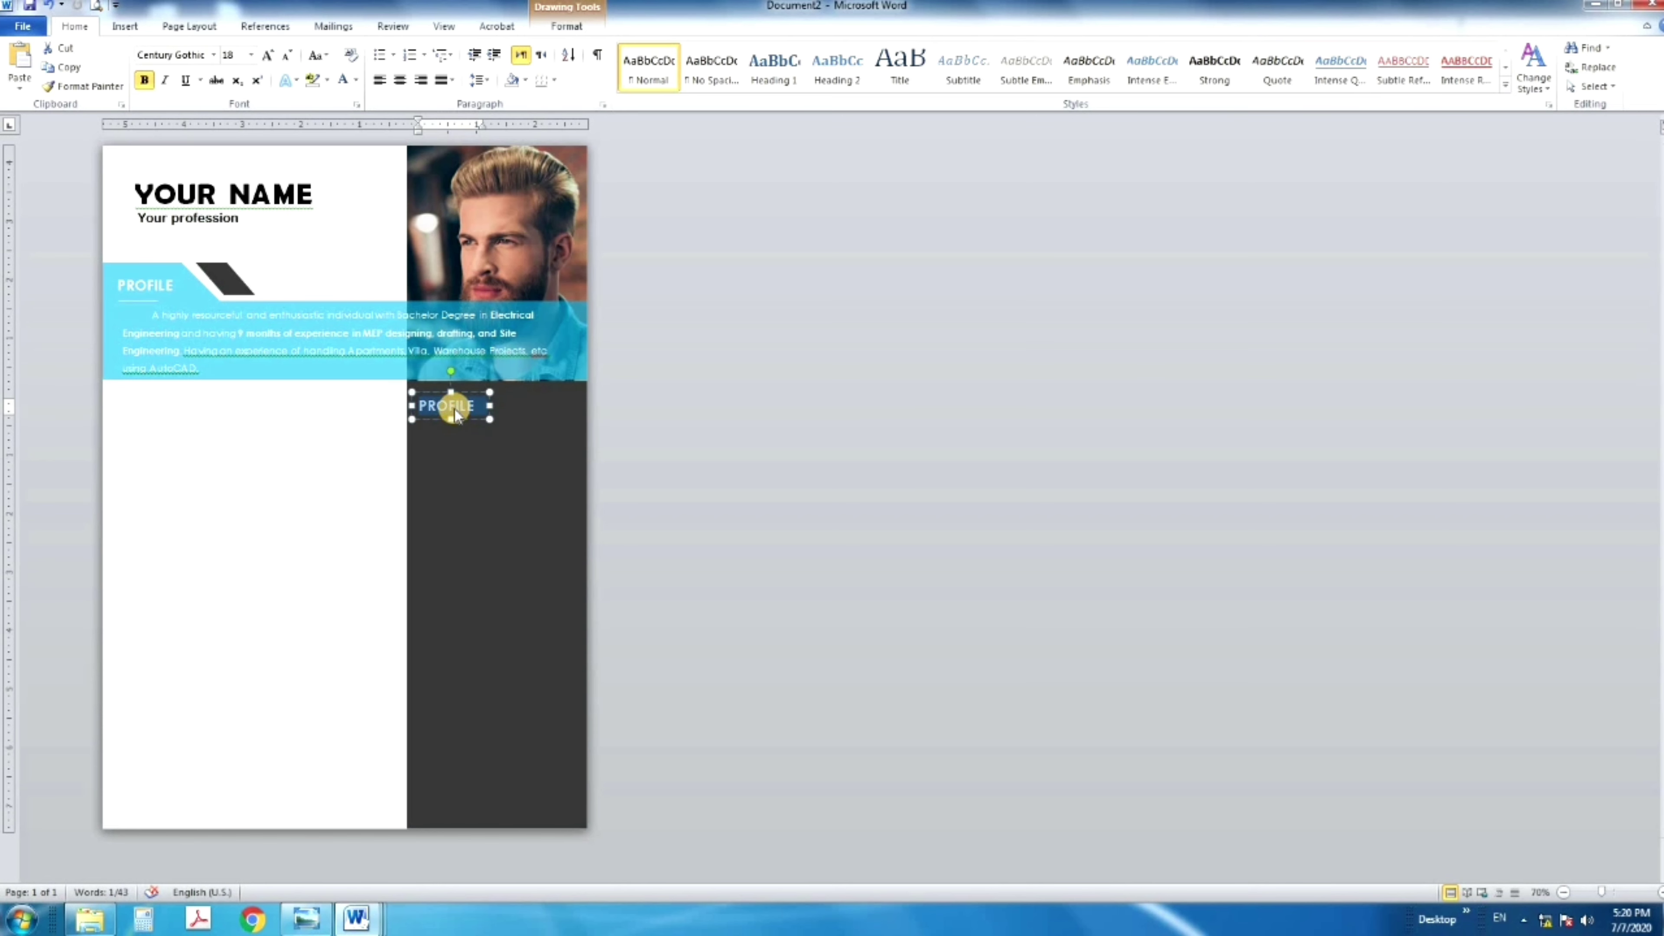
text(CONTAC)
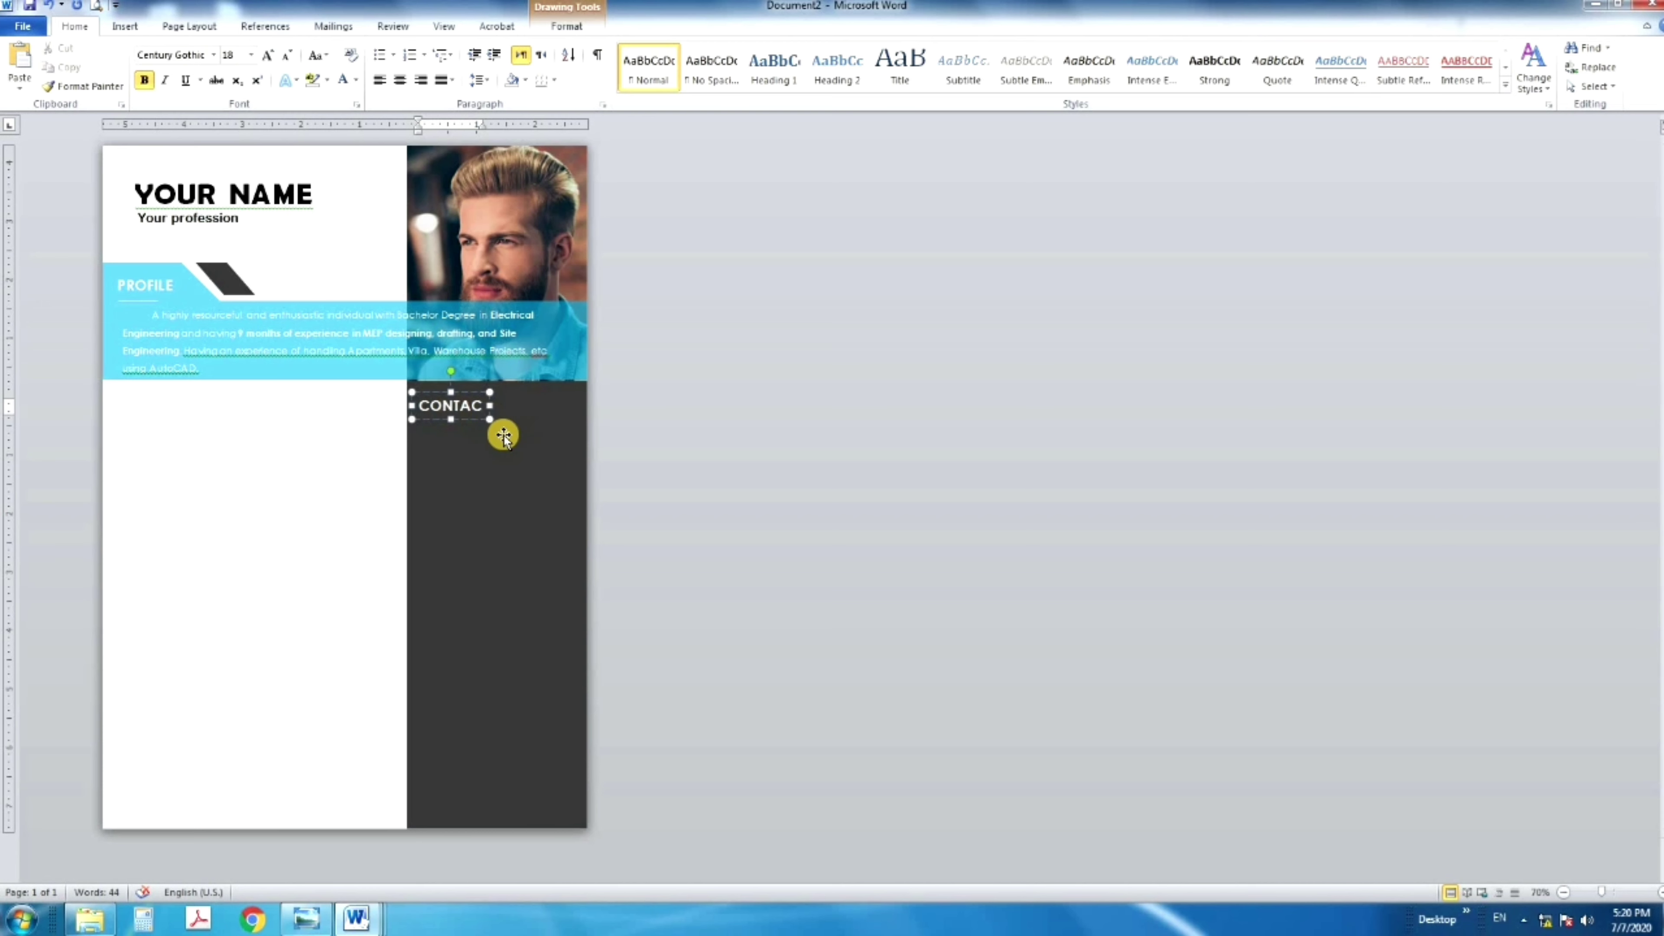
text(T US)
key(BackSpace)
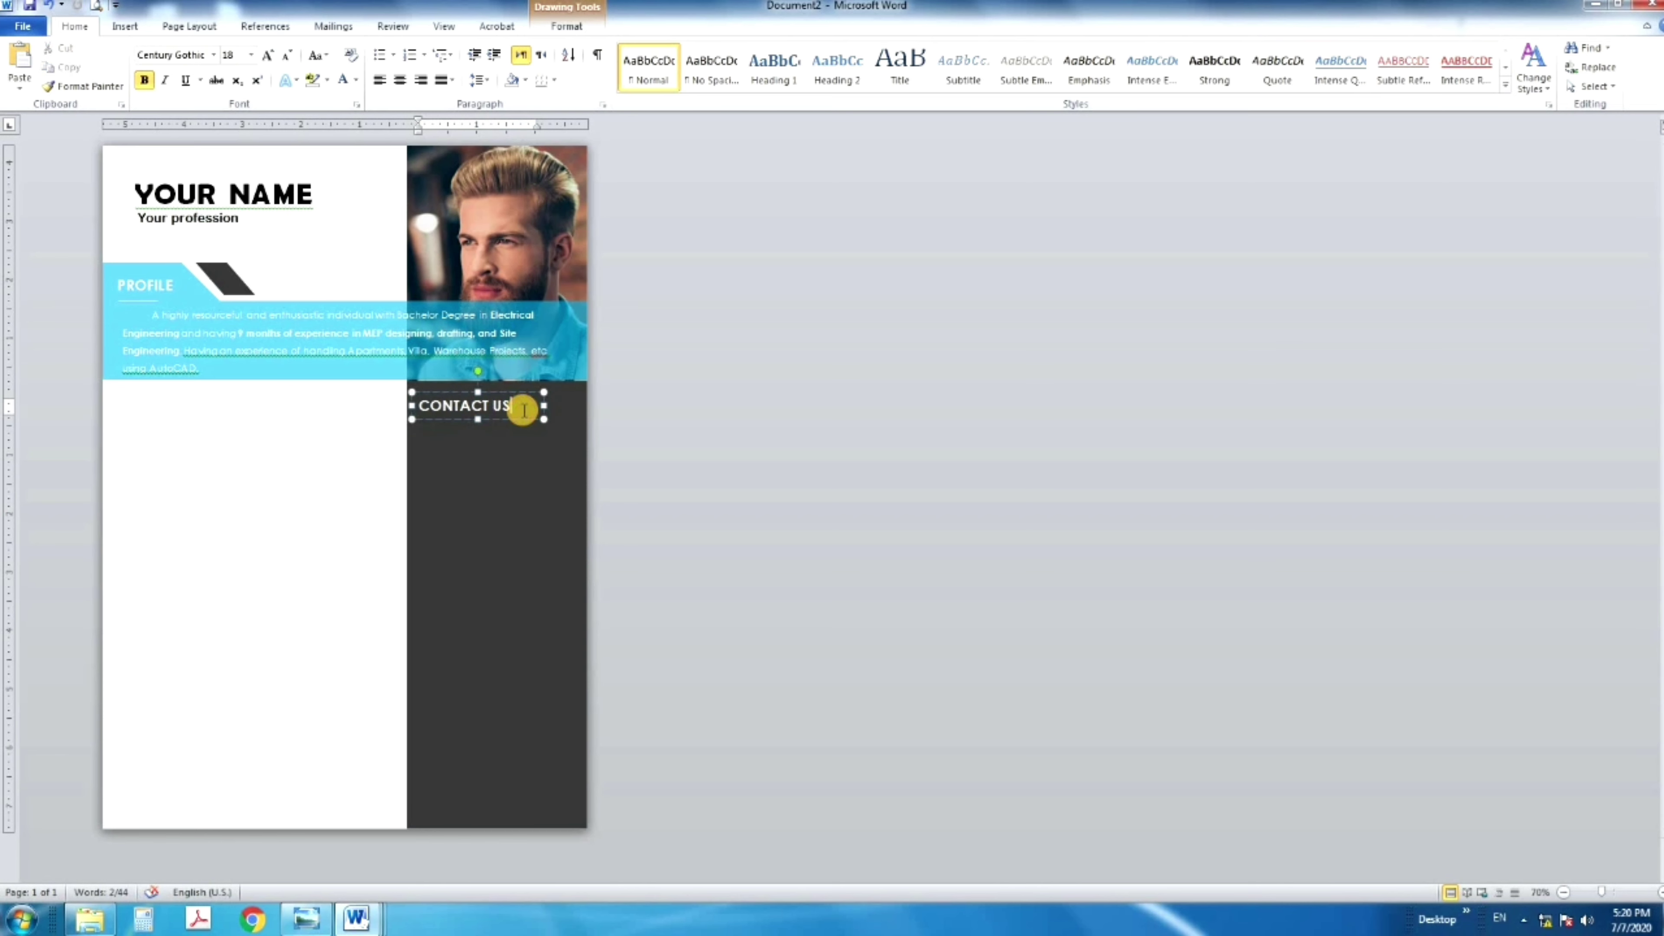
text(S)
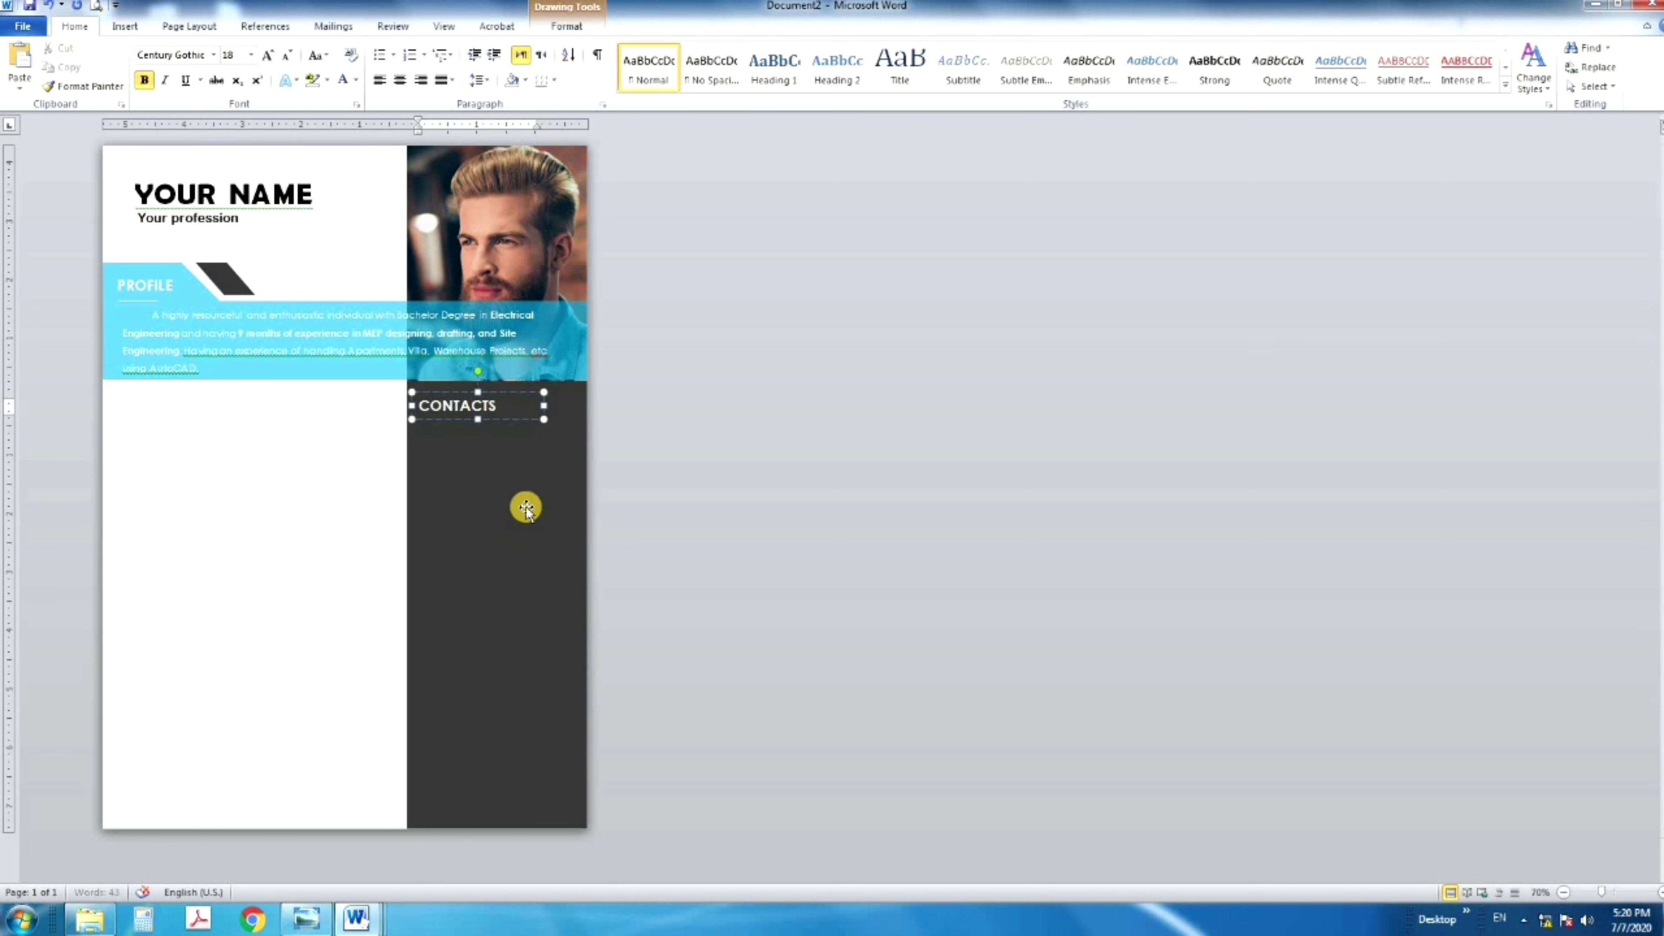
click(495, 372)
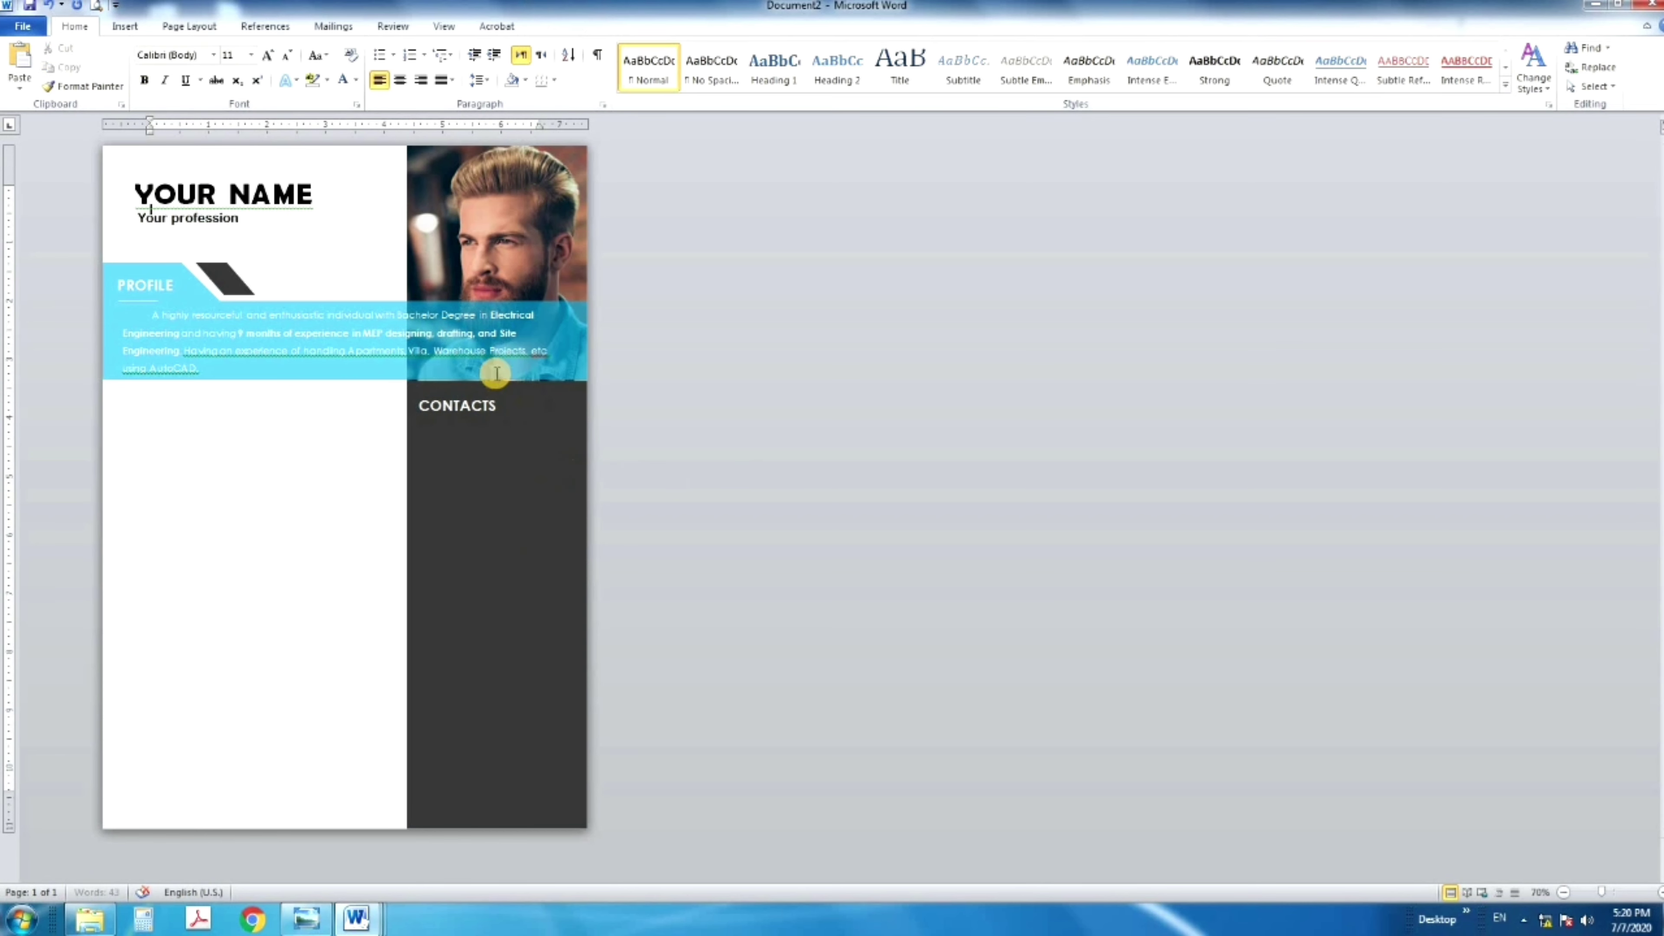
Step: Copy PROFILE's white underline beneath CONTACTS, then paste the column of contact icons
click(131, 301)
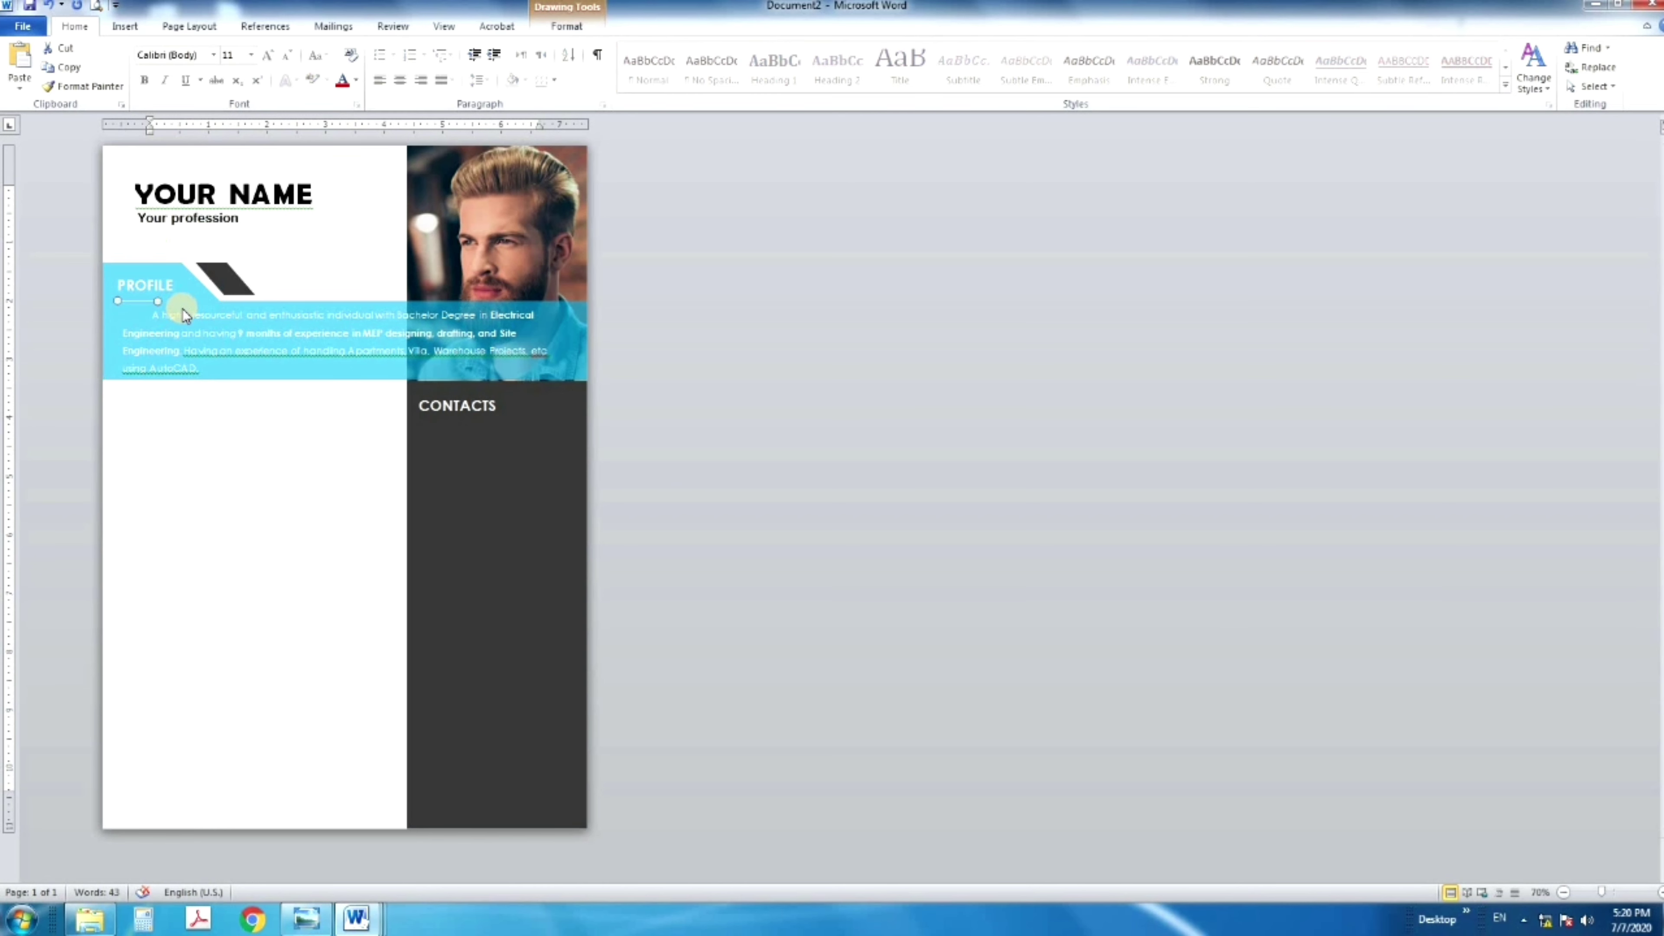
drag(141, 302, 151, 311)
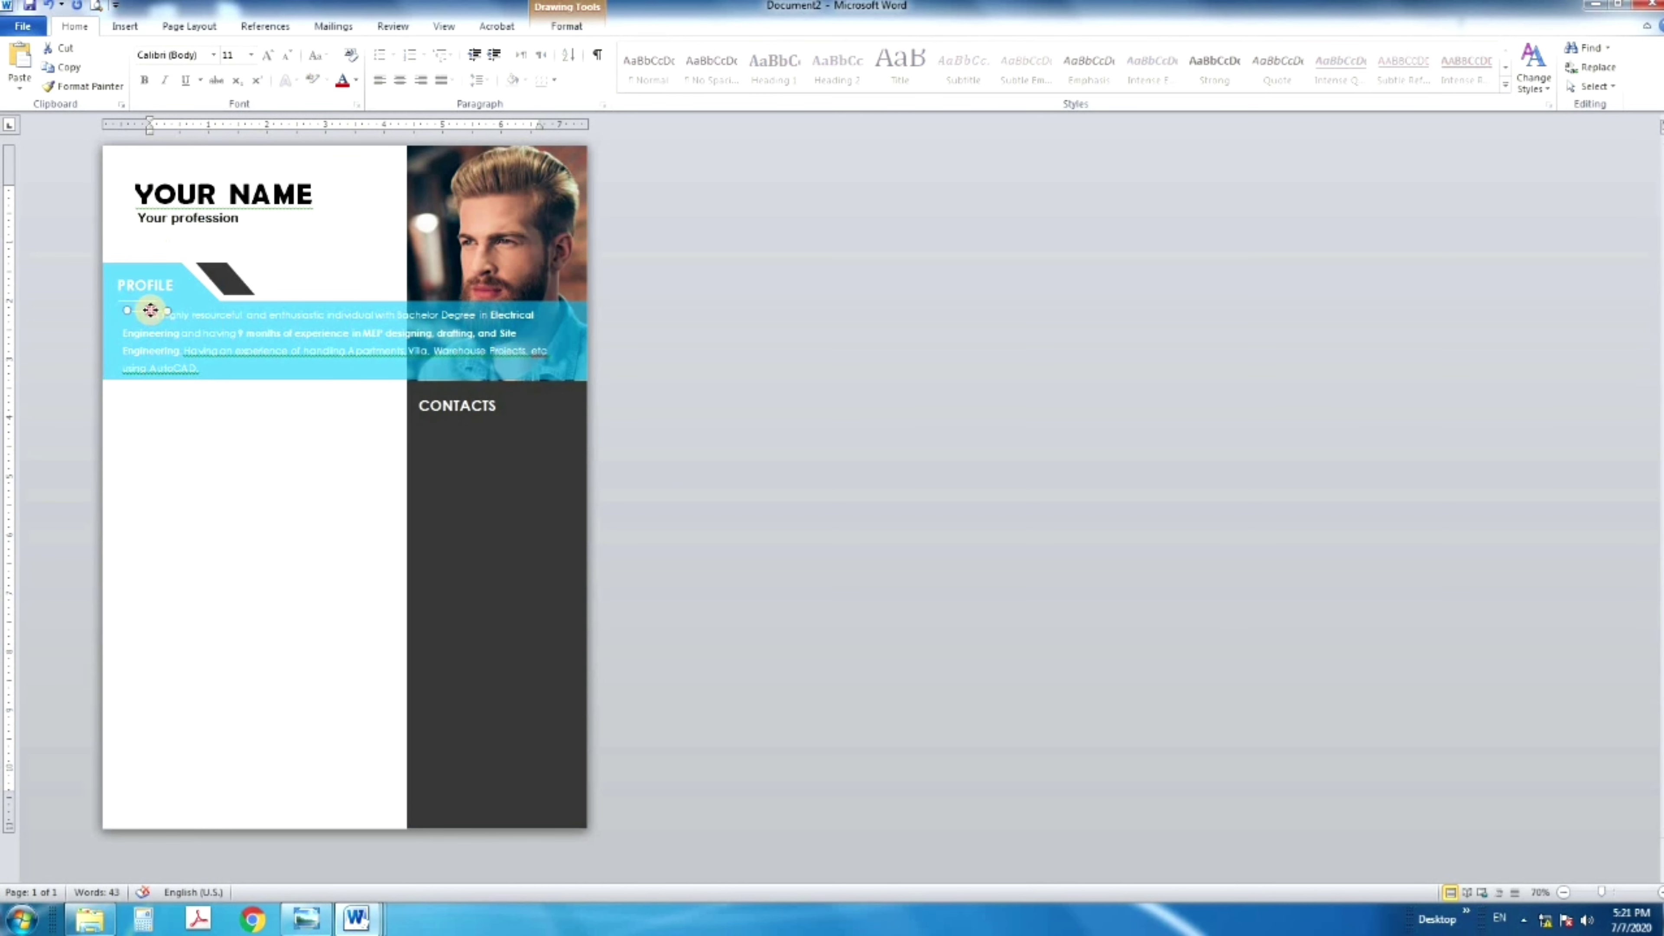
key(ctrl+z)
click(137, 319)
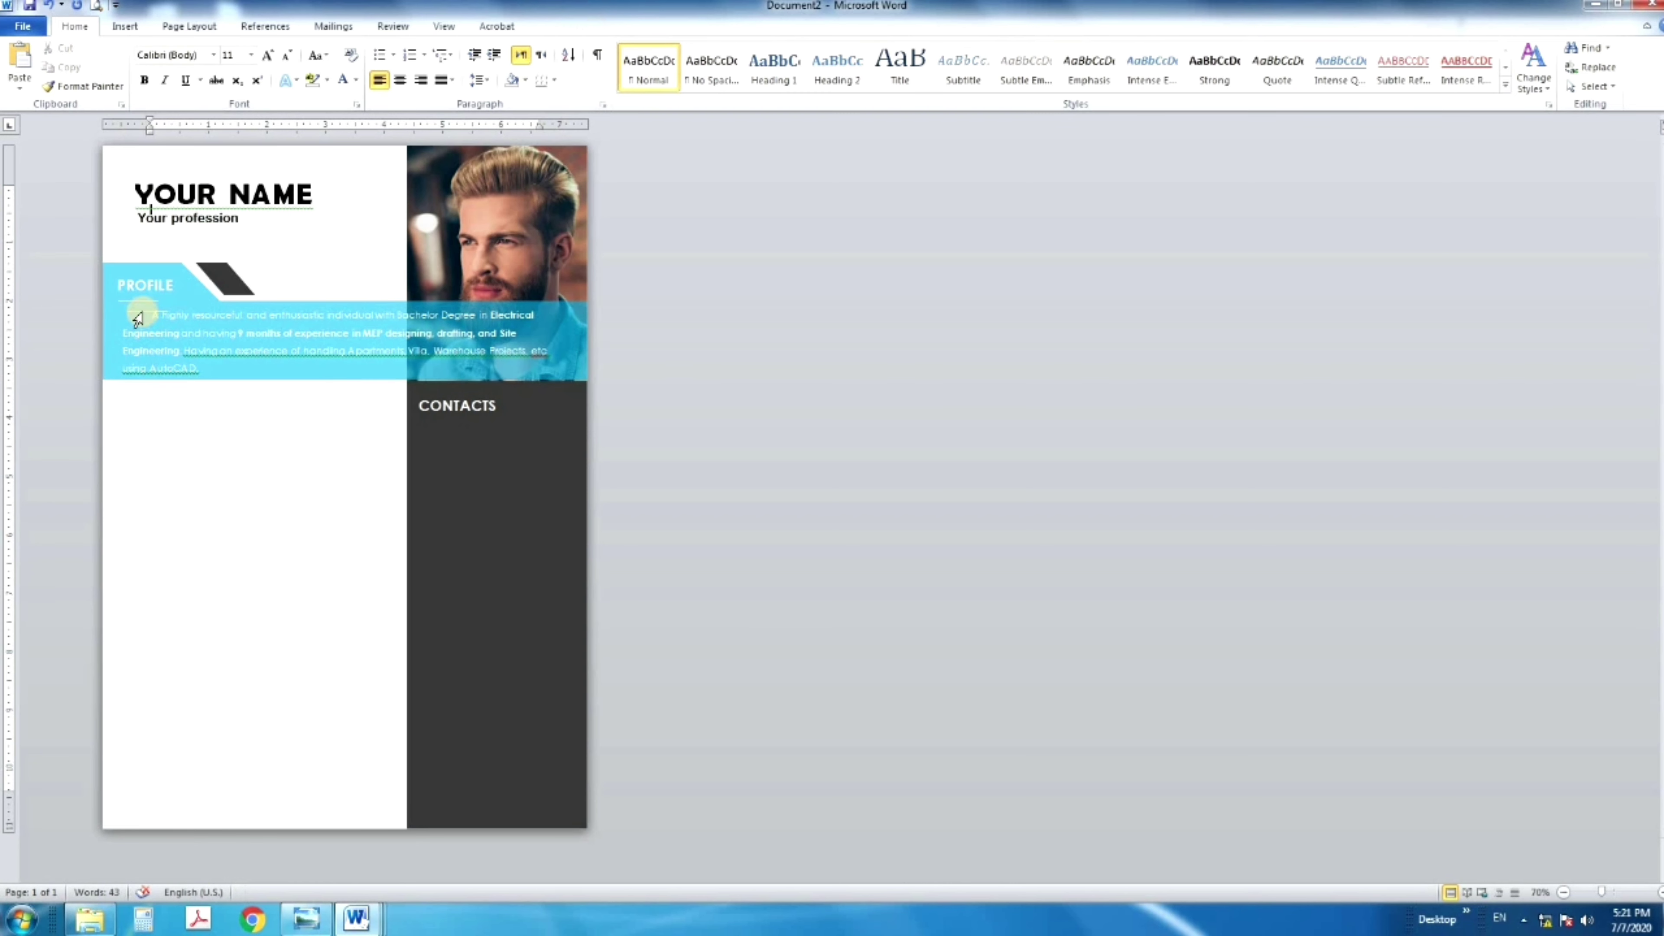
click(141, 309)
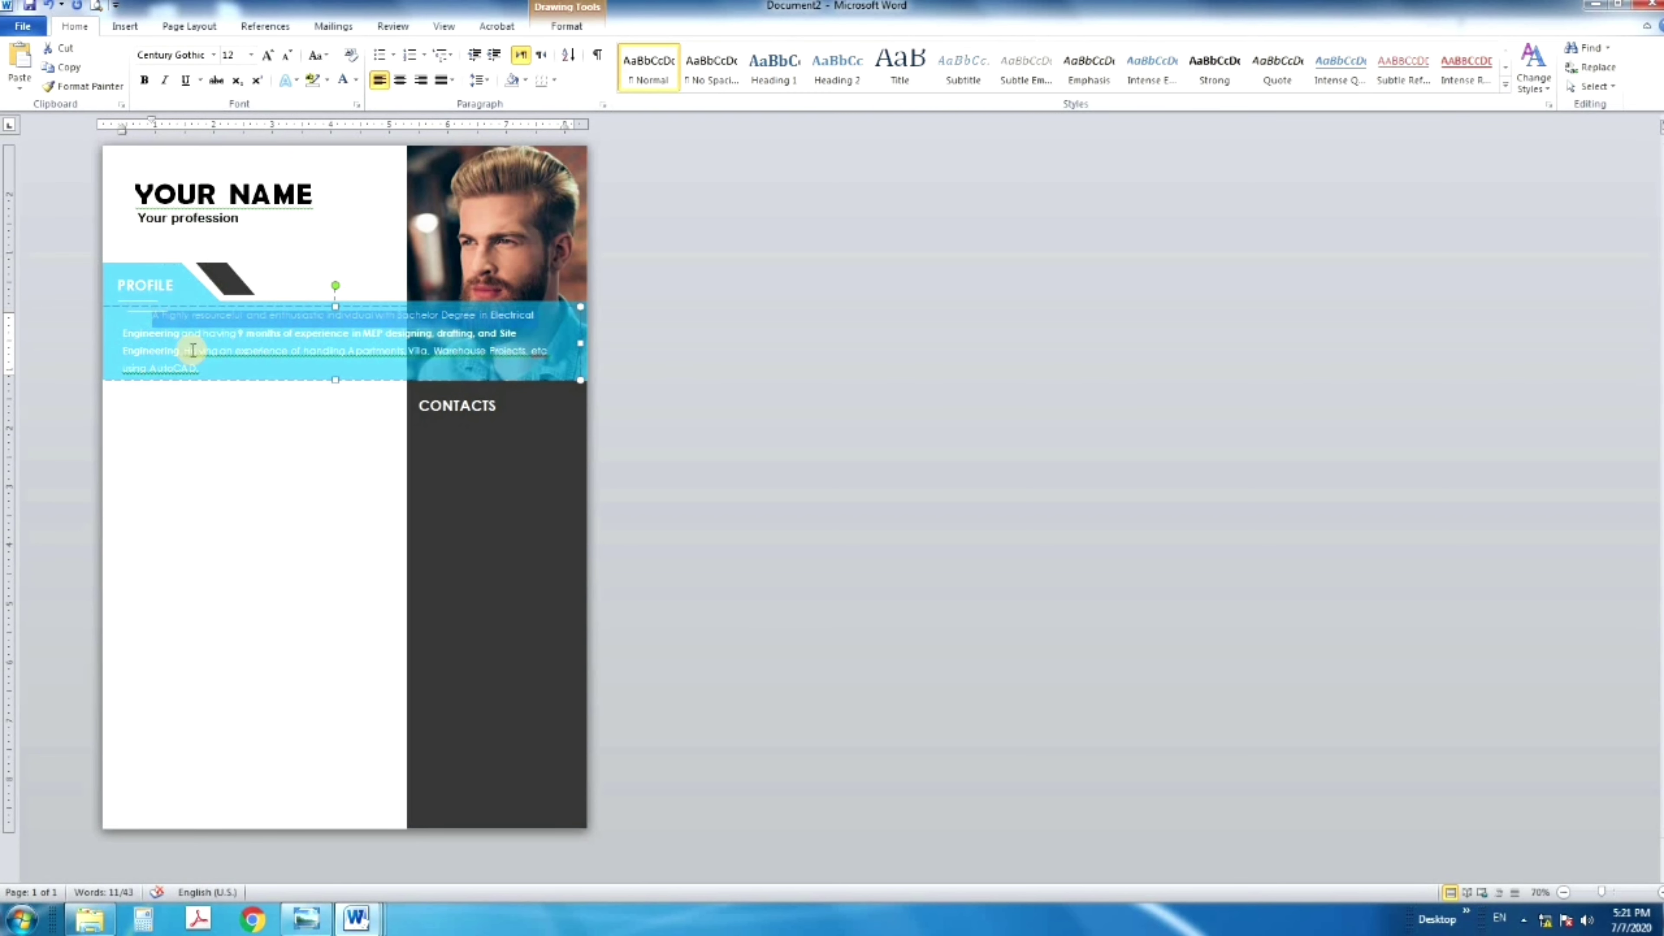
click(136, 318)
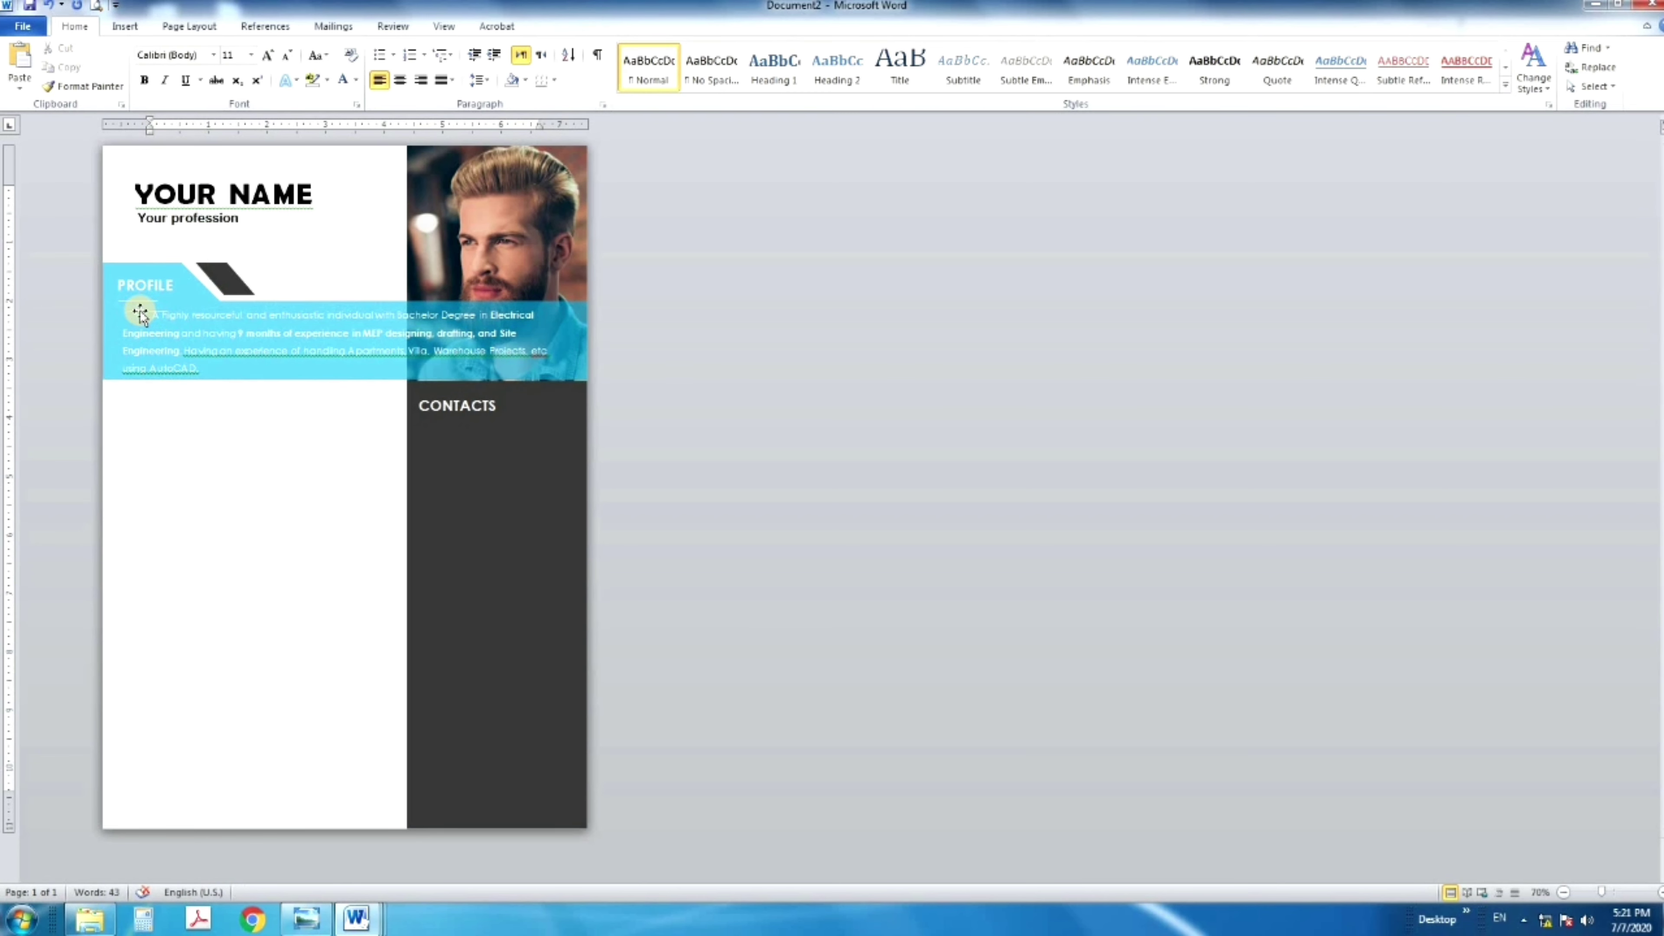
click(141, 310)
drag(425, 420, 432, 421)
click(341, 557)
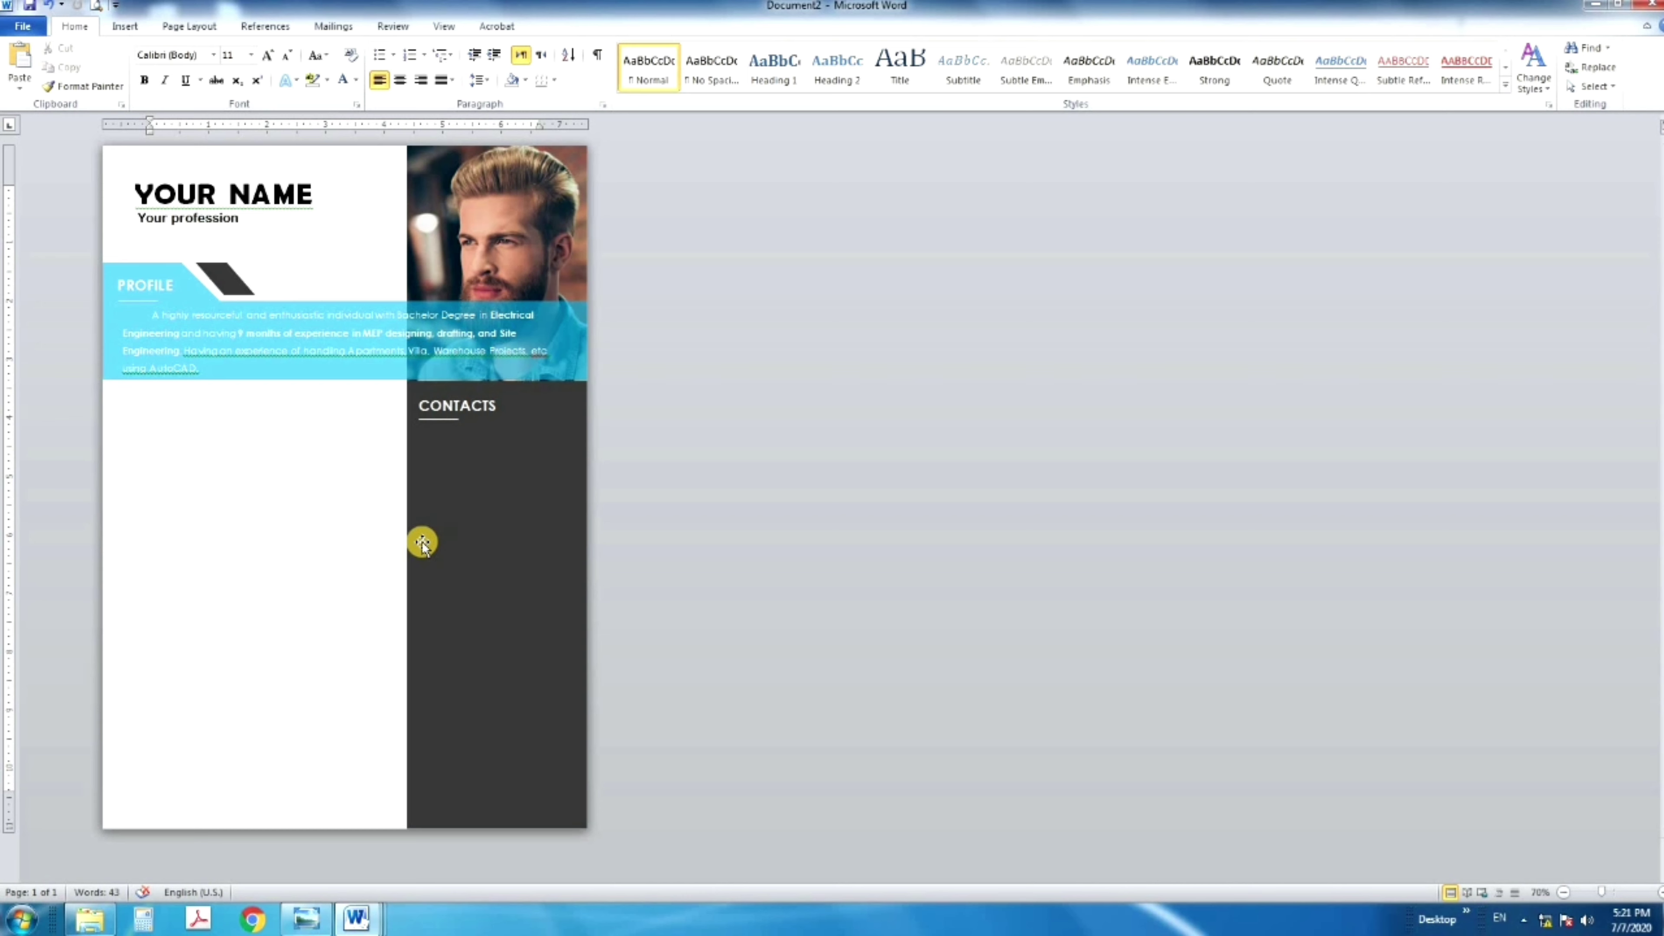
key(ctrl+v)
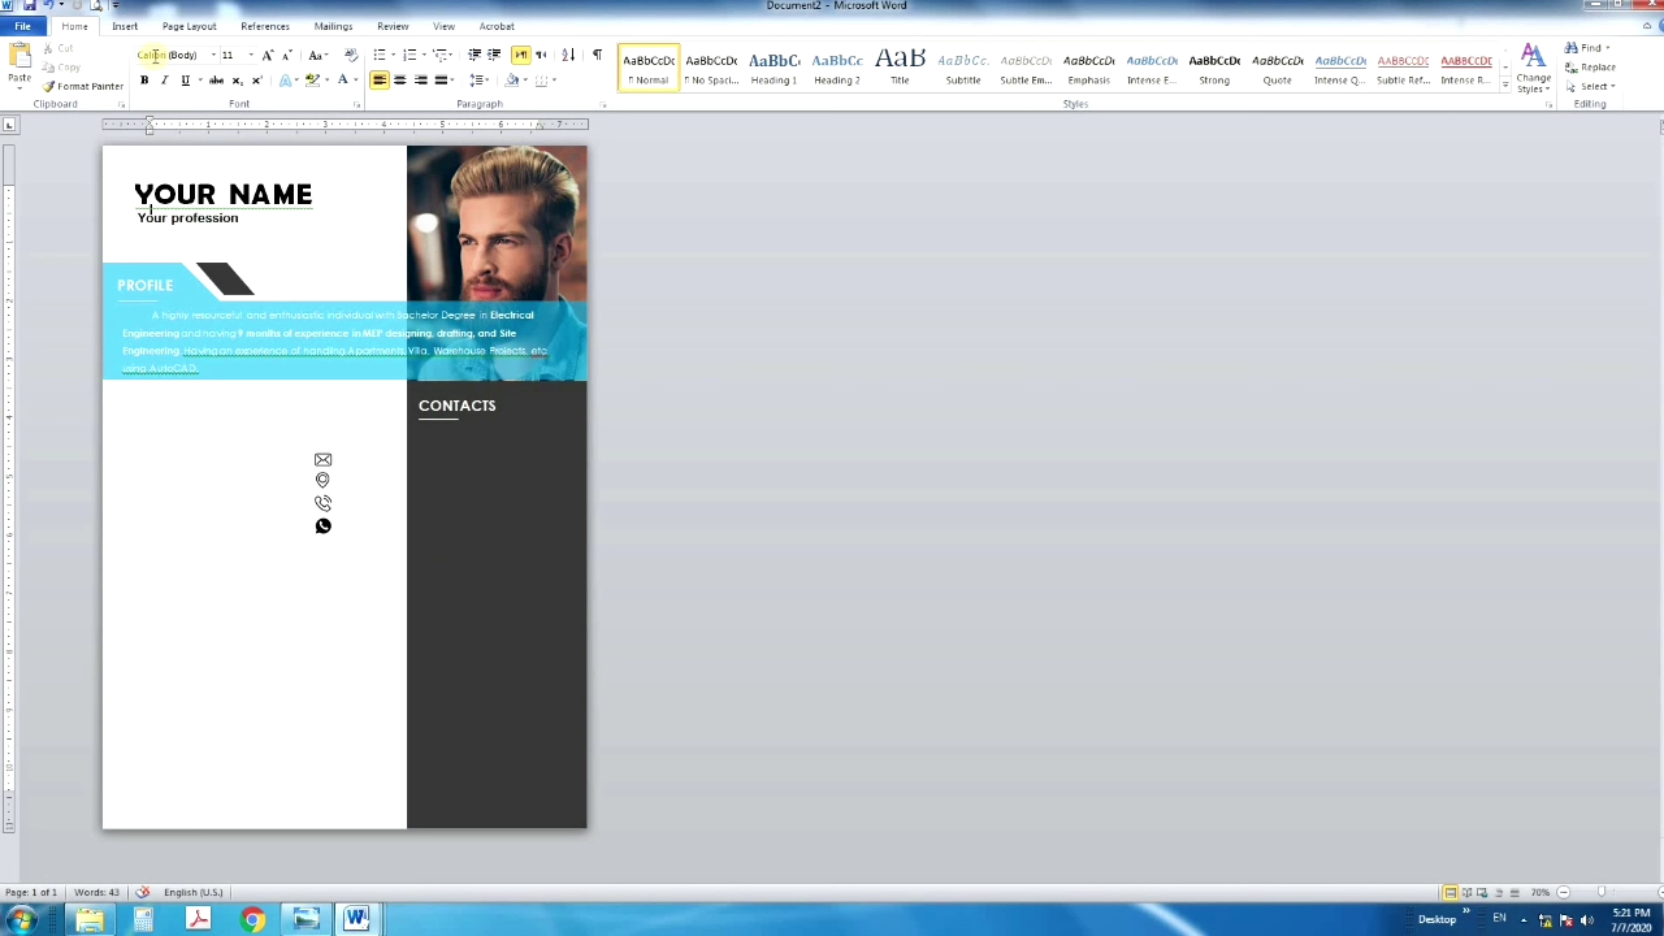
Step: Draw a small light-blue oval with no outline beside the mail icon
click(136, 29)
click(256, 65)
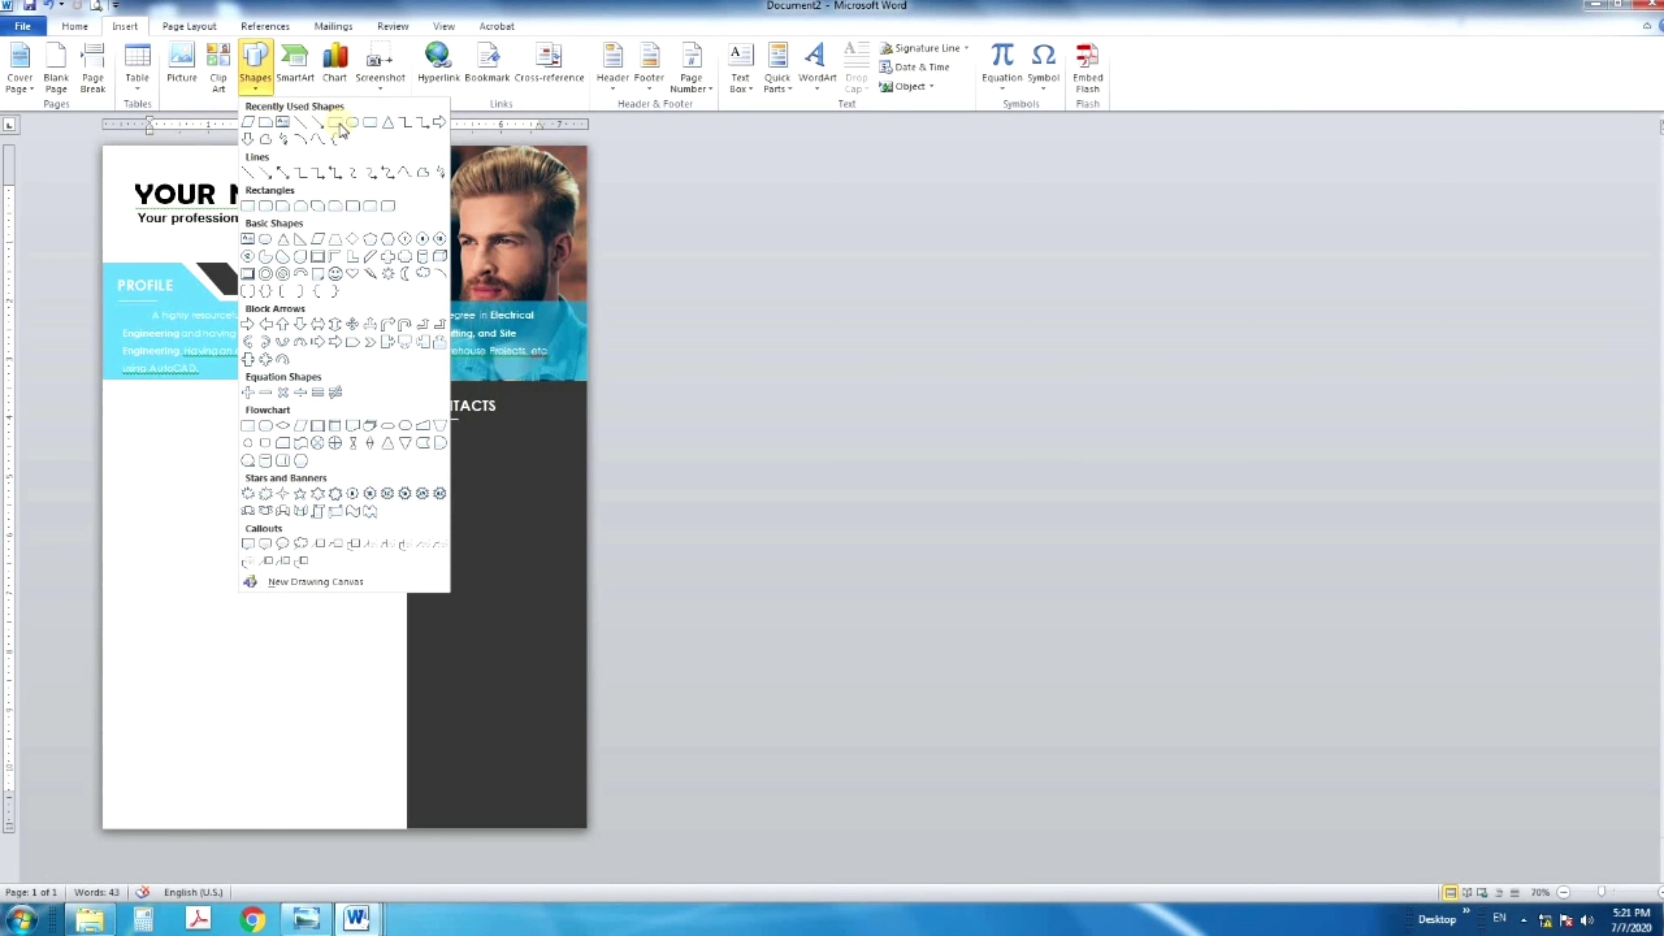
click(360, 125)
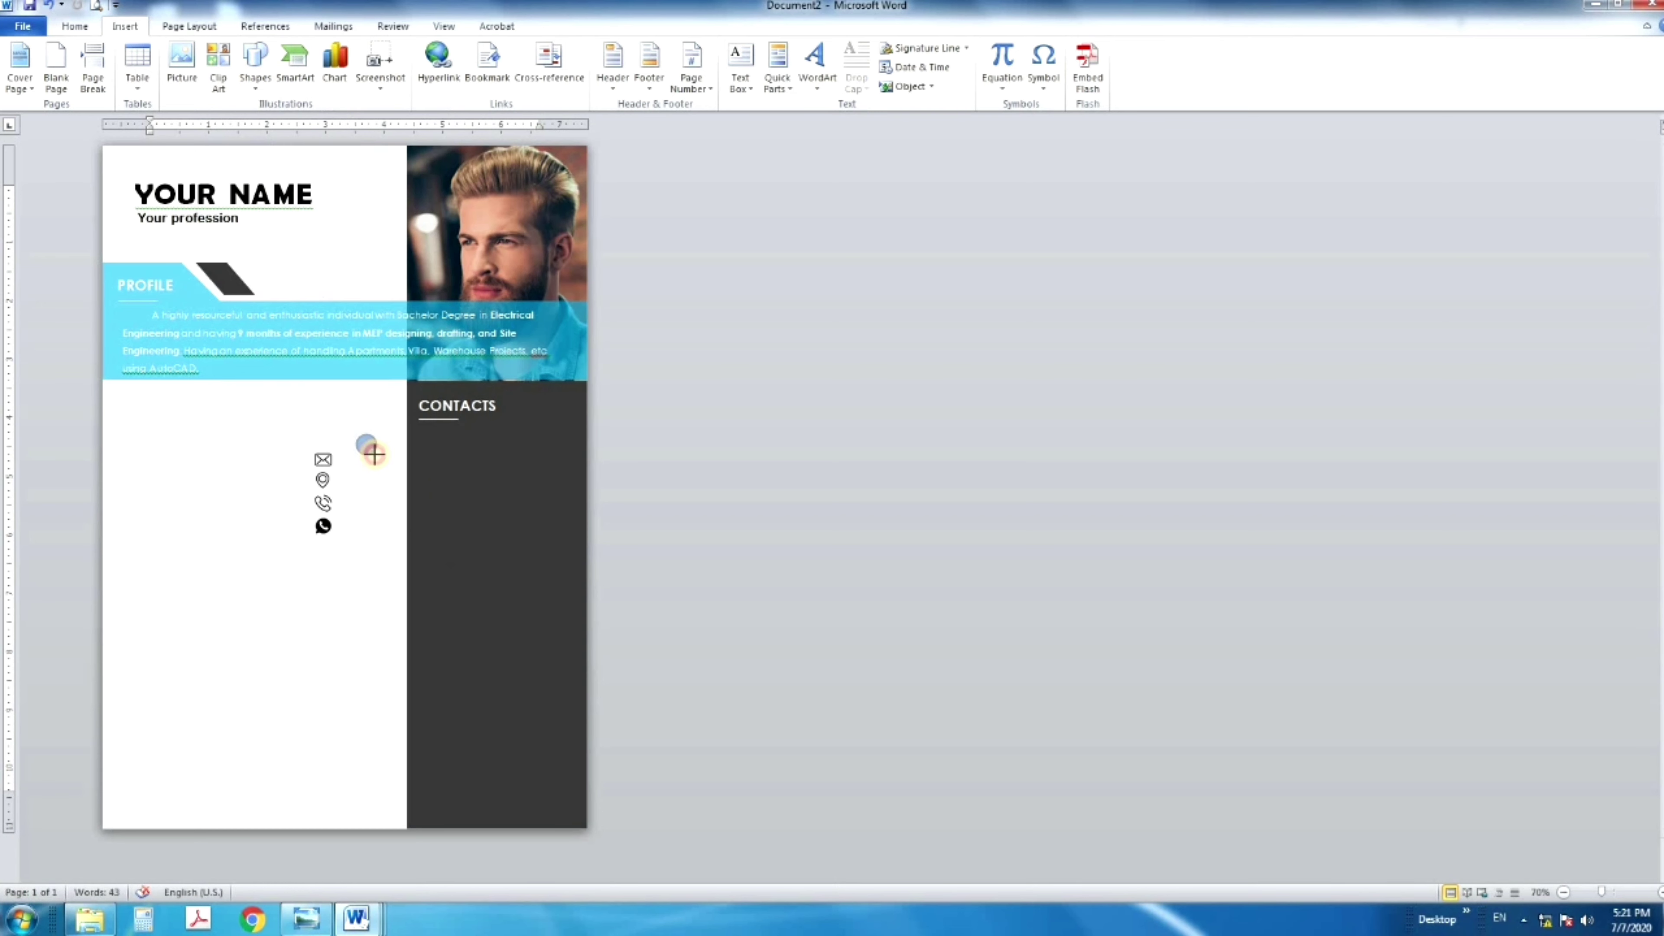
drag(374, 454, 379, 458)
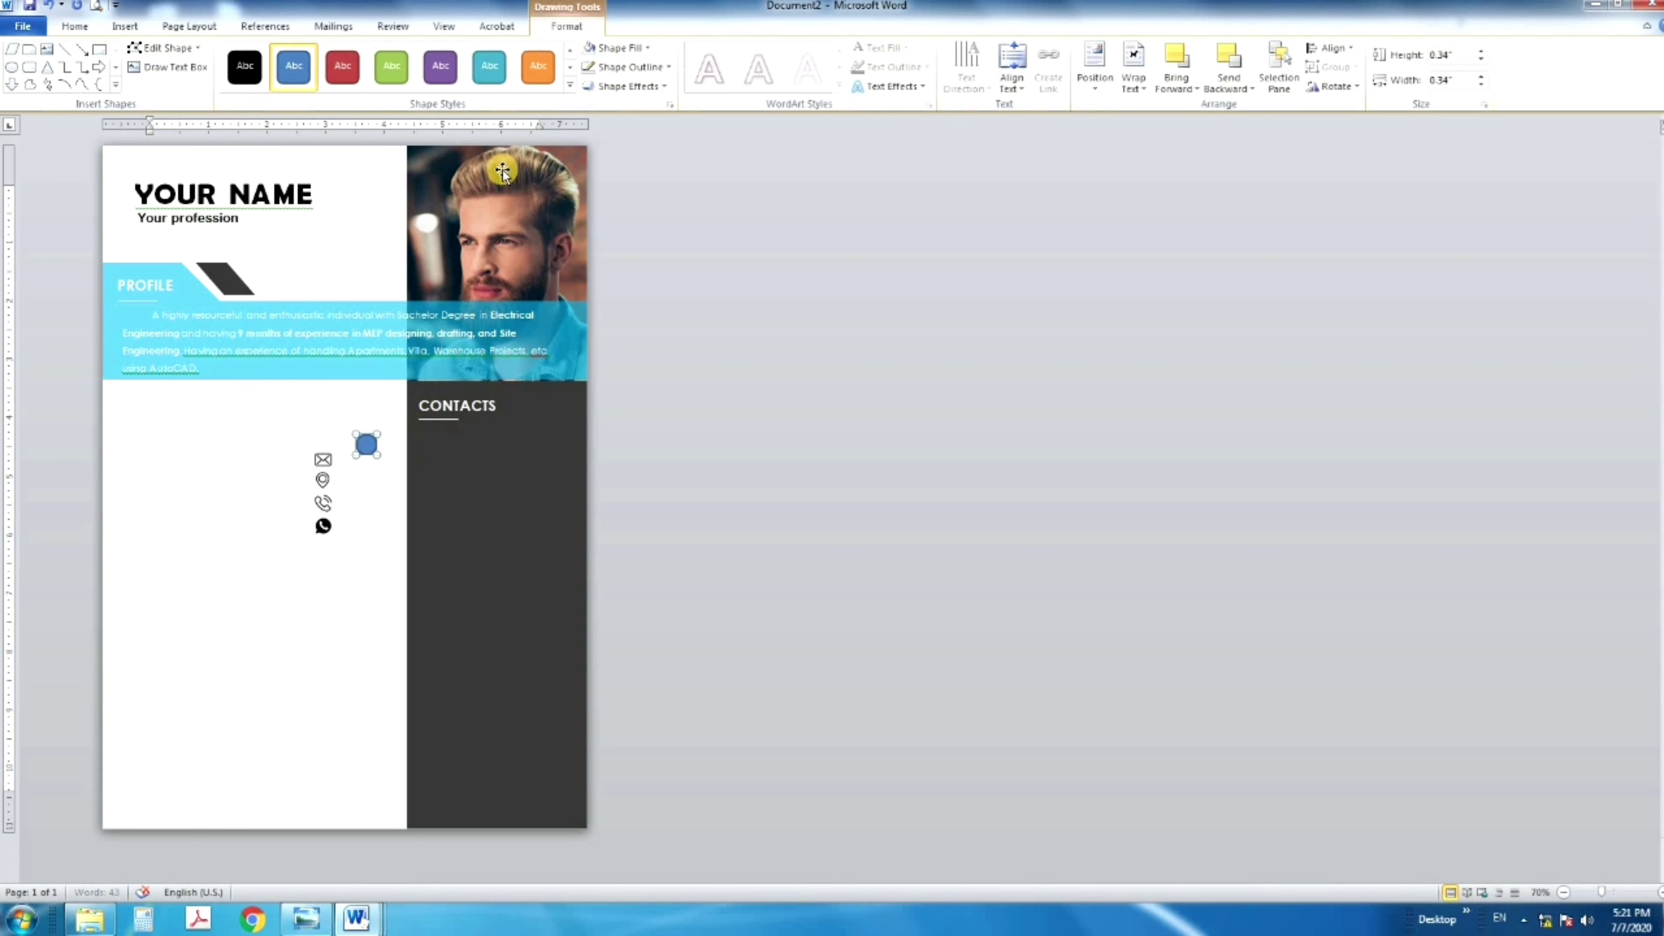
click(626, 66)
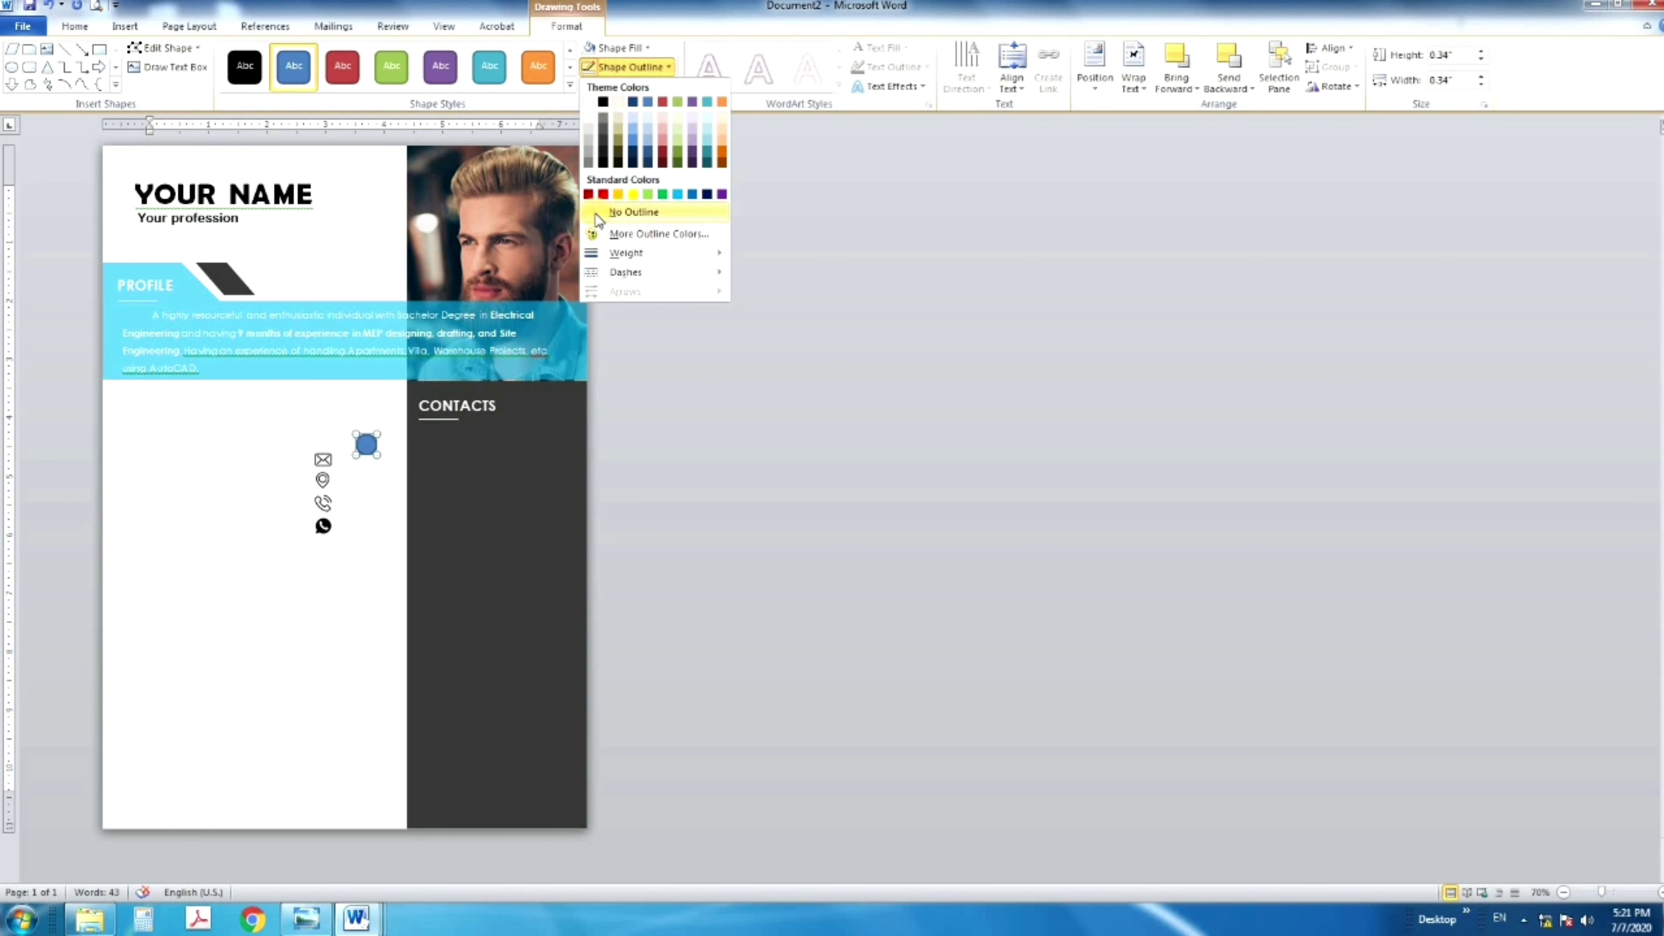
click(632, 211)
click(622, 48)
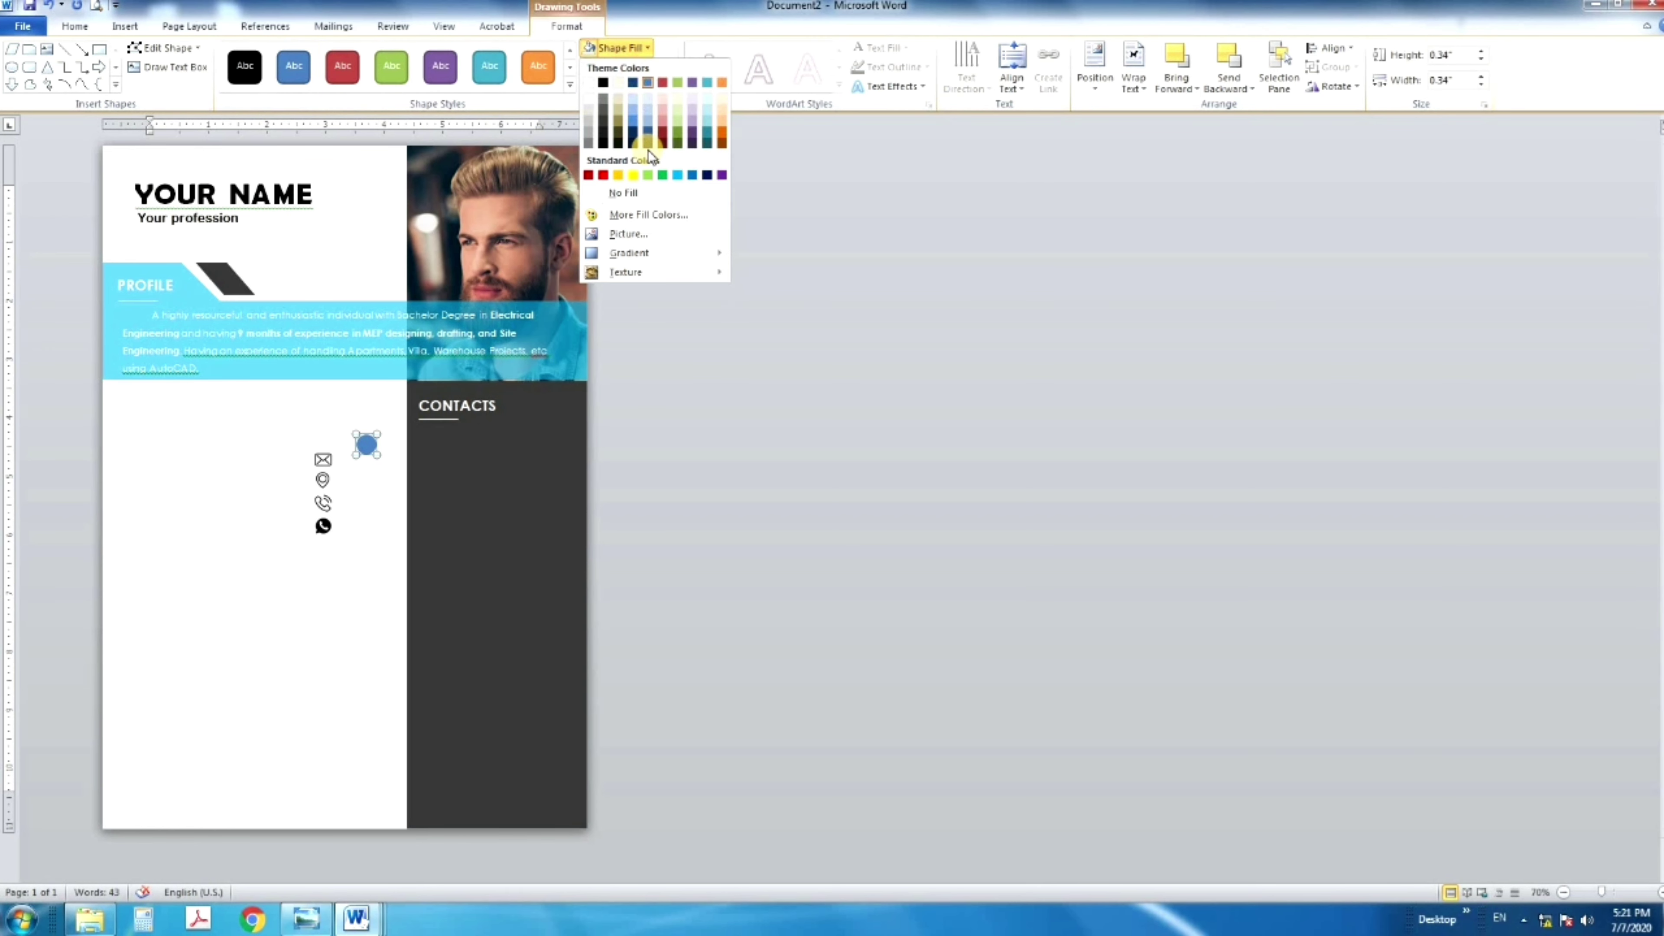
click(679, 176)
click(369, 493)
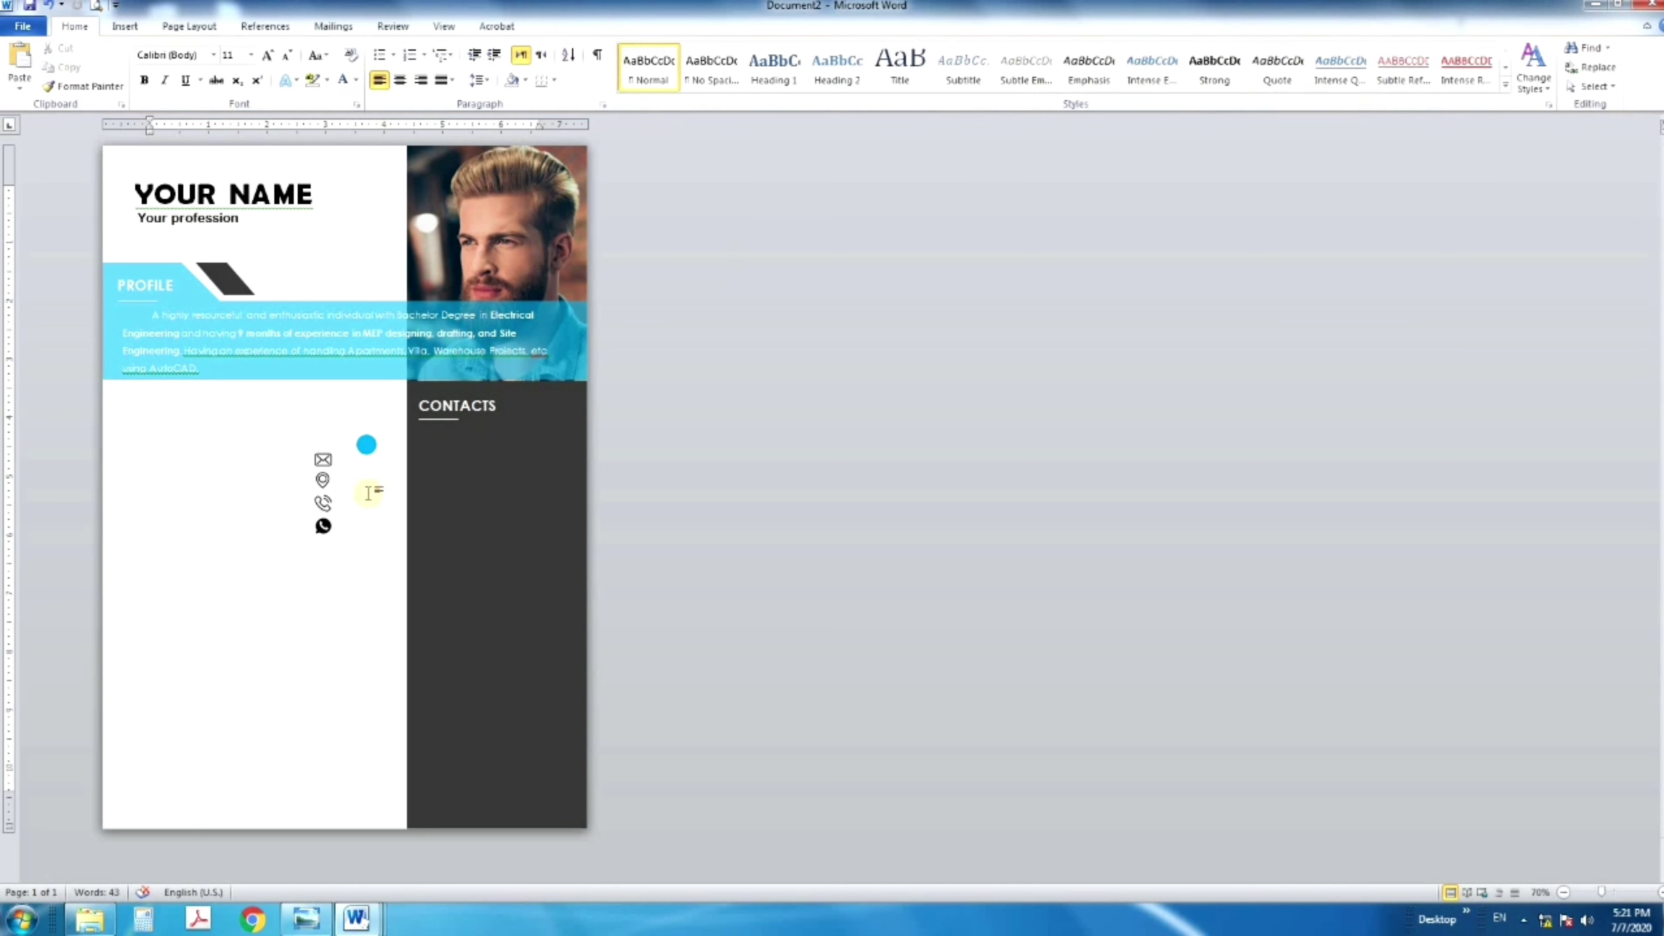
Step: Place the envelope icon on the blue circle and send the circle behind it
ctrl+scroll(347, 488, up, 1)
ctrl+scroll(326, 472, up, 3)
ctrl+scroll(420, 501, up, 2)
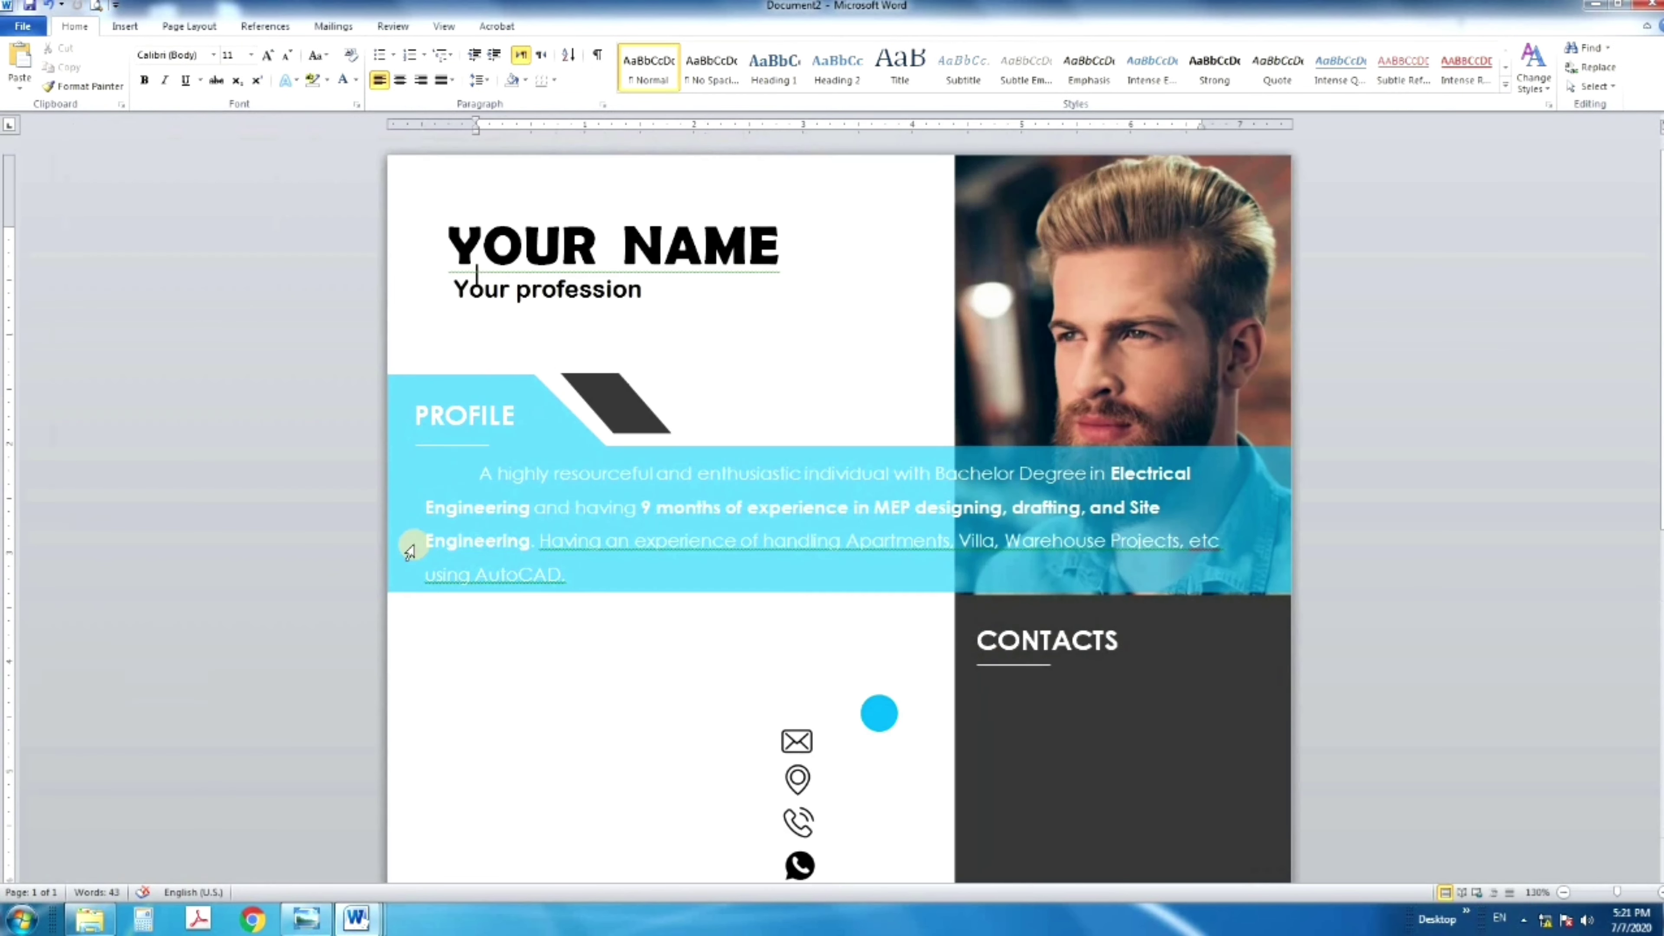
scroll(408, 543, down, 2)
scroll(669, 484, down, 3)
scroll(1144, 401, up, 1)
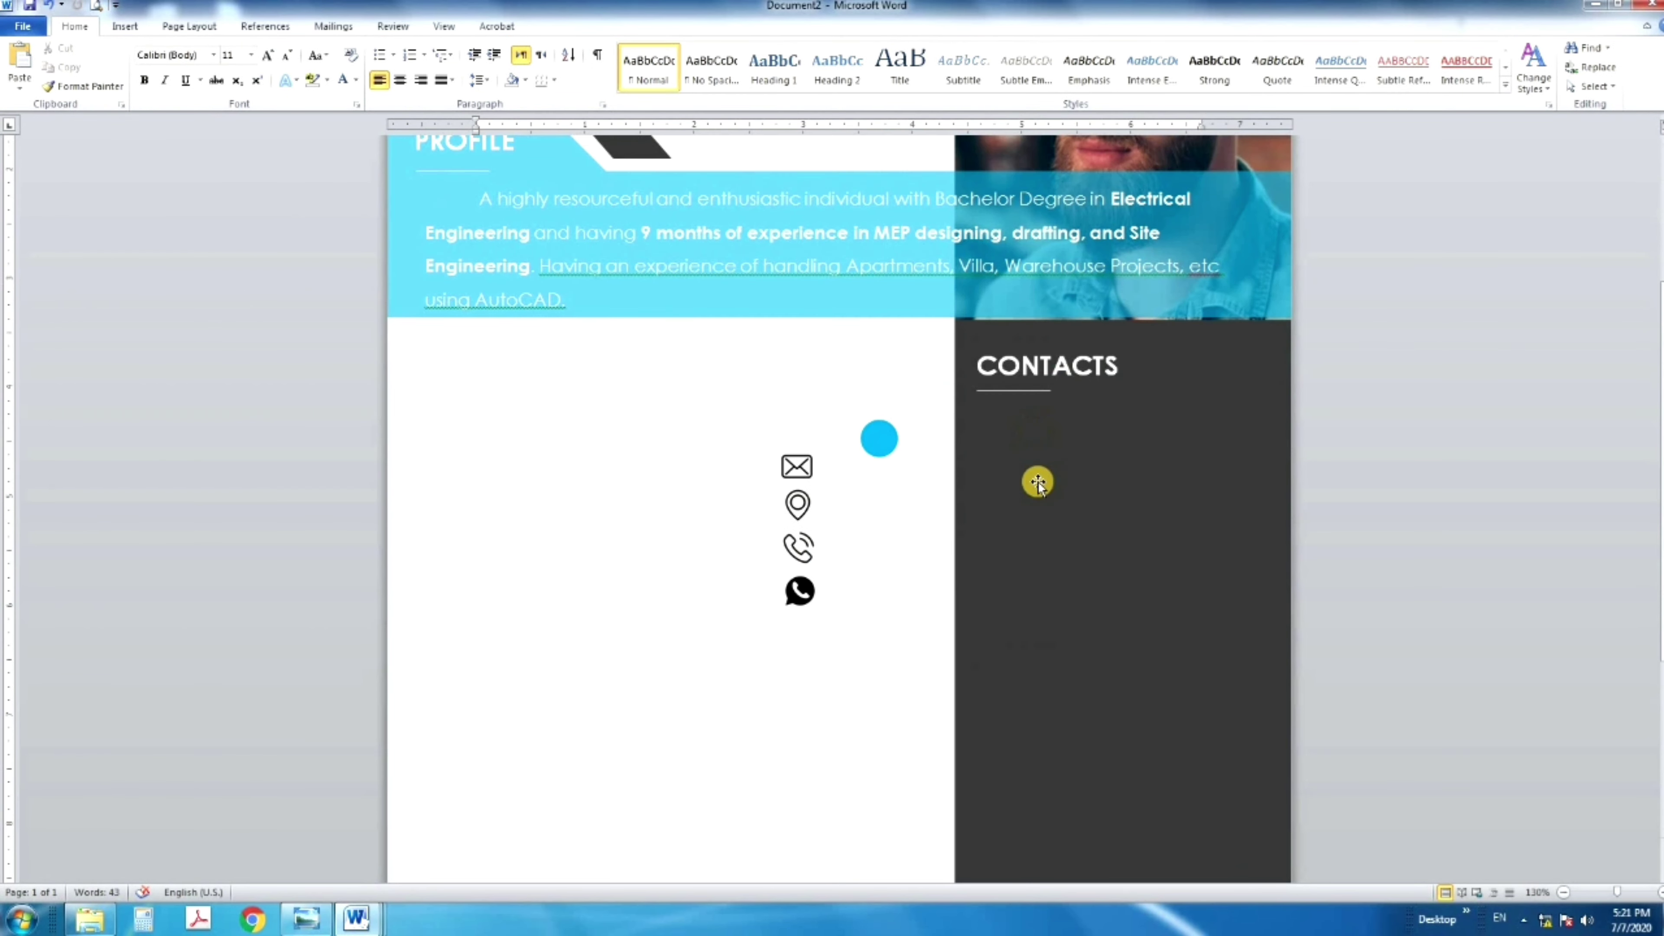
click(813, 469)
drag(814, 472, 895, 454)
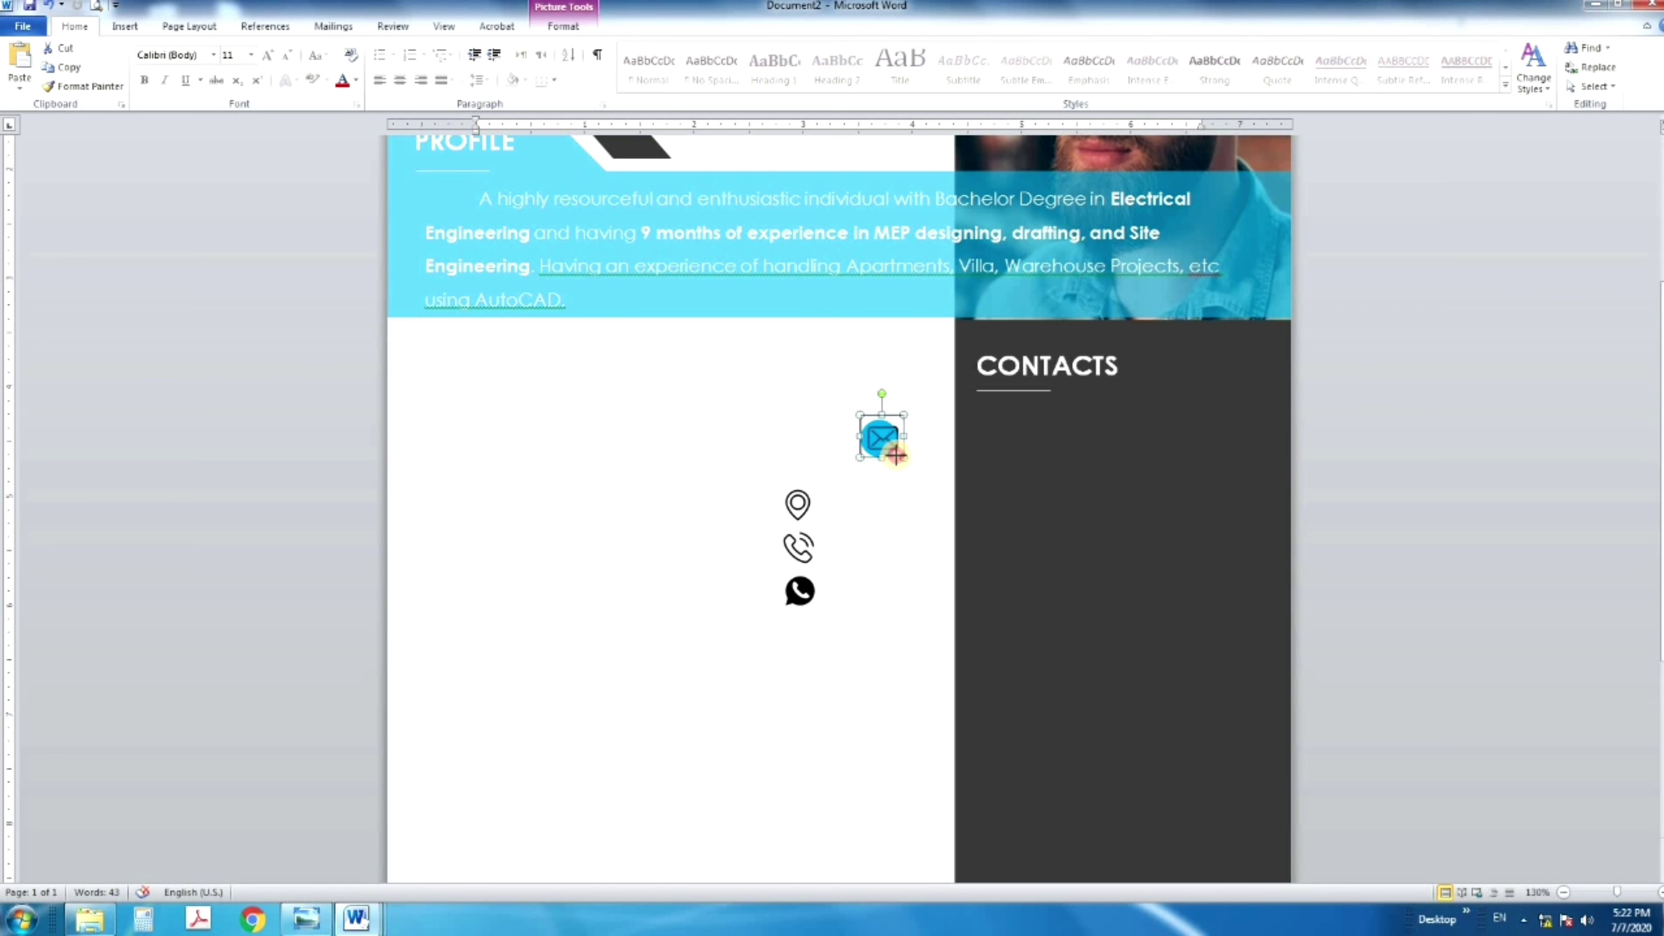
click(890, 429)
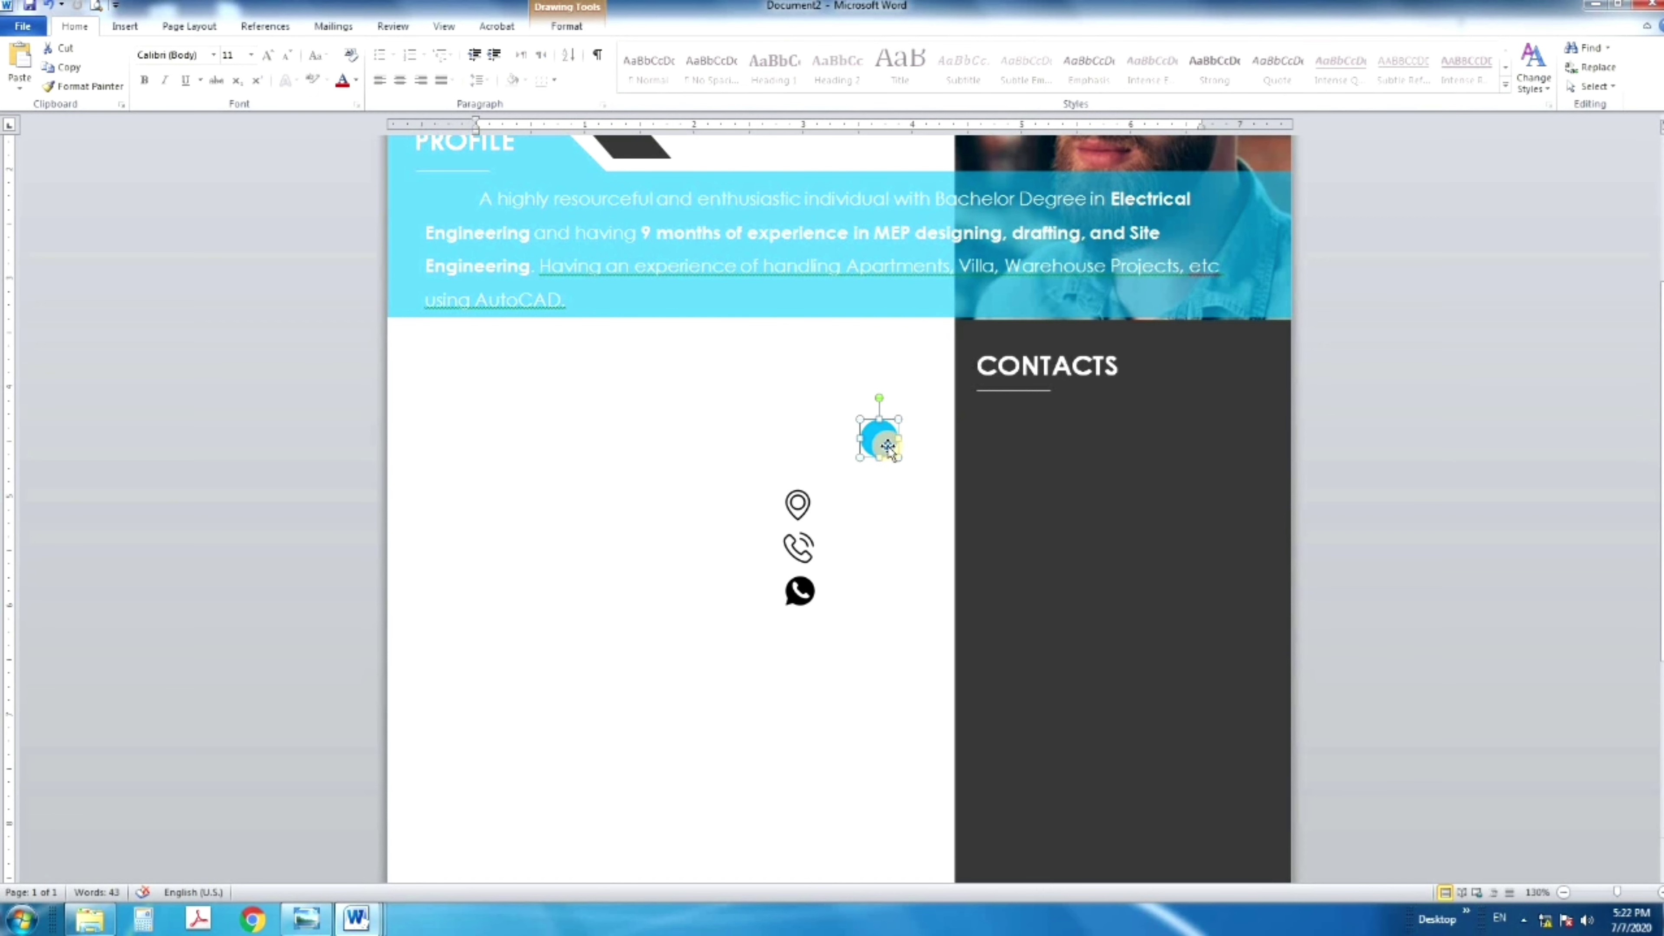
right_click(888, 447)
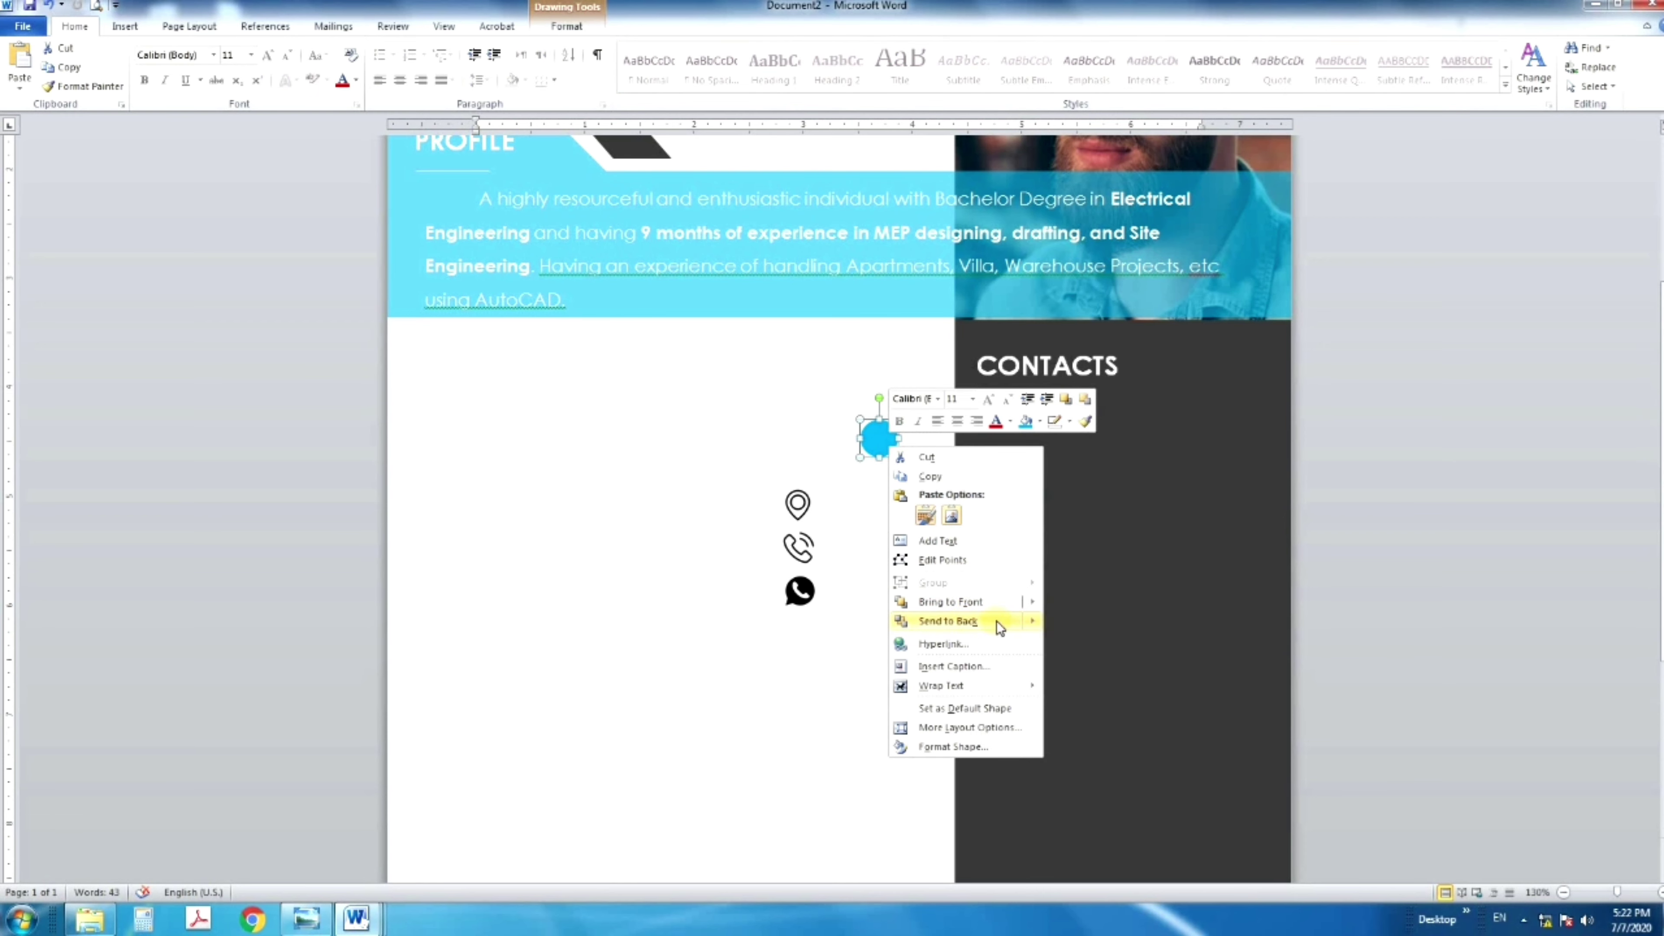
click(1084, 622)
Step: Duplicate the blue circle to make badges for the other contact icons
scroll(858, 593, up, 3)
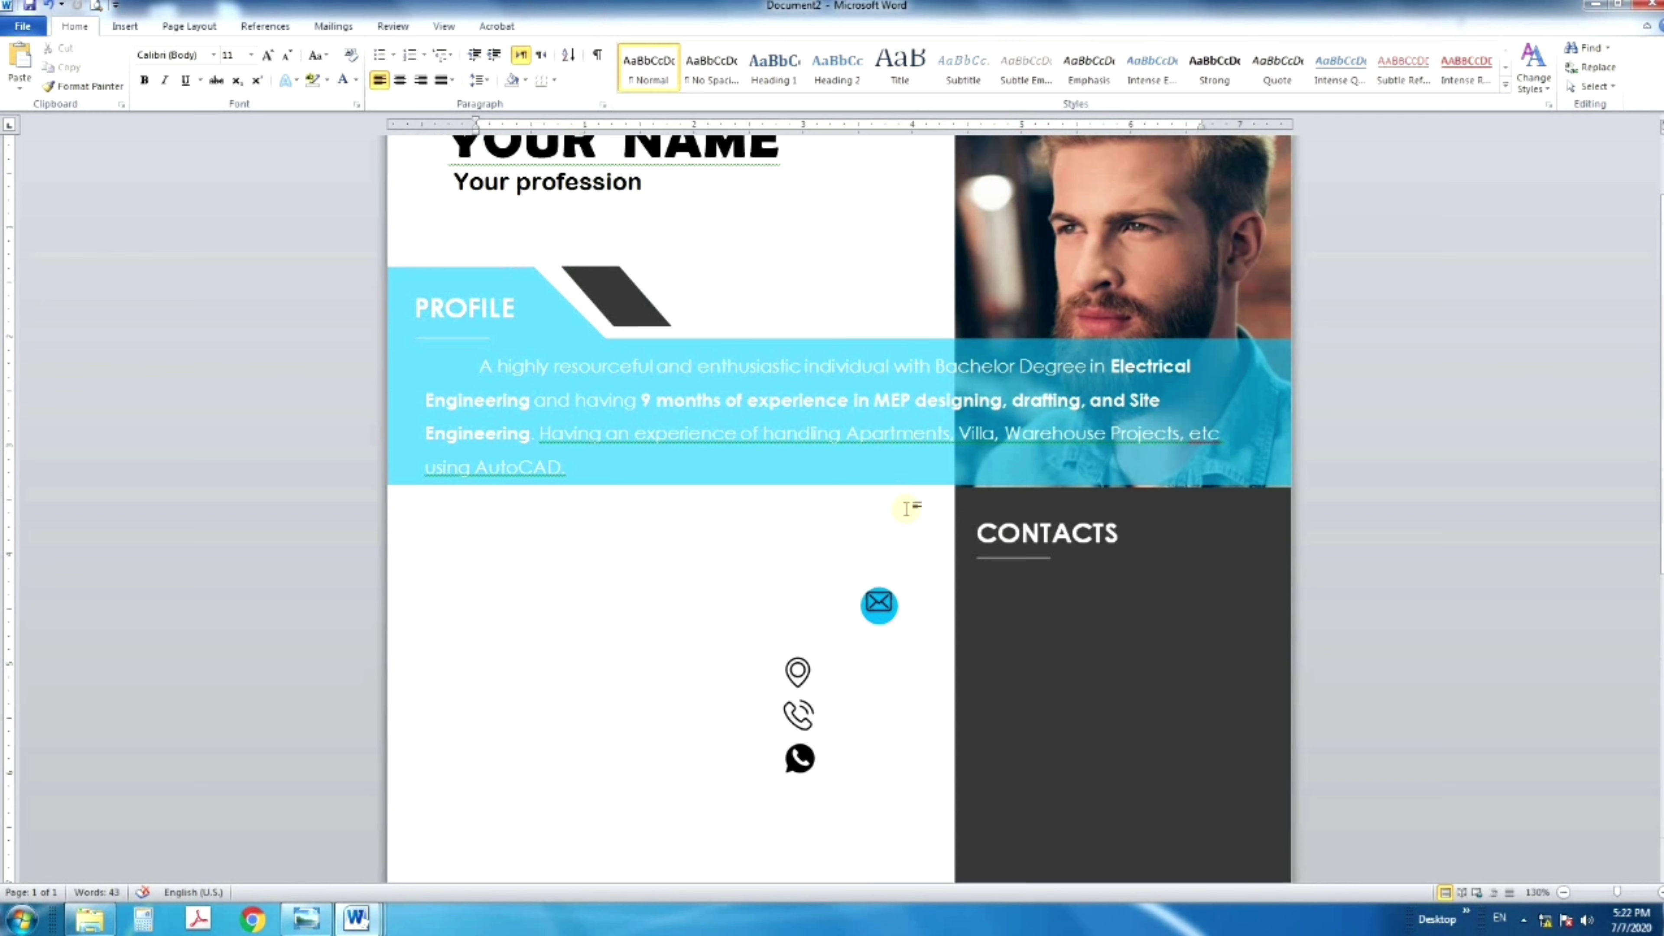
click(882, 608)
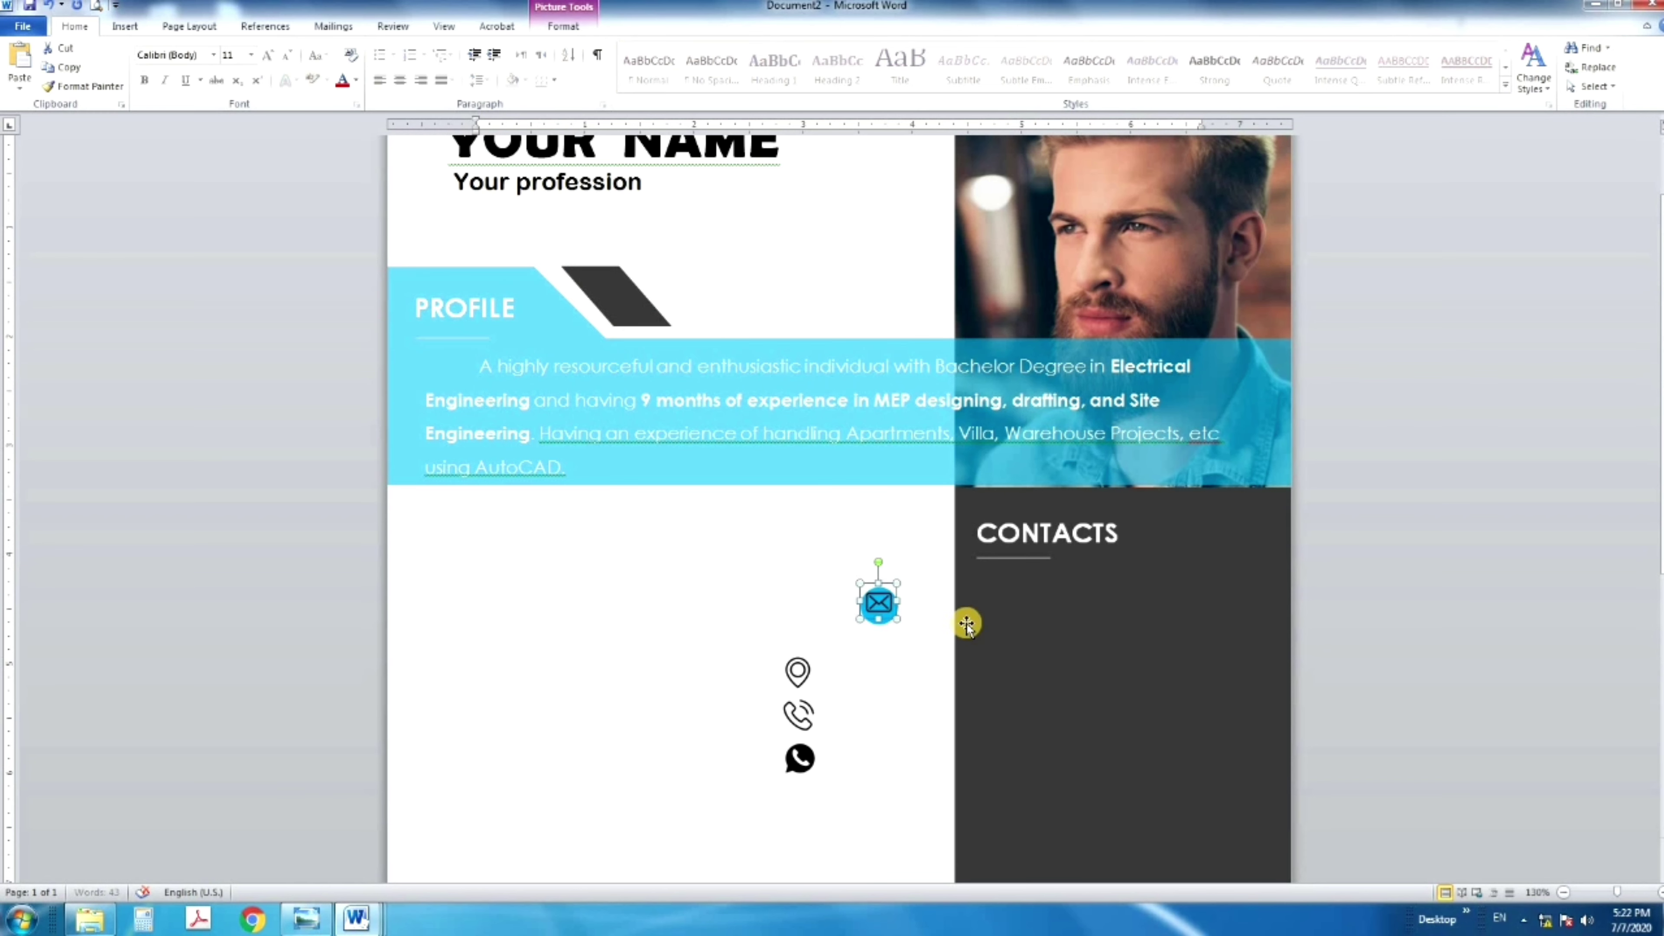
click(879, 706)
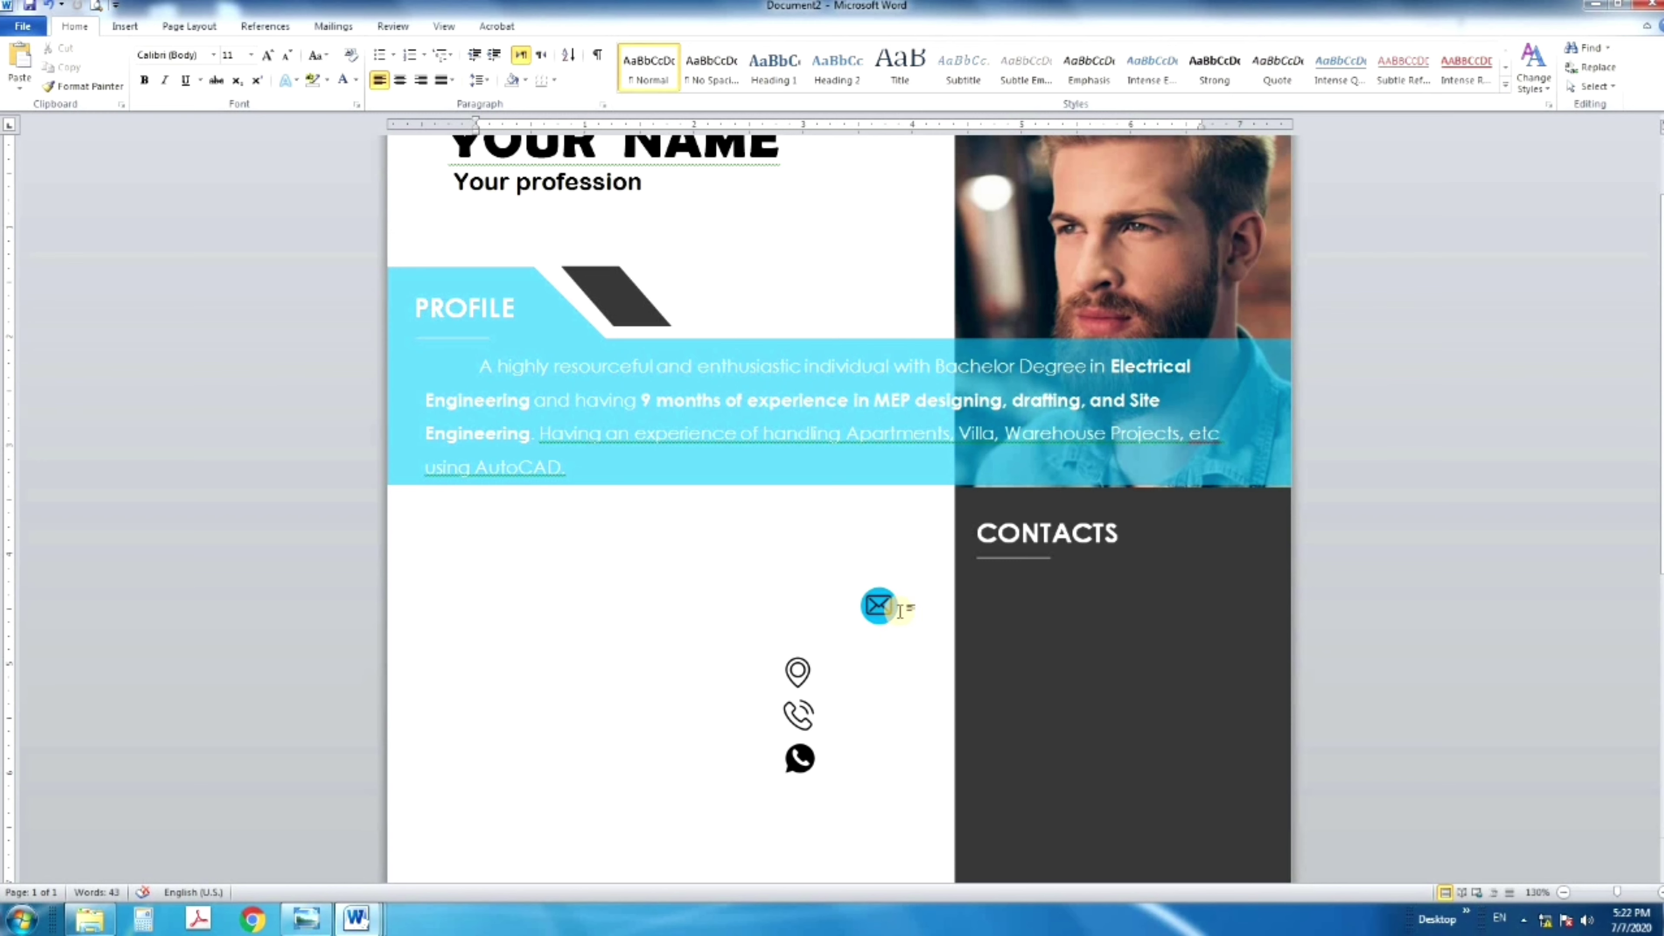
click(882, 622)
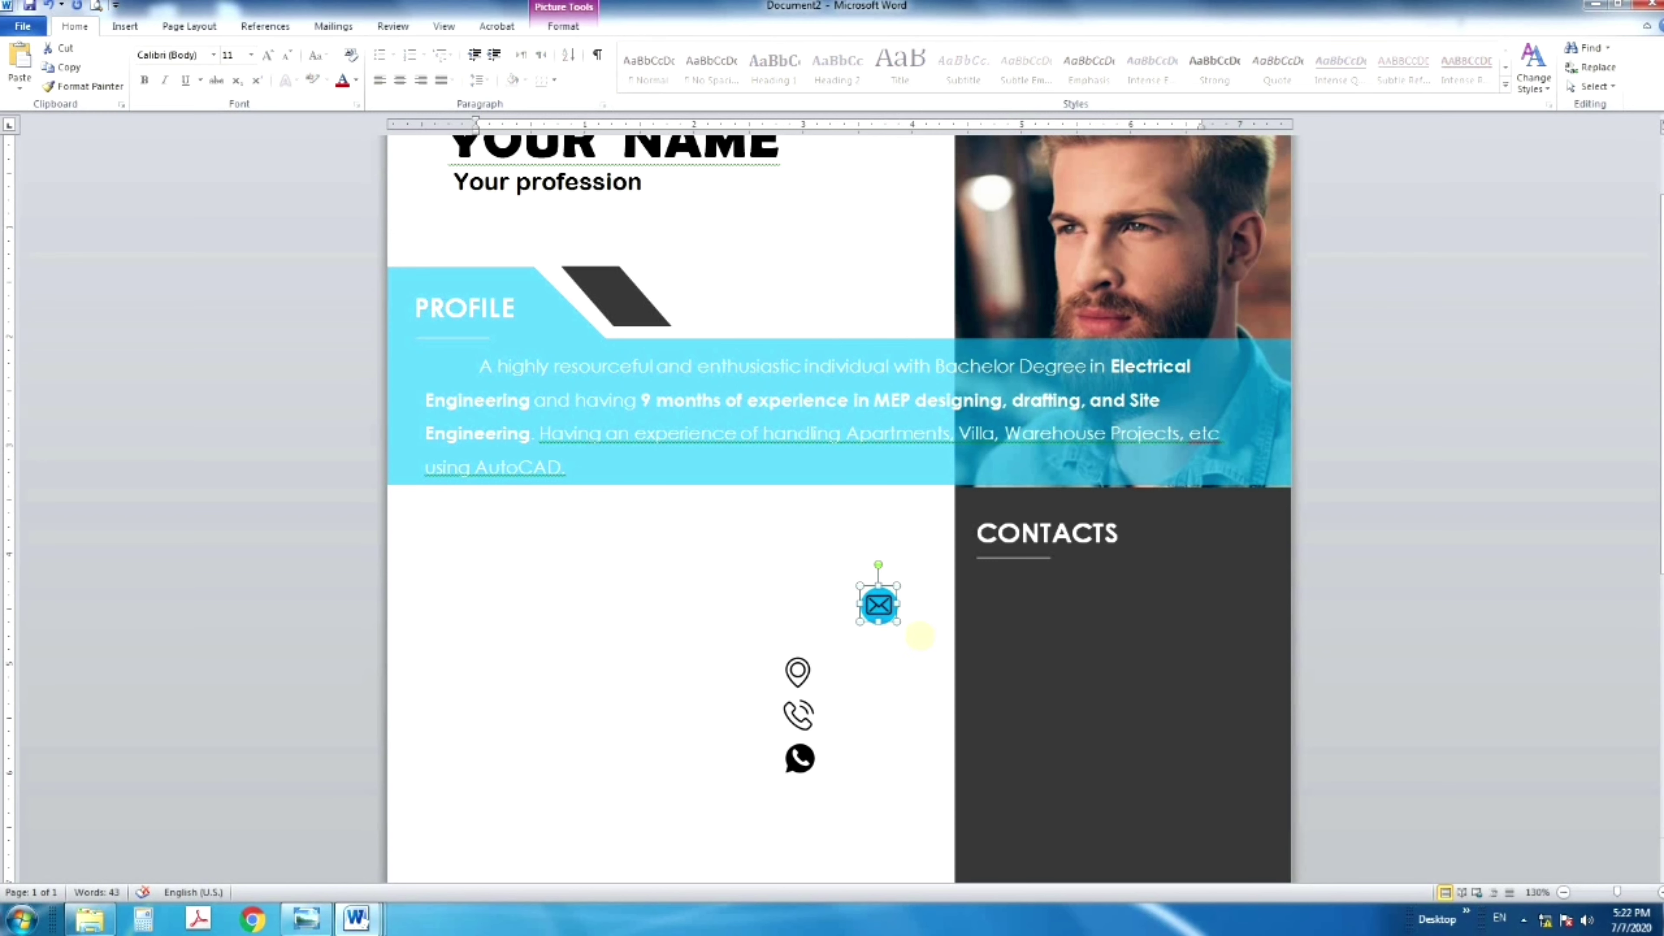
click(916, 636)
click(881, 620)
drag(895, 628, 909, 642)
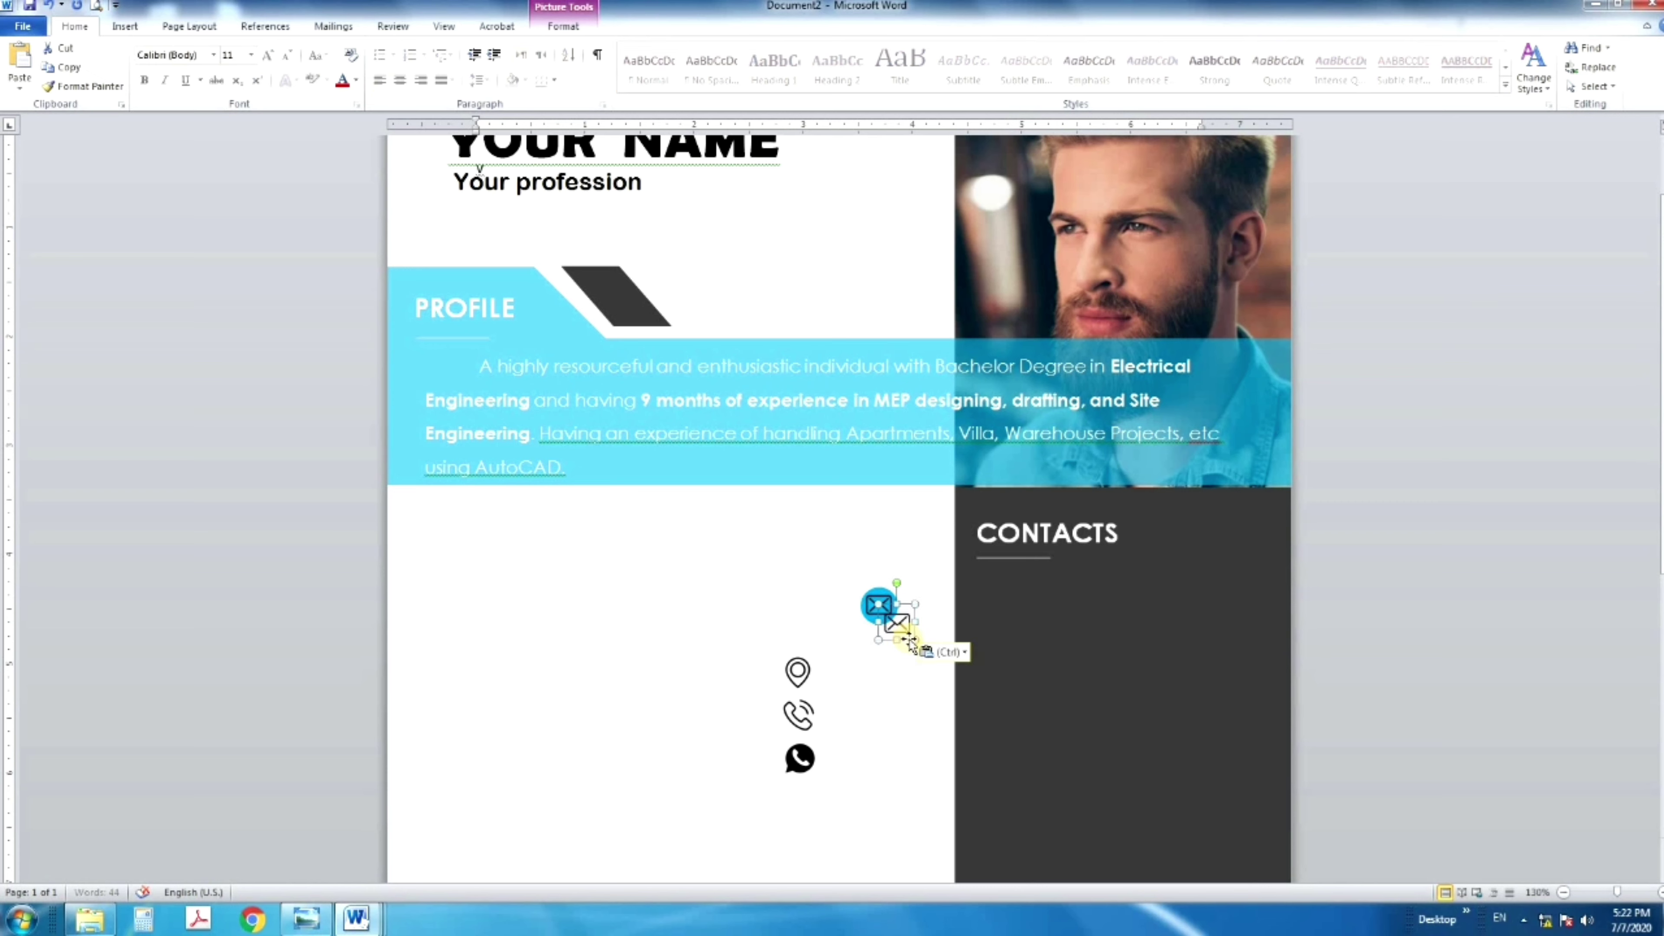
key(ctrl+z)
click(901, 604)
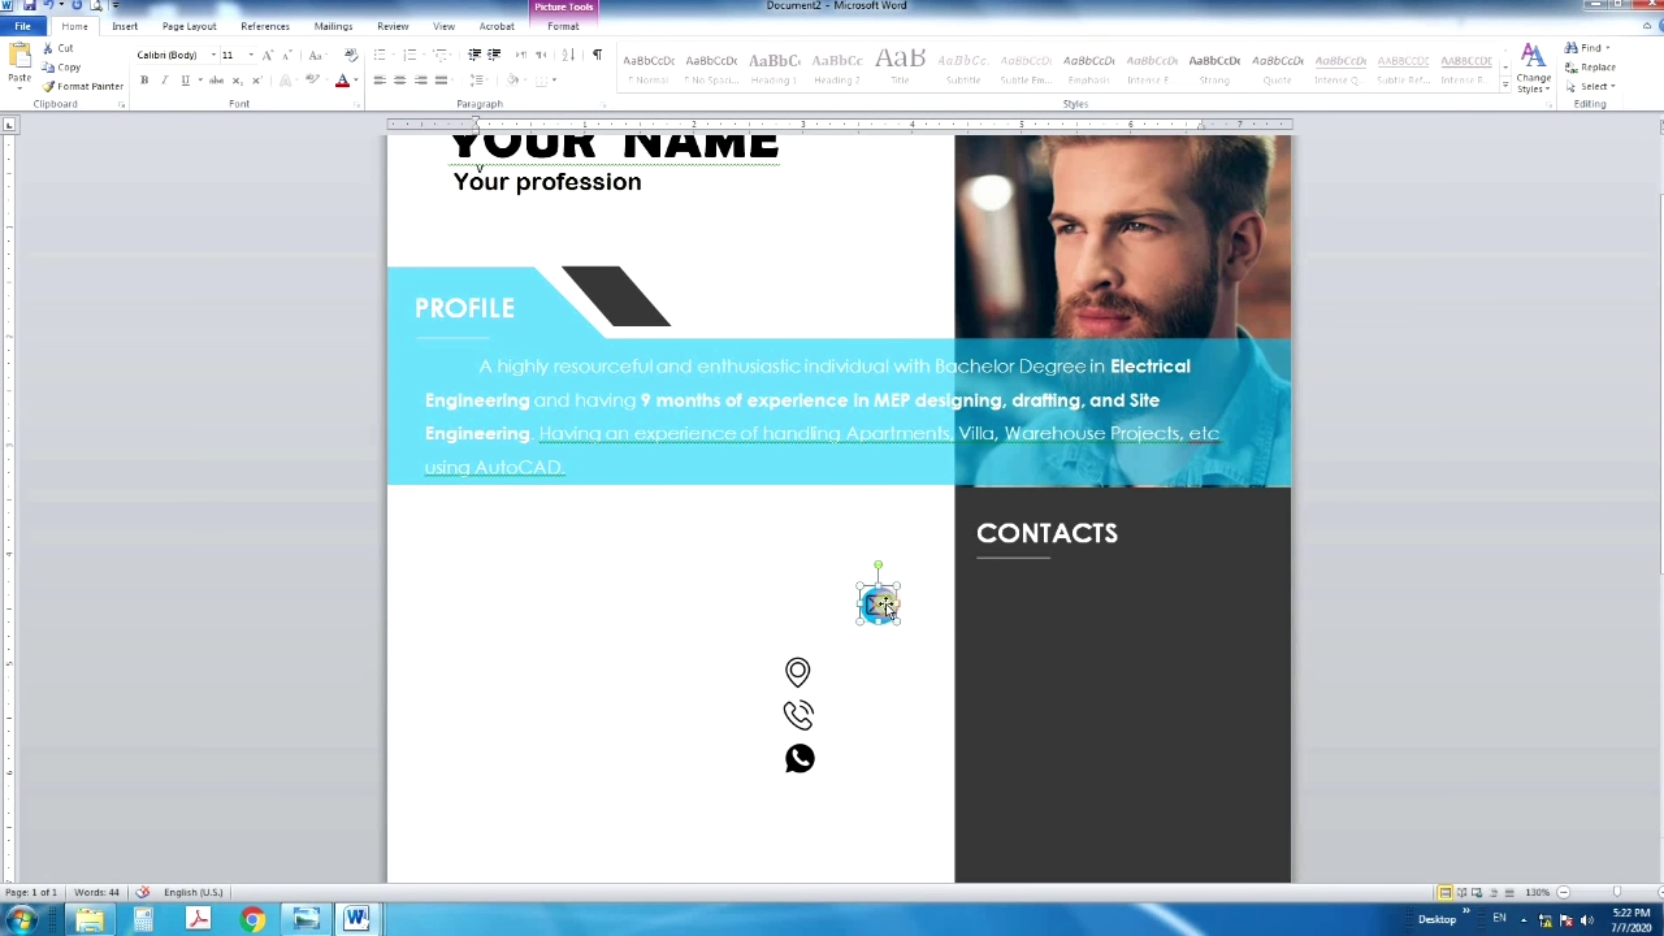
drag(885, 606, 891, 724)
key(ctrl+v)
Step: Pair the location pin, phone and WhatsApp icons with their own blue circles
drag(798, 672, 895, 724)
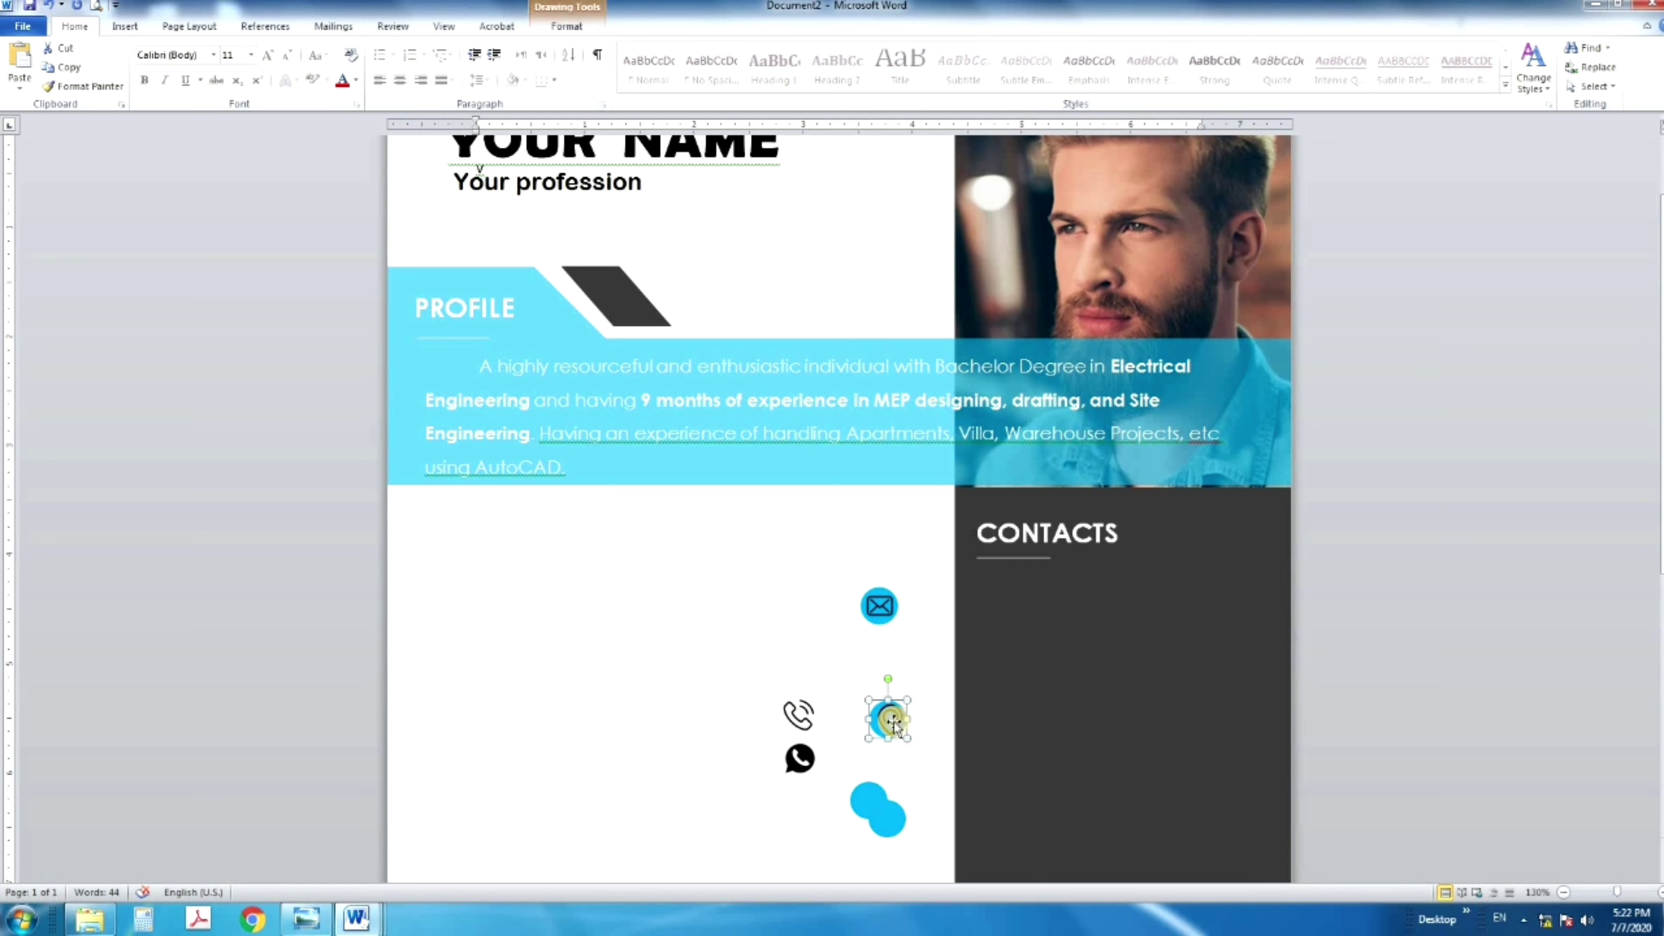
drag(877, 810, 792, 639)
drag(798, 714, 792, 637)
drag(877, 810, 799, 758)
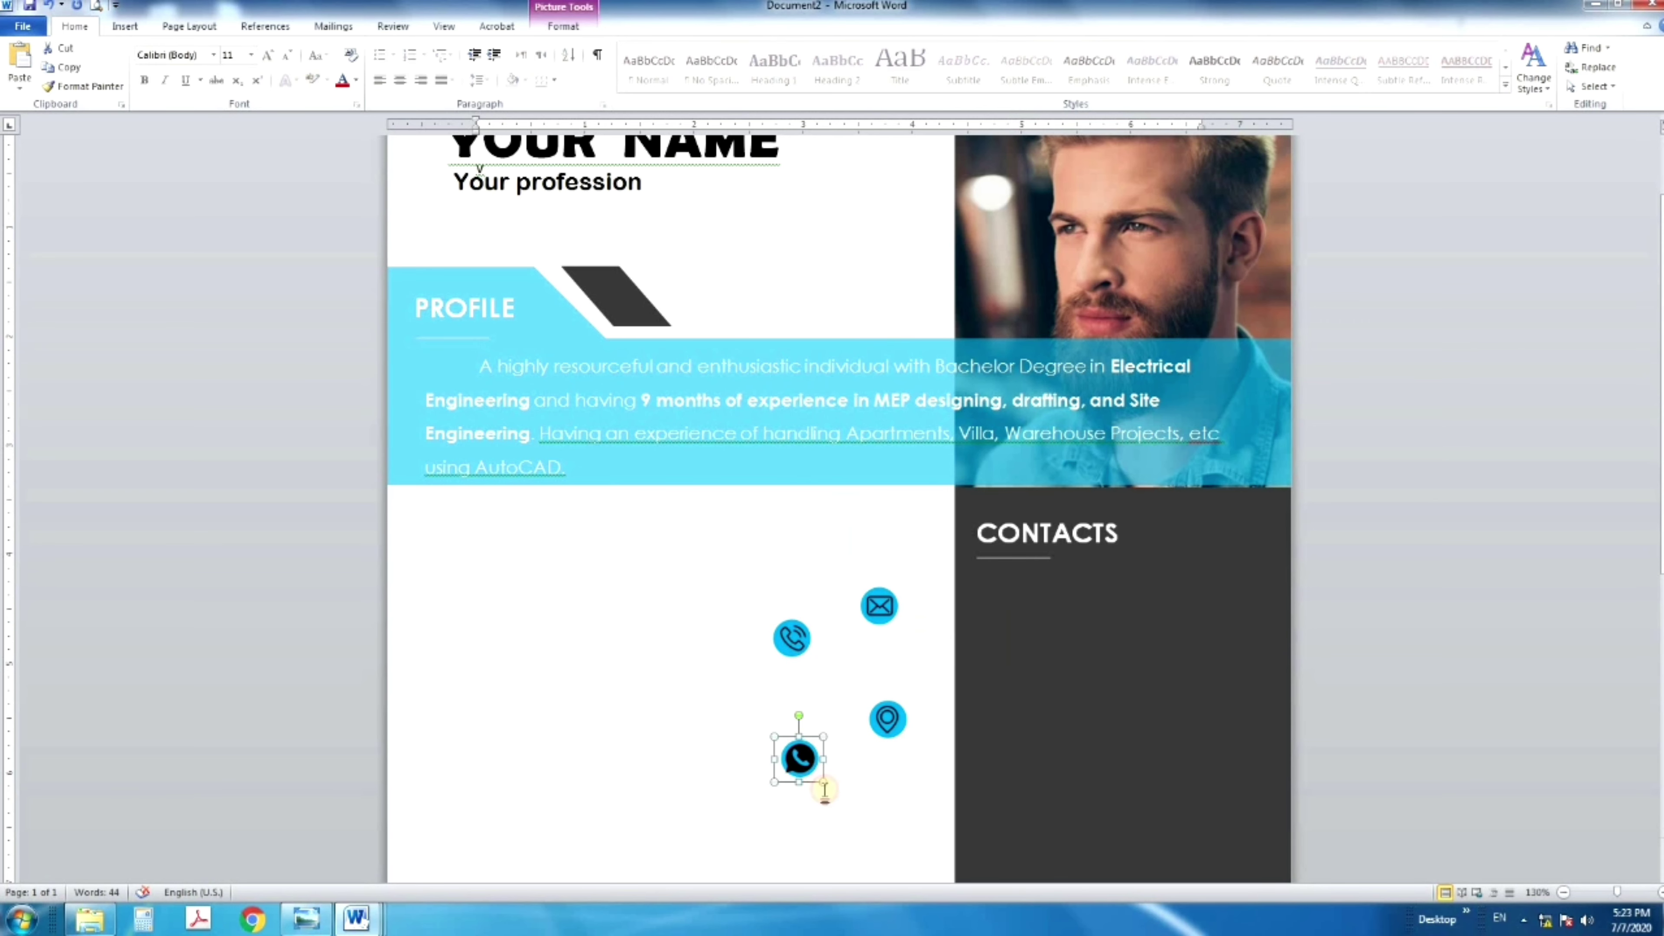
Step: Send each circle behind its icon and stack the badges under CONTACTS
click(877, 605)
right_click(877, 605)
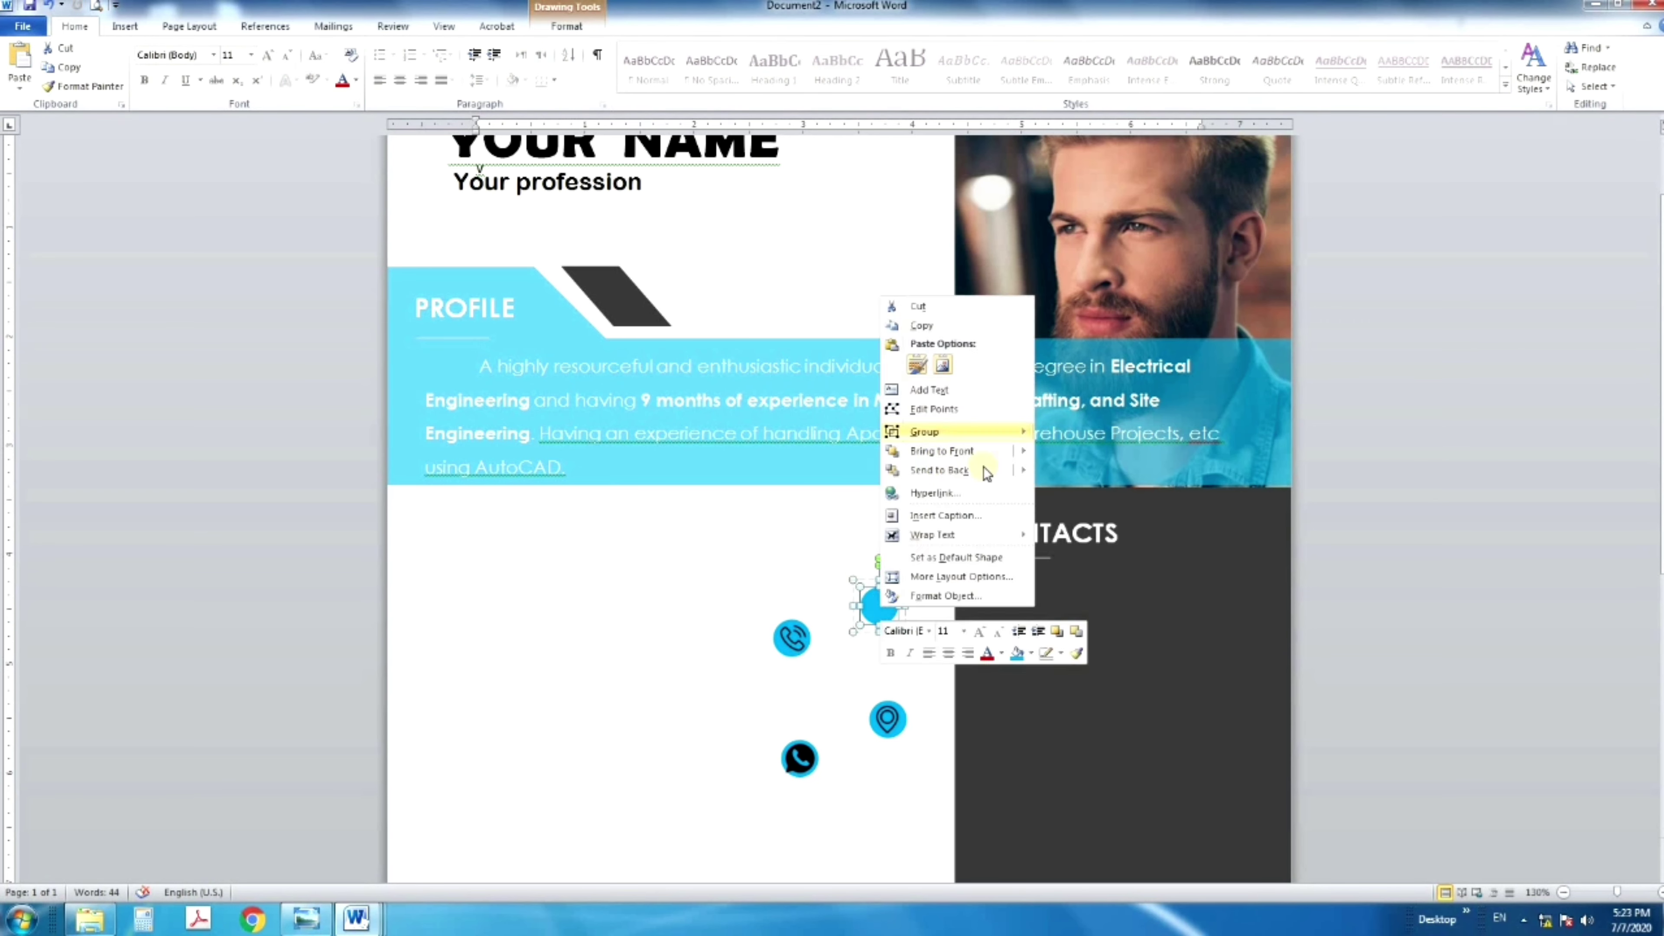
click(986, 471)
drag(878, 604, 996, 593)
right_click(996, 594)
click(791, 639)
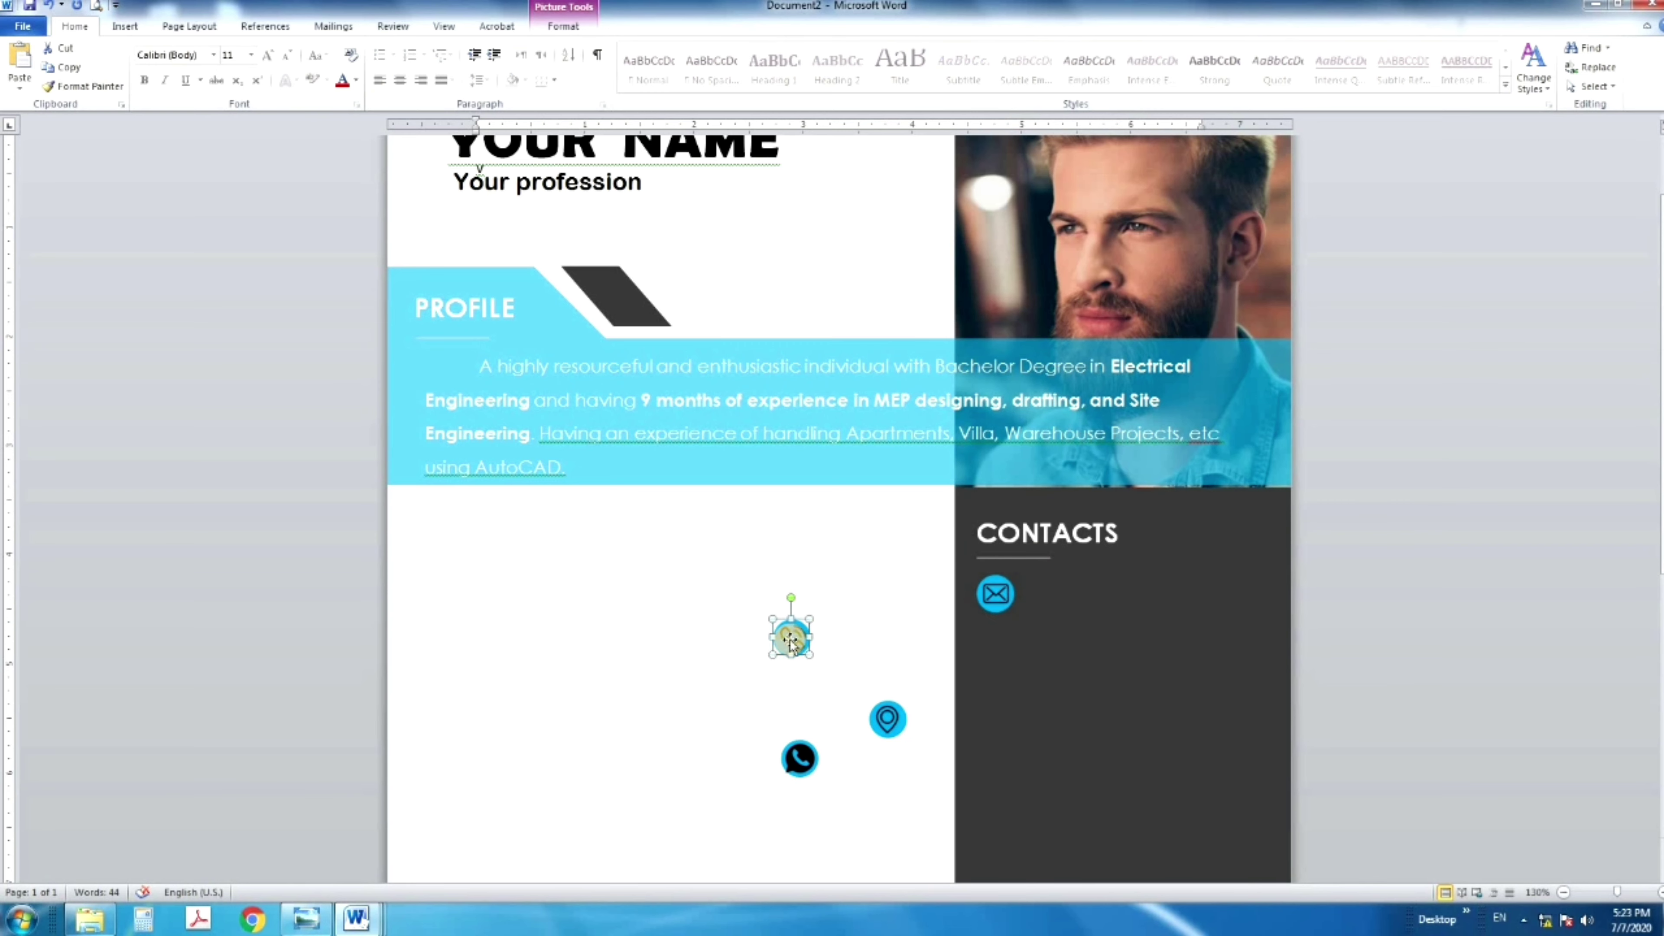
right_click(791, 639)
click(871, 787)
right_click(799, 758)
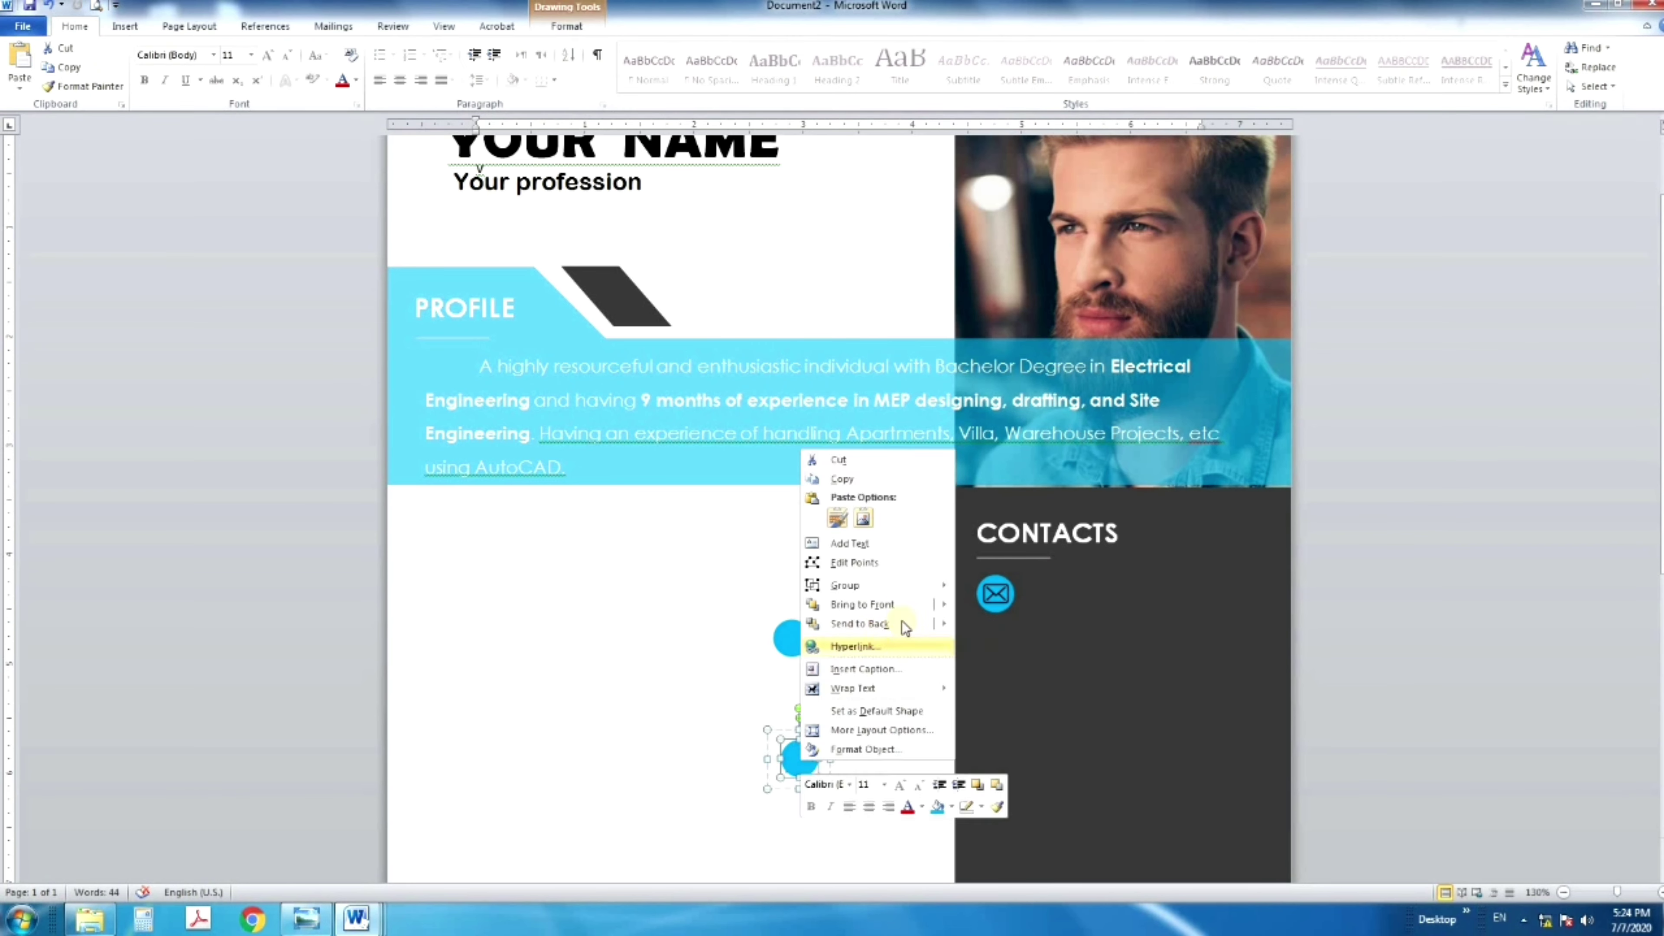
click(905, 623)
drag(885, 717, 995, 706)
Step: Reorder the badges so location is on top and phone second
scroll(836, 656, down, 5)
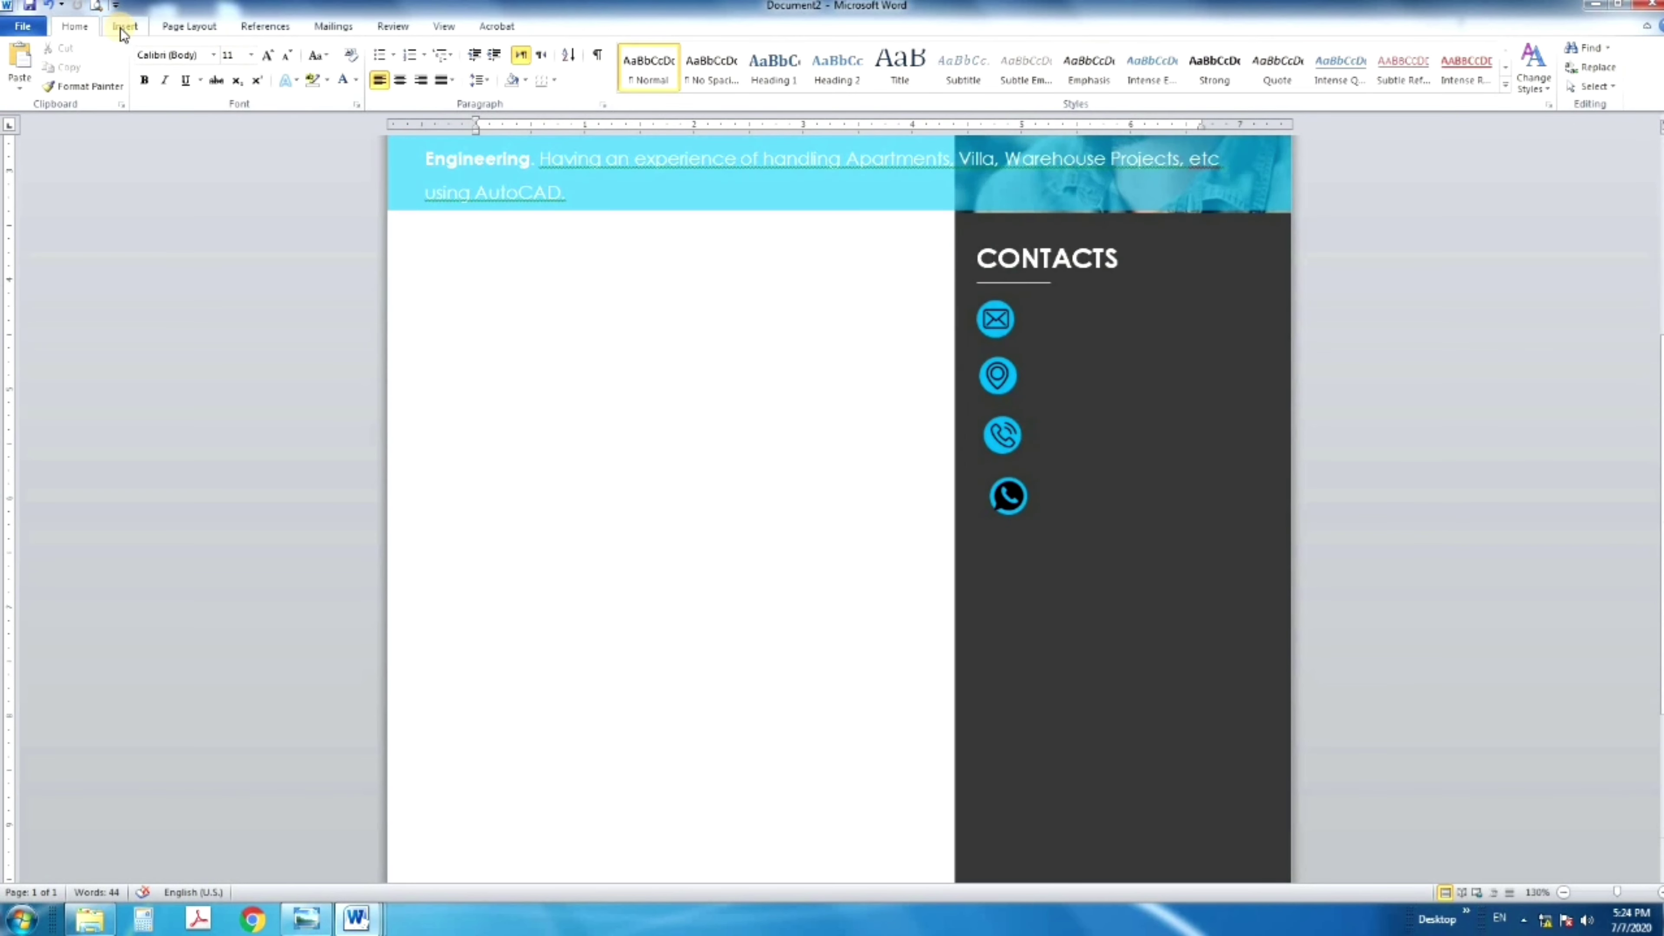
click(995, 319)
drag(997, 376, 995, 320)
drag(1002, 435, 995, 380)
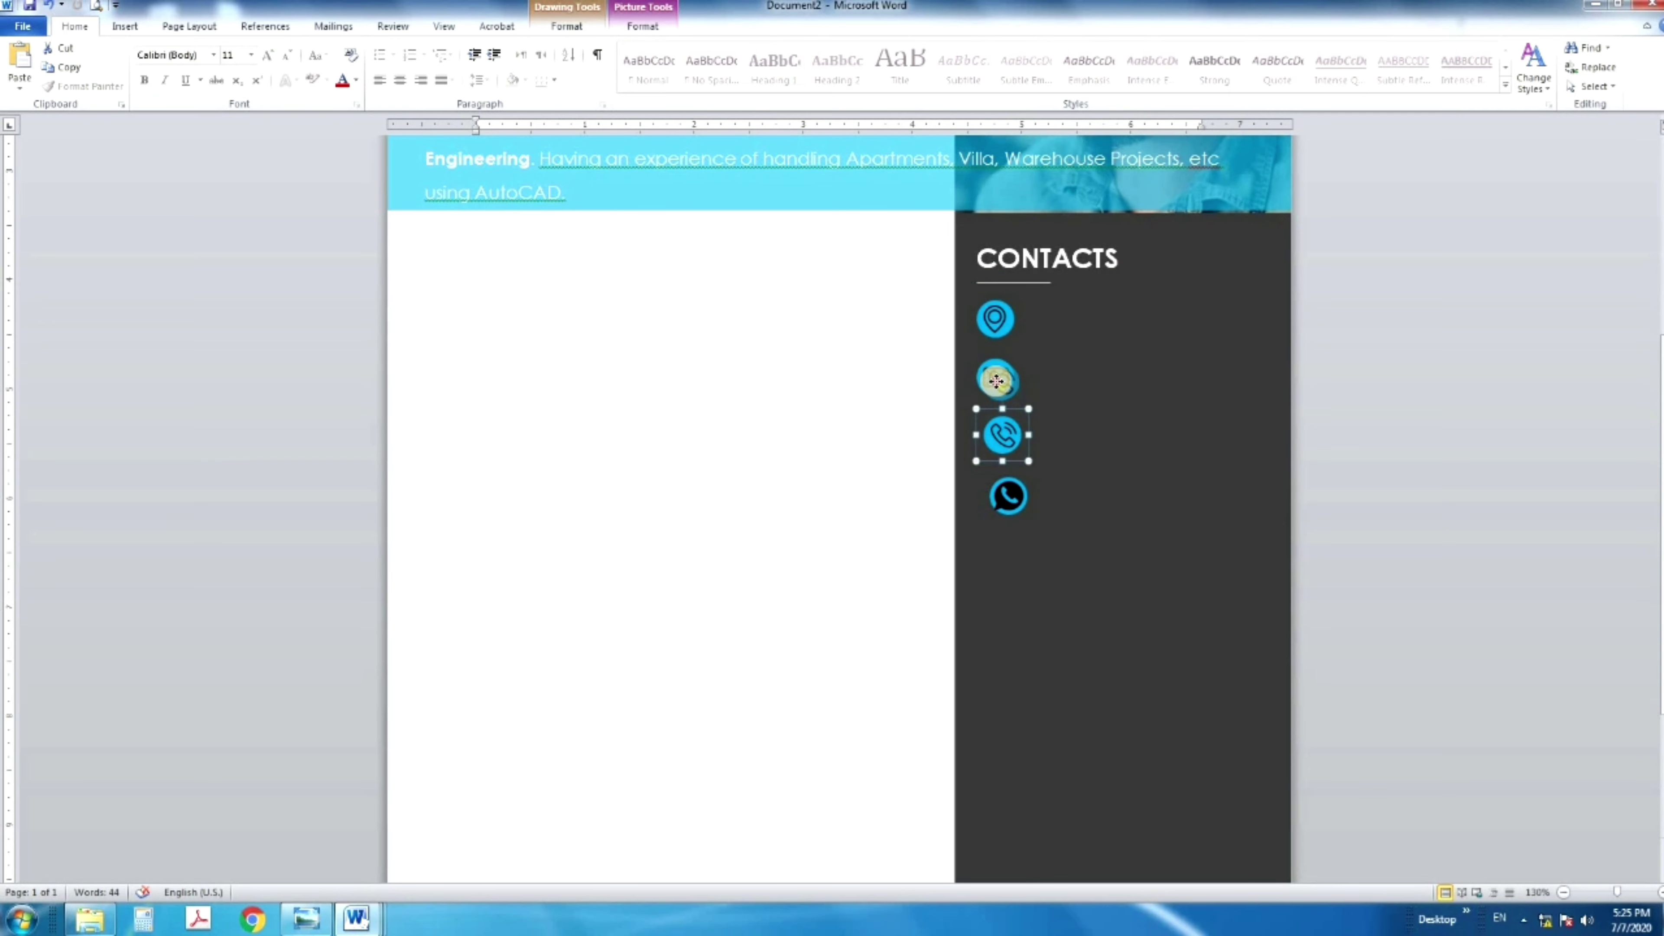
drag(1002, 439, 996, 556)
Step: Duplicate the CONTACTS heading beside the location icon with regular, non-bold text
scroll(997, 499, up, 1)
scroll(791, 519, up, 1)
scroll(791, 519, up, 2)
click(1107, 498)
key(ctrl+c)
key(ctrl+v)
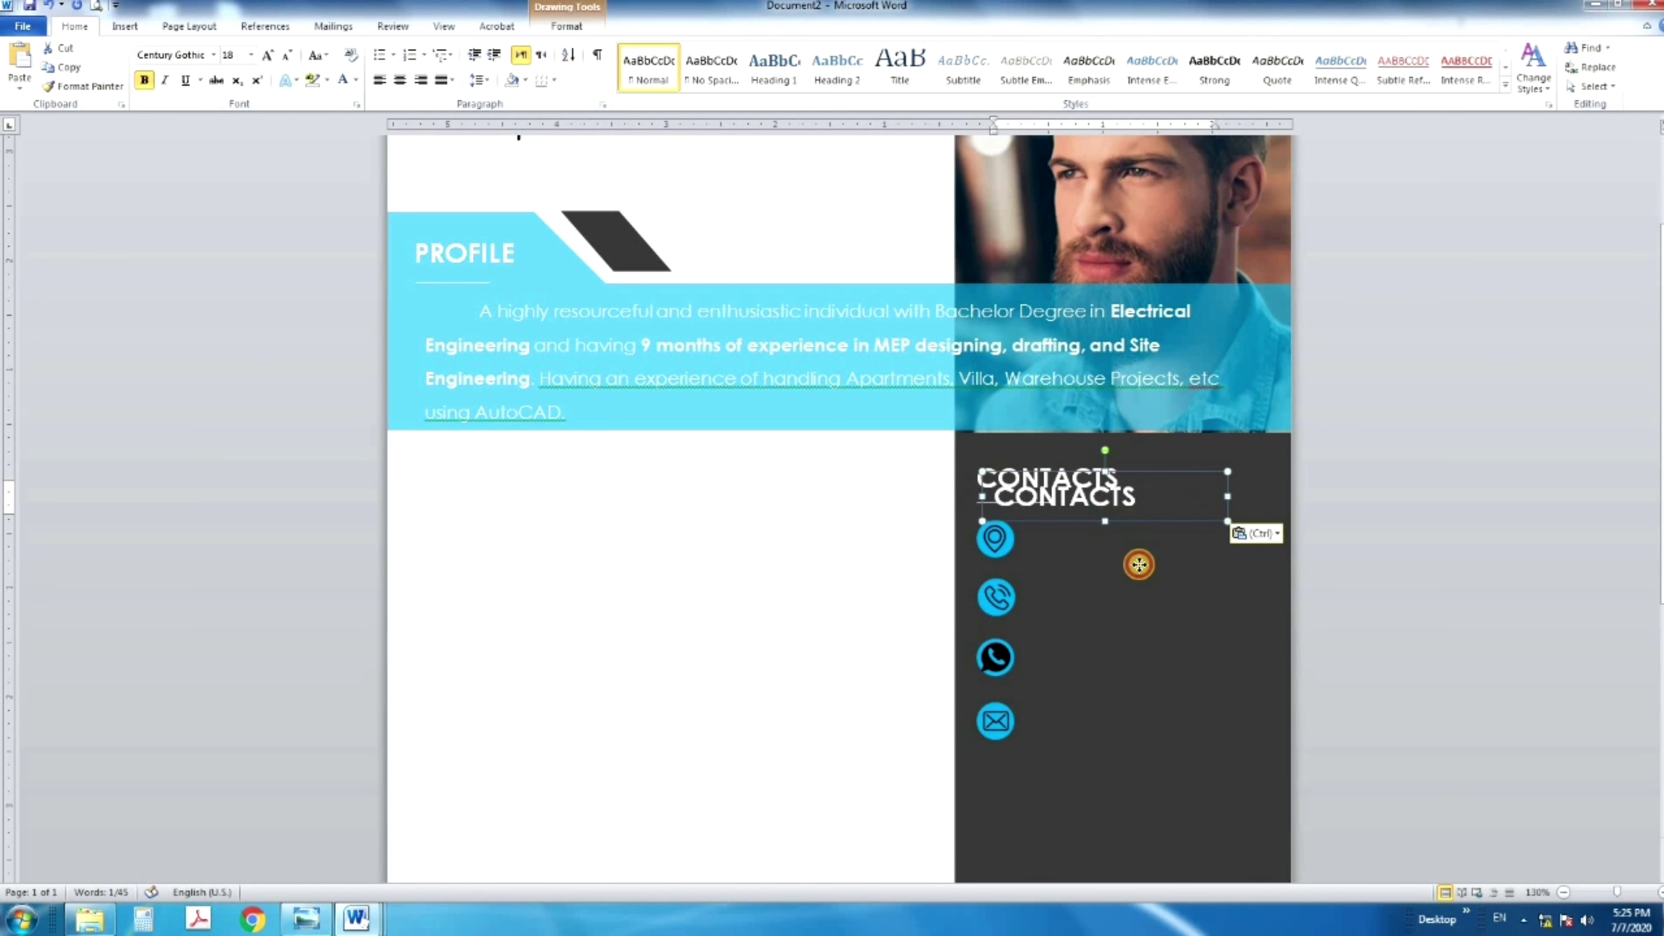
drag(1139, 564, 1111, 546)
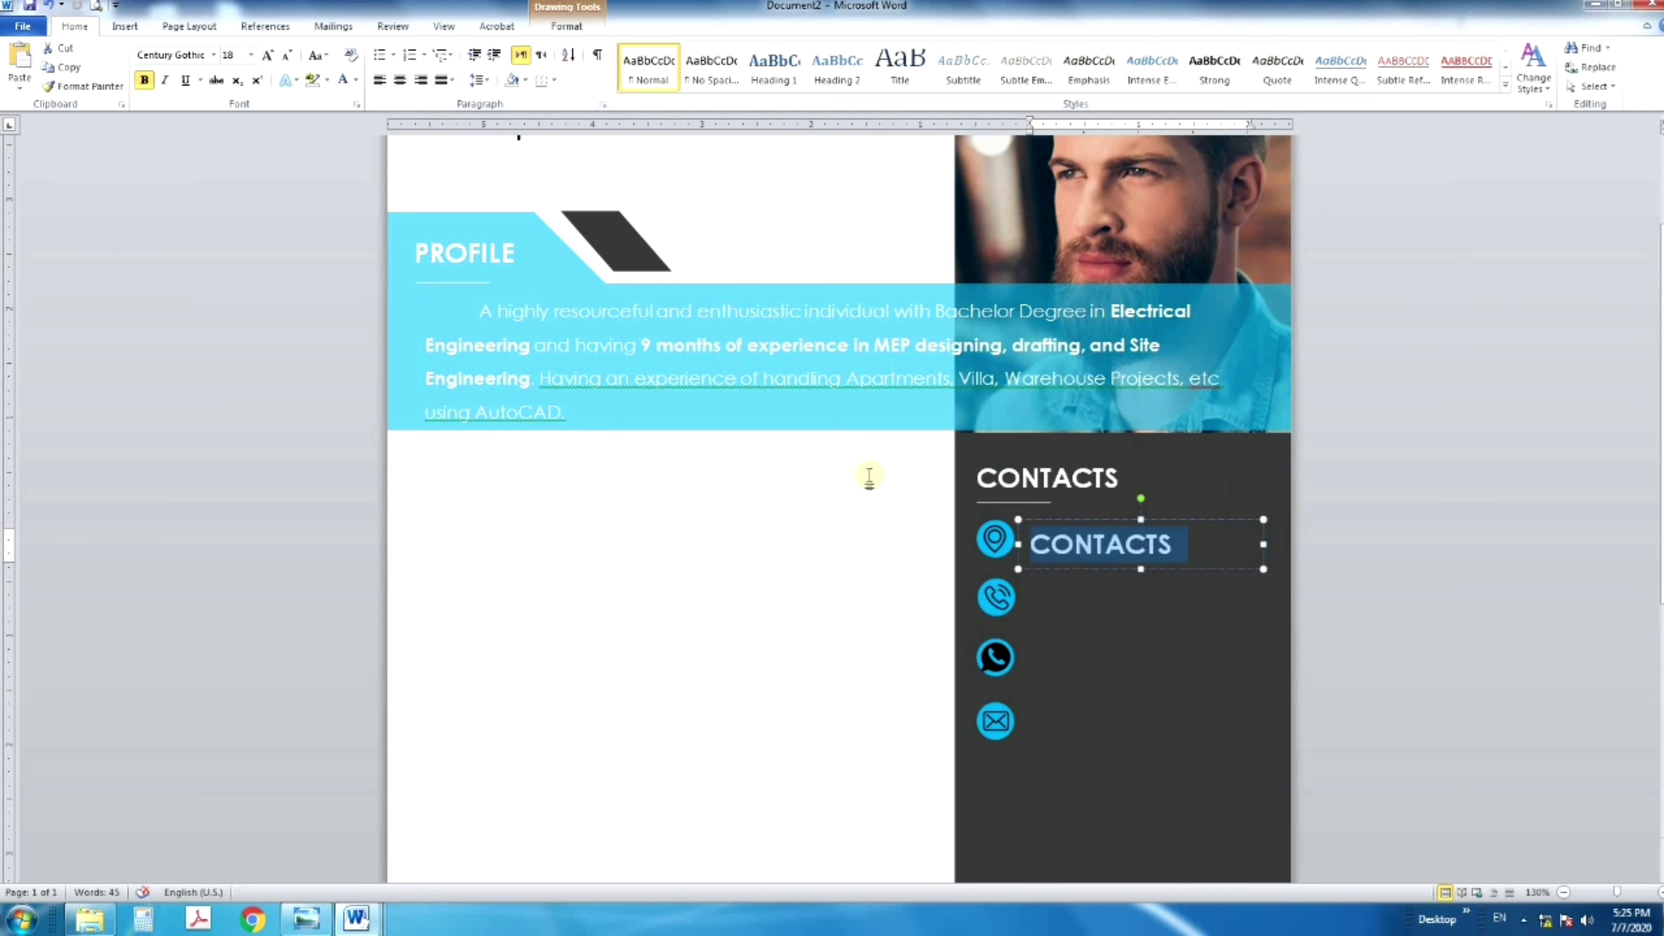
click(144, 80)
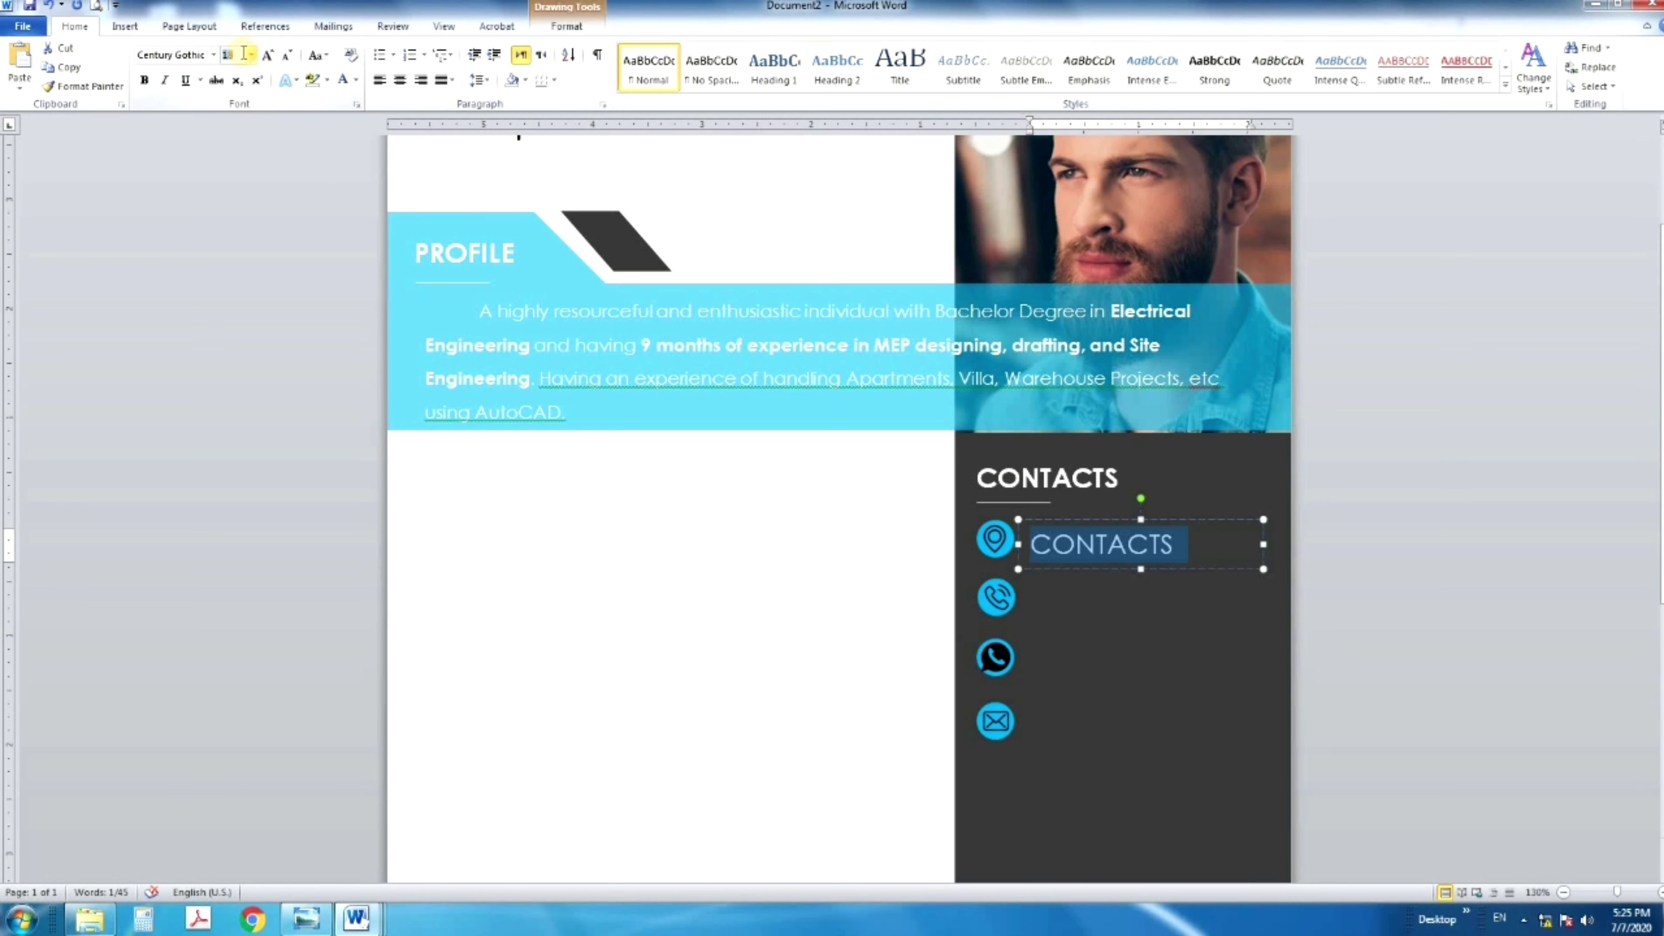
click(431, 624)
Step: Replace the duplicate's text with LOACTION
key(ctrl+a)
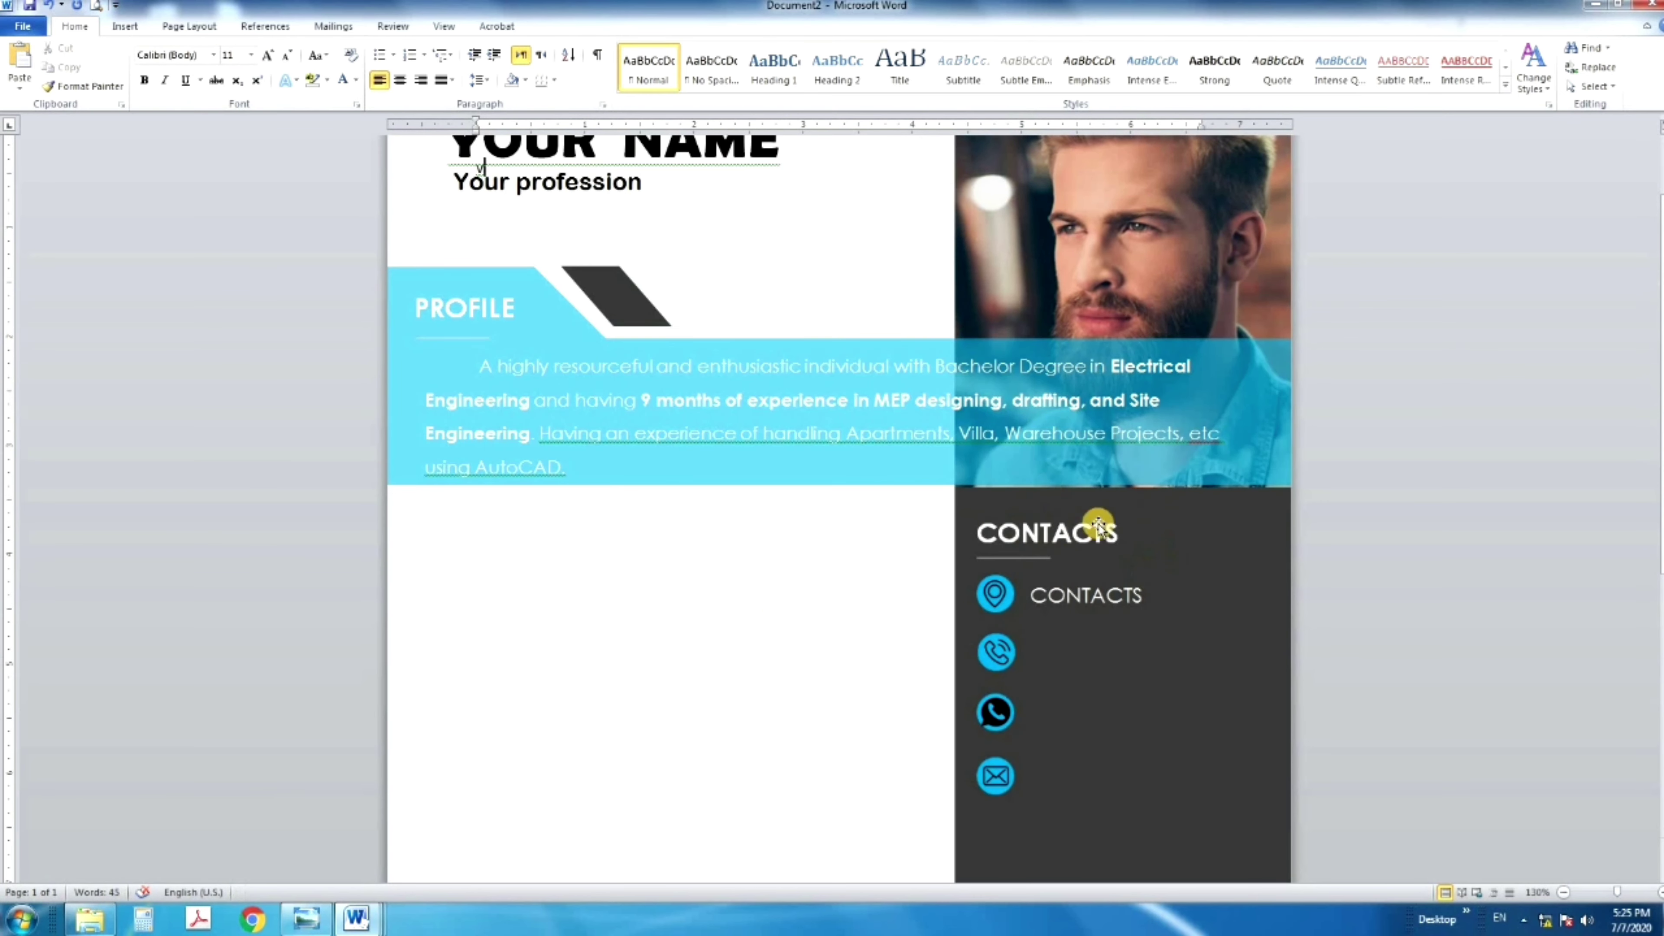
scroll(1043, 488, down, 3)
click(1075, 433)
drag(1156, 432, 992, 429)
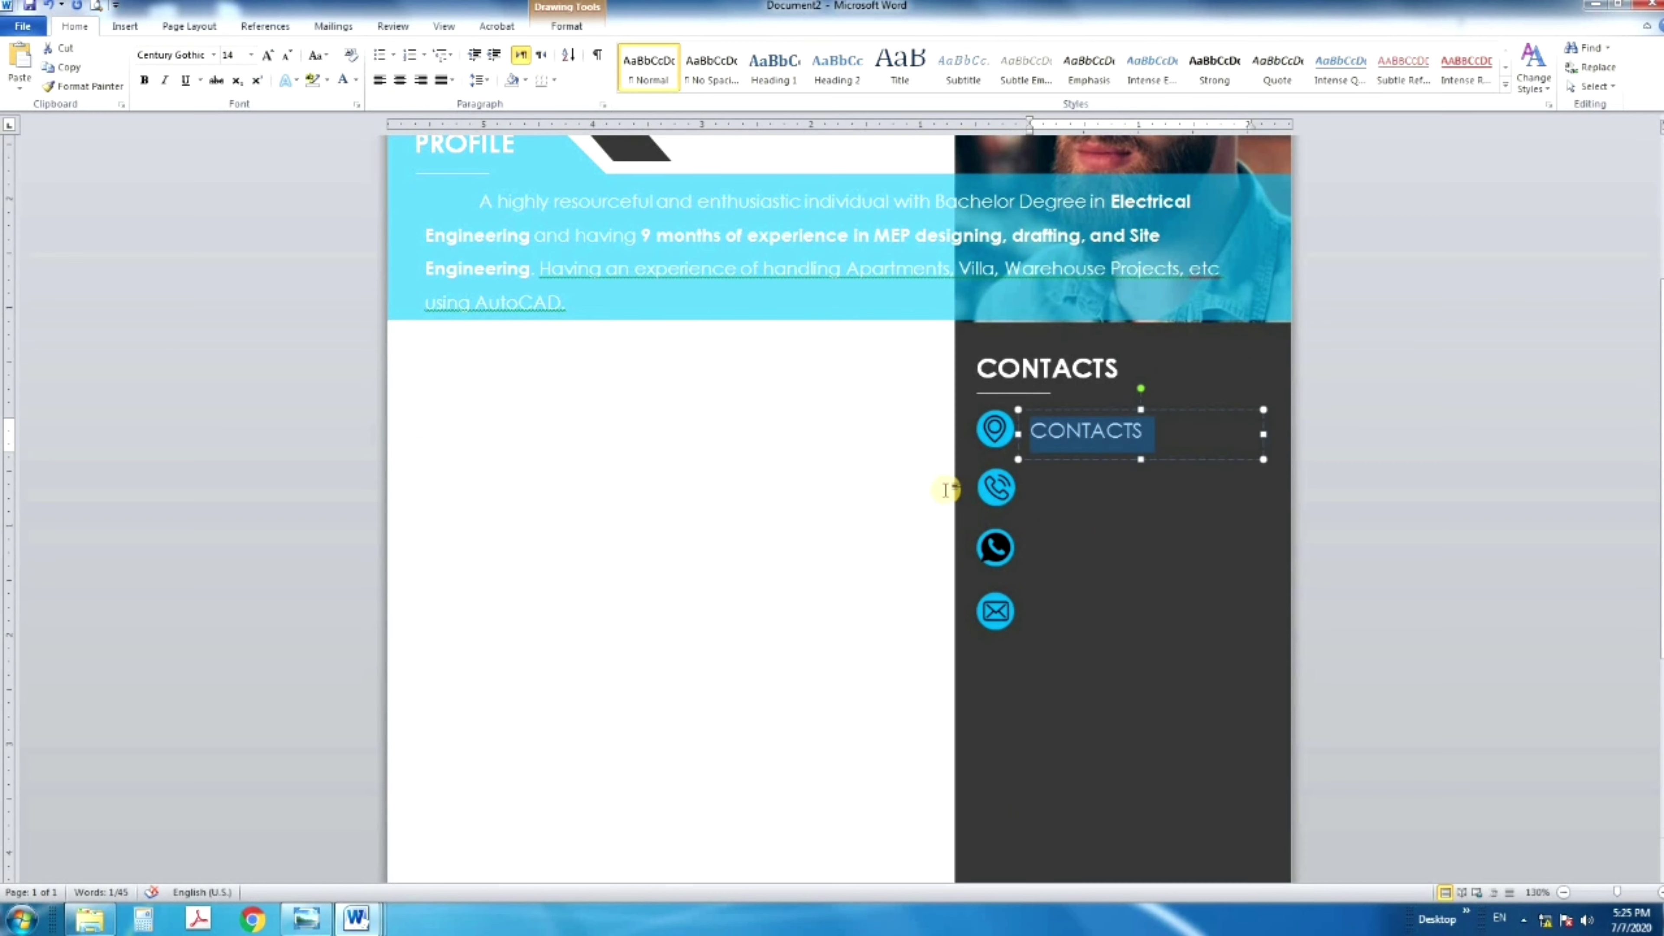
text(LOACT)
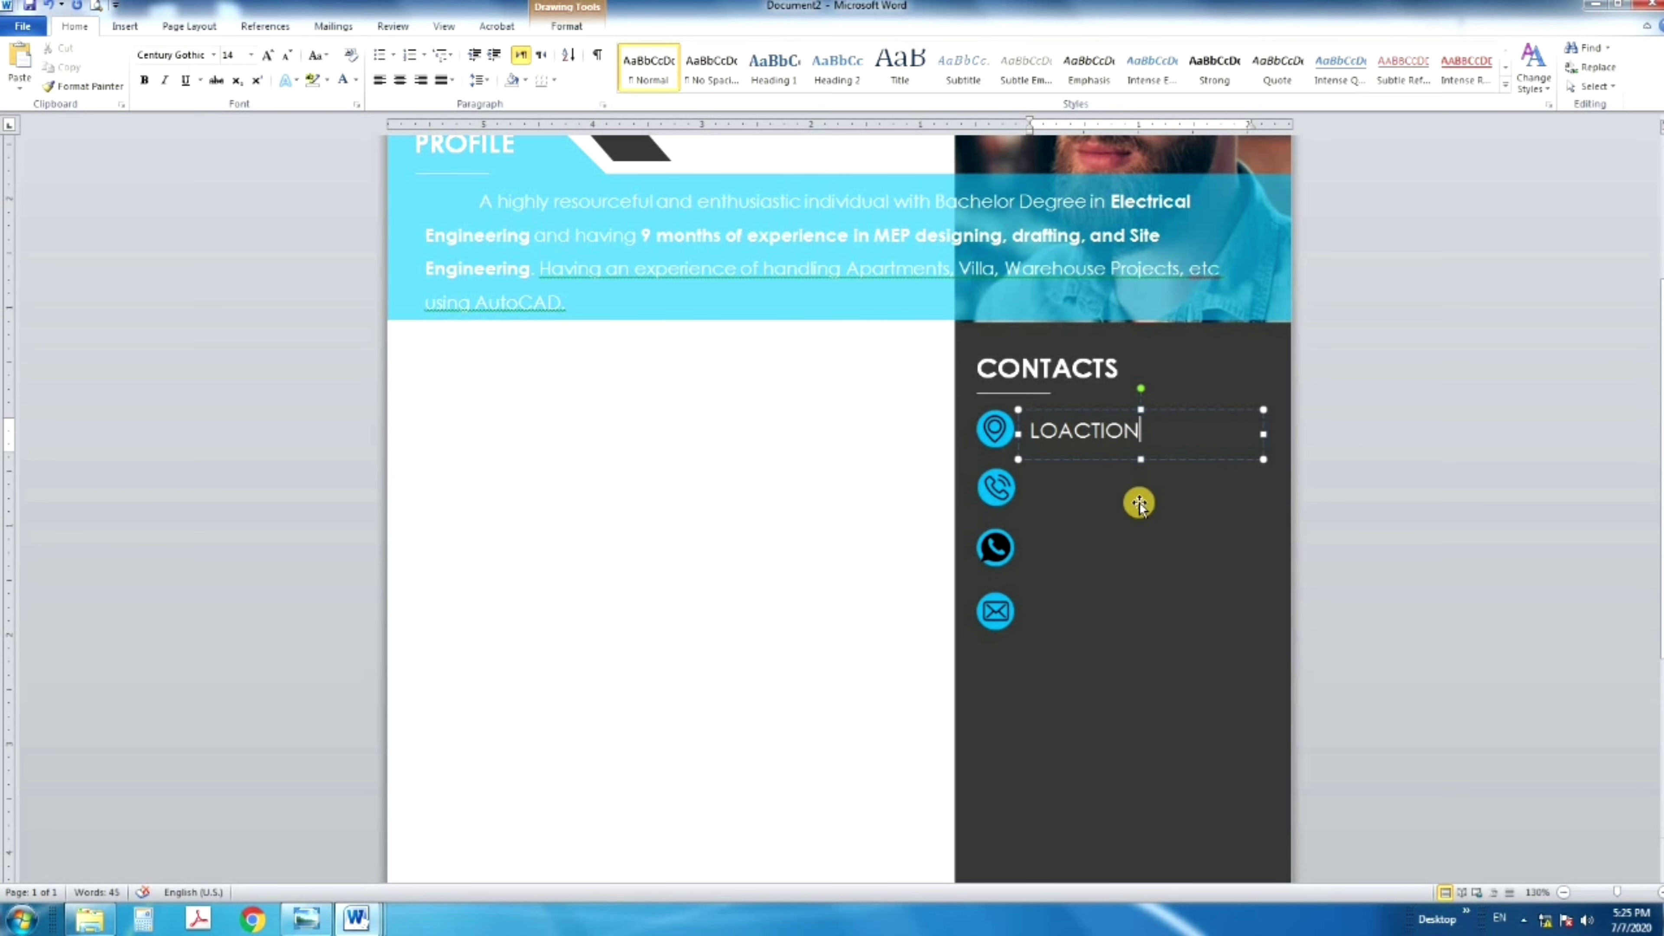
Step: Copy the LOACTION box to the phone row and enter a phone number
click(1003, 485)
scroll(1090, 498, down, 2)
click(1097, 452)
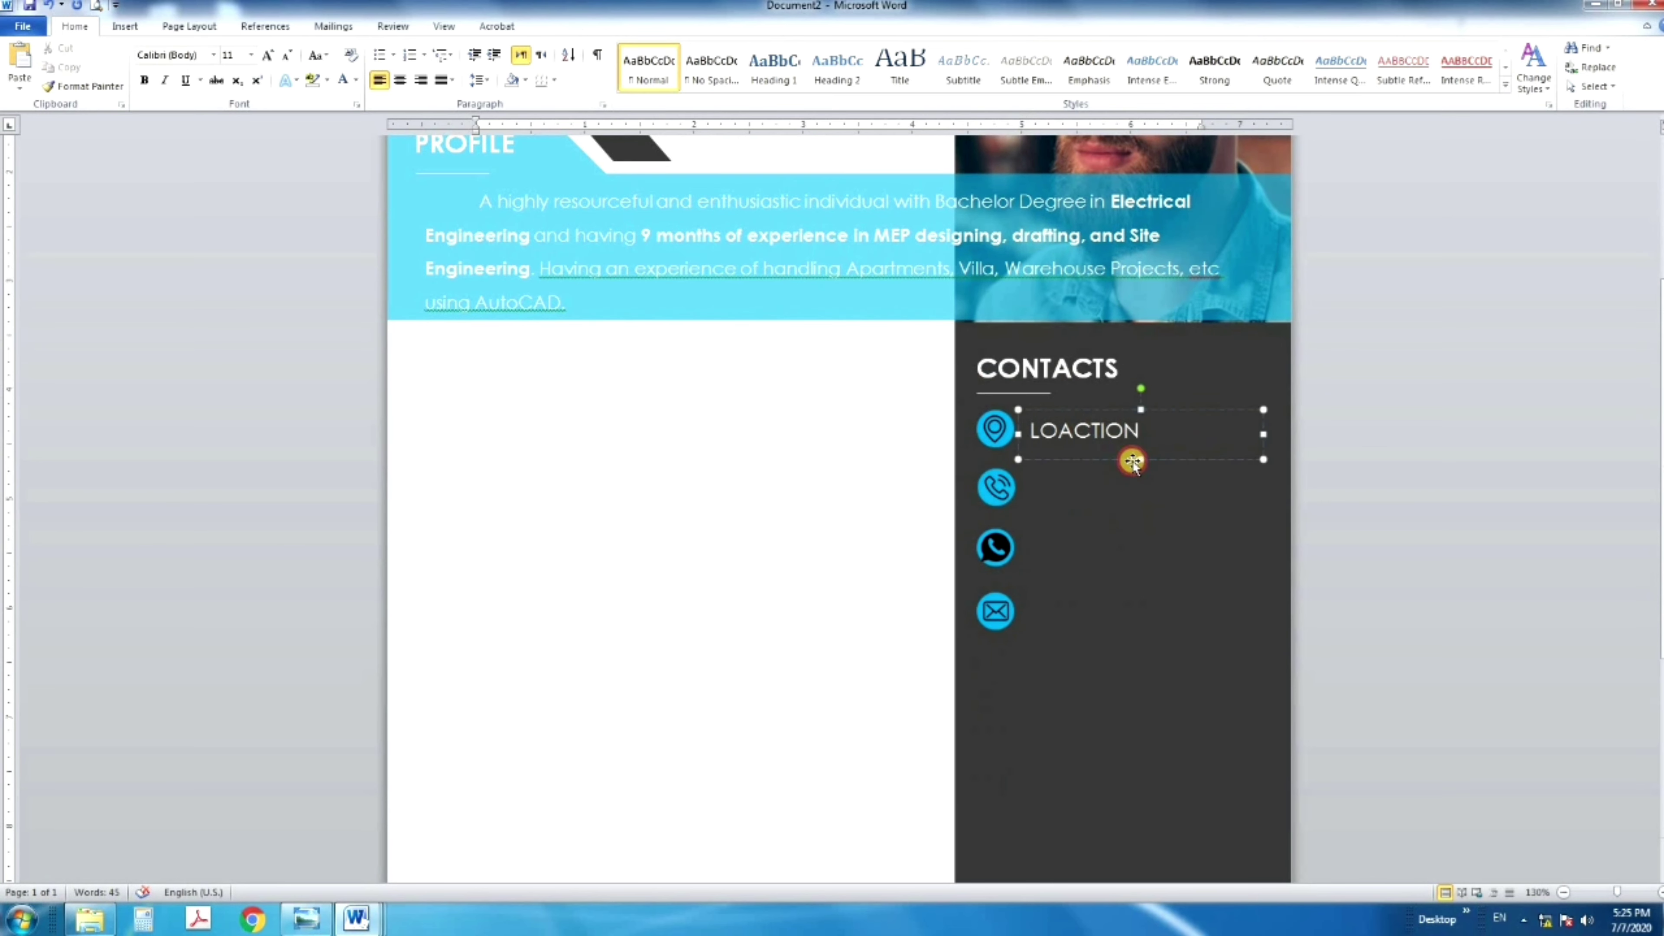
click(1094, 452)
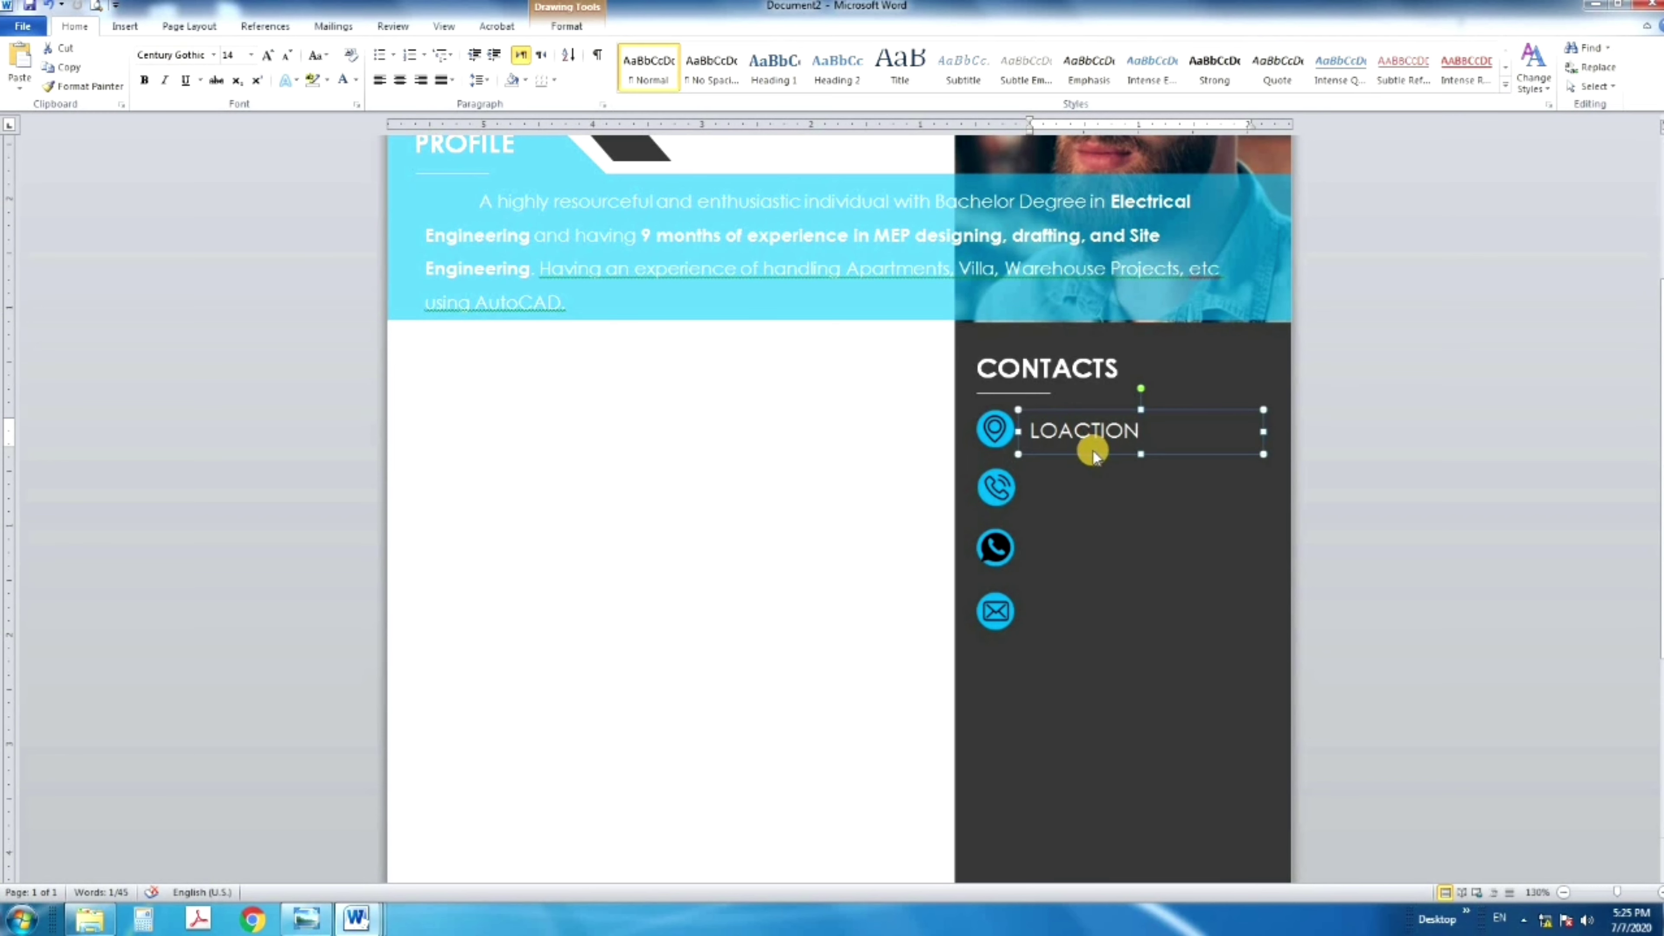
mouse_move(1089, 456)
mouse_down()
mouse_move(1107, 488)
mouse_move(1084, 631)
mouse_up()
text(9595959595)
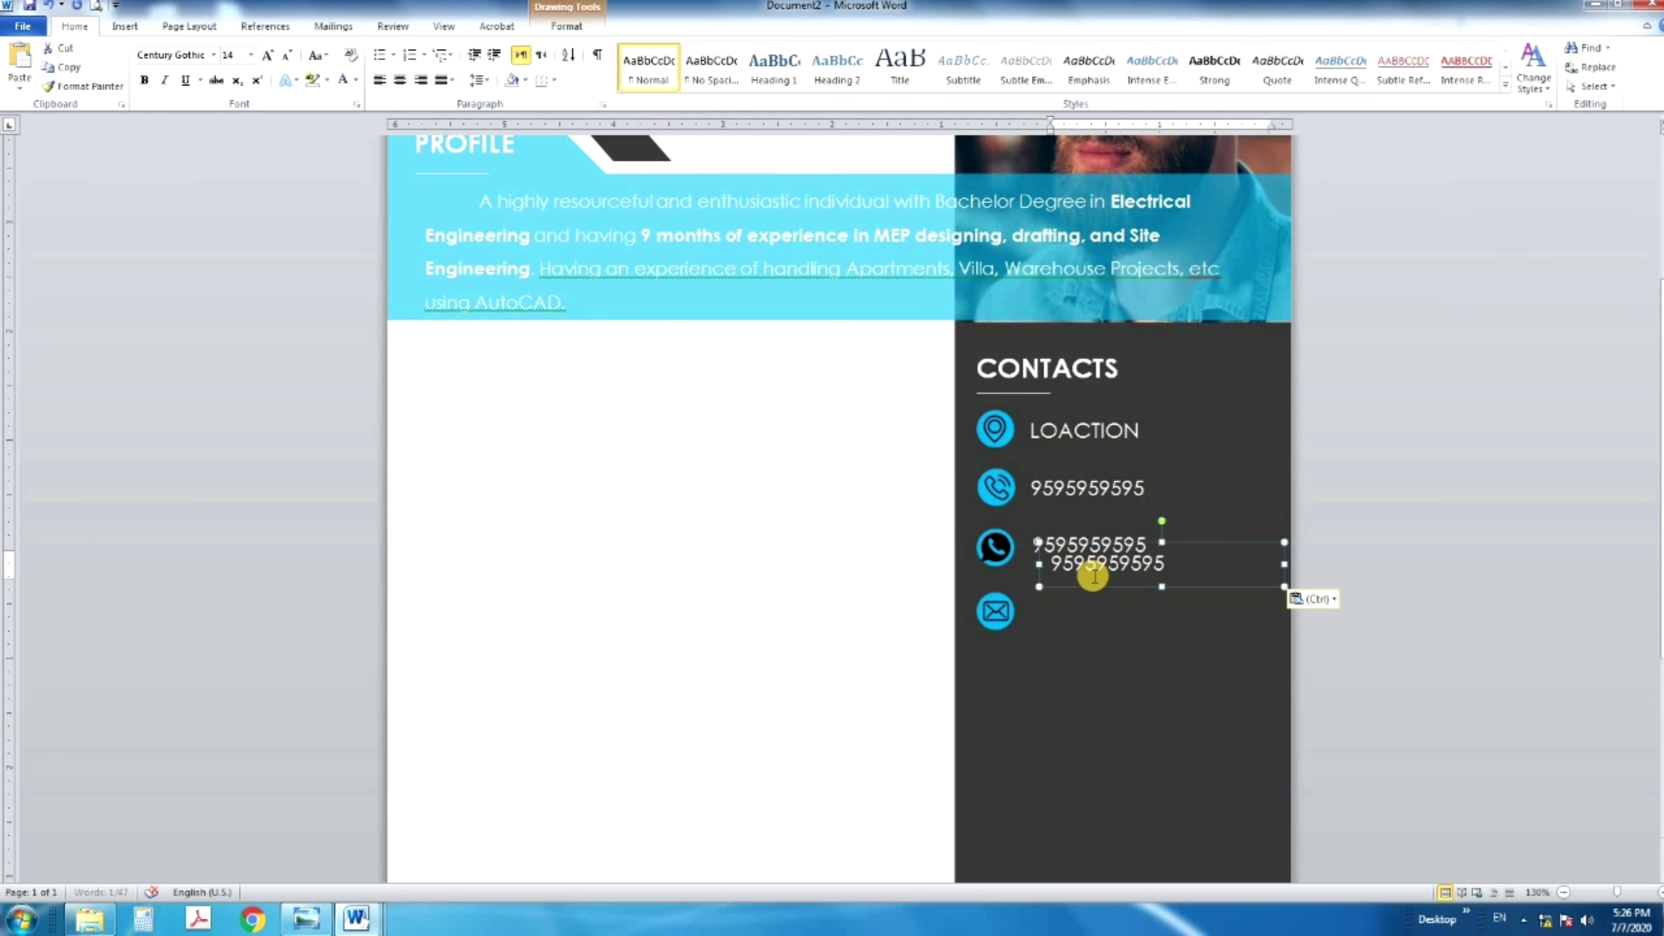
Step: Replace a copied label's text with an e-mail address
scroll(1093, 238, down, 3)
scroll(1093, 237, up, 1)
triple_click(1090, 478)
text(..............@gimail.com)
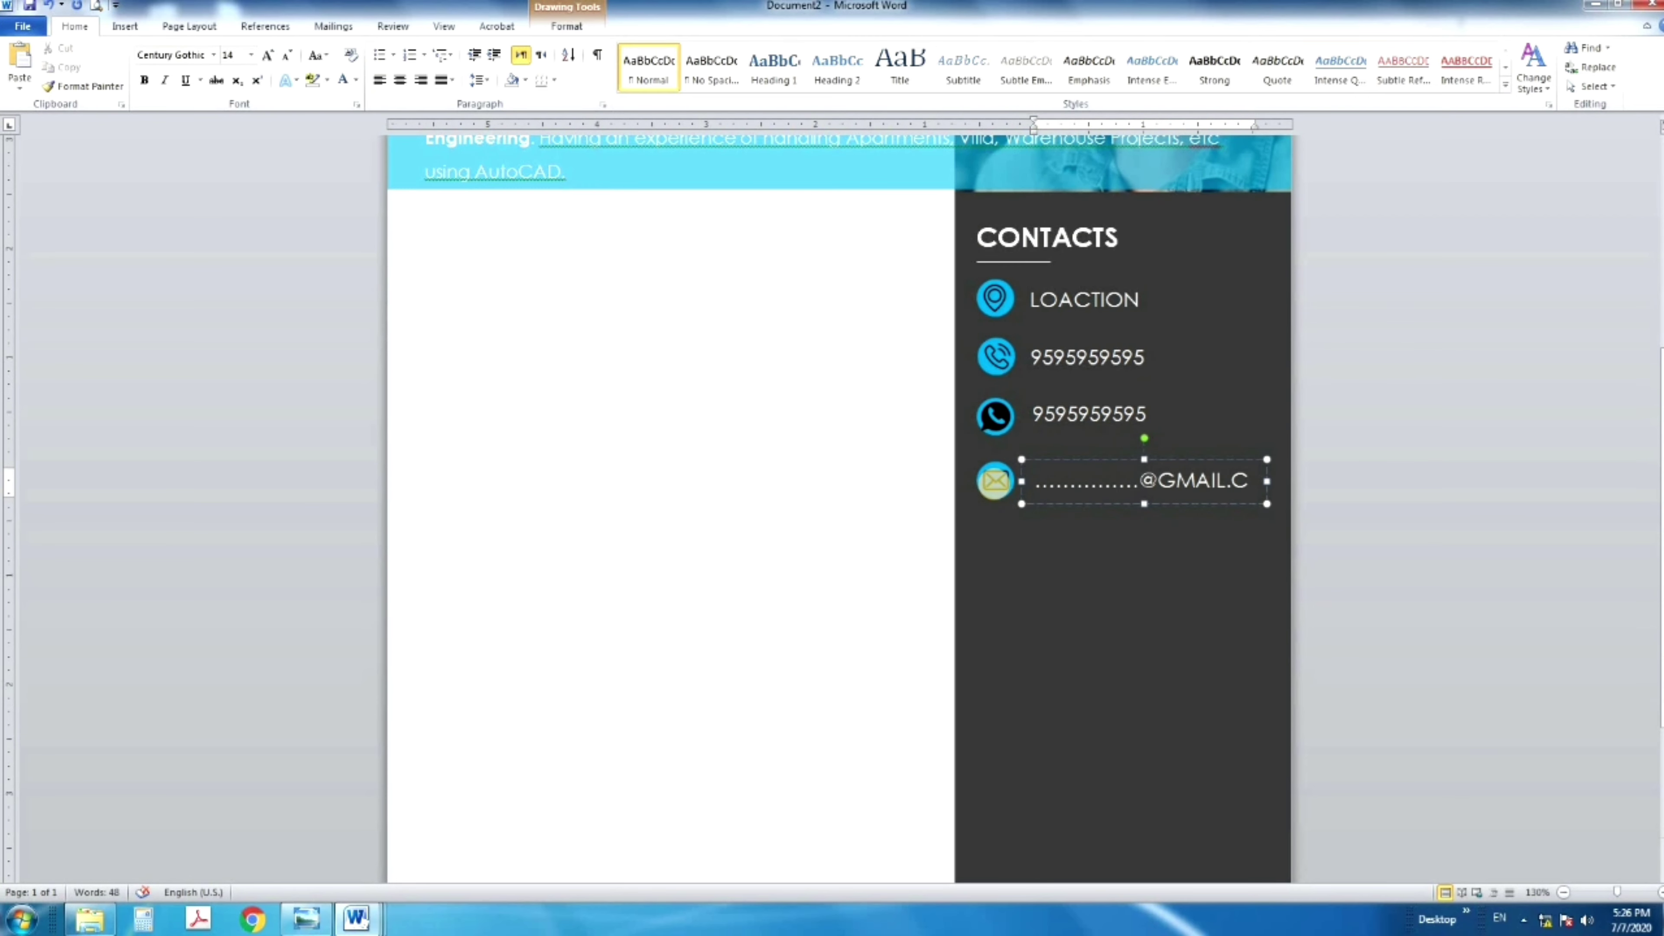
click(1120, 254)
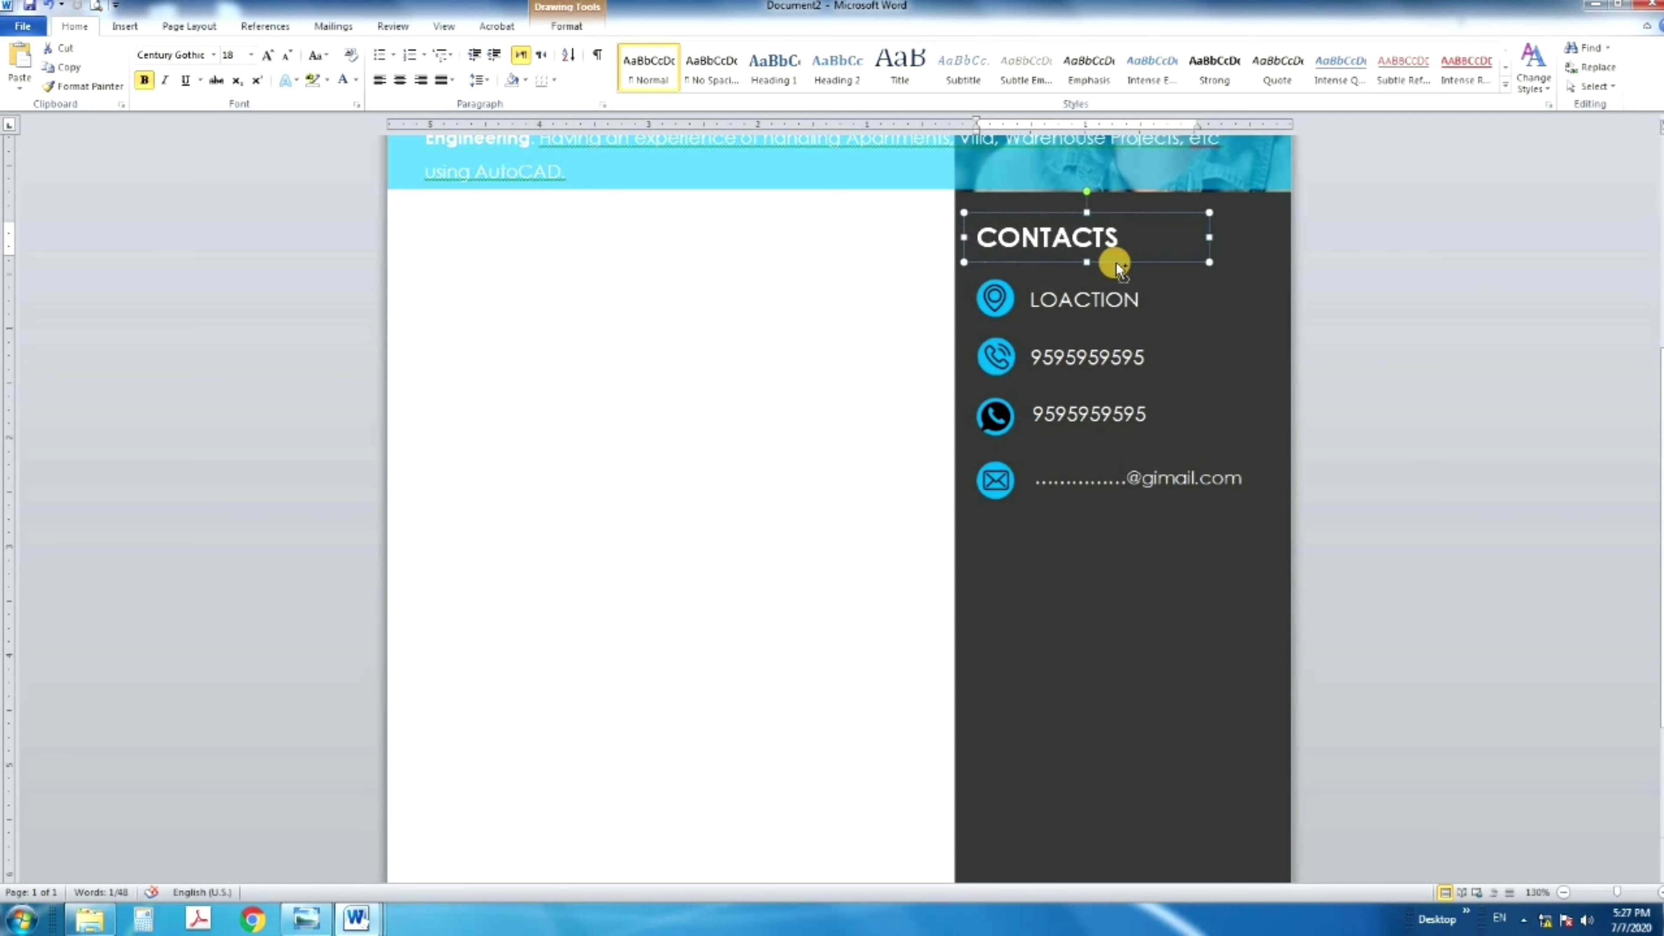
Step: Paste a copy of the CONTACTS heading below the e-mail row and retype it as EDUCATION
key(ctrl+v)
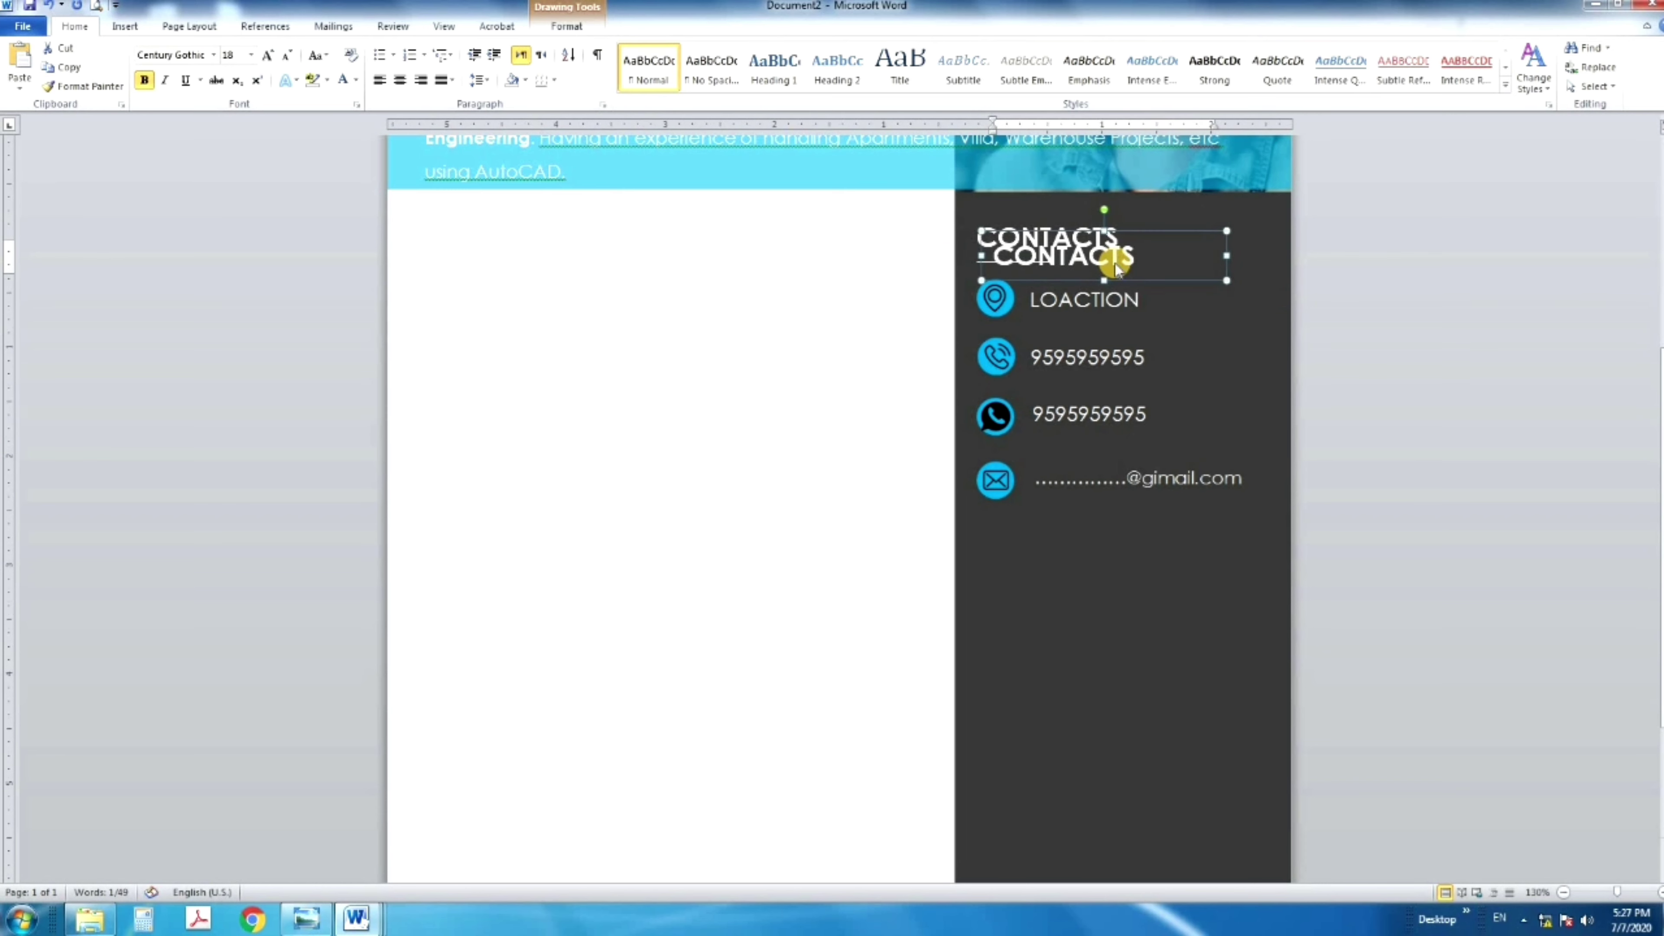
key(Left)
key(Left)
key(Left)
key(ctrl+Left)
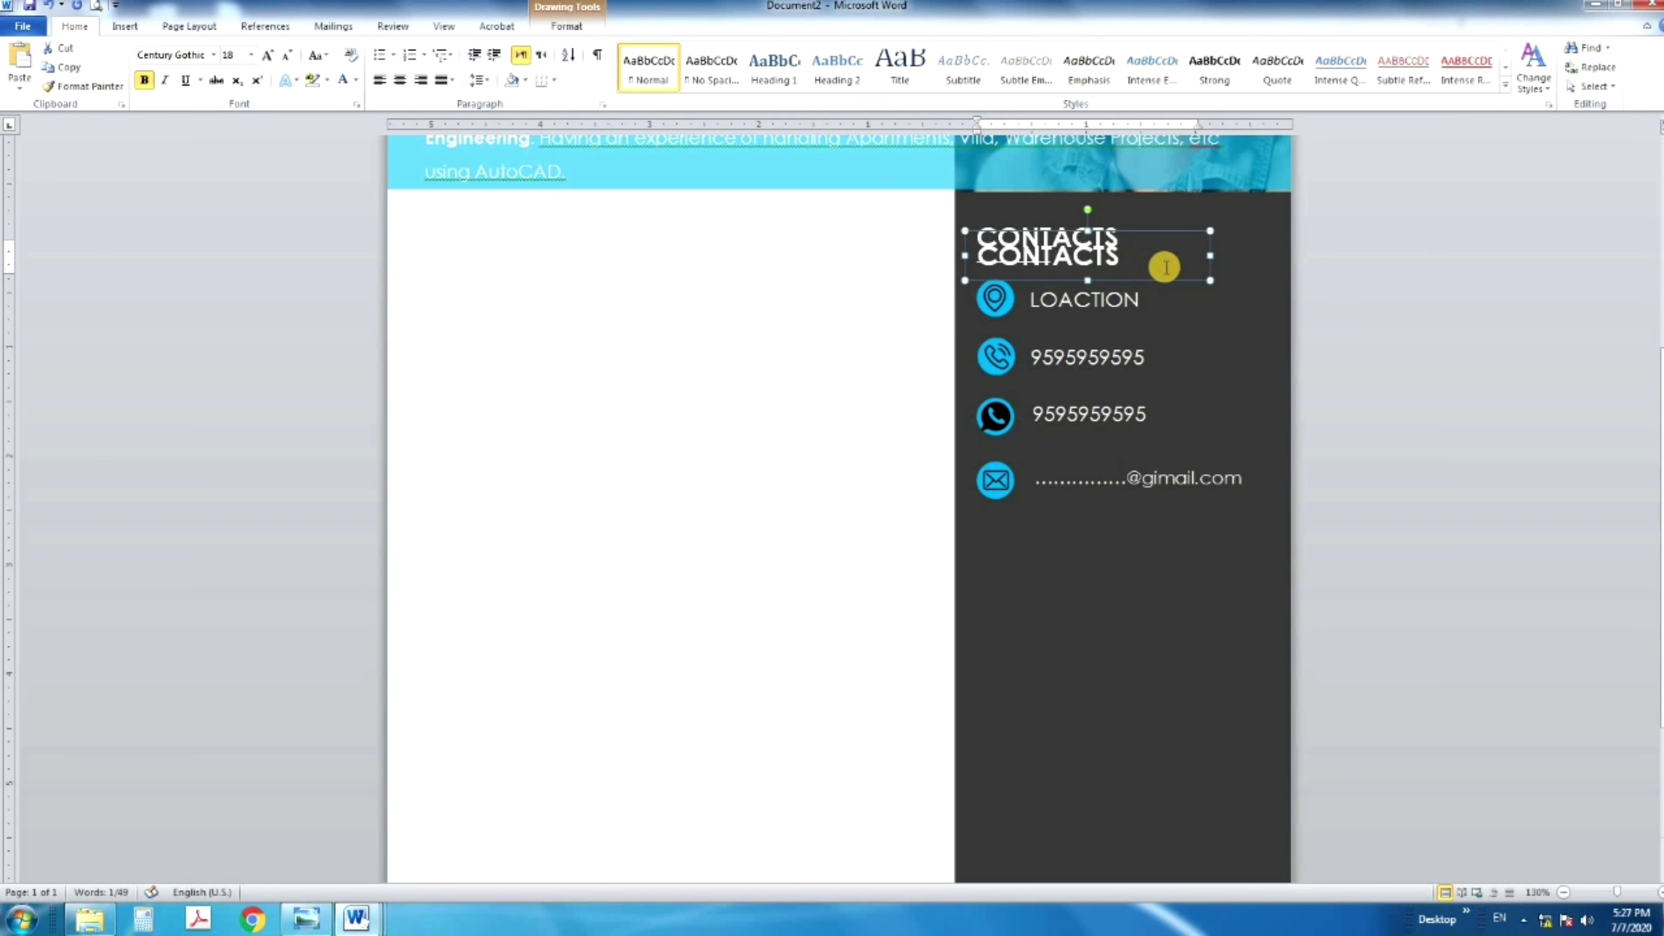
mouse_move(1156, 285)
mouse_down()
mouse_move(1159, 557)
mouse_move(930, 540)
mouse_up()
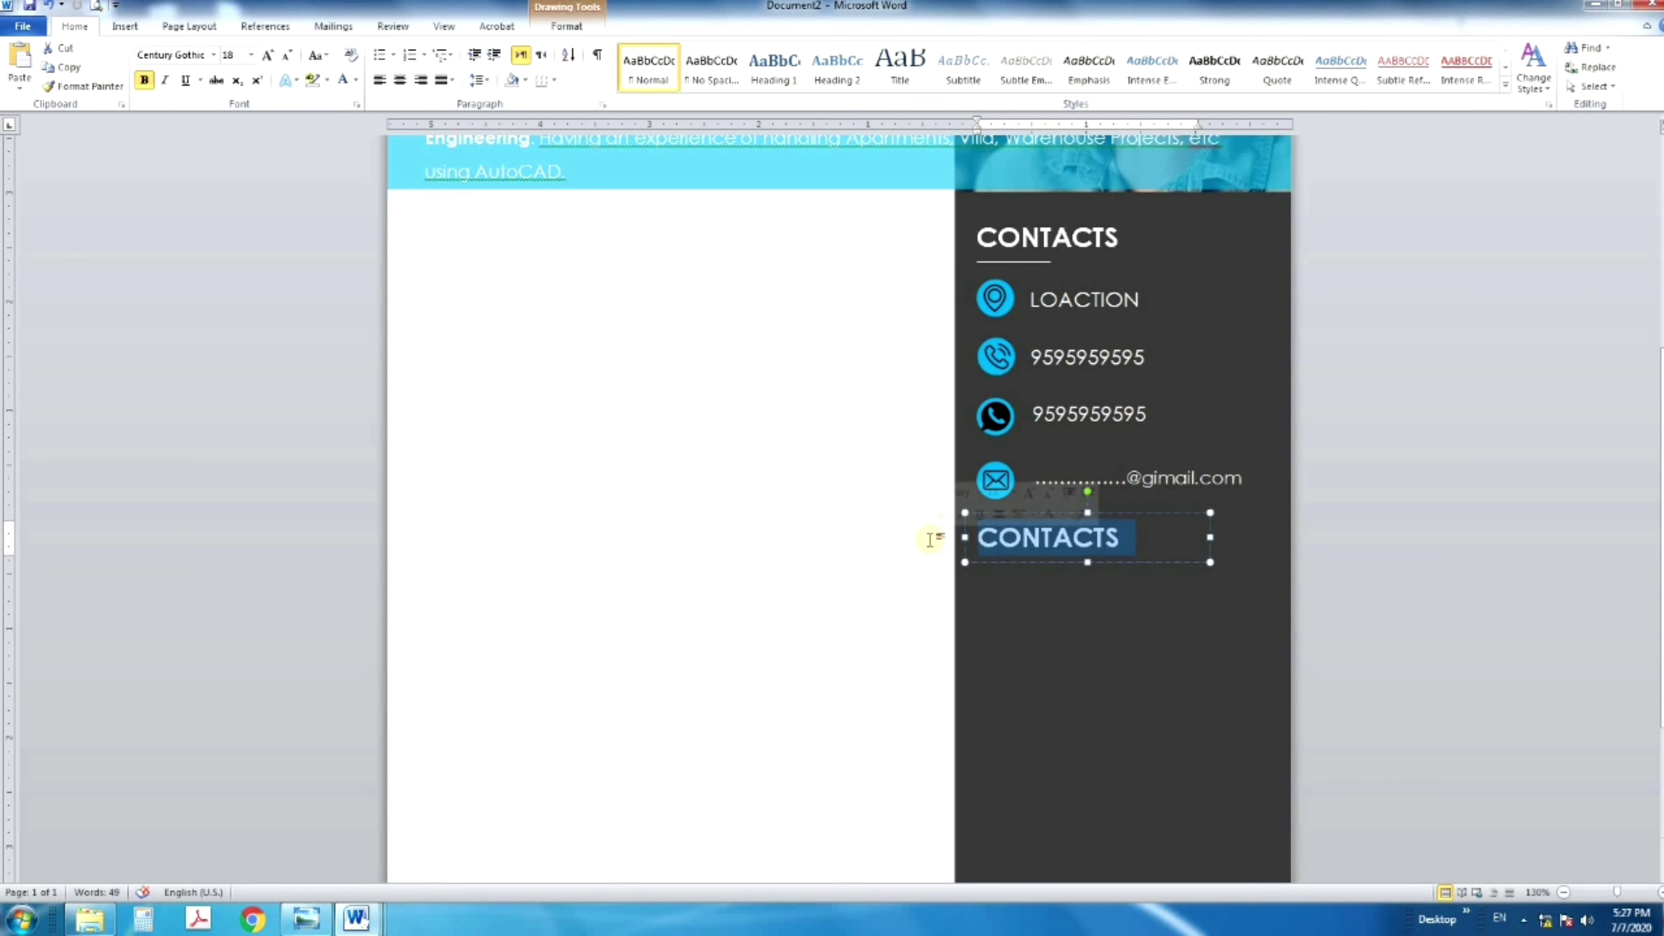
text(EDU)
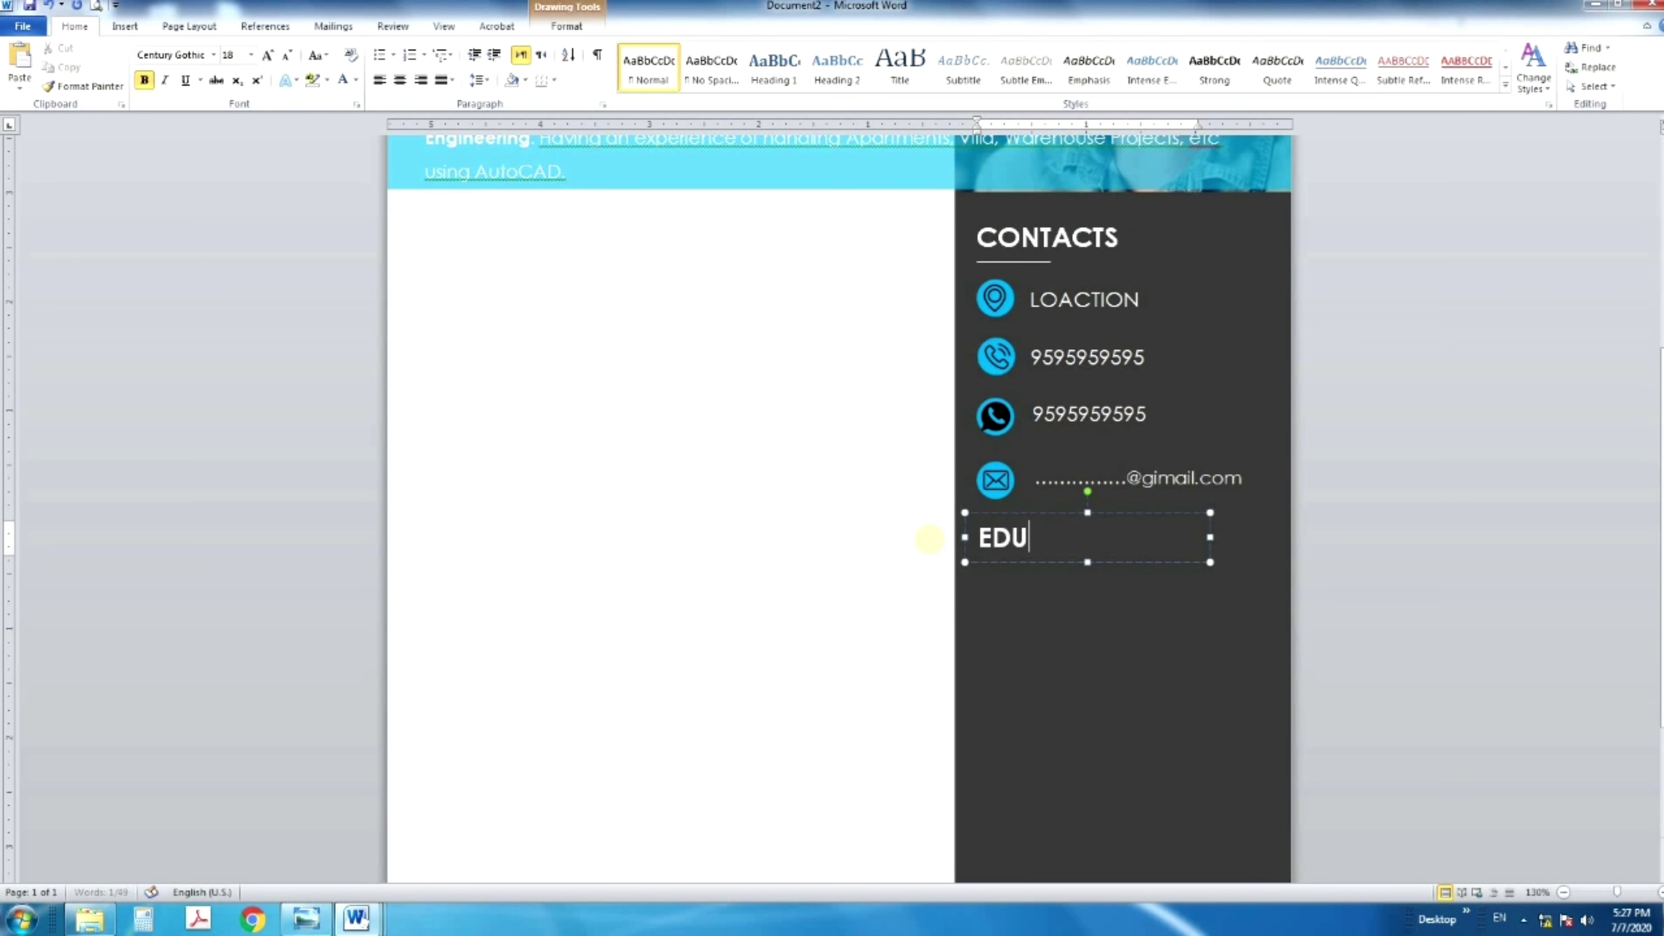
text(CATION)
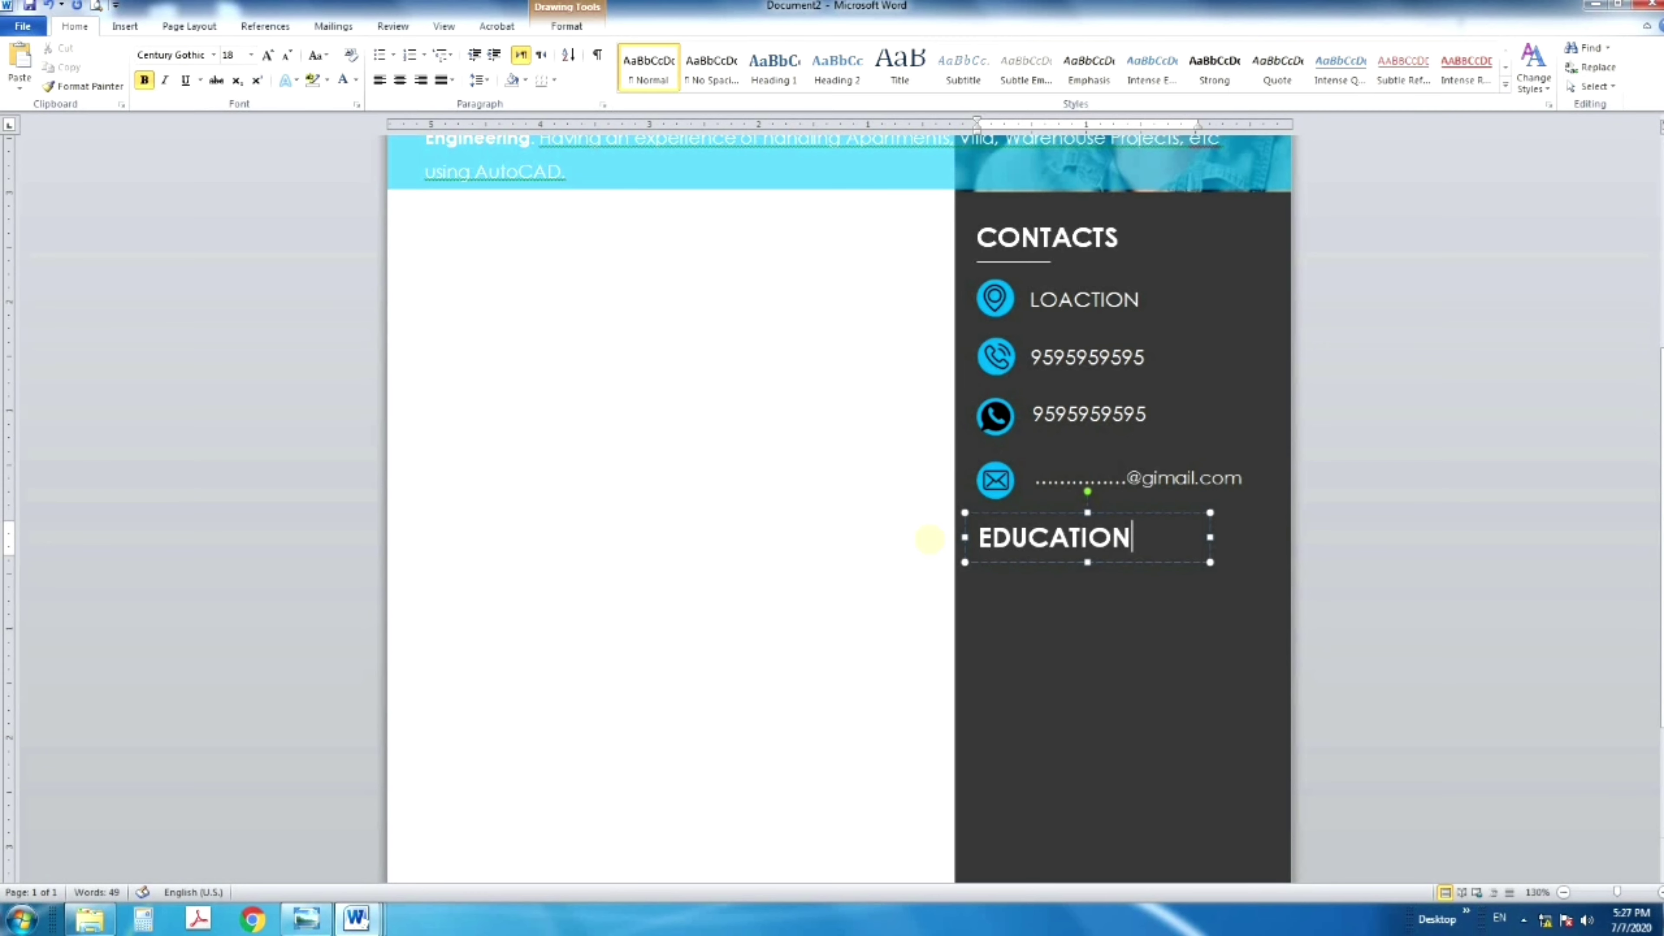
click(750, 500)
Step: Copy the short divider line from under CONTACTS to under EDUCATION
scroll(1087, 367, up, 4)
scroll(1107, 297, down, 3)
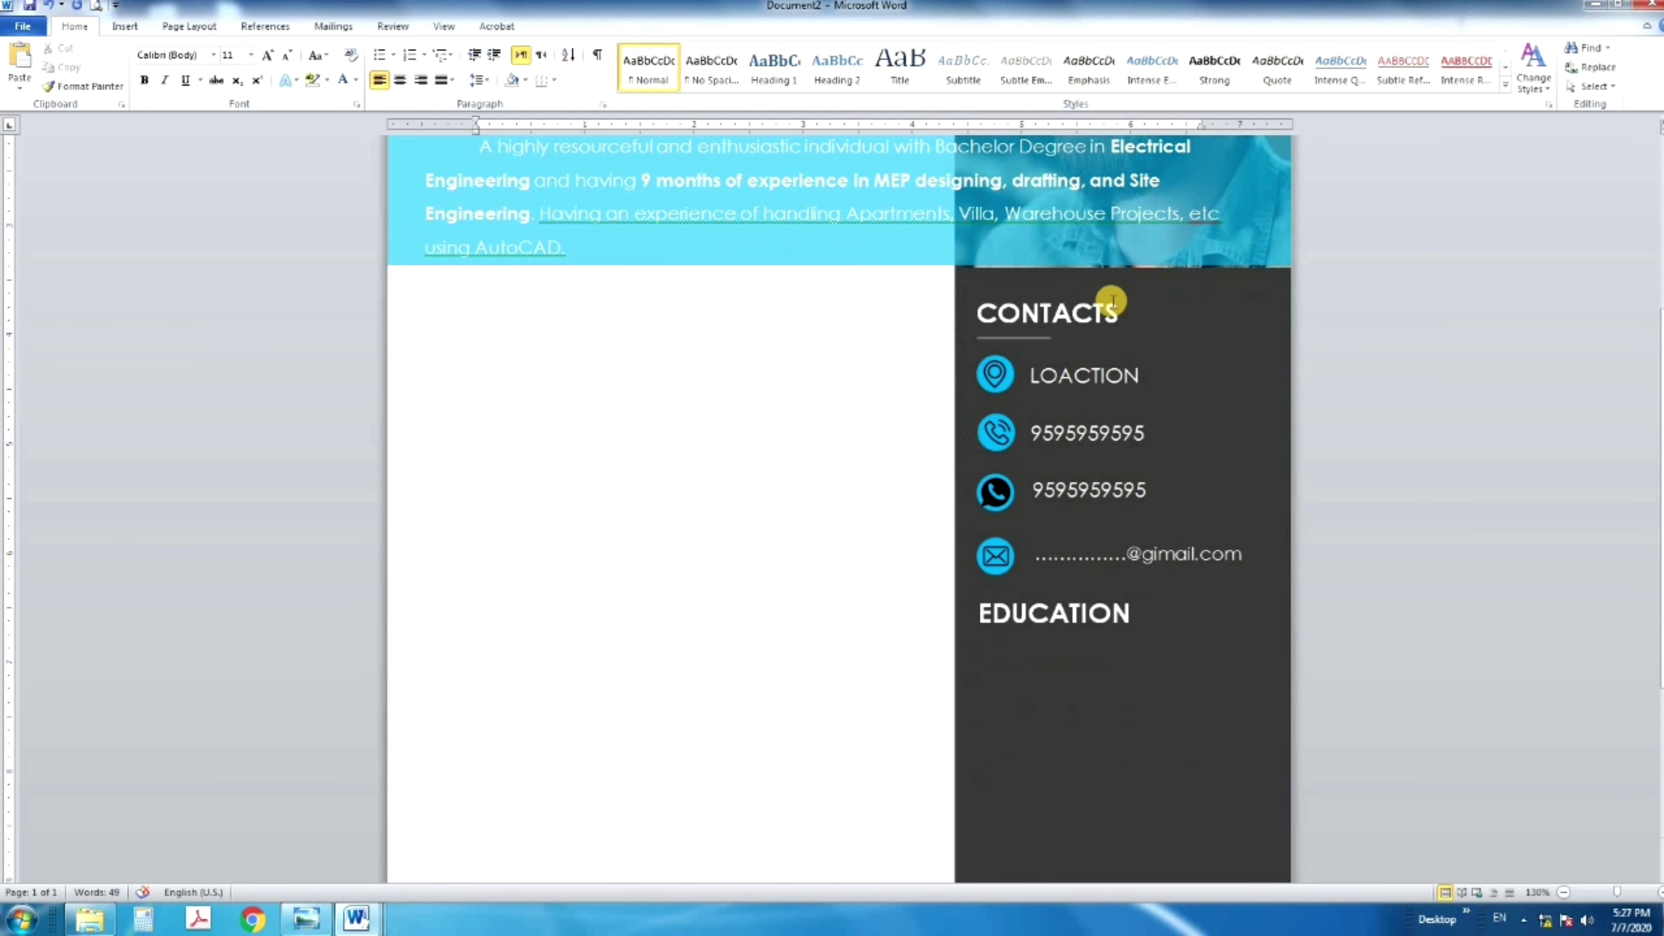
click(1043, 340)
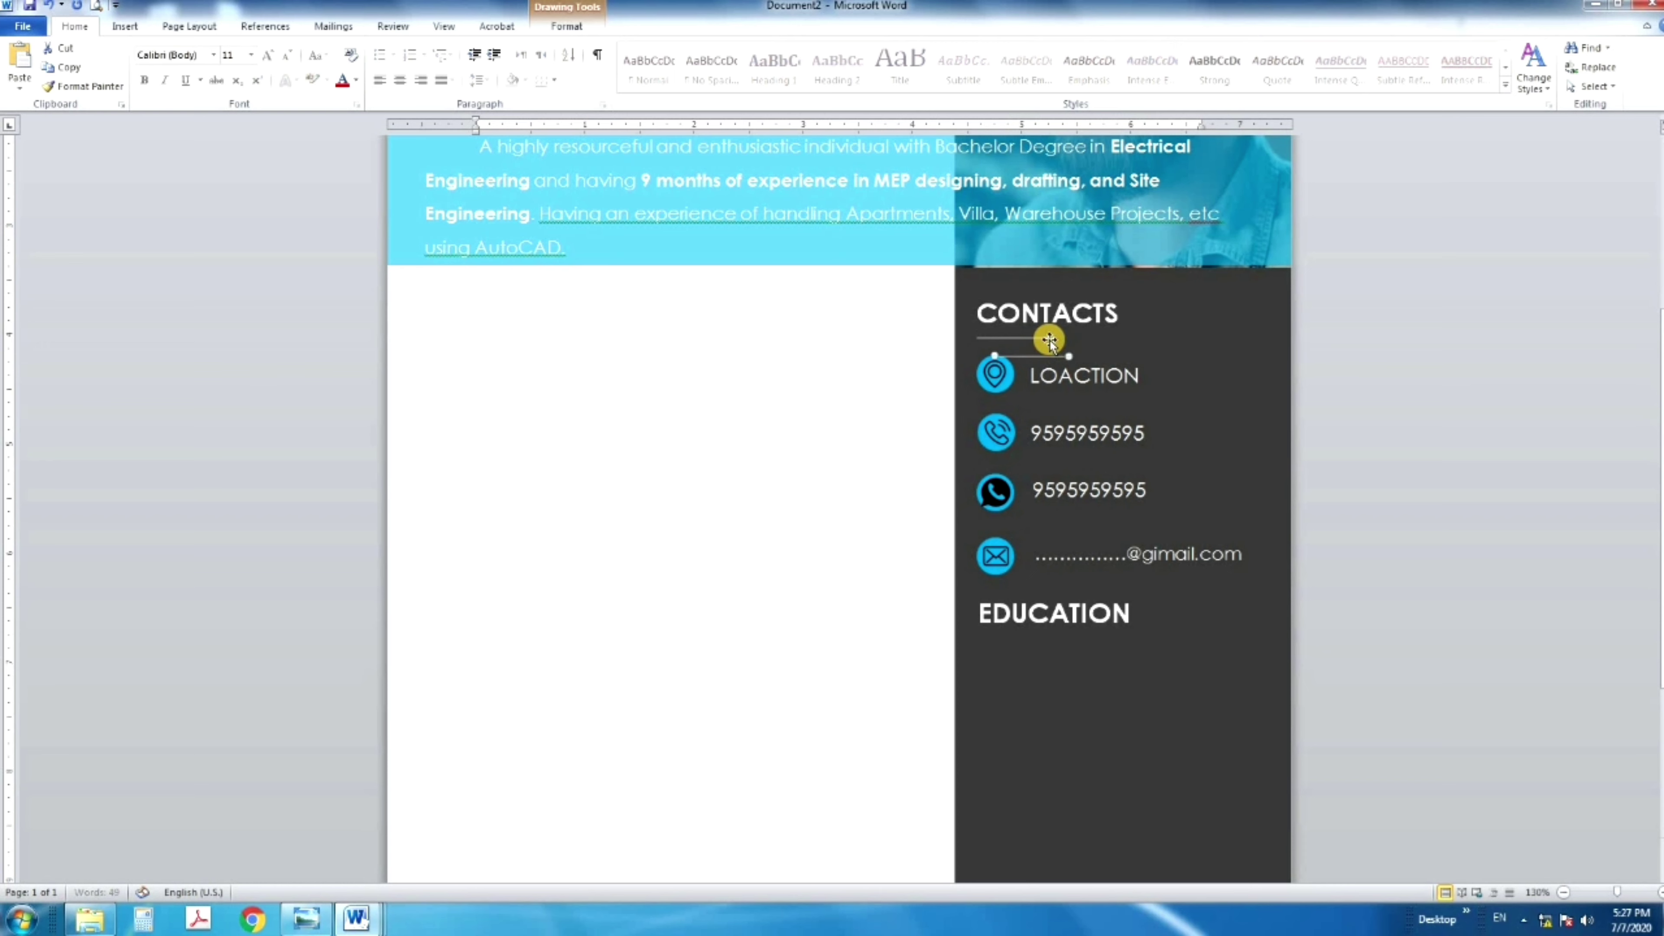
mouse_move(1050, 345)
mouse_down()
mouse_move(1028, 643)
mouse_move(981, 639)
mouse_up()
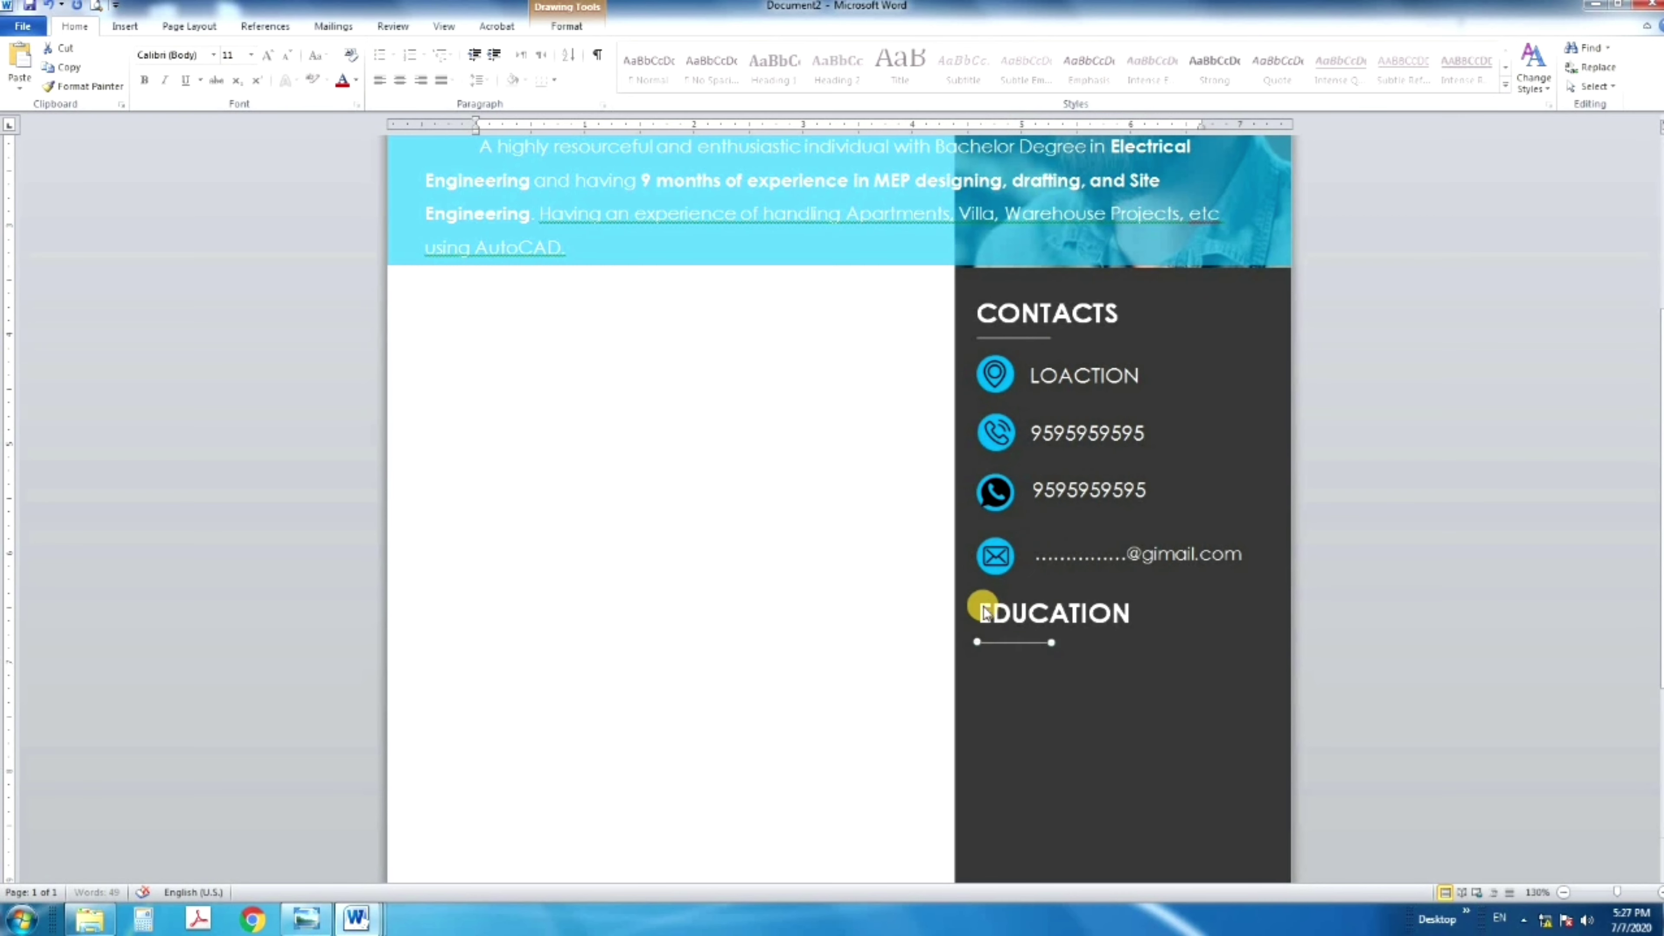
click(802, 579)
scroll(988, 534, down, 5)
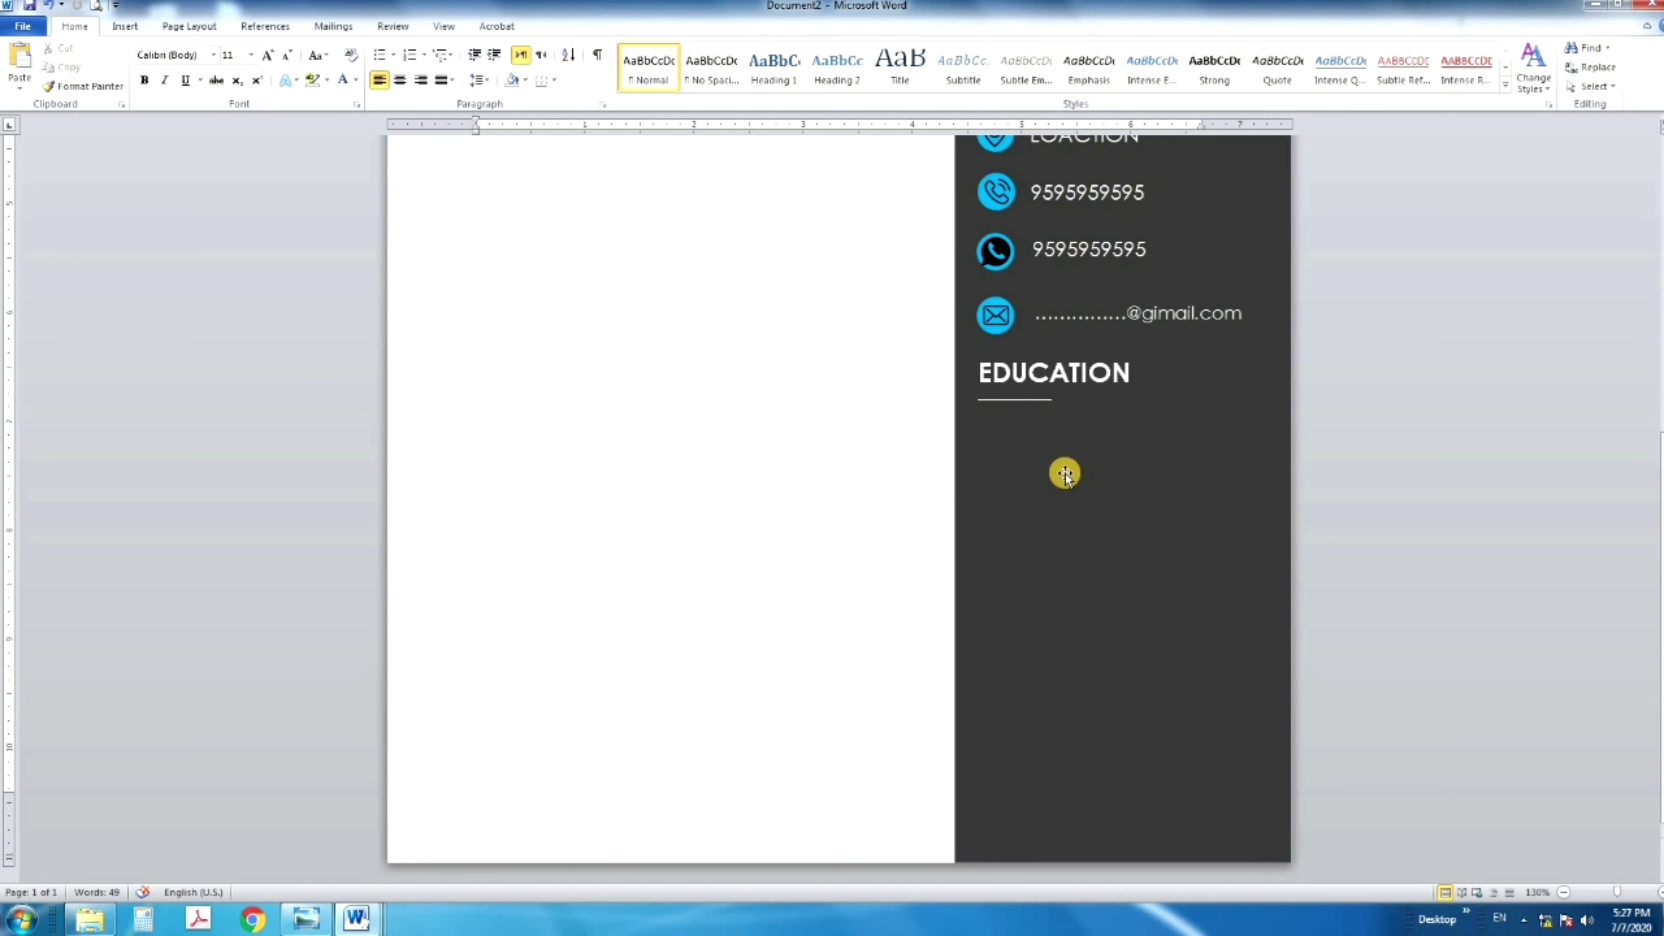
scroll(1104, 360, up, 2)
scroll(1109, 363, up, 1)
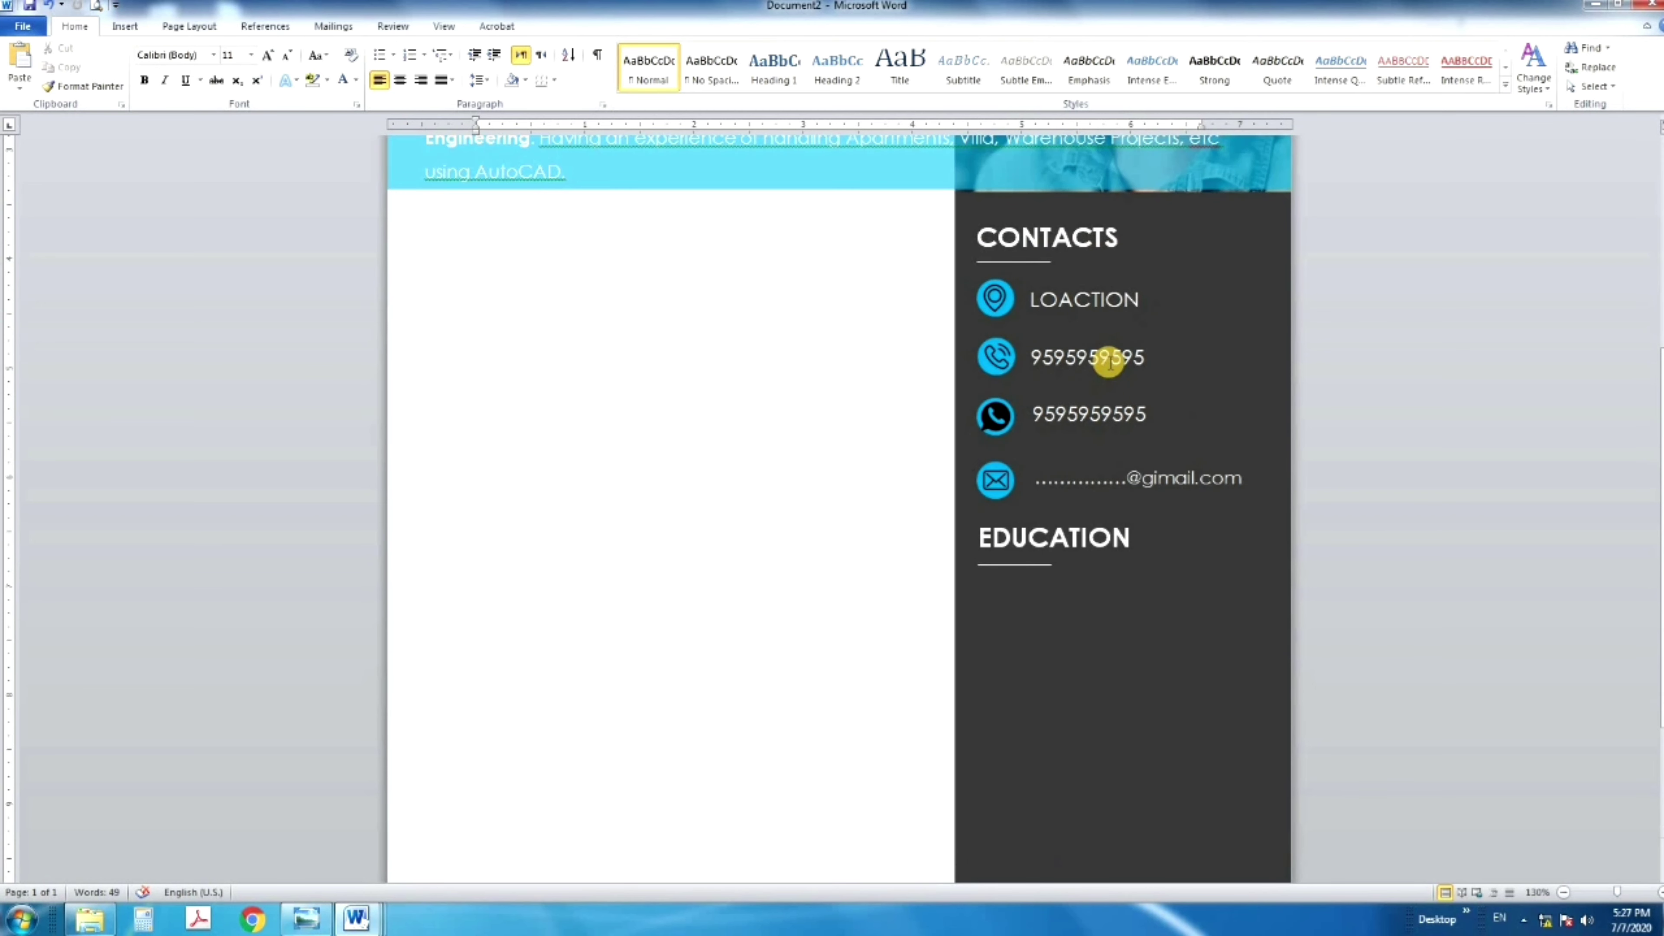
Step: Place a copy of the LOACTION box below EDUCATION and change its text to 2018
scroll(1107, 334, up, 1)
click(1101, 350)
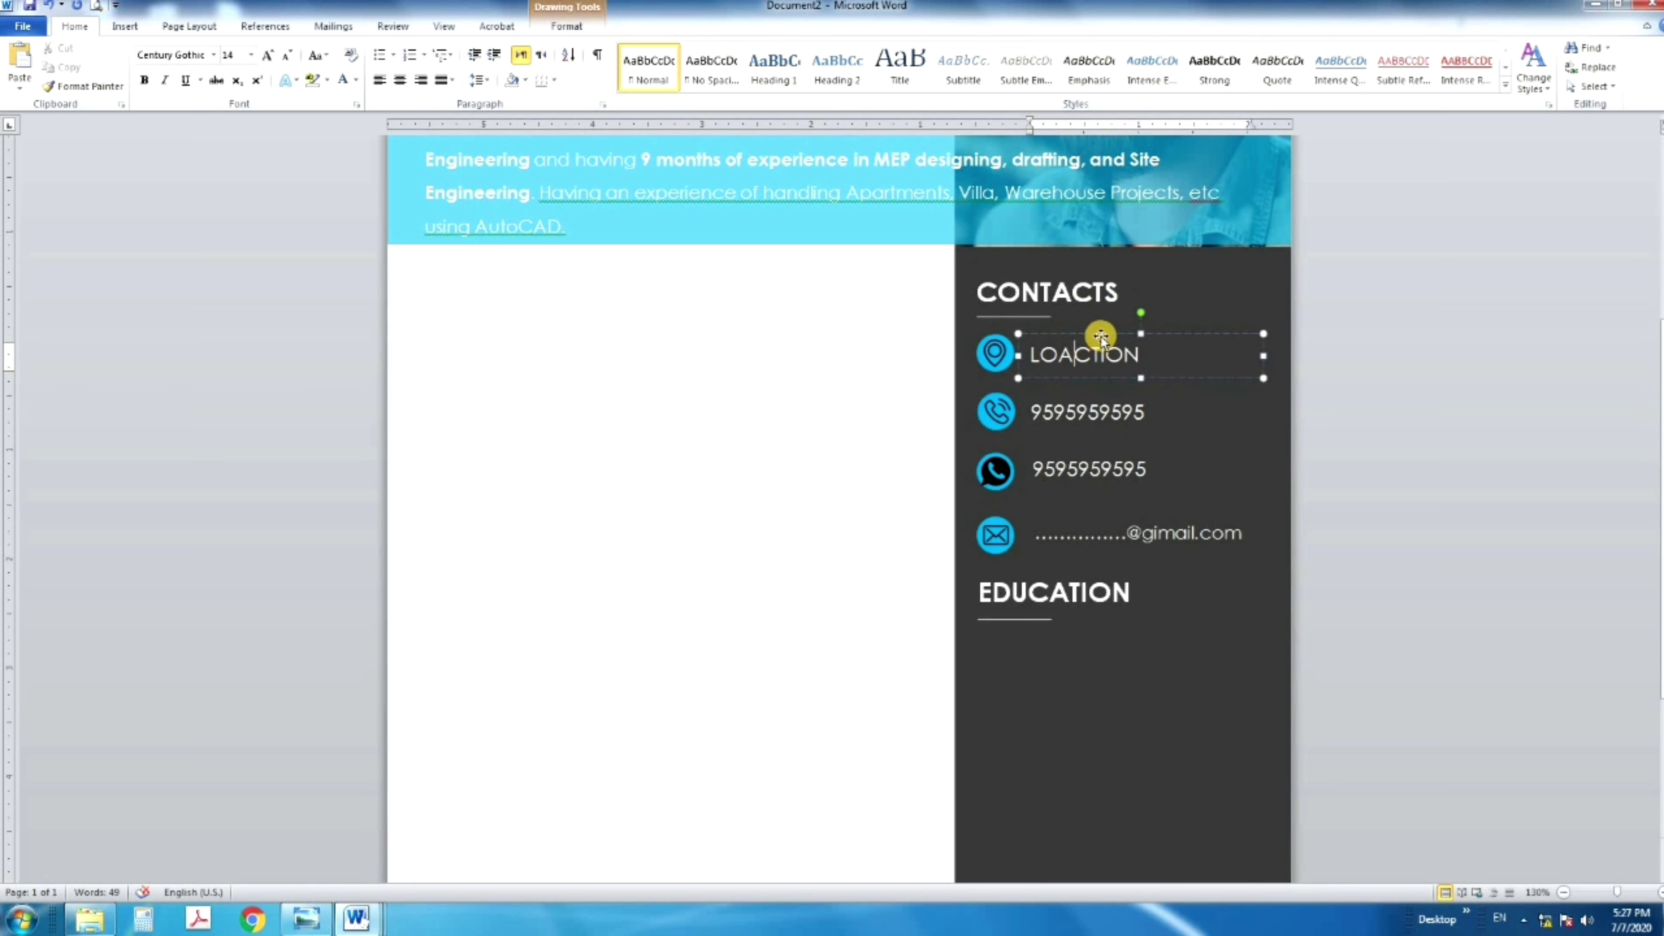
key(ctrl+v)
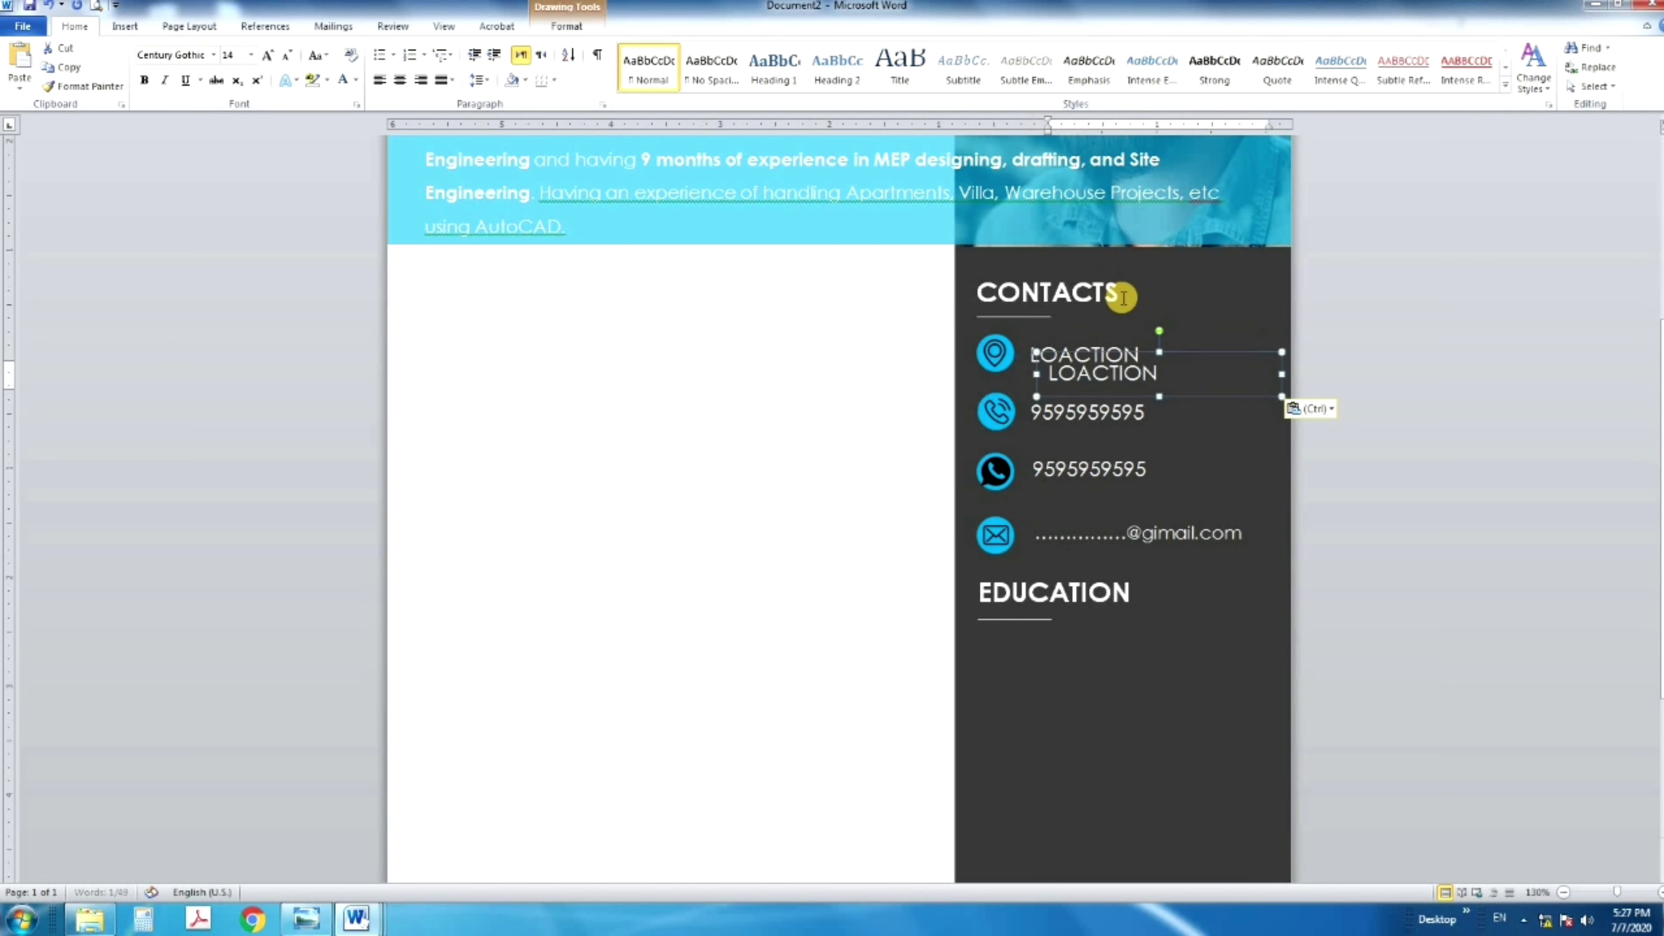
scroll(1194, 189, down, 2)
drag(1184, 192, 1035, 485)
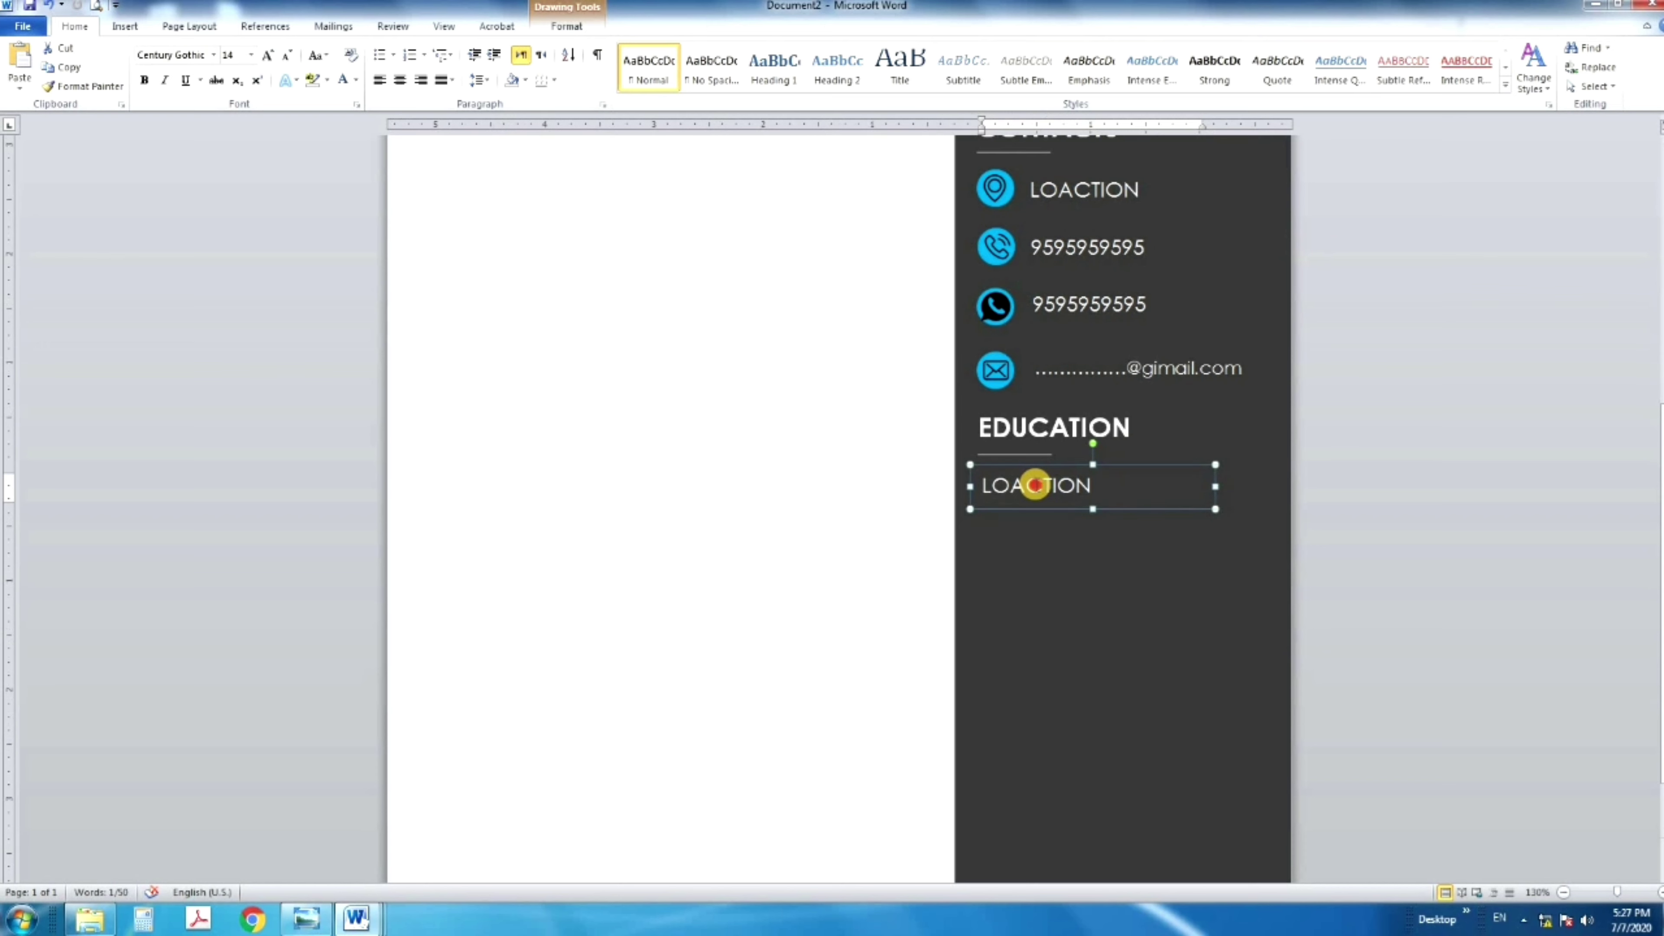
drag(1089, 487, 943, 498)
text(20)
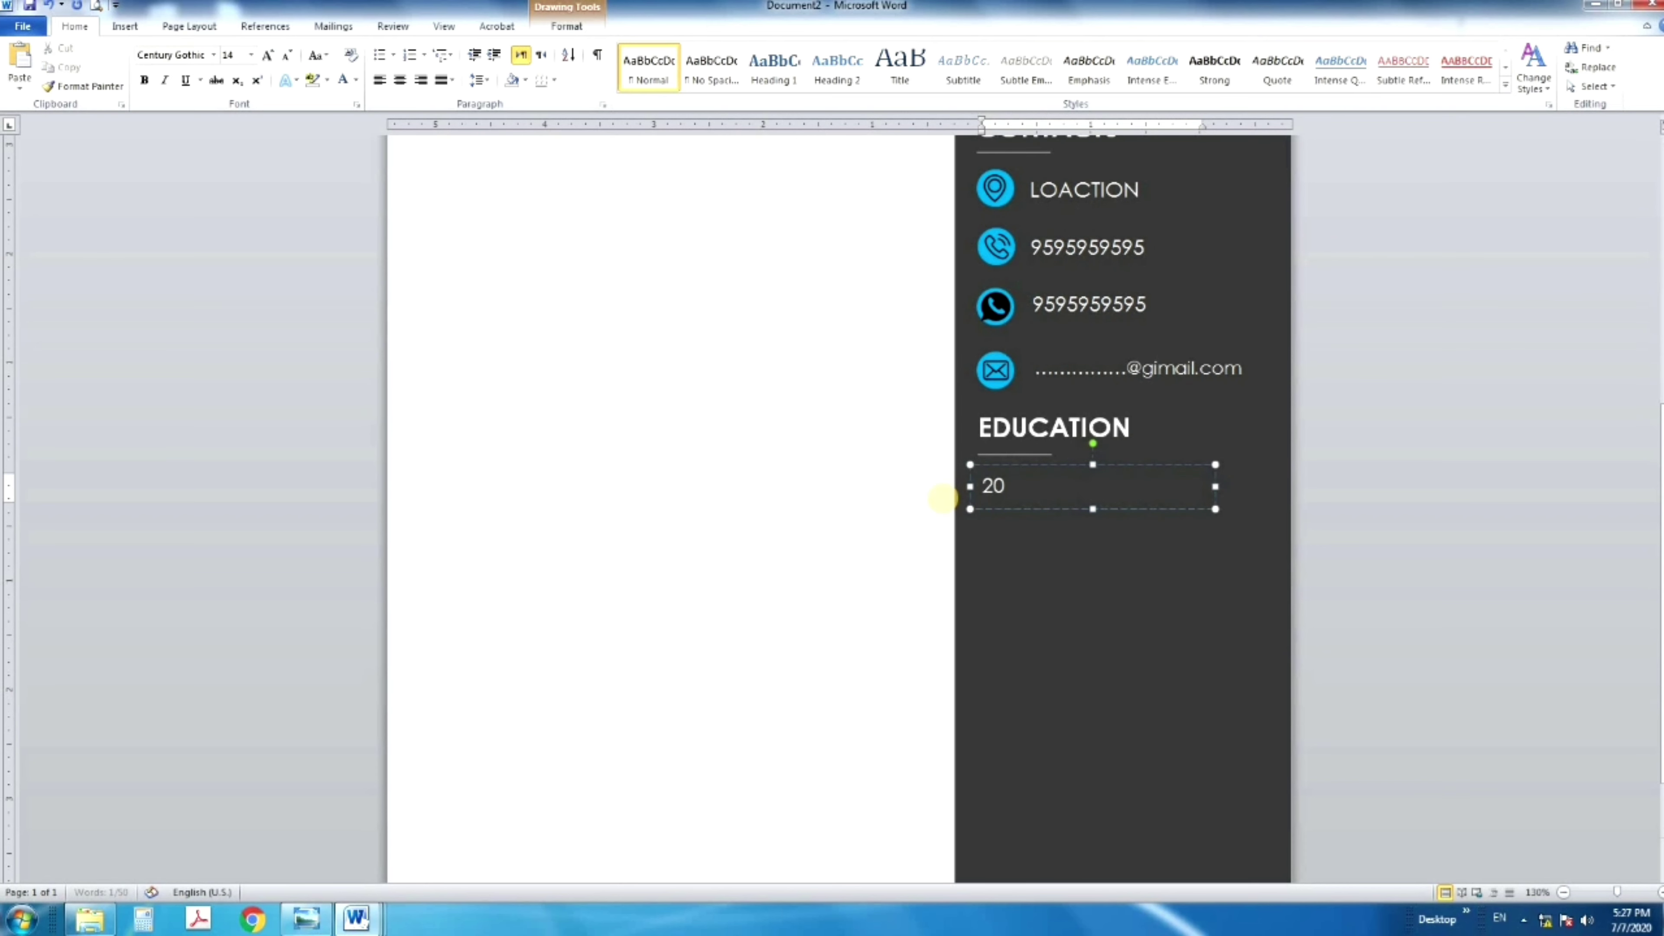
text(18)
Step: Set the 2018 text to 10 pt and shrink its box to fit
key(ctrl+a)
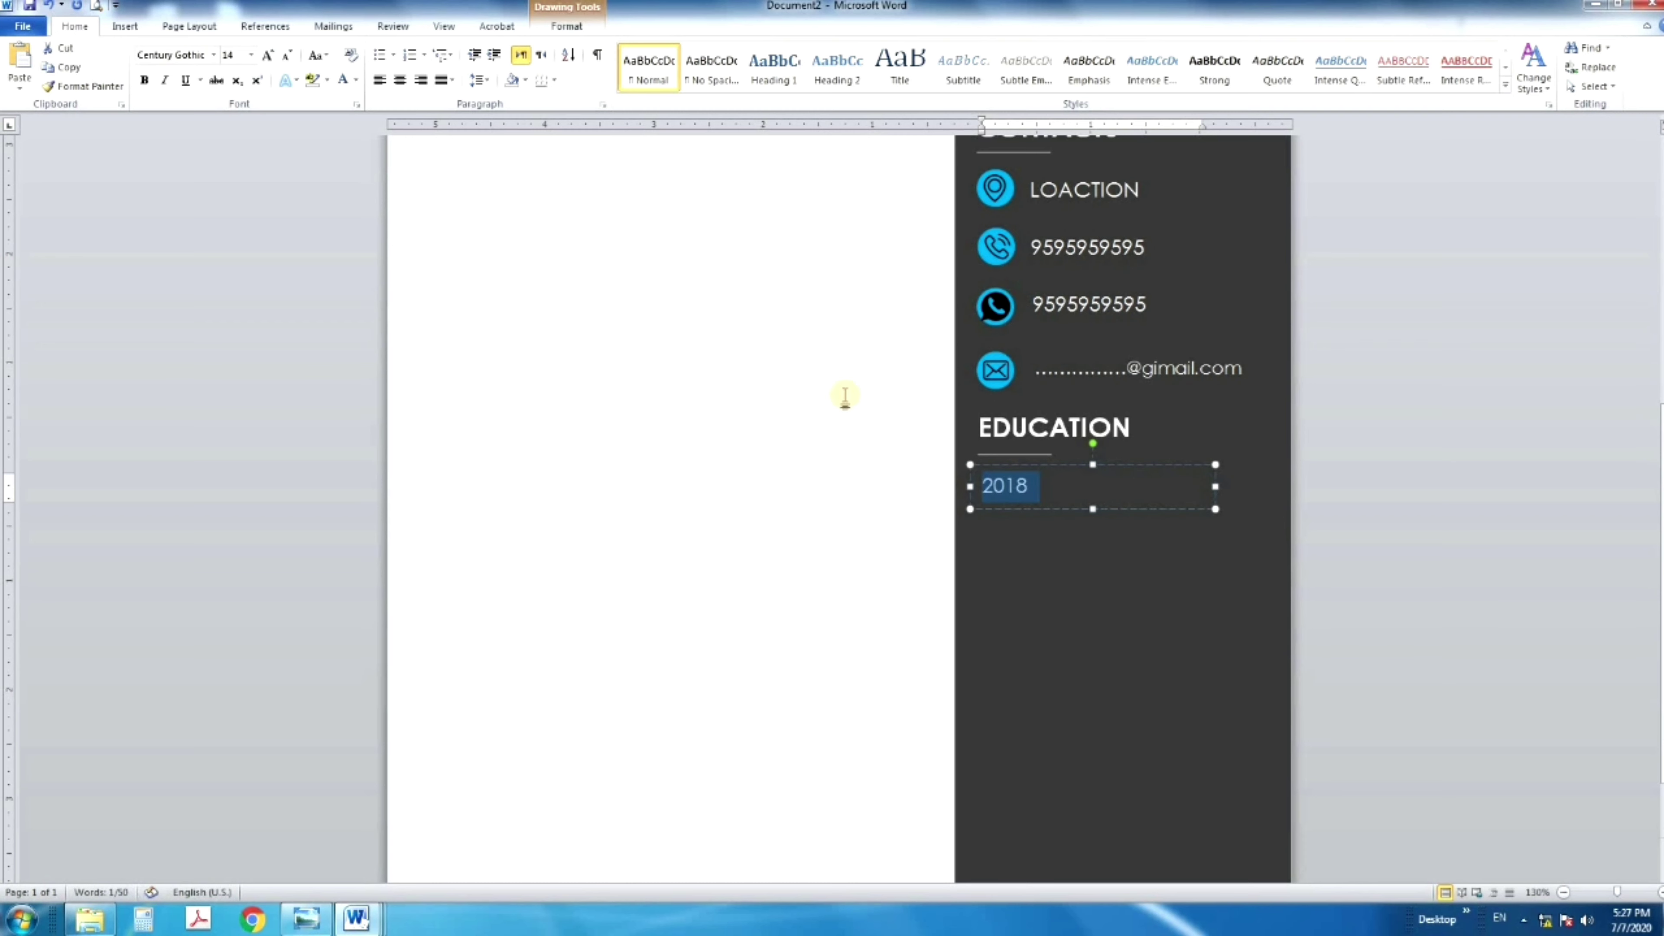
click(124, 27)
click(74, 26)
click(944, 527)
scroll(1022, 505, down, 5)
scroll(1009, 471, down, 1)
click(1128, 464)
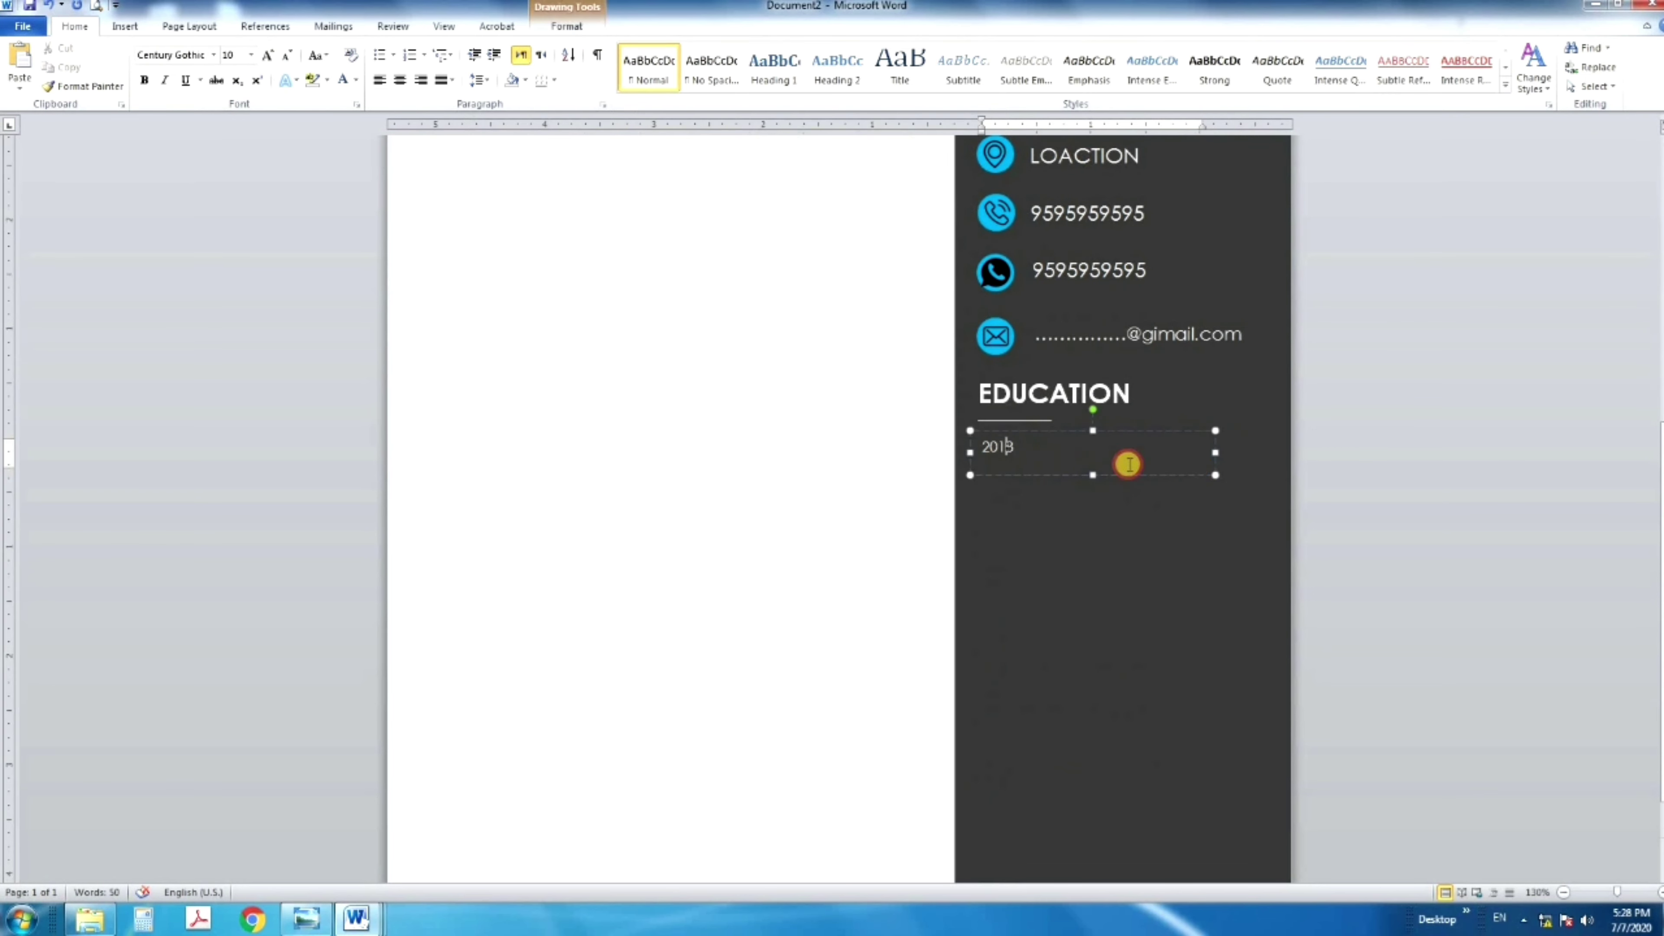
drag(1215, 452, 1035, 464)
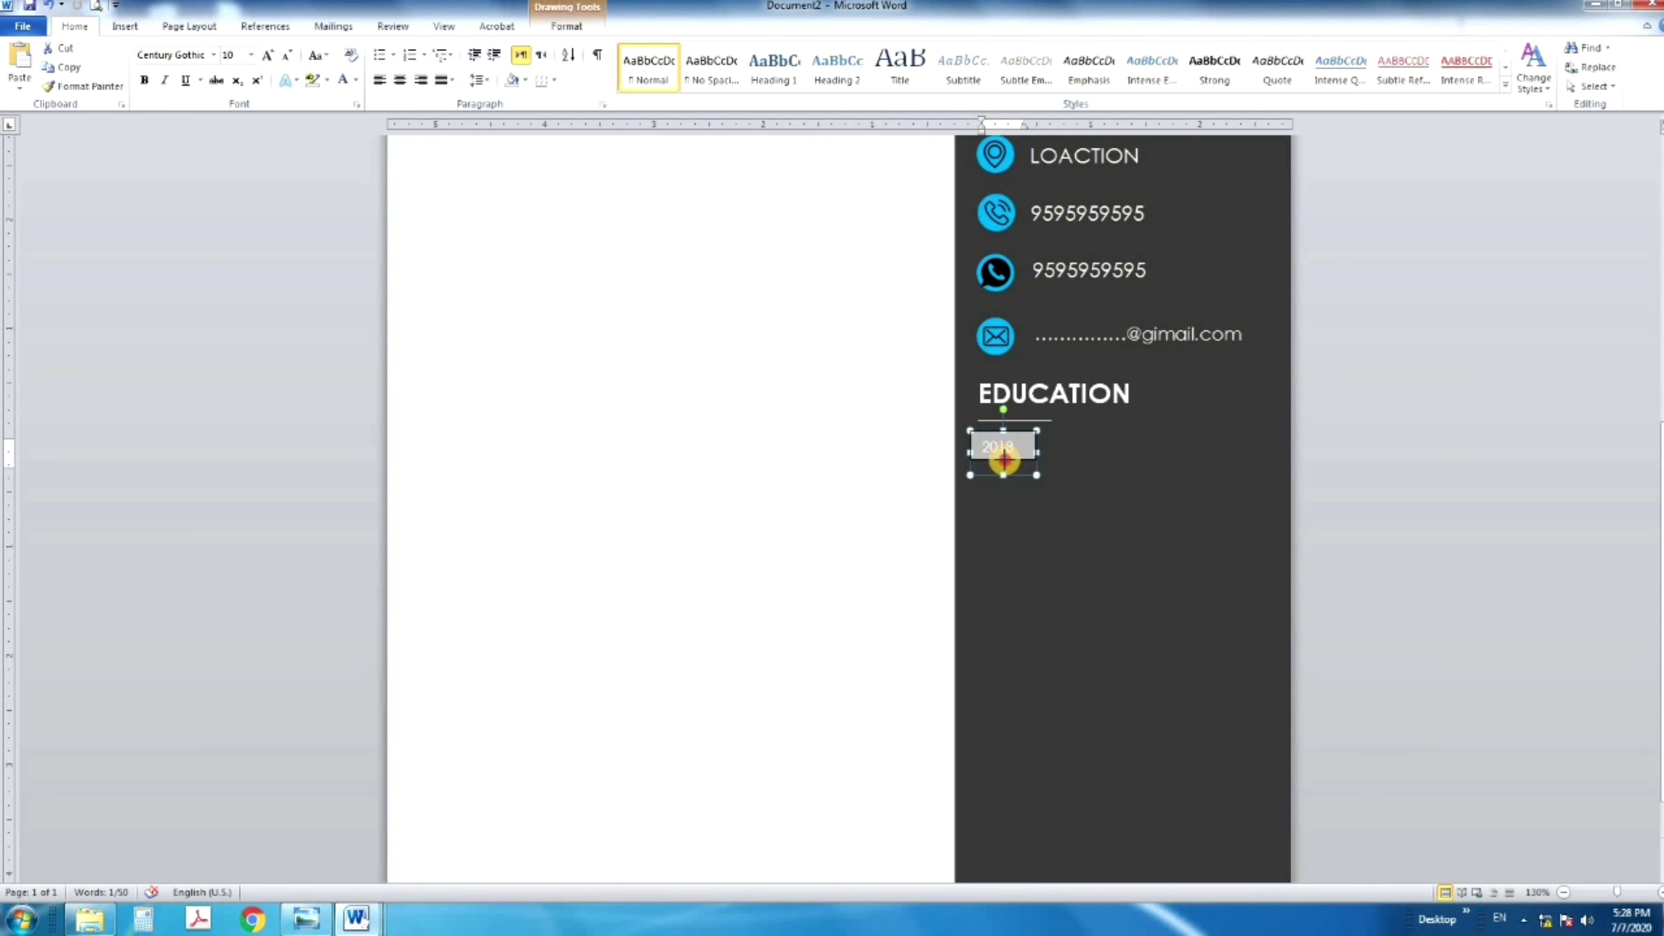
click(959, 464)
Step: Duplicate the 2018 box directly beneath the first and select its year
scroll(1014, 482, down, 5)
scroll(1014, 483, down, 1)
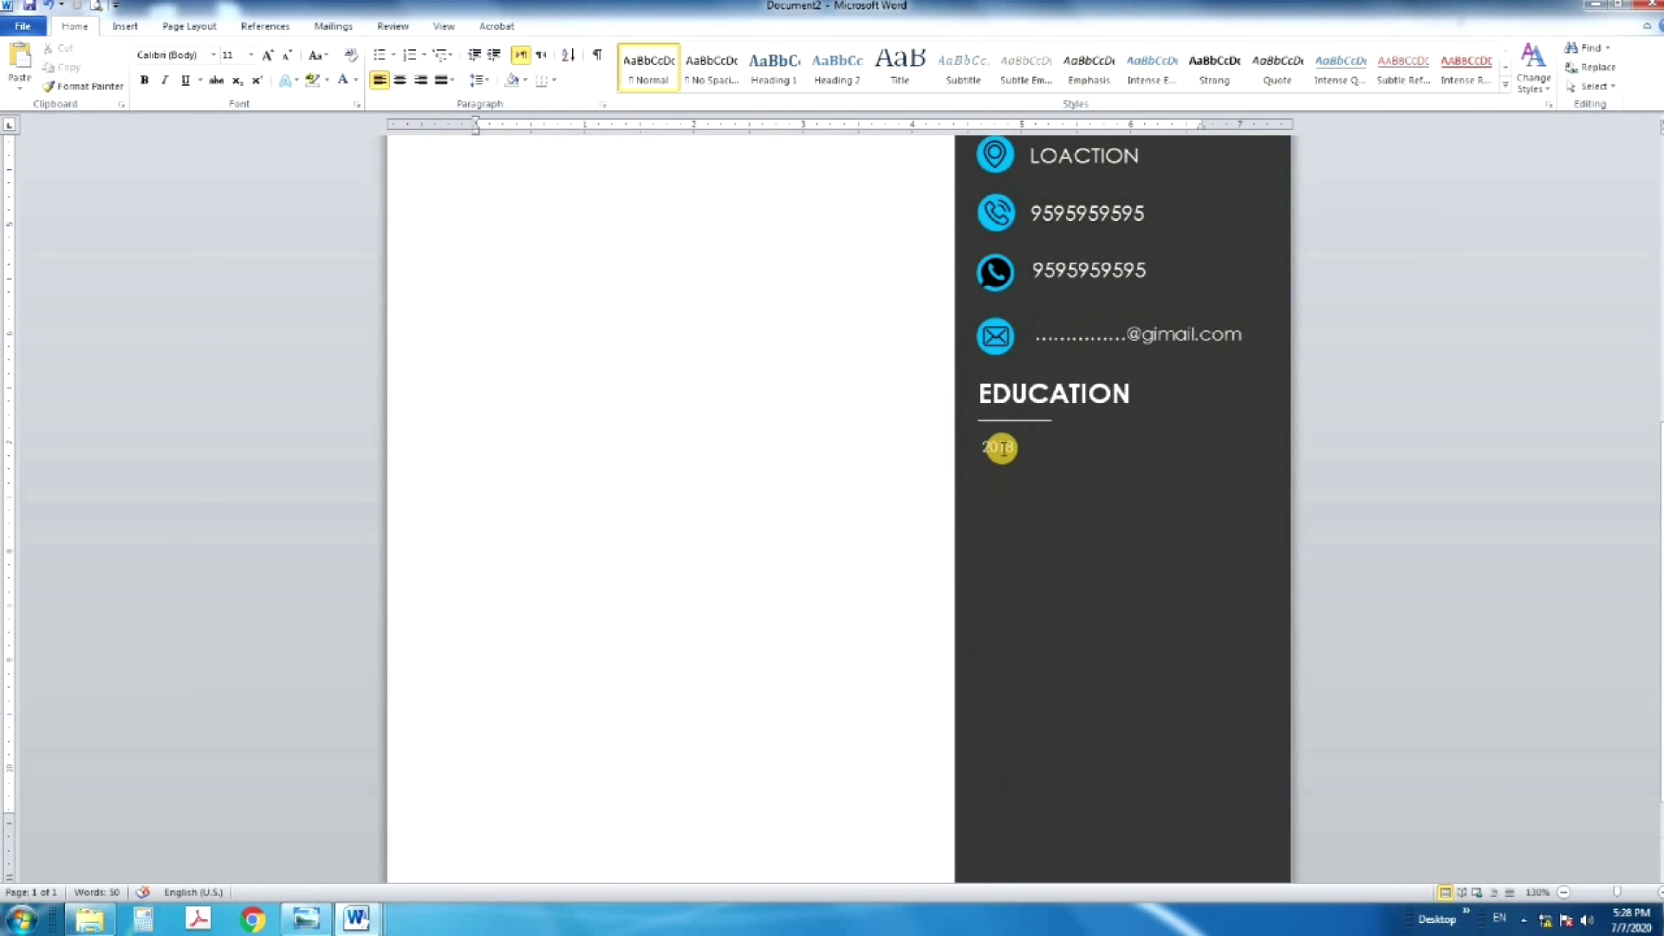
click(998, 450)
click(1017, 464)
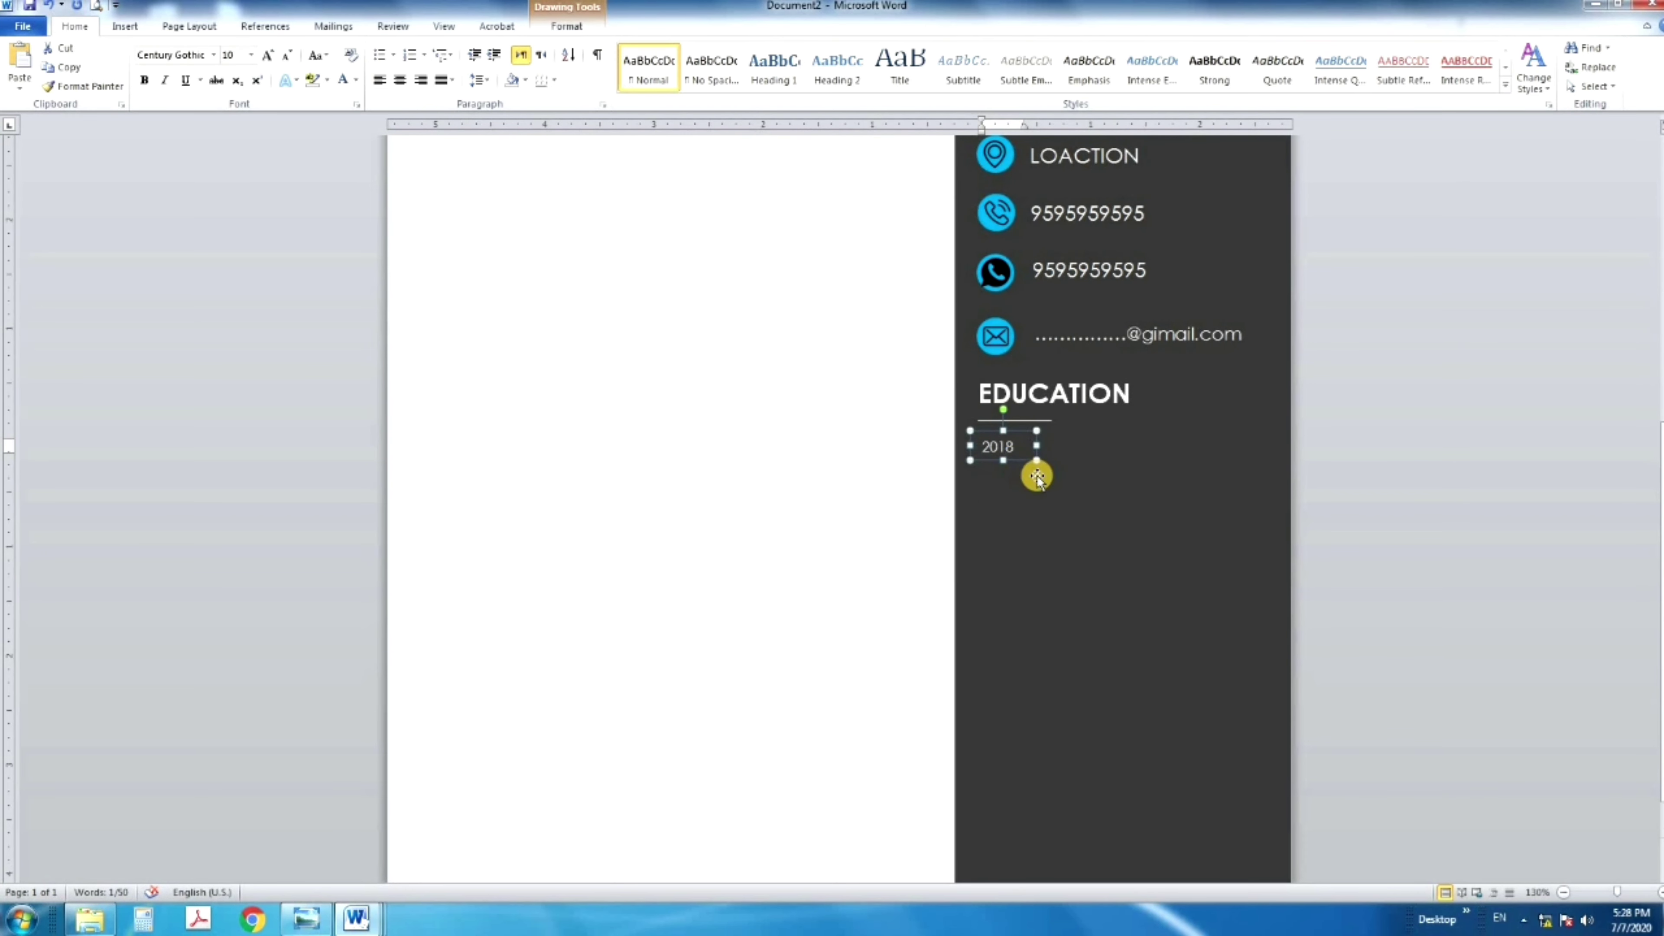
key(ctrl+c)
key(ctrl+v)
drag(1036, 478, 1022, 489)
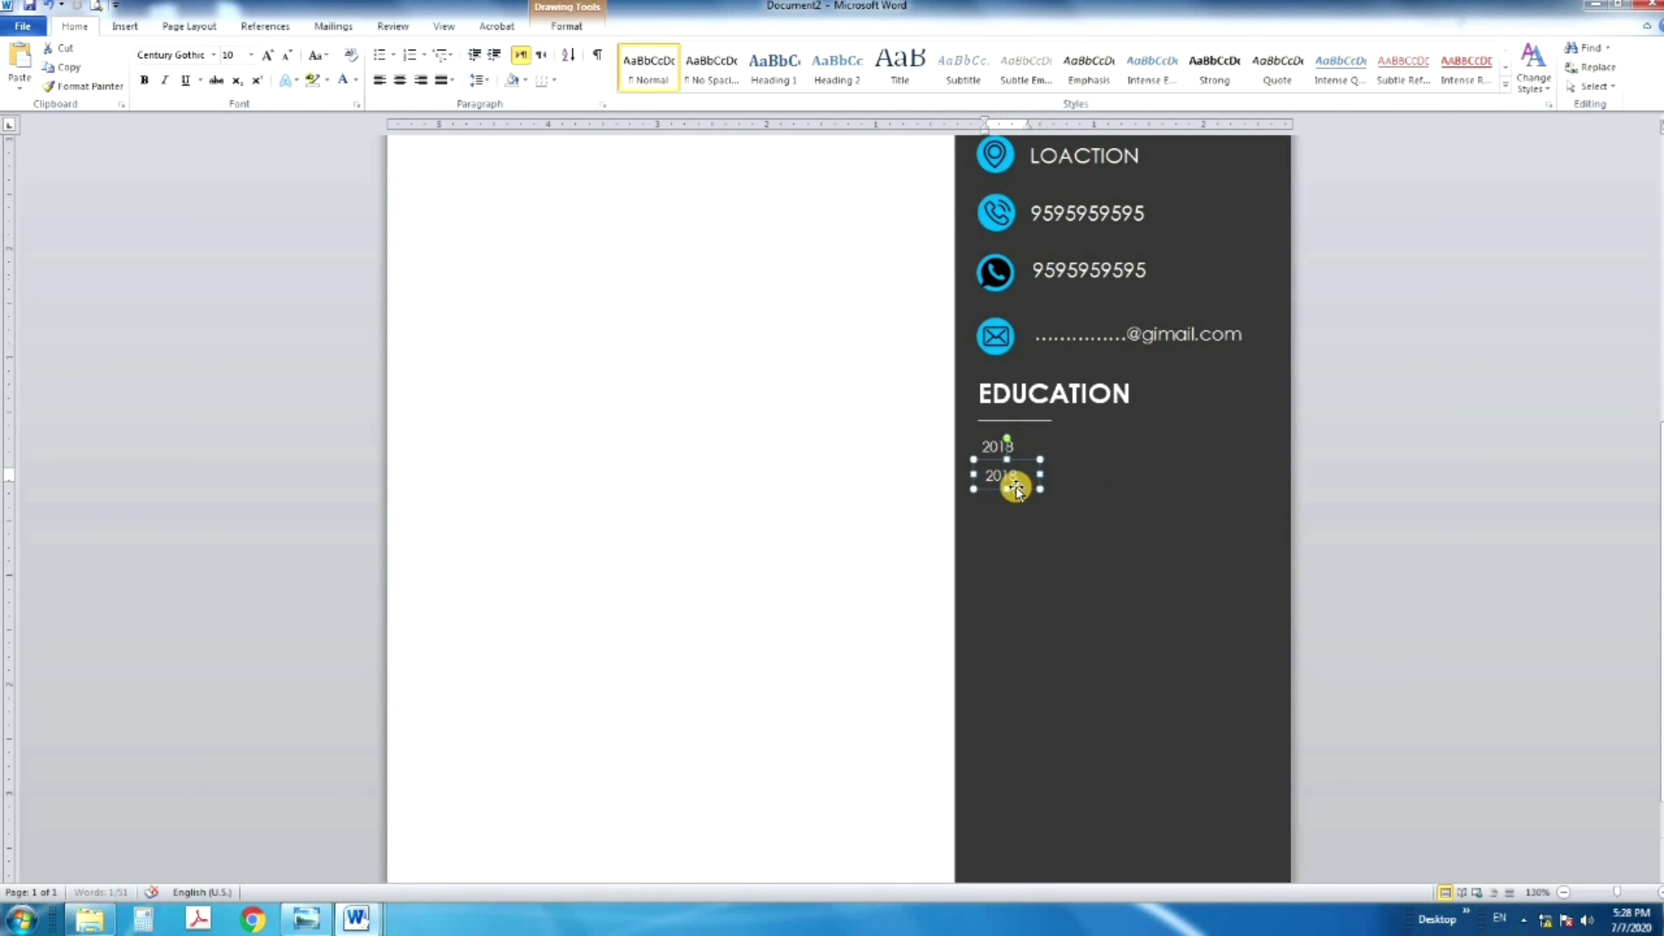
click(1010, 475)
double_click(1029, 478)
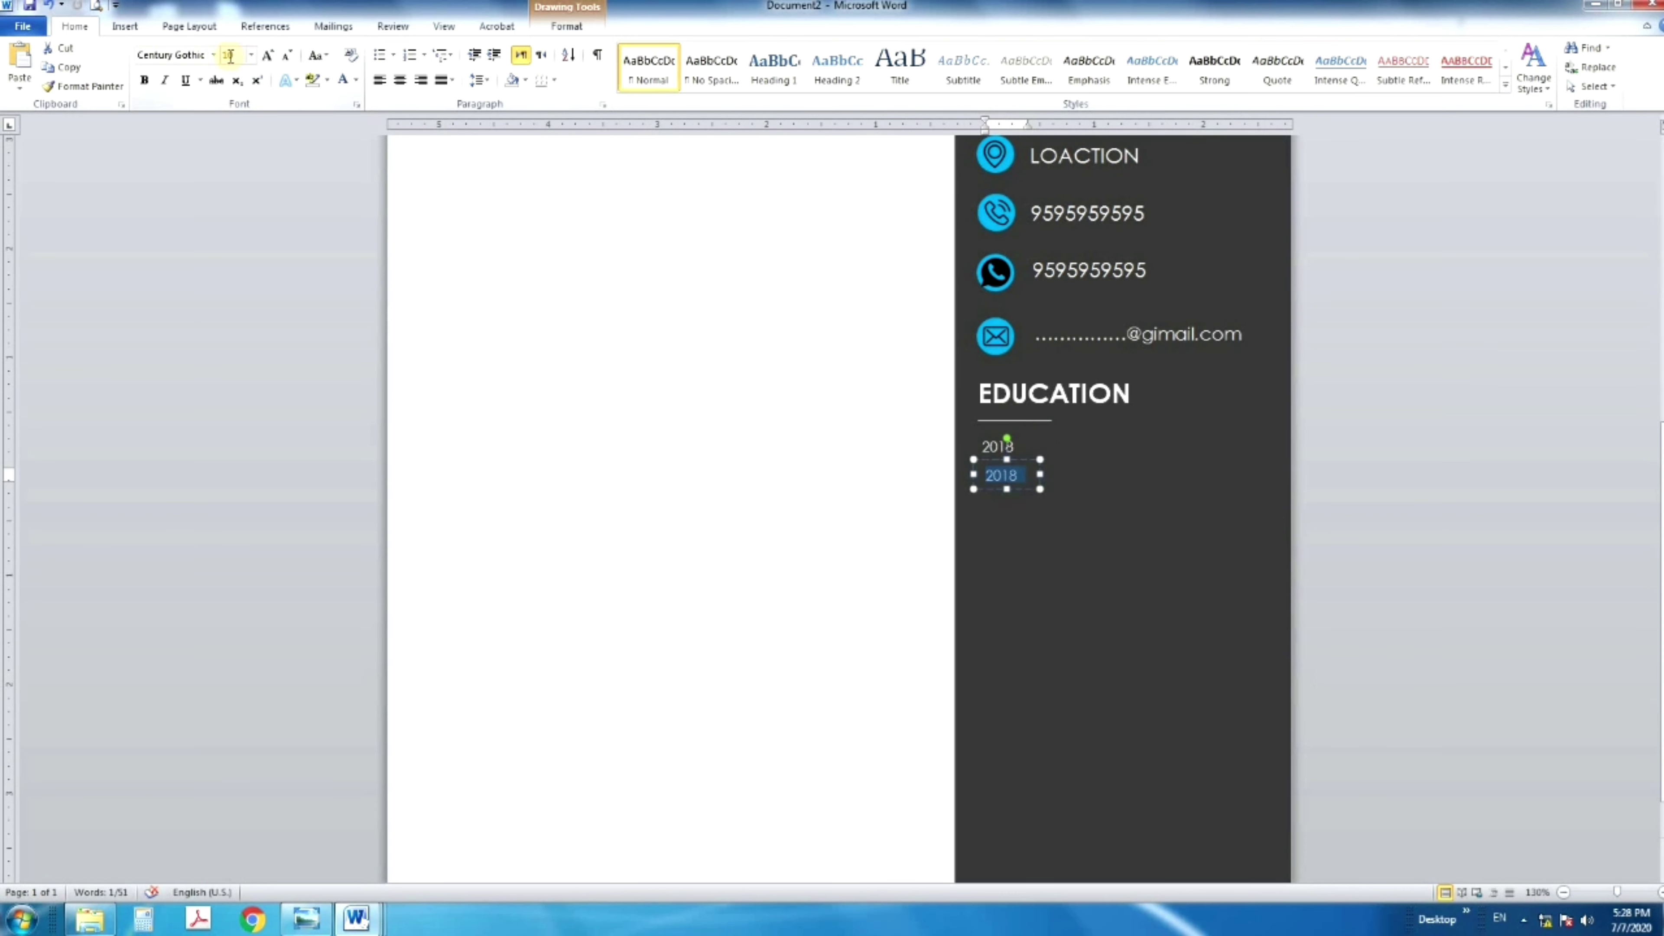
click(234, 54)
text(12)
Step: Widen the copied box and retype it as College details
scroll(984, 521, up, 6)
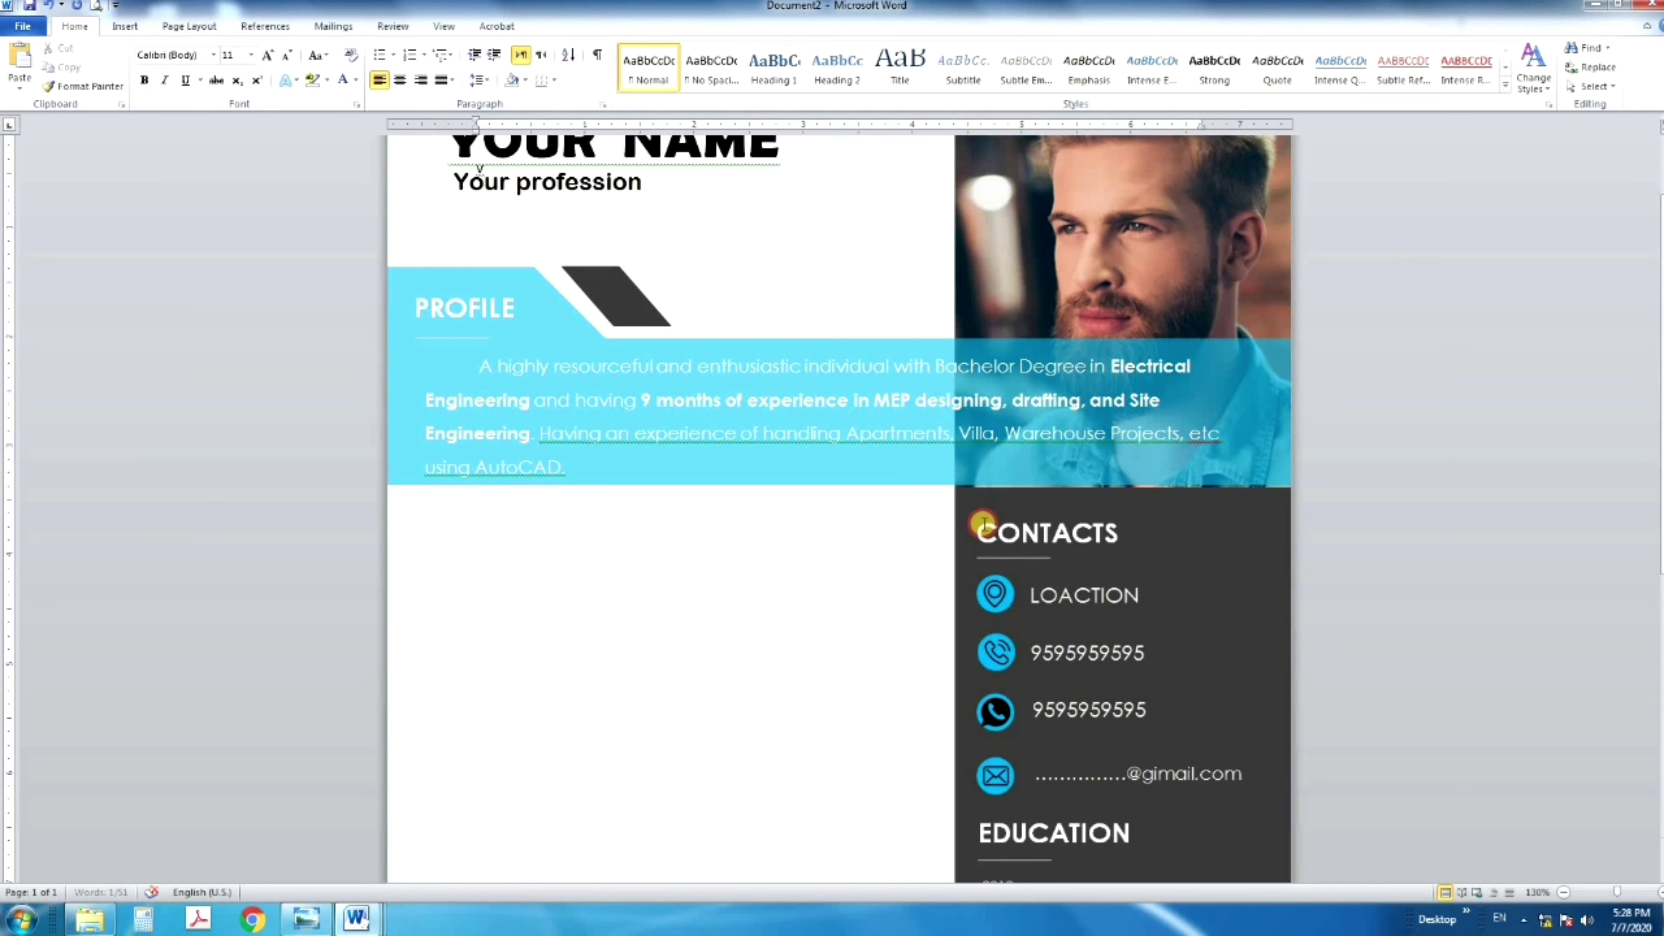
scroll(1021, 449, down, 5)
scroll(1010, 443, down, 1)
click(1007, 455)
drag(1041, 467, 1266, 496)
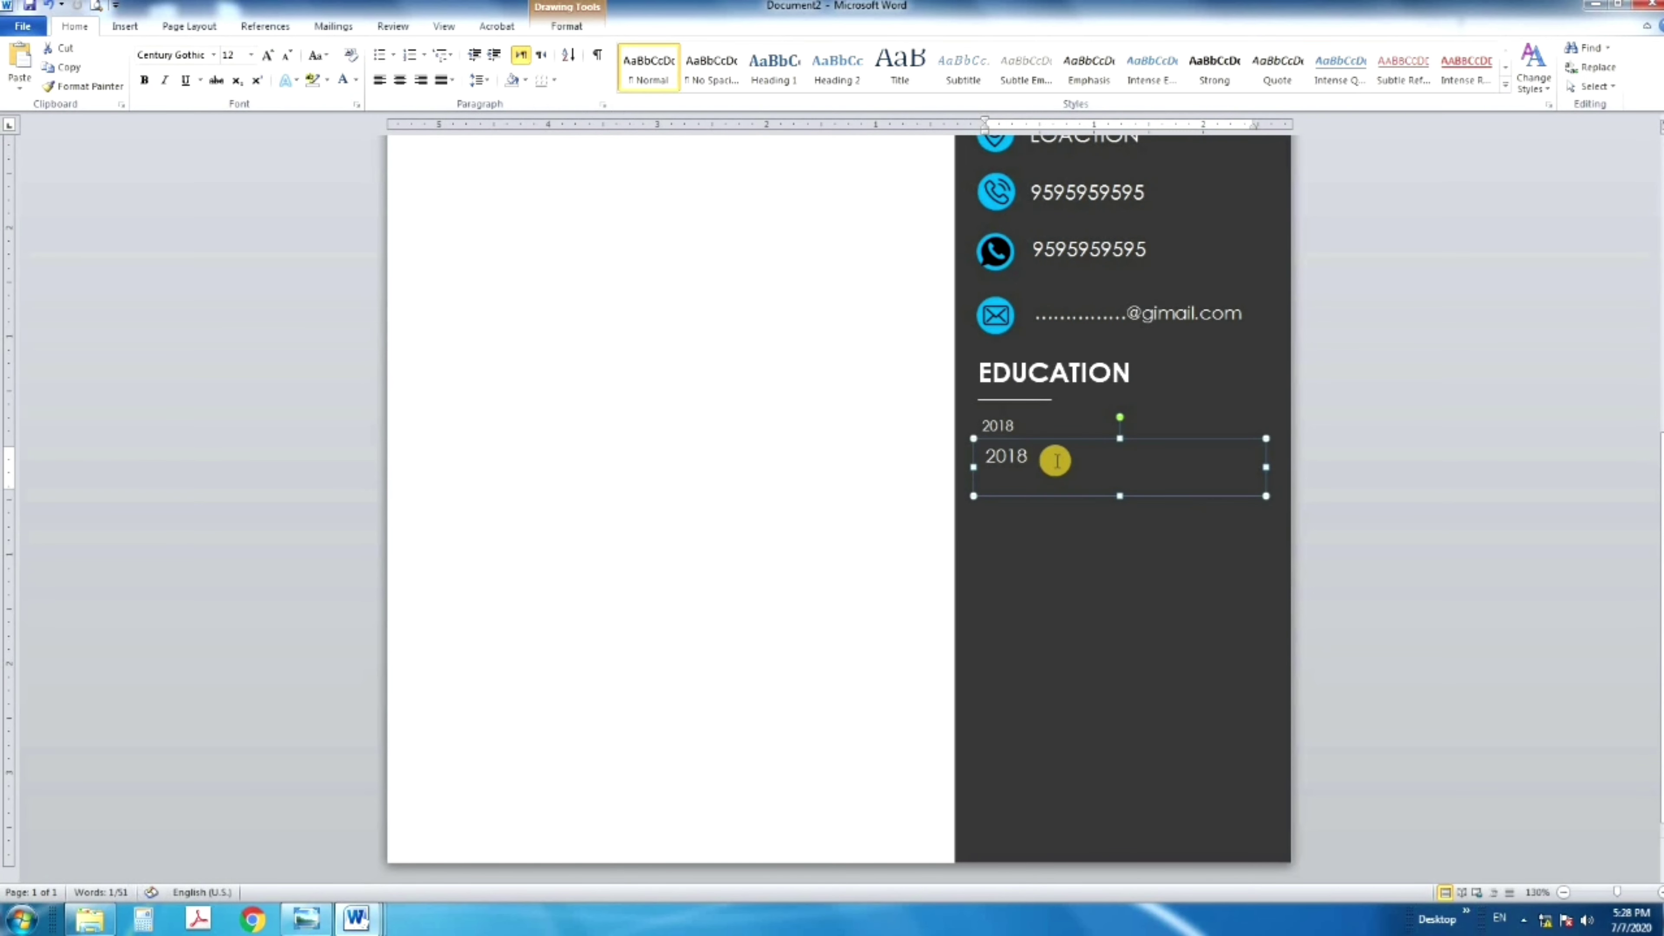
drag(1070, 476, 928, 457)
text(c)
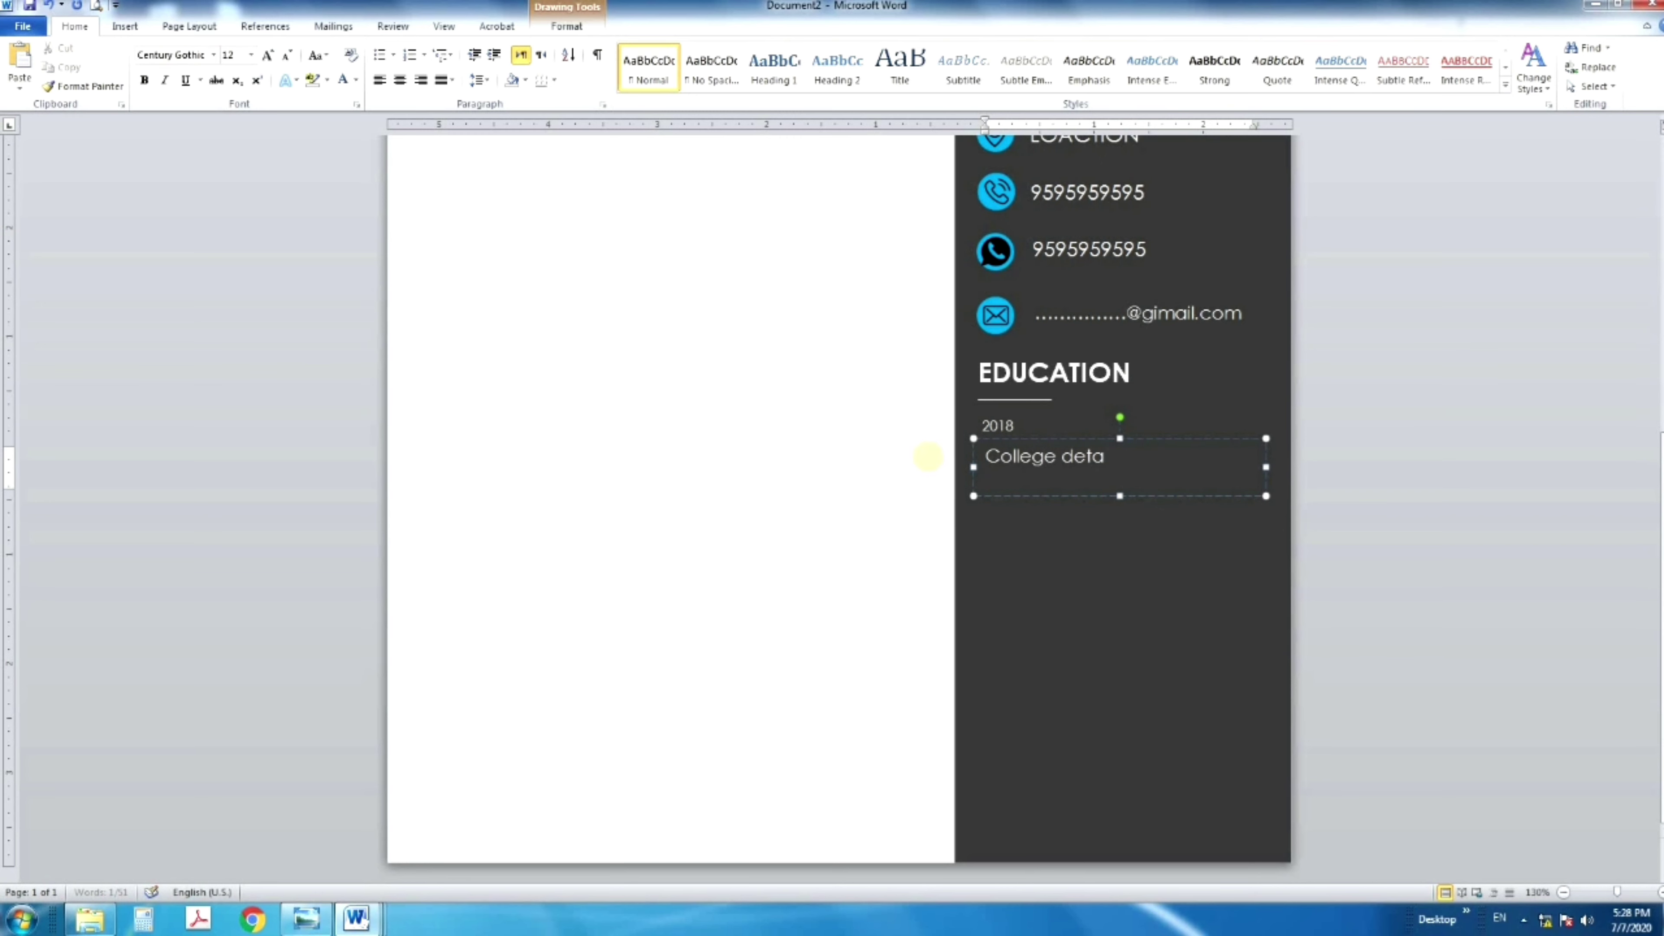
click(760, 505)
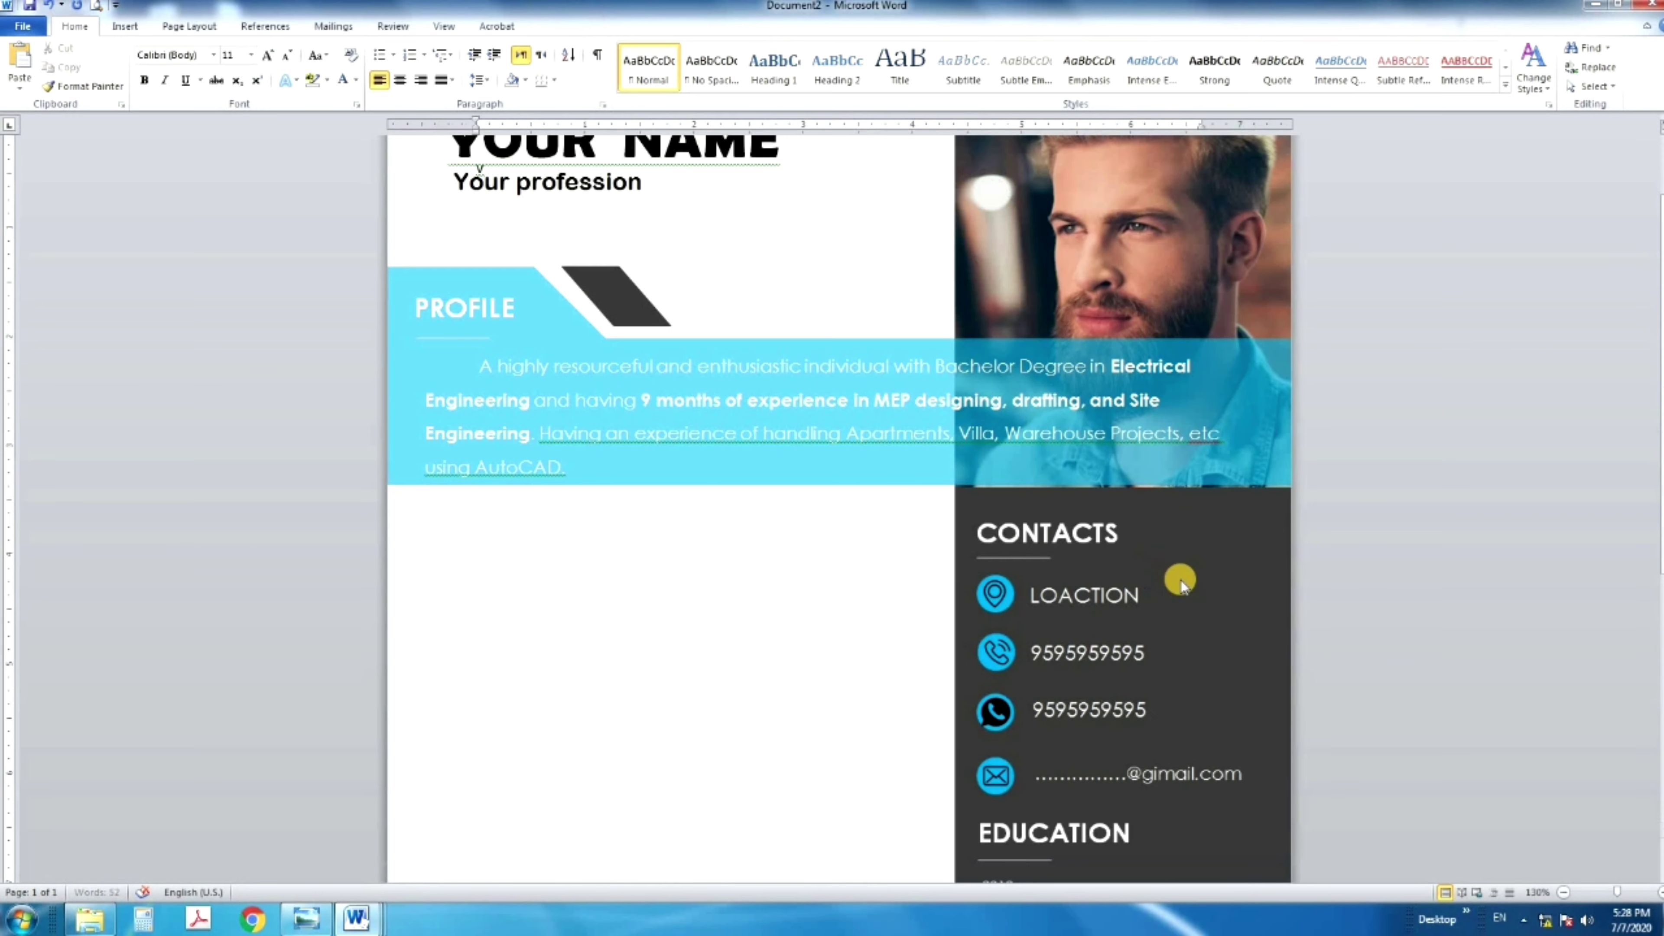
Step: Duplicate the 2018 and College details boxes below as a second education entry
scroll(1127, 571, down, 3)
scroll(1048, 566, down, 1)
click(995, 502)
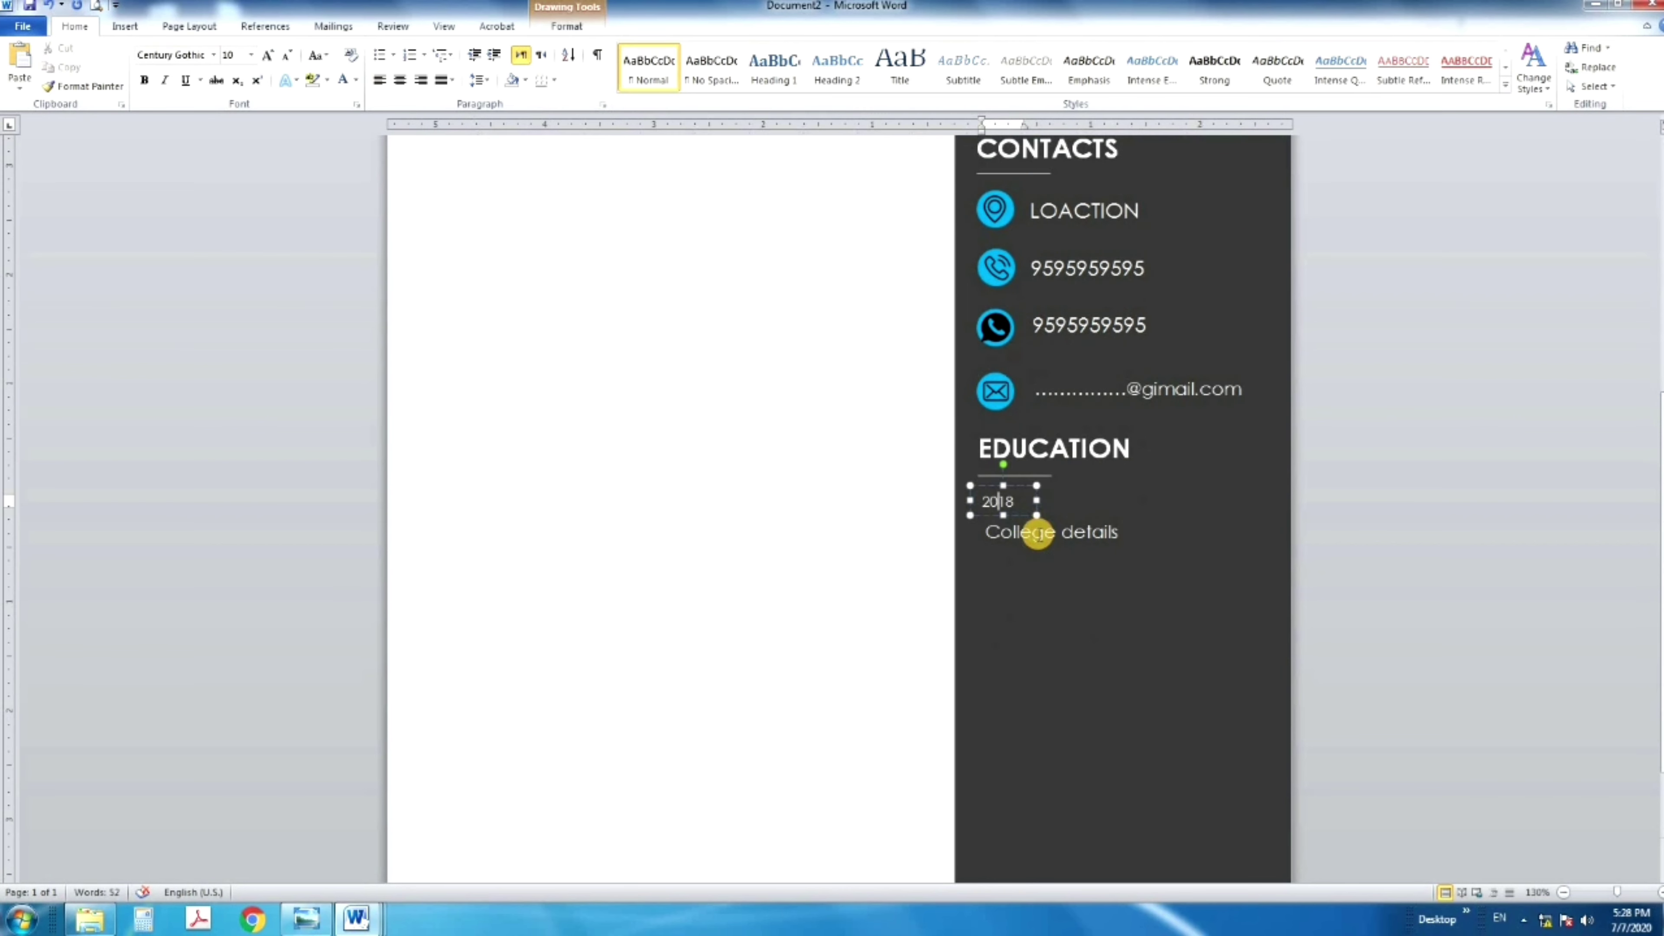
shift+click(1041, 532)
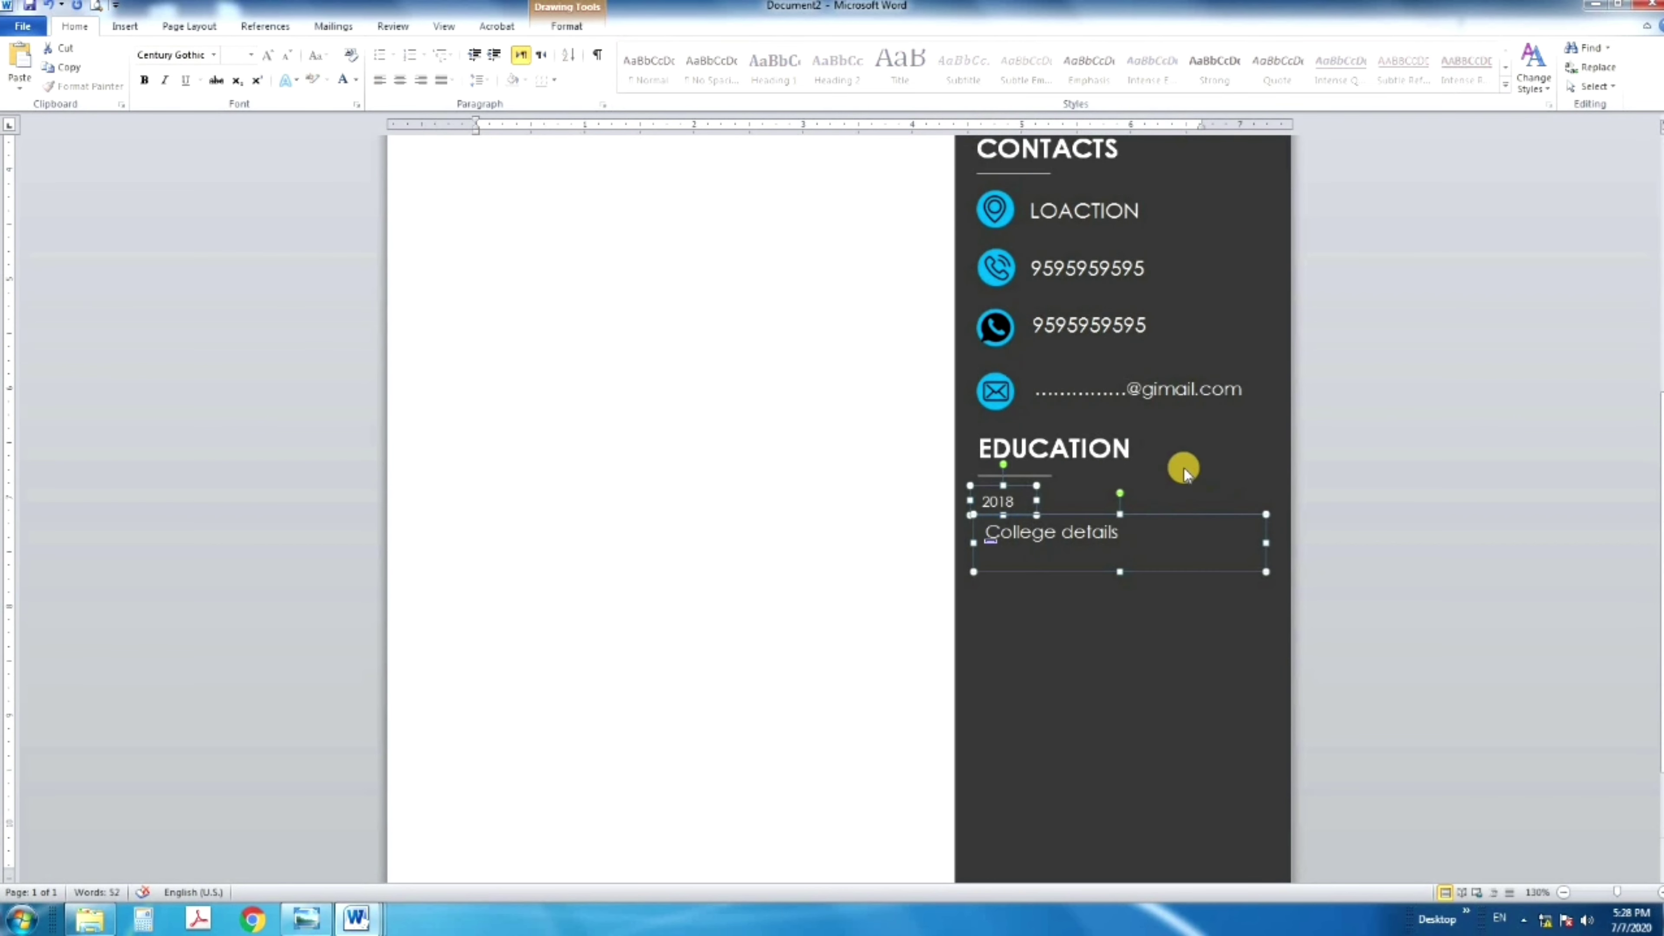
click(564, 26)
key(ctrl+c)
key(ctrl+v)
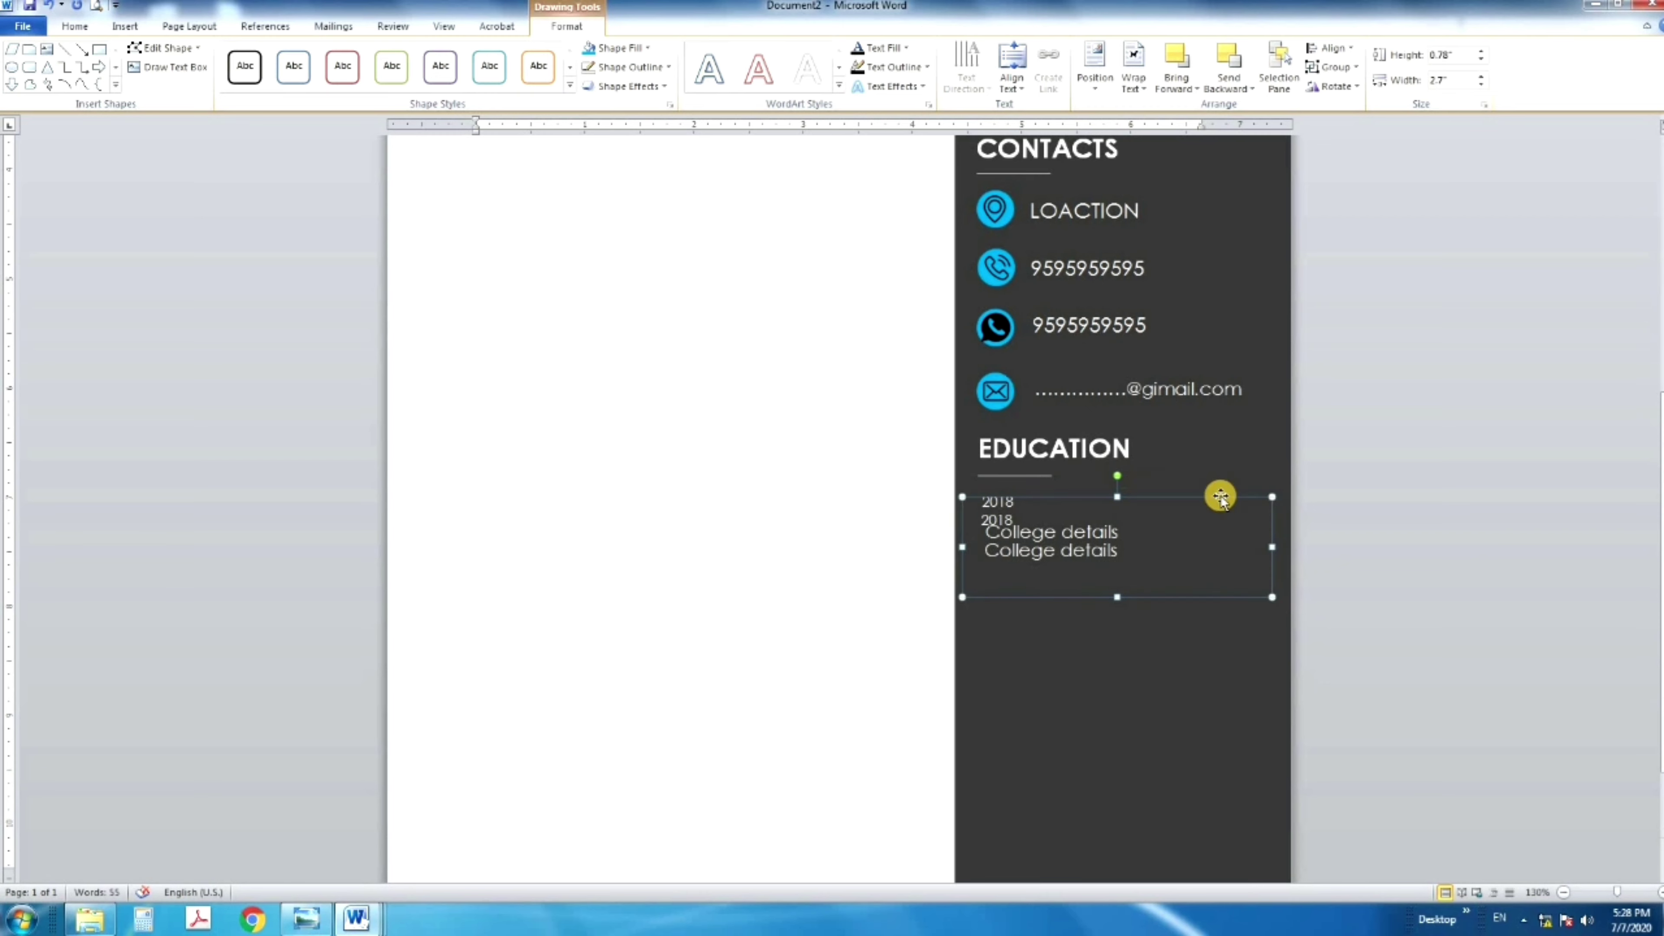
drag(1219, 494, 1014, 576)
click(734, 557)
scroll(733, 557, down, 5)
click(1136, 347)
Step: Duplicate the EDUCATION heading below the education entries and retype it as SKILLS
key(ctrl+c)
key(ctrl+v)
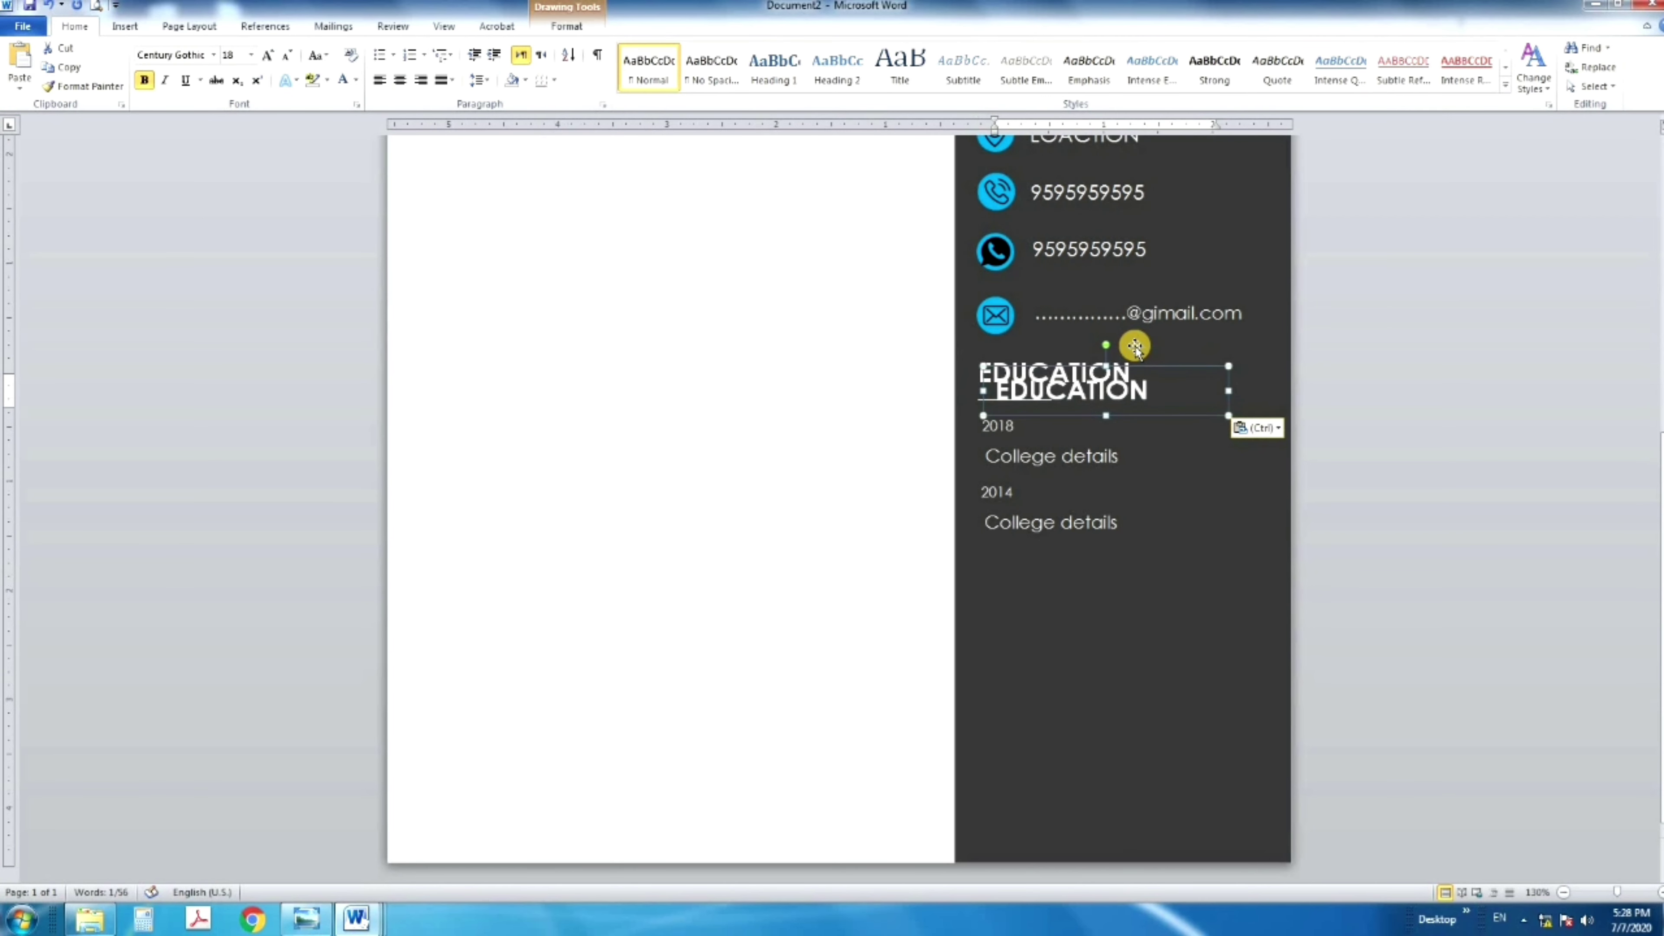
key(ctrl+Left)
key(ctrl+Left)
key(ctrl+Left)
key(ctrl+Left)
key(ctrl+Left)
key(ctrl+Left)
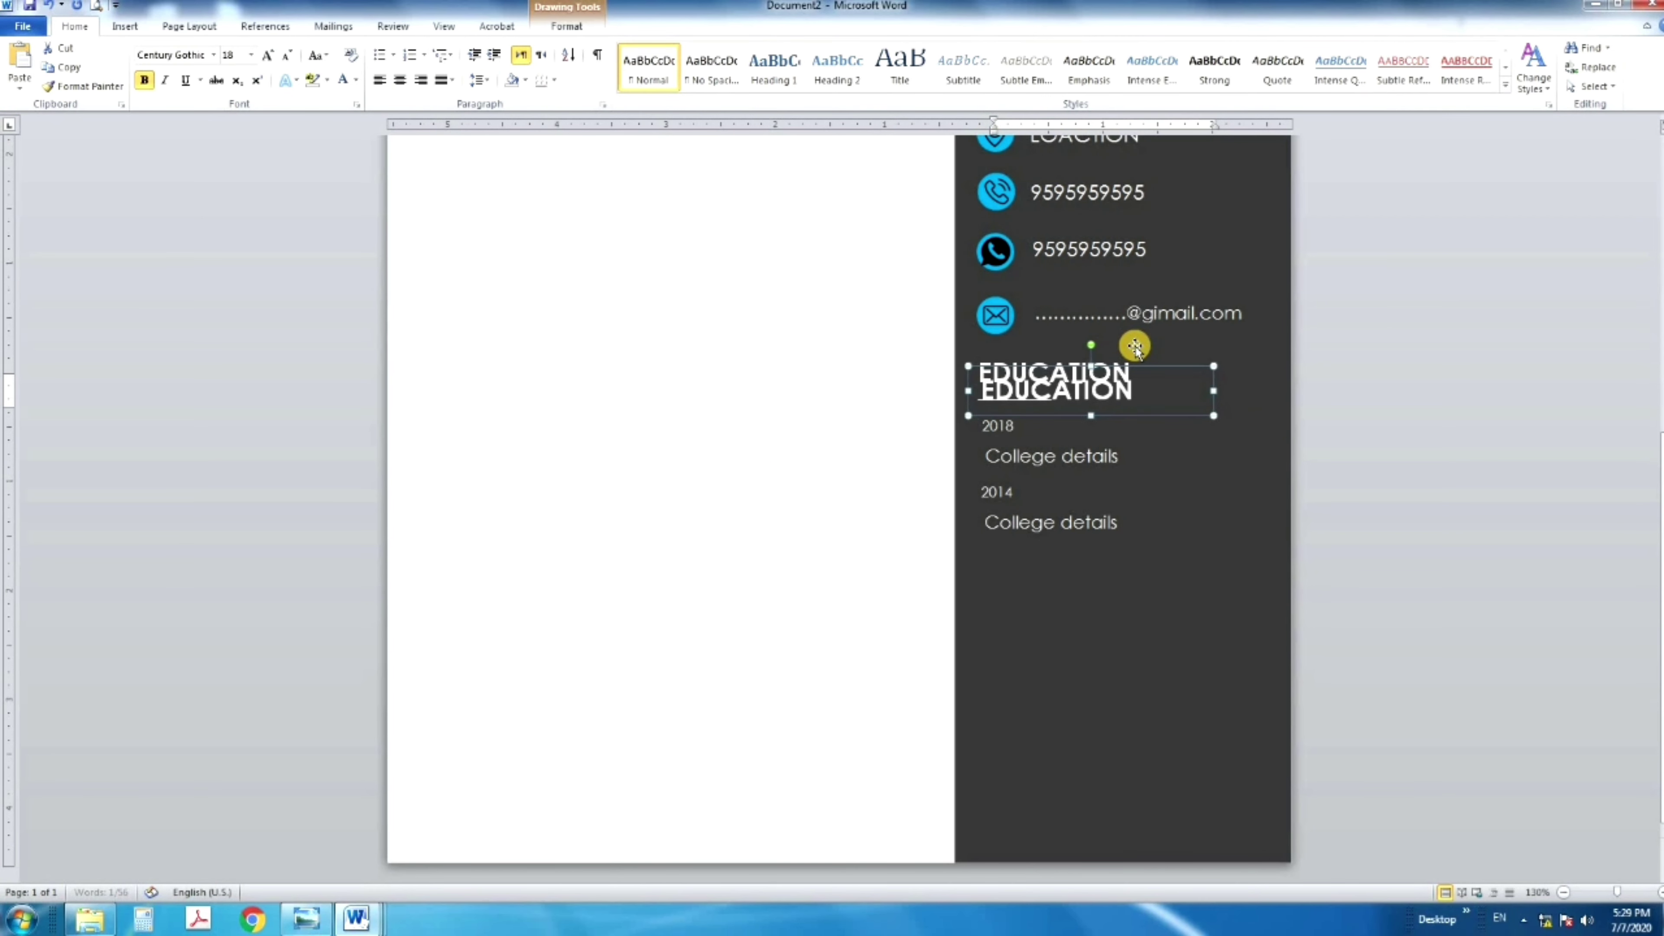
key(ctrl+Left)
key(ctrl+Left)
key(ctrl+Left)
key(ctrl+Left)
key(ctrl+Left)
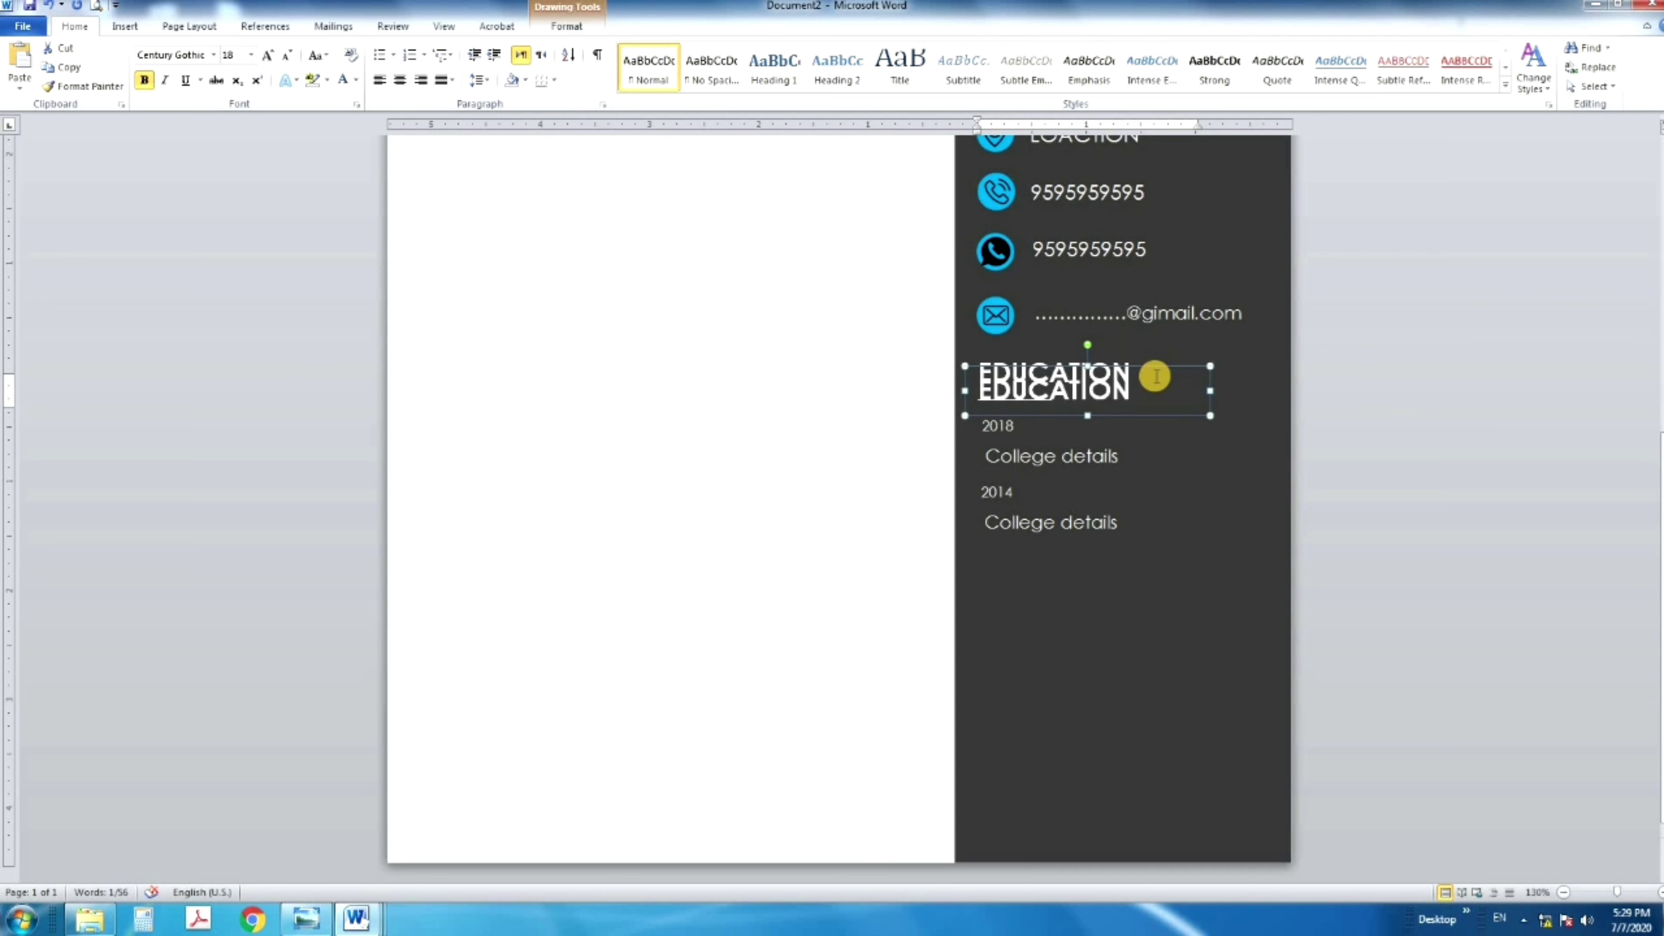
drag(1153, 365, 1152, 578)
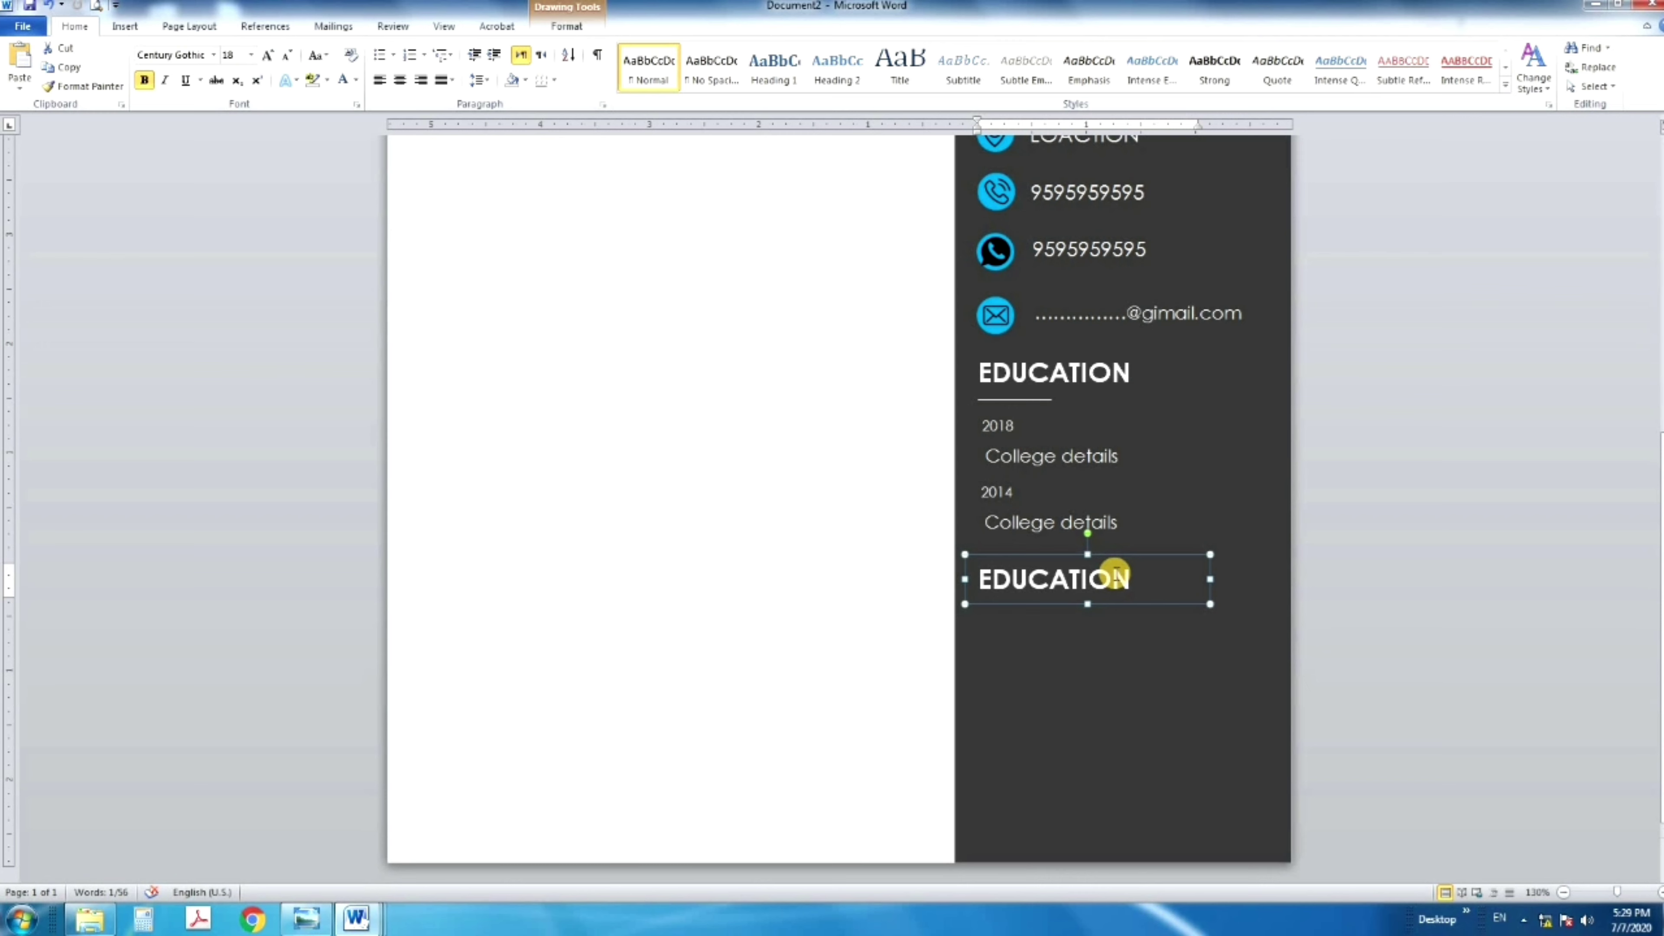
drag(993, 579, 1184, 586)
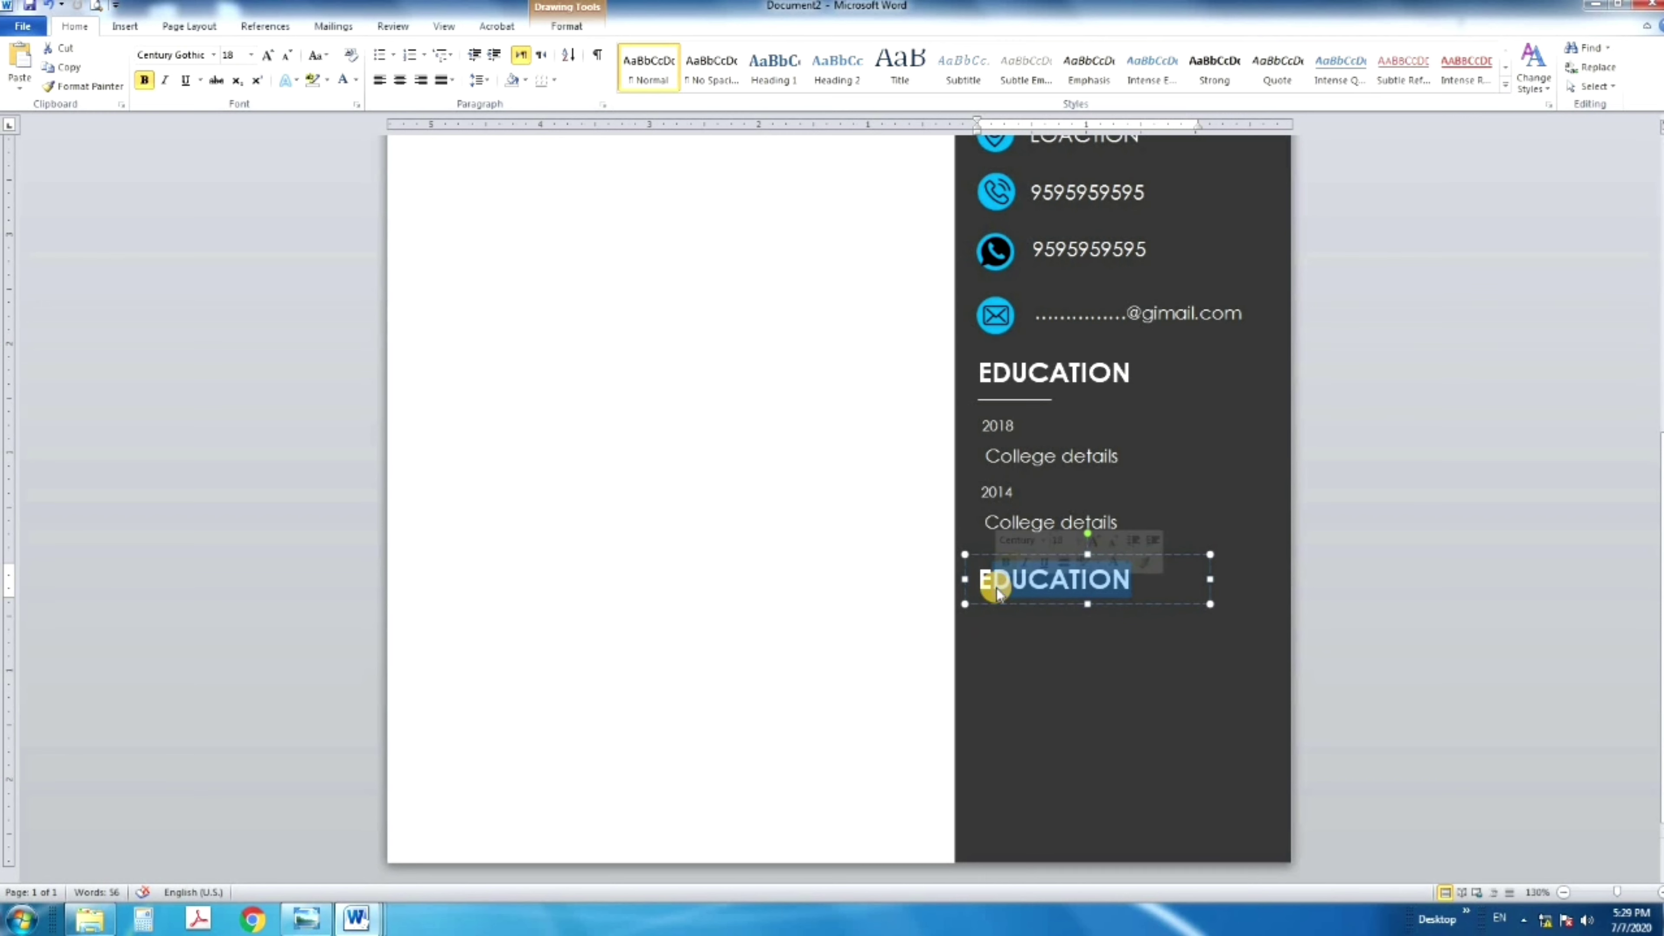
click(966, 579)
click(937, 579)
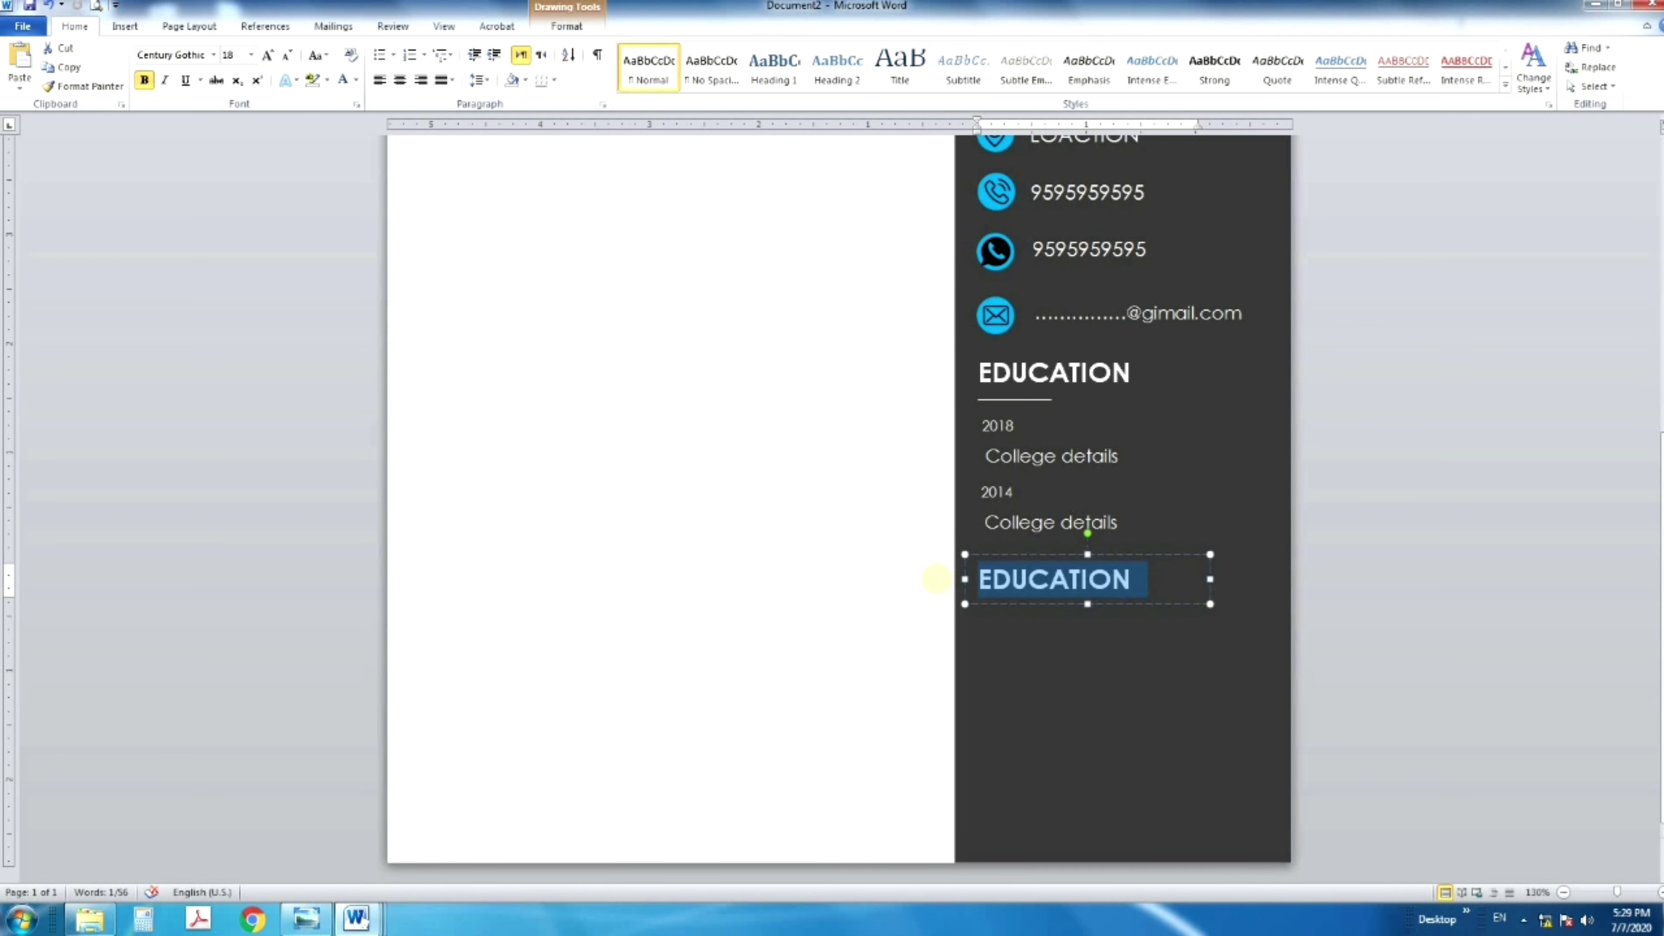
text(SKILLS)
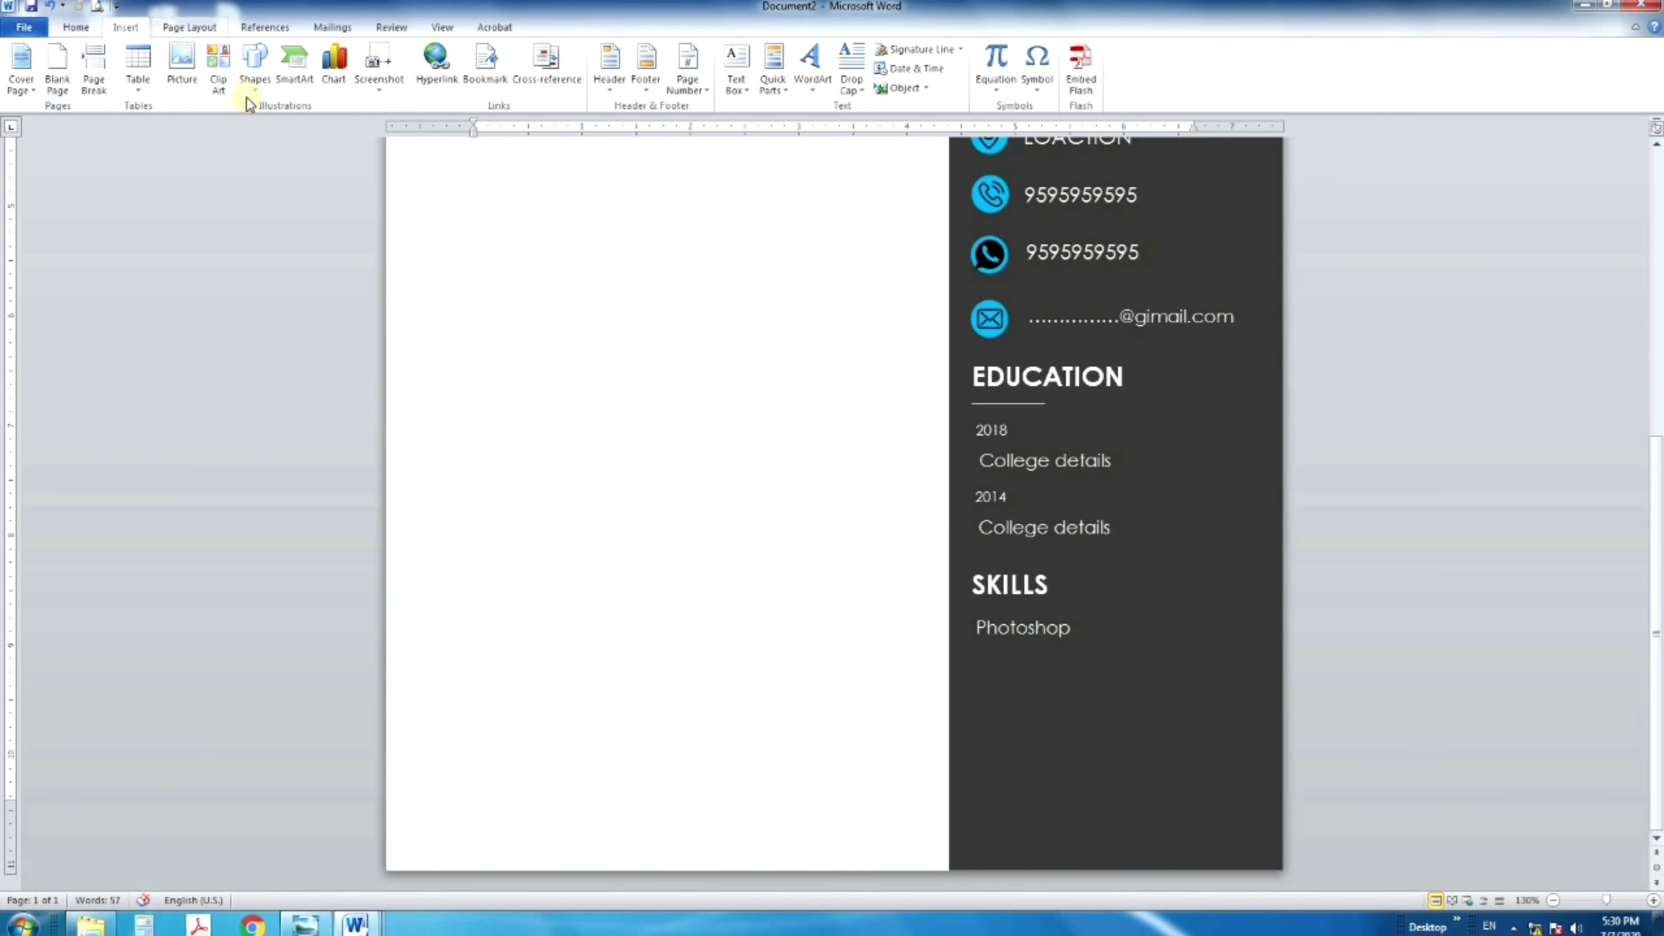
Step: Draw a long rectangle beside Photoshop with no outline and white fill, level with the label
click(254, 91)
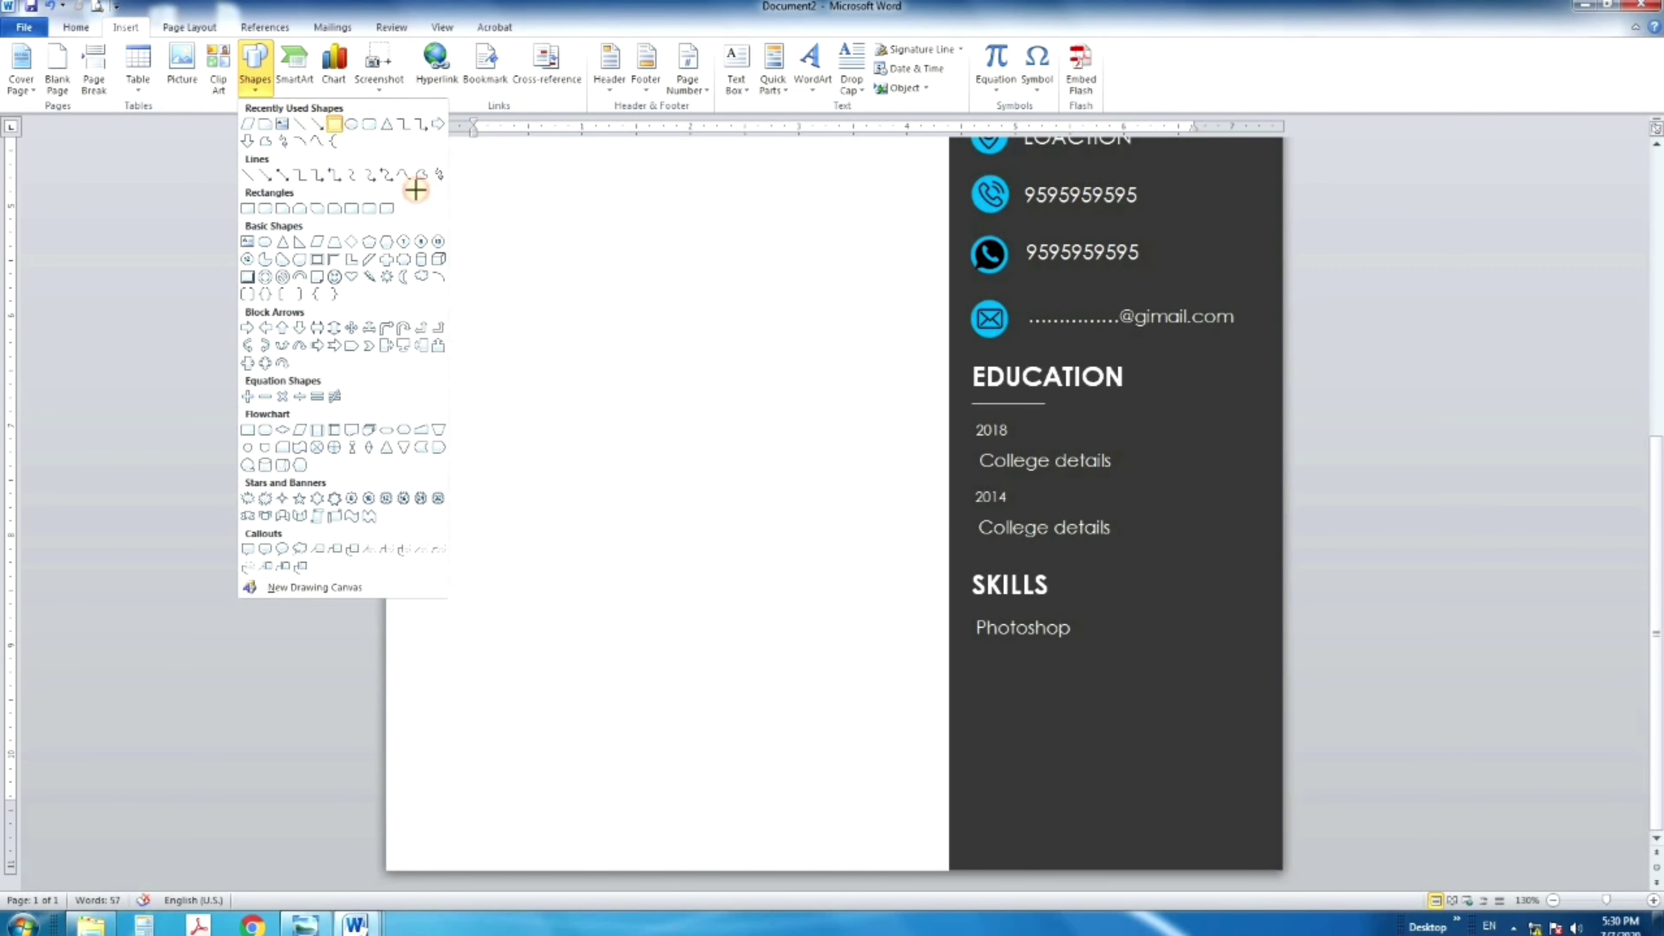
drag(1080, 625, 1254, 639)
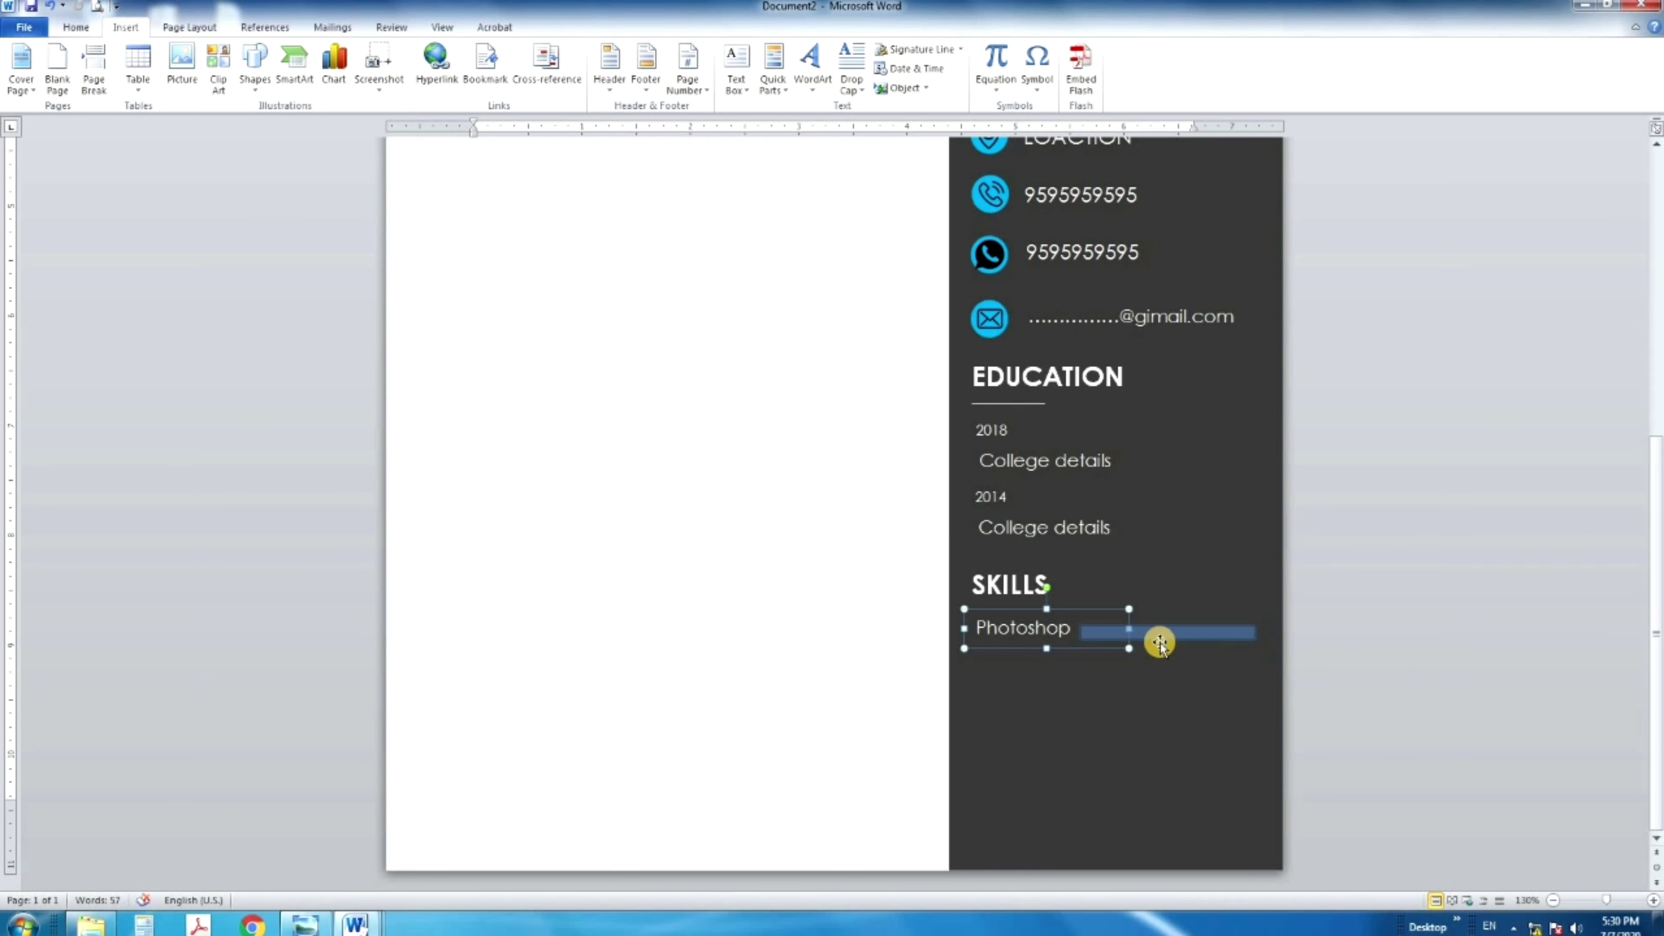
click(628, 68)
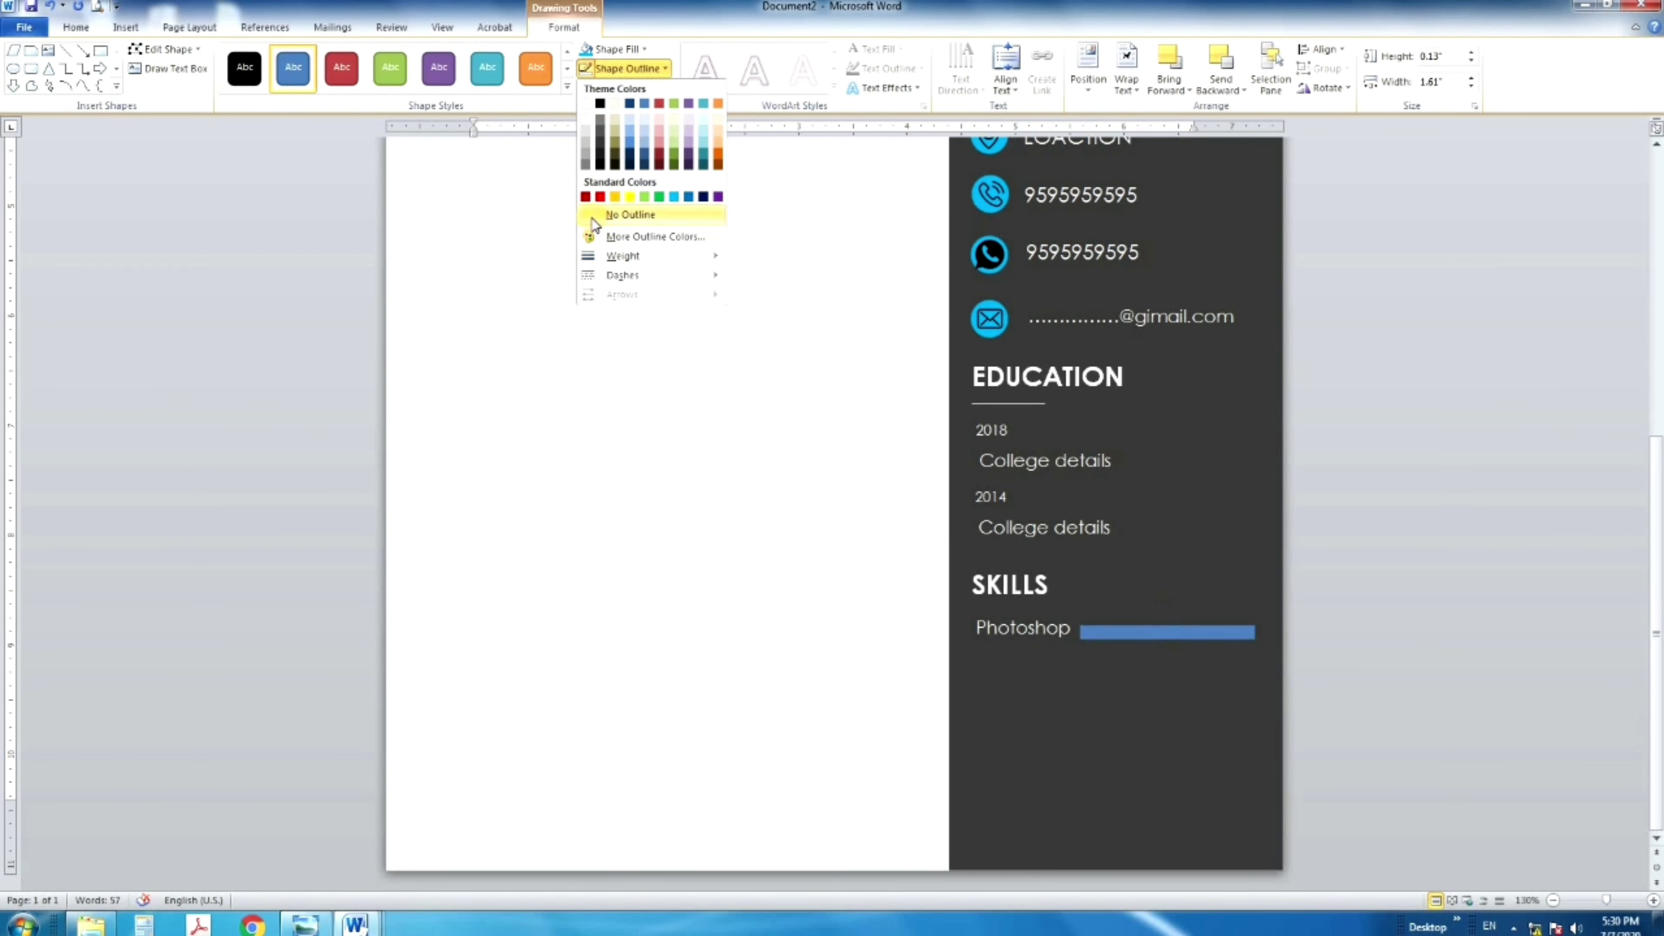
click(607, 215)
click(619, 49)
click(586, 84)
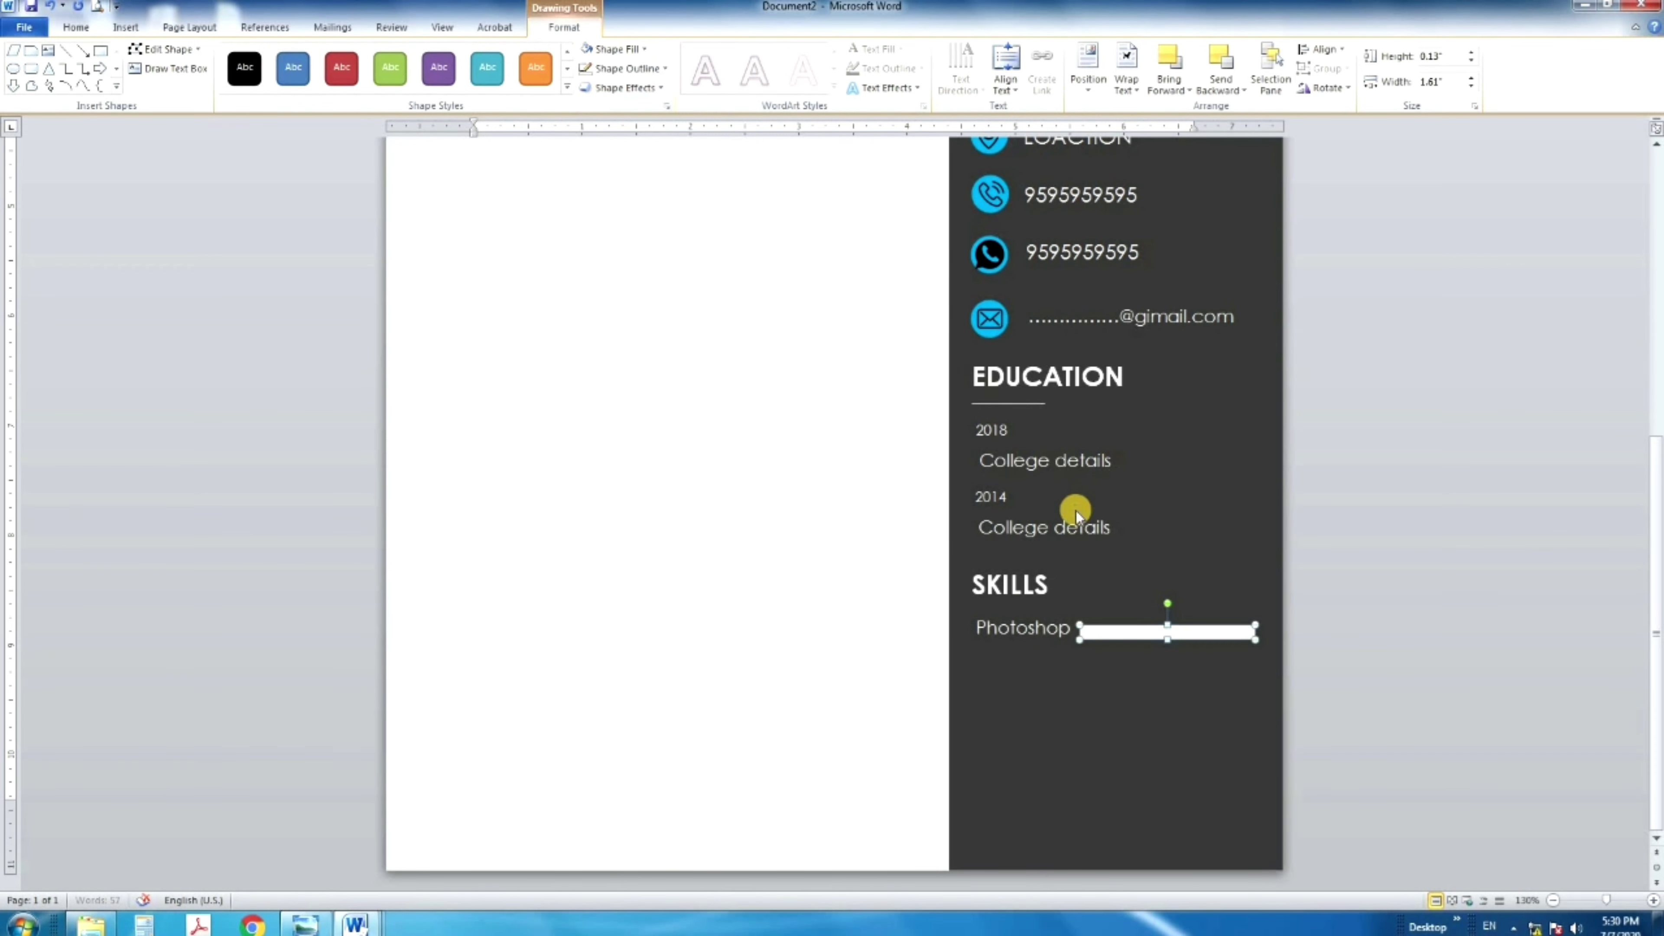
key(ctrl+Up)
key(ctrl+Up)
key(ctrl+Up)
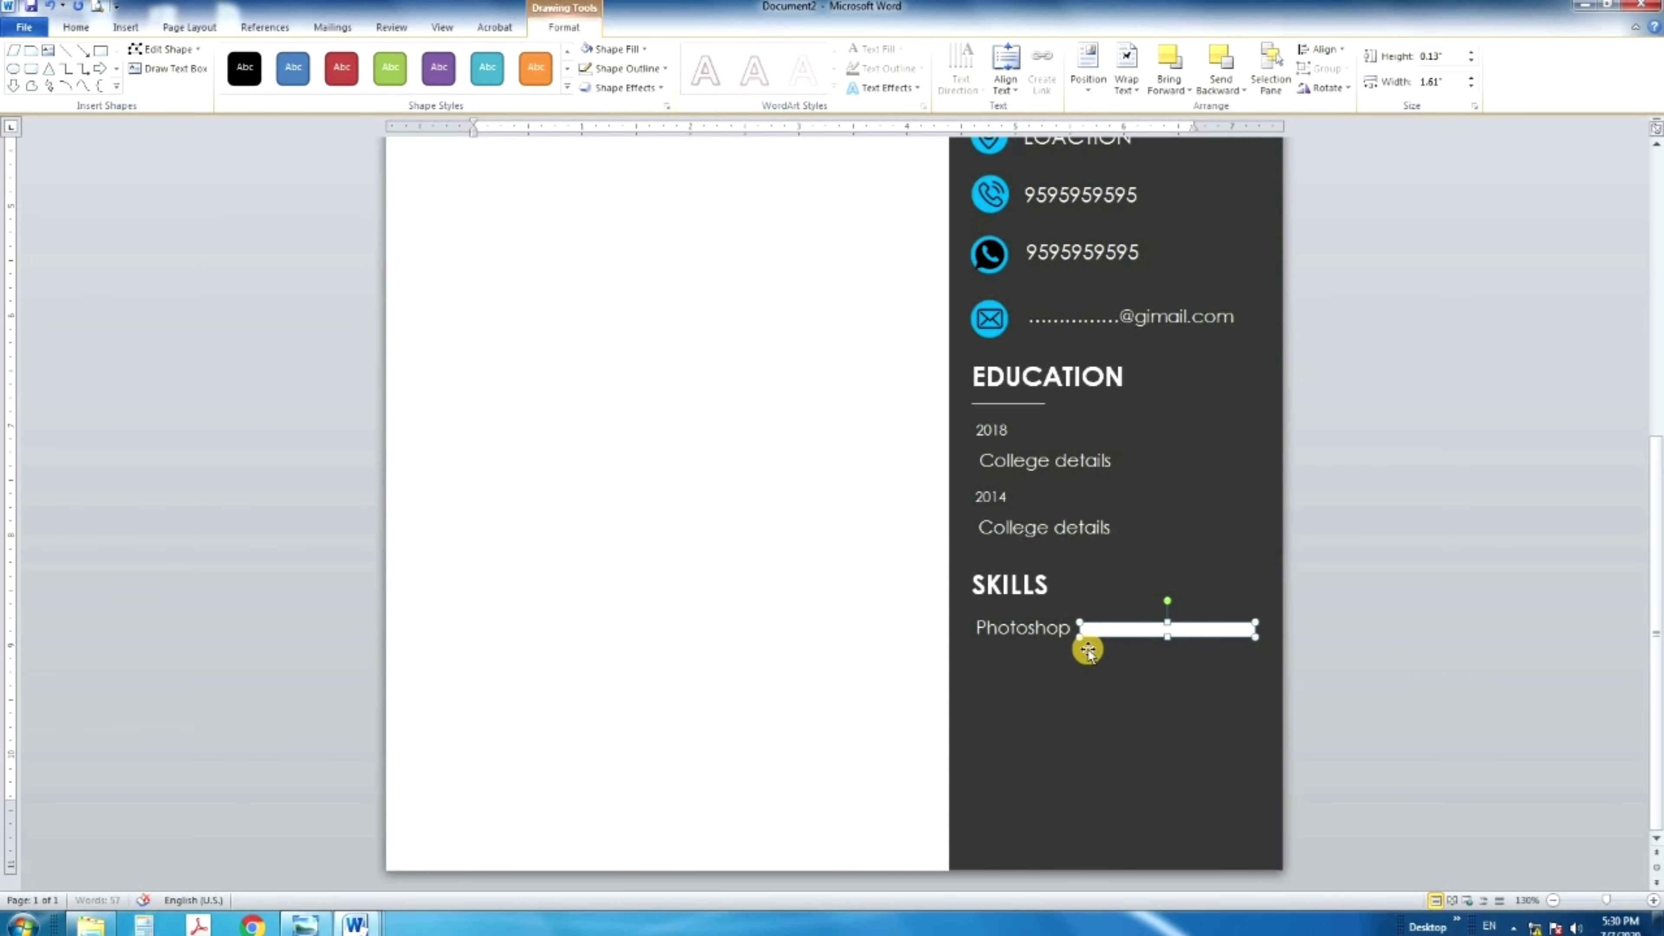
Step: Discard an extra duplicate bar and stretch the thin overlay segment to the bar's height
key(ctrl+d)
key(ctrl+Up)
key(ctrl+Up)
key(ctrl+Up)
key(ctrl+Up)
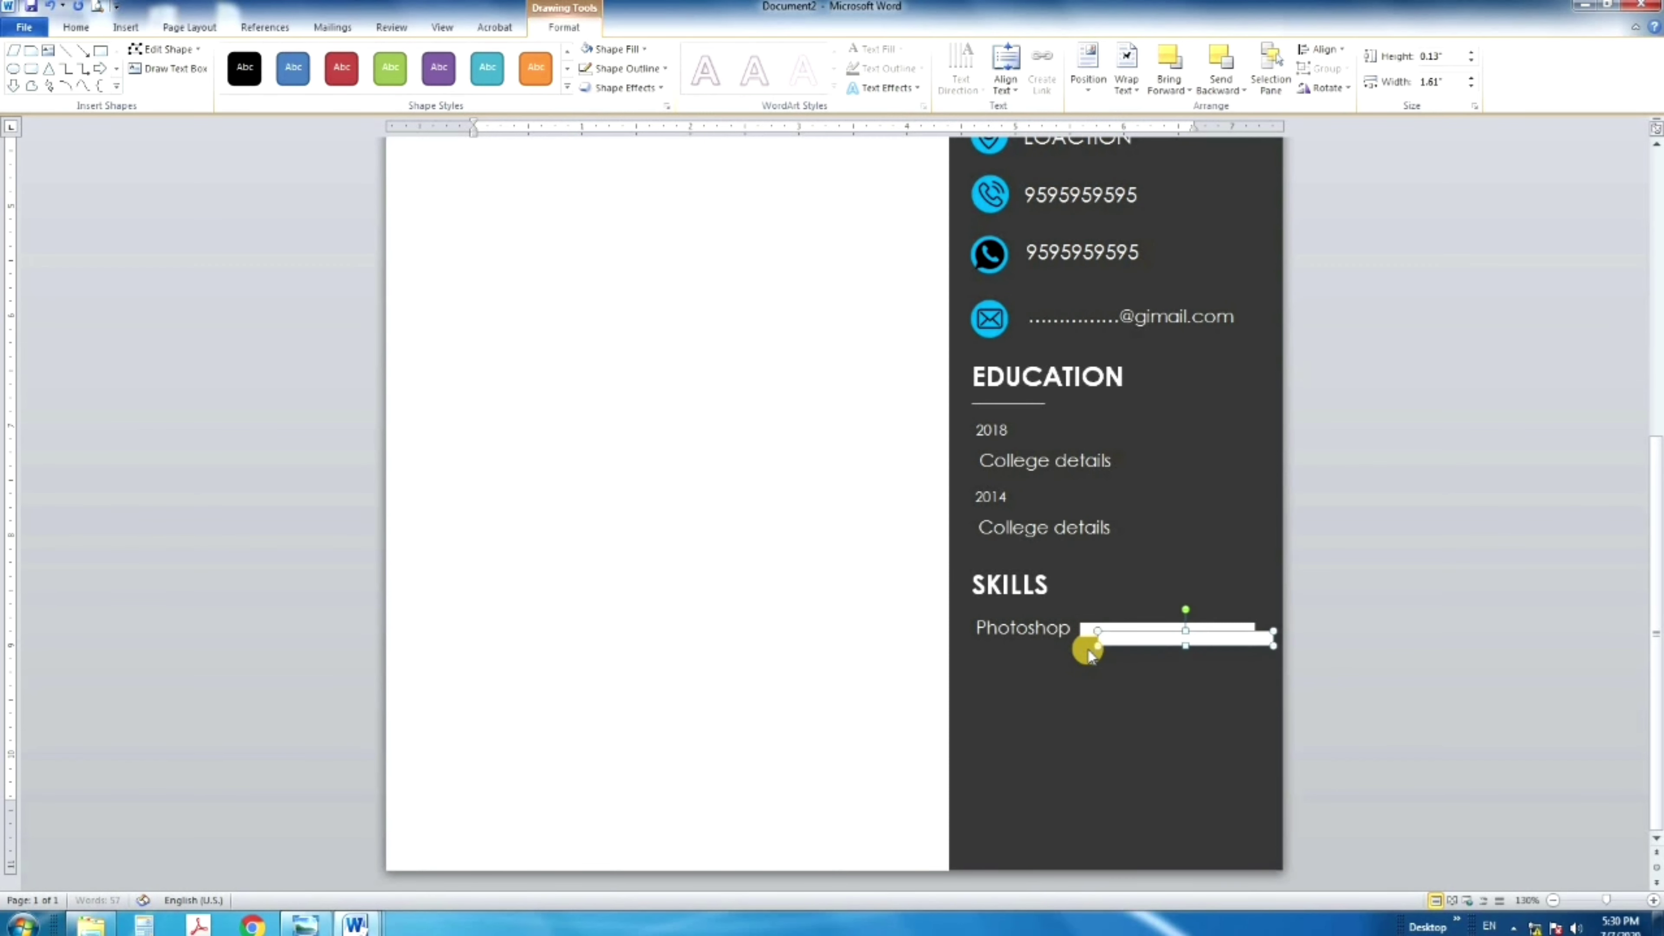
key(ctrl+Up)
key(ctrl+Up)
key(ctrl+Up)
key(ctrl+Up)
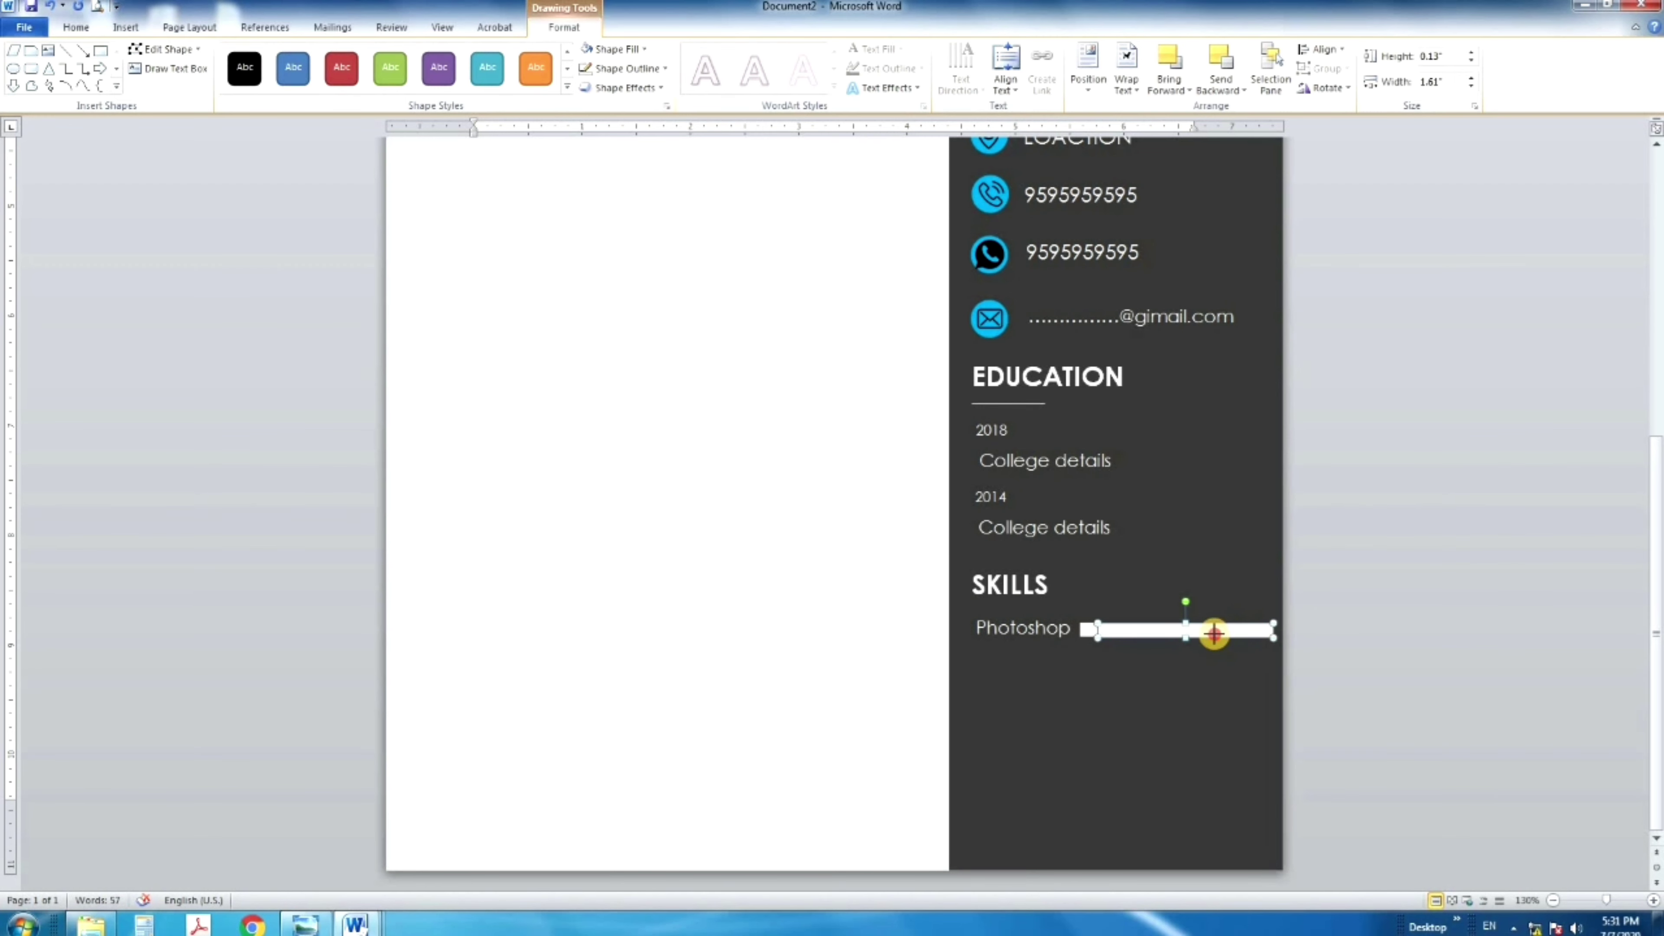
key(Delete)
click(1096, 632)
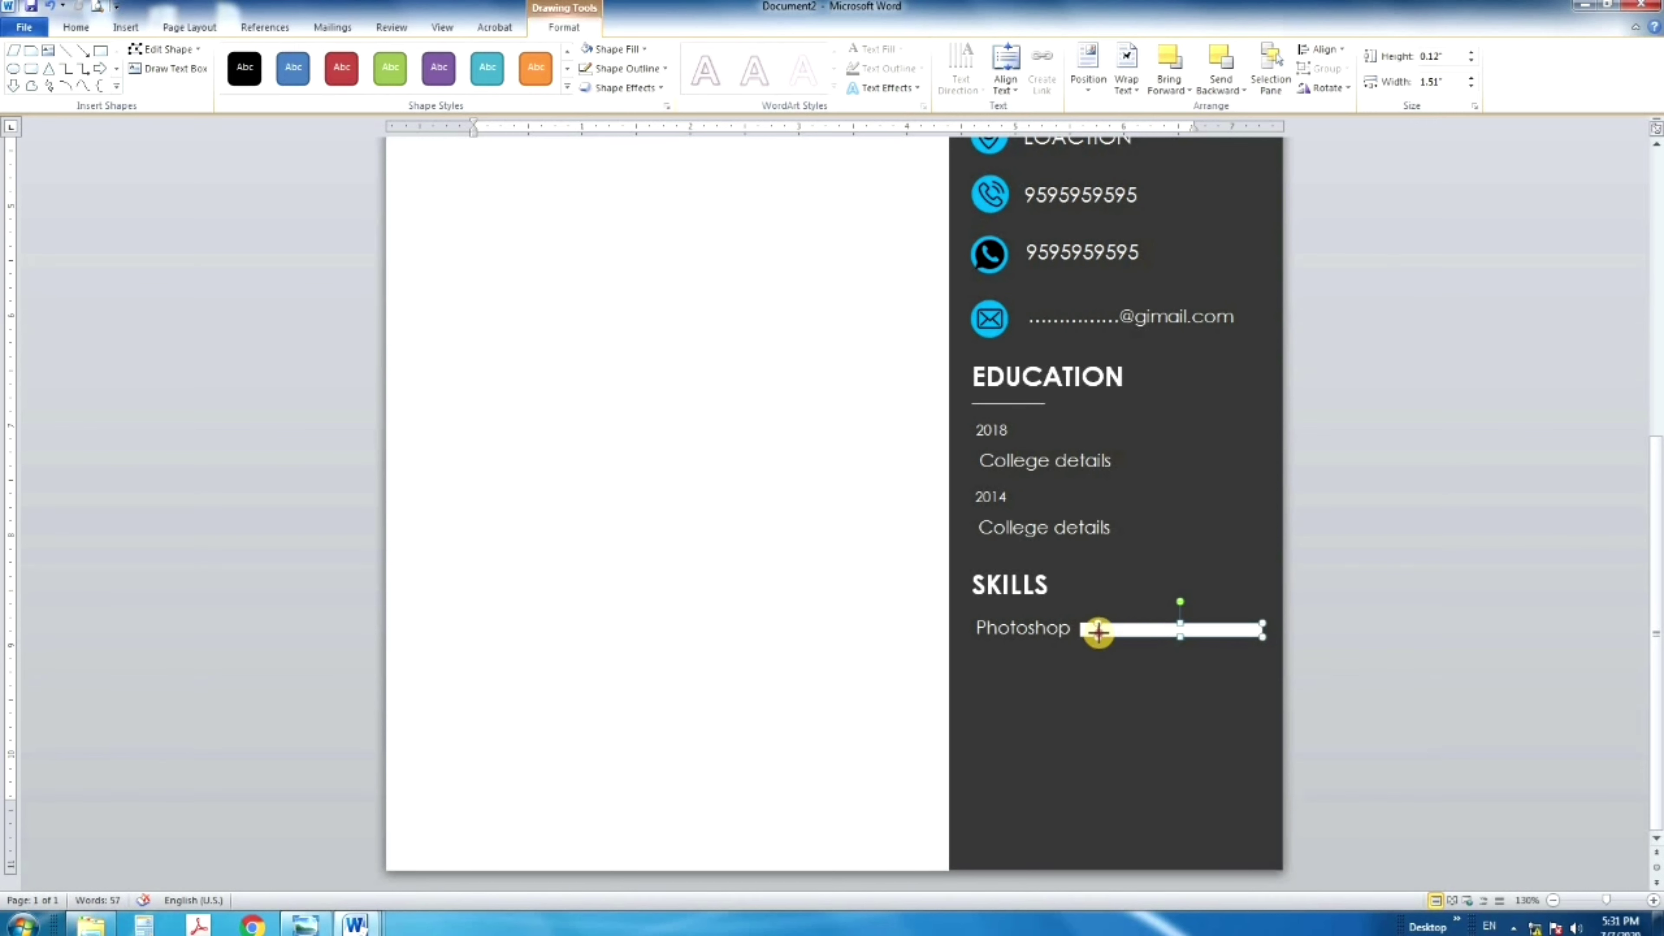
click(1192, 631)
click(1197, 639)
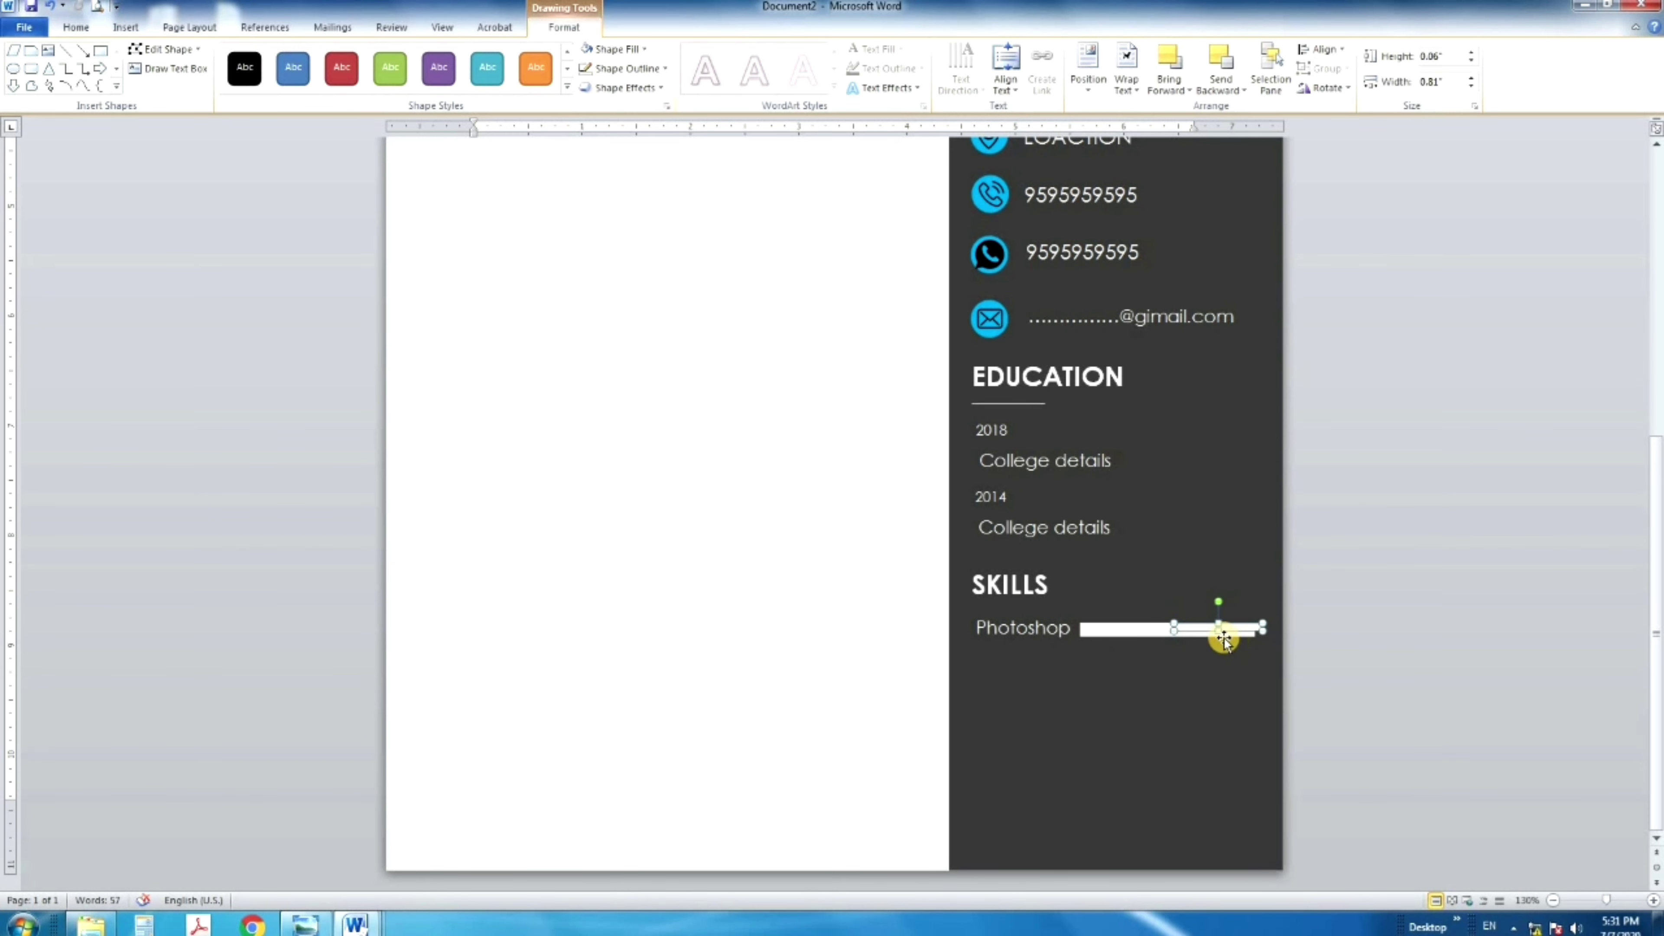
drag(1222, 641, 1223, 647)
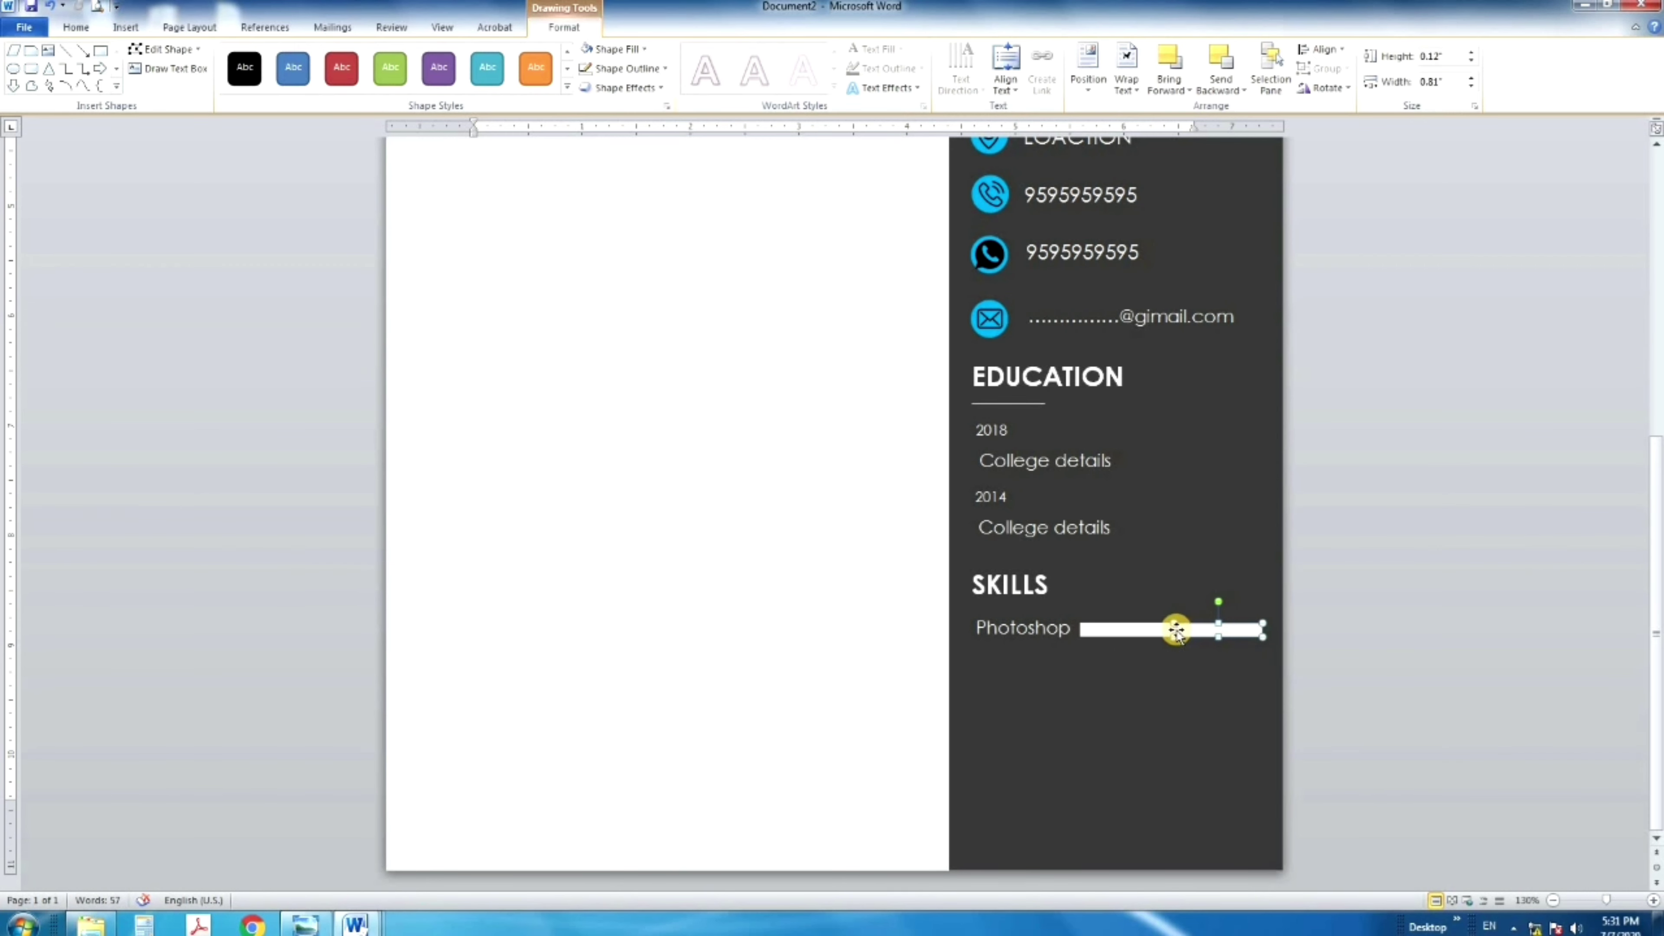
Step: Make the bar's right-end segment full height and fill it light grey
click(1244, 632)
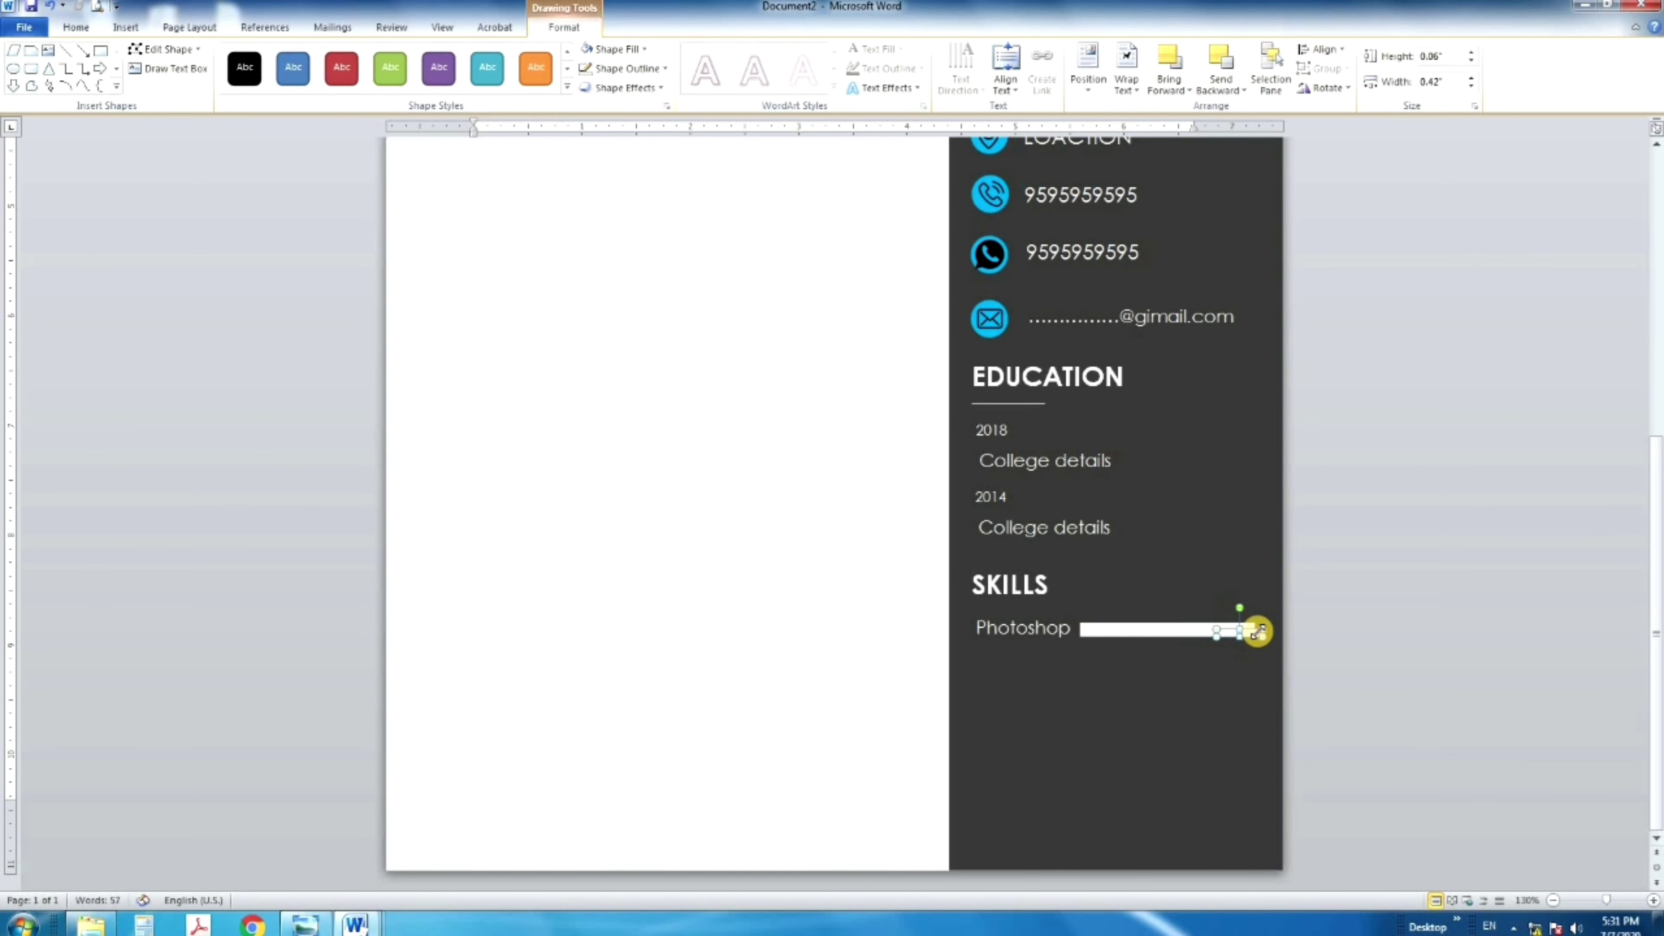
drag(1240, 625, 1239, 619)
click(627, 50)
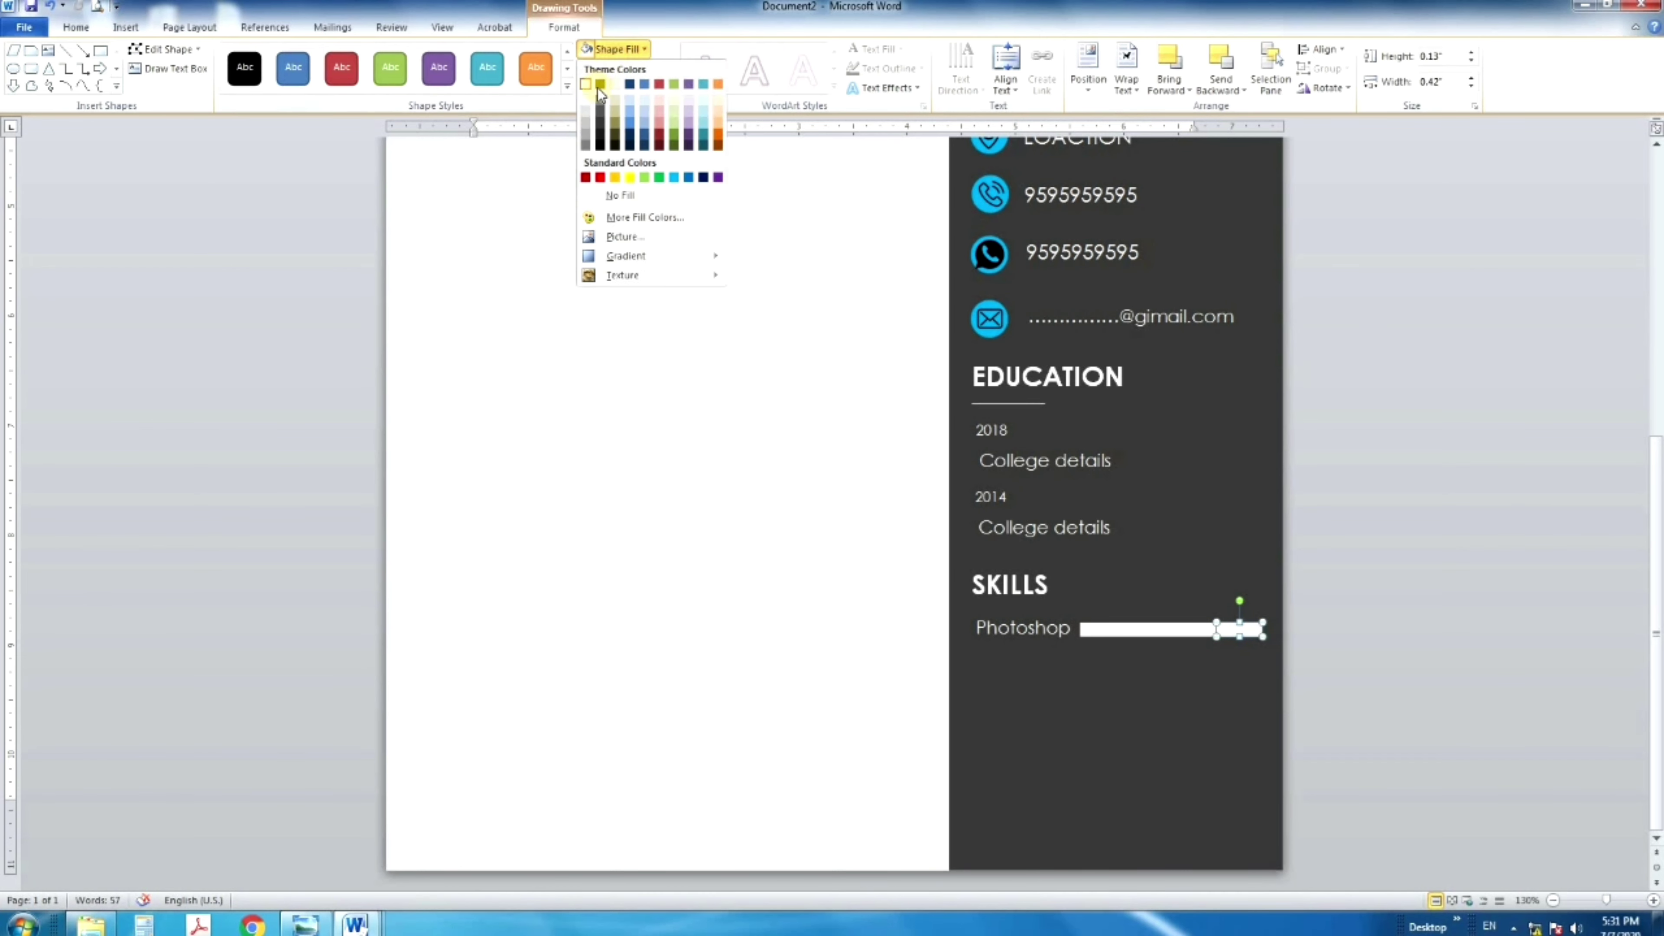
click(589, 141)
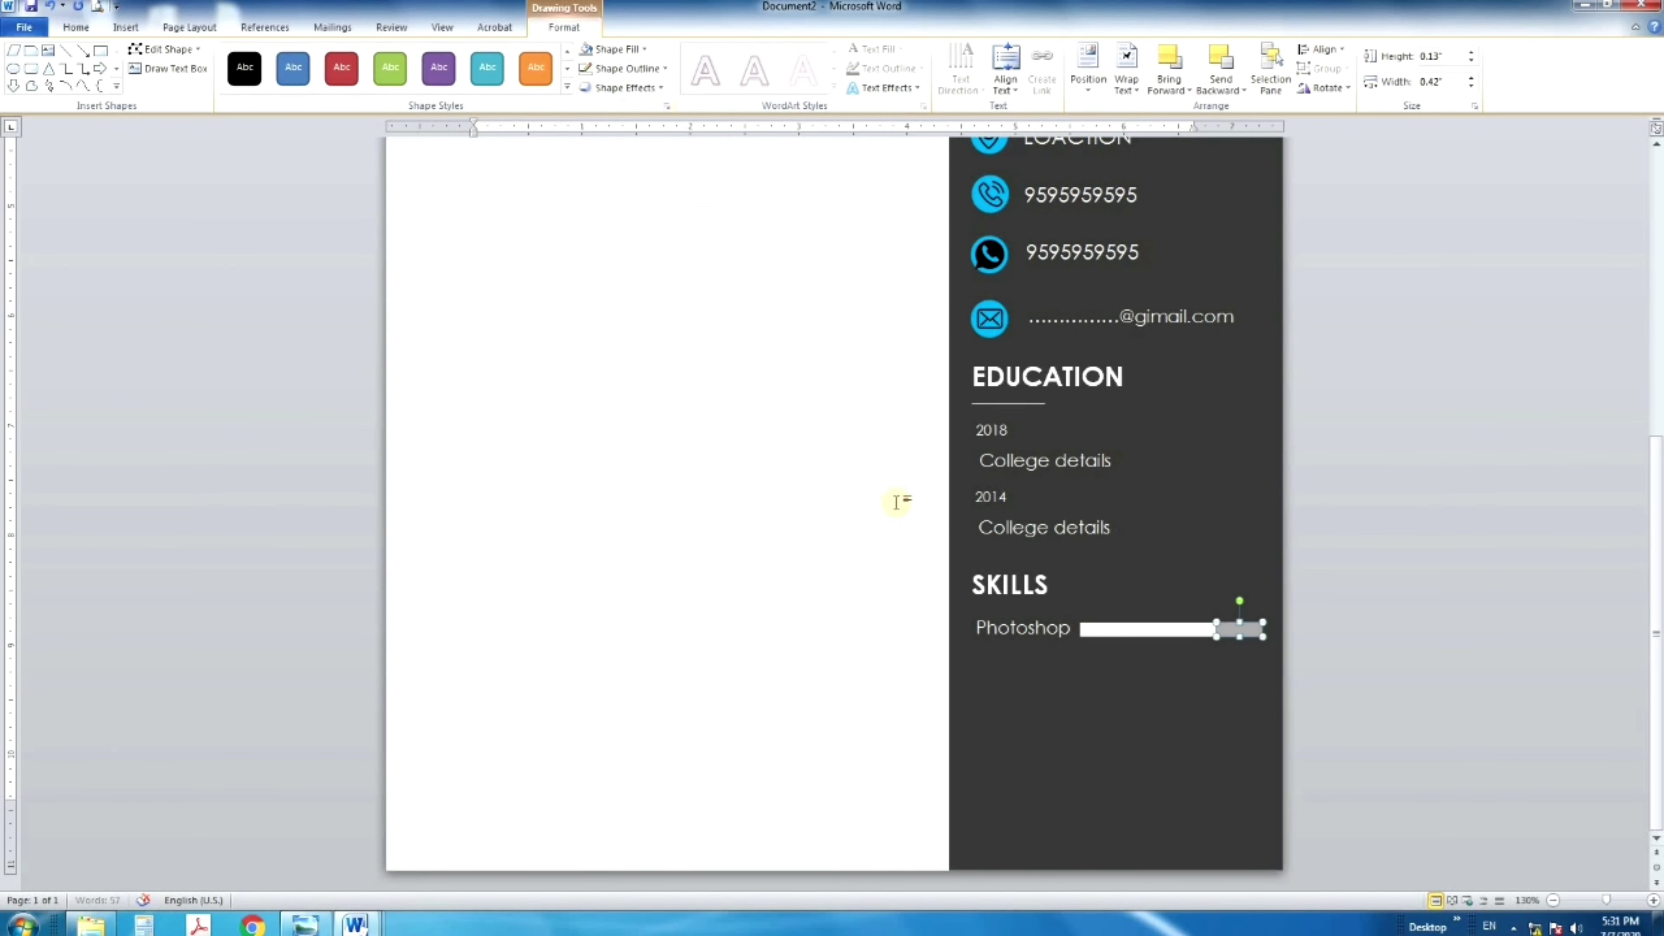
shift+click(1170, 632)
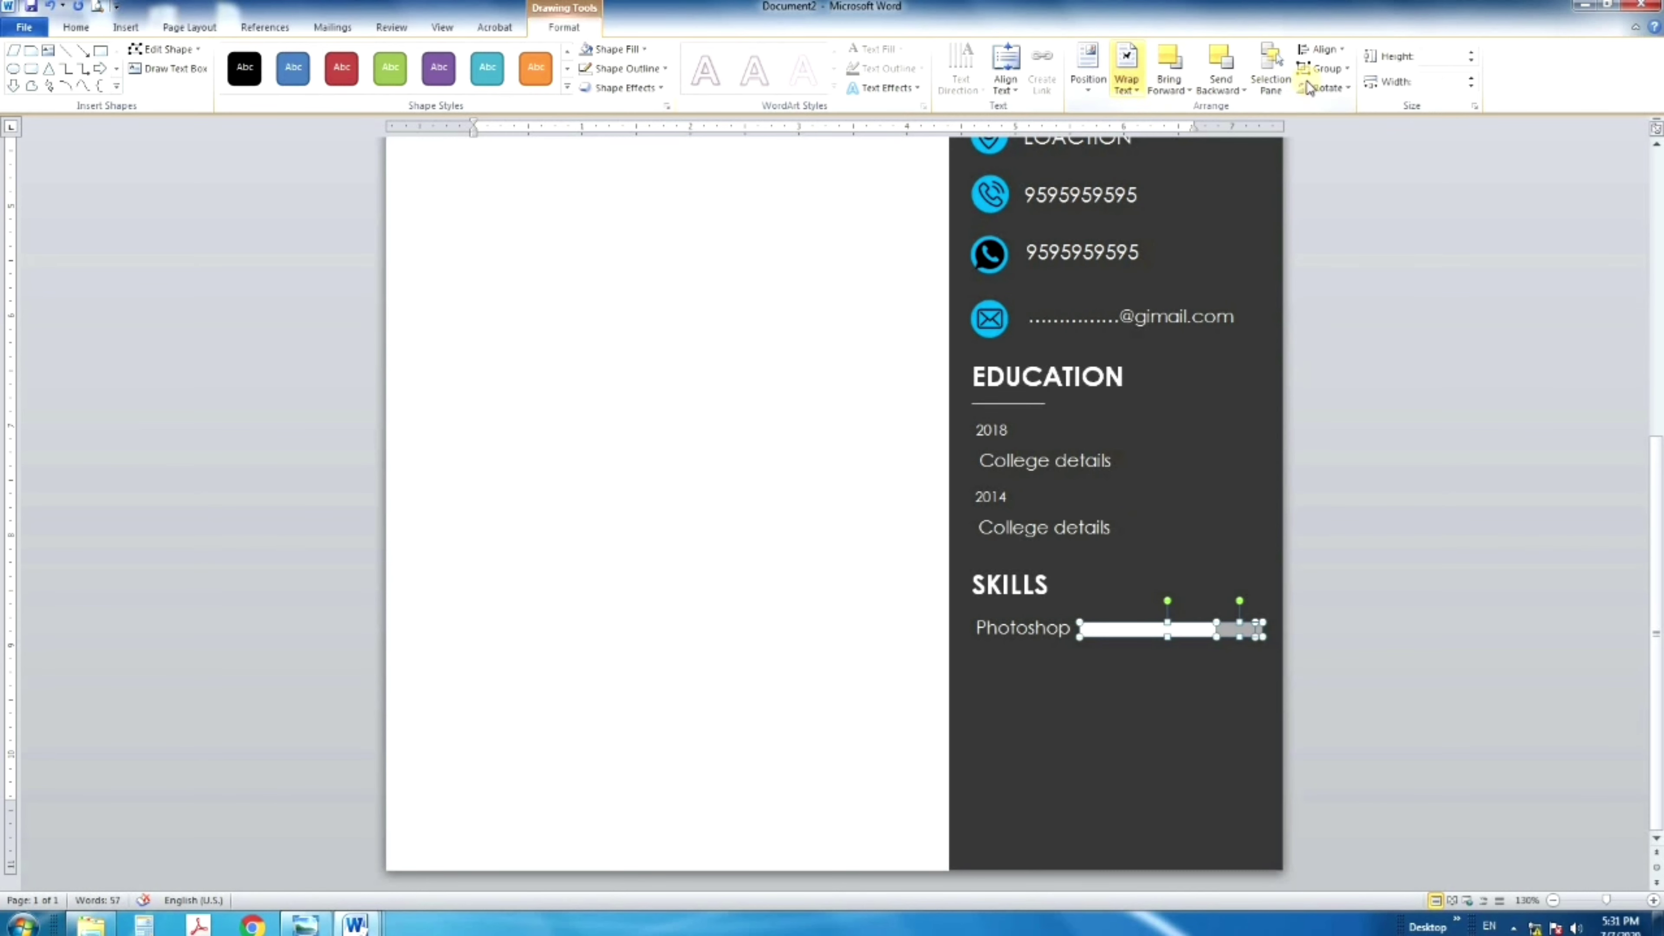
Step: Group the white and grey bar pieces, then group them with the Photoshop label
click(1326, 69)
click(1330, 92)
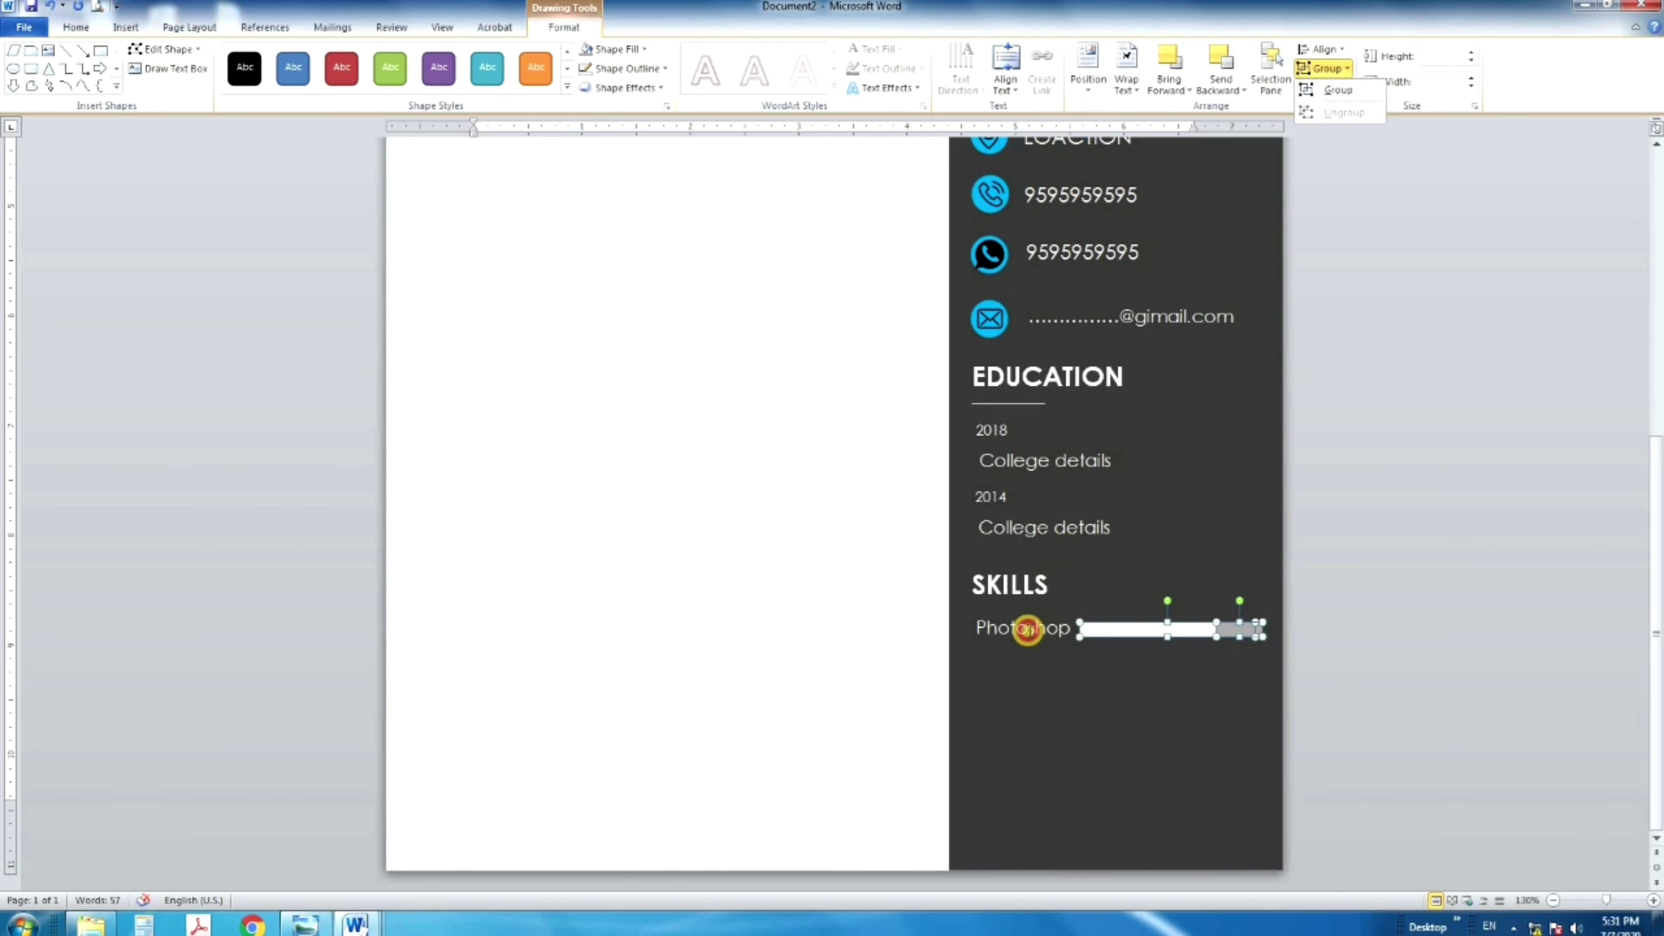
click(1025, 627)
shift+click(1145, 630)
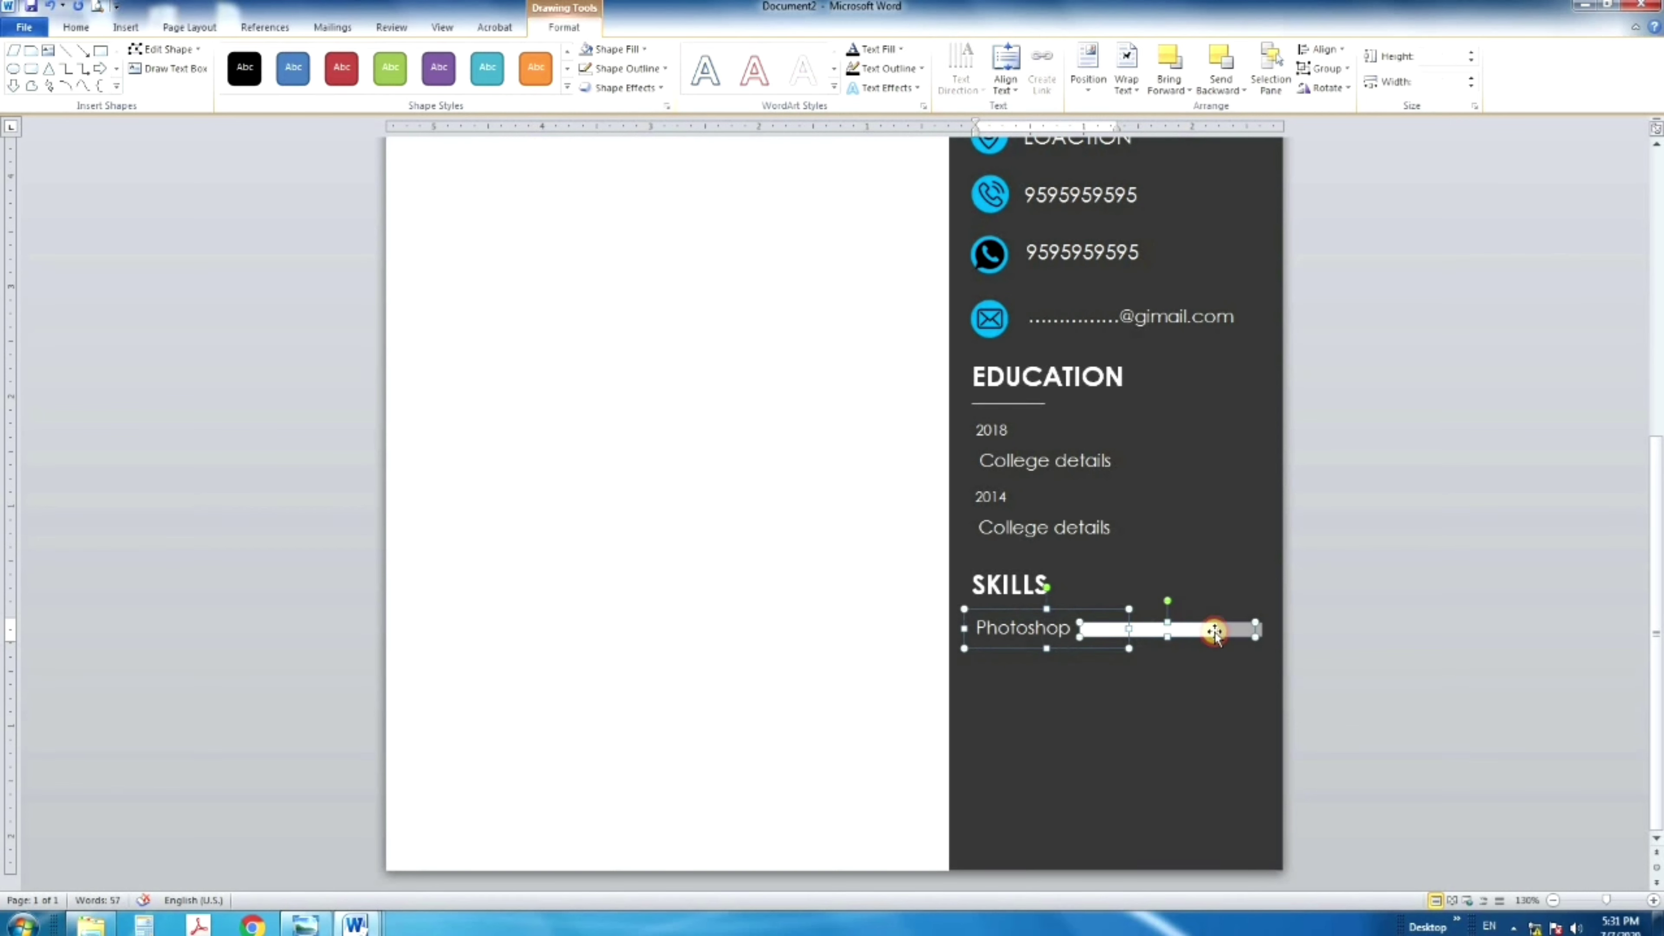
shift+click(1238, 631)
click(1330, 69)
click(1337, 93)
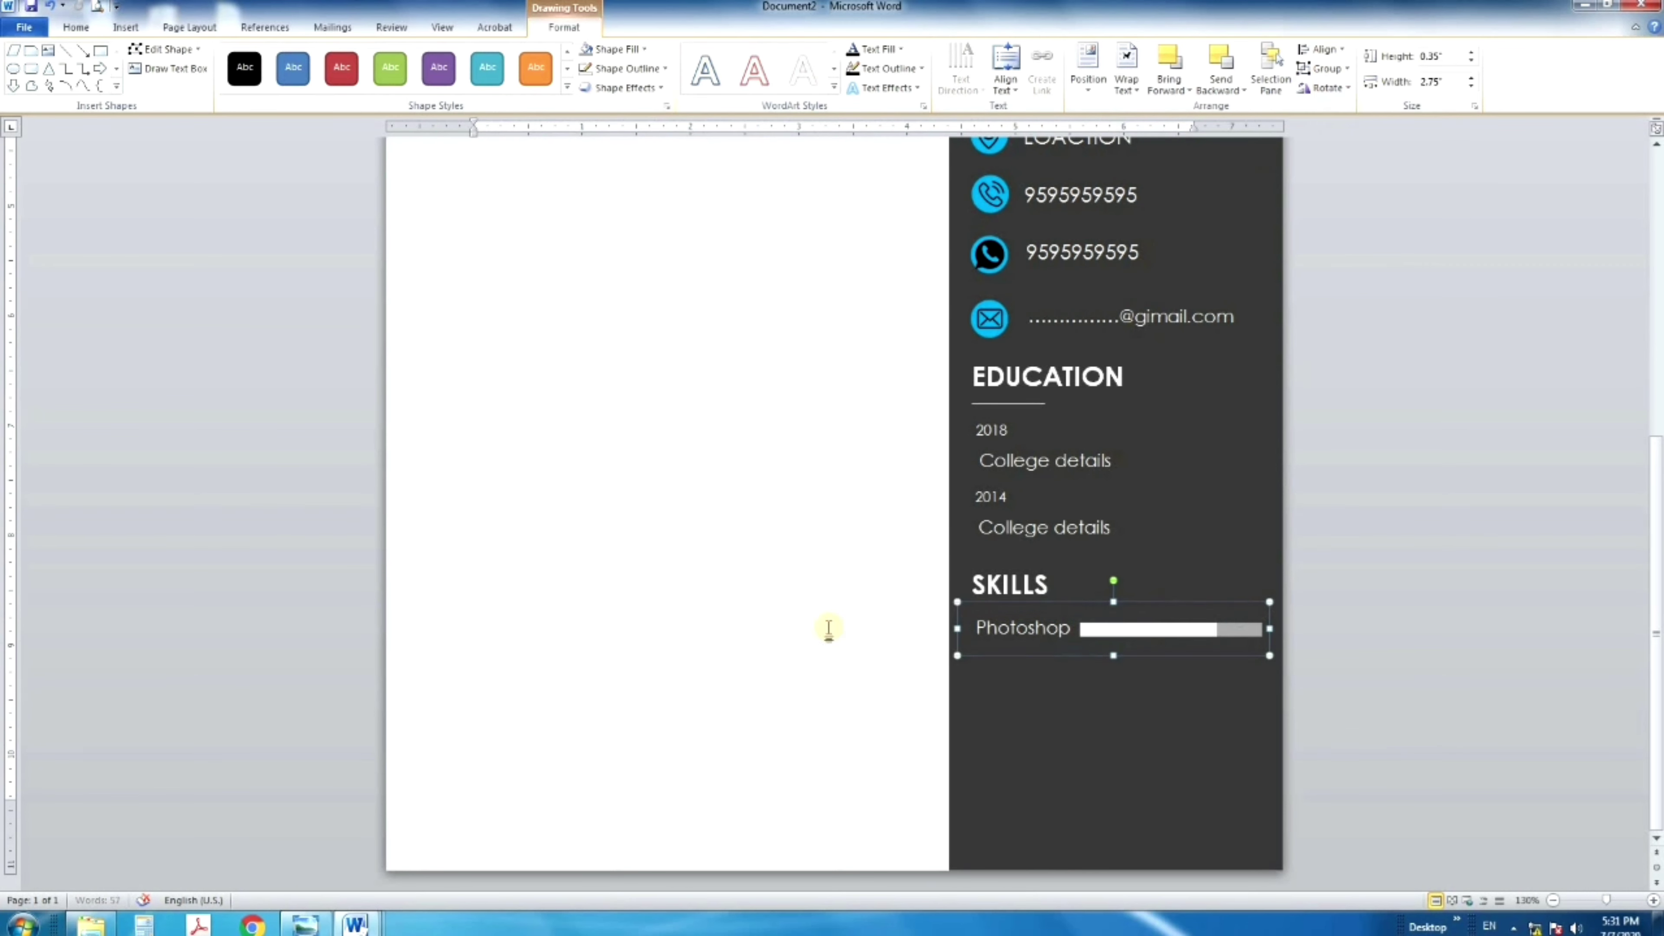
Step: Copy the Photoshop row below as an AutoCAD row with a longer grey section, then duplicate it
key(ctrl+d)
drag(953, 651, 953, 672)
drag(1061, 673, 950, 672)
text(AutoCAD)
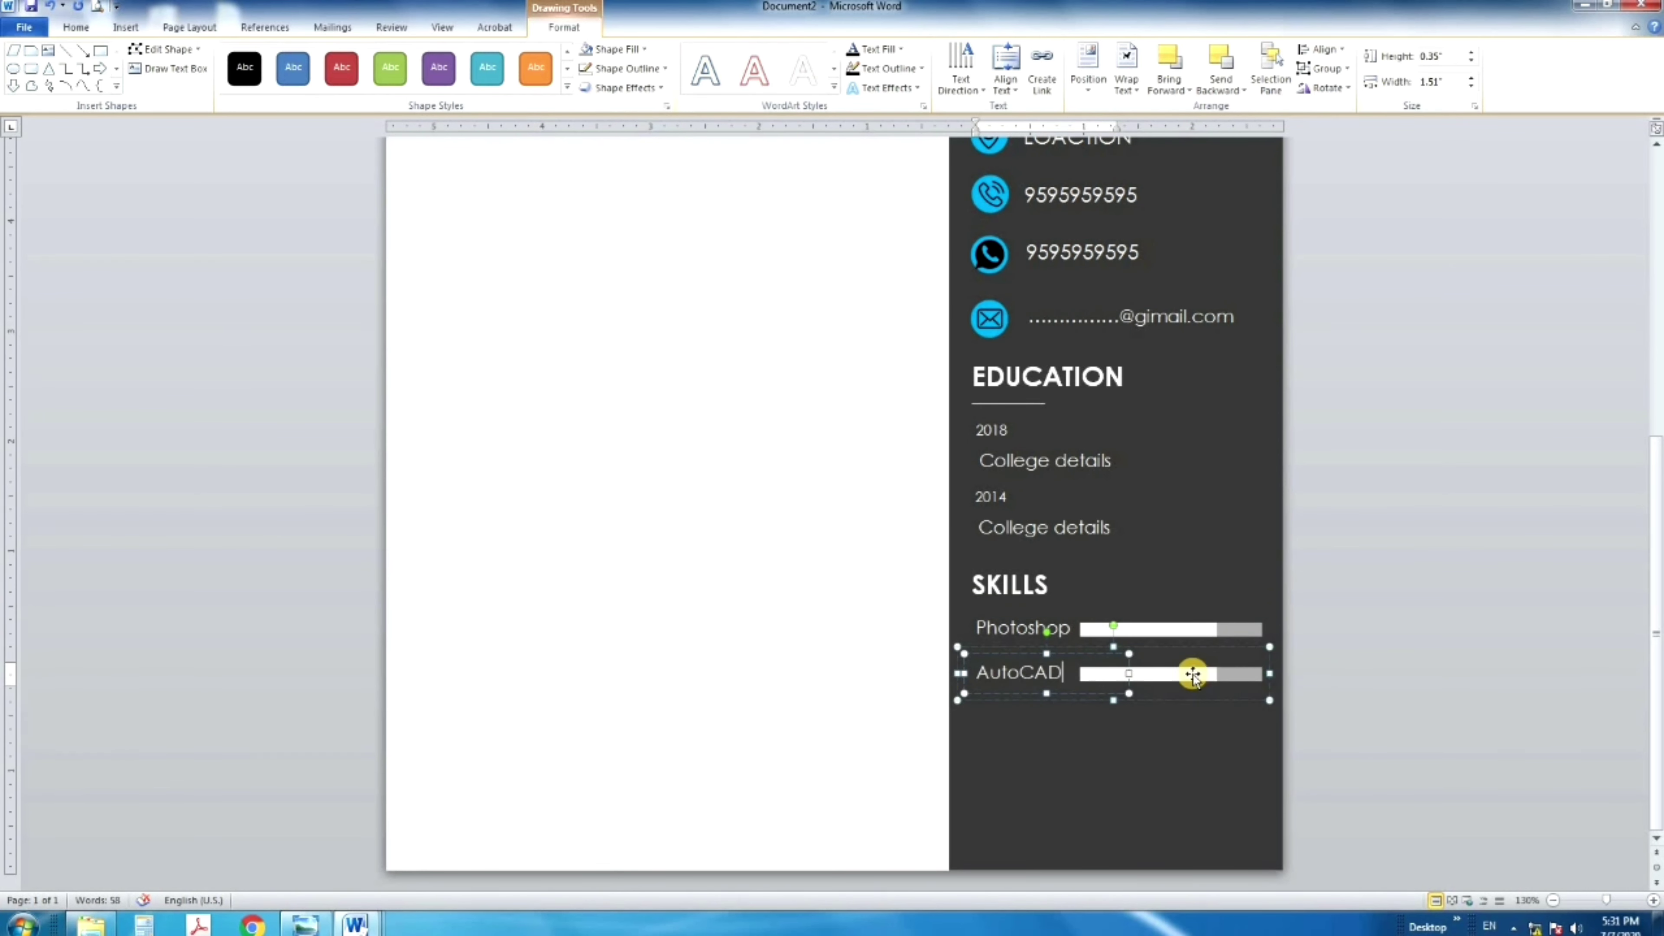
click(1244, 674)
mouse_move(1217, 672)
mouse_down()
mouse_move(1149, 679)
mouse_move(1149, 767)
mouse_up()
click(1170, 650)
key(ctrl+d)
key(ctrl+d)
click(1388, 791)
Step: Scroll through the page to review the full résumé layout
scroll(1121, 669, up, 7)
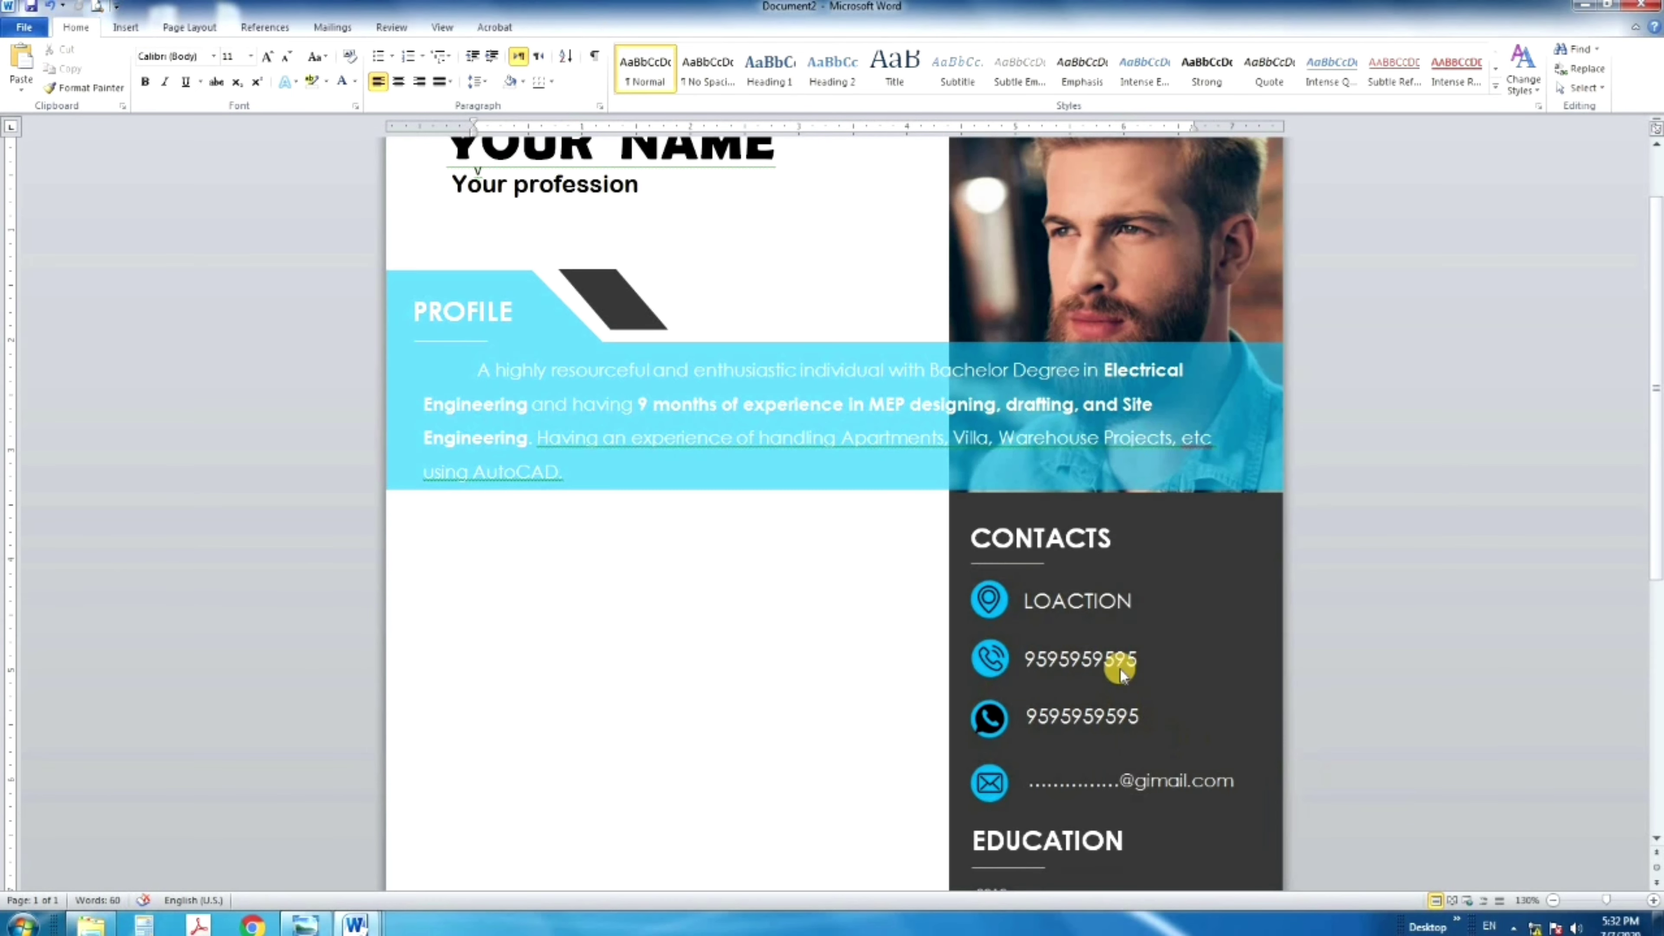
scroll(1153, 565, down, 3)
scroll(1153, 565, down, 3)
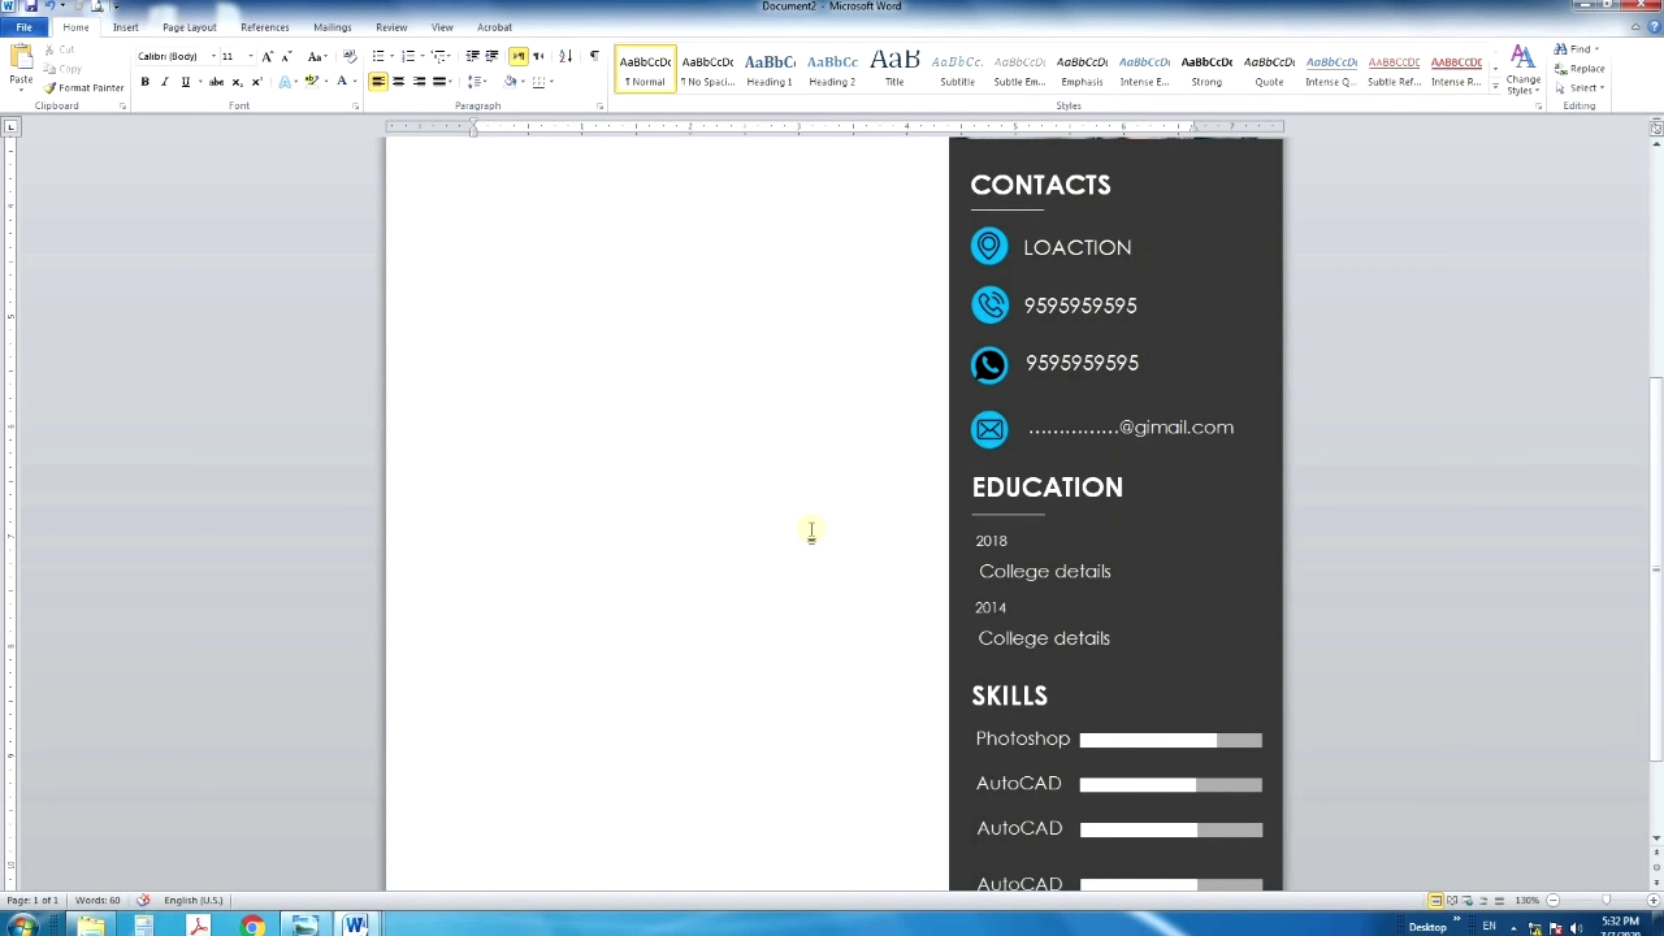
scroll(713, 602, up, 4)
scroll(712, 596, up, 2)
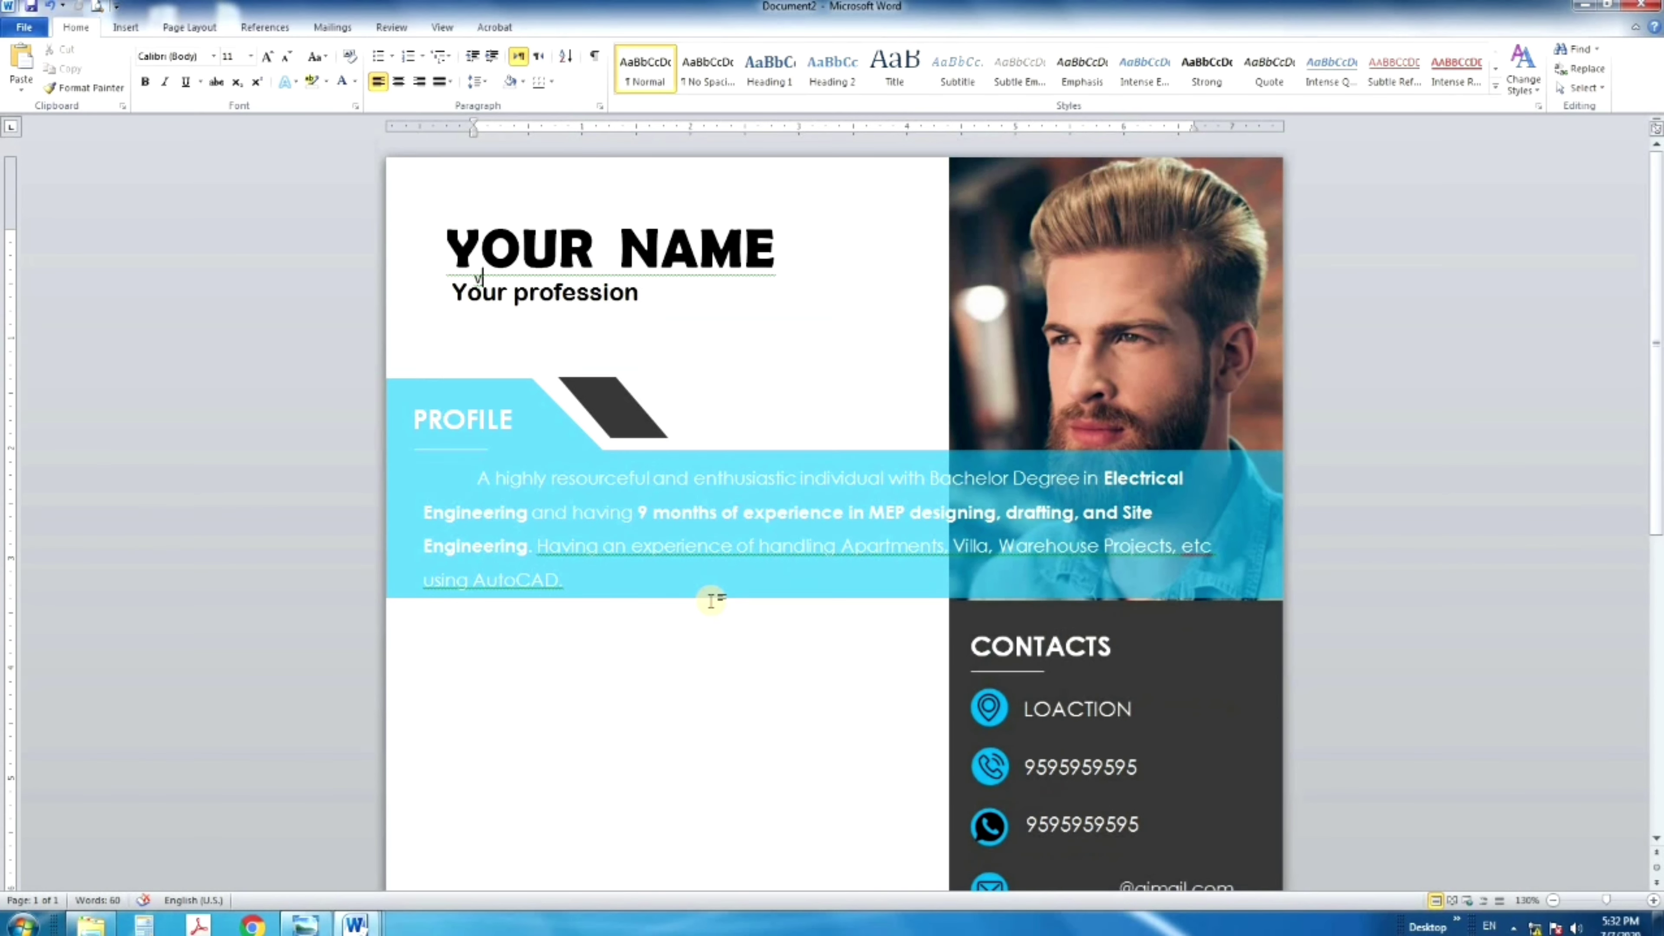
scroll(773, 531, down, 1)
ctrl+scroll(751, 505, down, 2)
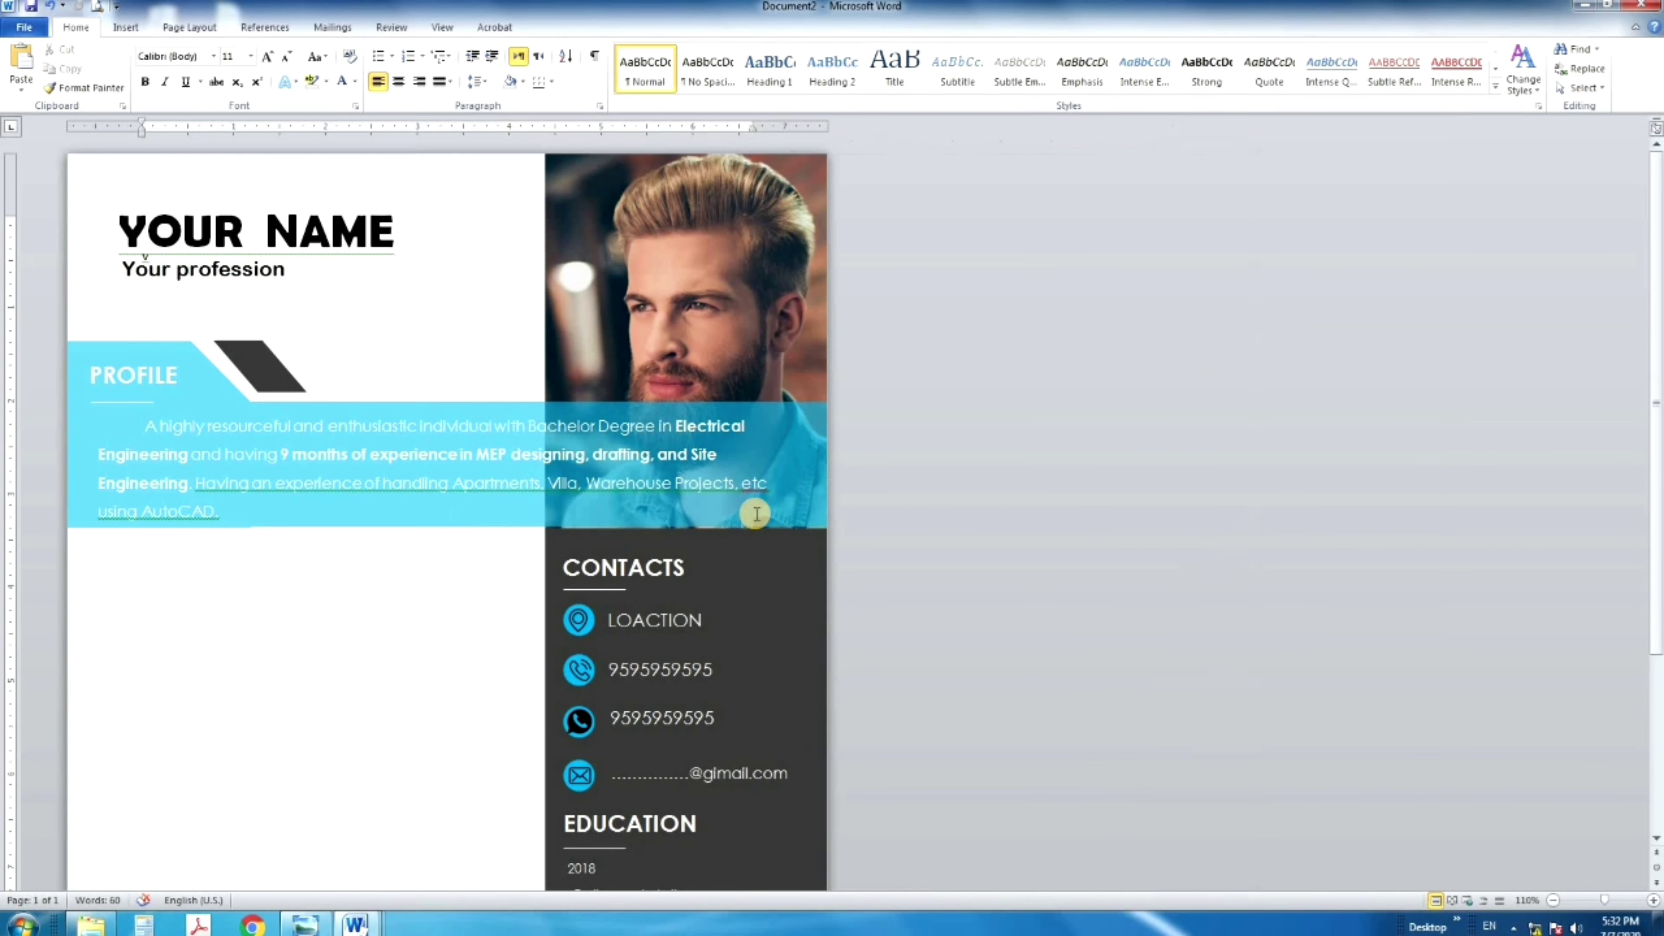
ctrl+scroll(589, 522, down, 1)
ctrl+scroll(589, 522, down, 1)
scroll(589, 522, down, 2)
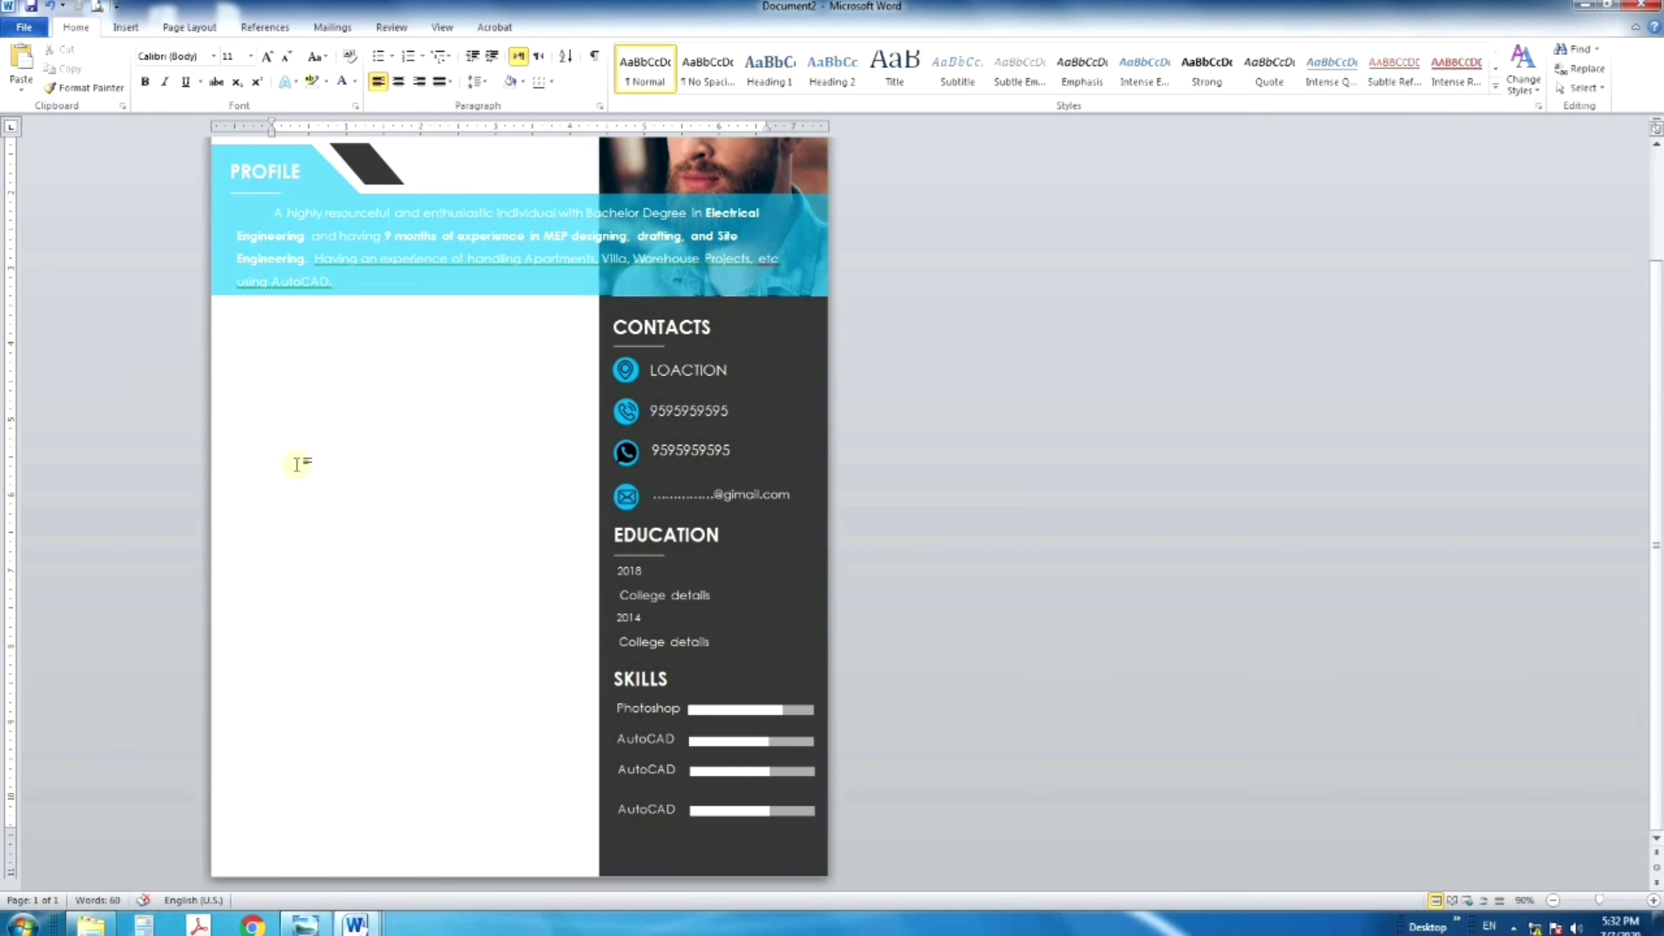
scroll(314, 436, up, 1)
scroll(832, 387, up, 1)
Step: Copy the CONTACTS heading box under the PROFILE band and make its text black
click(717, 435)
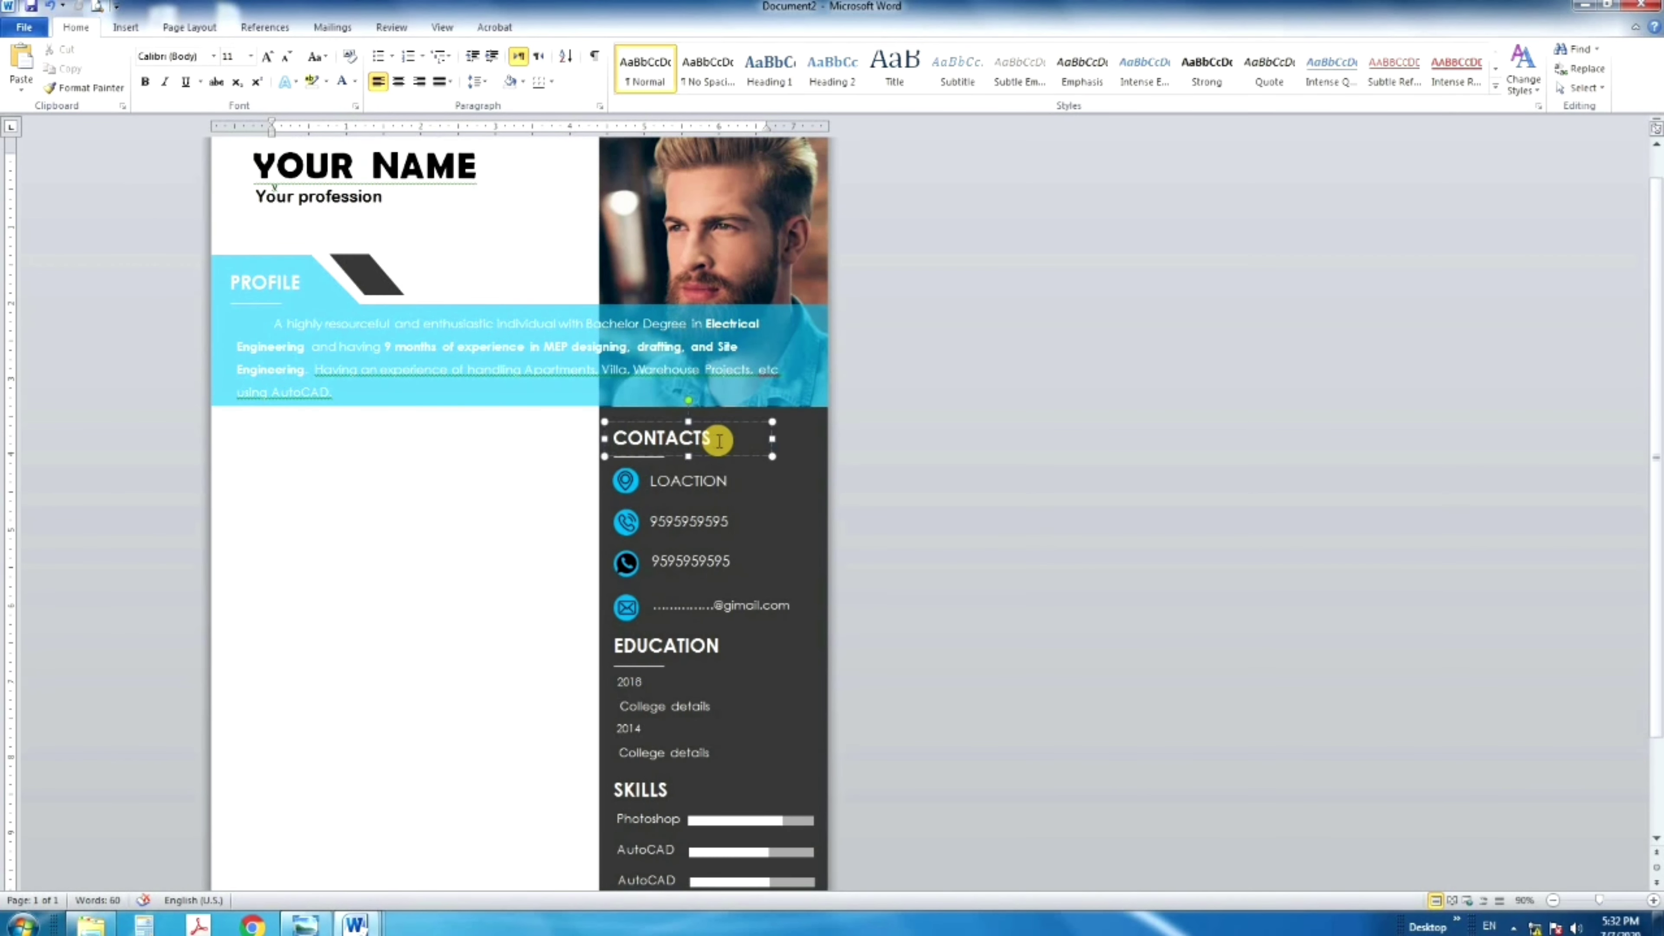
key(ctrl+c)
key(ctrl+v)
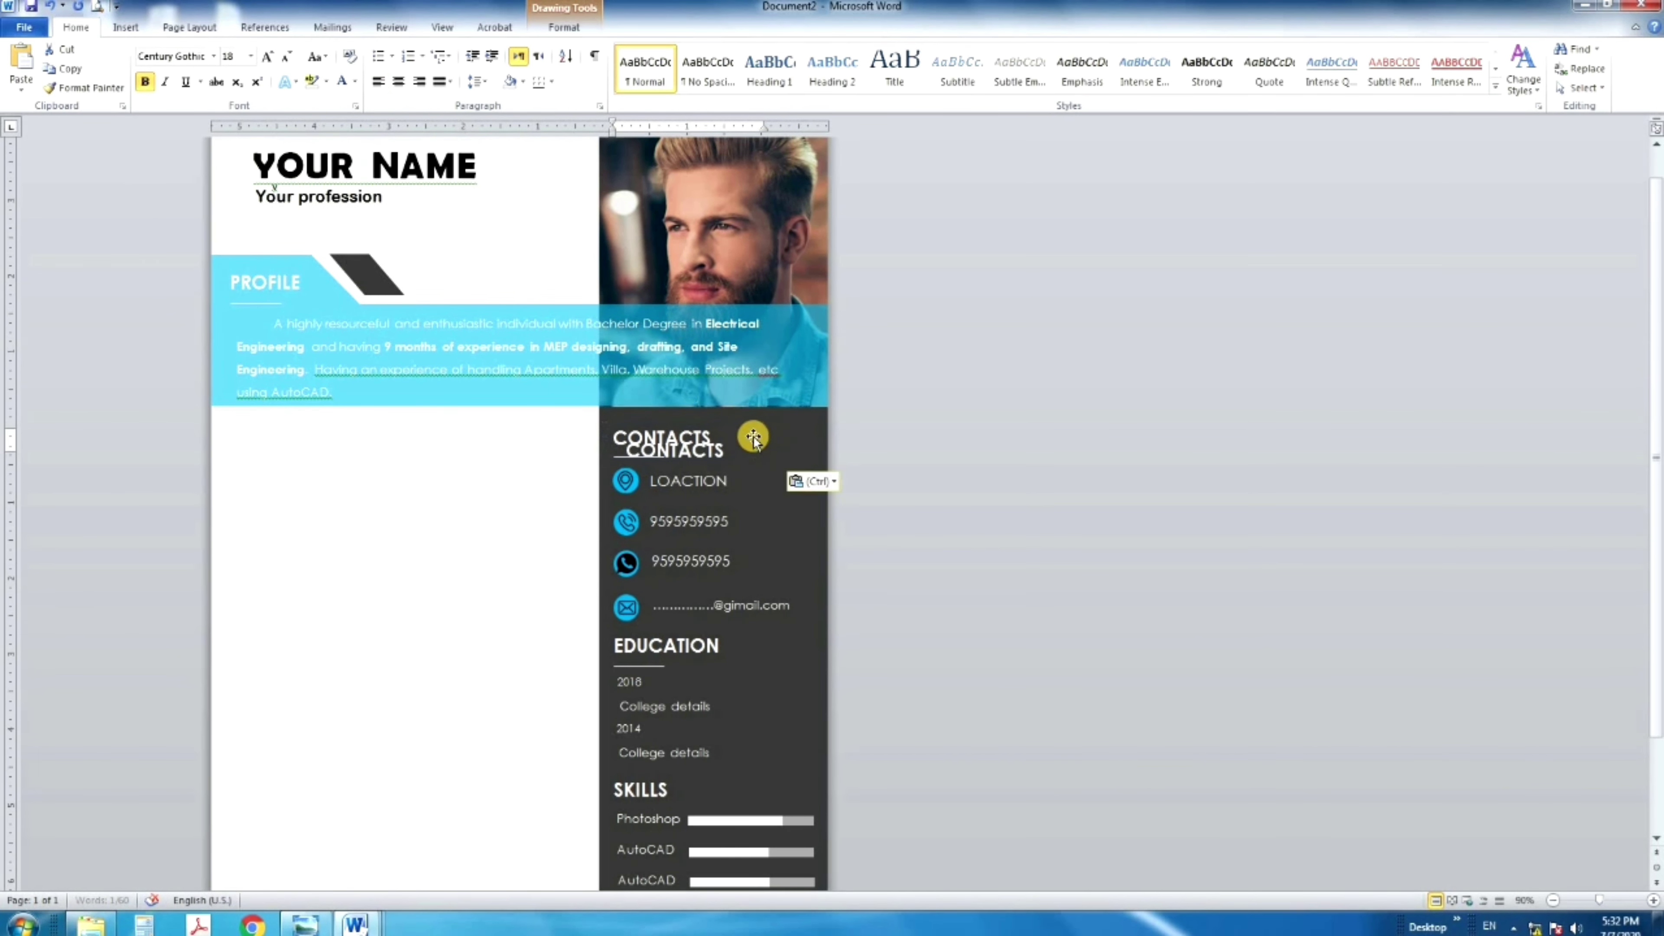
drag(740, 438, 360, 427)
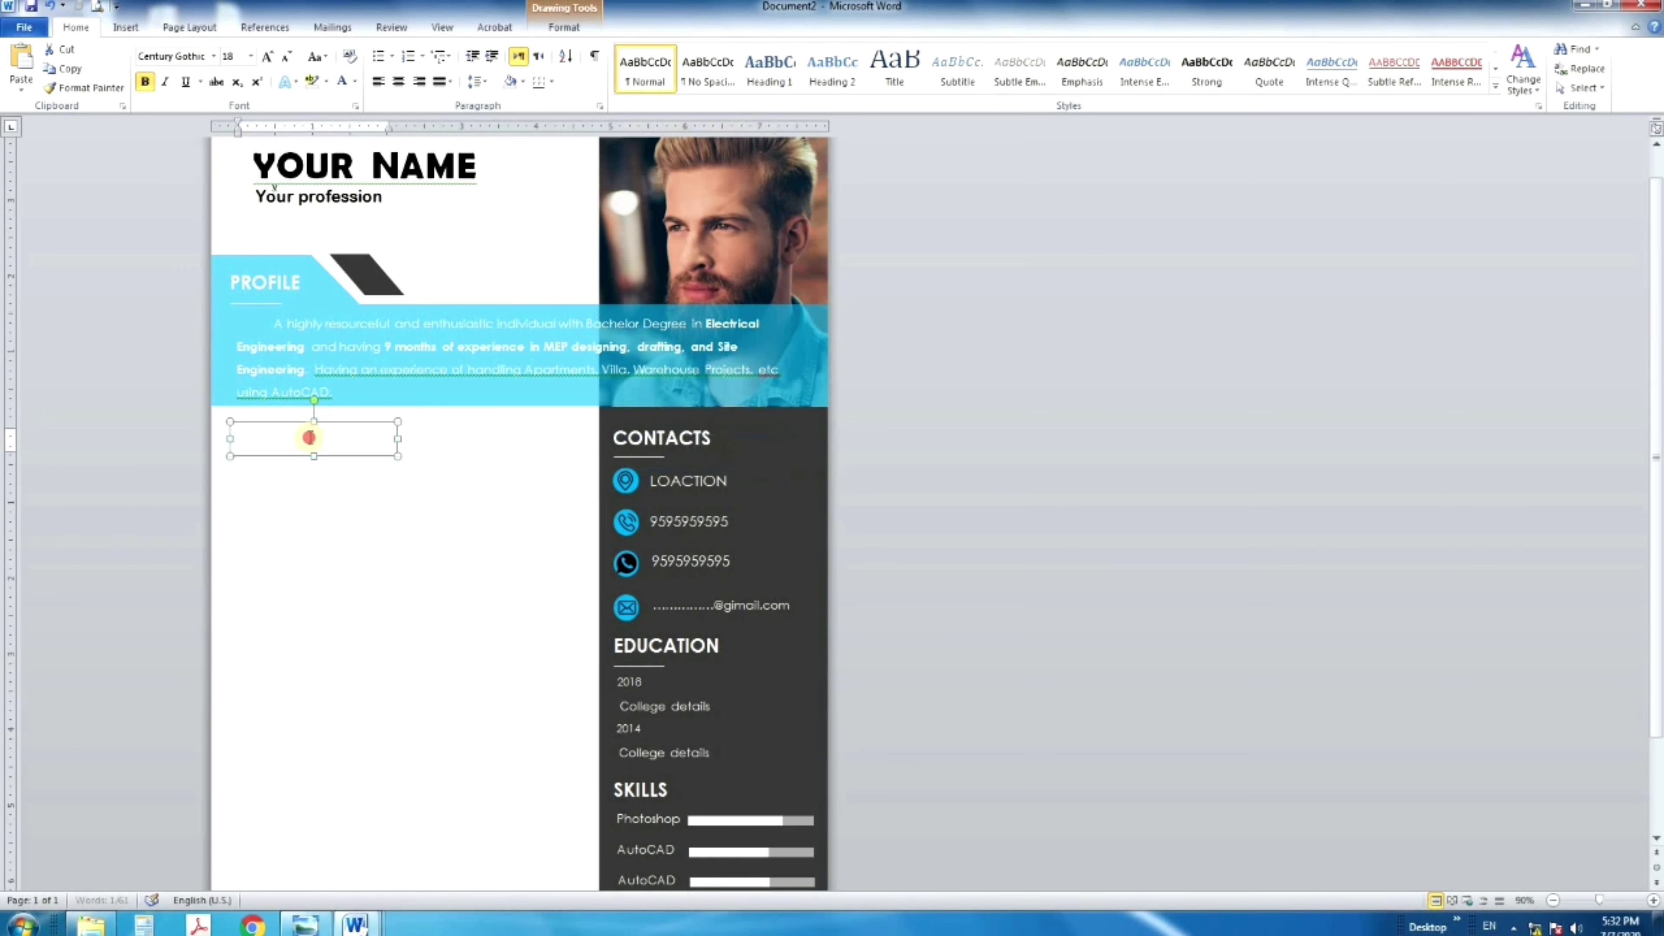
double_click(310, 436)
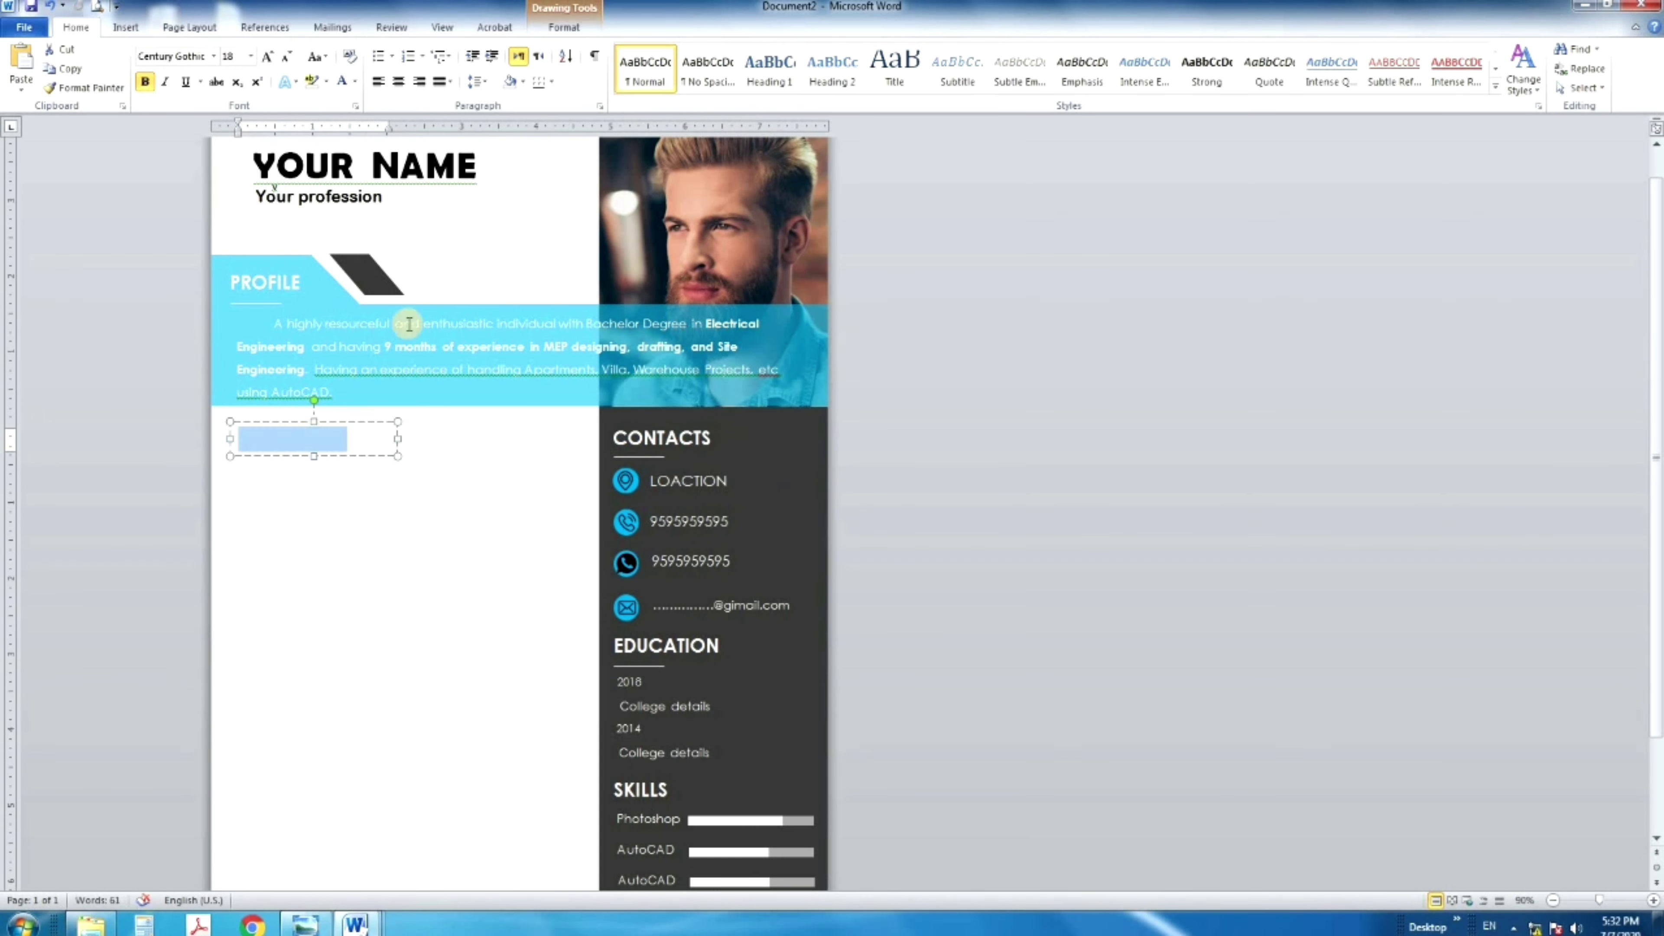
click(354, 84)
click(356, 128)
click(324, 446)
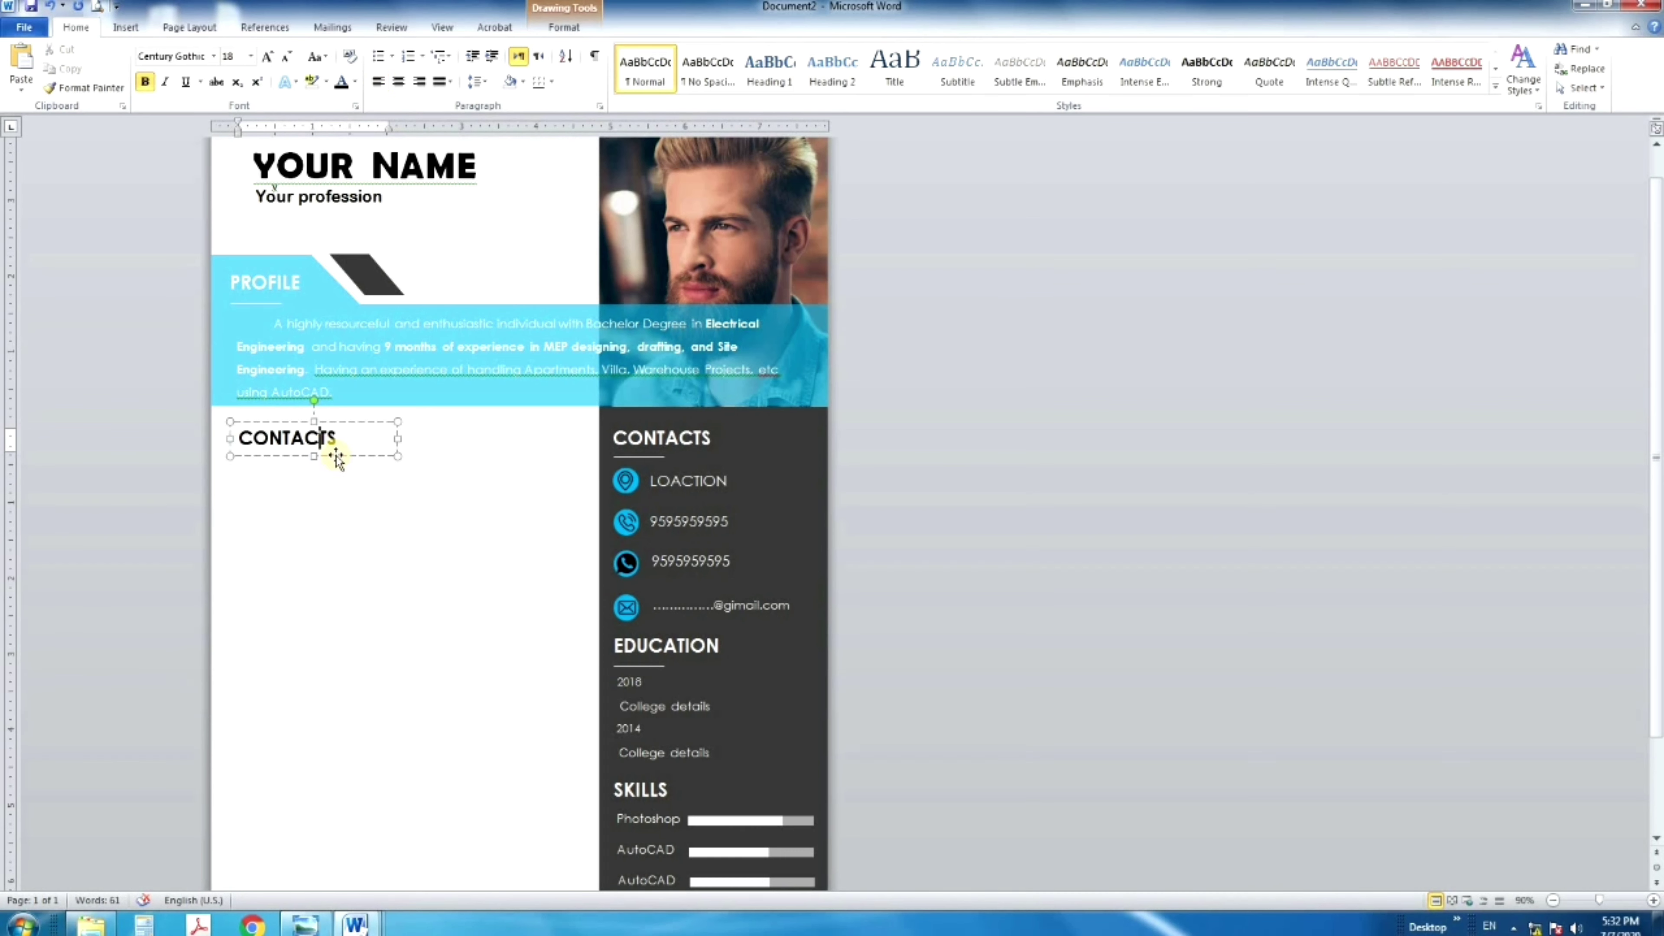
drag(339, 467, 345, 480)
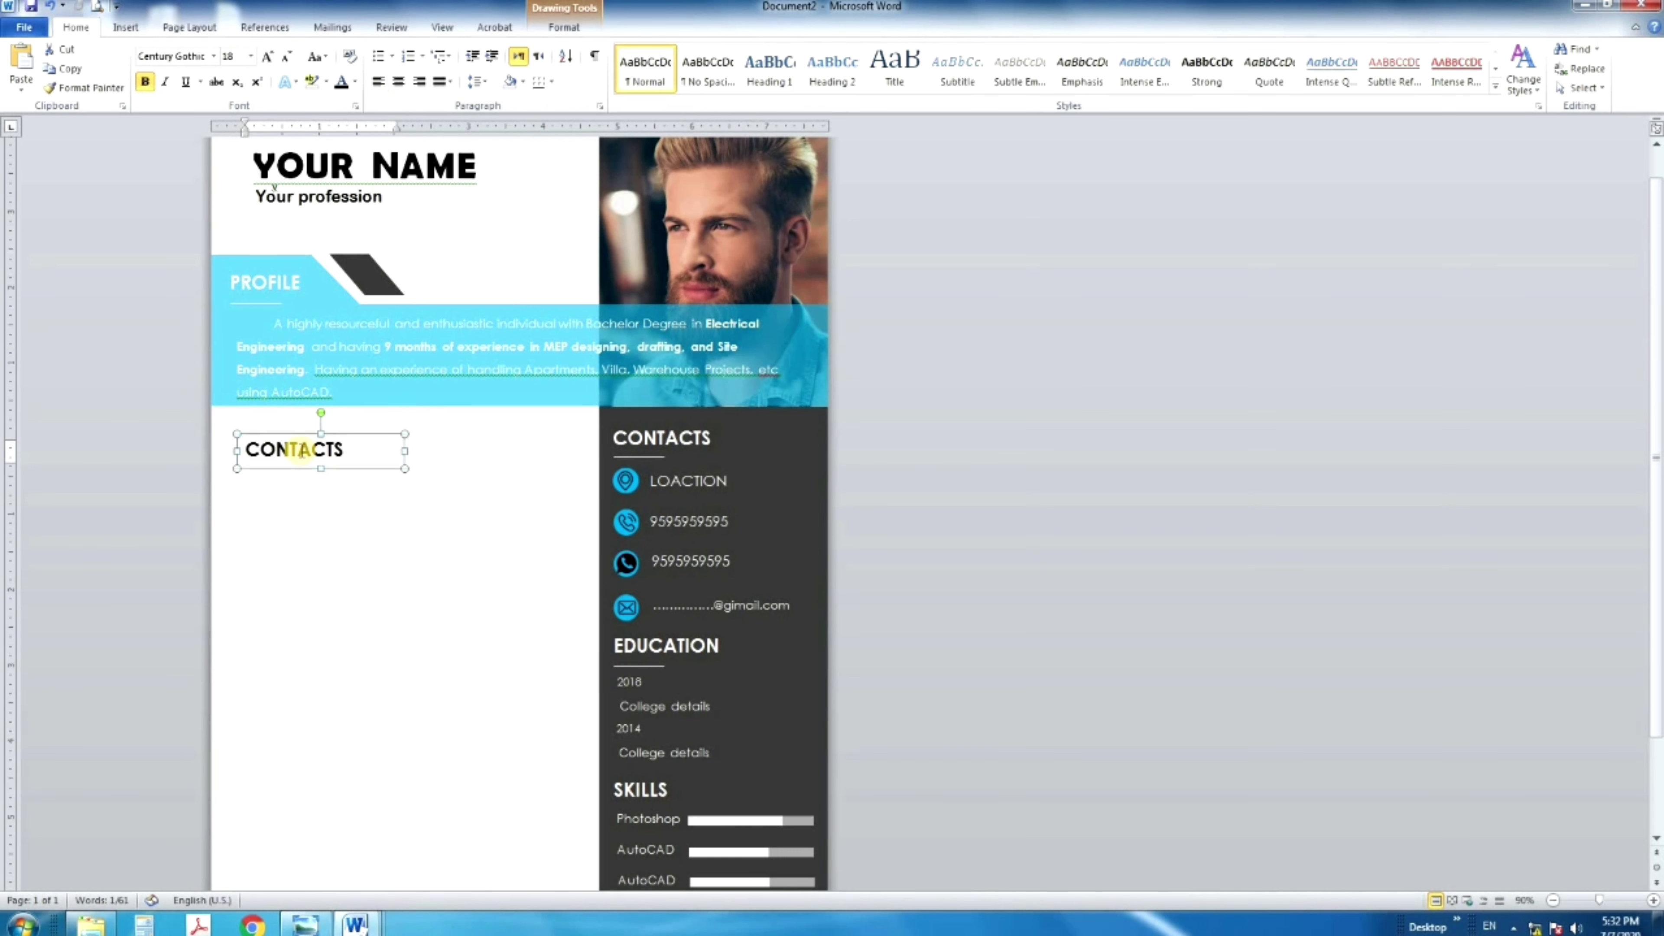
Step: Replace the copied heading's text with WORK EXPERIENCE
click(300, 451)
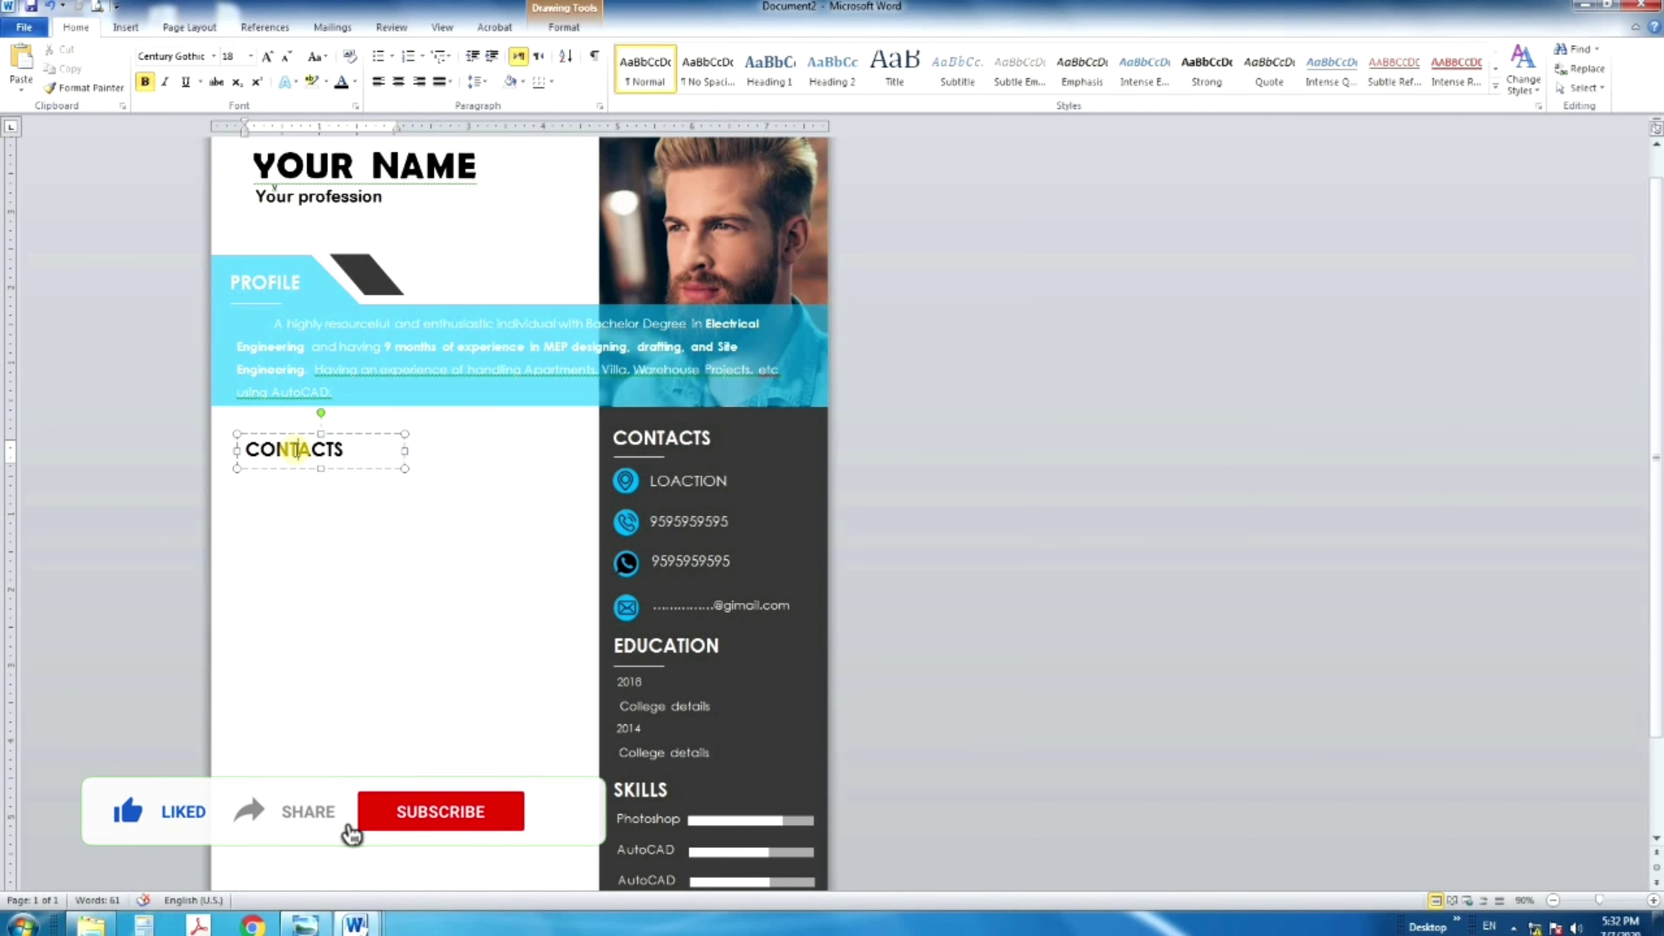
drag(349, 450, 208, 449)
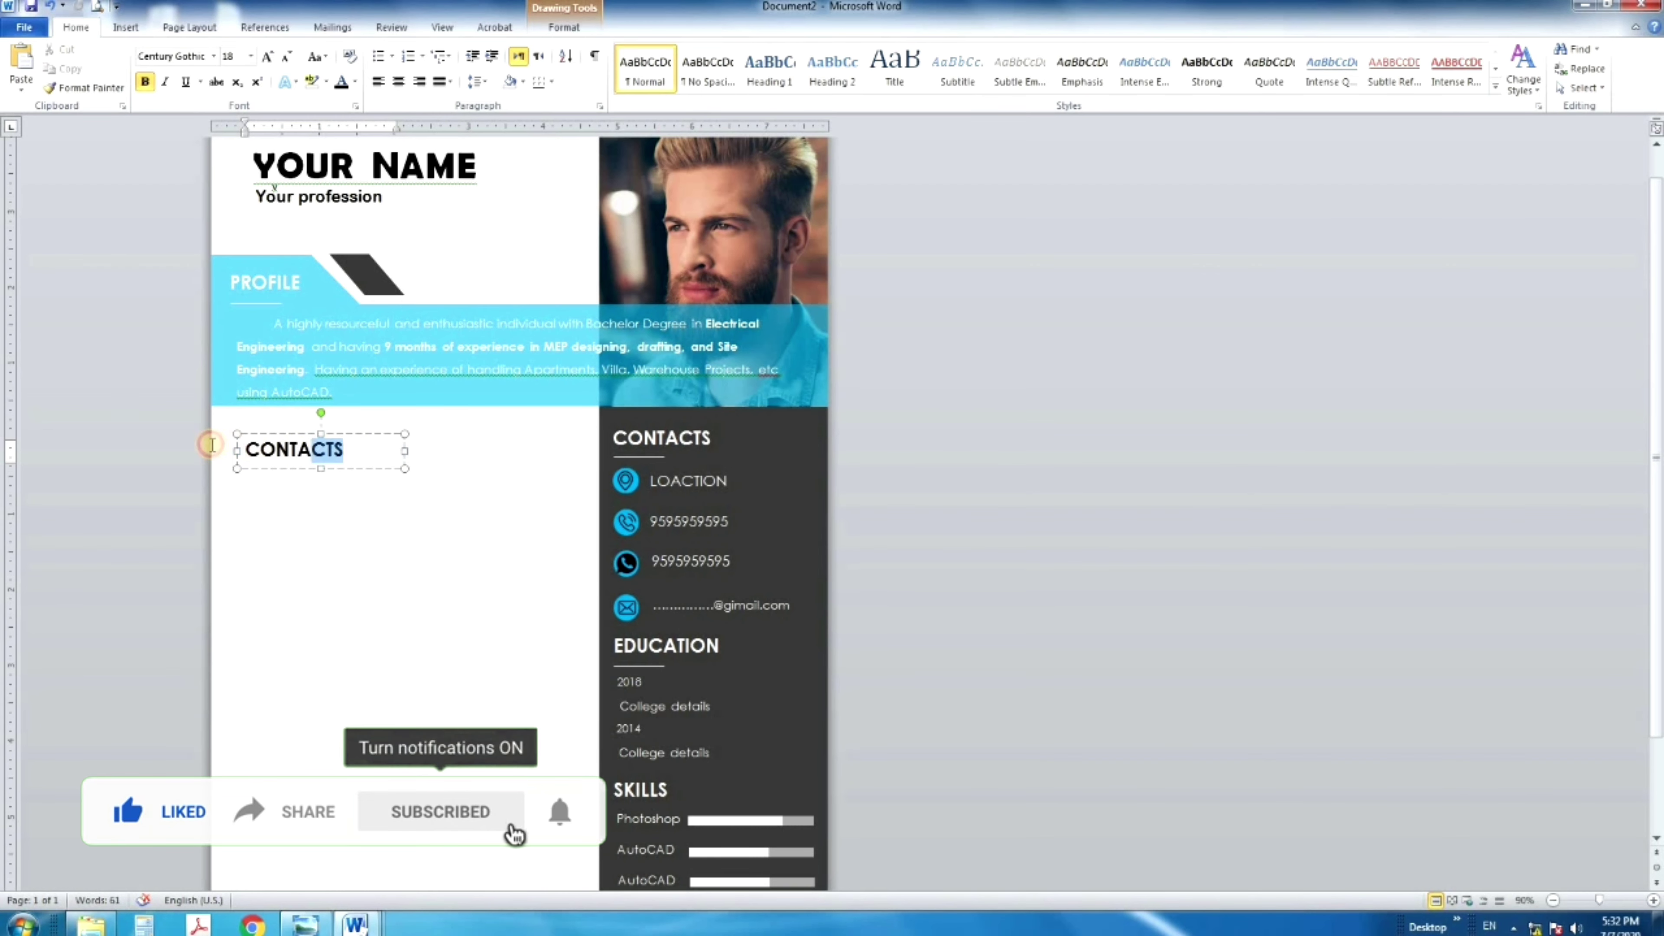
text(W)
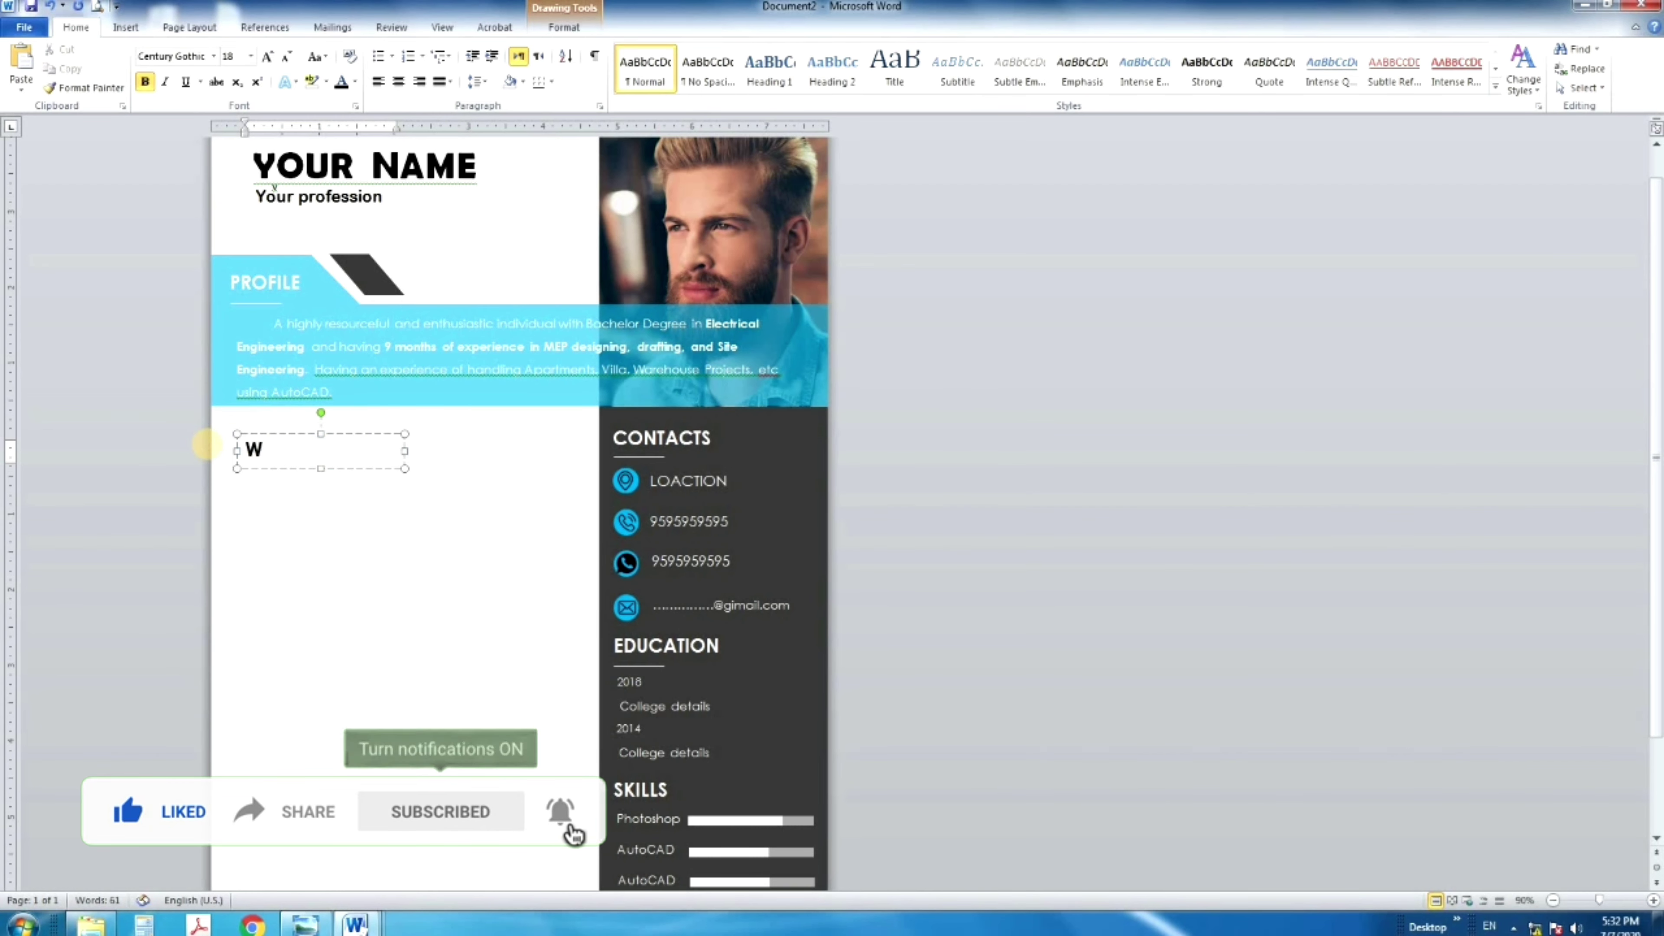
text(ORK EXPERI)
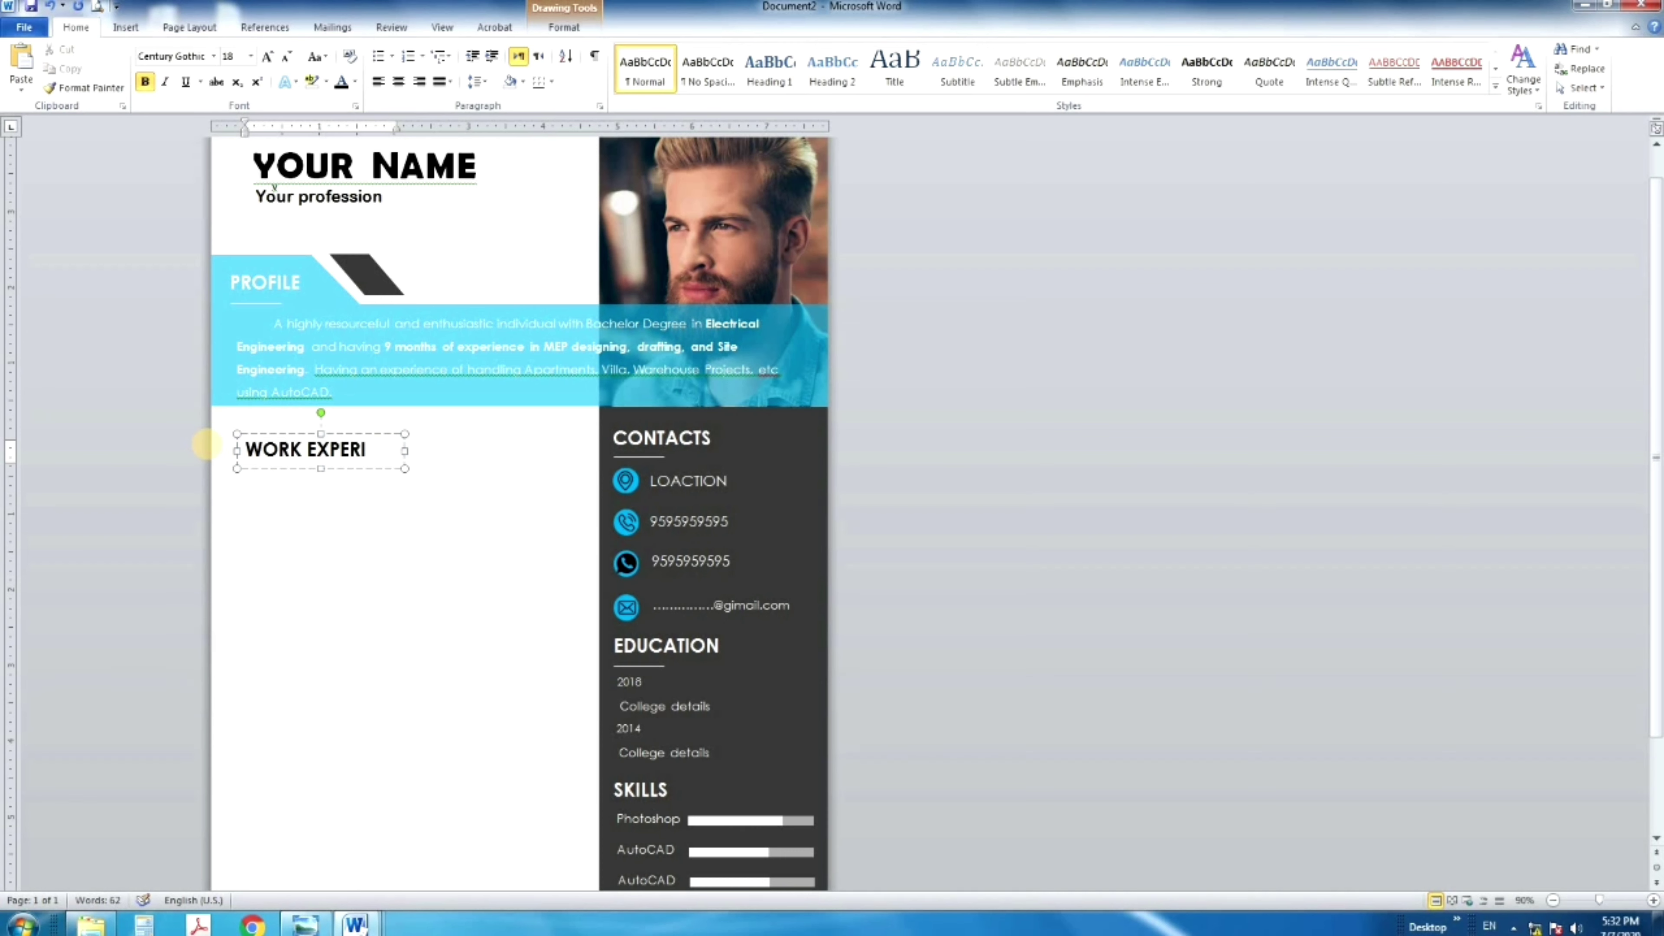
key(BackSpace)
key(BackSpace)
key(BackSpace)
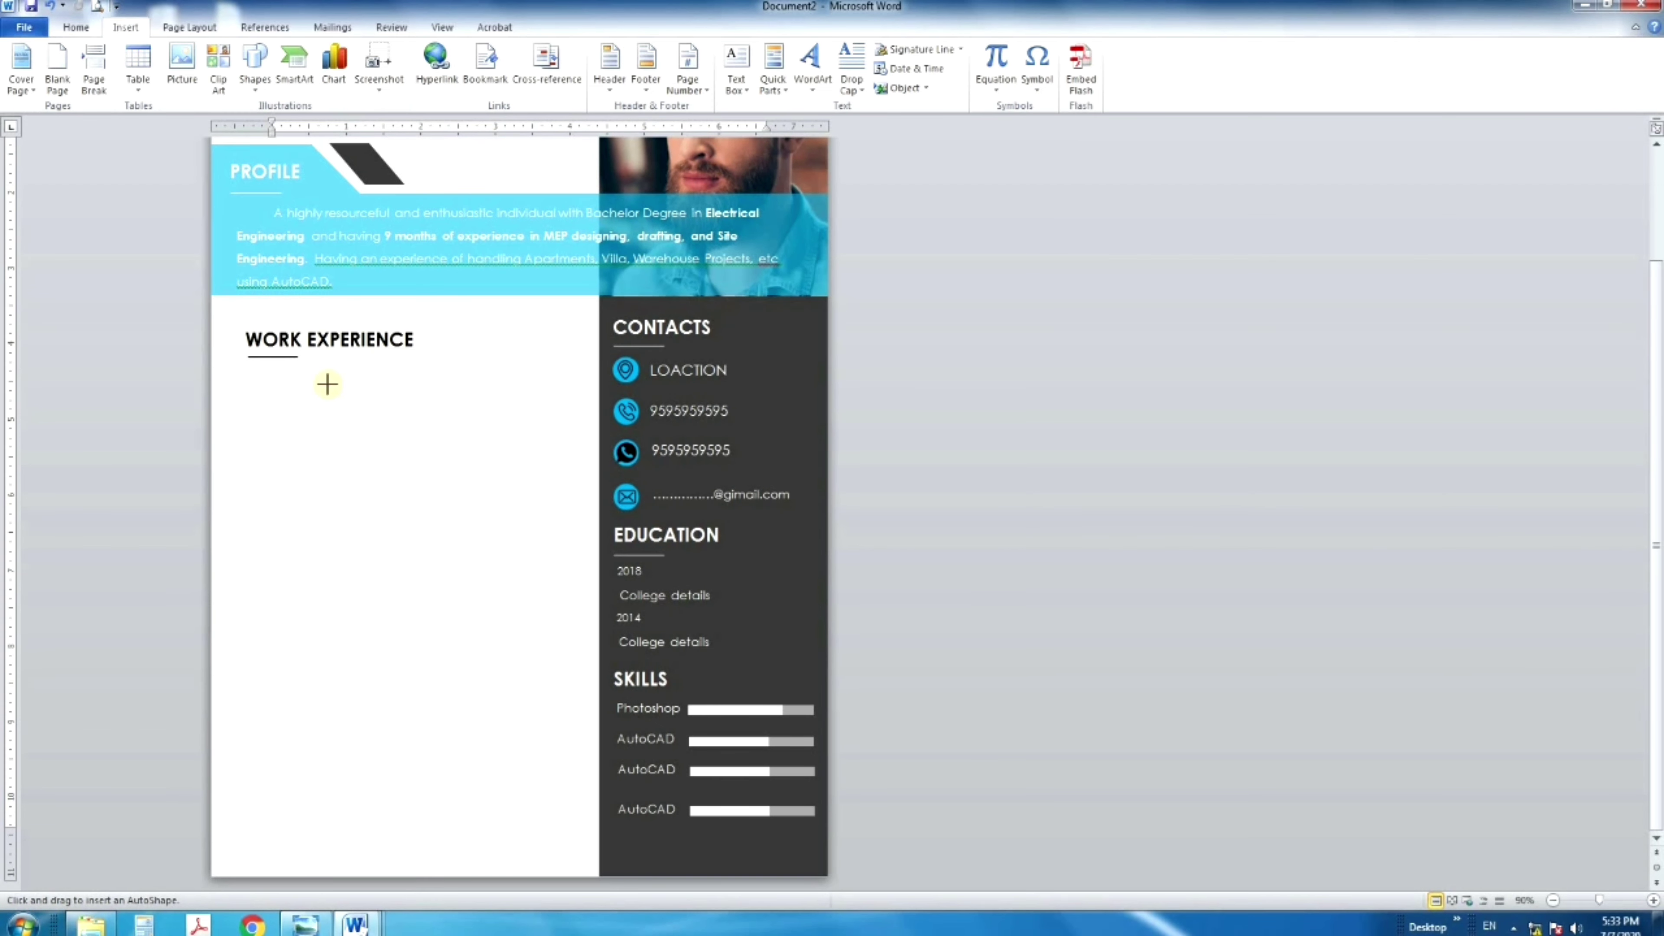
Step: Draw a vertical line down the left column with a light-blue, thicker outline
mouse_move(302, 377)
mouse_down()
mouse_move(342, 683)
mouse_move(319, 829)
mouse_up()
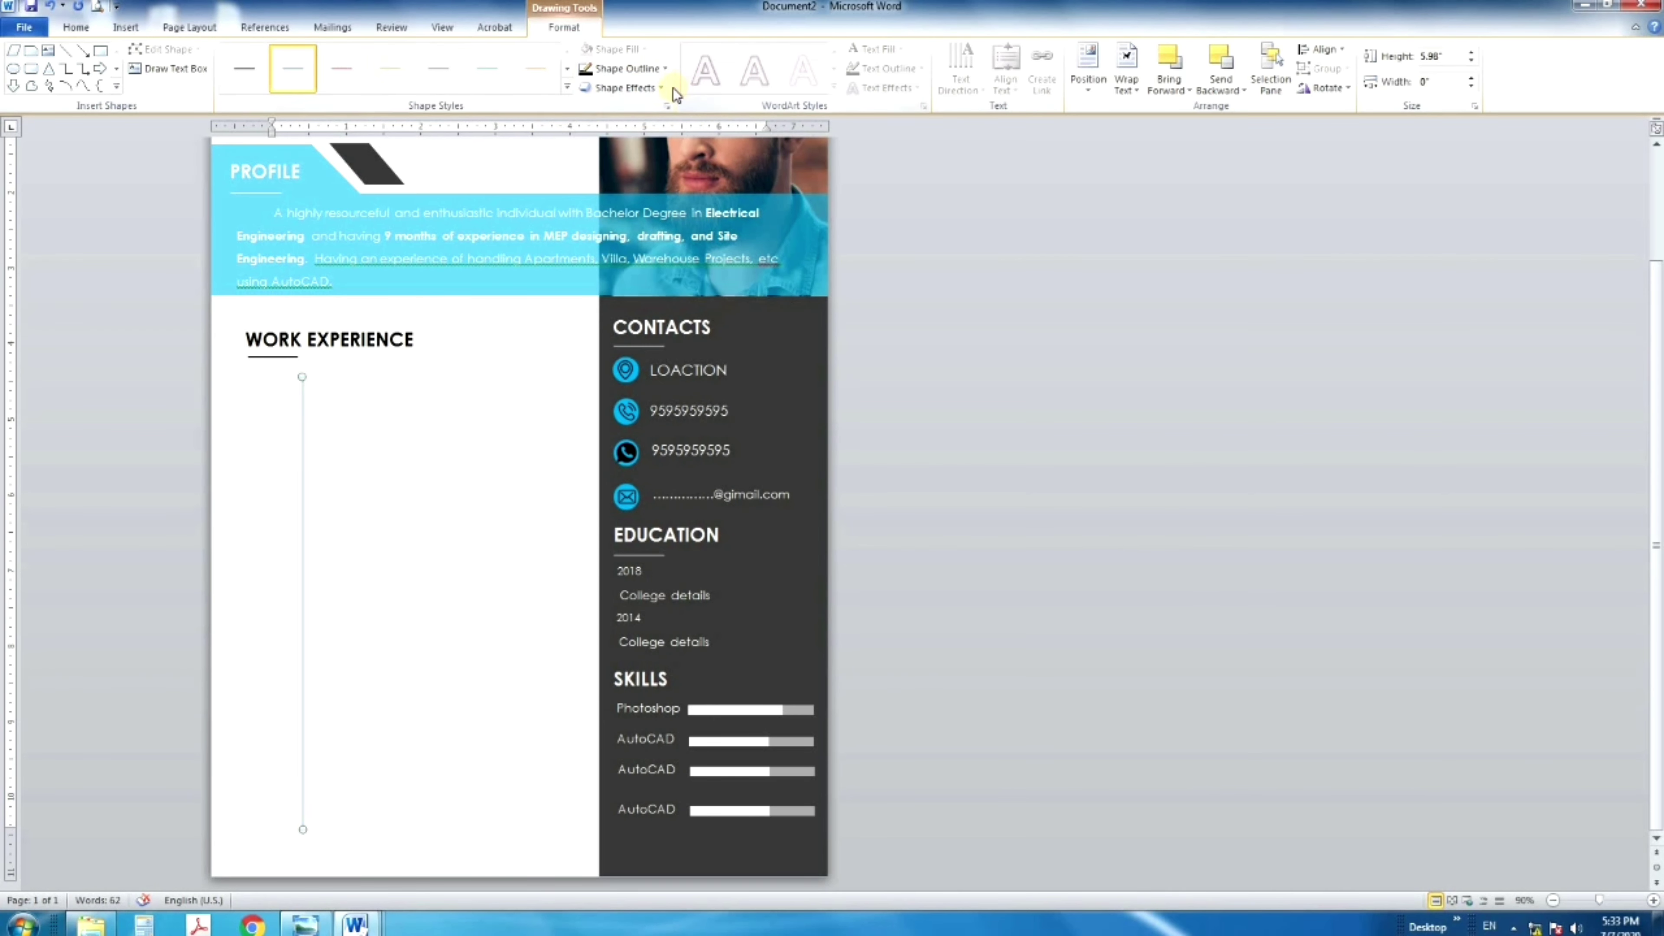
click(664, 68)
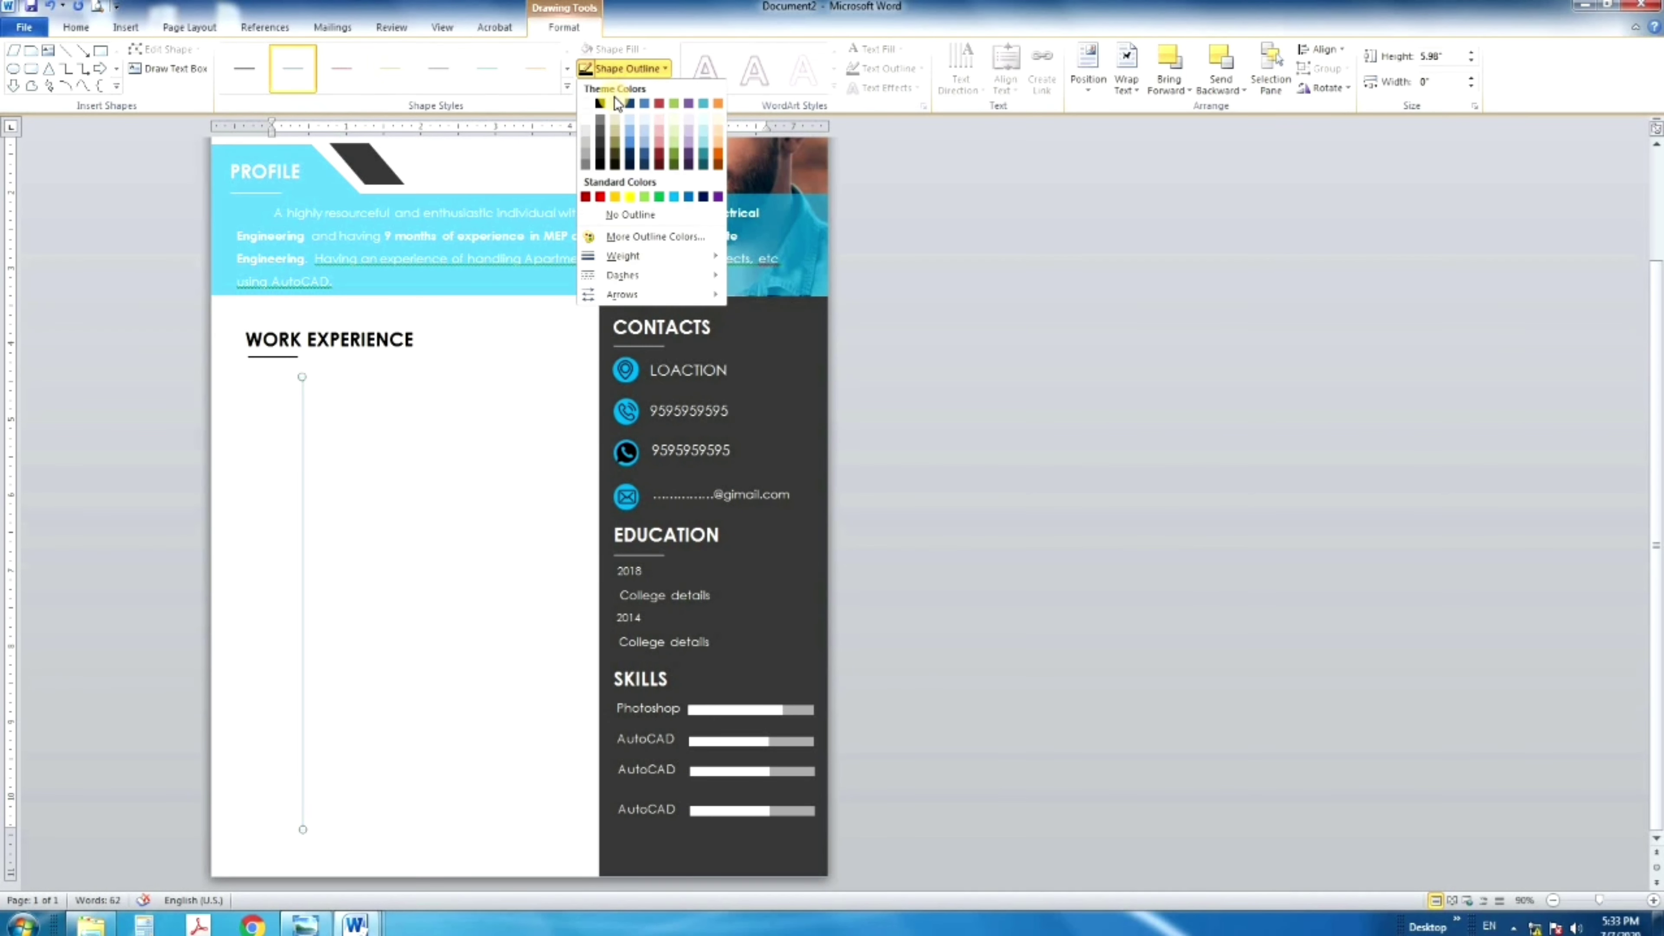
click(674, 197)
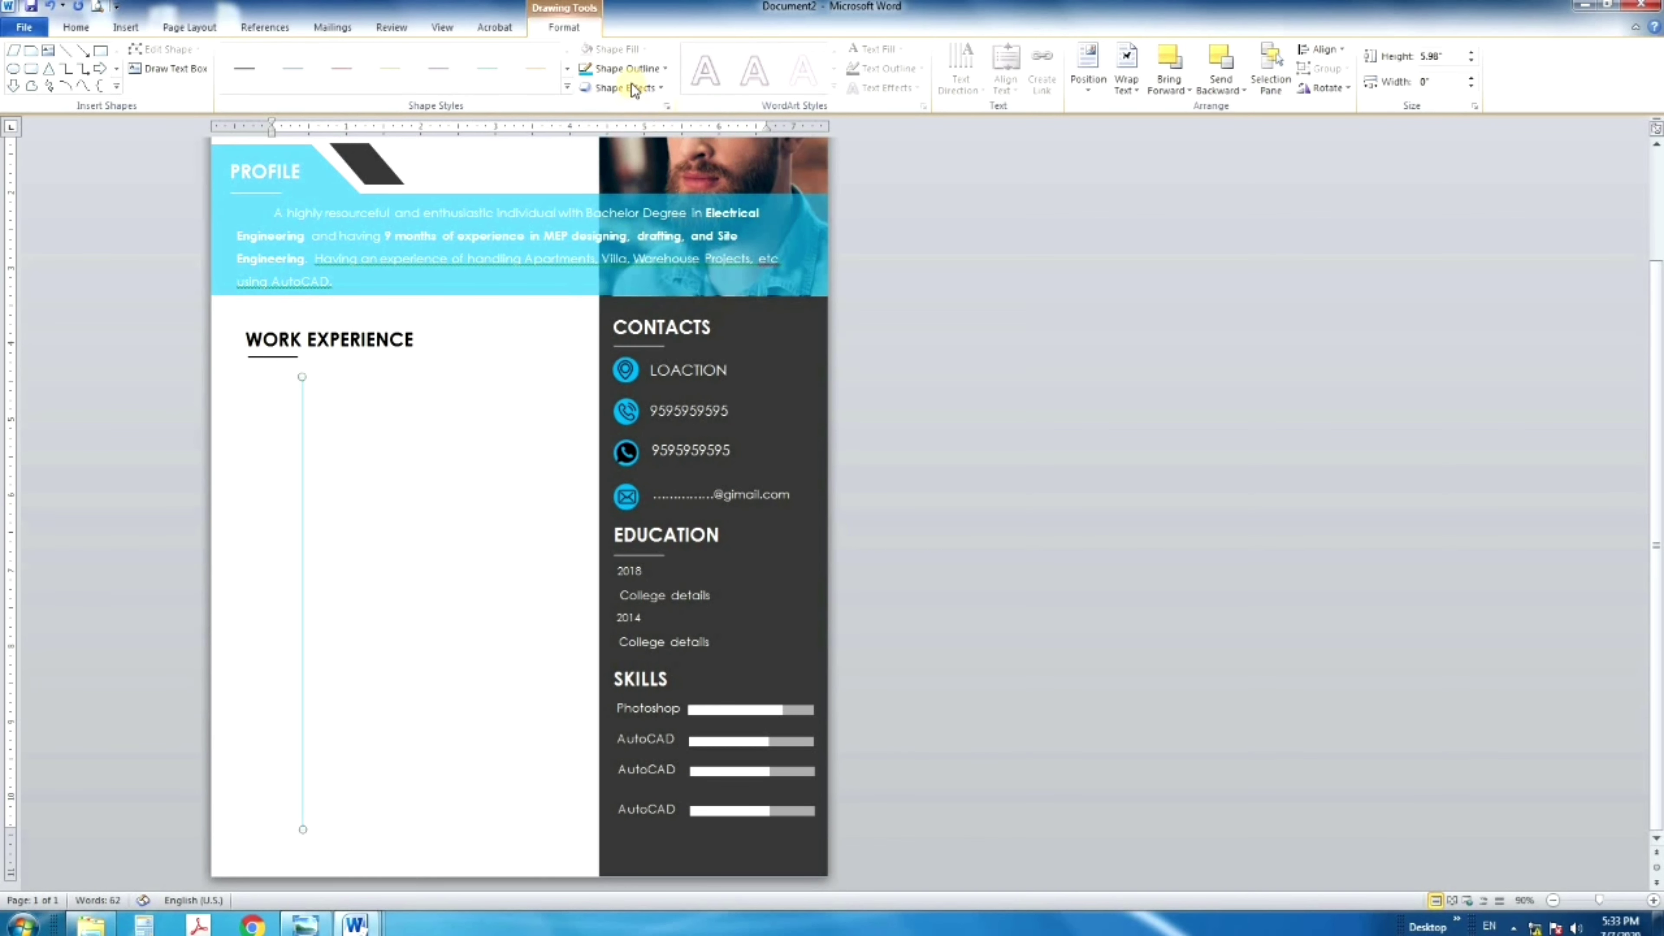
click(629, 68)
mouse_move(624, 256)
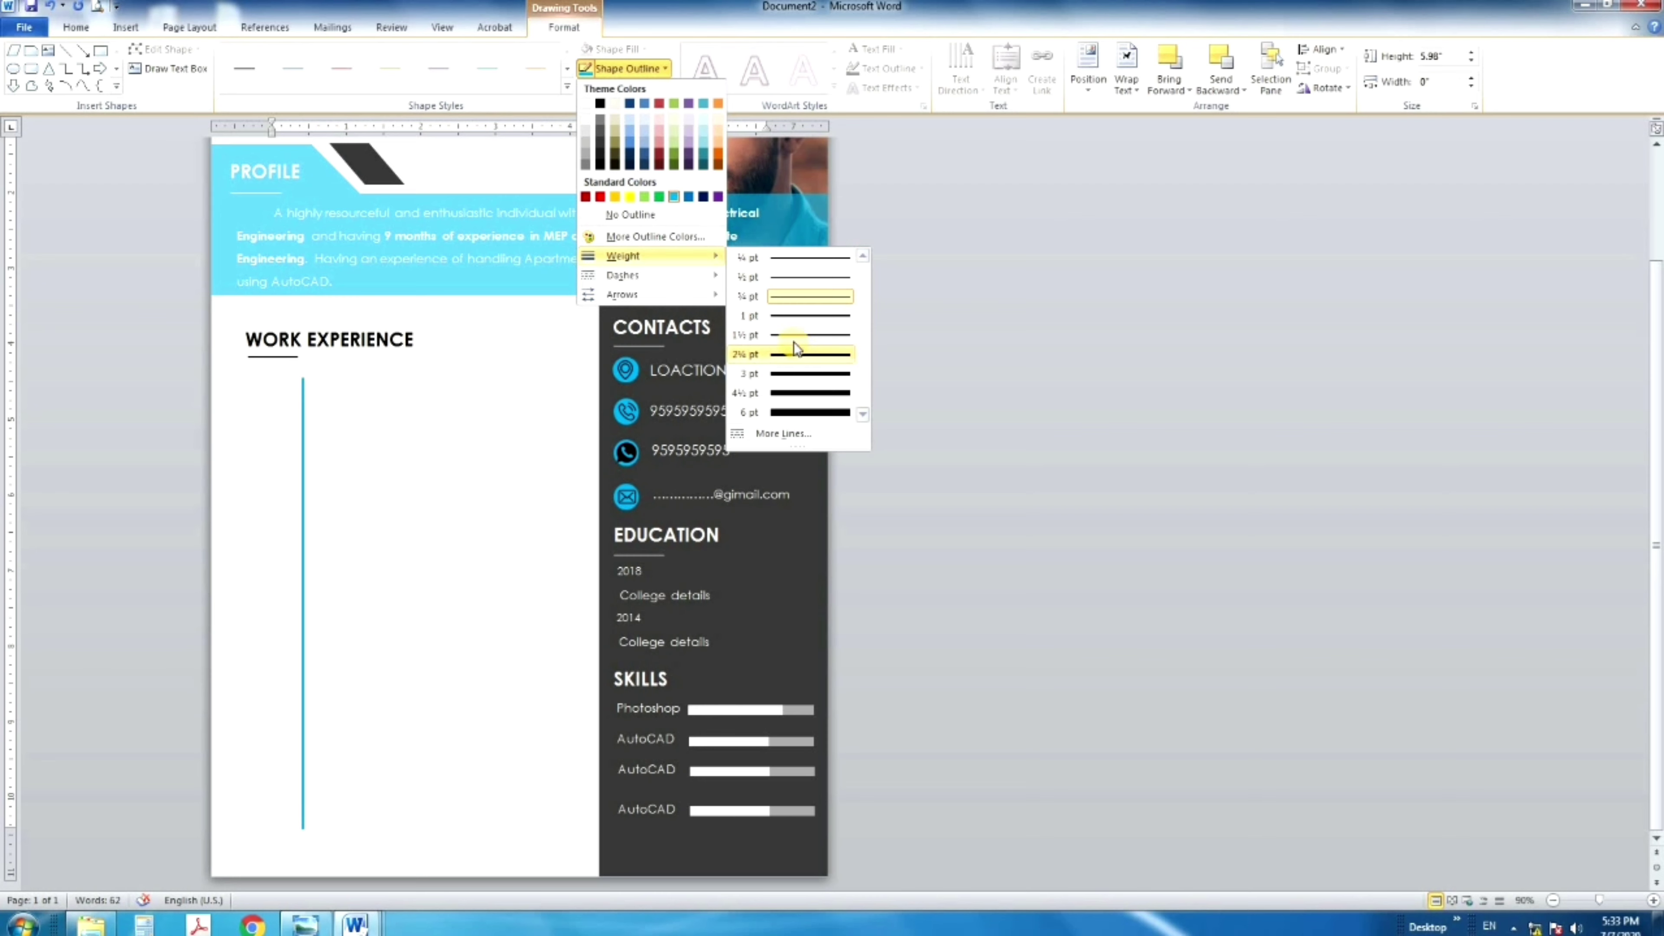
click(793, 336)
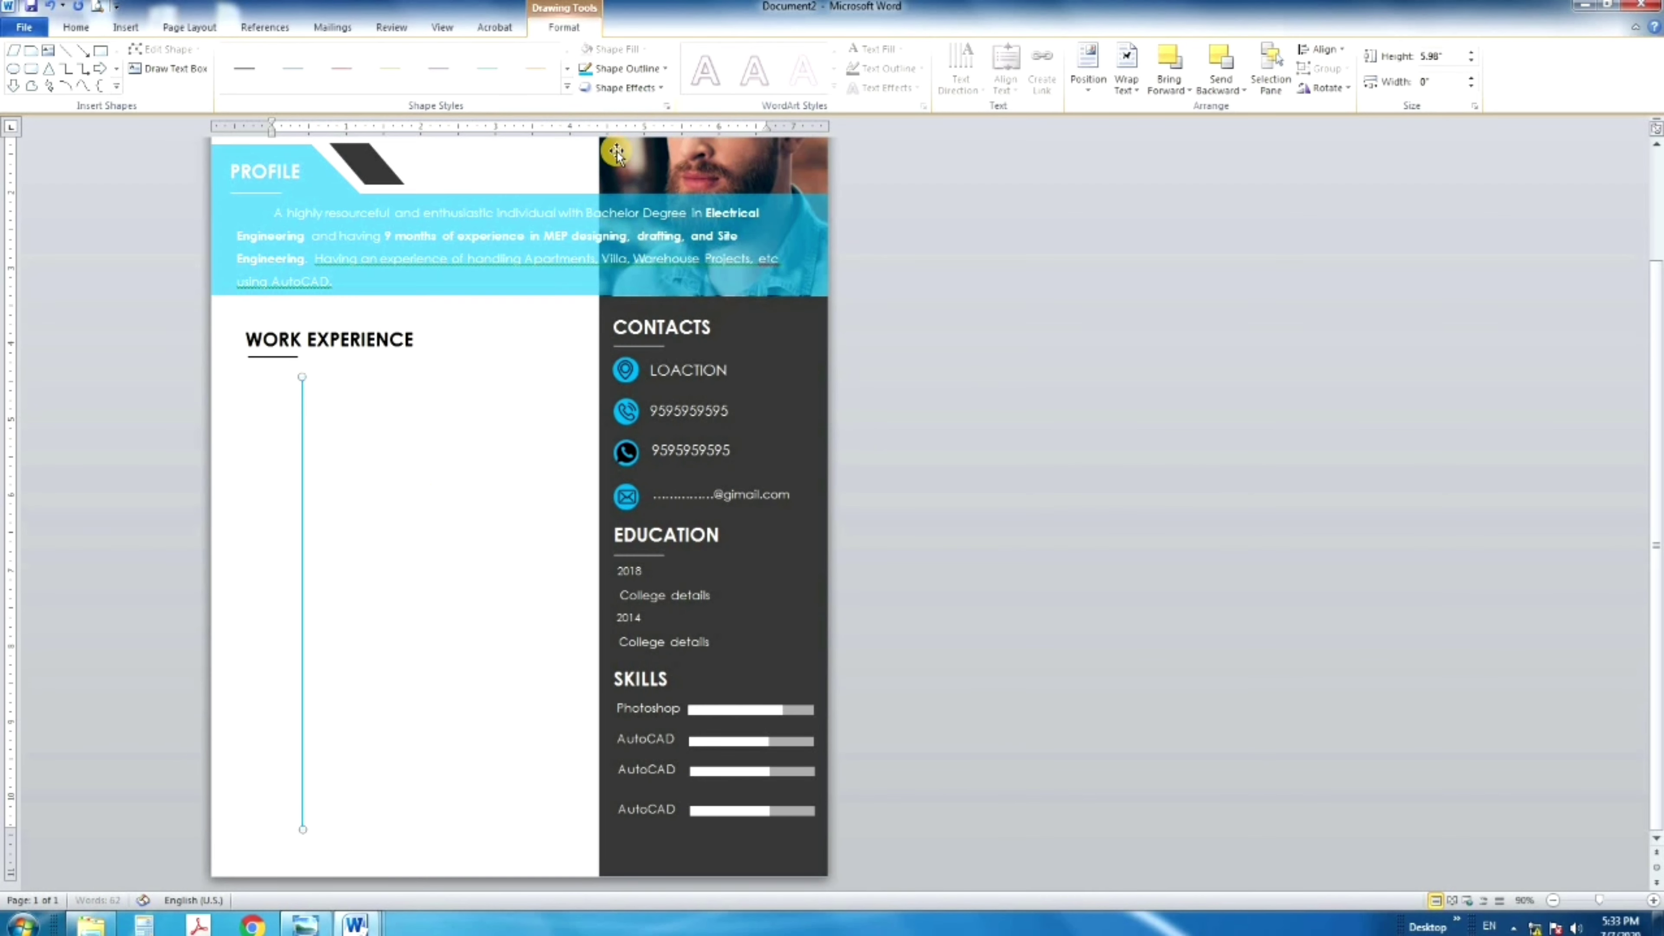
click(457, 602)
scroll(457, 602, up, 1)
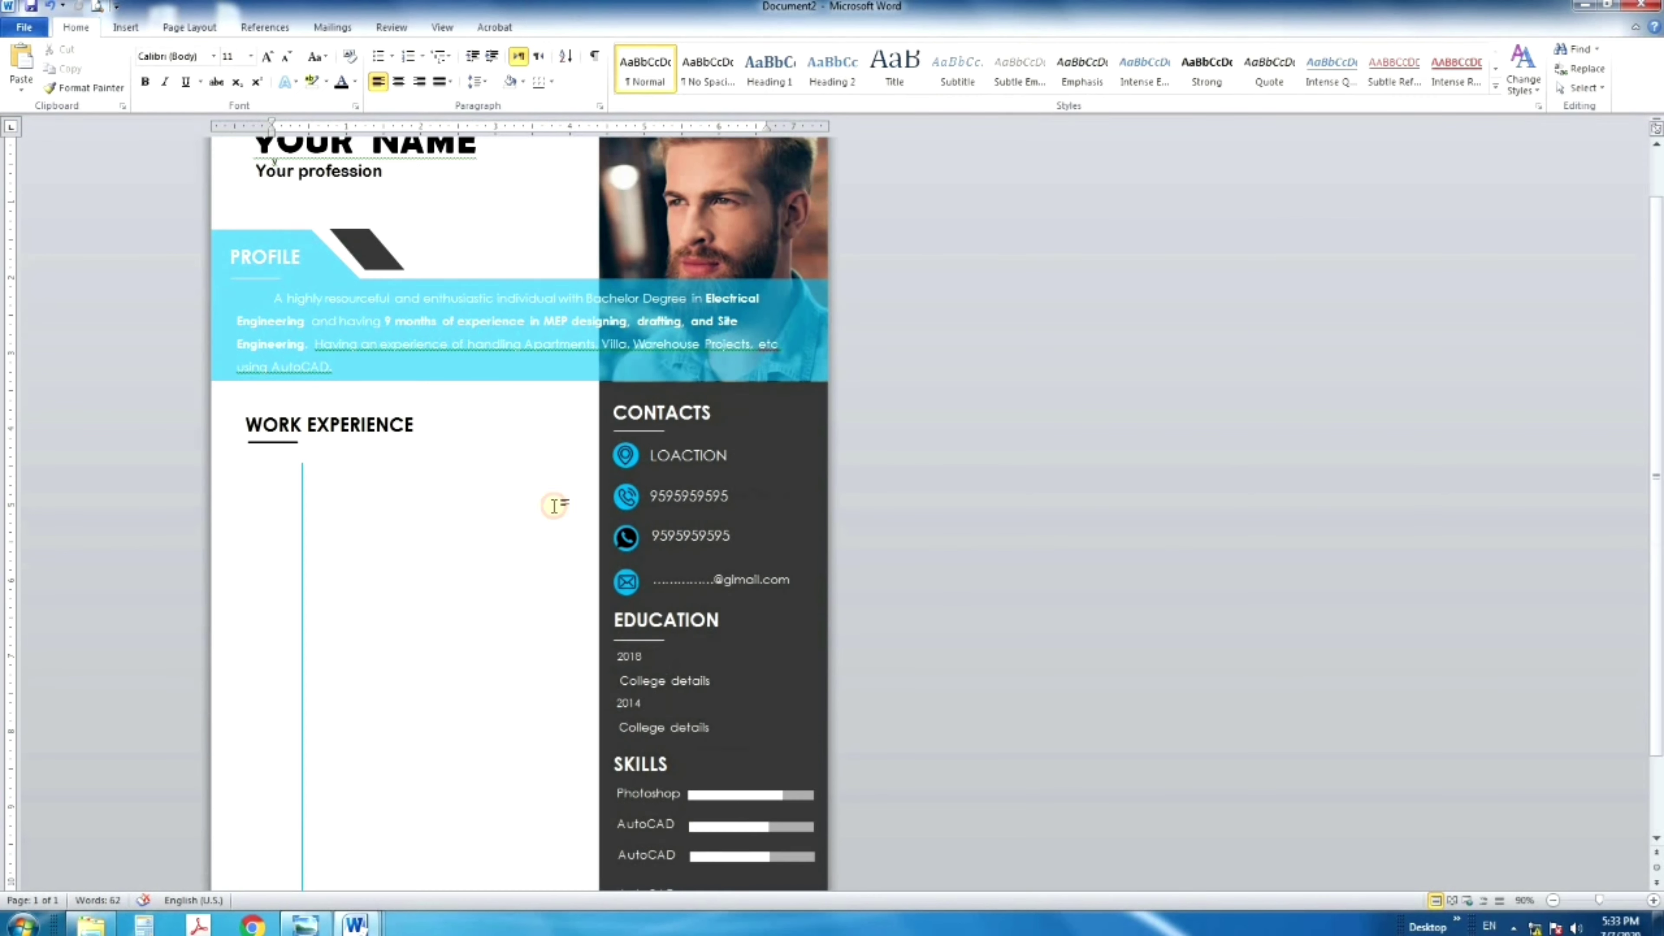
scroll(416, 464, down, 1)
Step: Draw a small oval beside the timeline and give it a black 6 pt outline
click(125, 27)
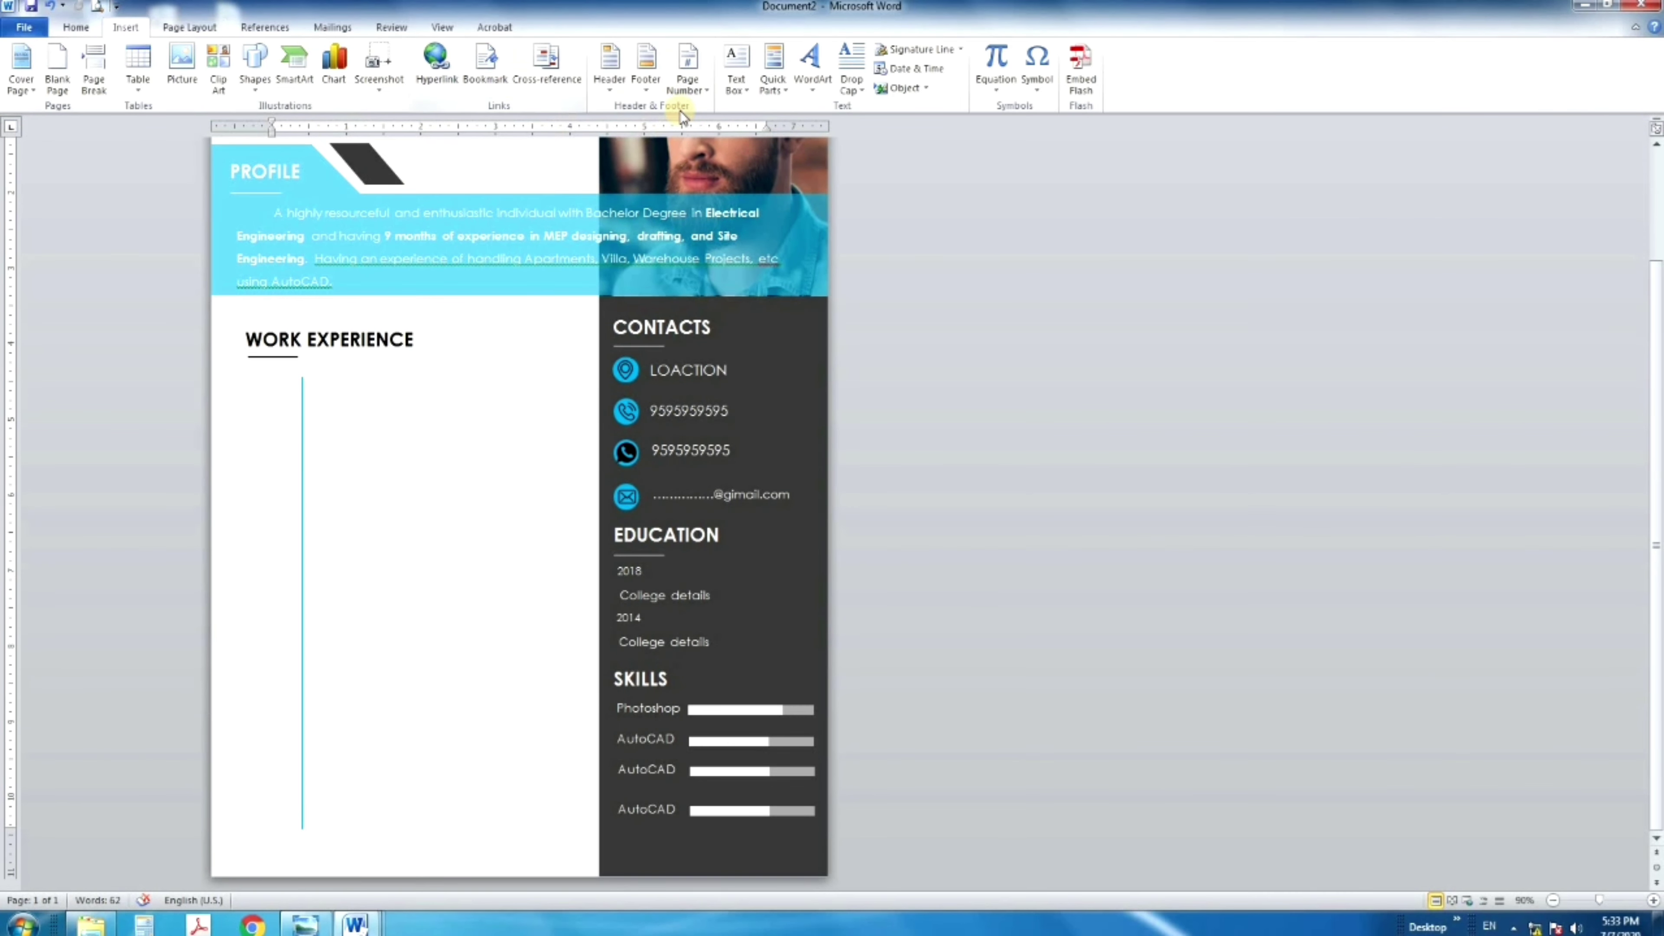
click(255, 64)
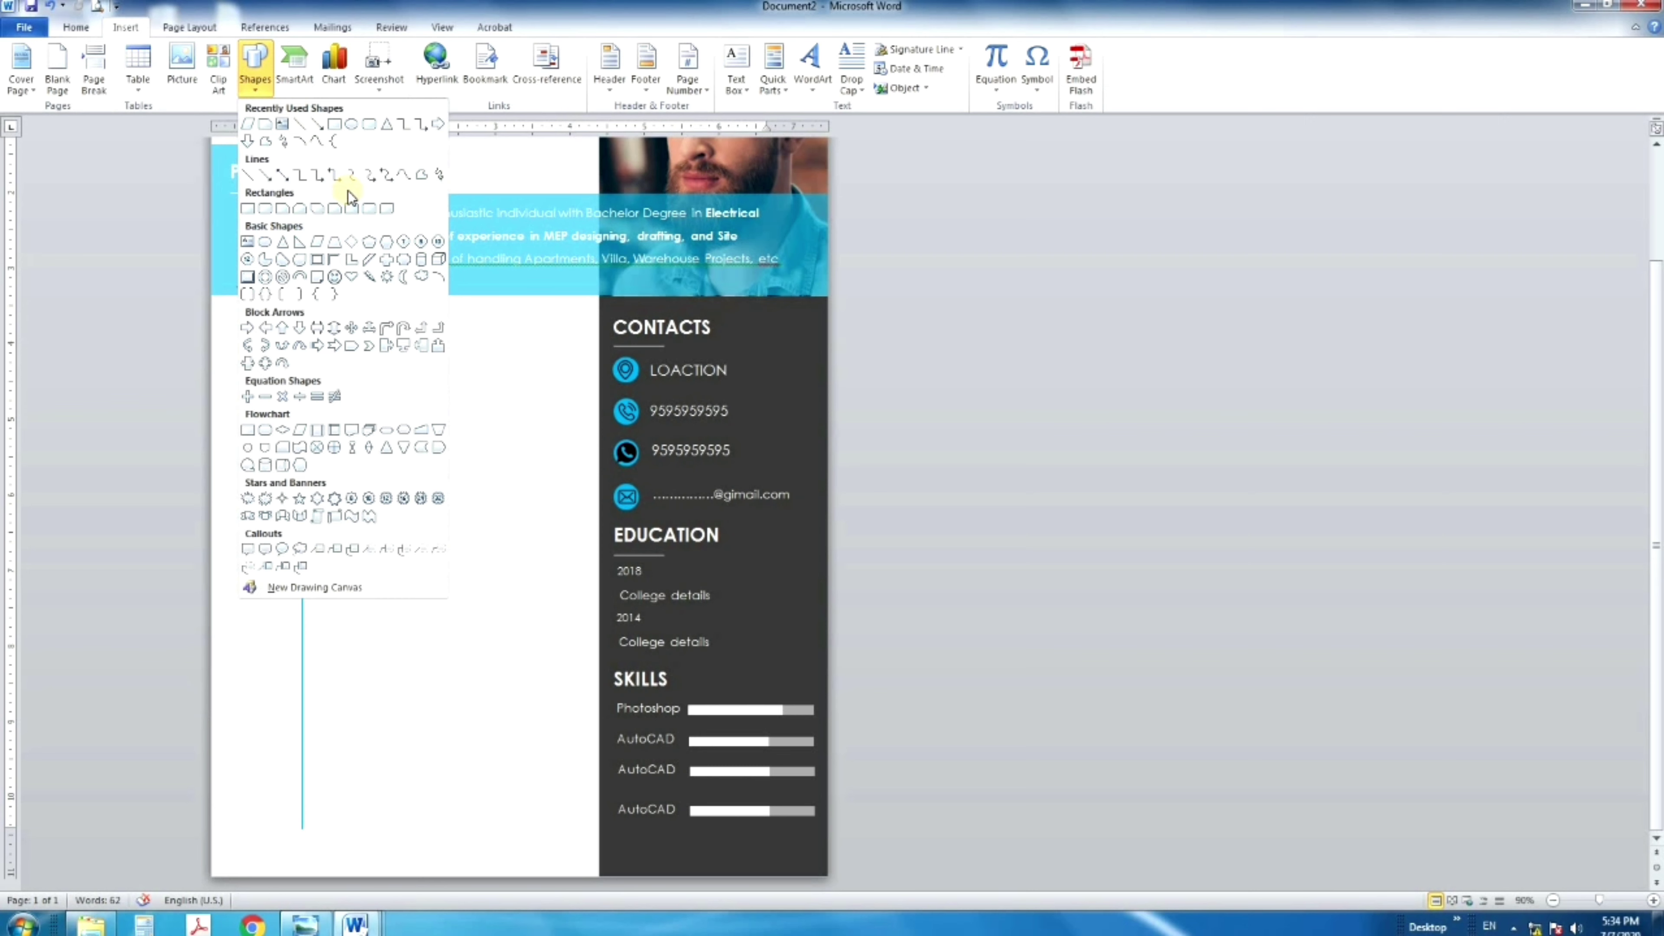
click(352, 124)
drag(371, 424, 398, 450)
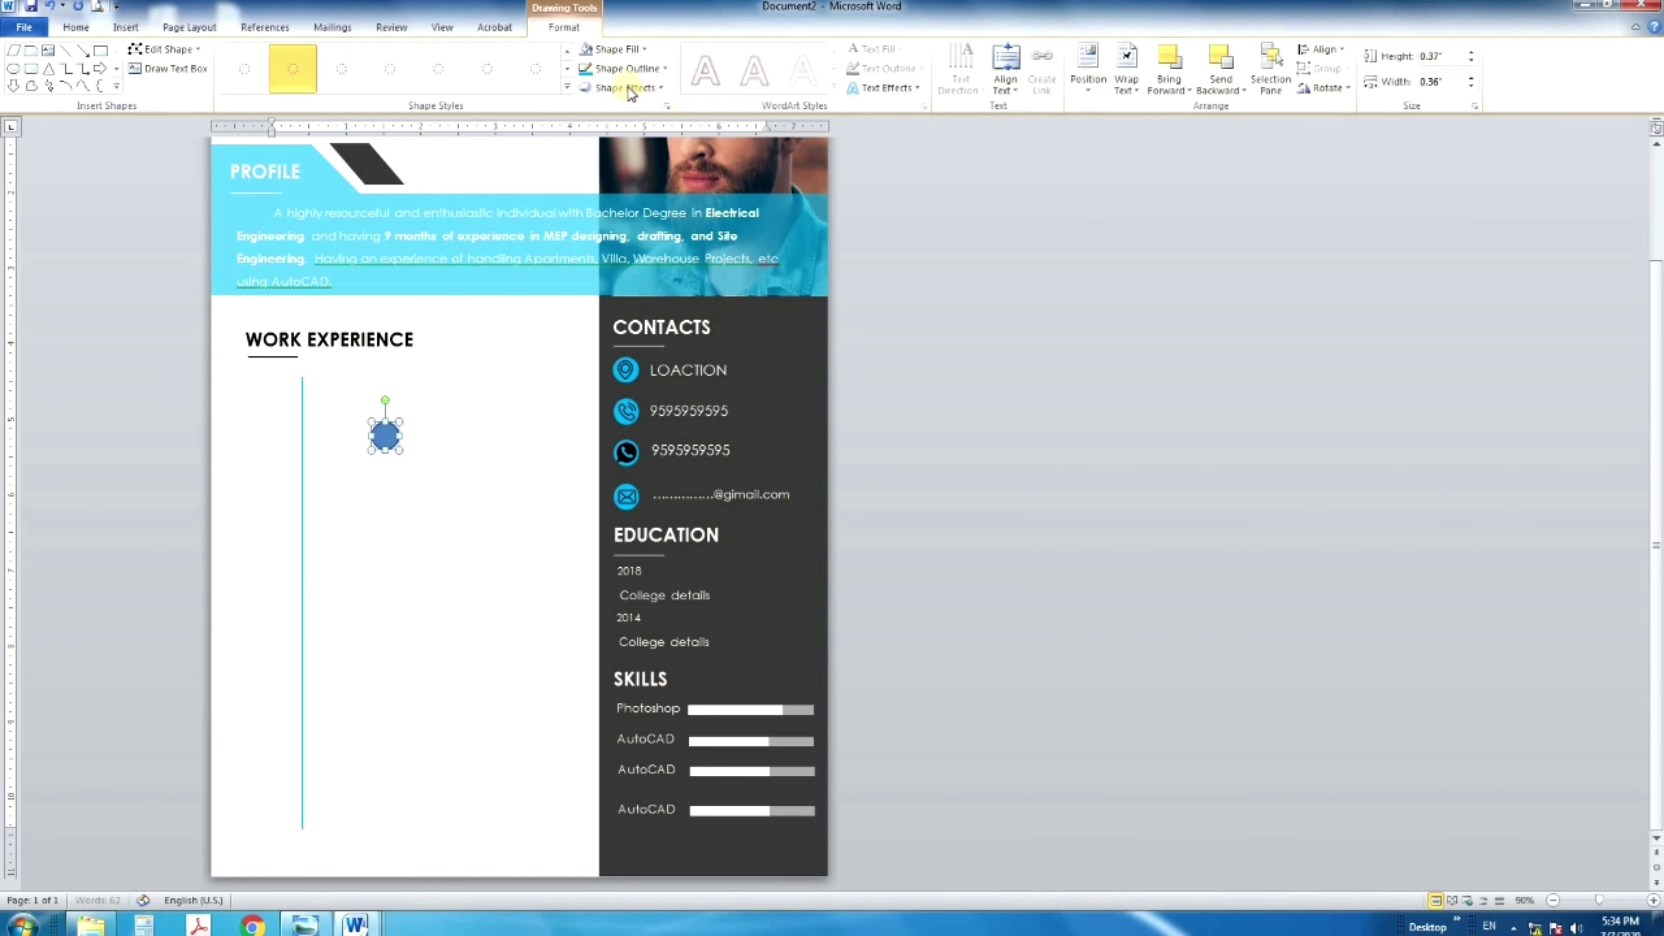
click(663, 68)
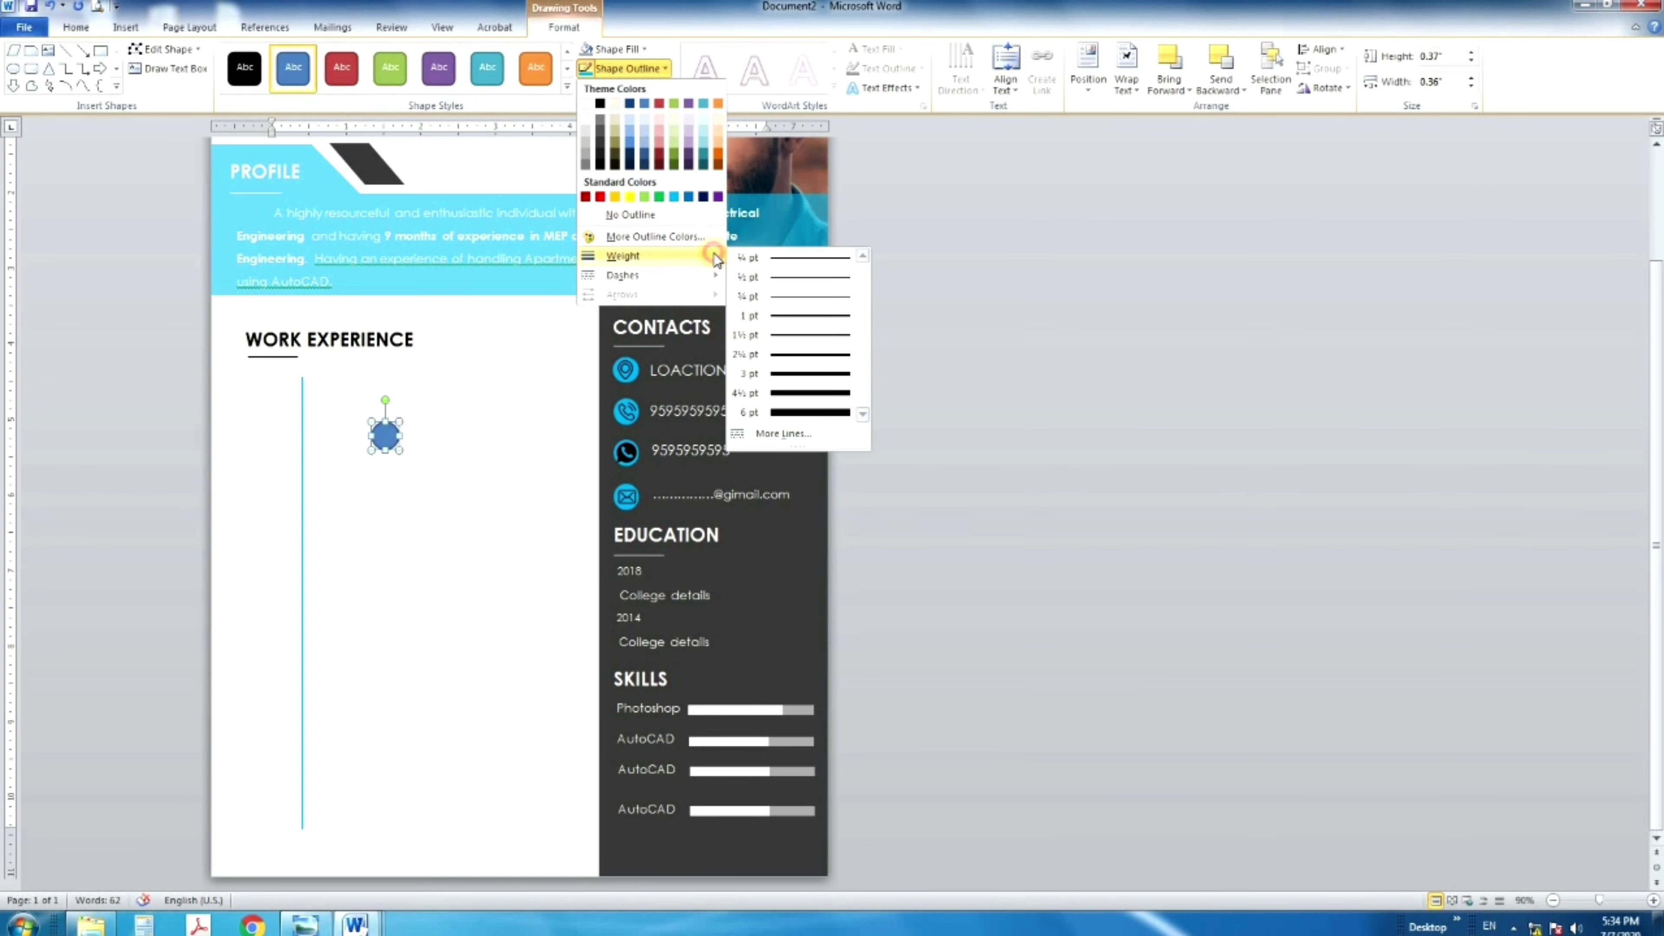
mouse_move(624, 255)
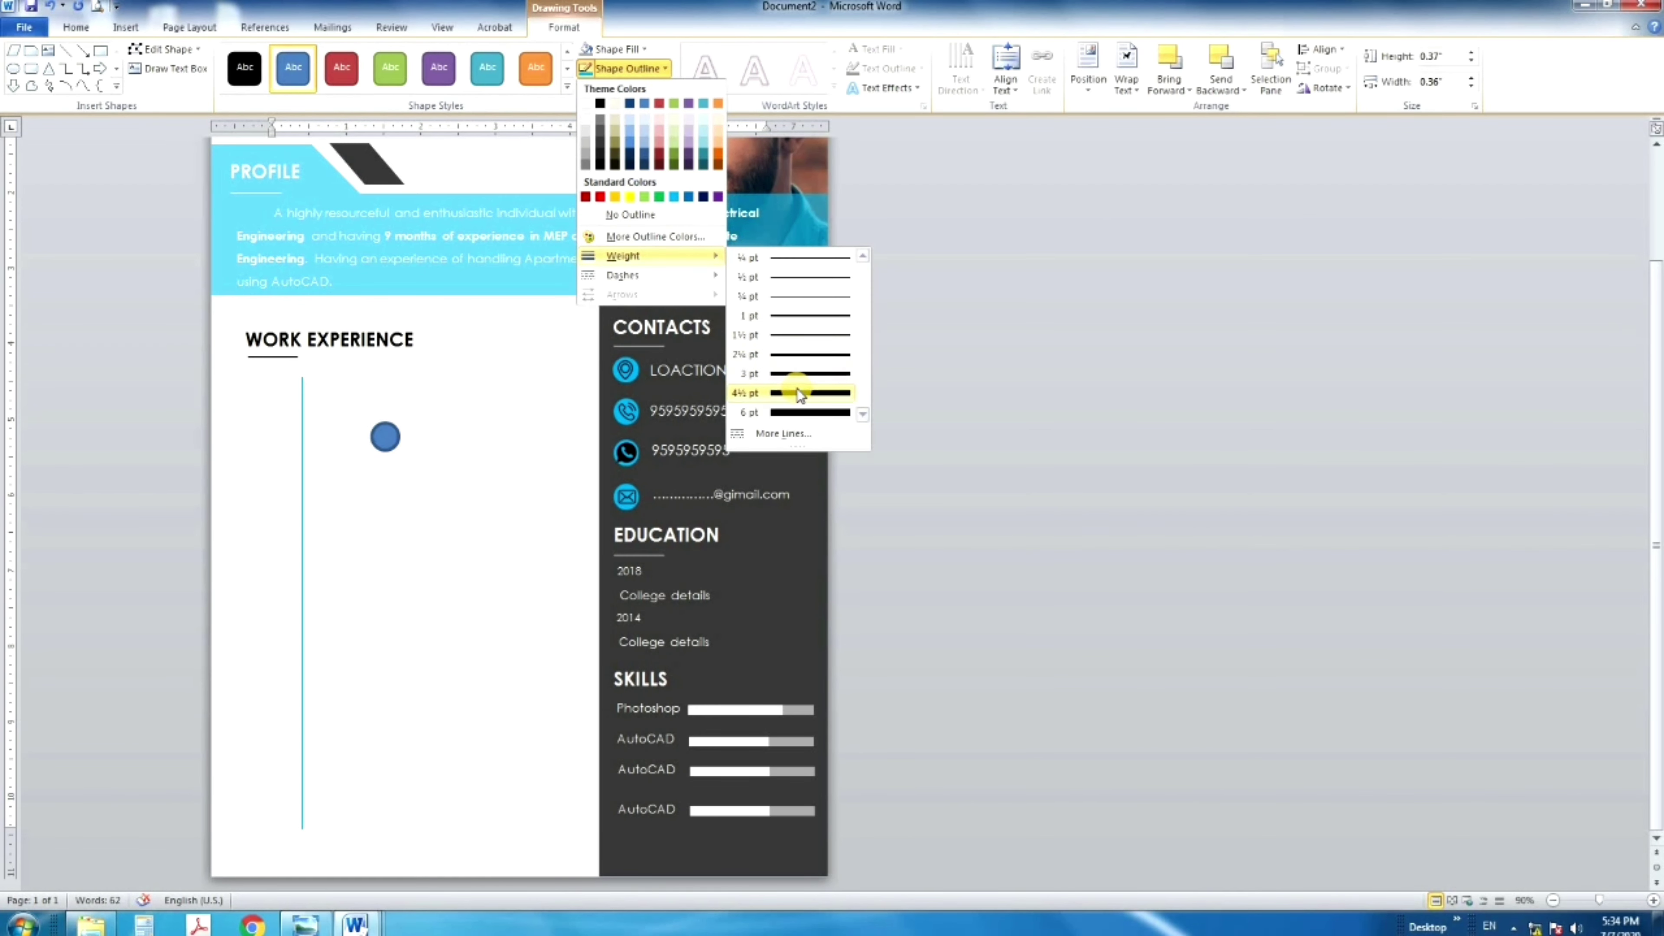
click(799, 412)
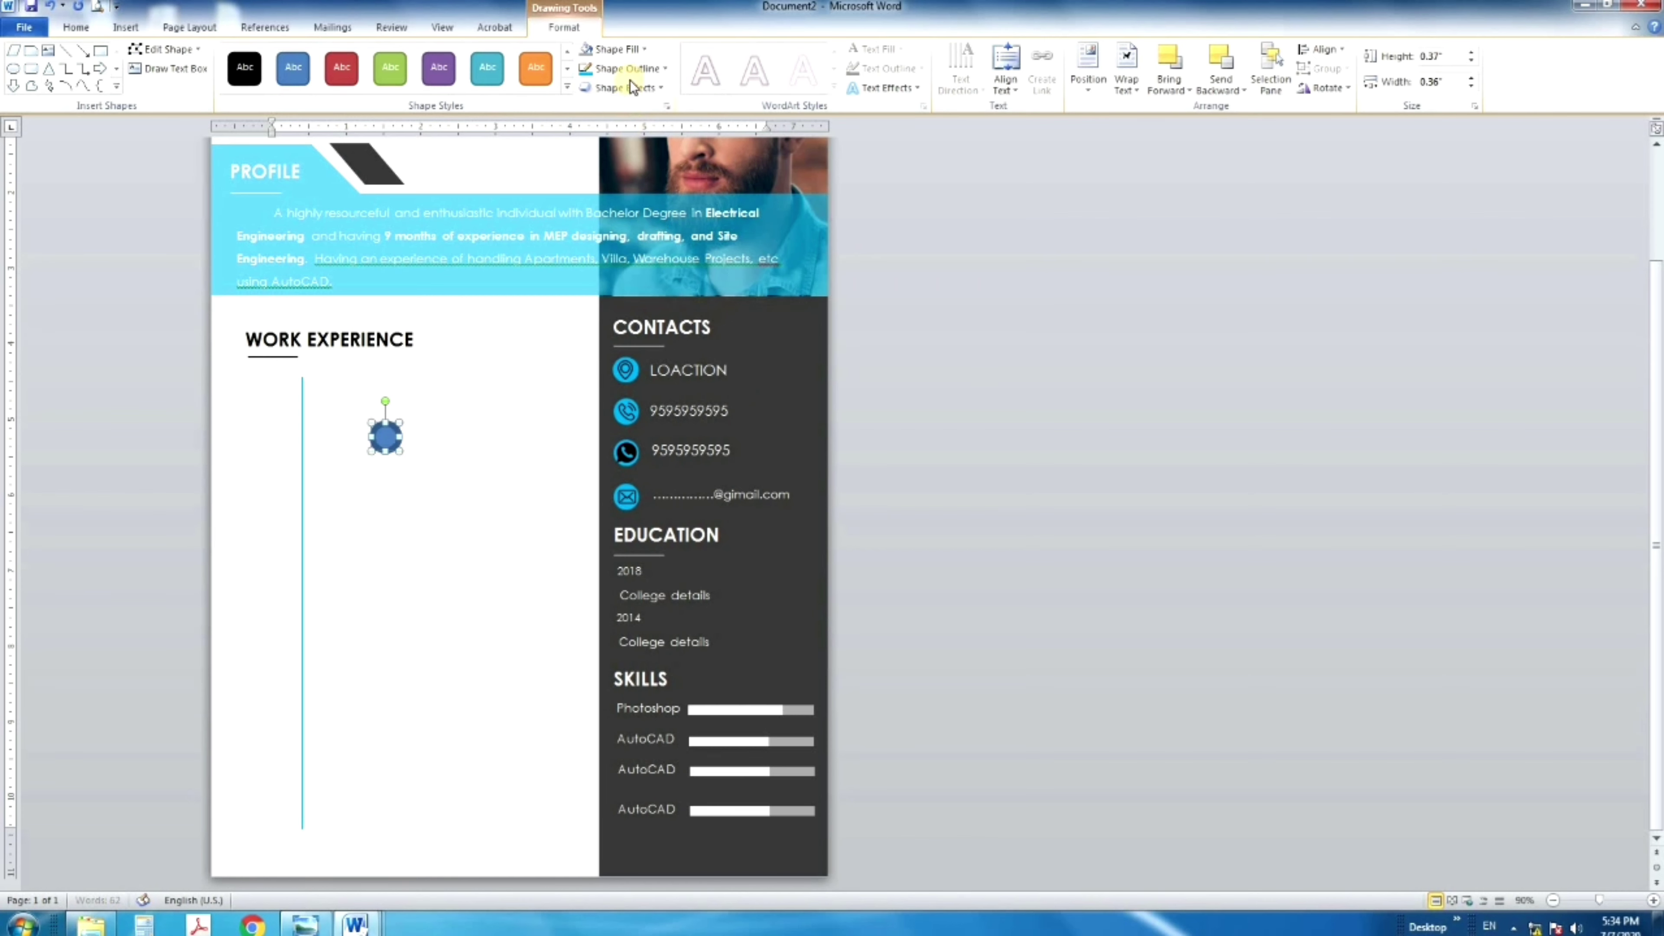
click(623, 68)
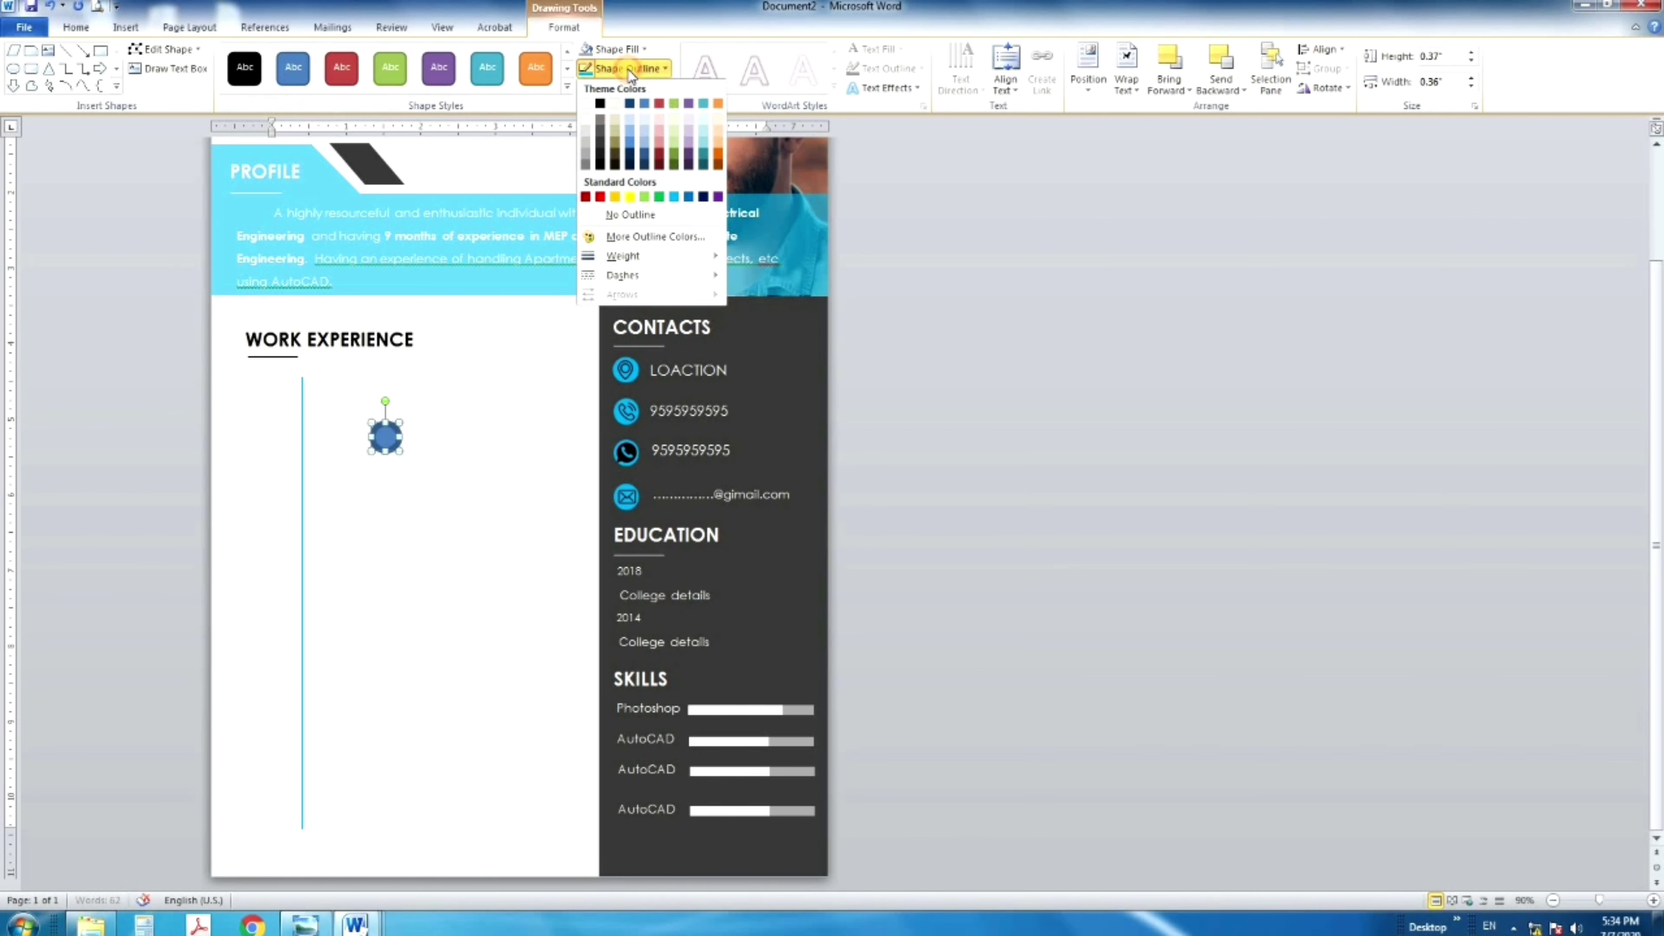
click(599, 103)
click(613, 49)
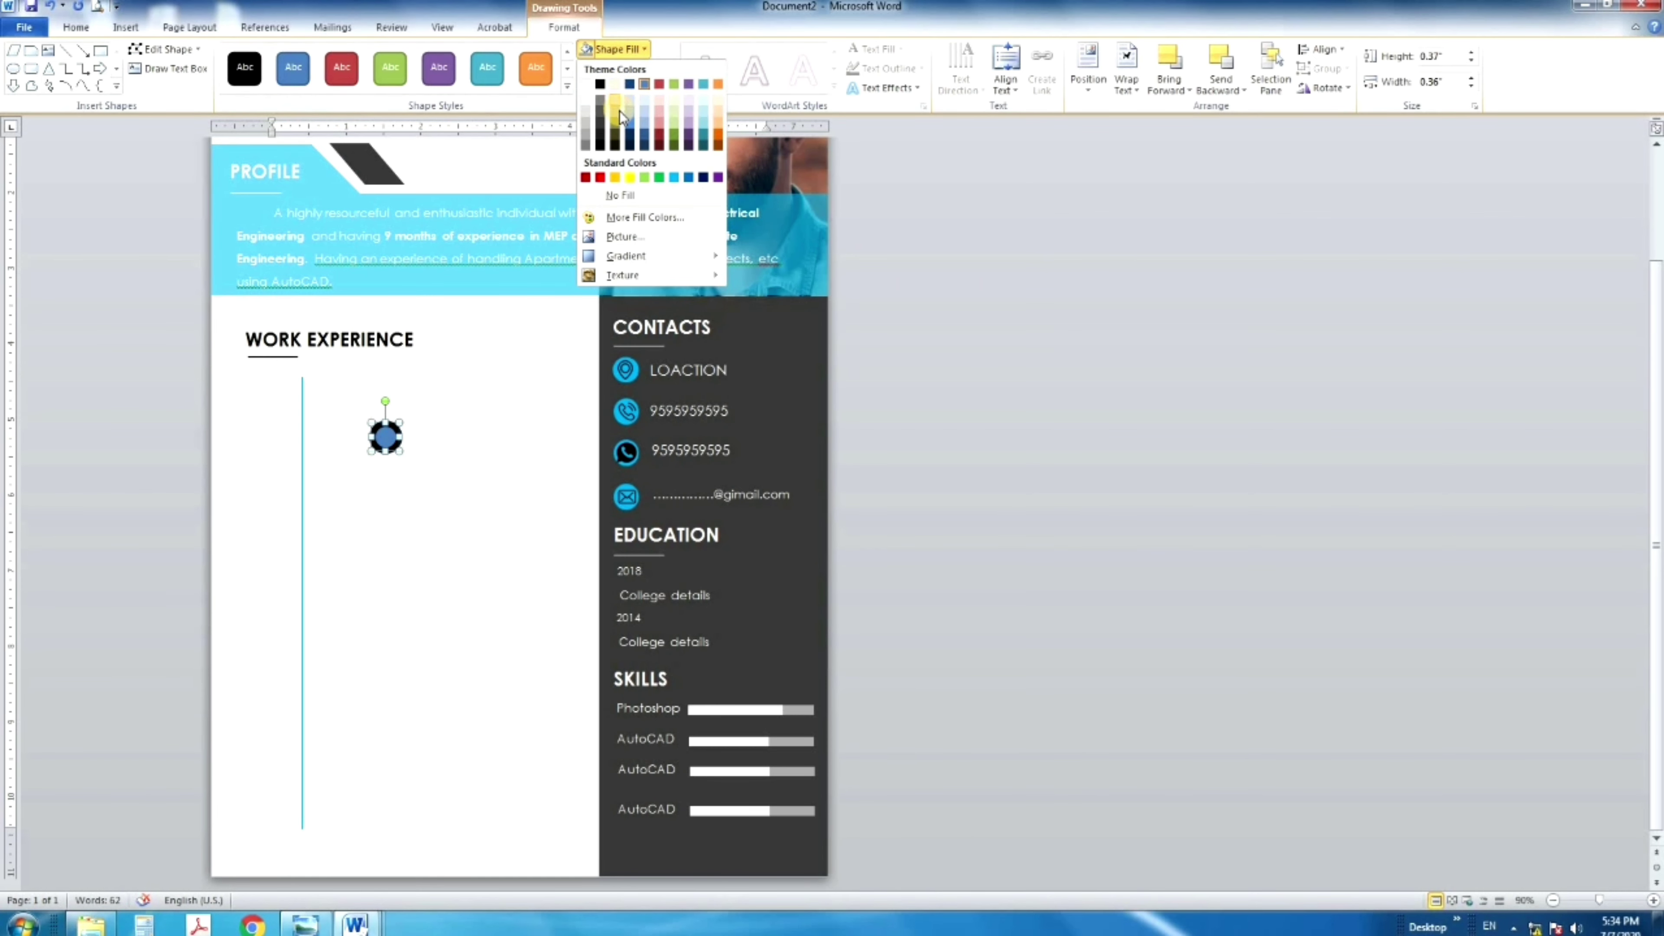
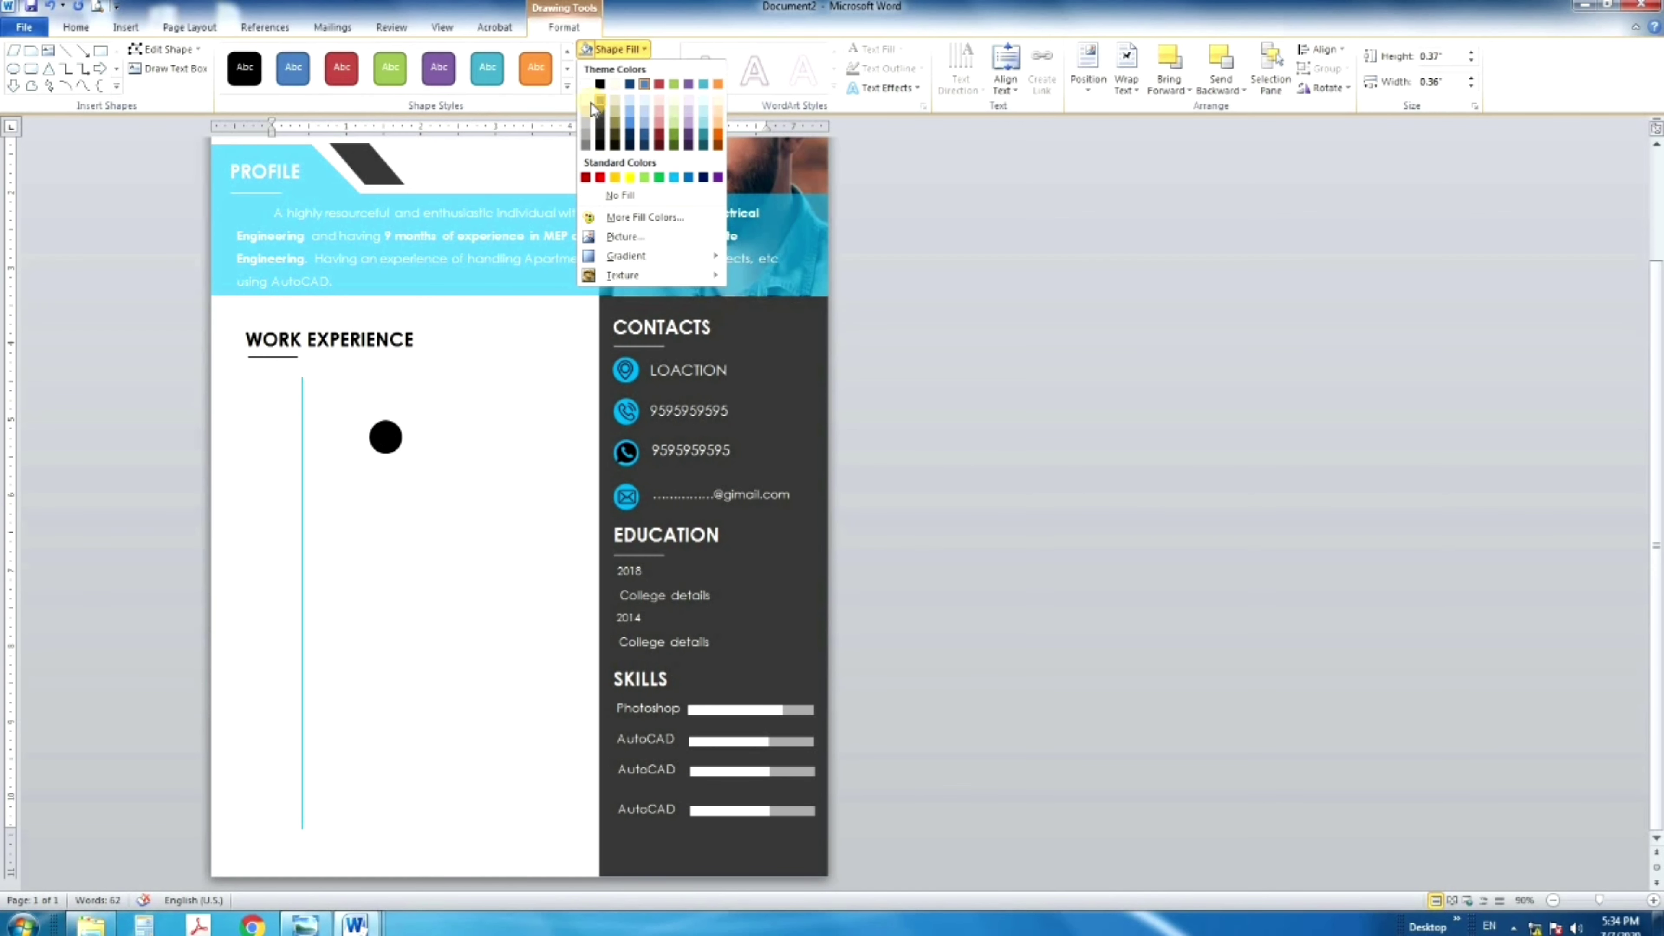
Step: Fill the timeline circle grey and shrink it onto the teal timeline line
click(585, 143)
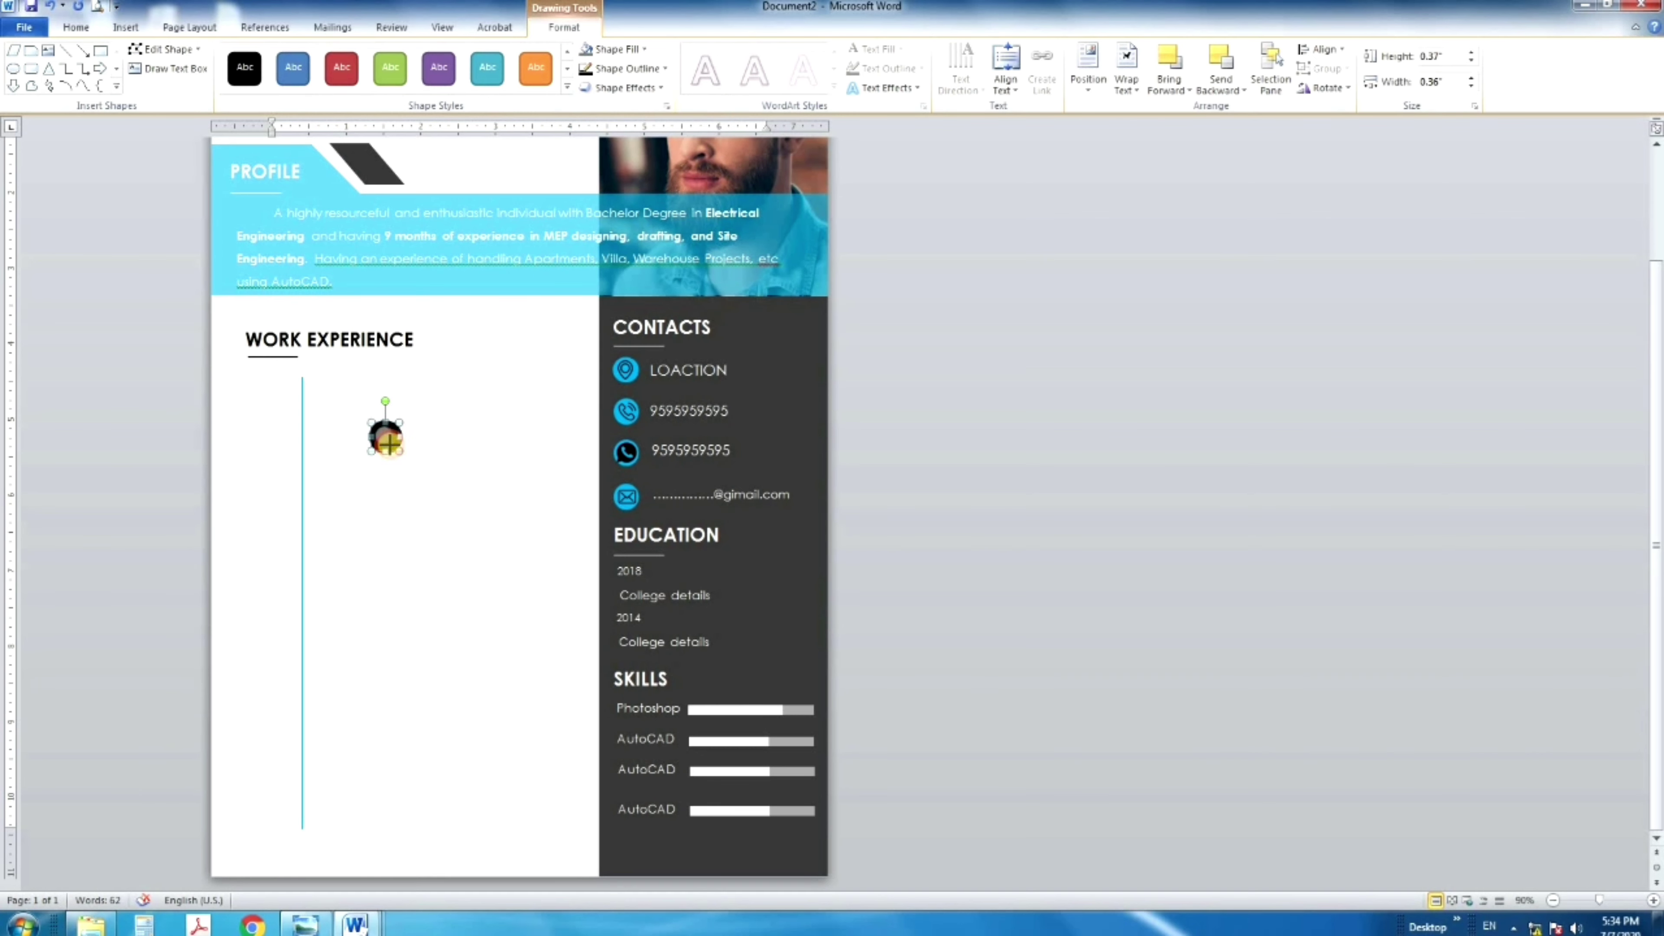
drag(400, 450, 299, 402)
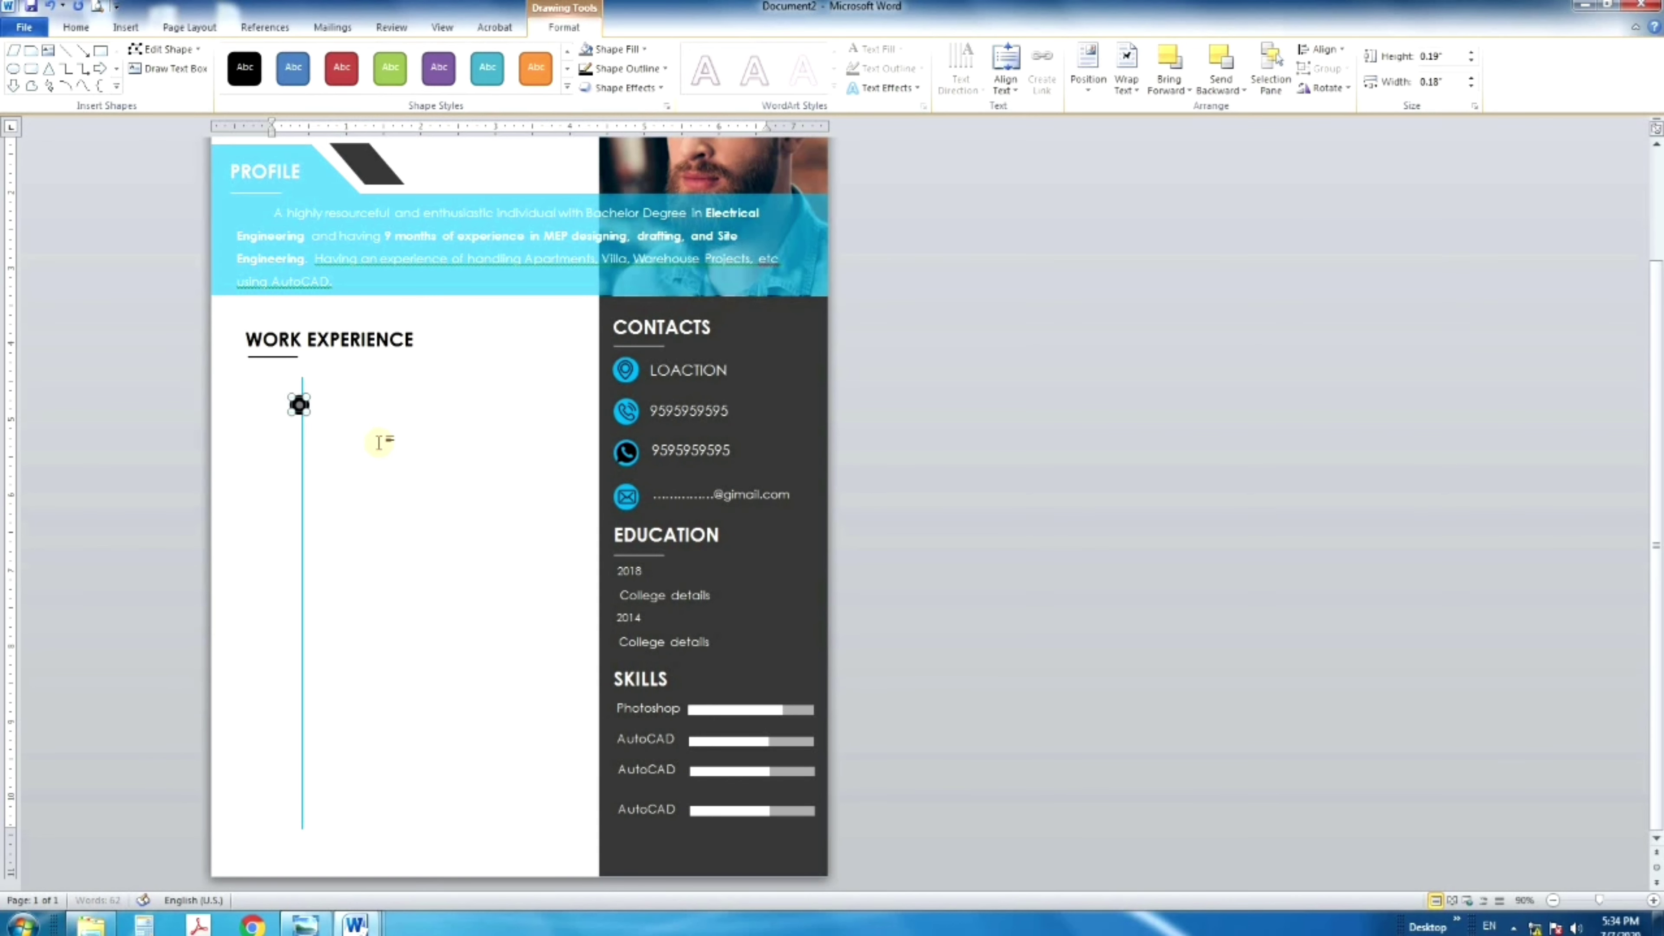
click(471, 437)
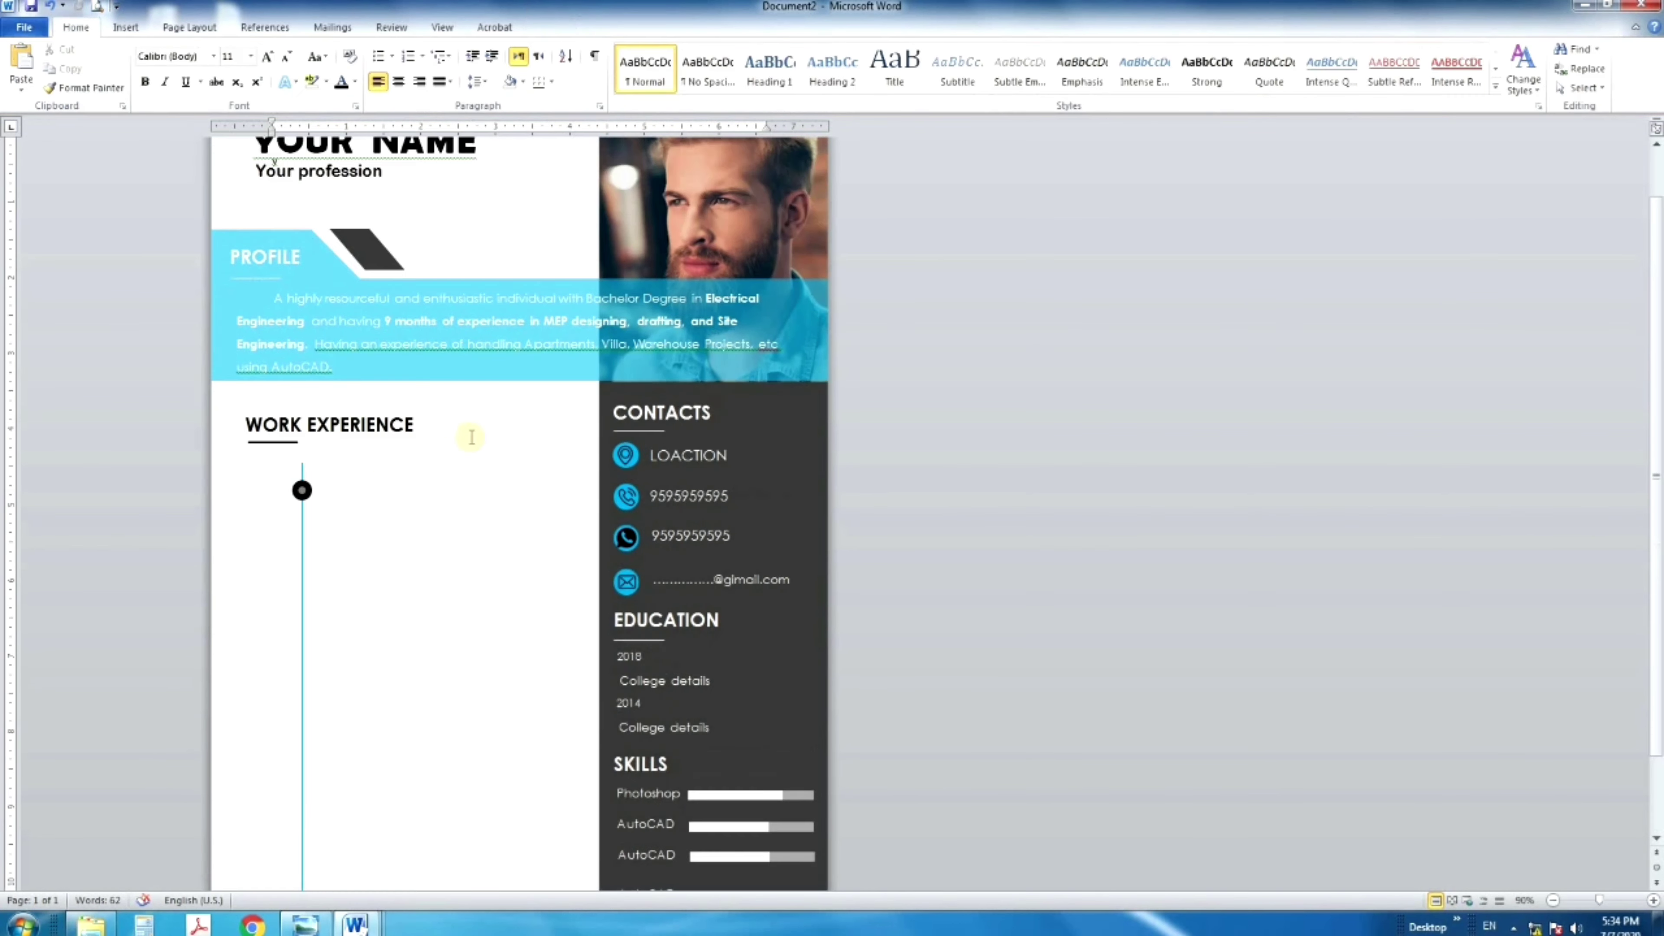
Step: Change the circle's Shape Outline weight to a thin line
scroll(434, 485, down, 2)
click(302, 406)
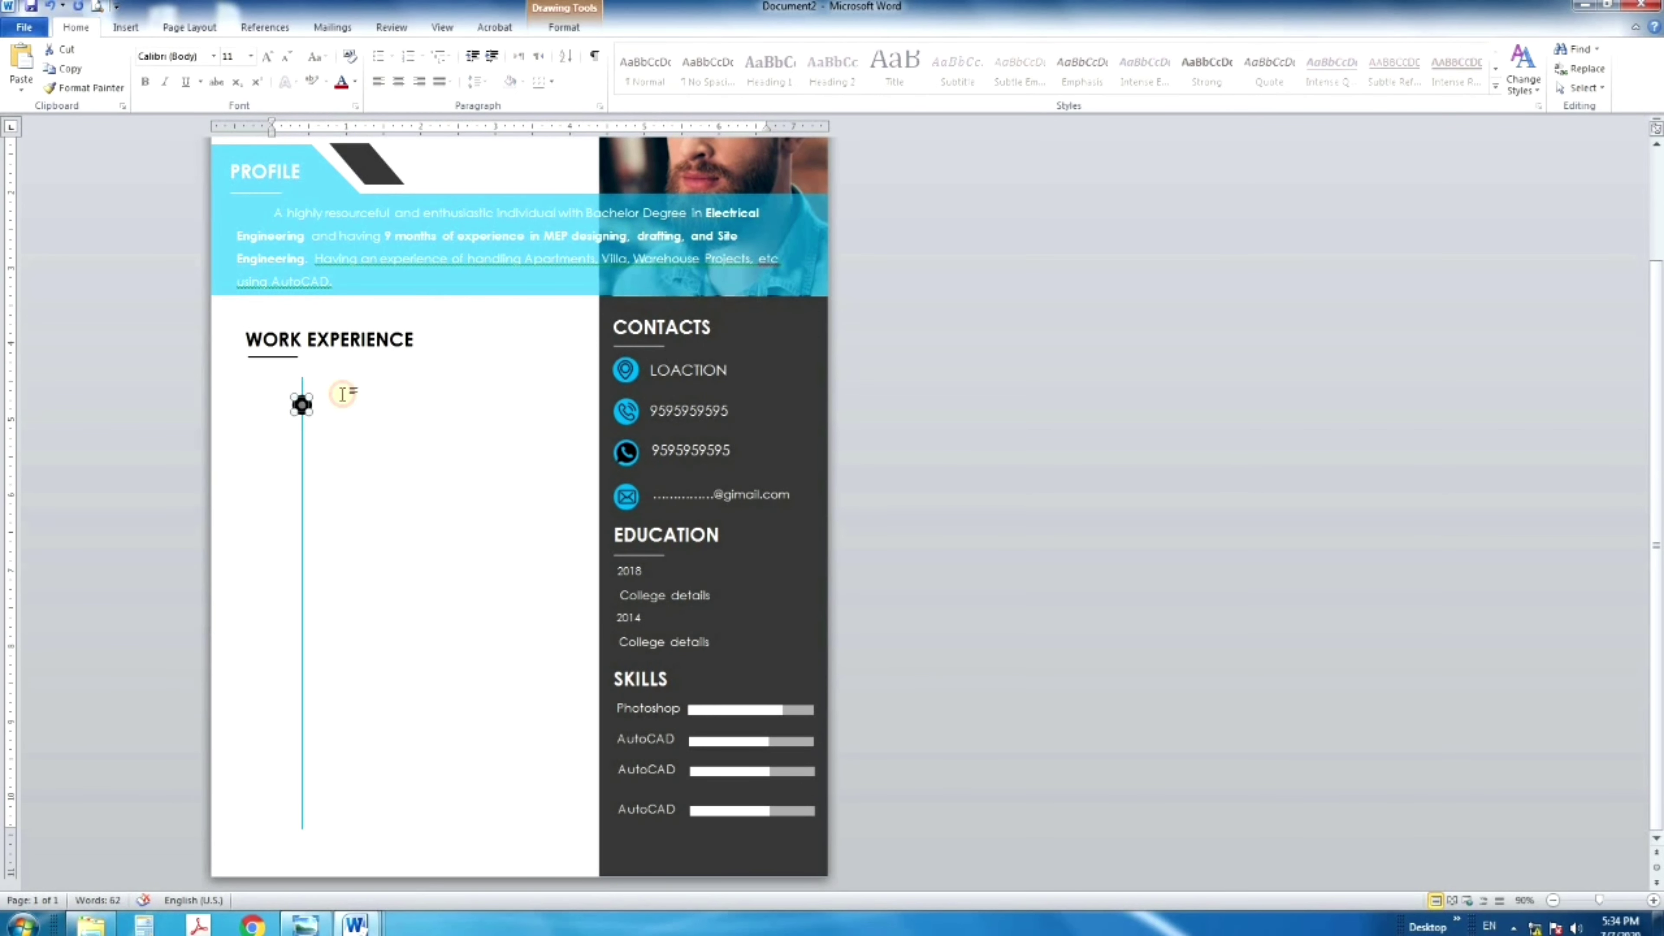
click(563, 27)
click(619, 70)
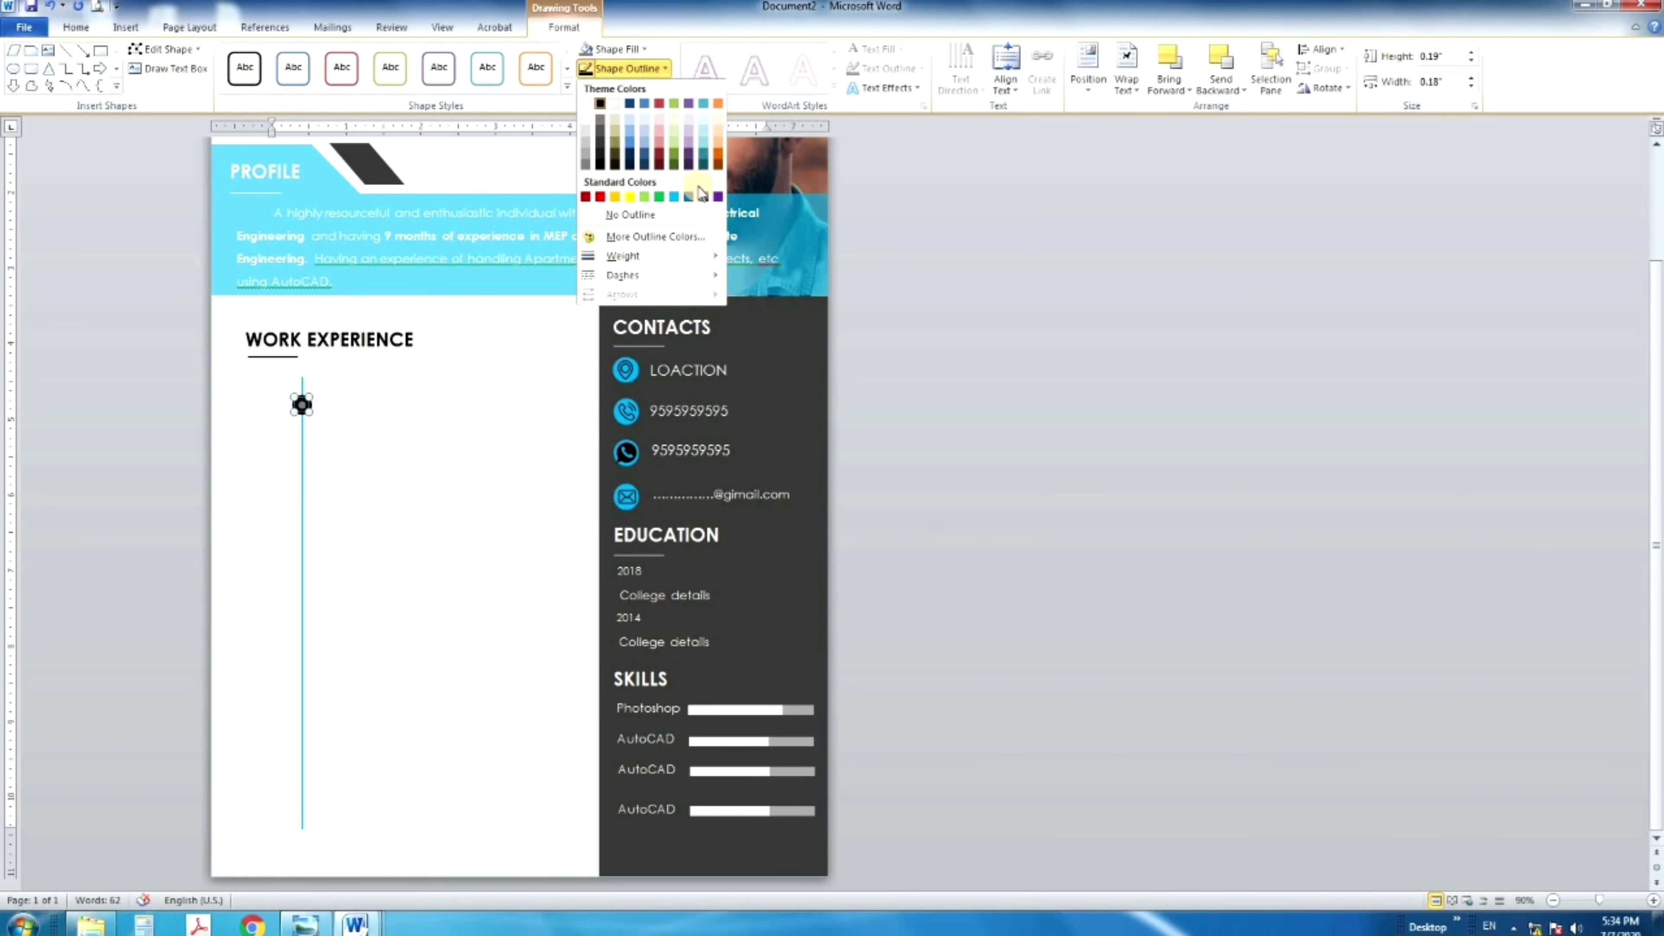
click(792, 320)
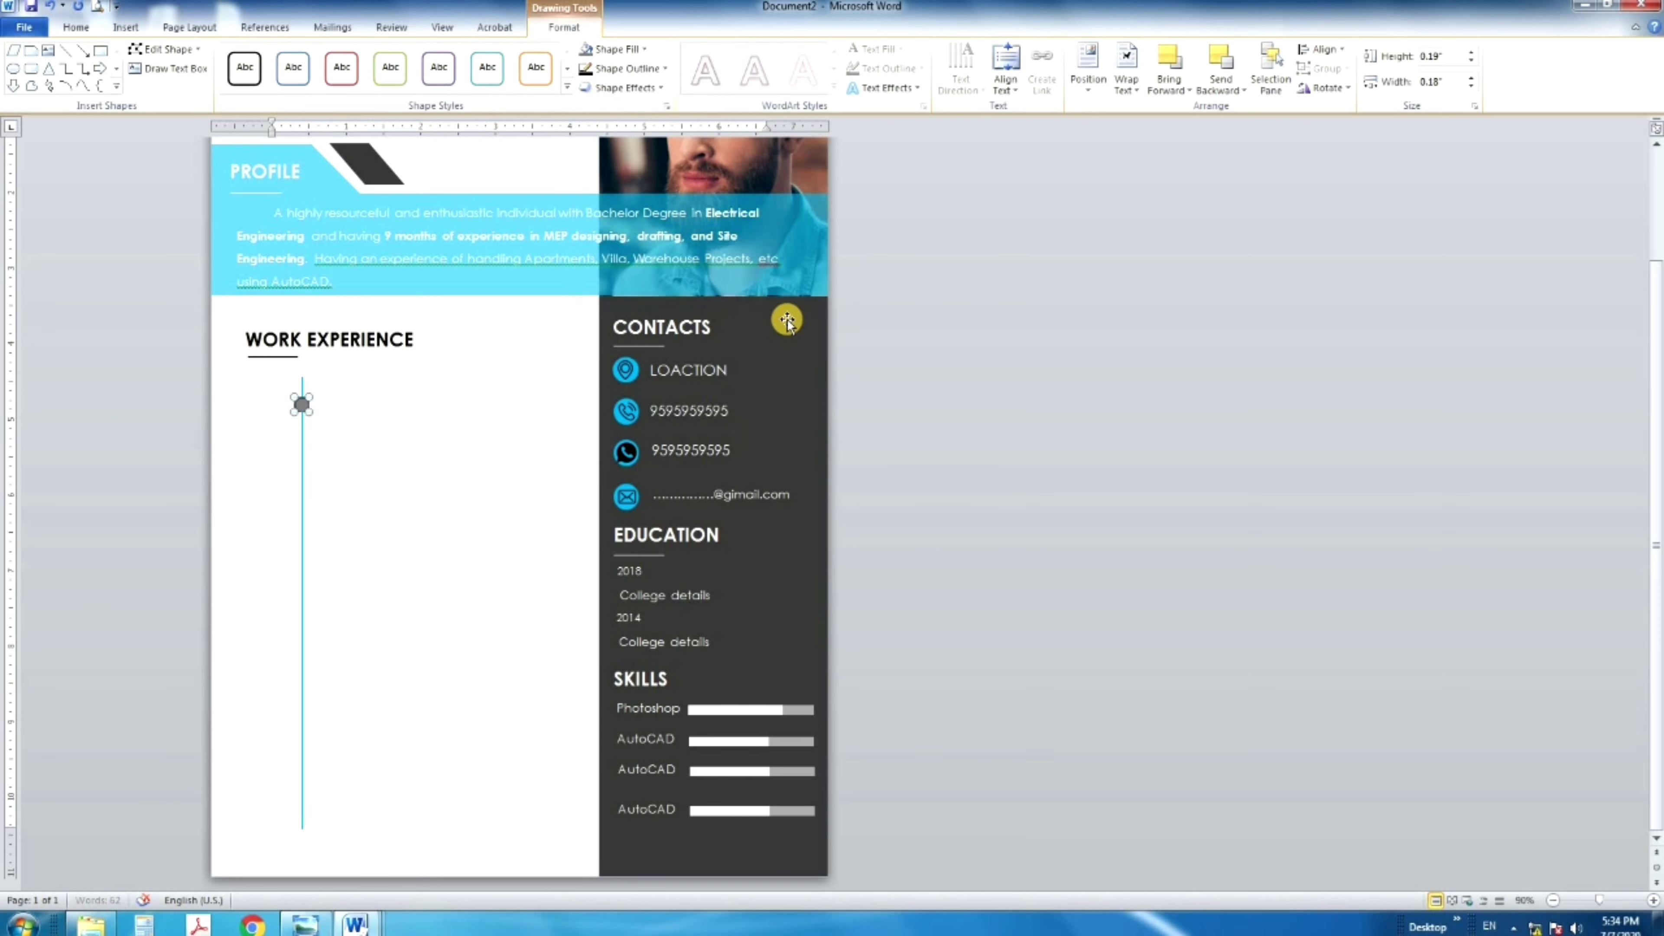
click(628, 68)
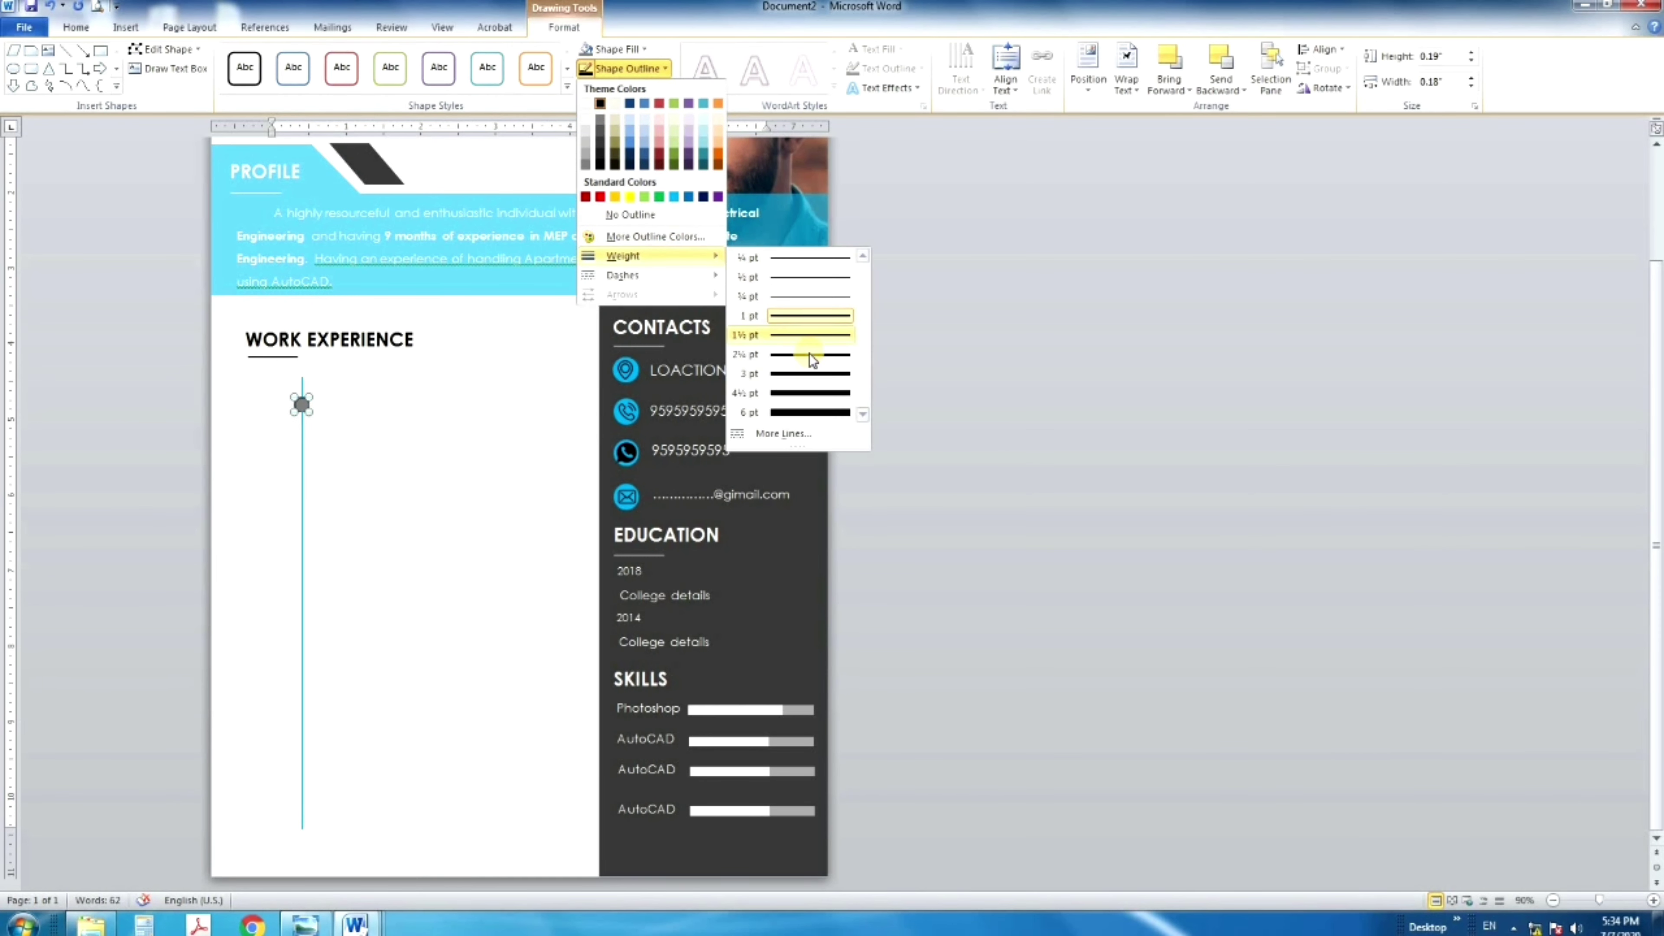
click(482, 576)
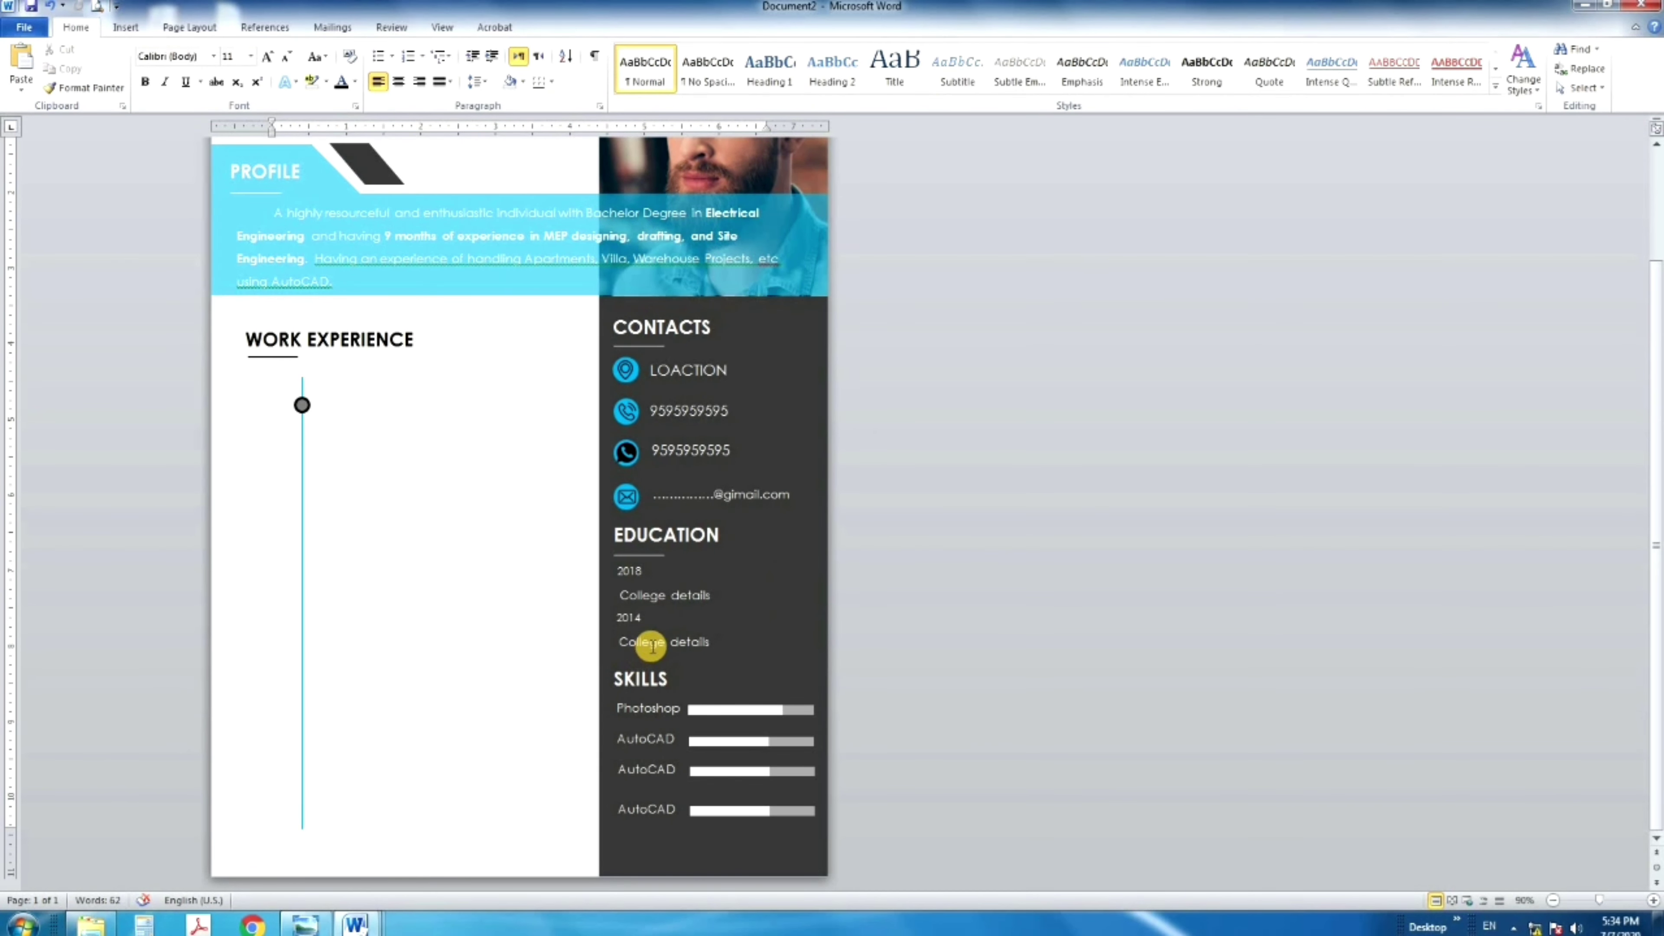
Step: Duplicate the email text box and move the copy beside the timeline circle
click(636, 711)
click(742, 484)
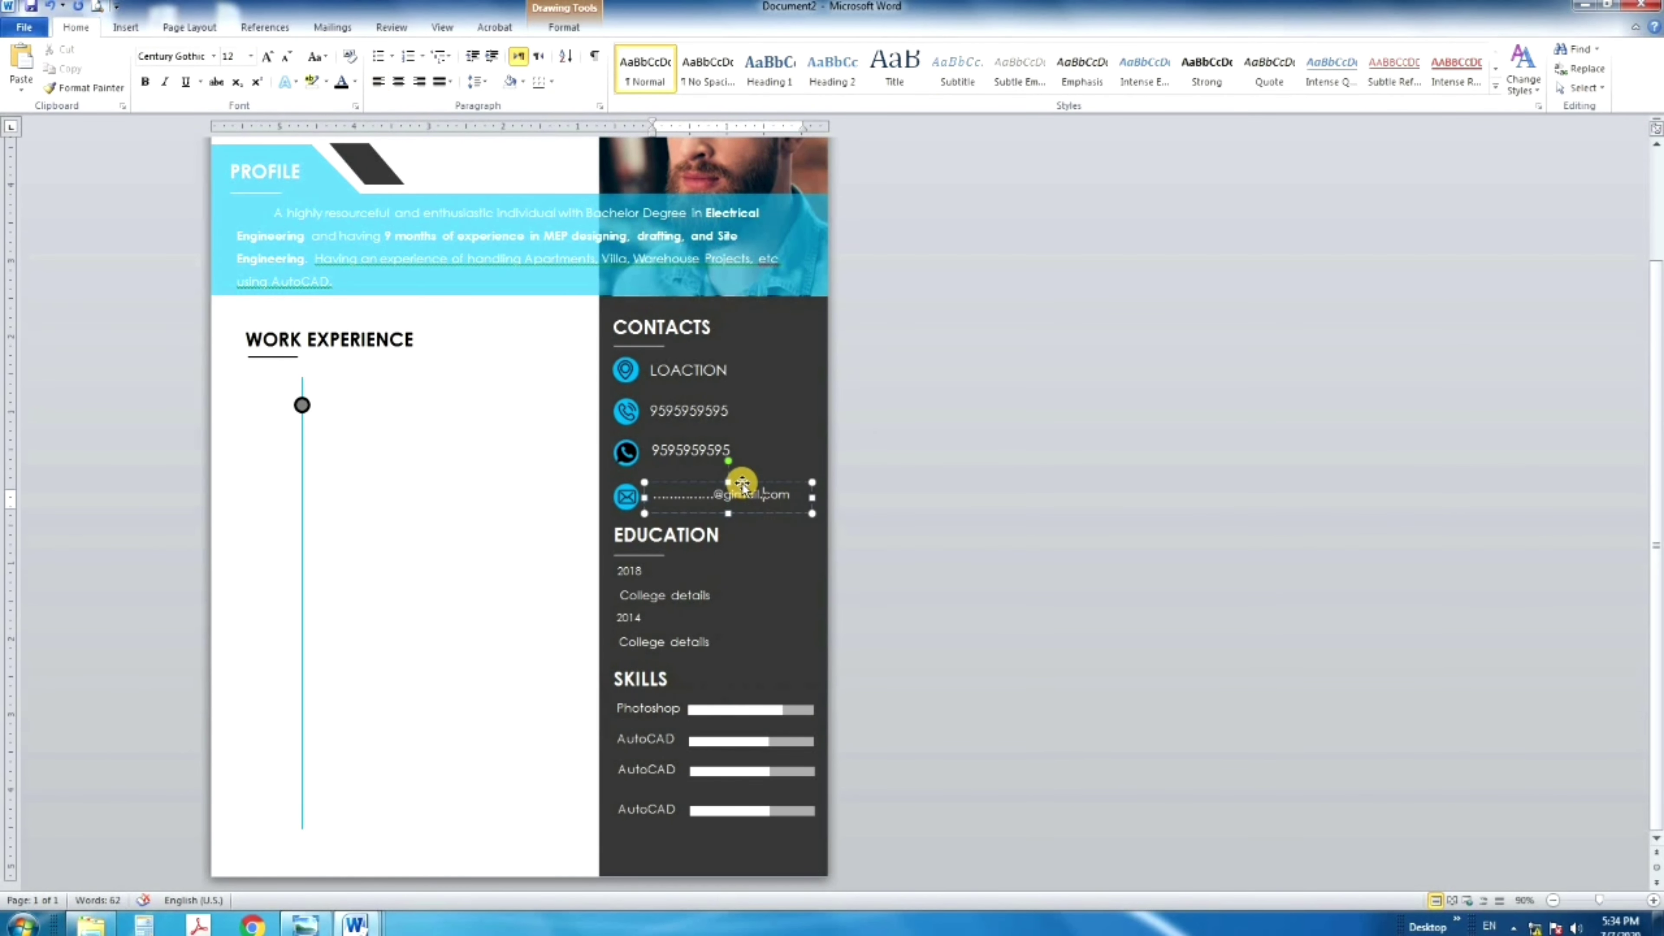
key(ctrl+c)
key(ctrl+v)
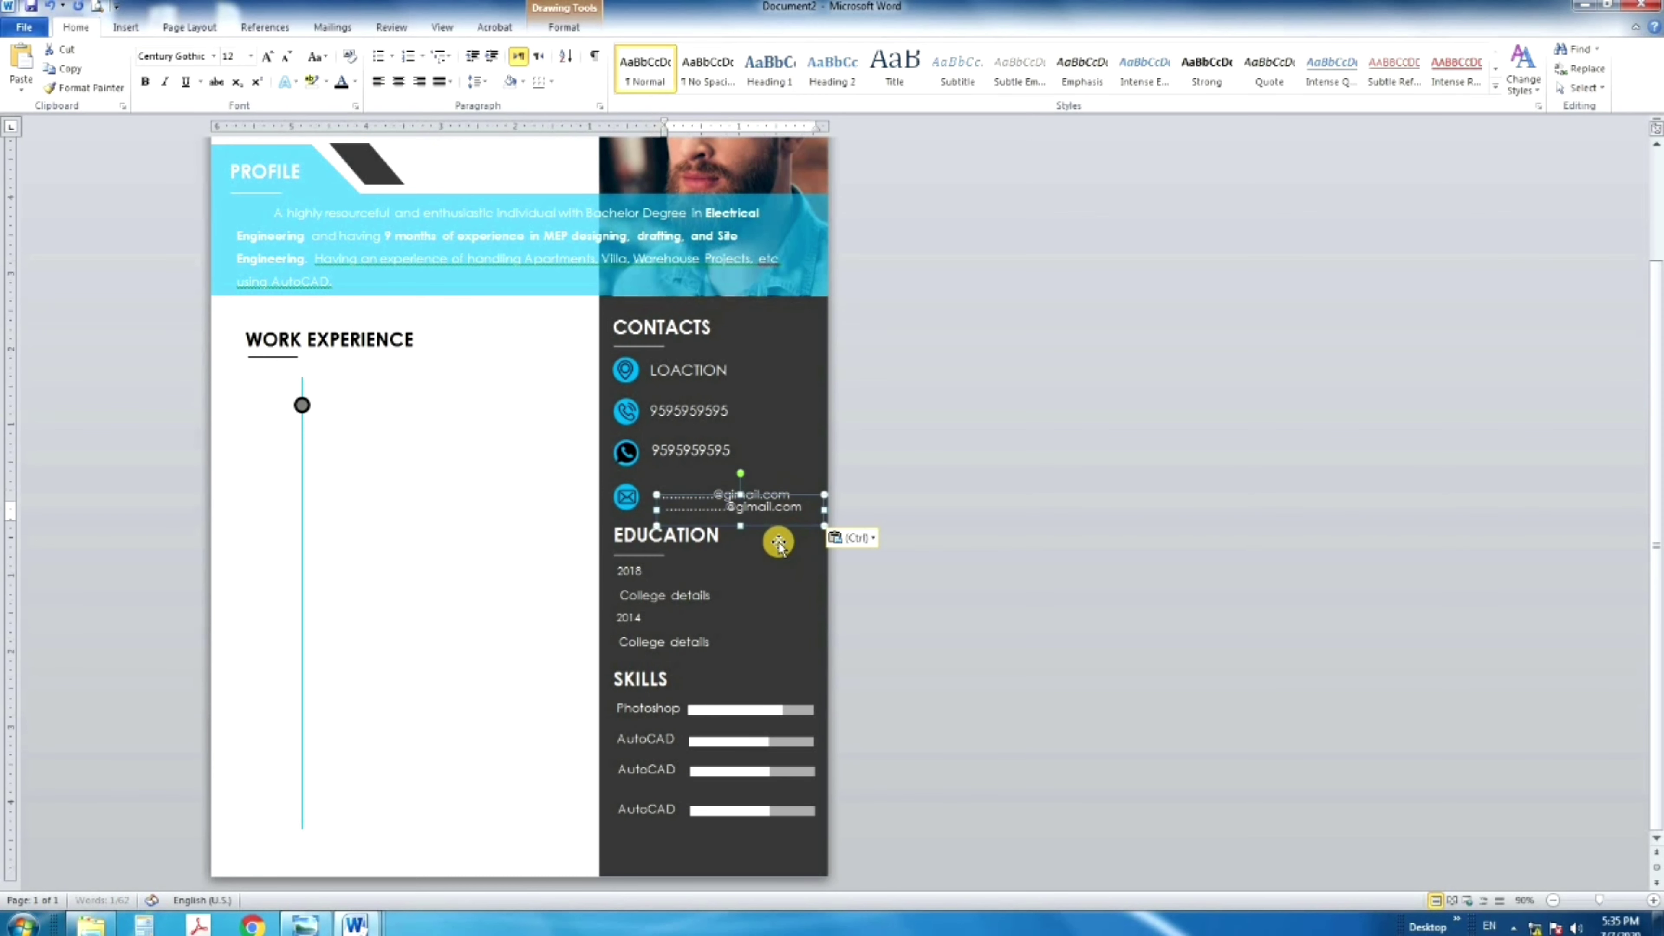
drag(716, 522, 427, 421)
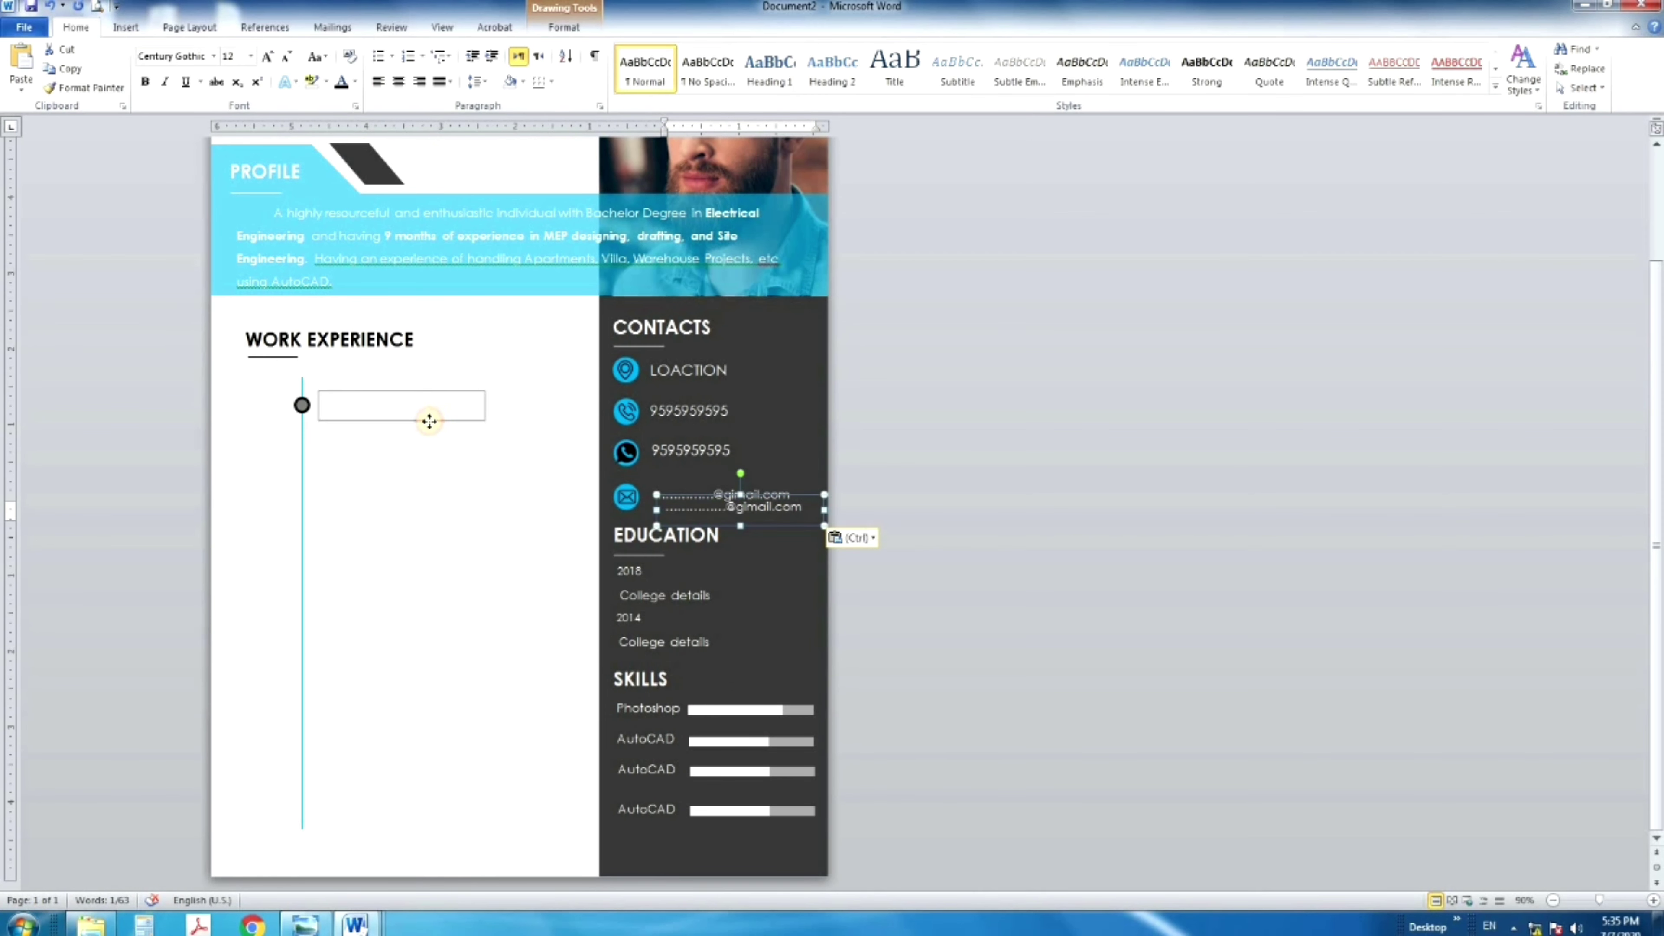
Step: Make the copied box's text dark and replace it with 'Company name'
triple_click(354, 408)
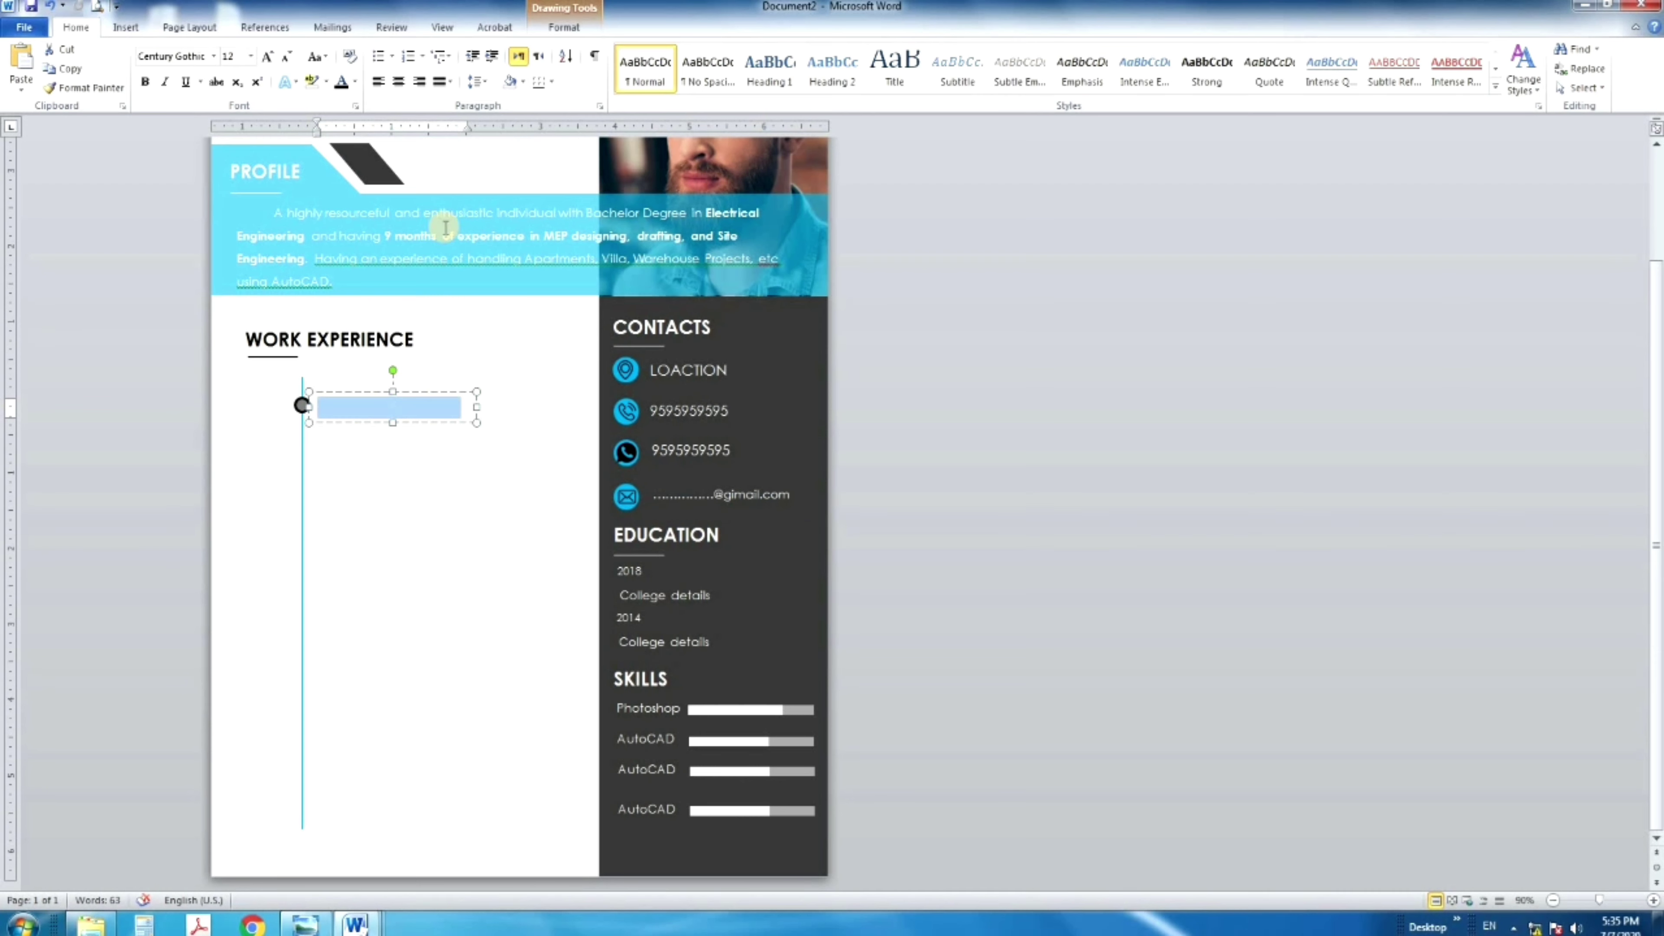
click(352, 85)
click(357, 404)
scroll(365, 420, up, 2)
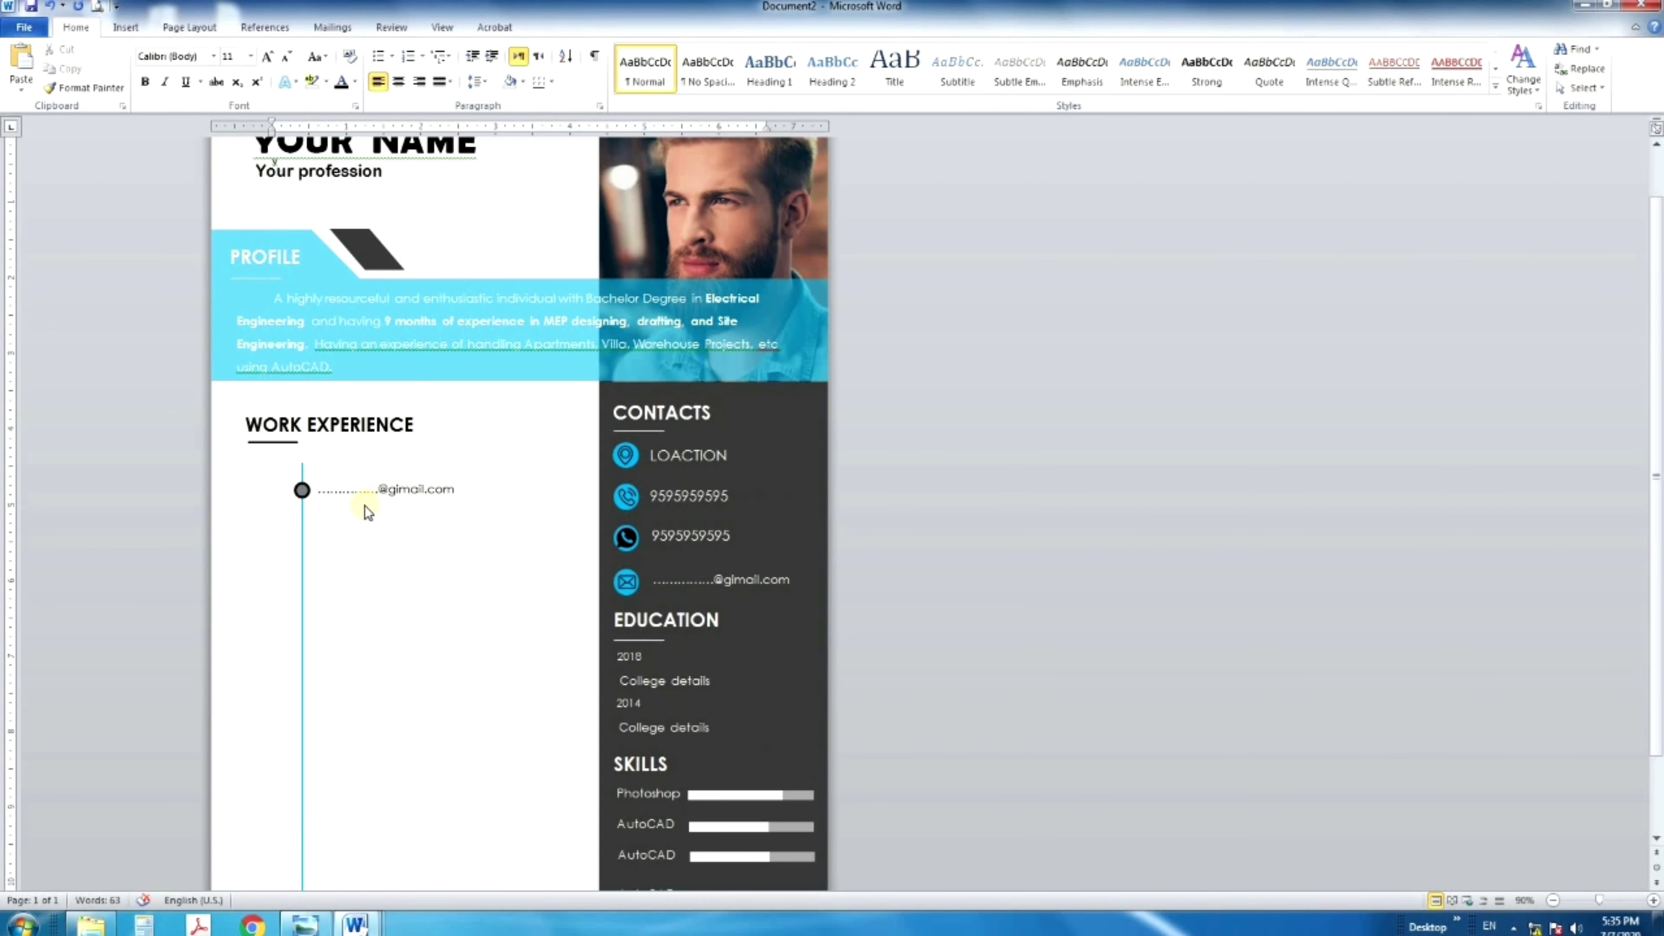
scroll(384, 485, down, 2)
key(ctrl+a)
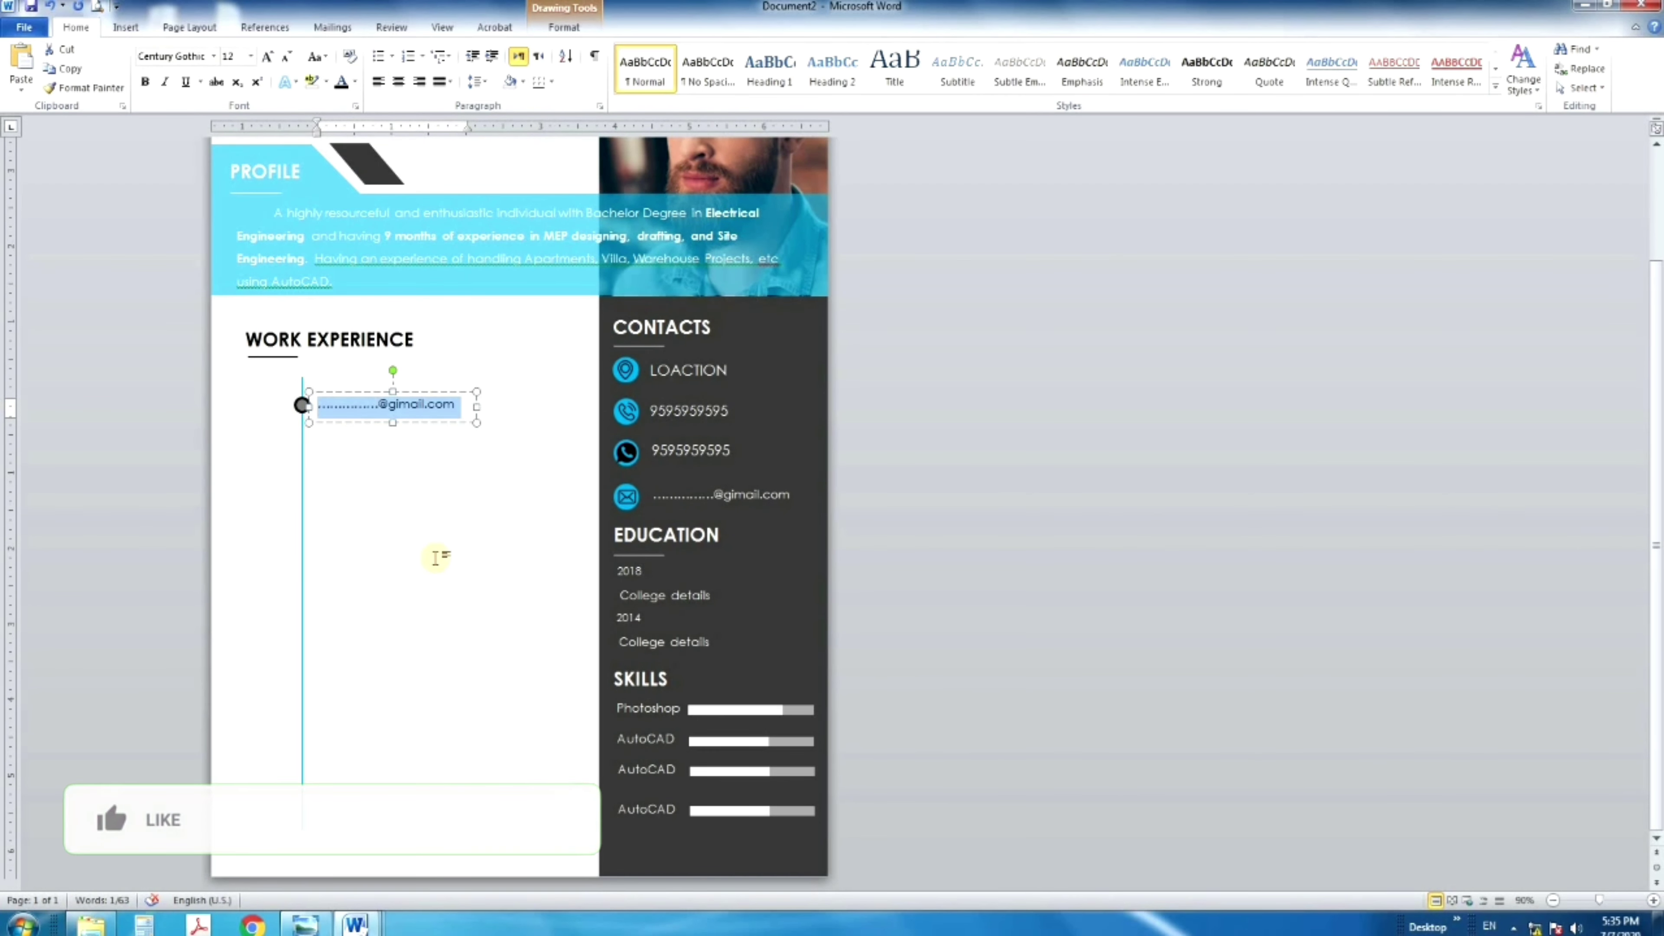
text(Co)
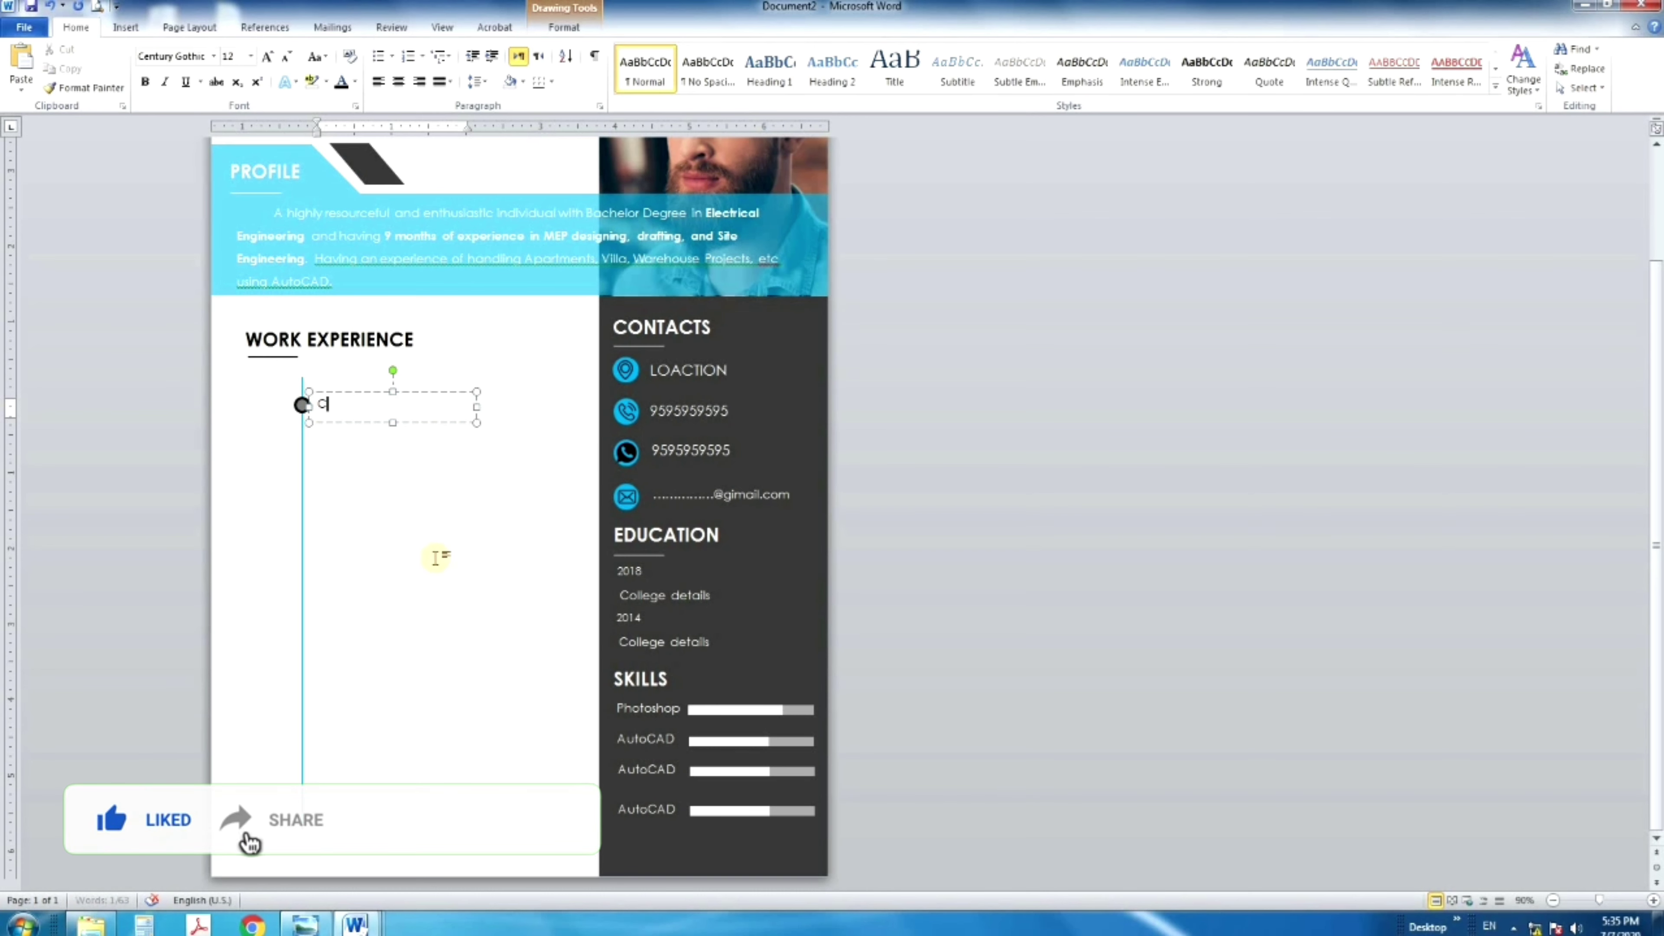
text(mpany n)
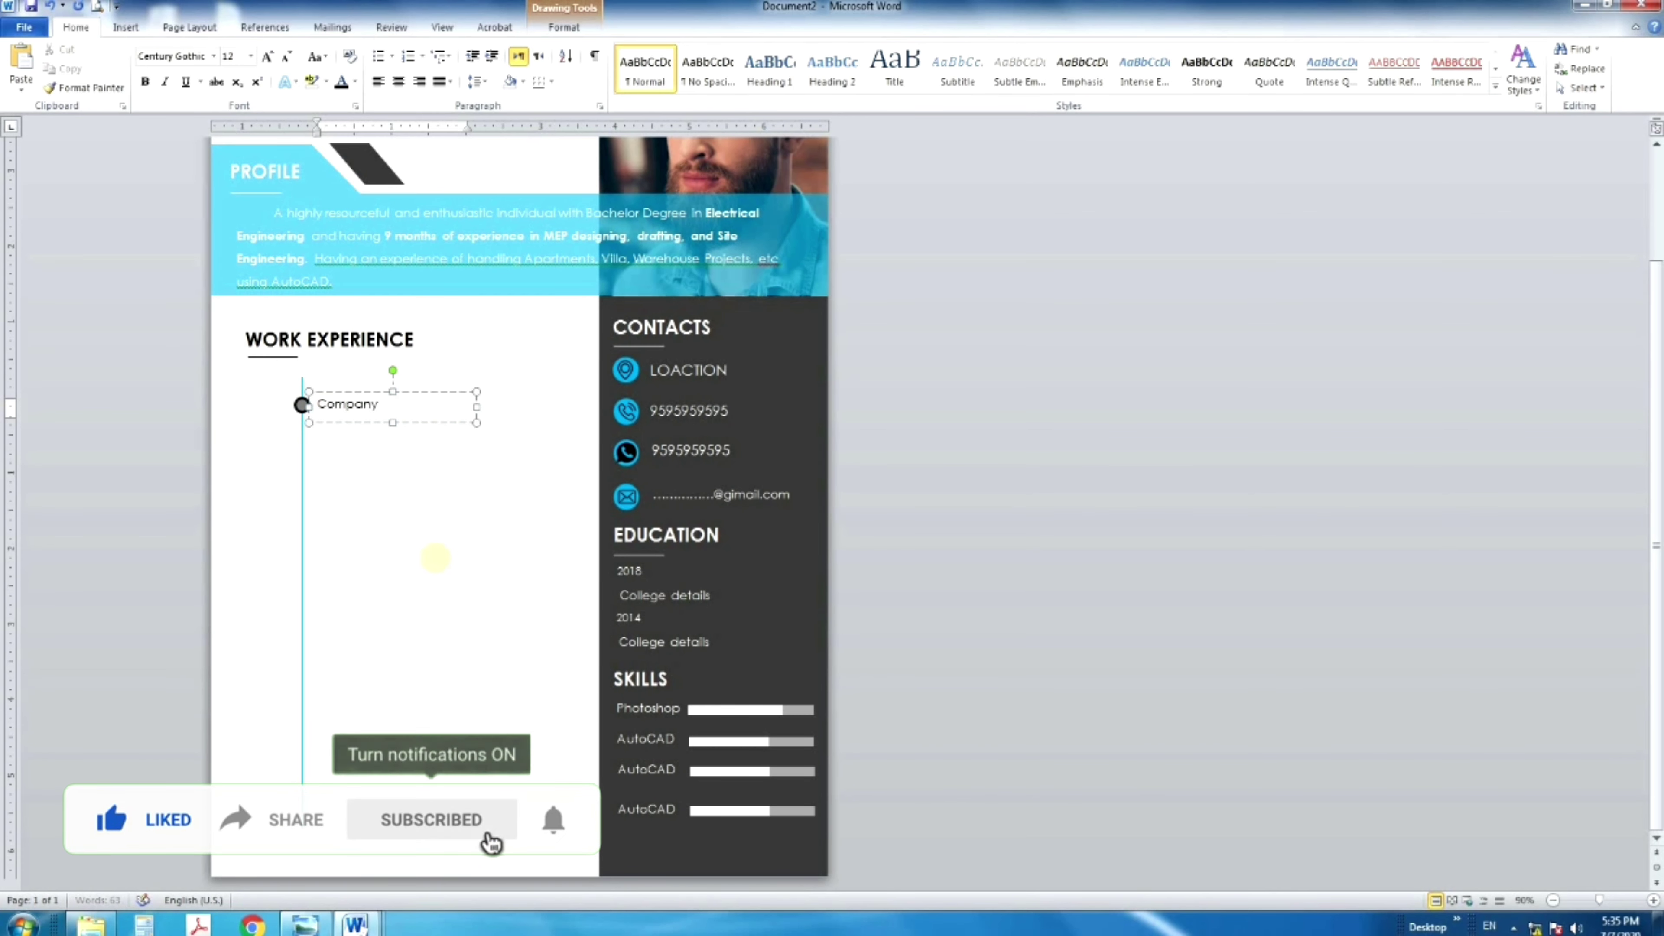
text(ame)
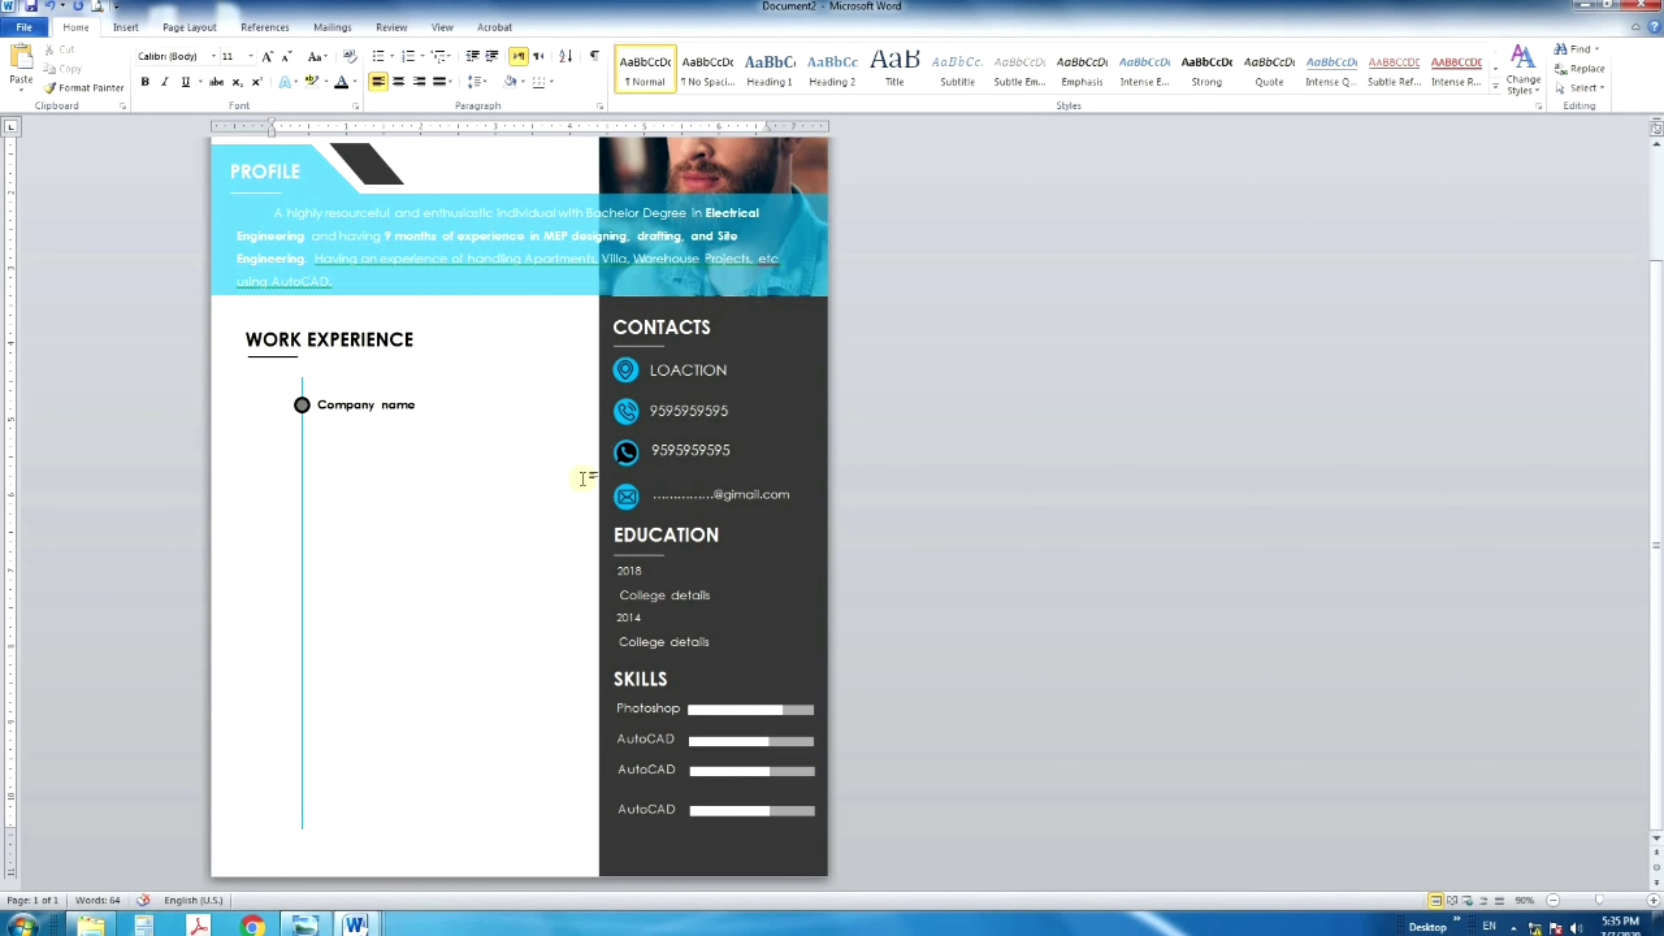
Step: Duplicate the Company name box, change its text to '2018', and place it left of the circle
click(385, 417)
click(372, 424)
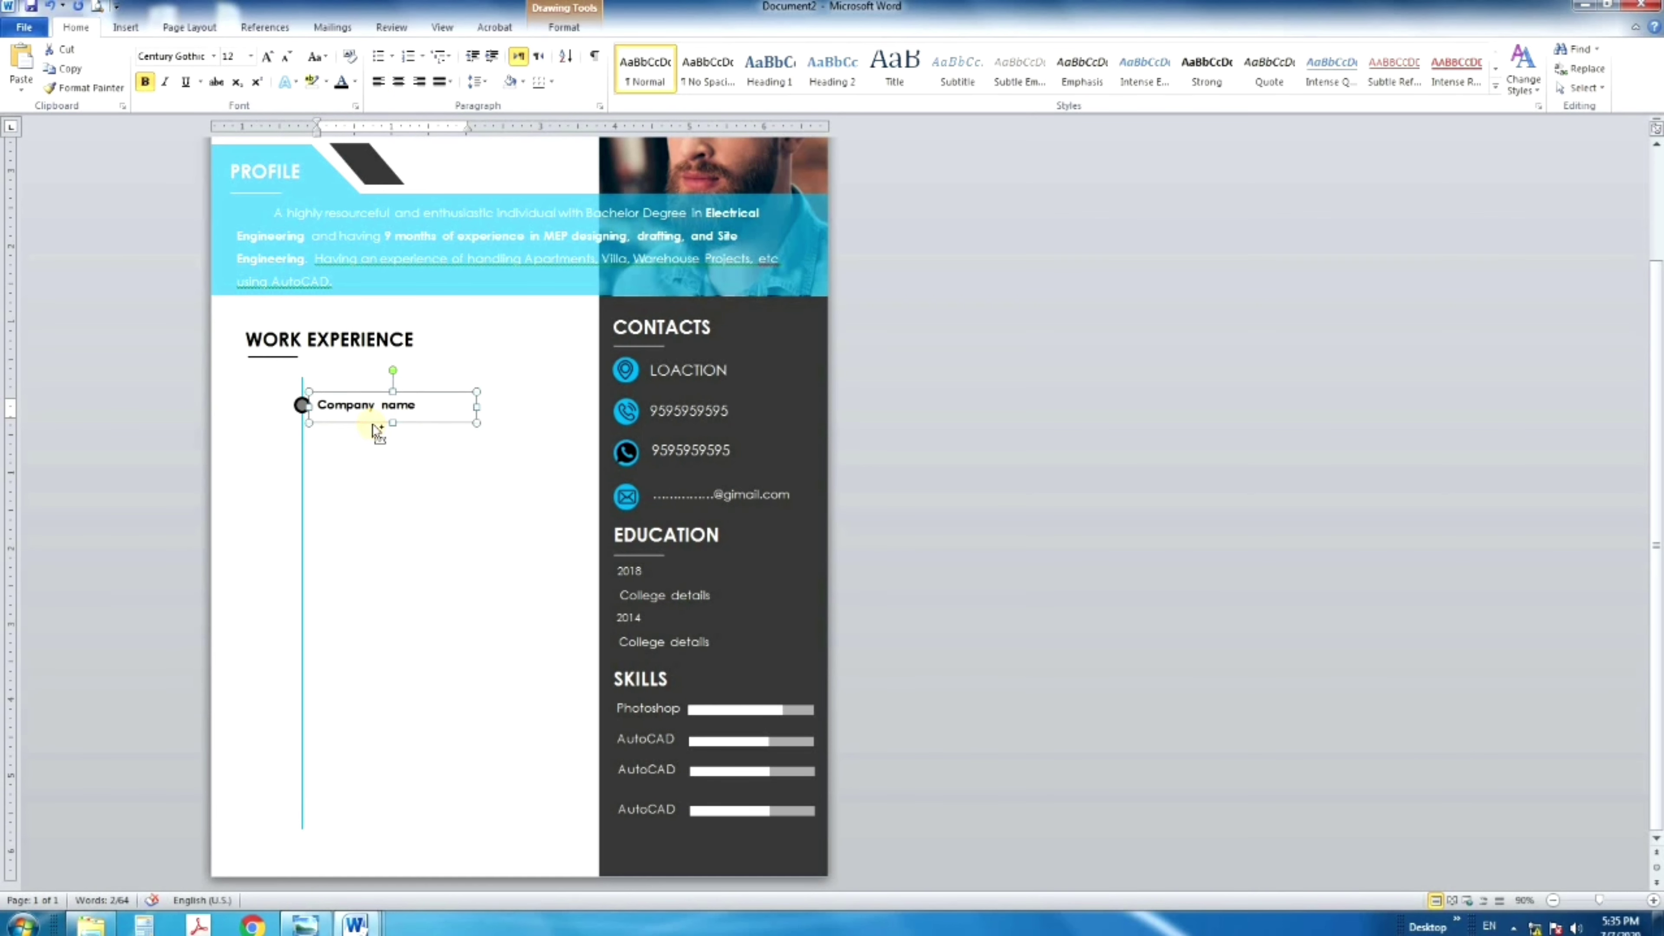
key(ctrl+c)
key(ctrl+v)
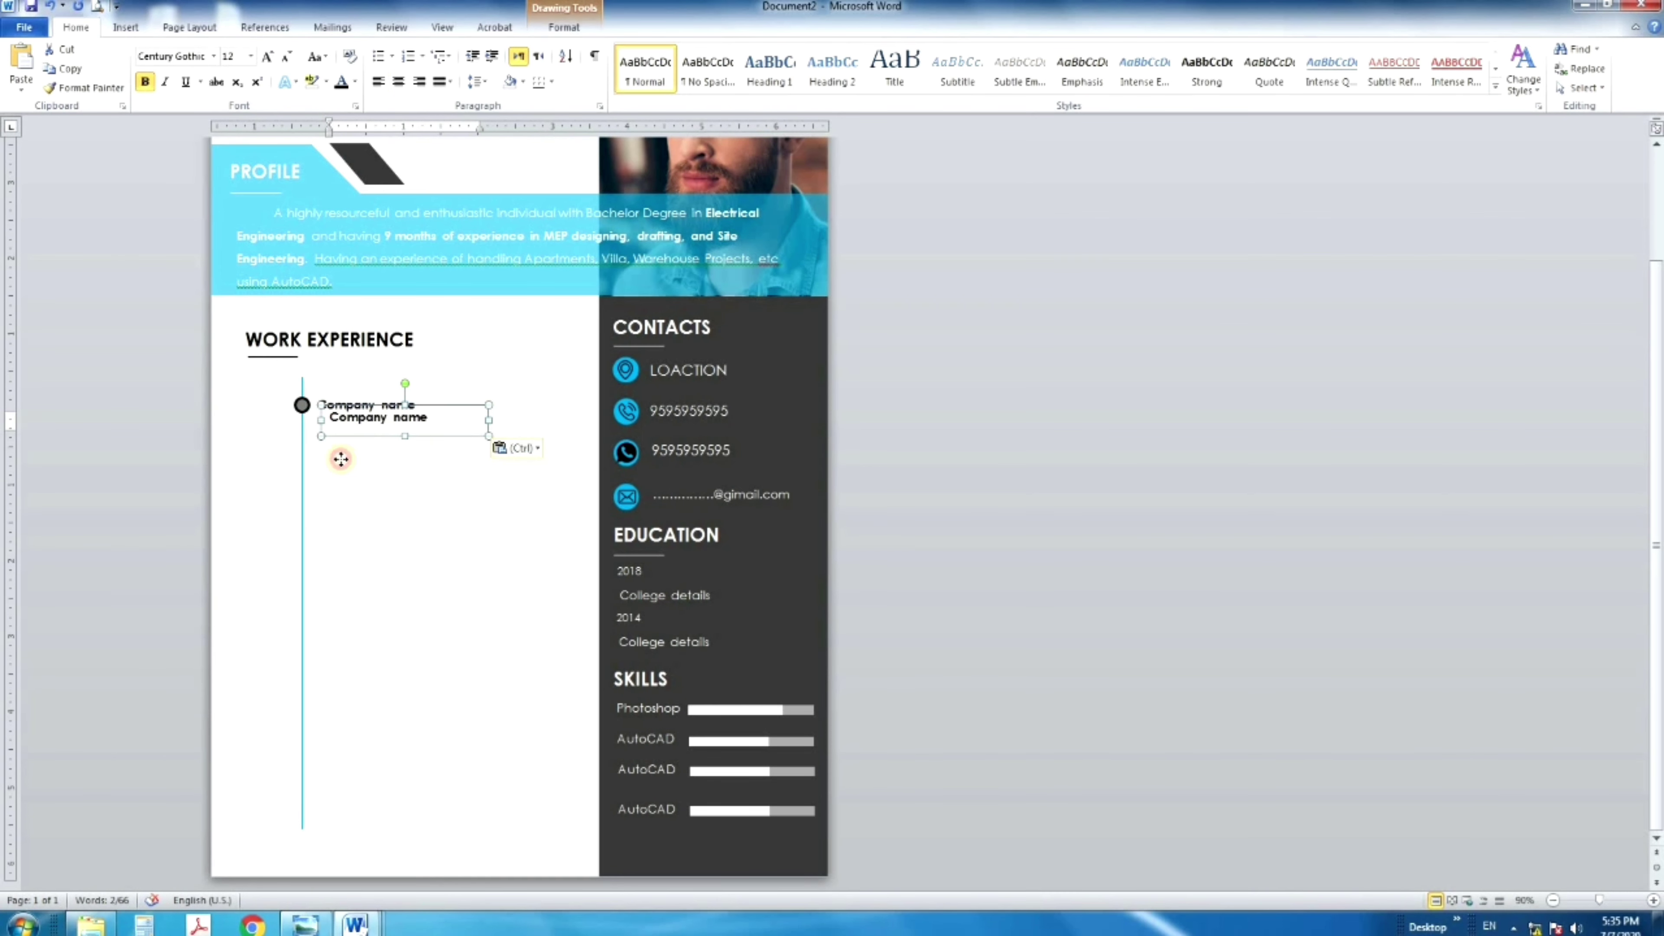
mouse_move(449, 439)
mouse_down()
mouse_move(423, 543)
mouse_move(406, 524)
mouse_up()
click(332, 525)
triple_click(346, 527)
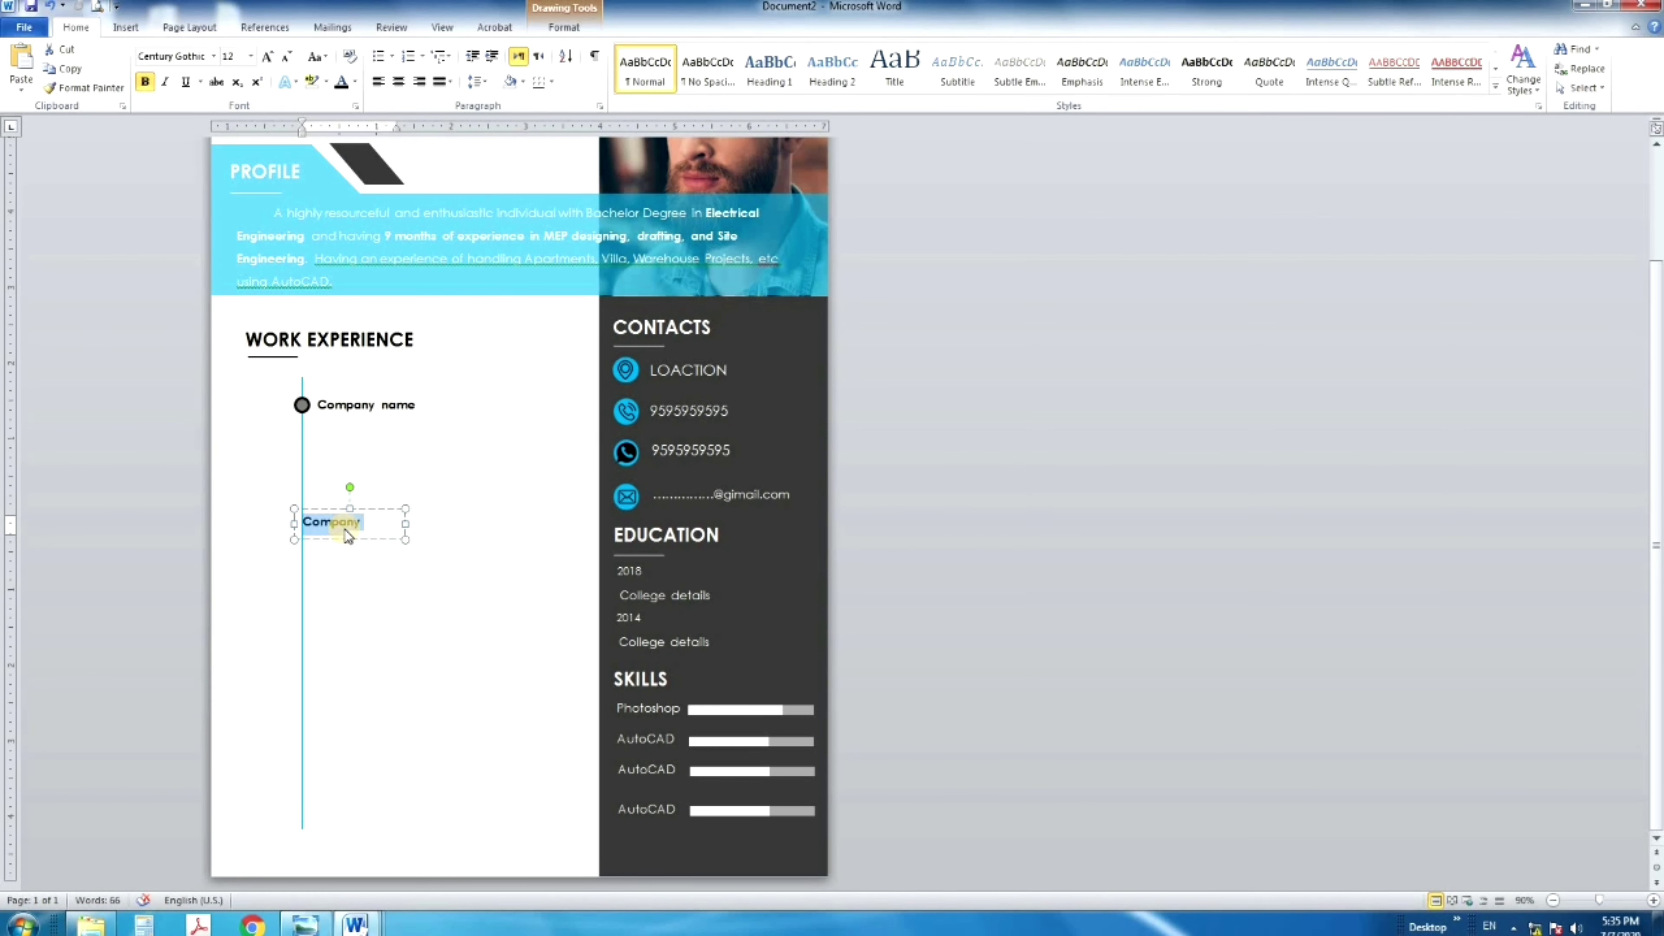
text(2018)
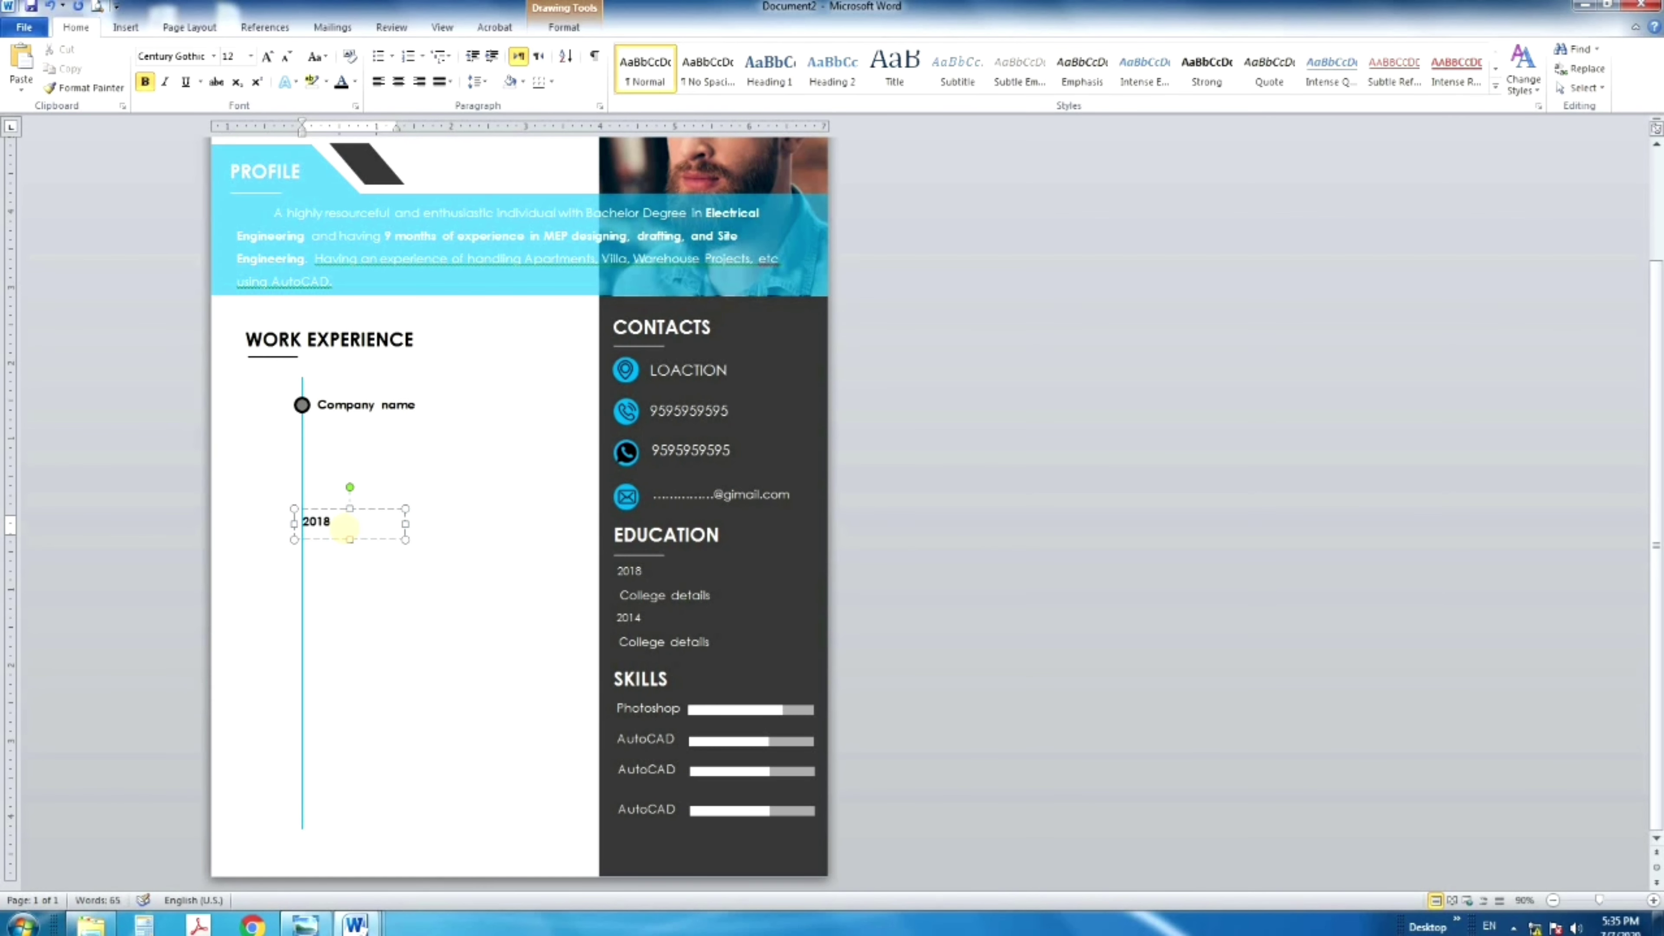
mouse_move(405, 525)
mouse_down()
mouse_move(340, 526)
mouse_move(280, 401)
mouse_up()
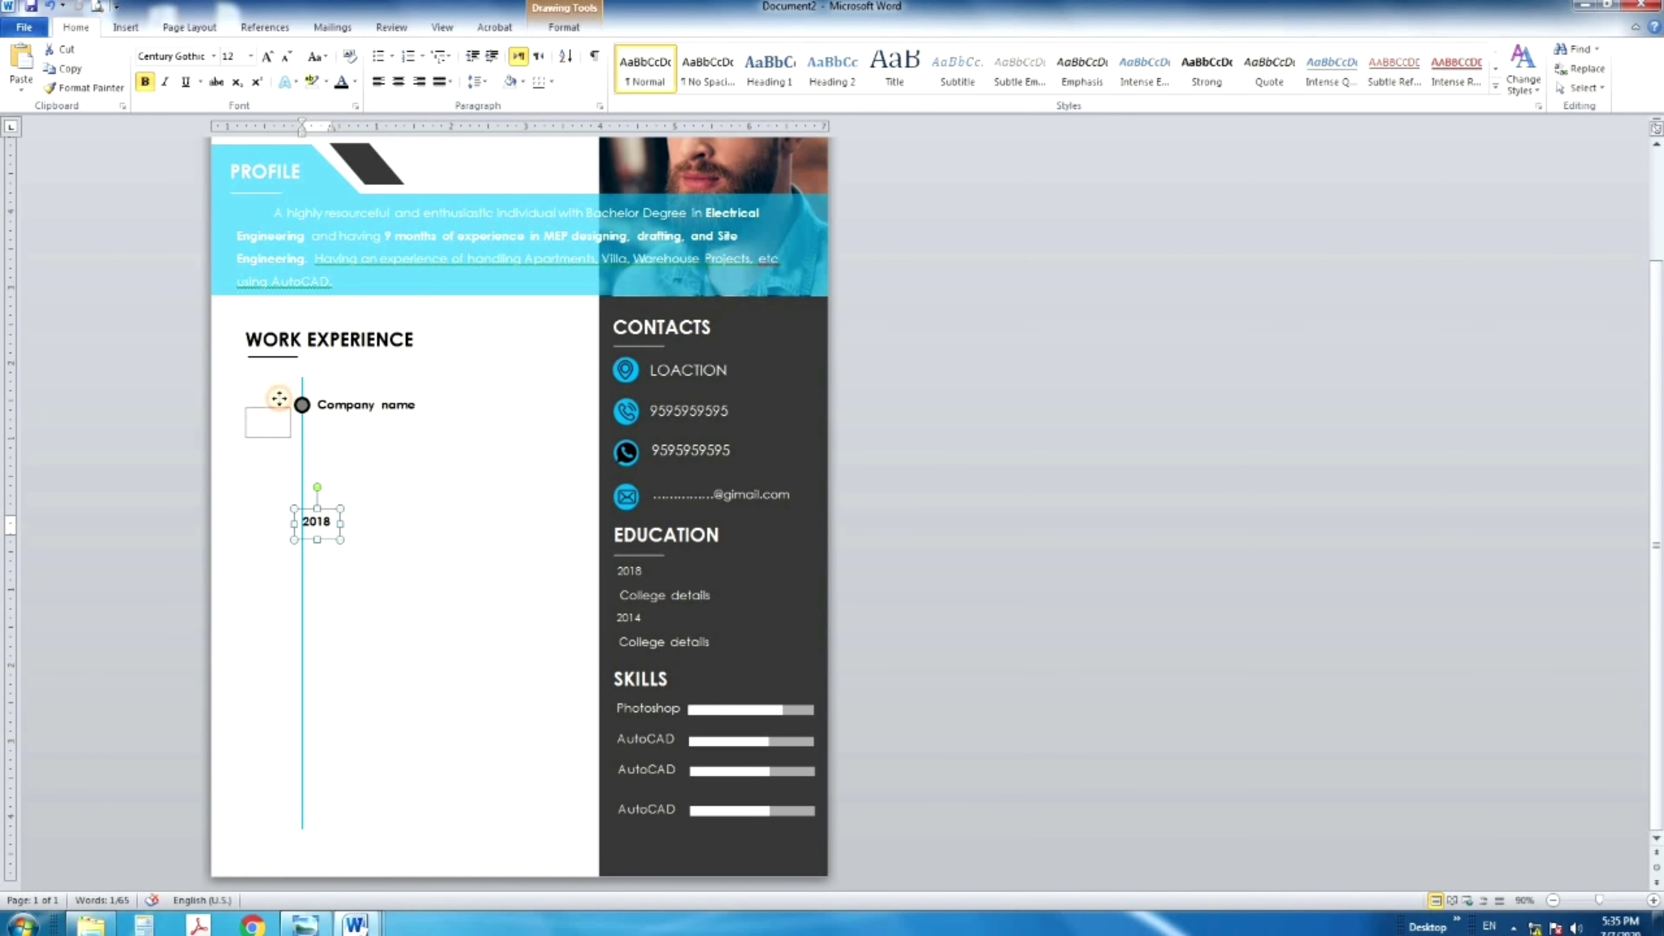
Step: Remove the bold formatting from the 2018 year text
scroll(459, 550, up, 2)
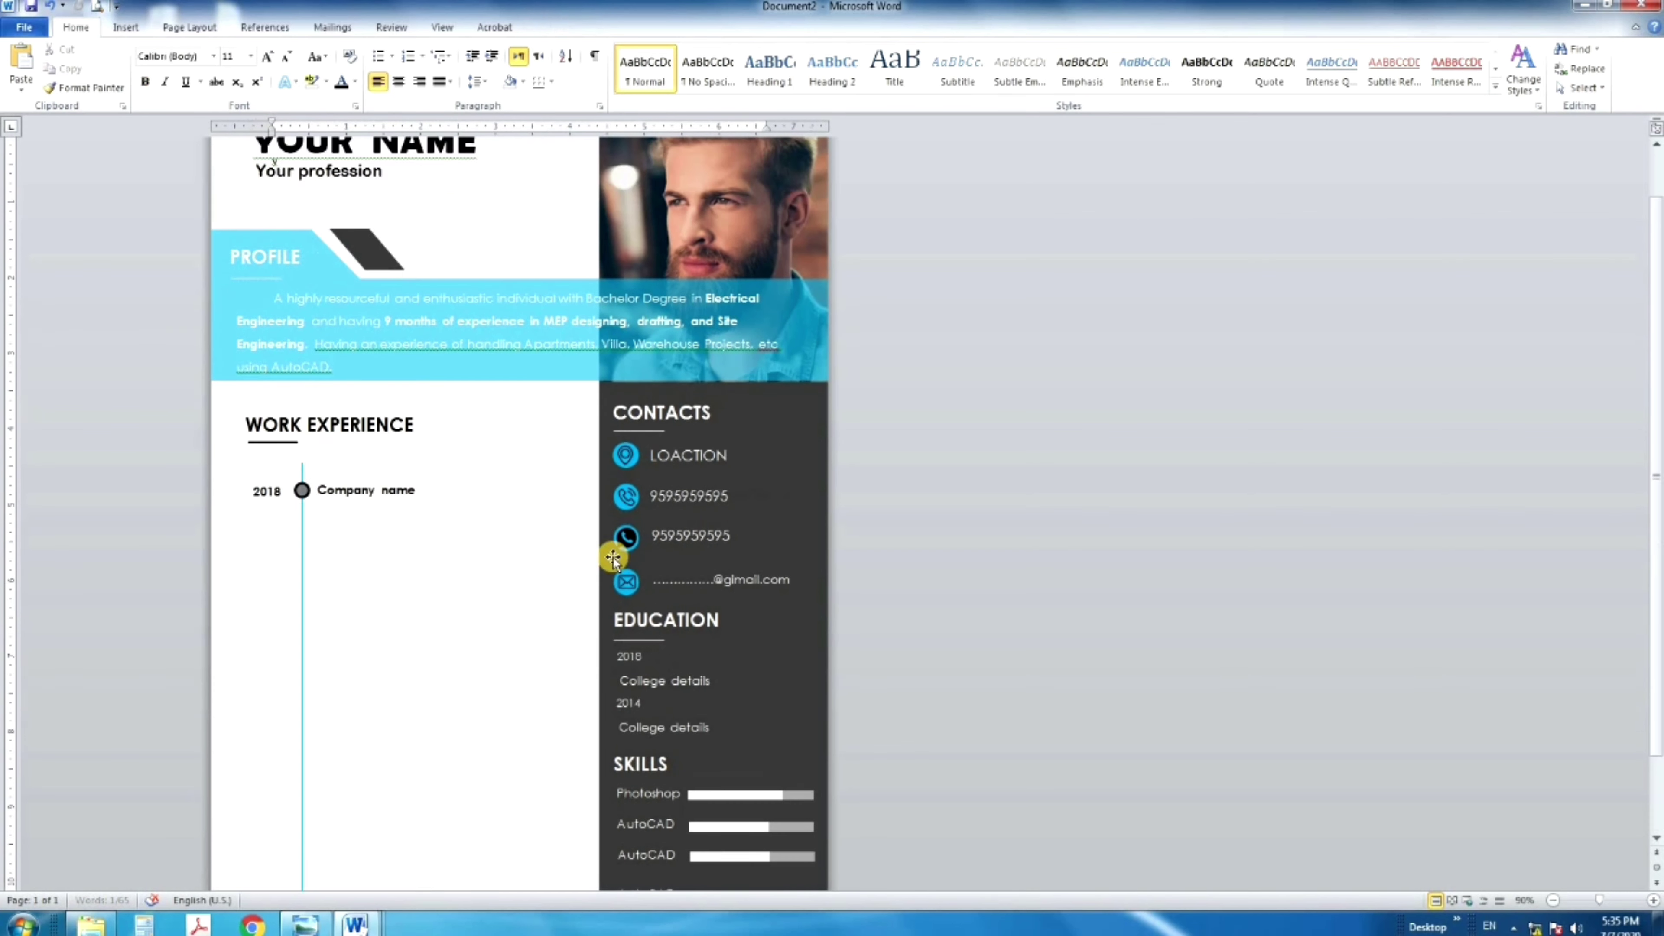
click(513, 572)
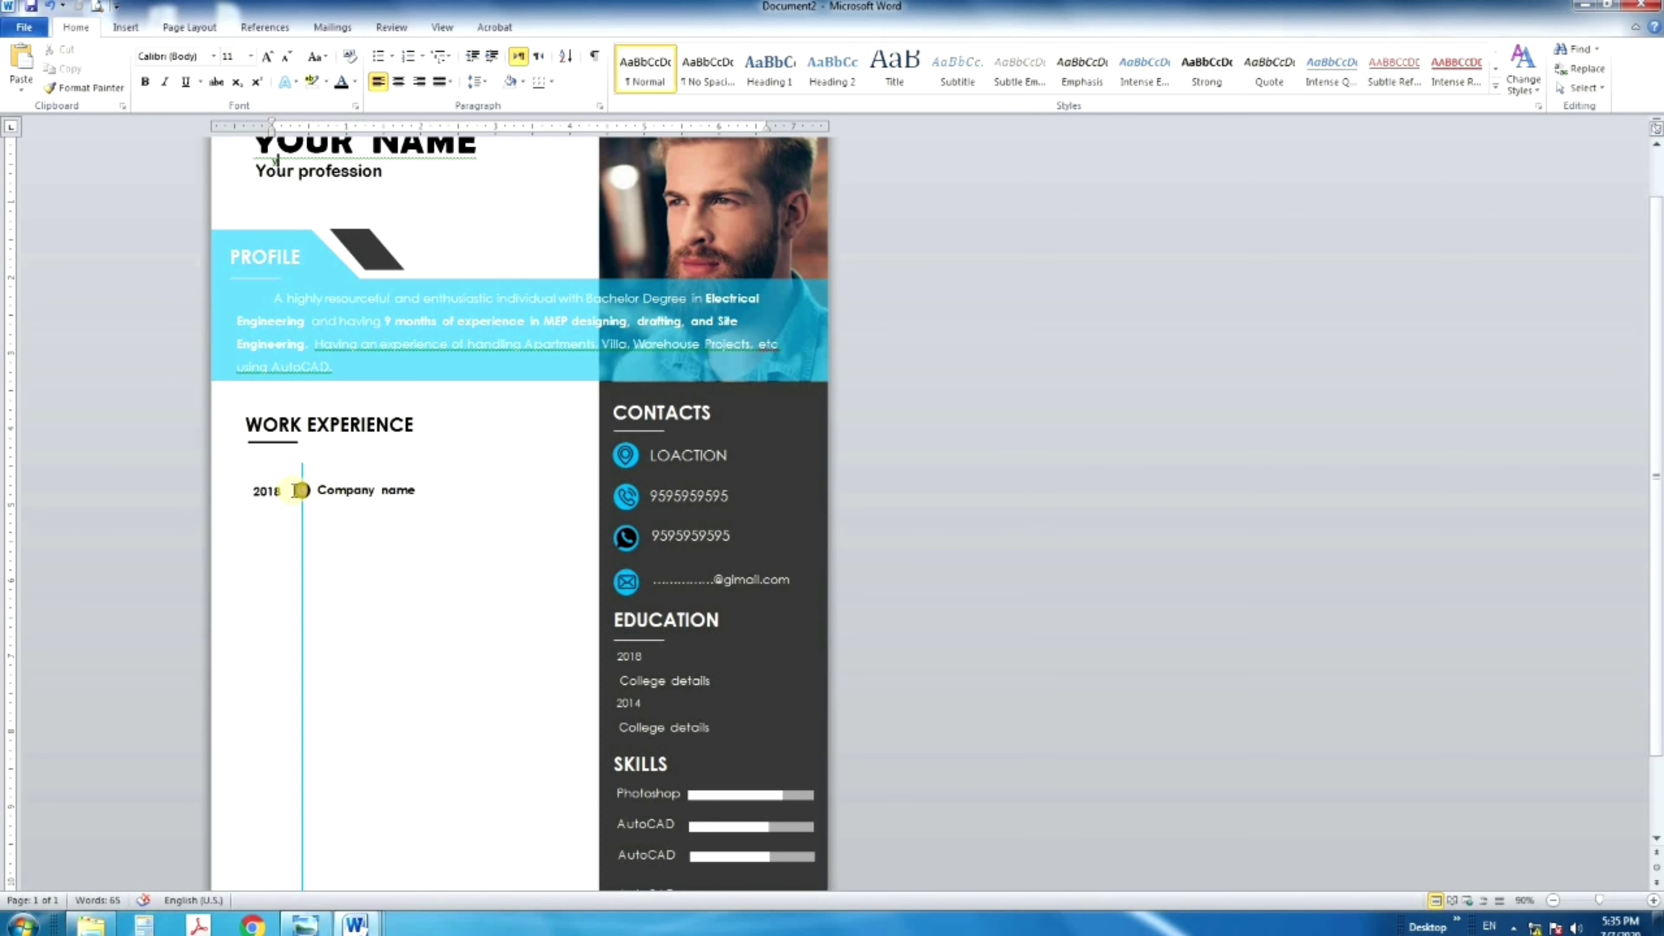
click(261, 490)
double_click(251, 490)
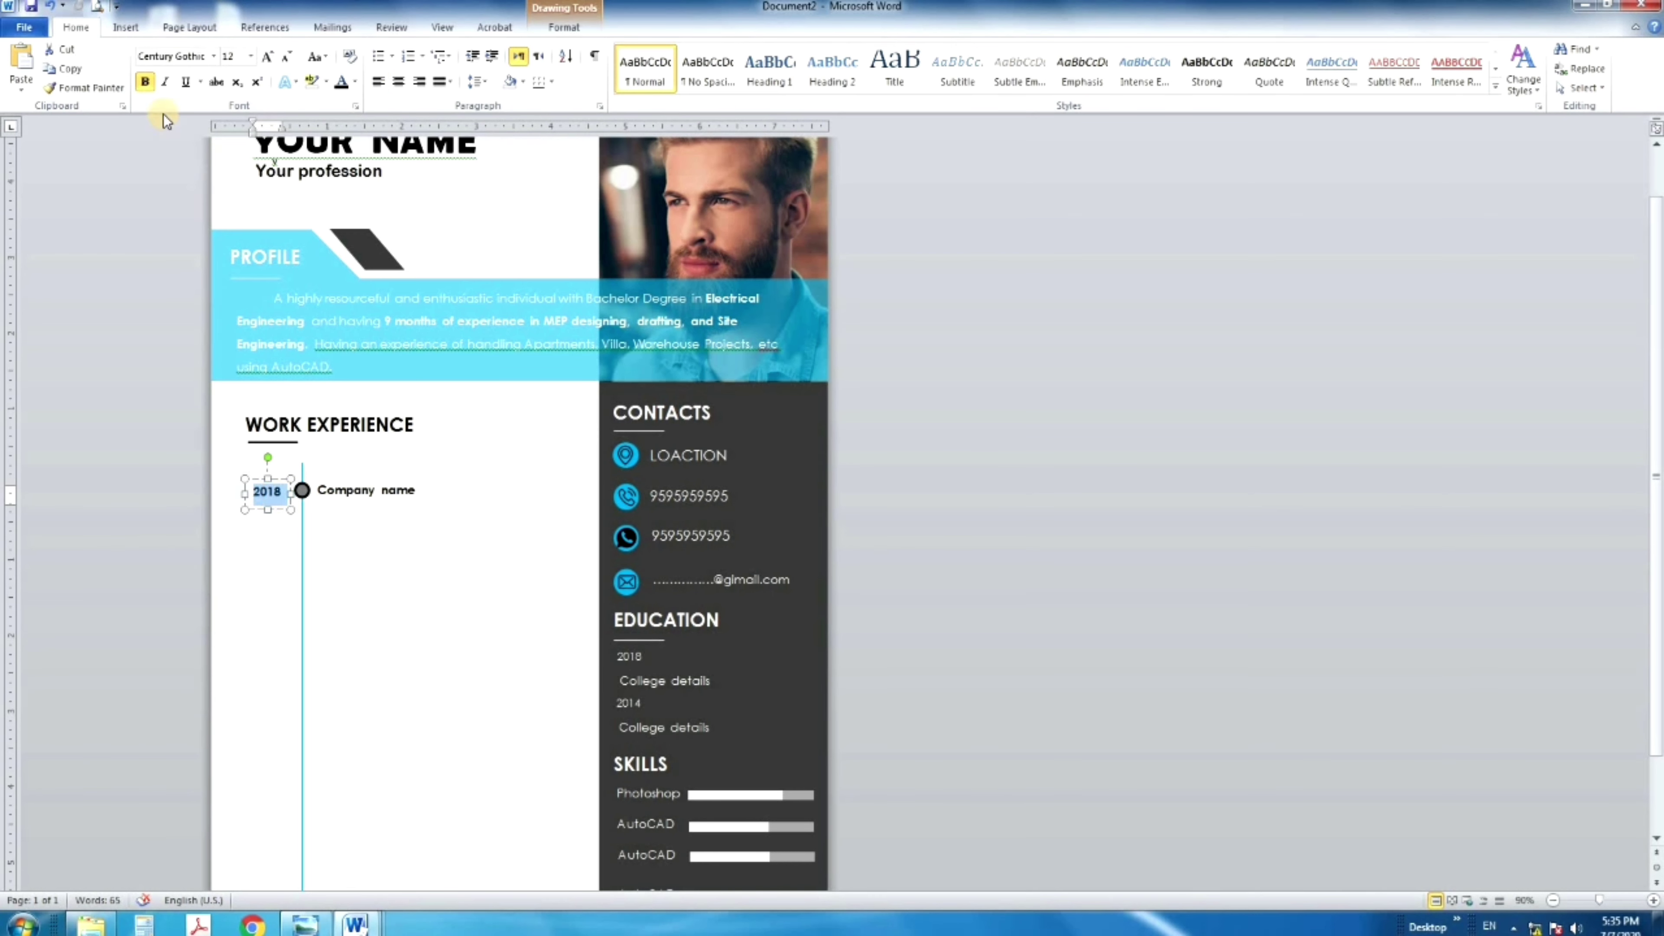
click(145, 82)
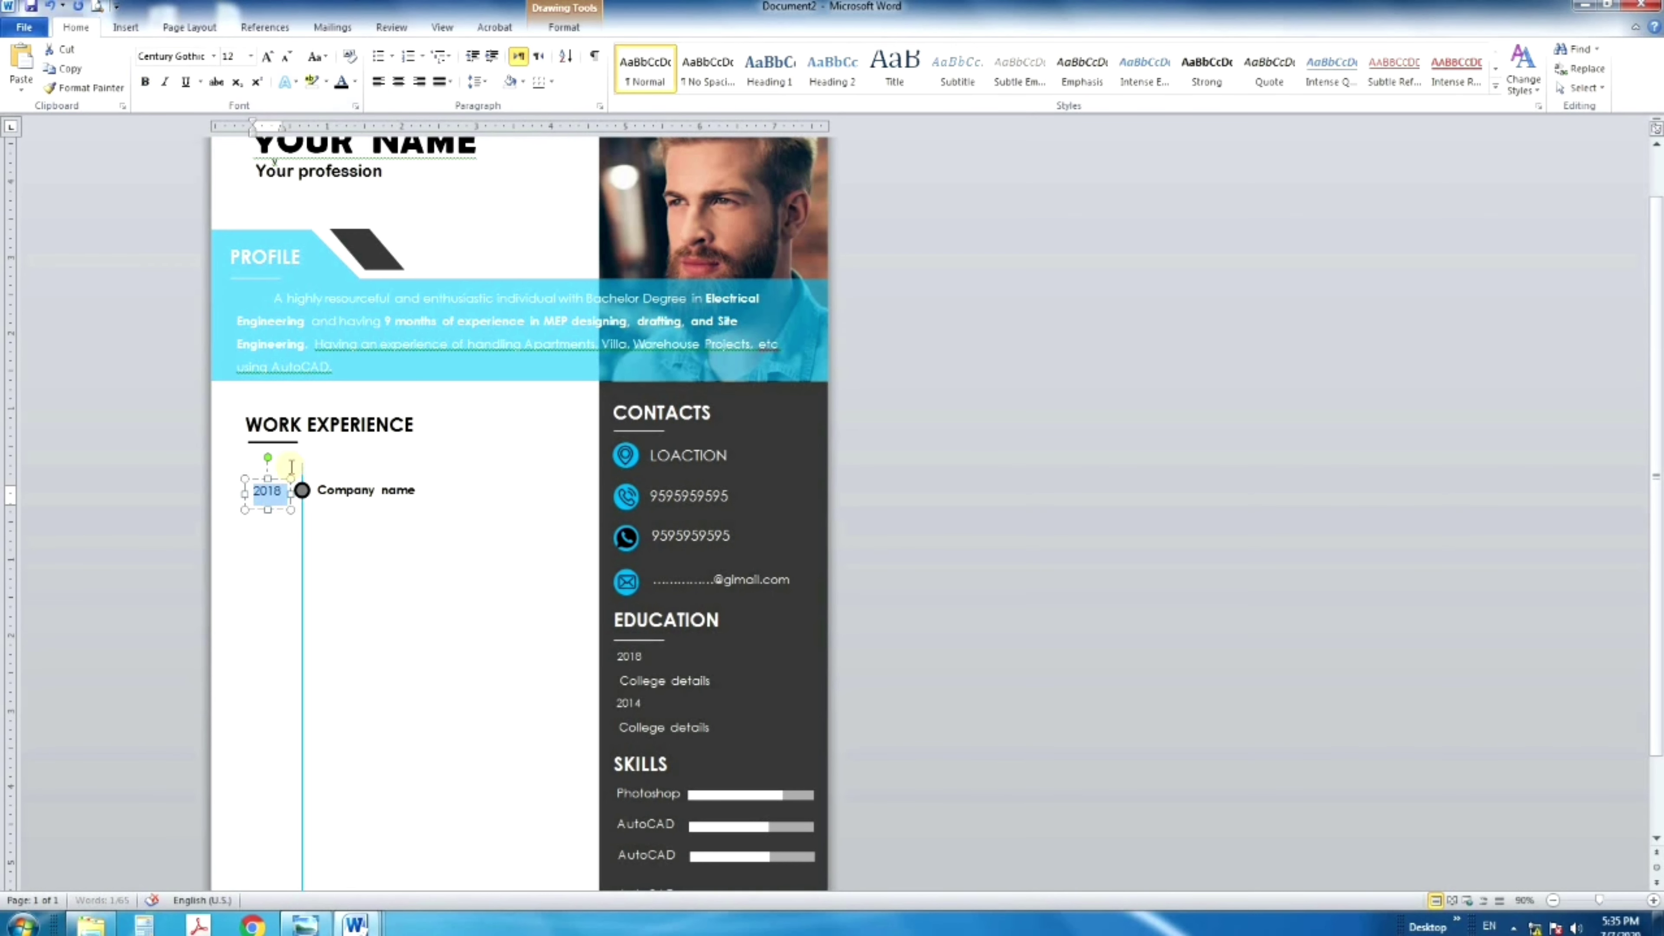
Step: Add '2016' on a line above 2018 and resize the year box to fit both
click(278, 492)
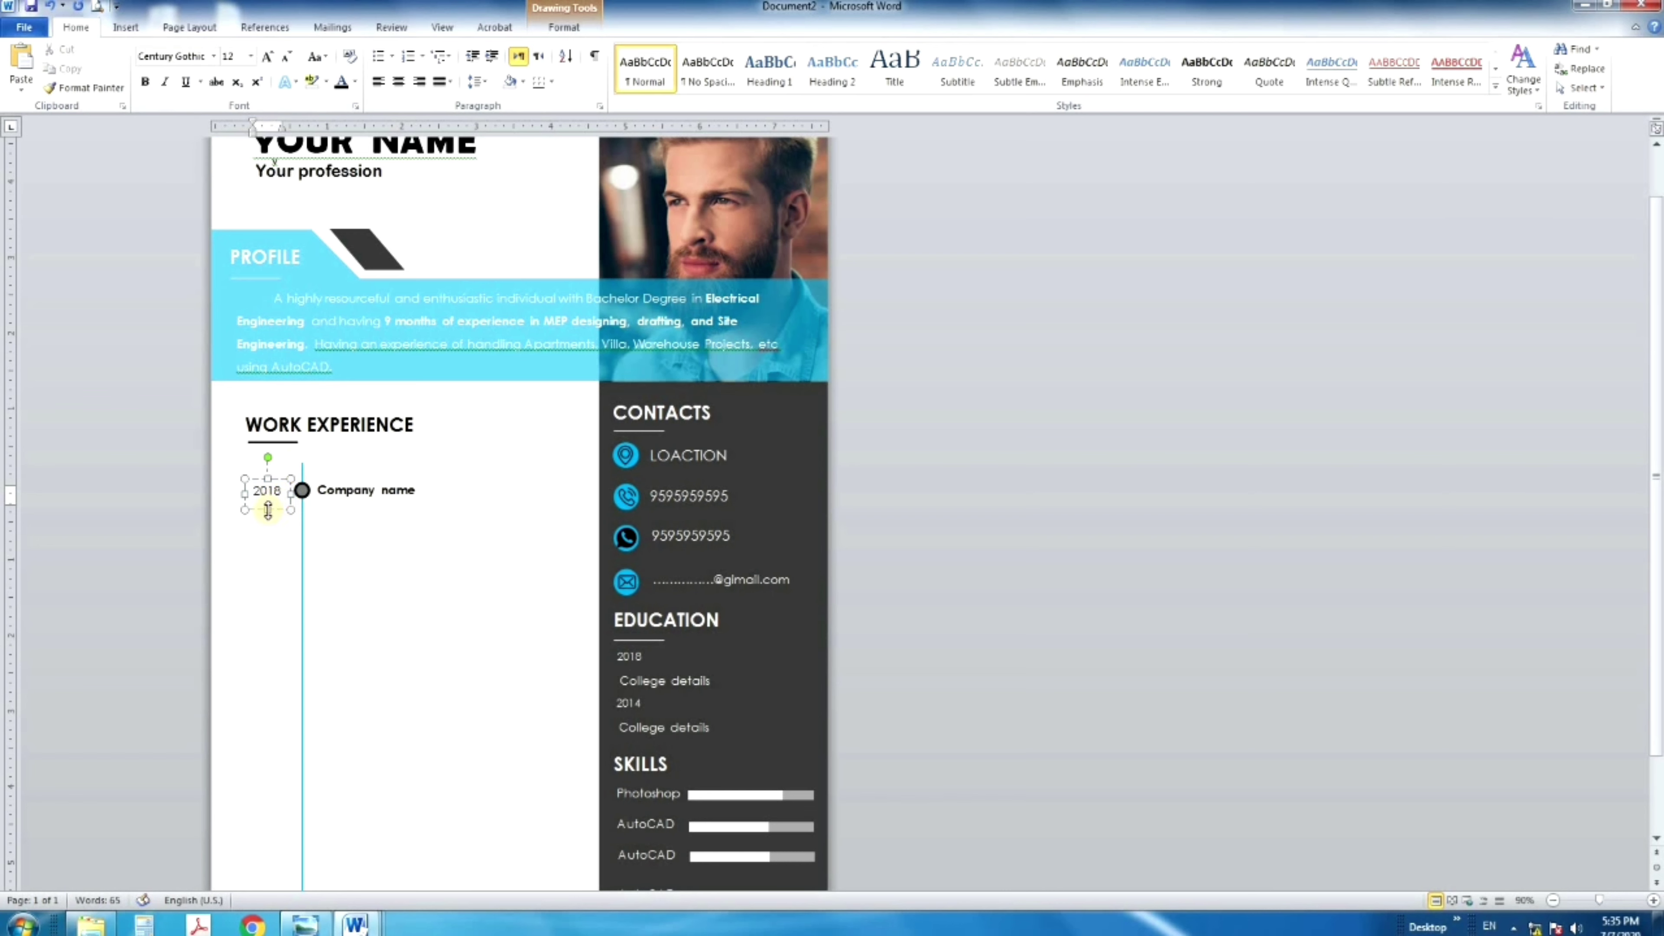
drag(268, 510, 268, 525)
drag(270, 524, 269, 538)
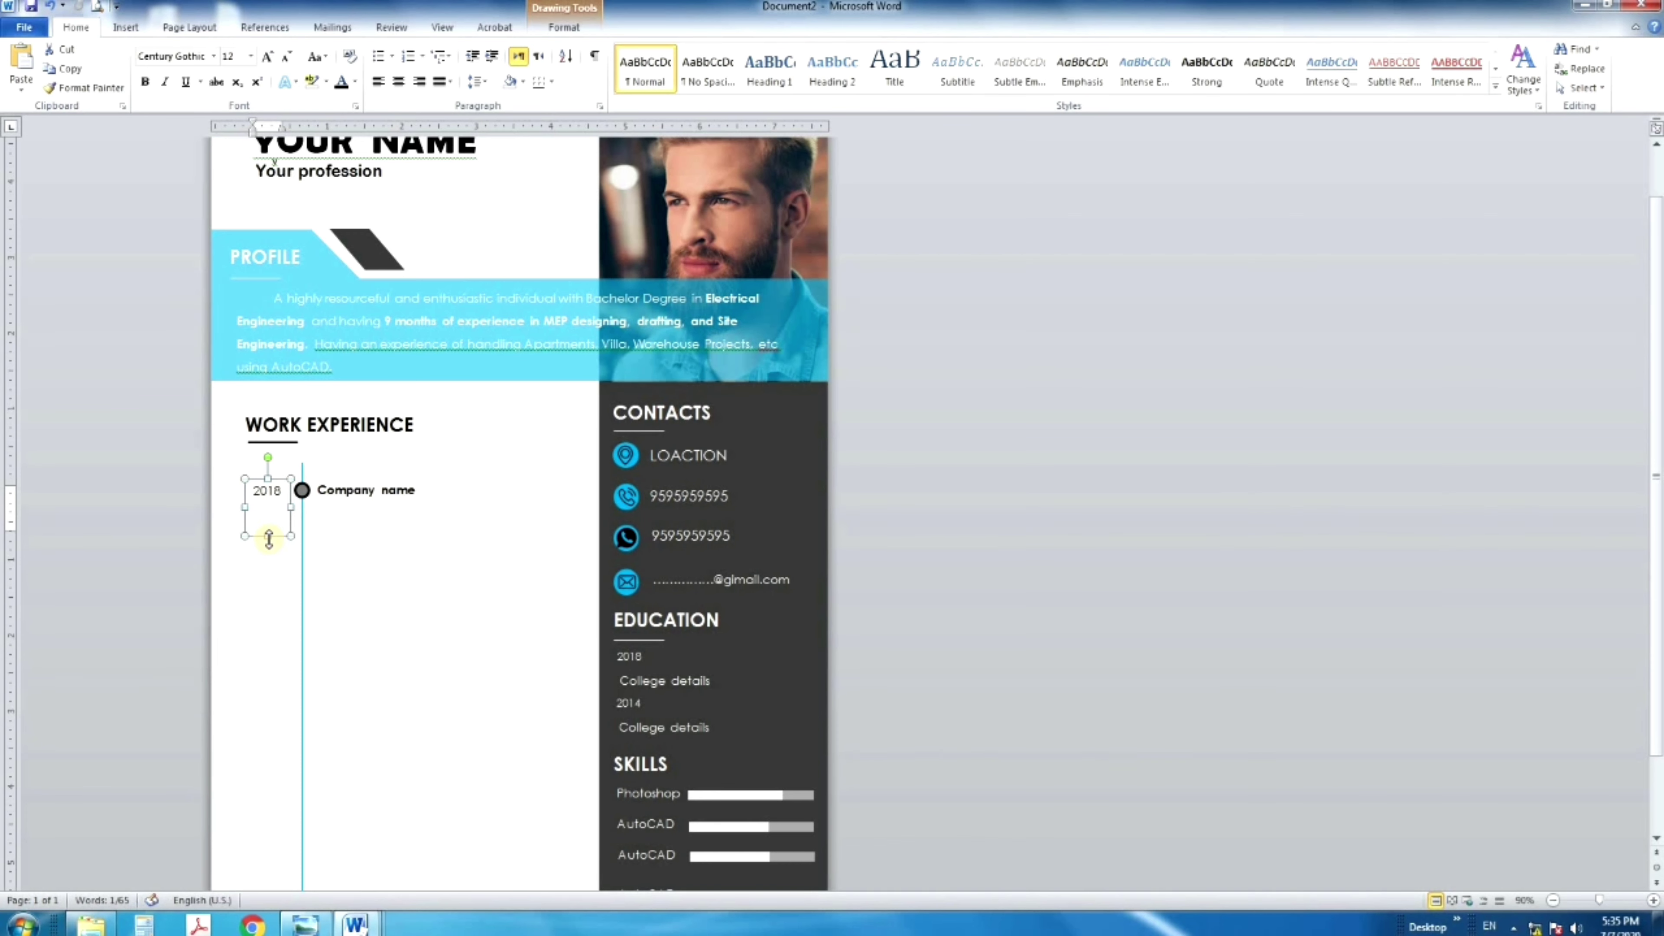
text(2016)
key(Return)
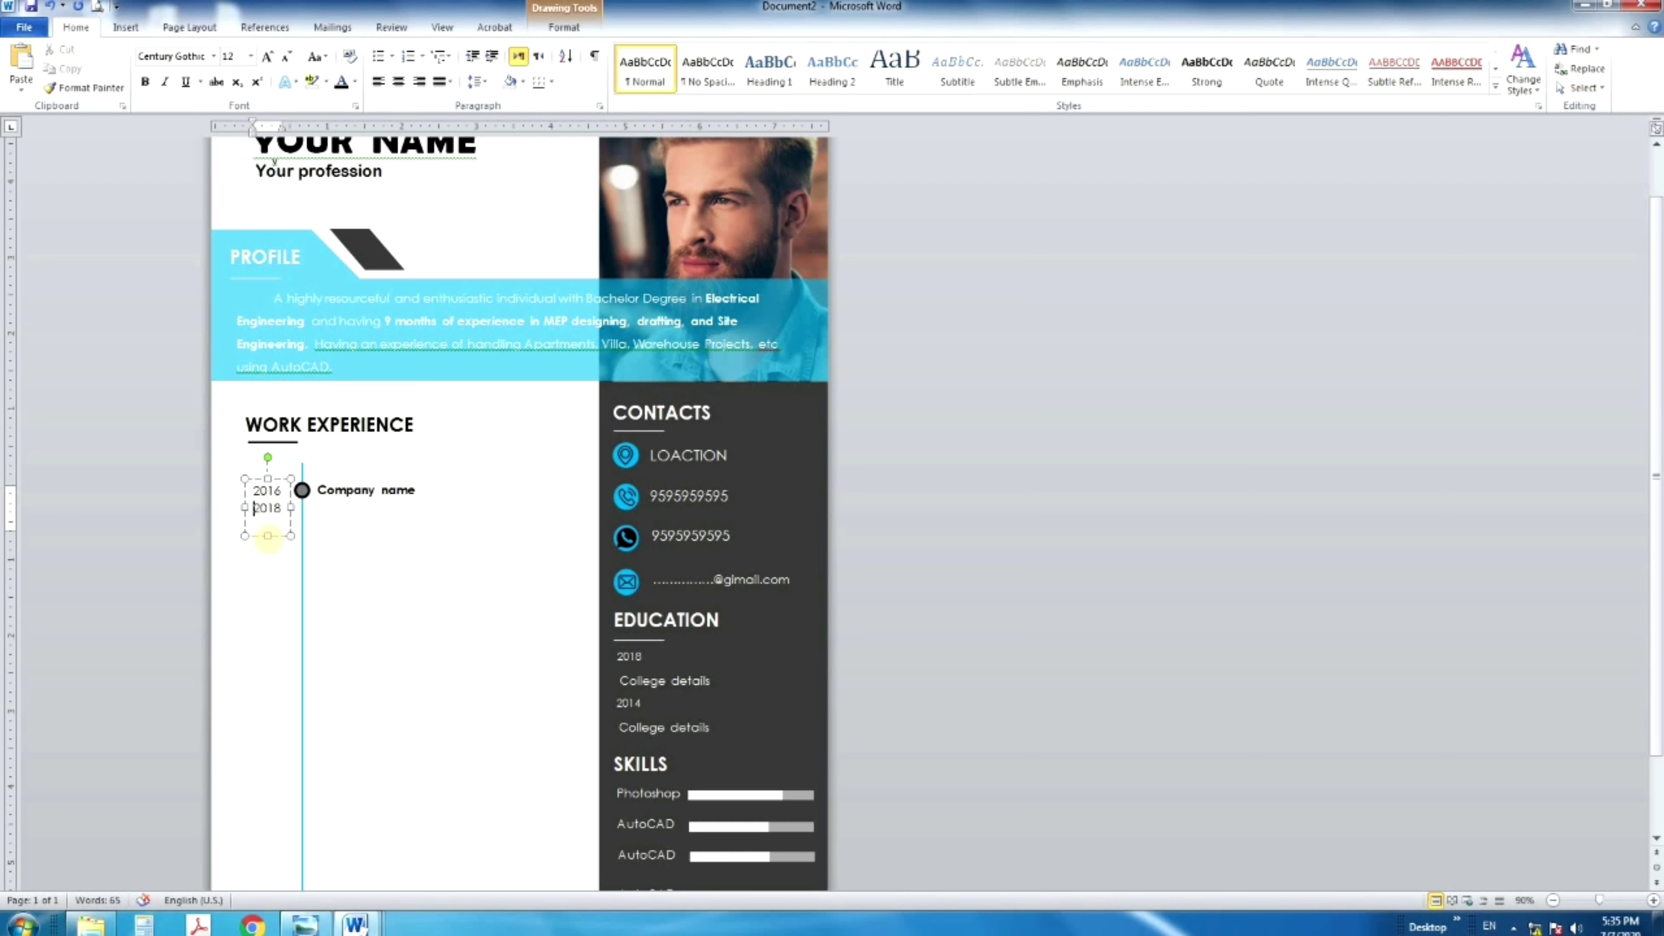
drag(268, 535, 268, 523)
click(387, 576)
scroll(445, 467, down, 2)
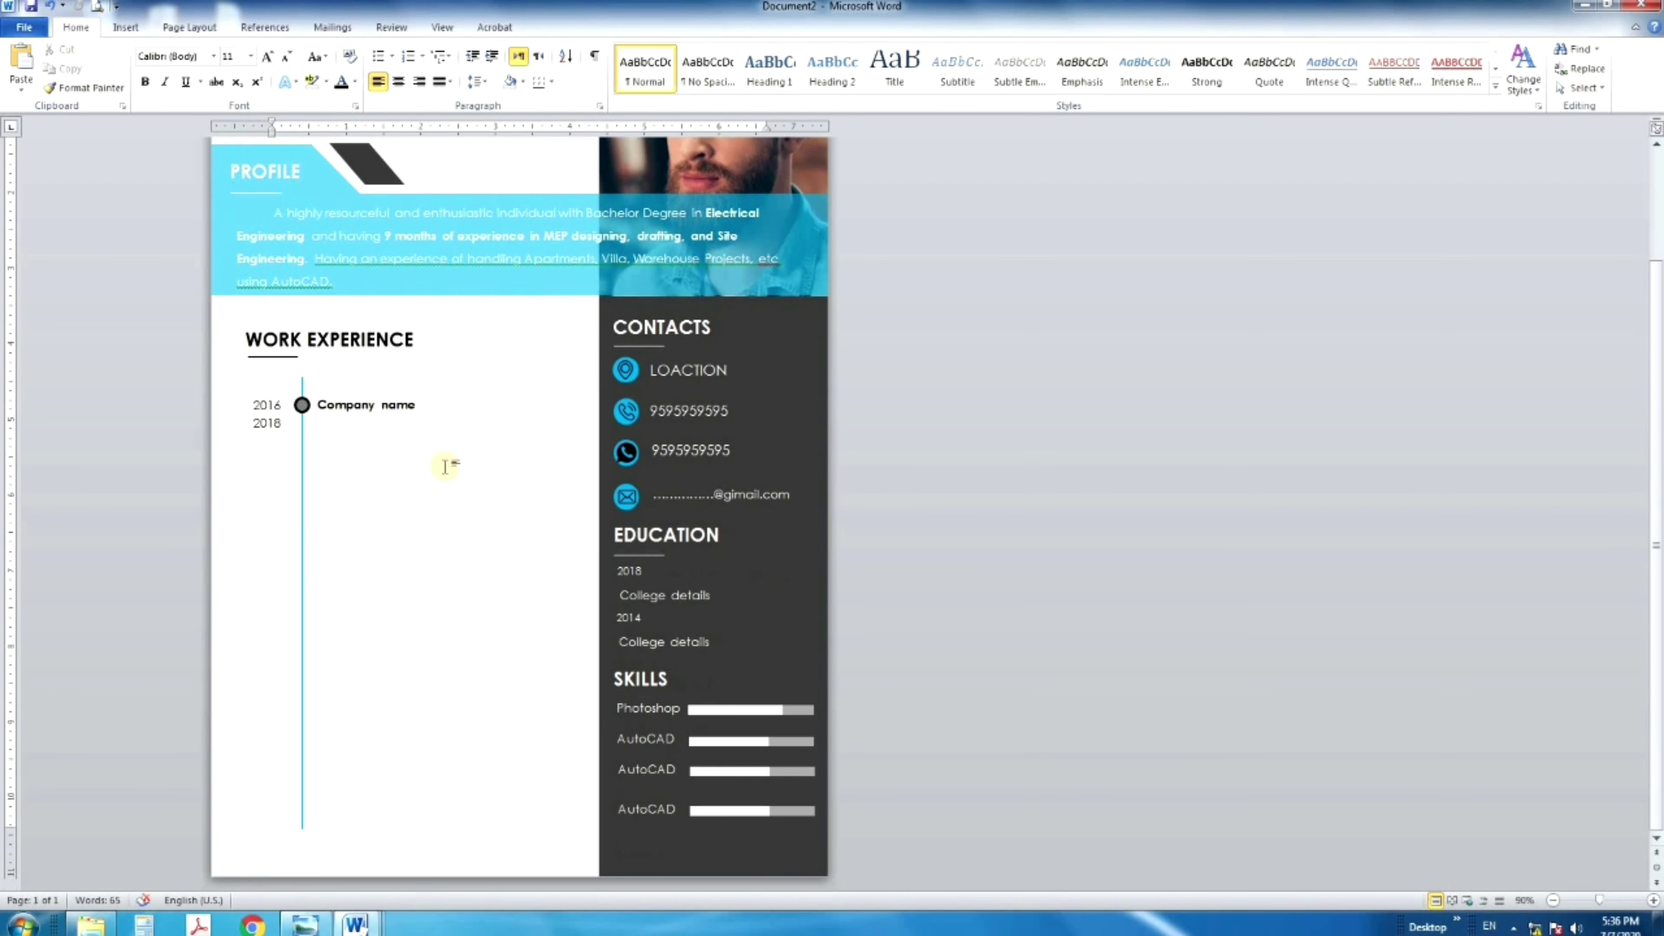
click(410, 407)
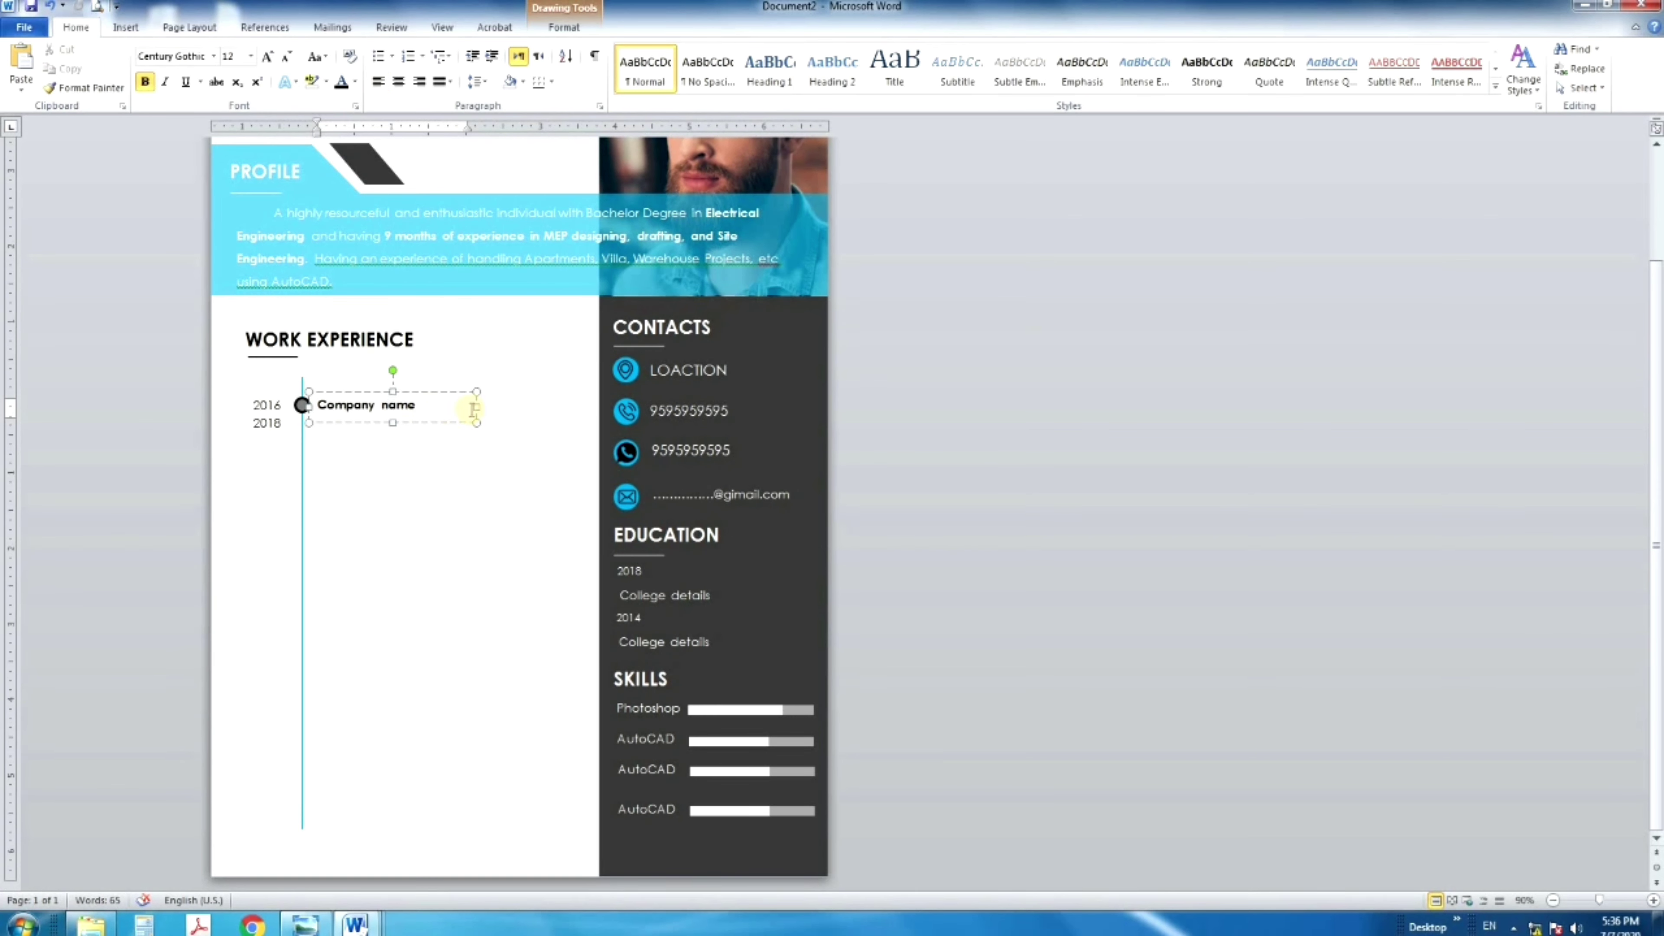
Step: Narrow the Company name box and add a copy below it reading 'Position Here'
drag(462, 407, 416, 410)
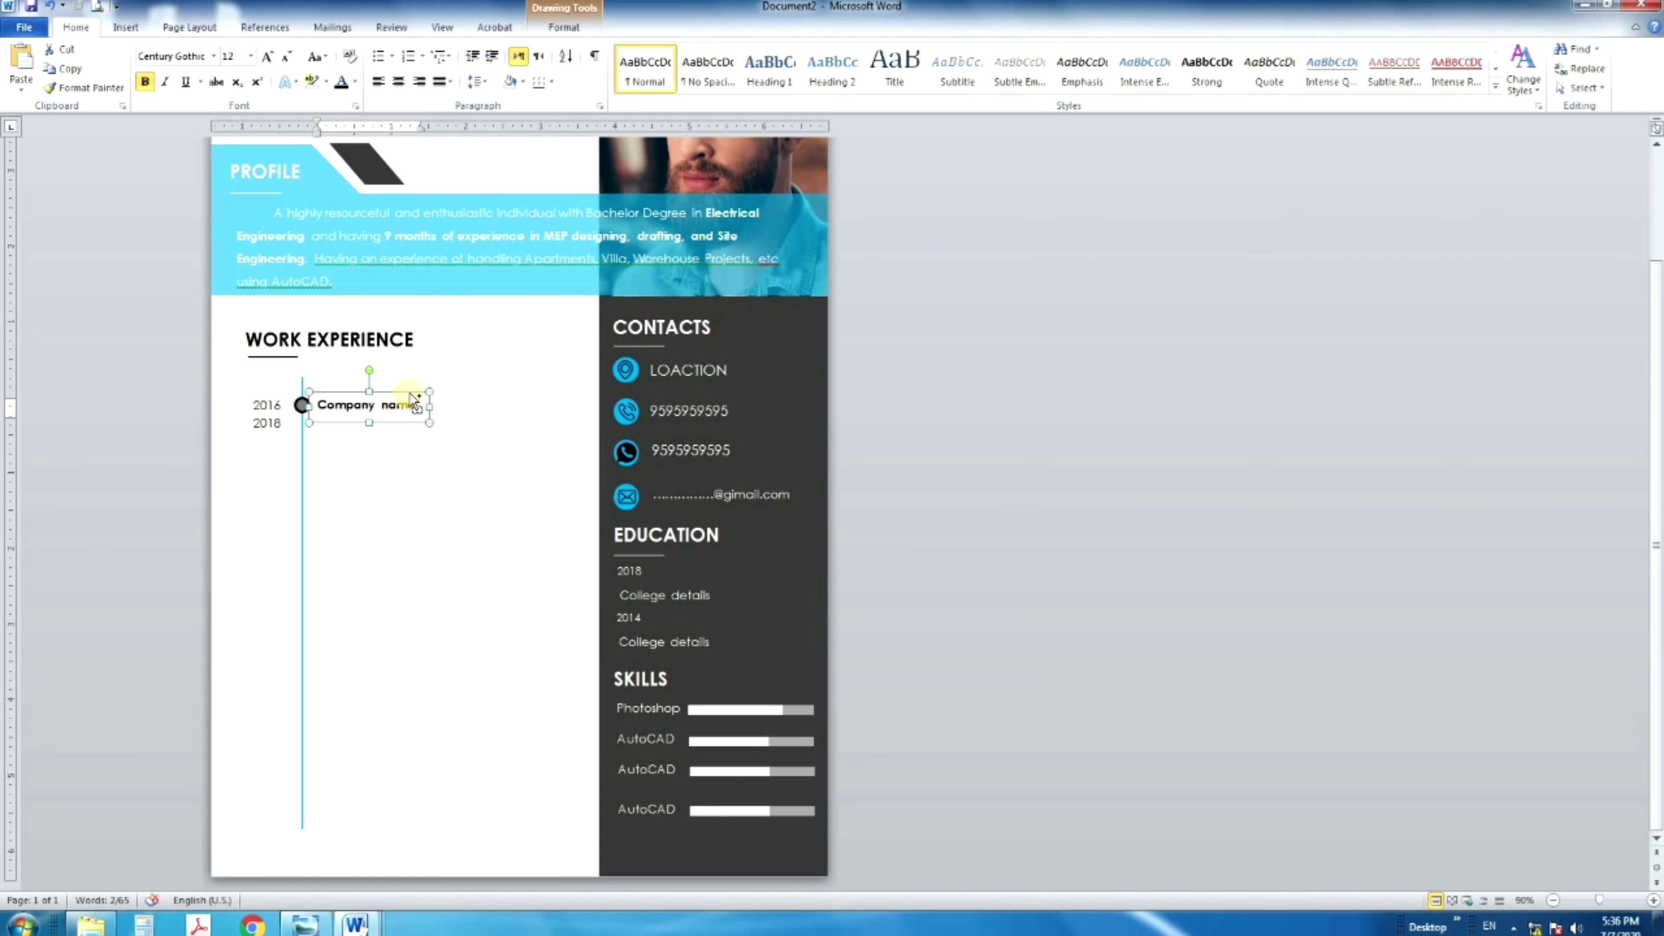
drag(413, 400, 419, 427)
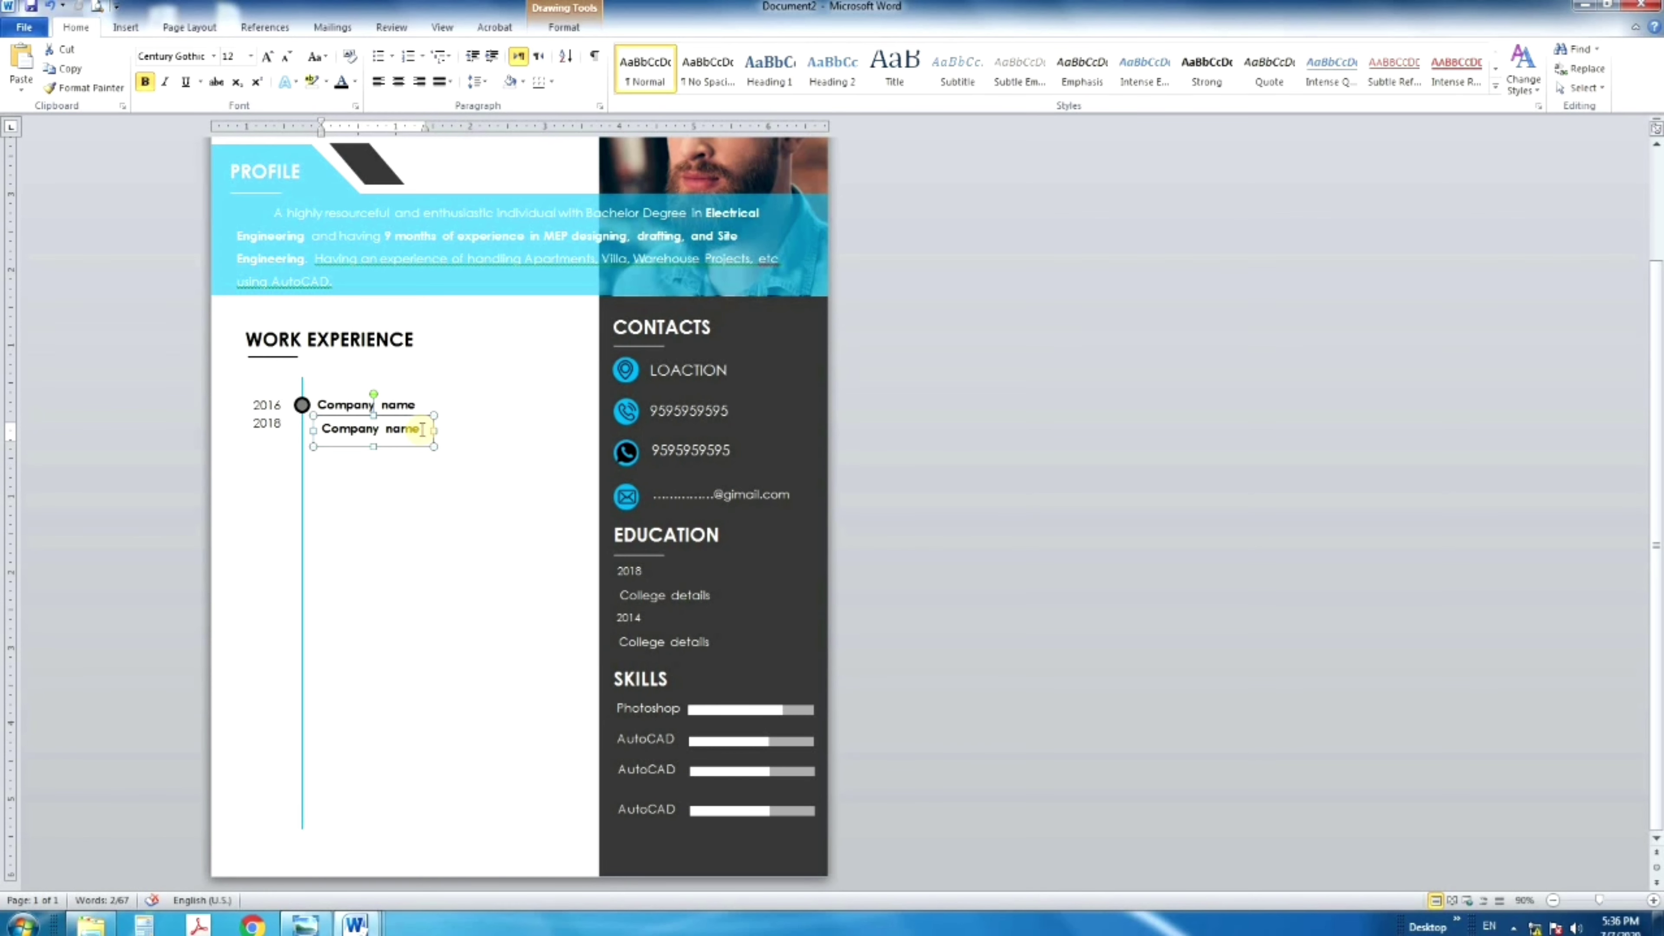
drag(419, 428, 321, 428)
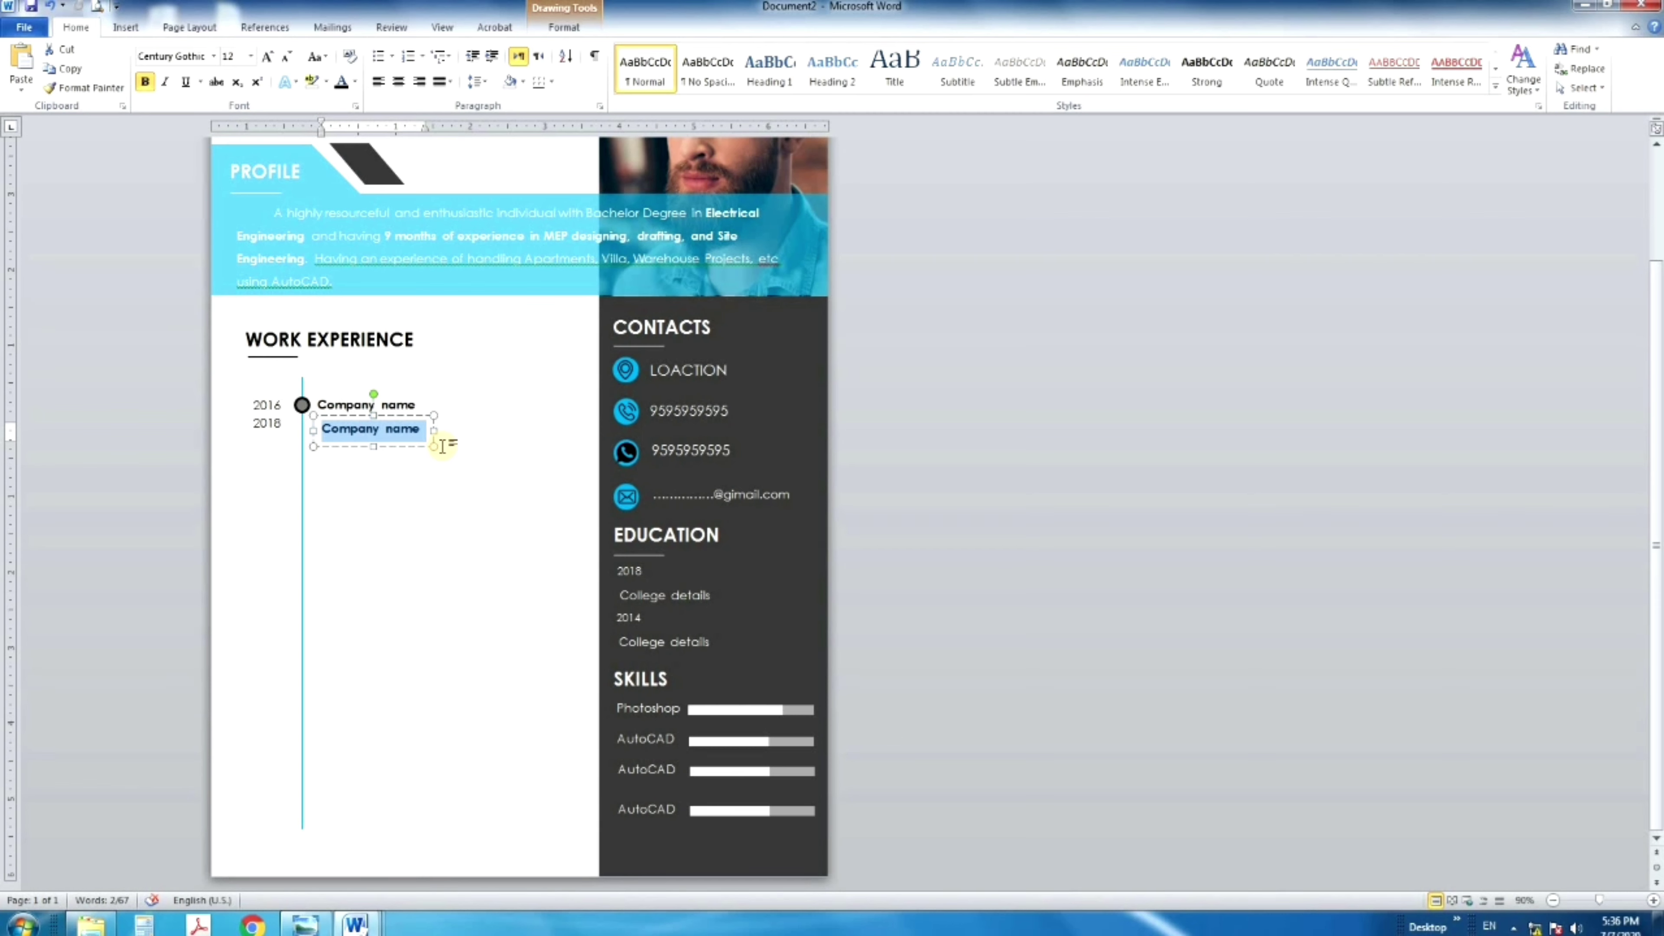
text(Position Here)
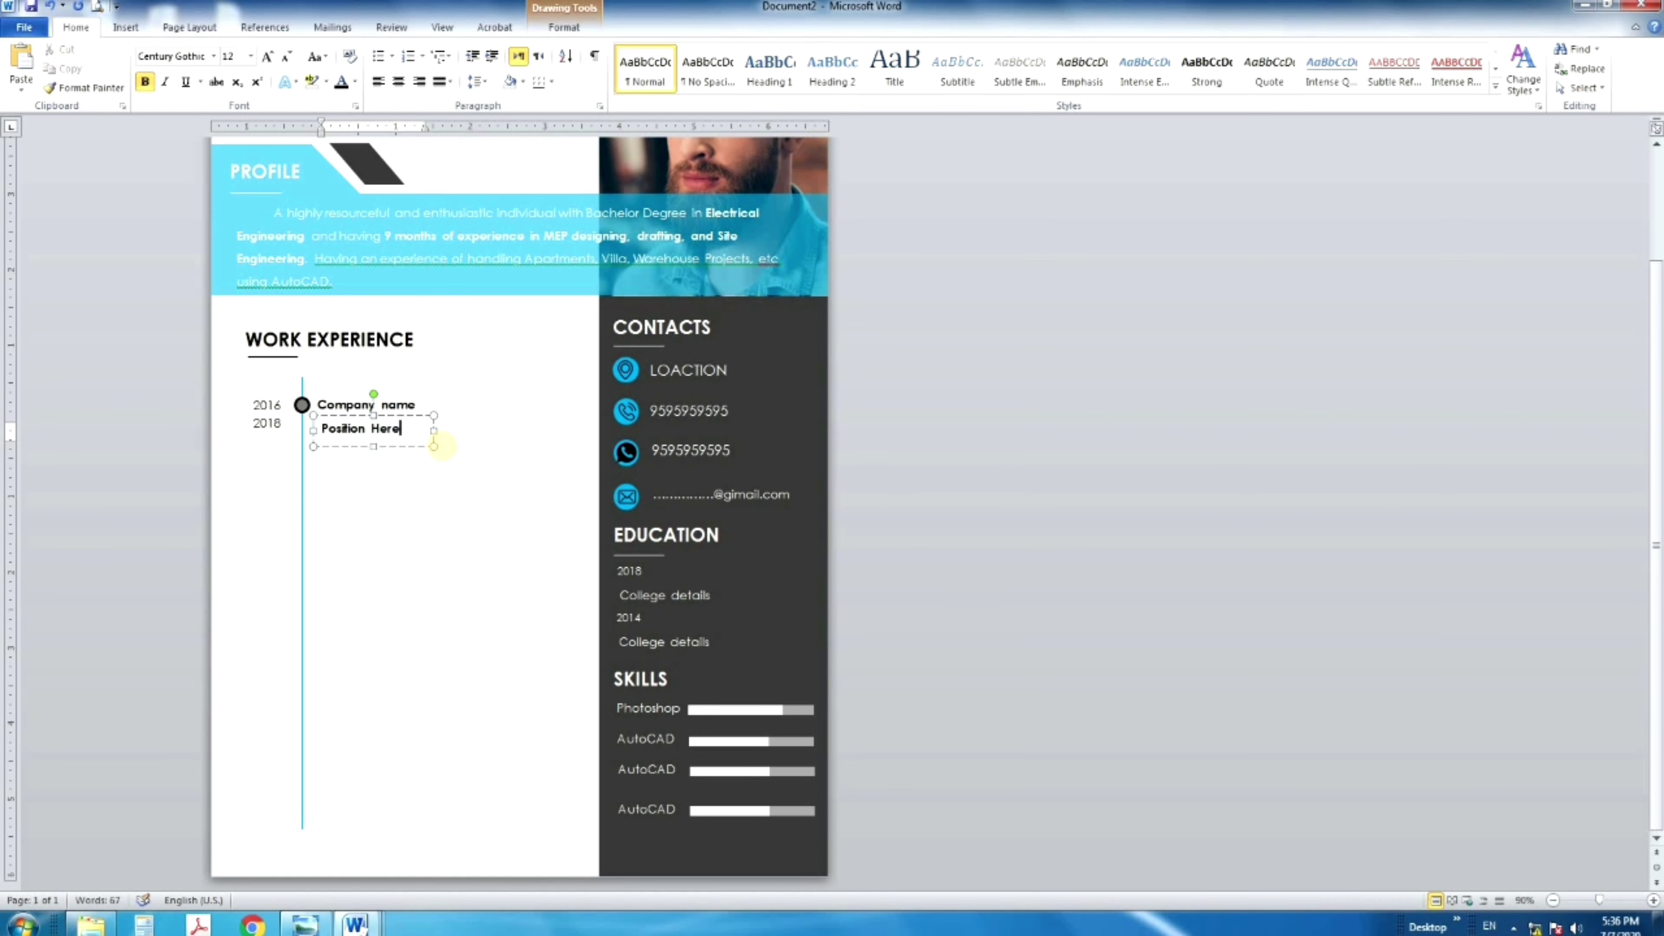
Step: Nudge the Position Here box up so it sits directly beneath Company name
scroll(393, 505, up, 3)
scroll(354, 499, down, 3)
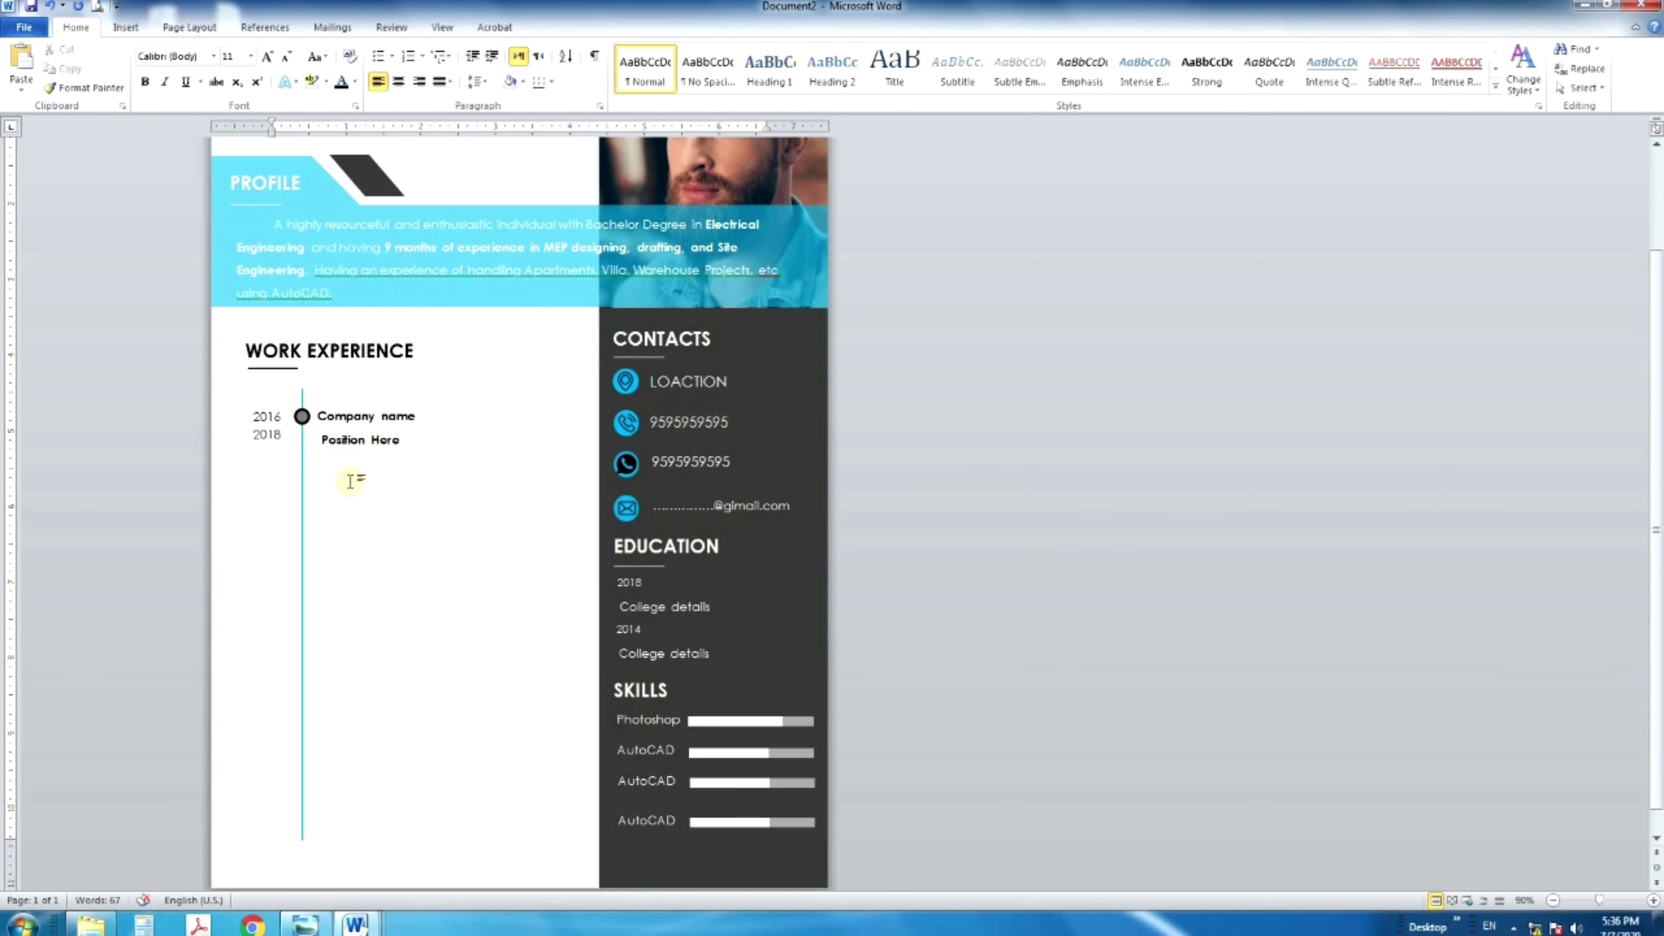
click(330, 457)
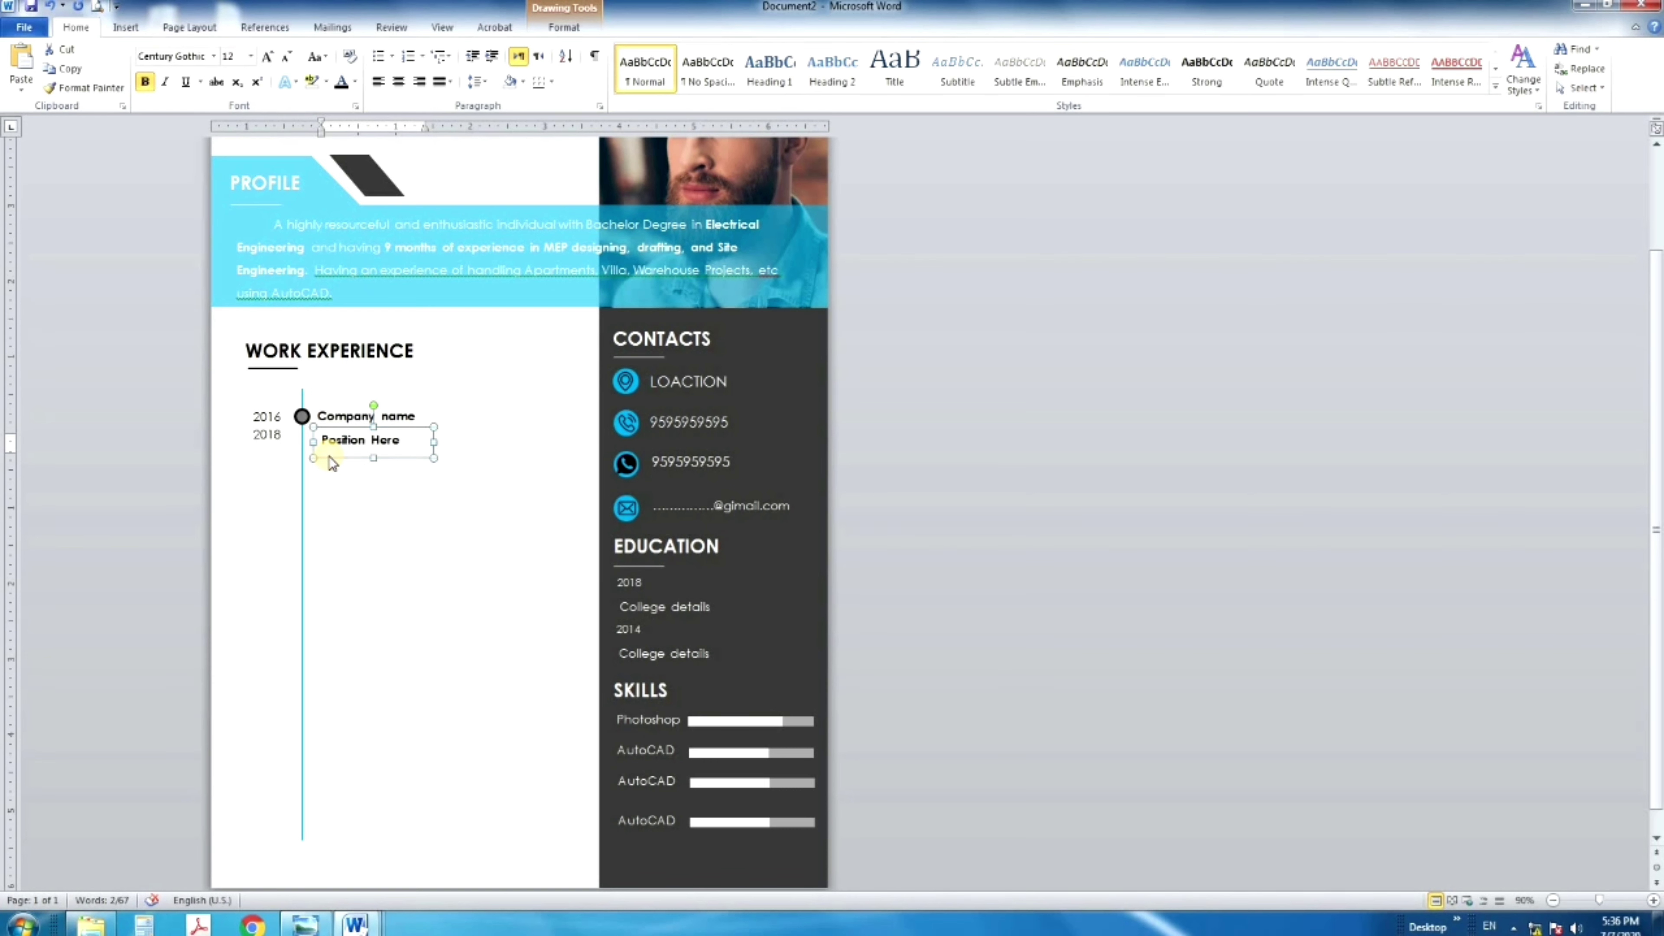
key(Up)
click(353, 505)
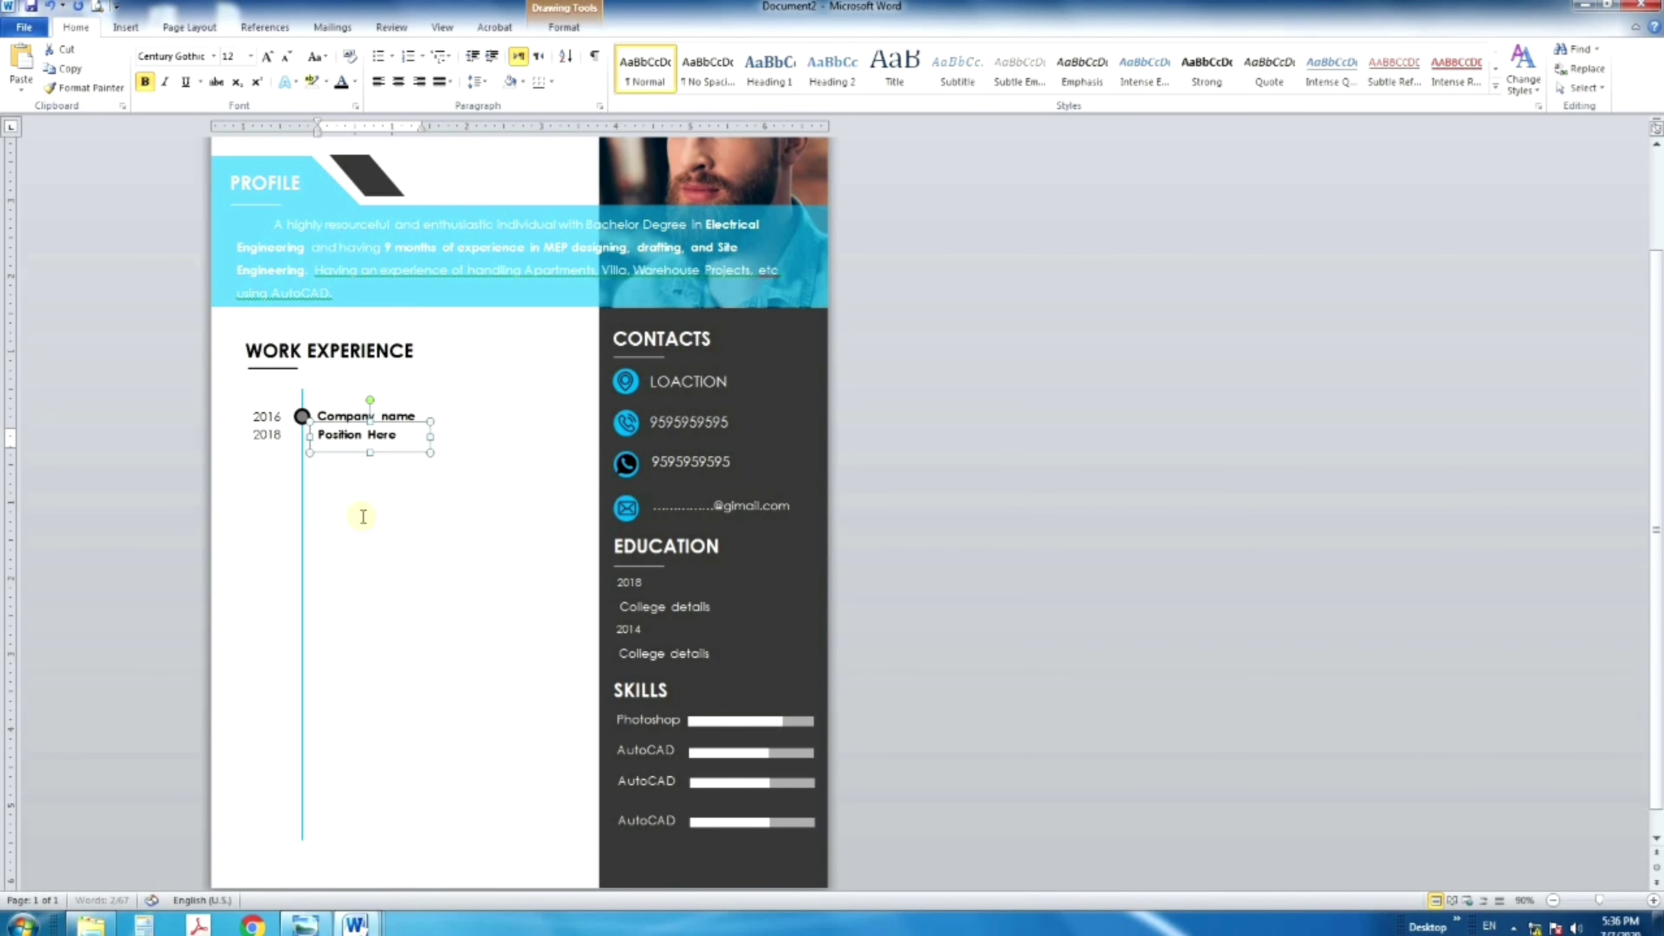
scroll(360, 517, up, 1)
click(393, 531)
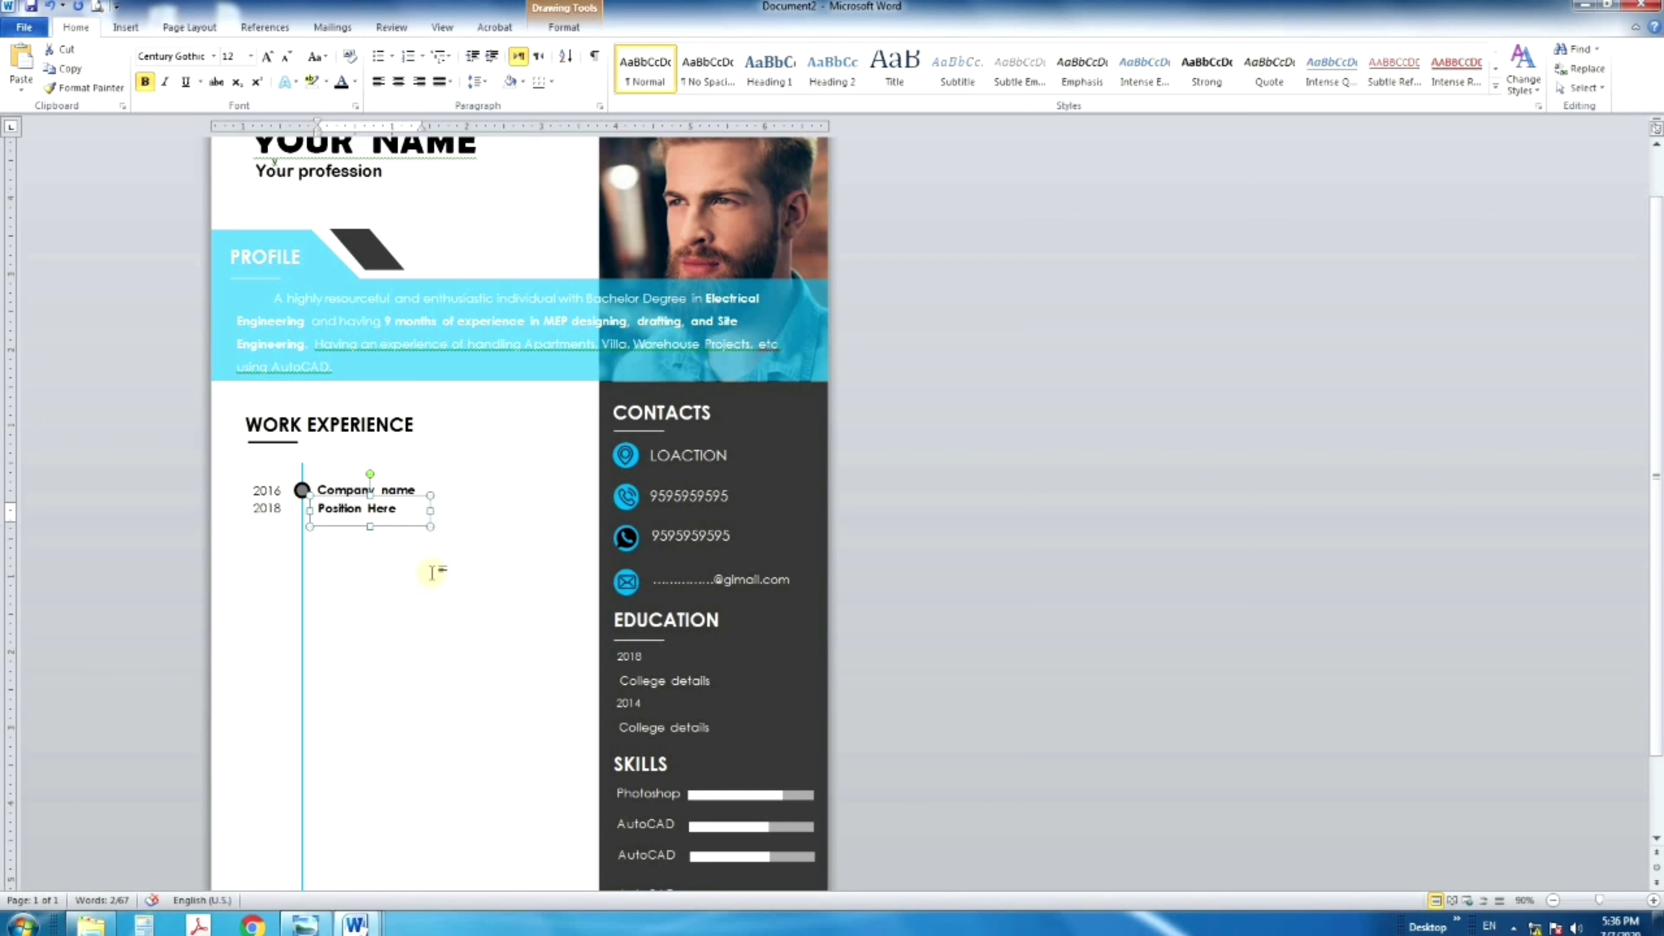
Step: Add a copy of the Position Here box below it reading 'Duties and Responsibilities'
key(ctrl+v)
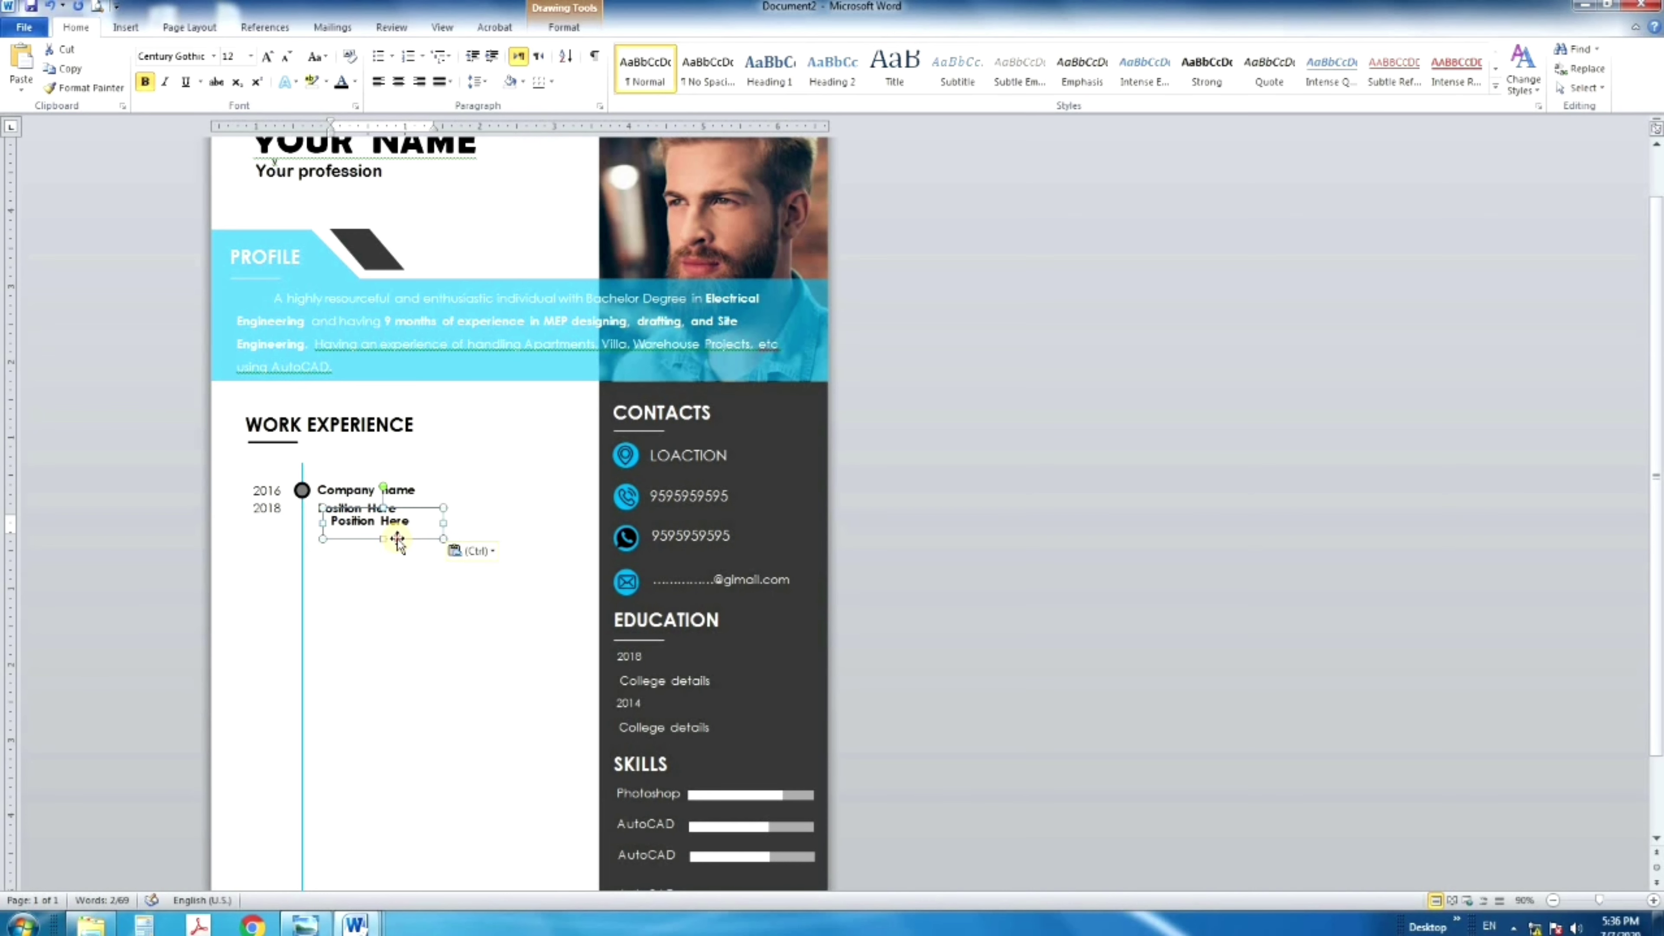
drag(400, 539, 390, 543)
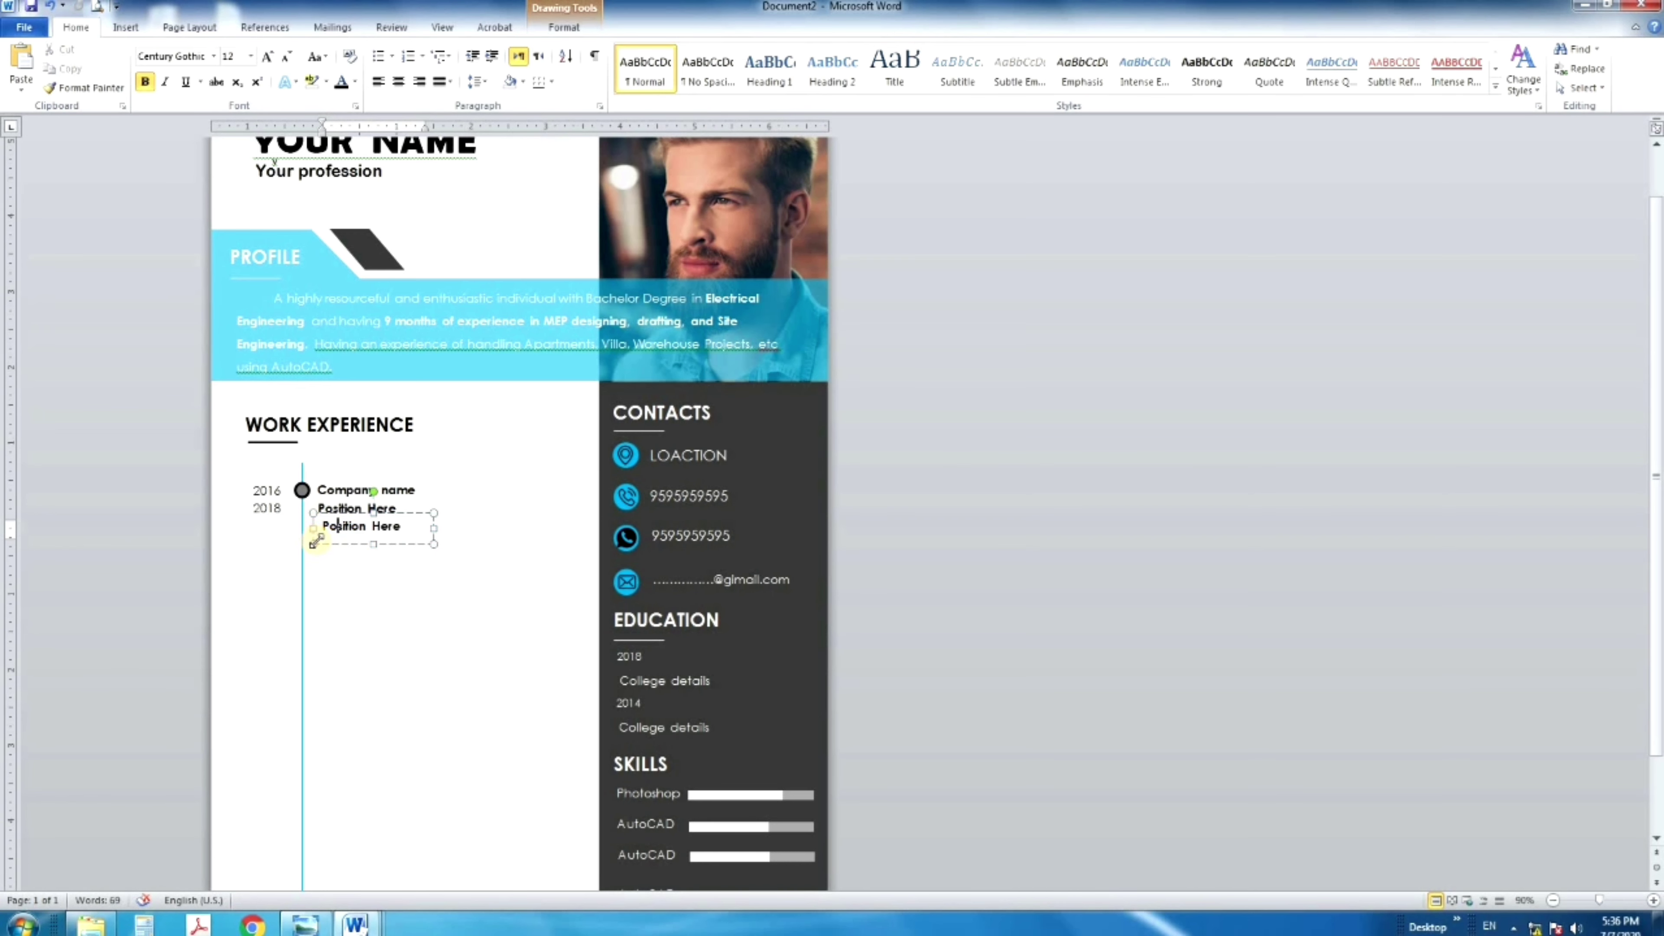
drag(319, 543, 315, 544)
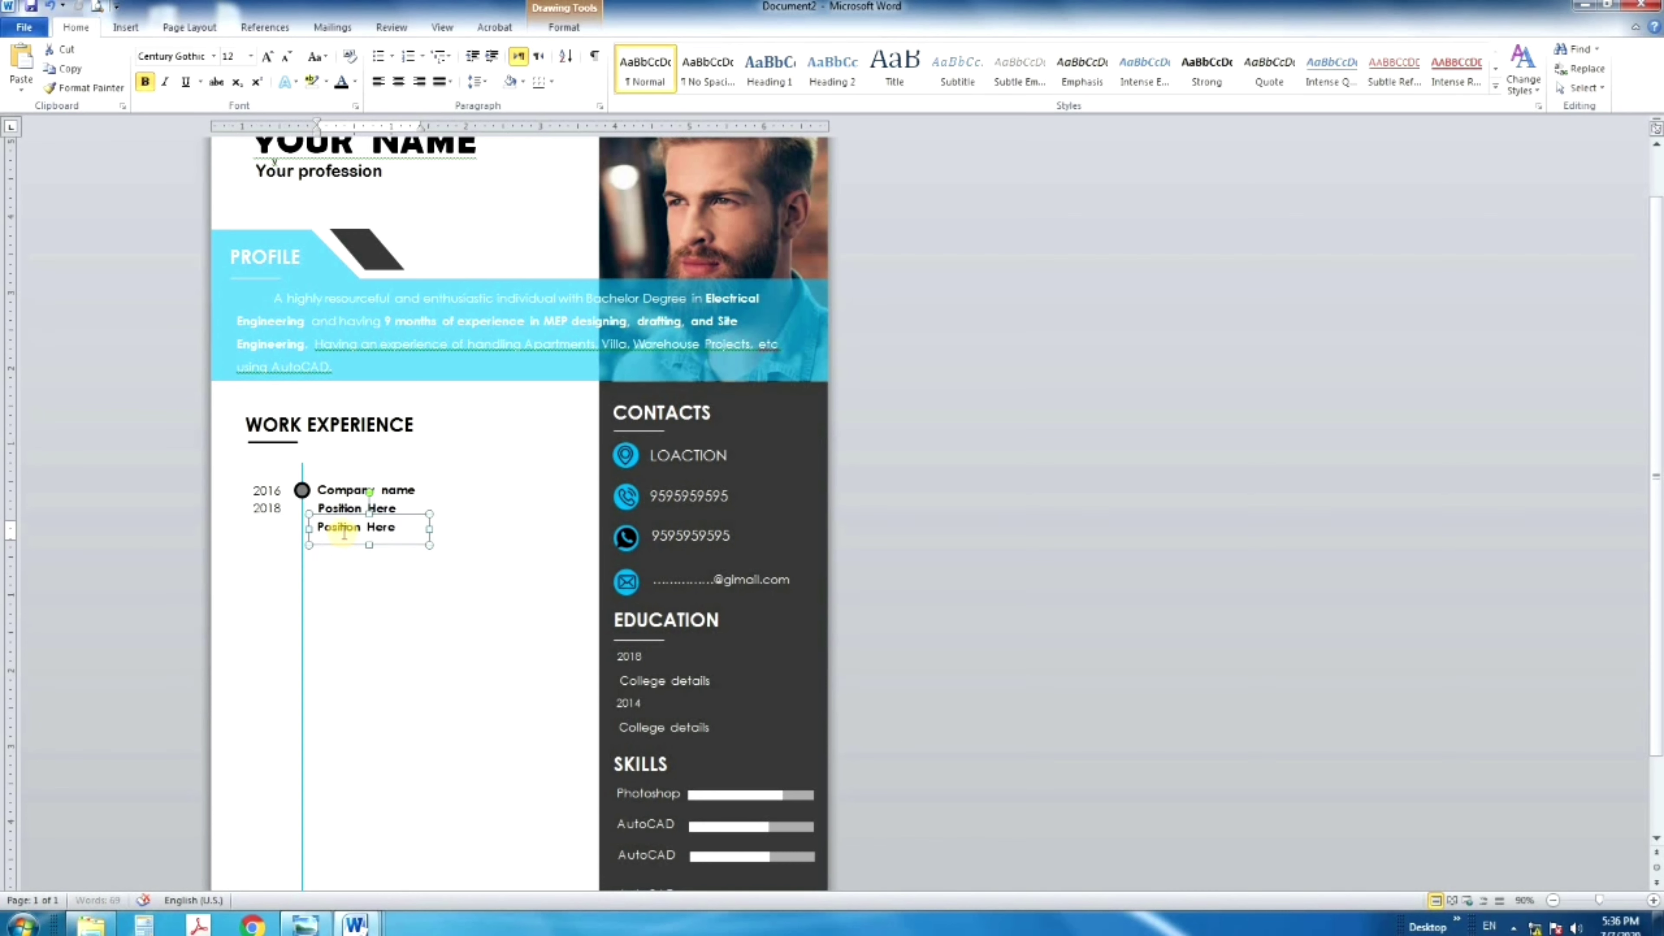
click(327, 528)
triple_click(306, 528)
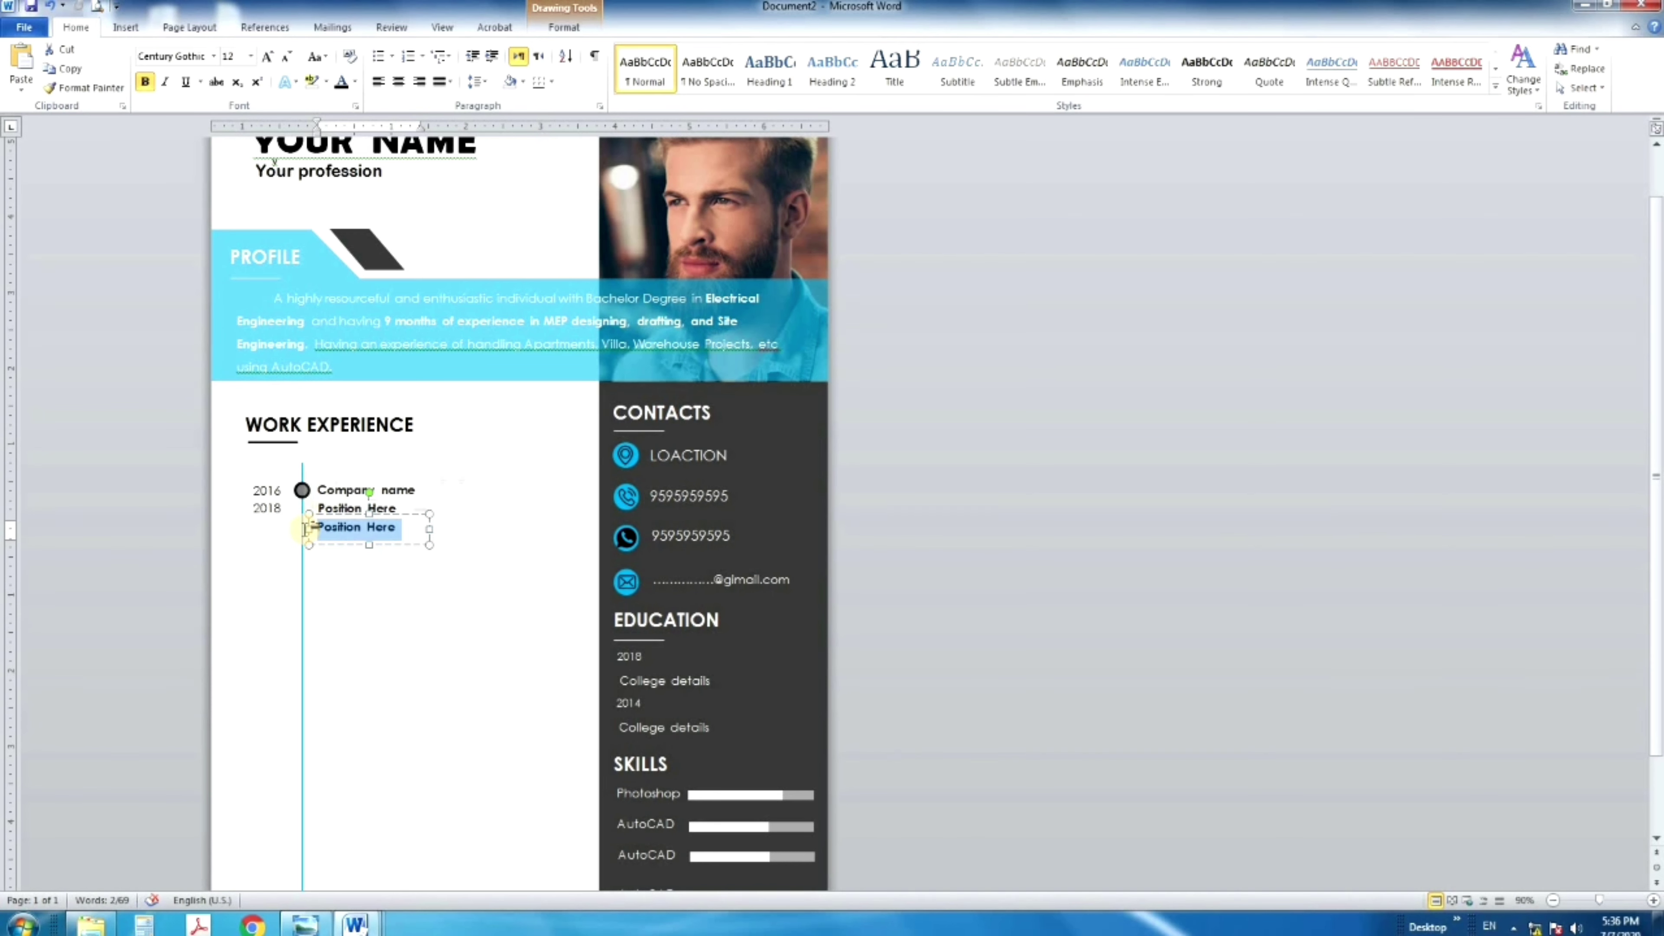
text(Duties and Respo)
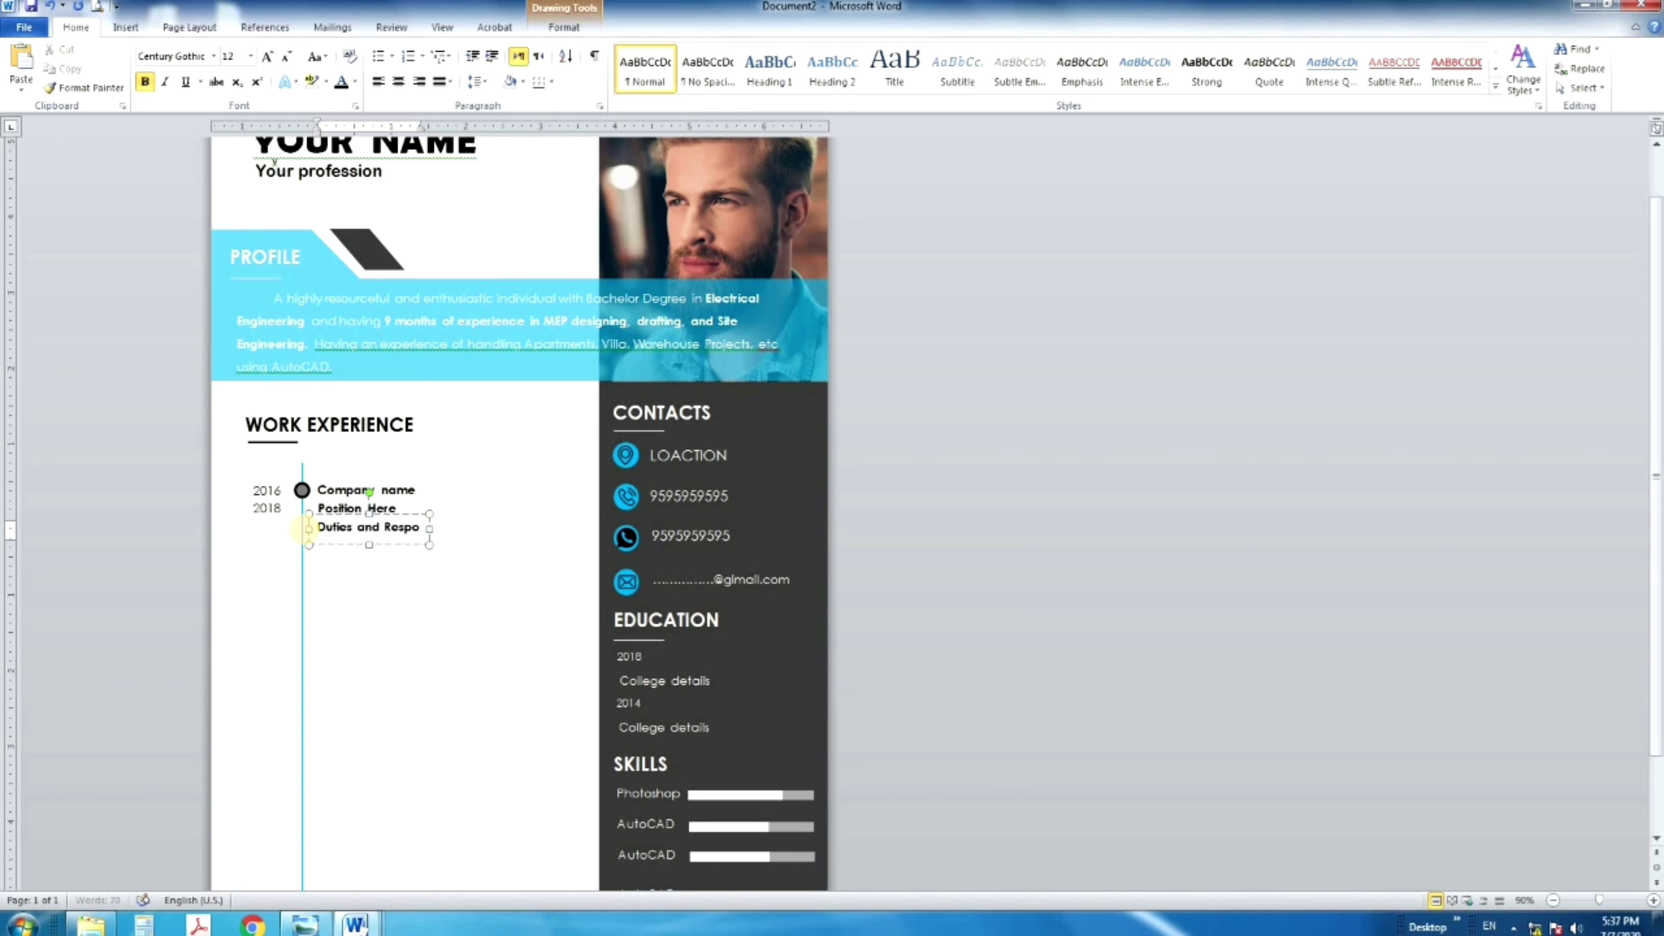
text(n)
Step: Widen the box and paste the bulleted list of duties under the heading
drag(431, 528, 532, 529)
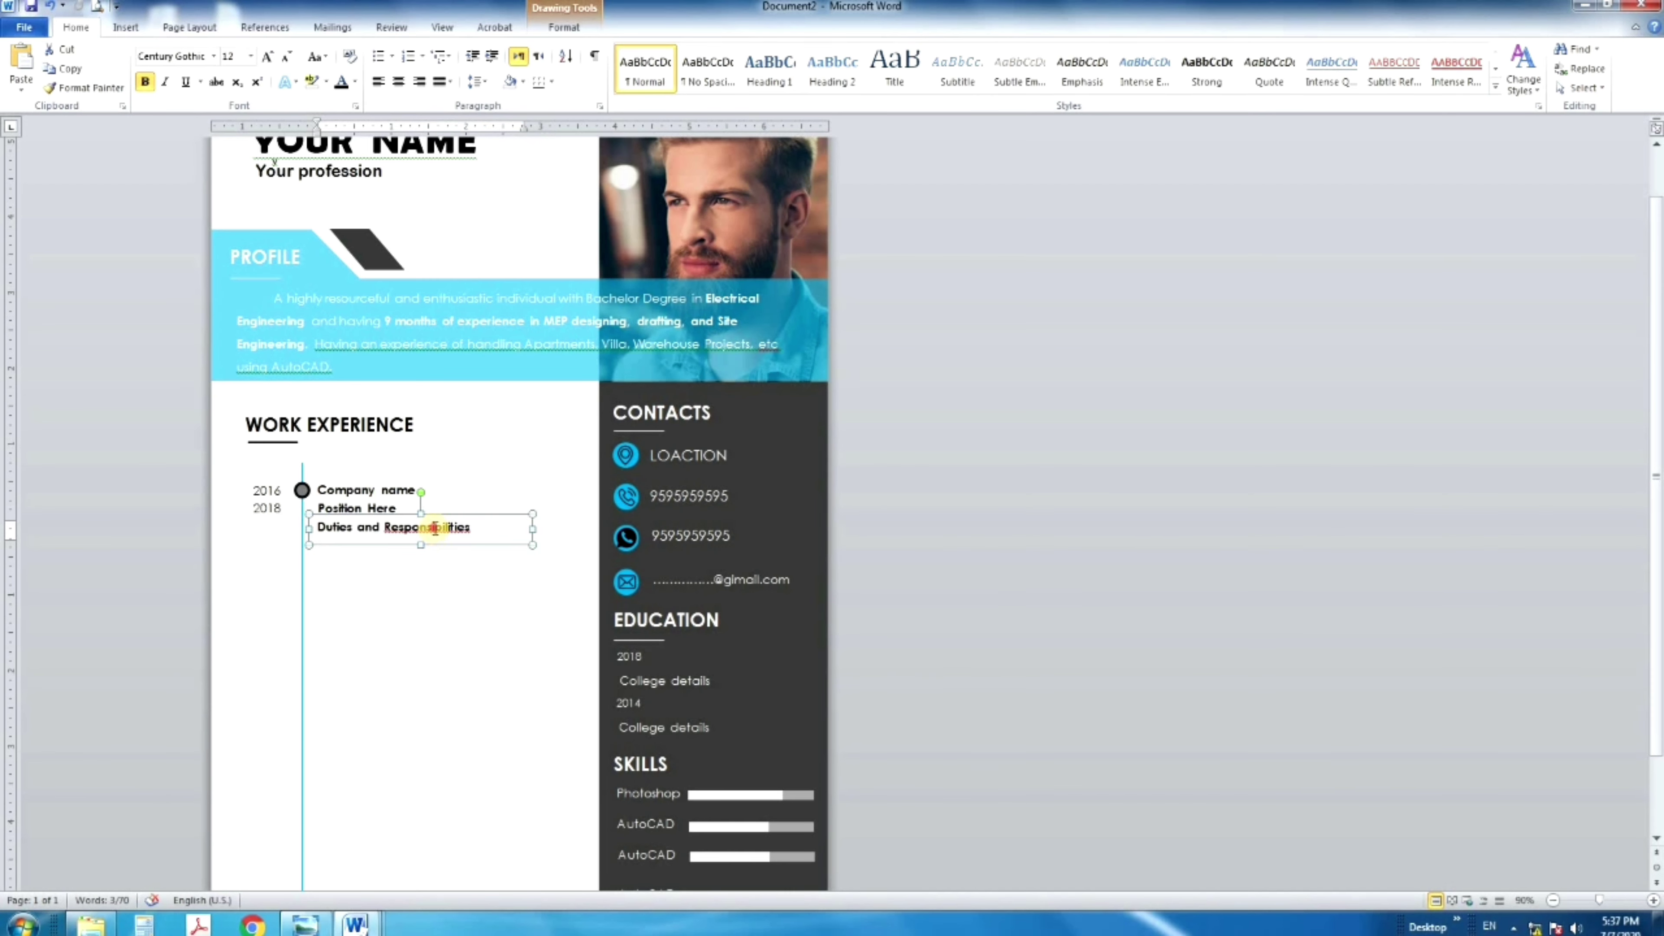
key(ctrl+v)
drag(380, 704, 337, 550)
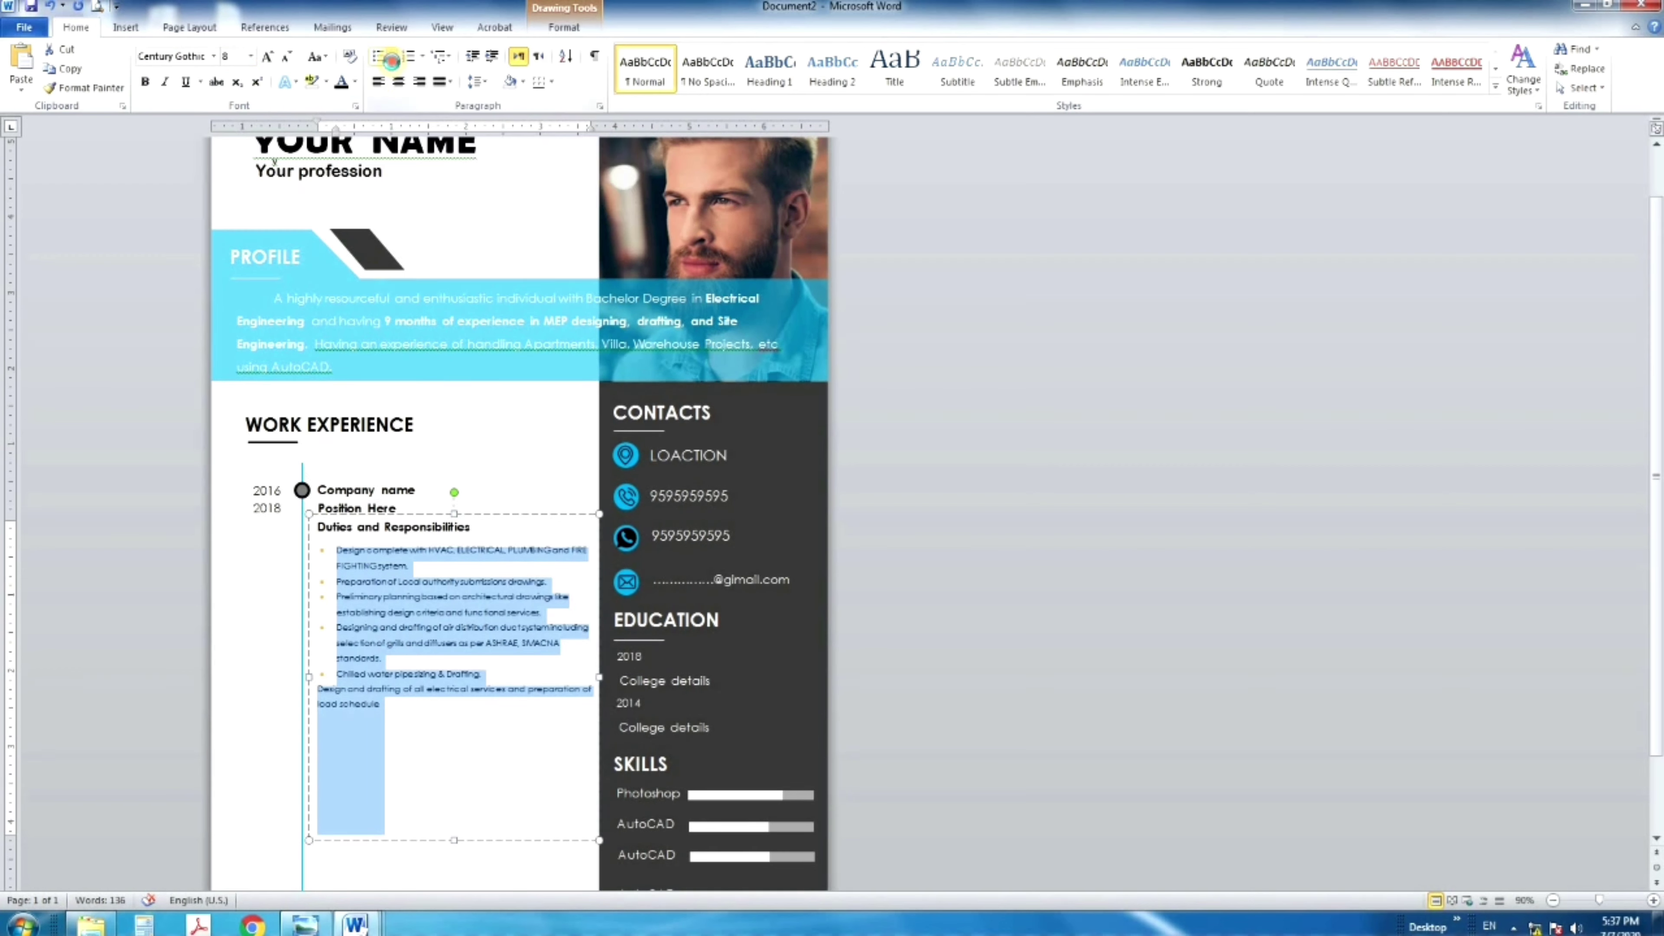
Step: Give the duties list checkmark bullets and larger text, and shrink its box
click(391, 56)
click(550, 141)
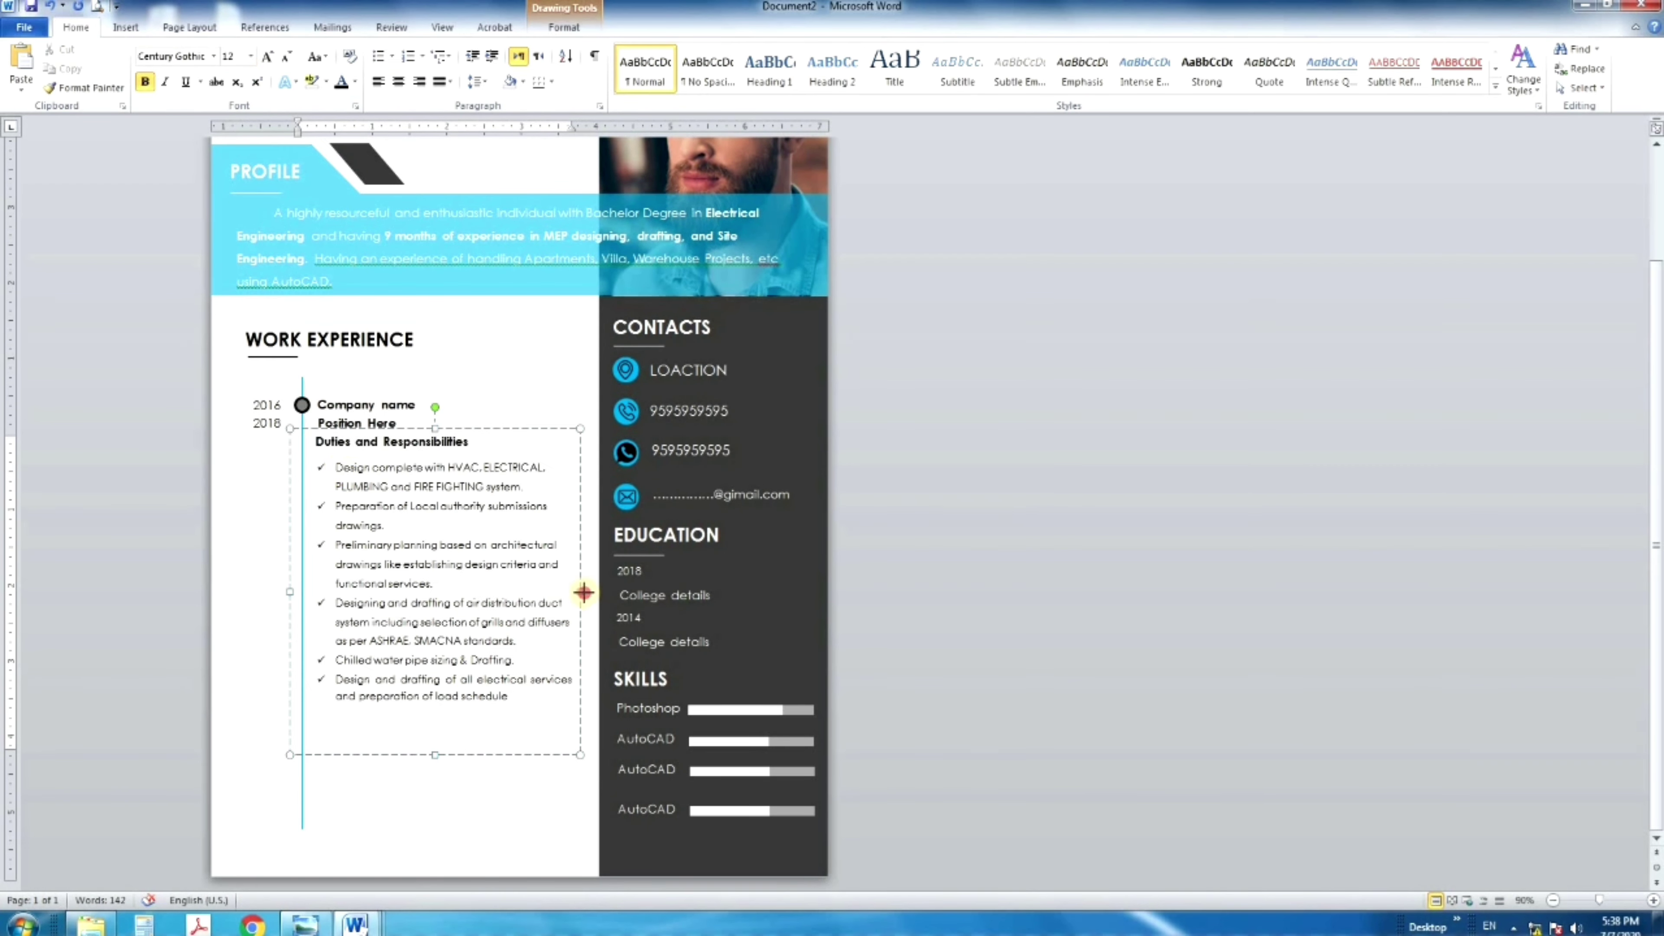
shift+click(267, 414)
Step: Duplicate the whole entry—dates, company, position and duties—below the first one
shift+click(367, 405)
click(563, 27)
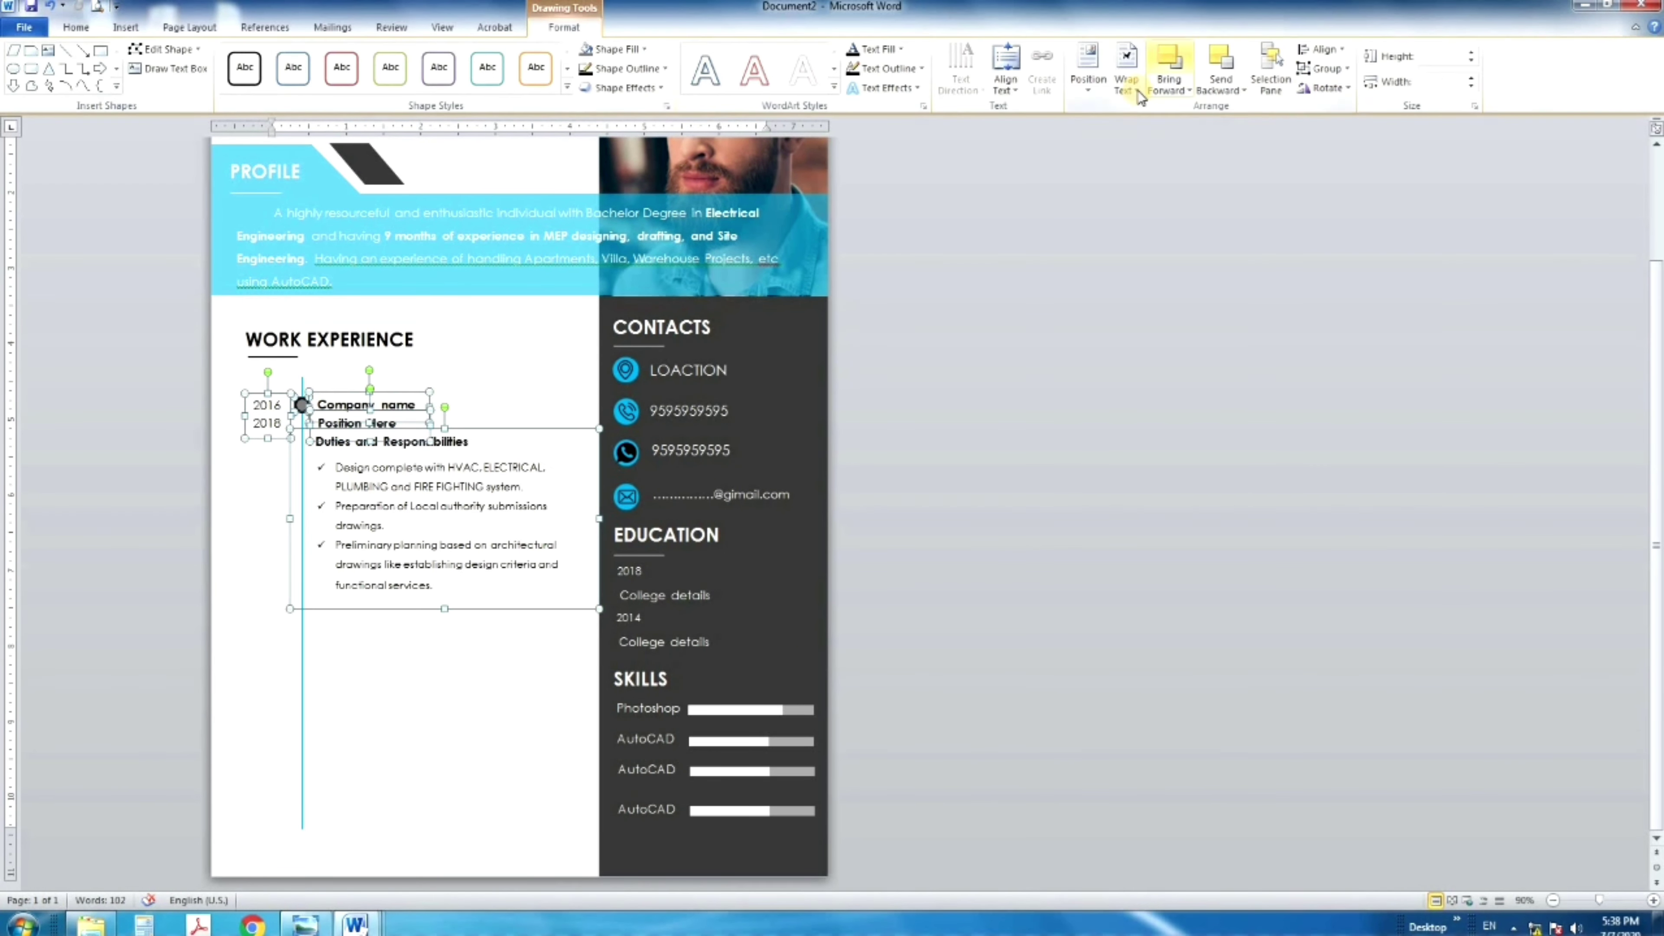
key(ctrl+c)
key(ctrl+v)
drag(531, 475, 624, 706)
click(519, 508)
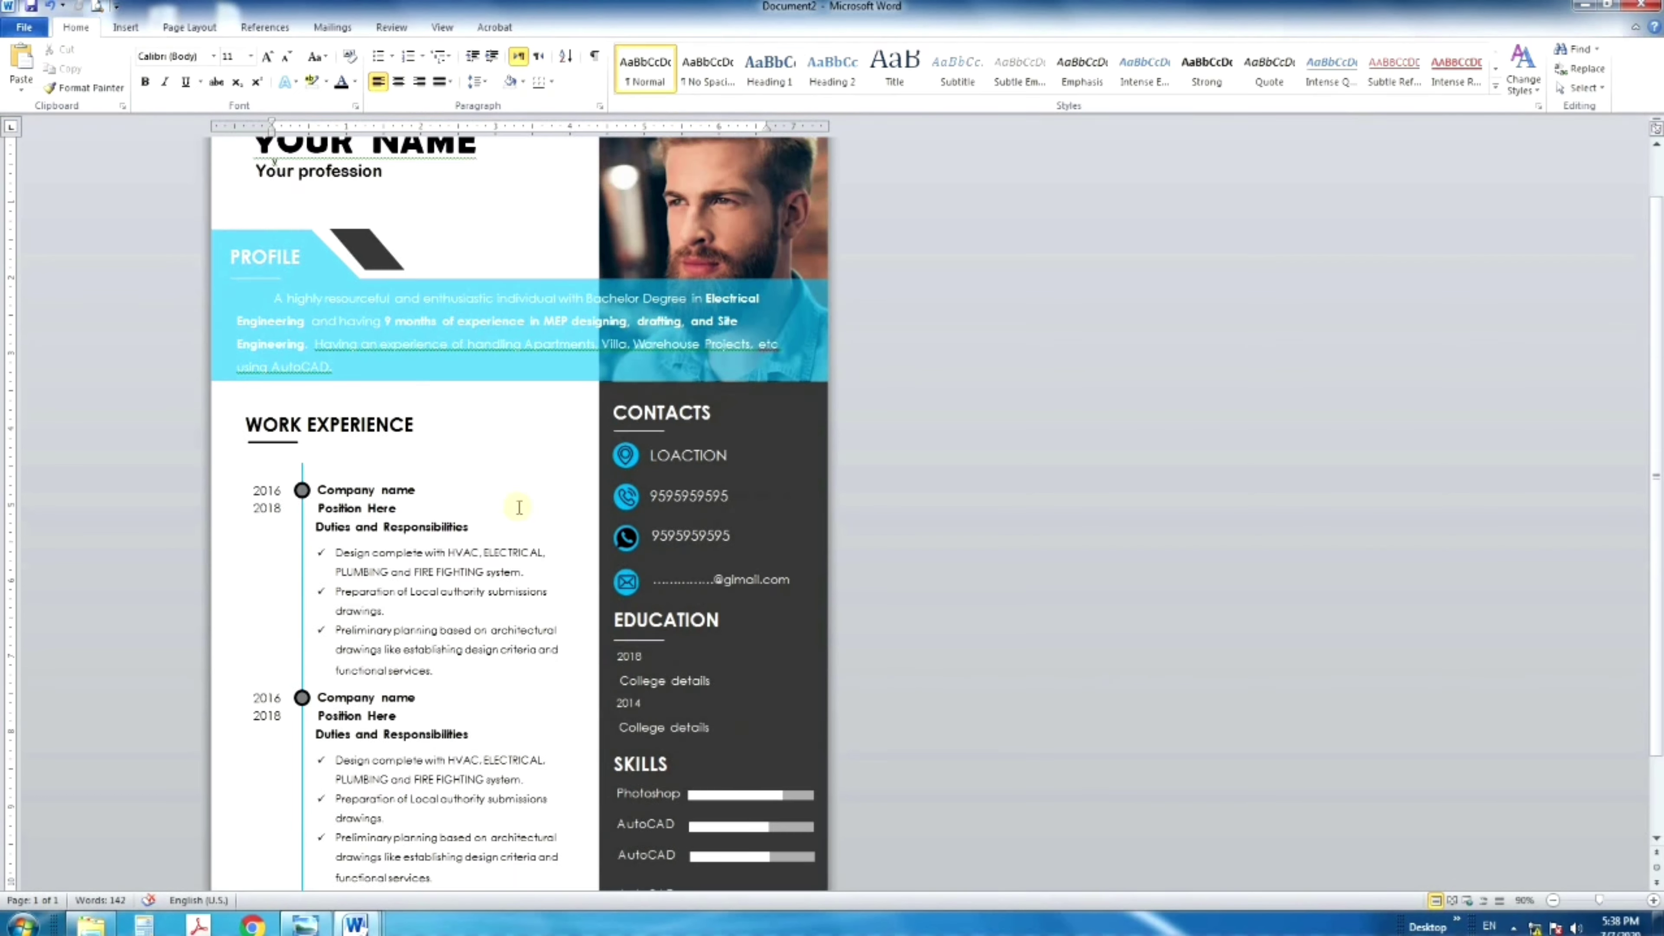
scroll(519, 508, down, 1)
ctrl+scroll(365, 455, down, 2)
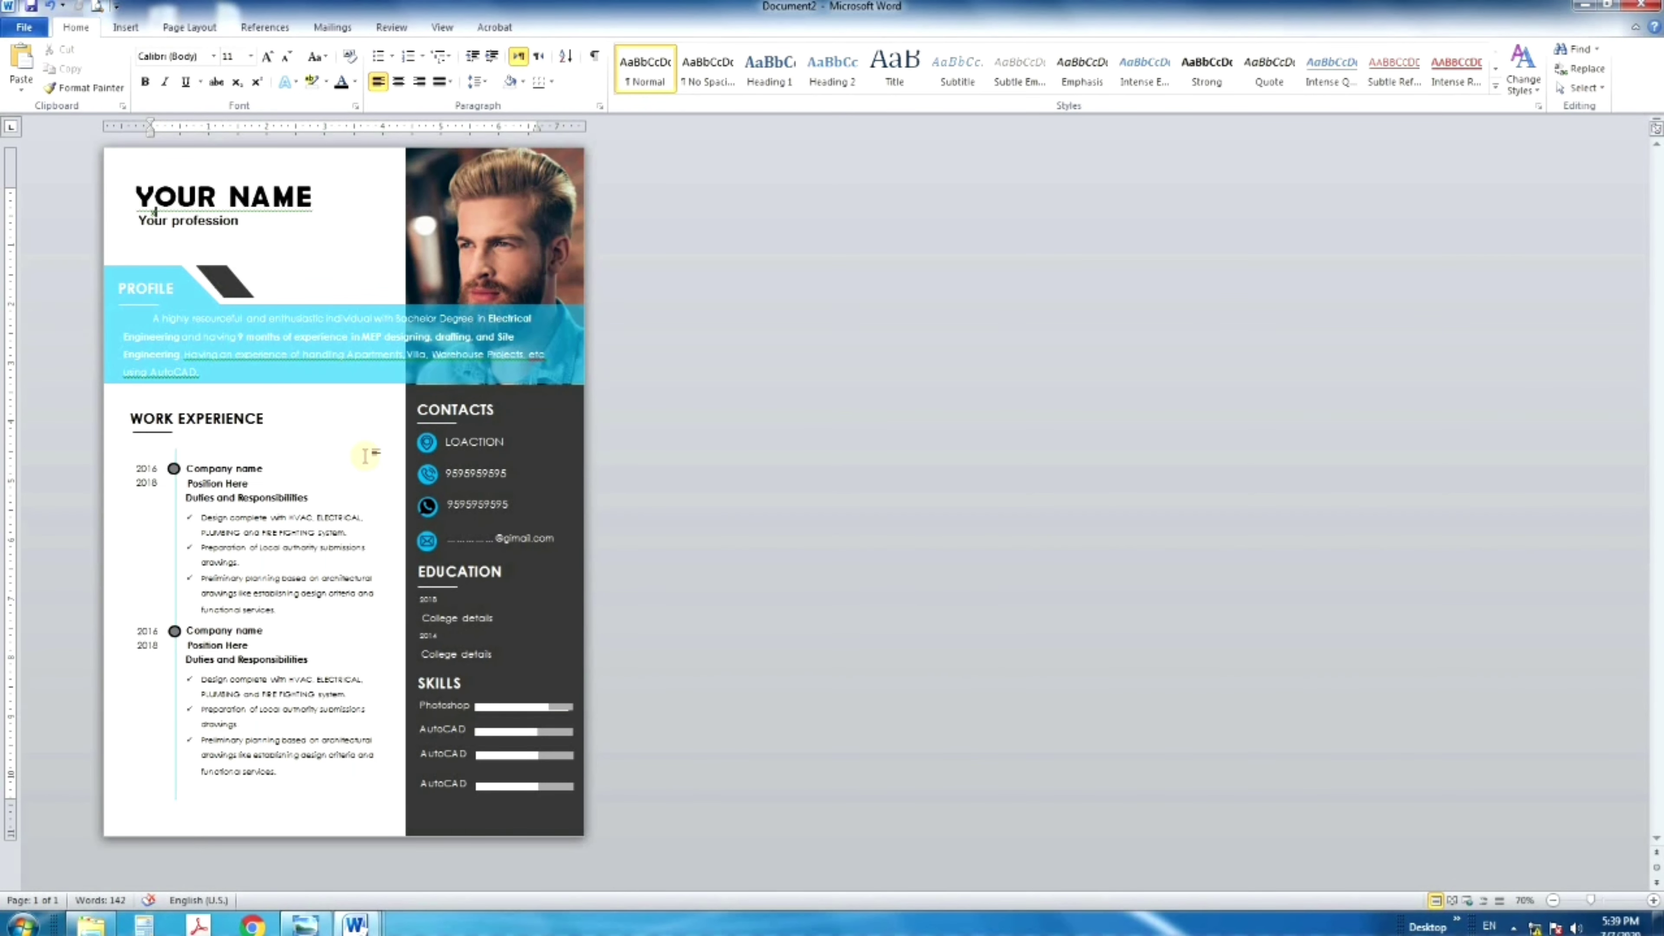
Step: Start Save As and choose drive F: as the save location
click(23, 27)
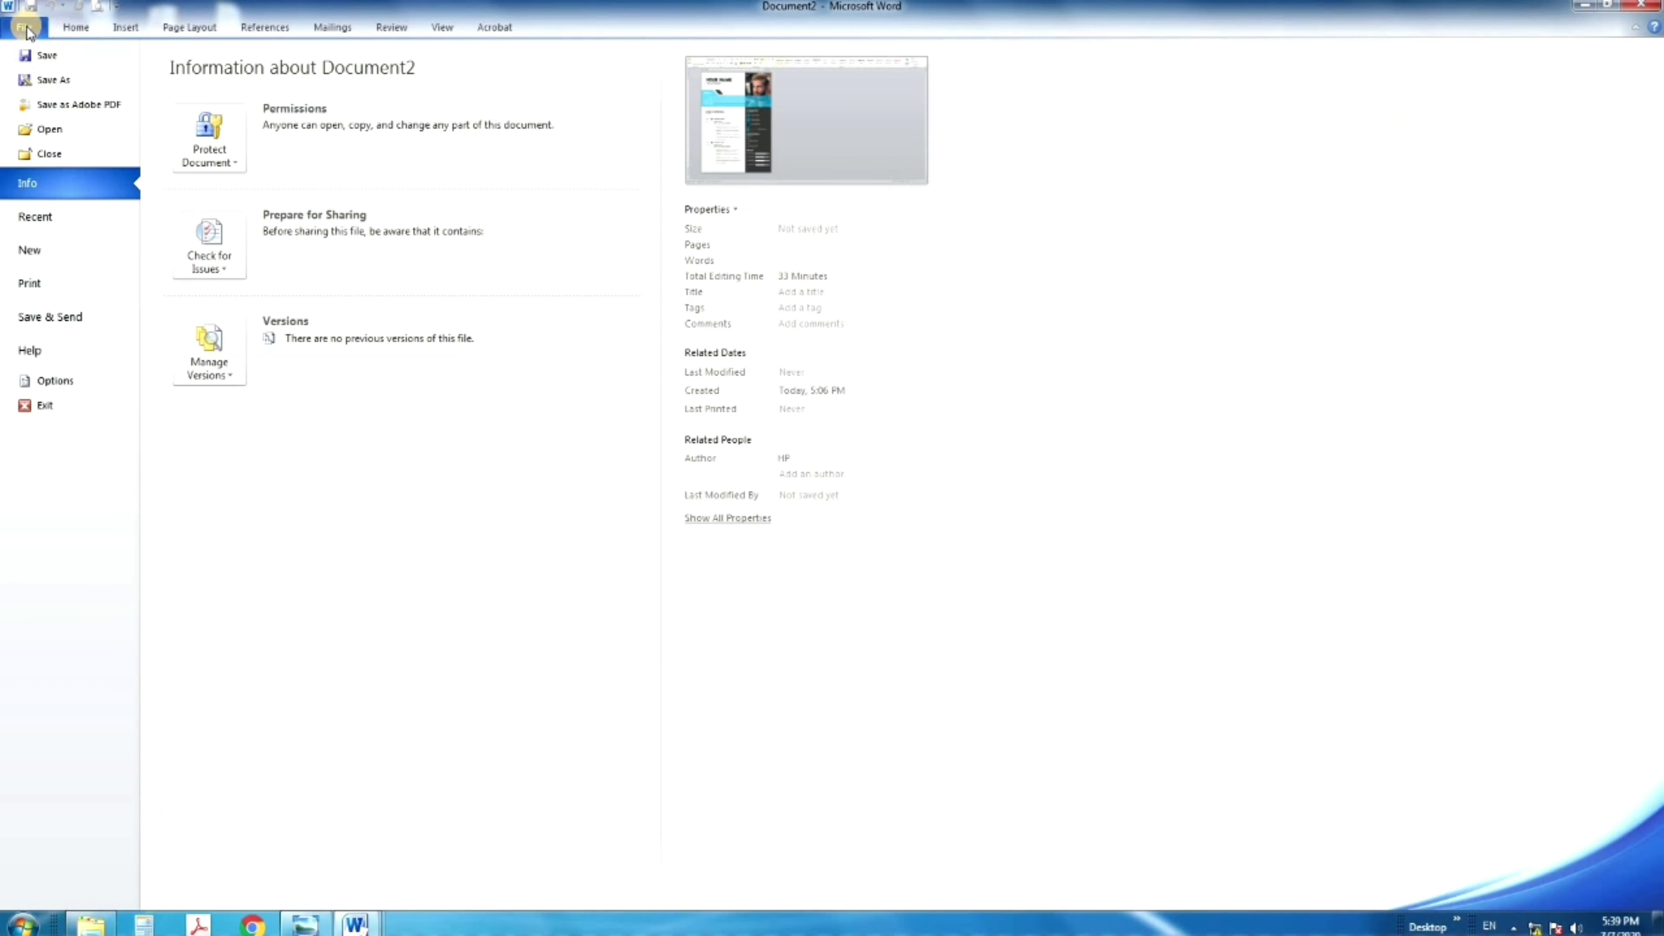
click(63, 81)
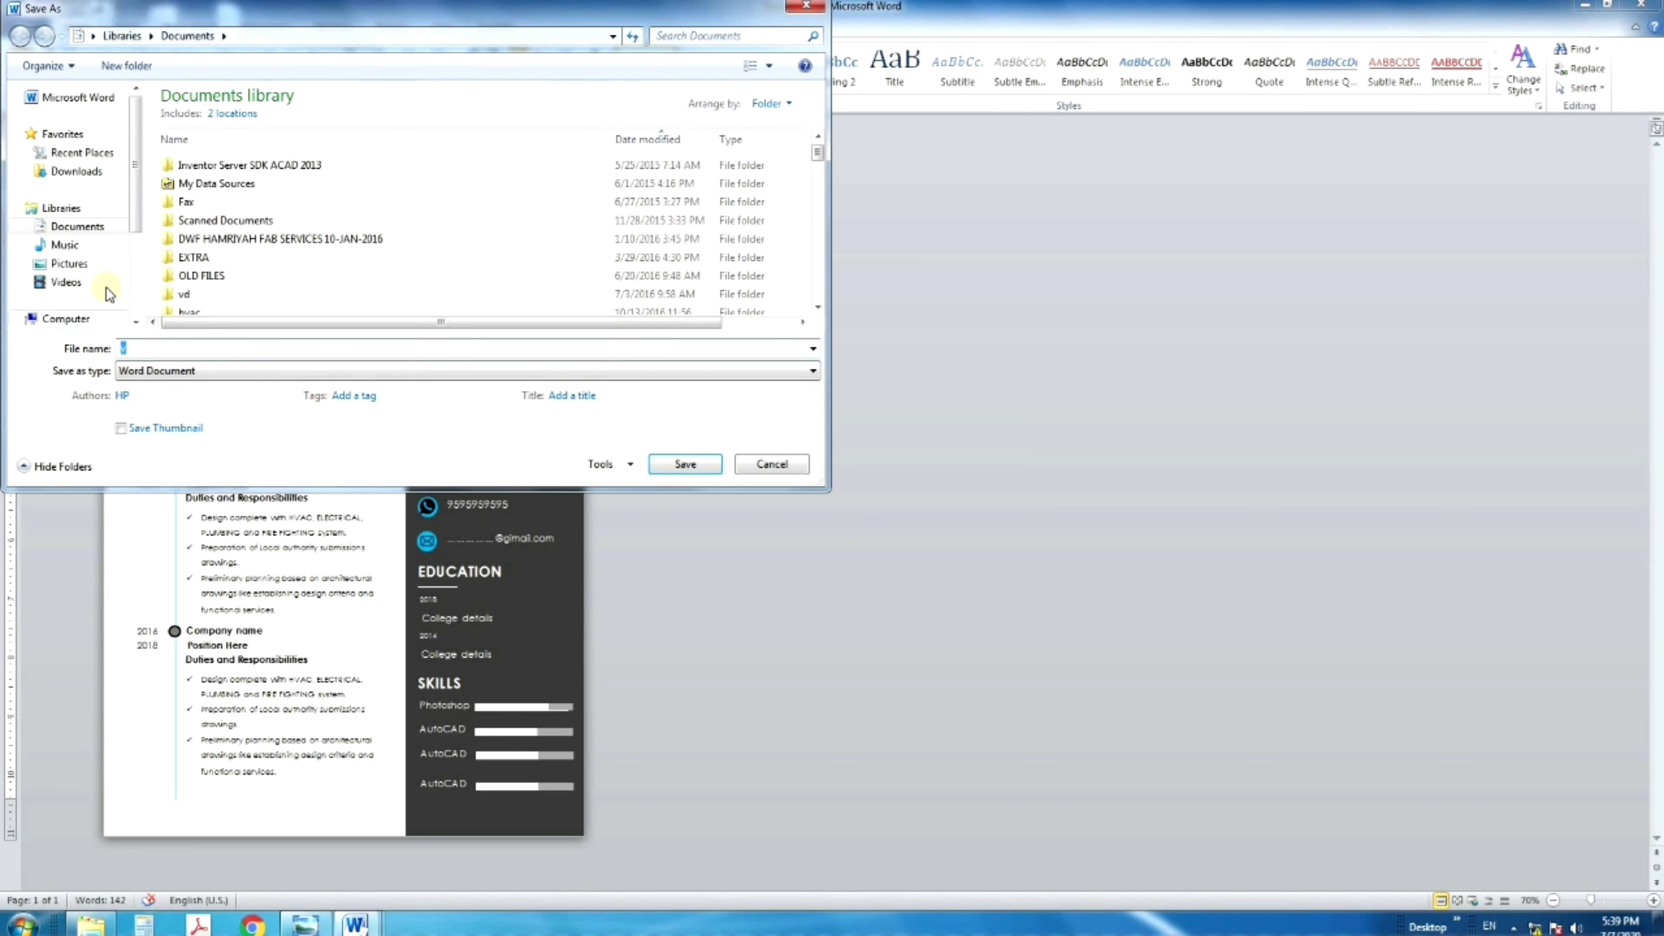
drag(135, 214, 143, 295)
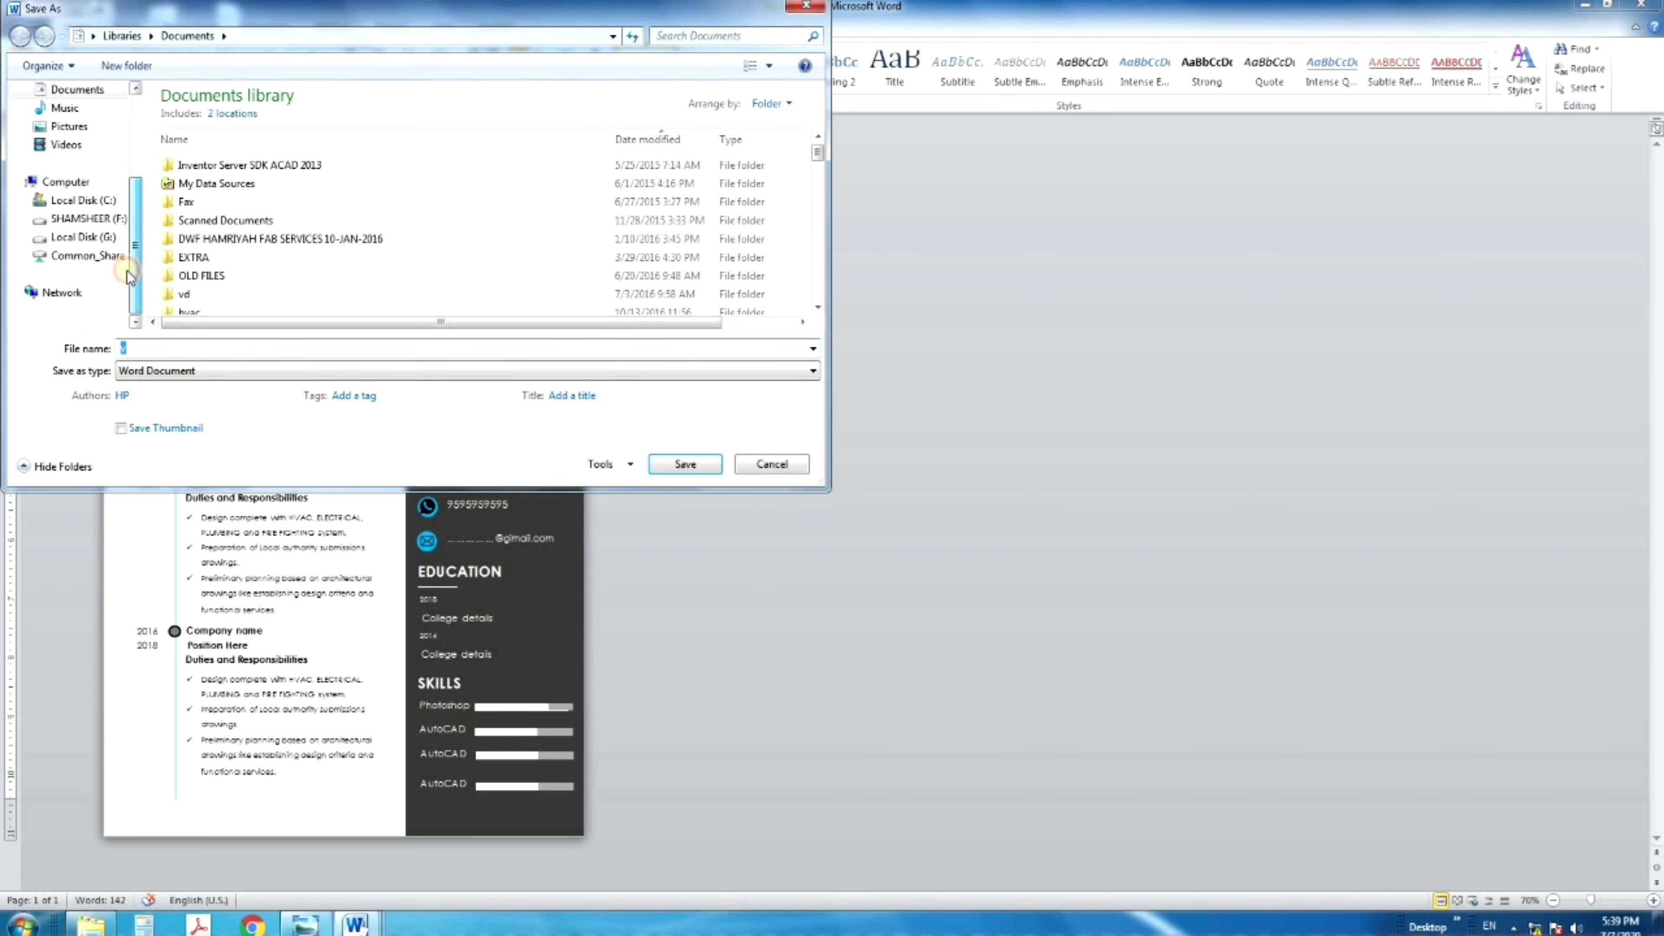
click(85, 219)
click(149, 349)
Step: Name the file 'YOUR NAME CV', choose PDF as the type, and save
double_click(151, 349)
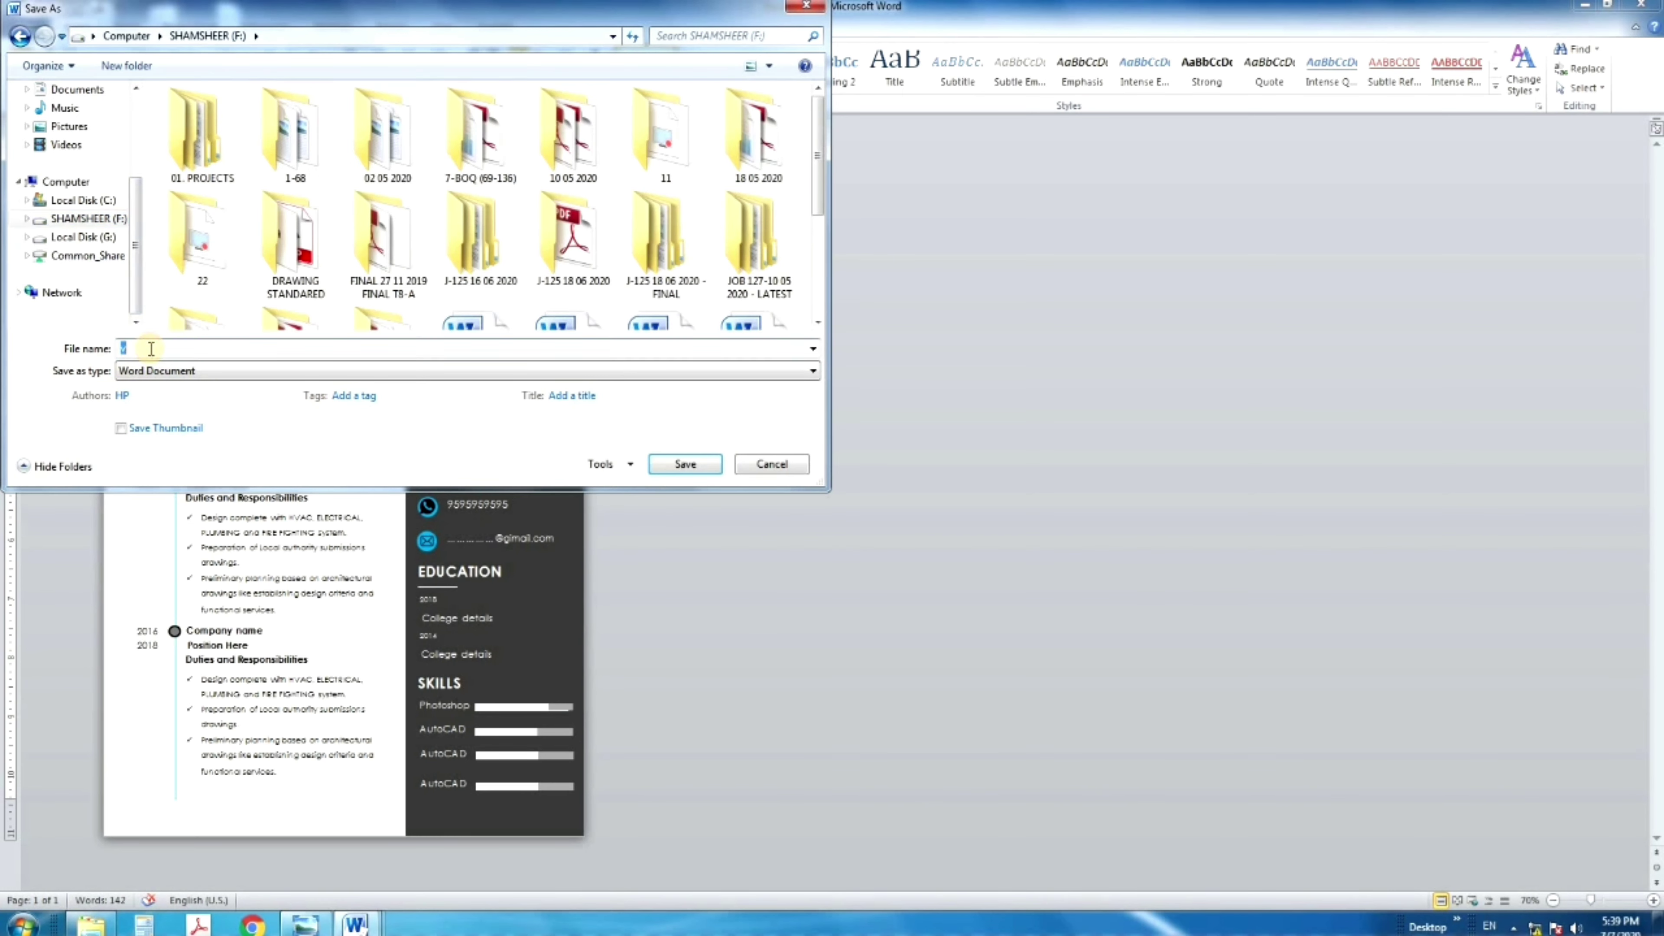
text(C)
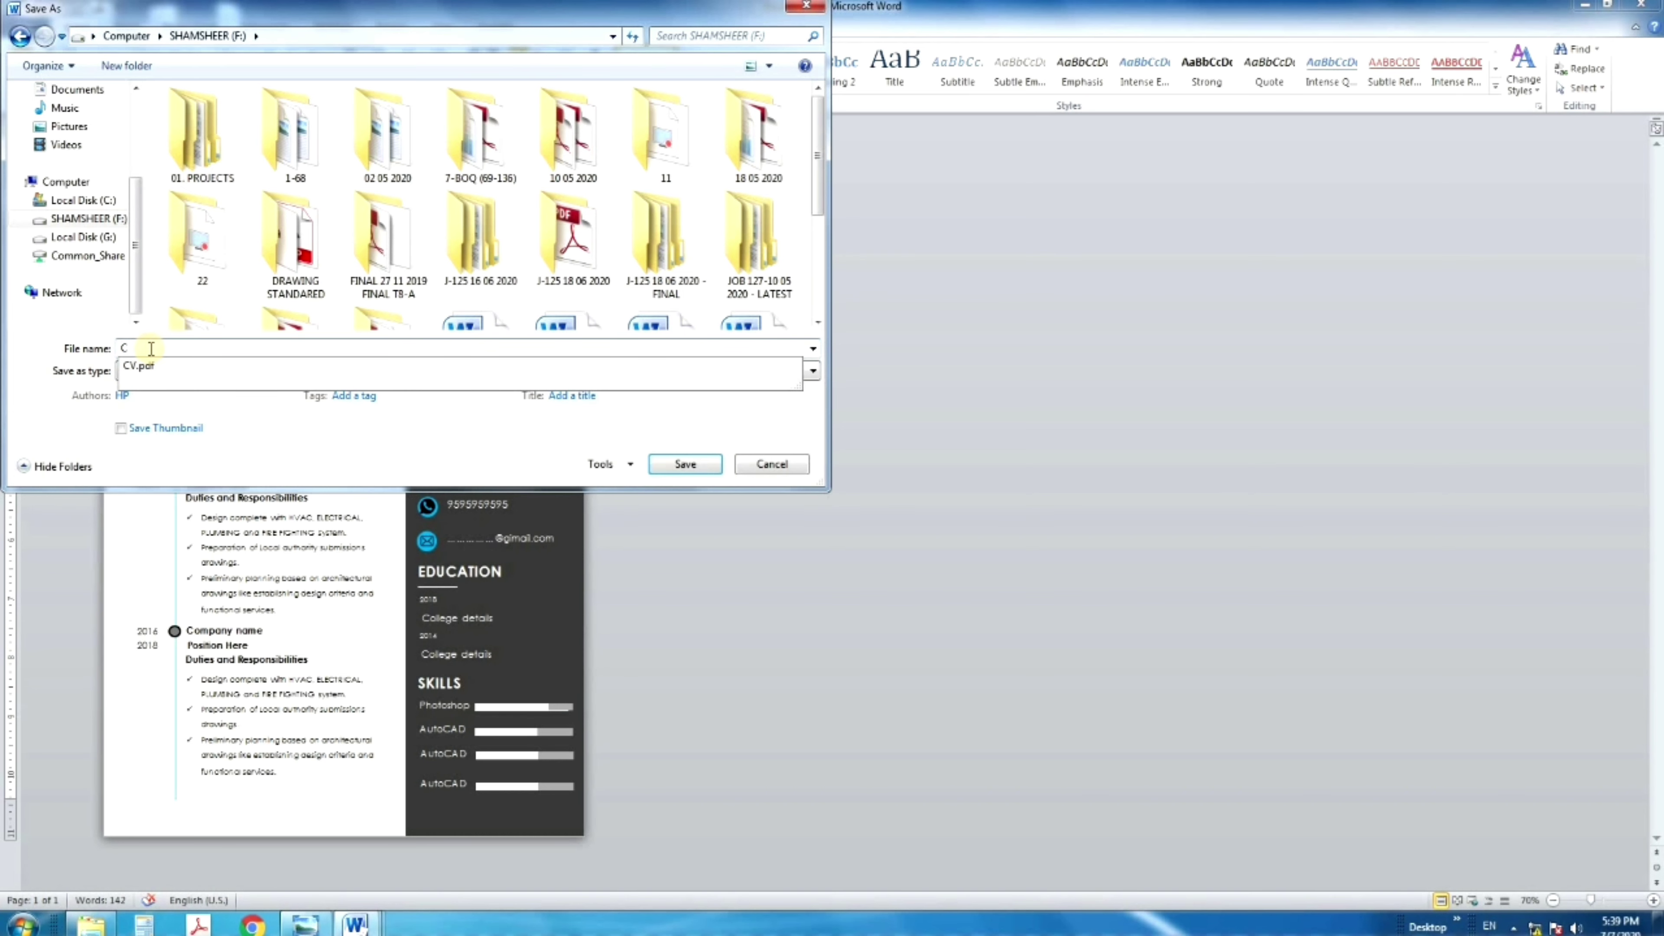
key(BackSpace)
text(YOUR)
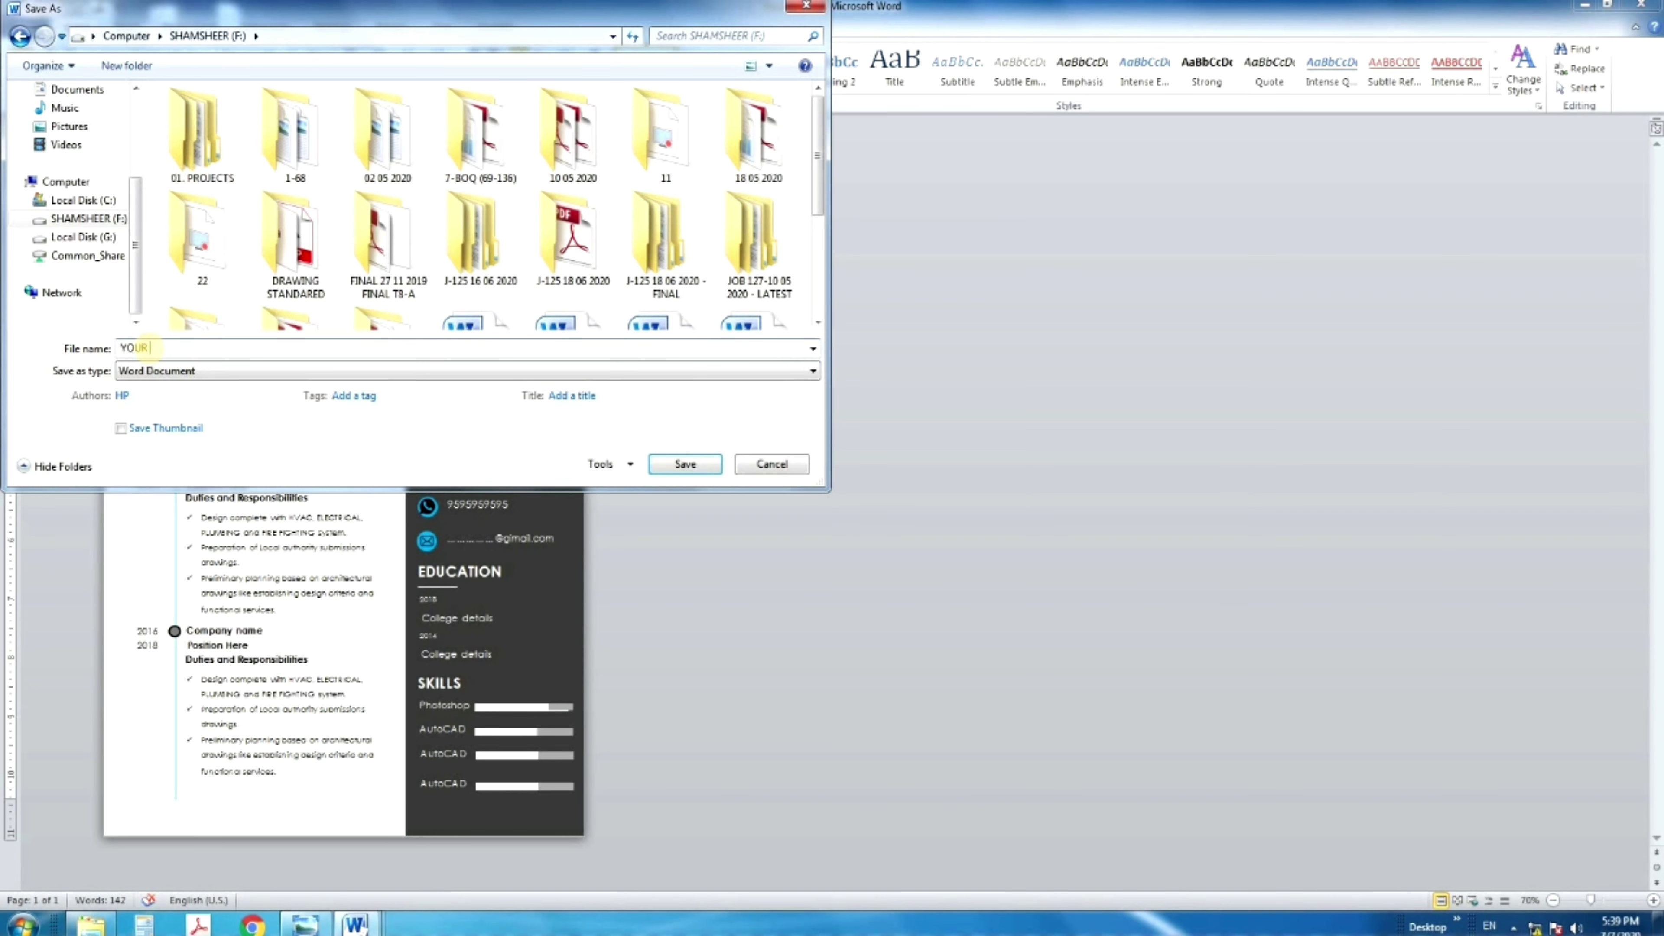
text(NAME )
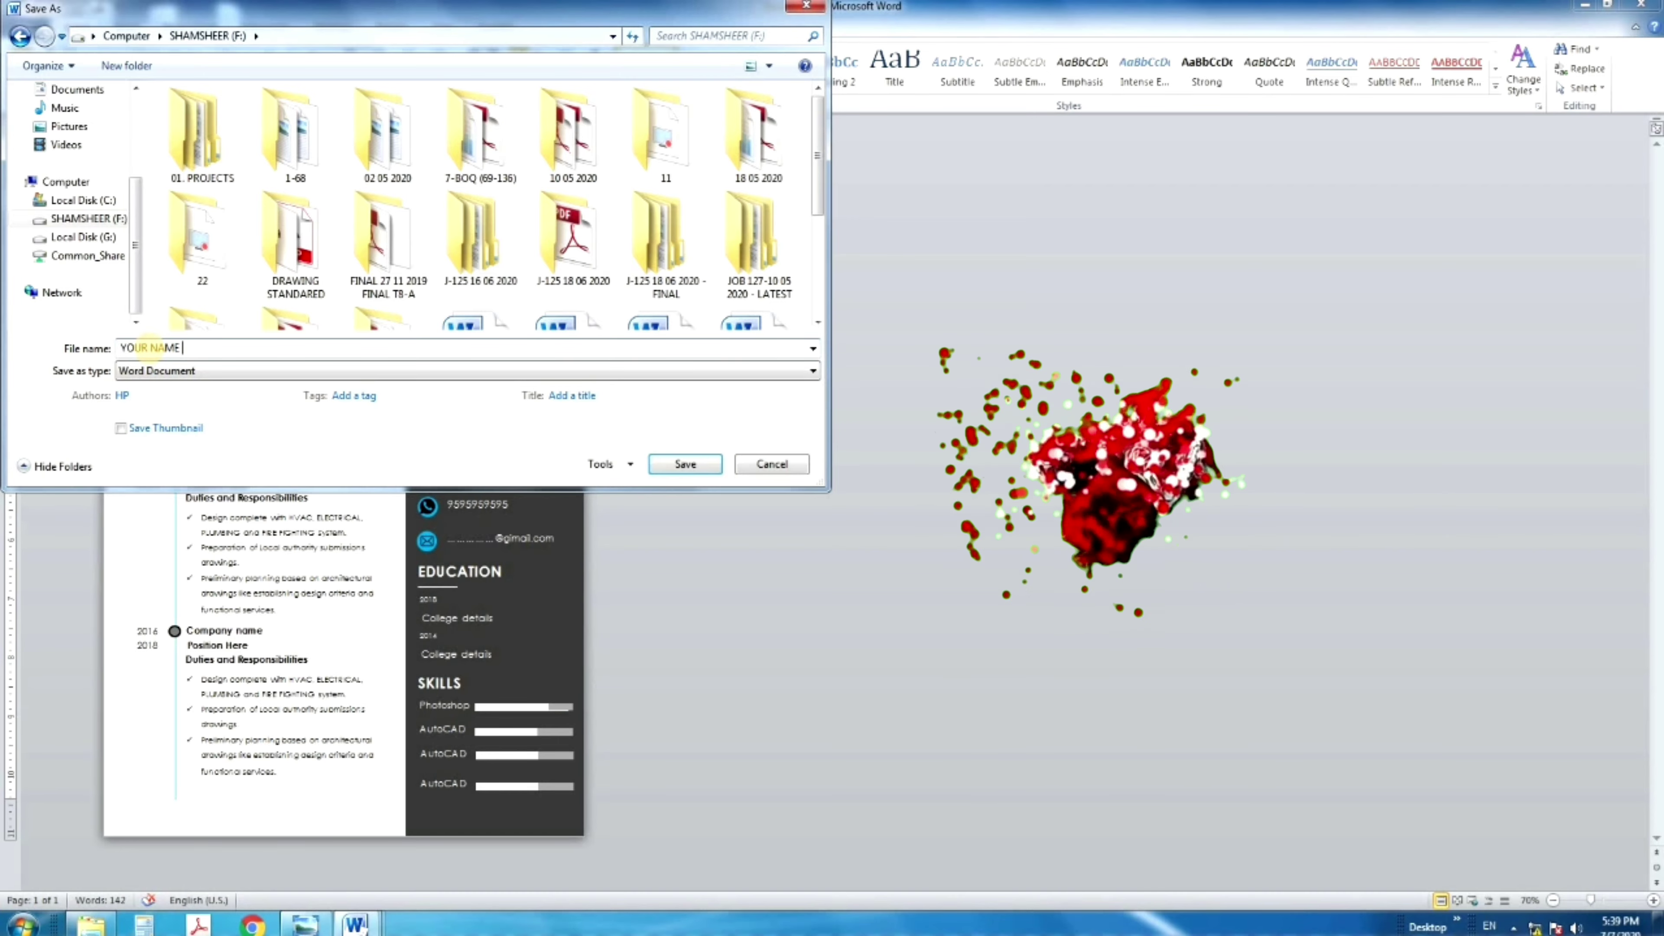
text(CV)
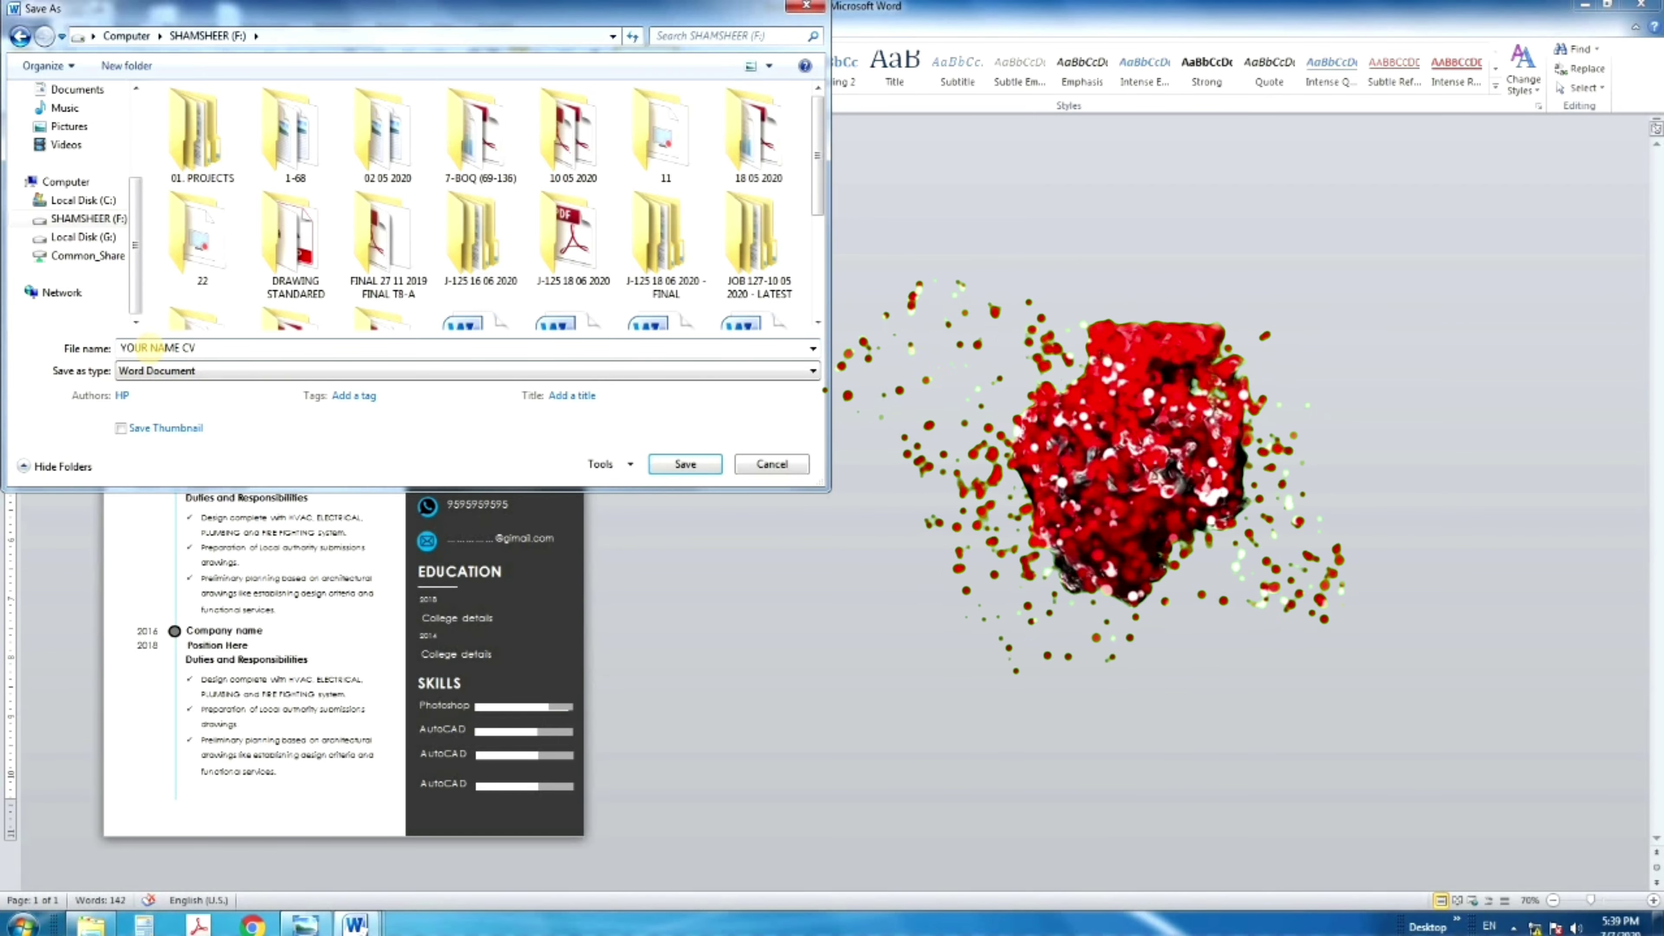
click(353, 370)
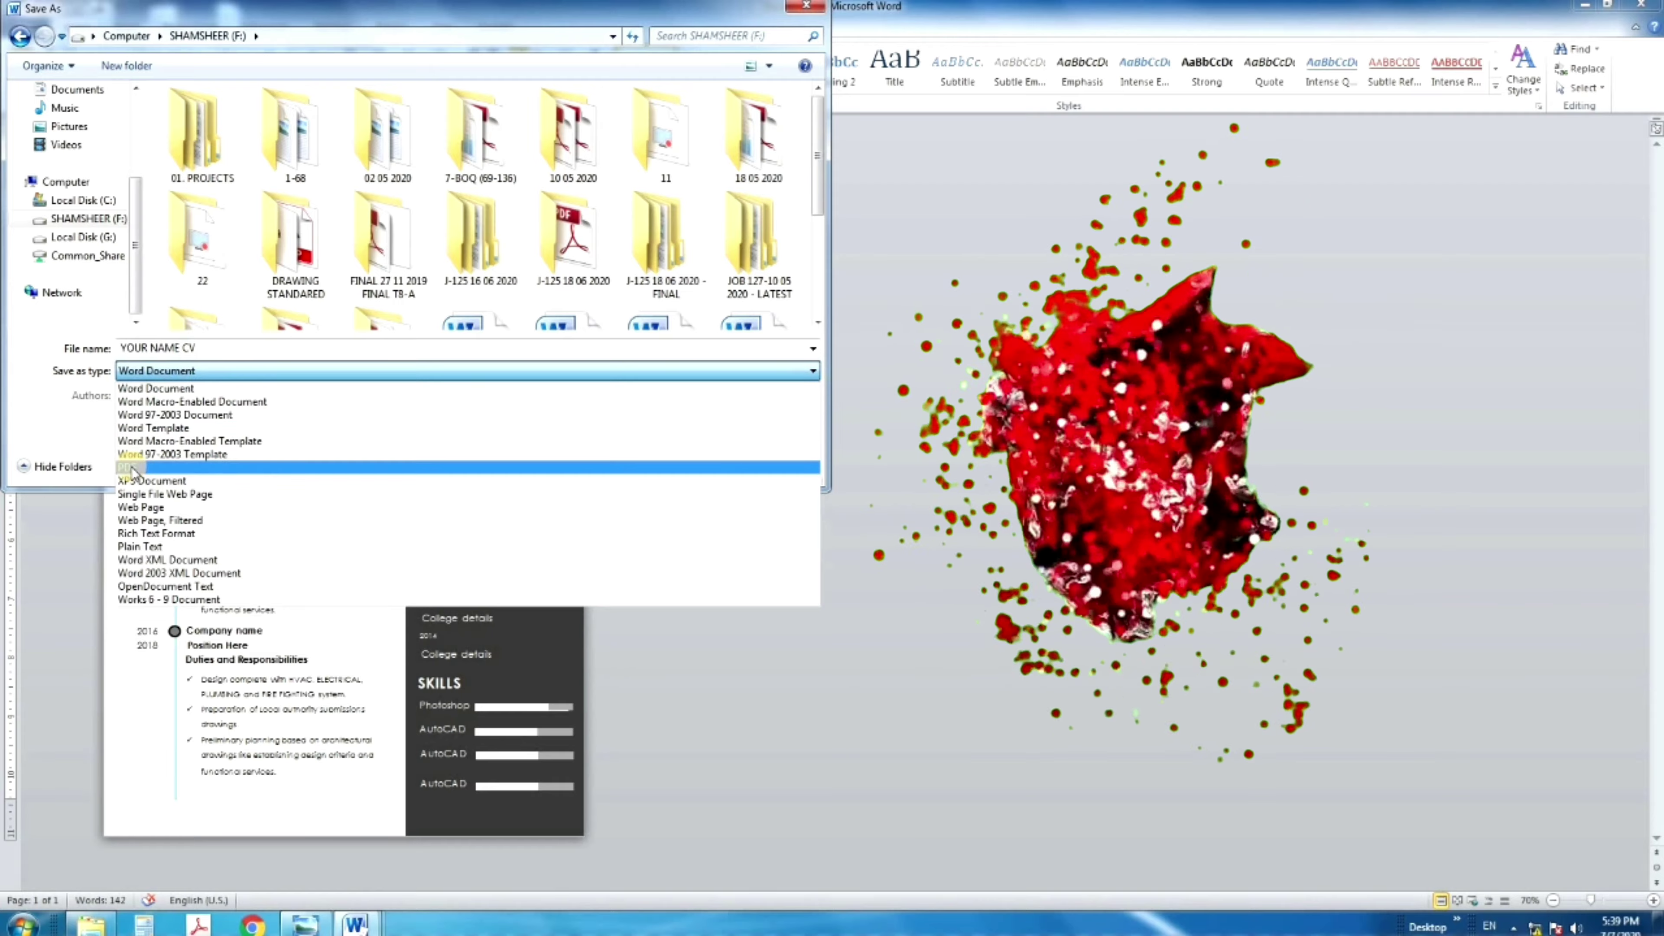
click(131, 467)
click(676, 510)
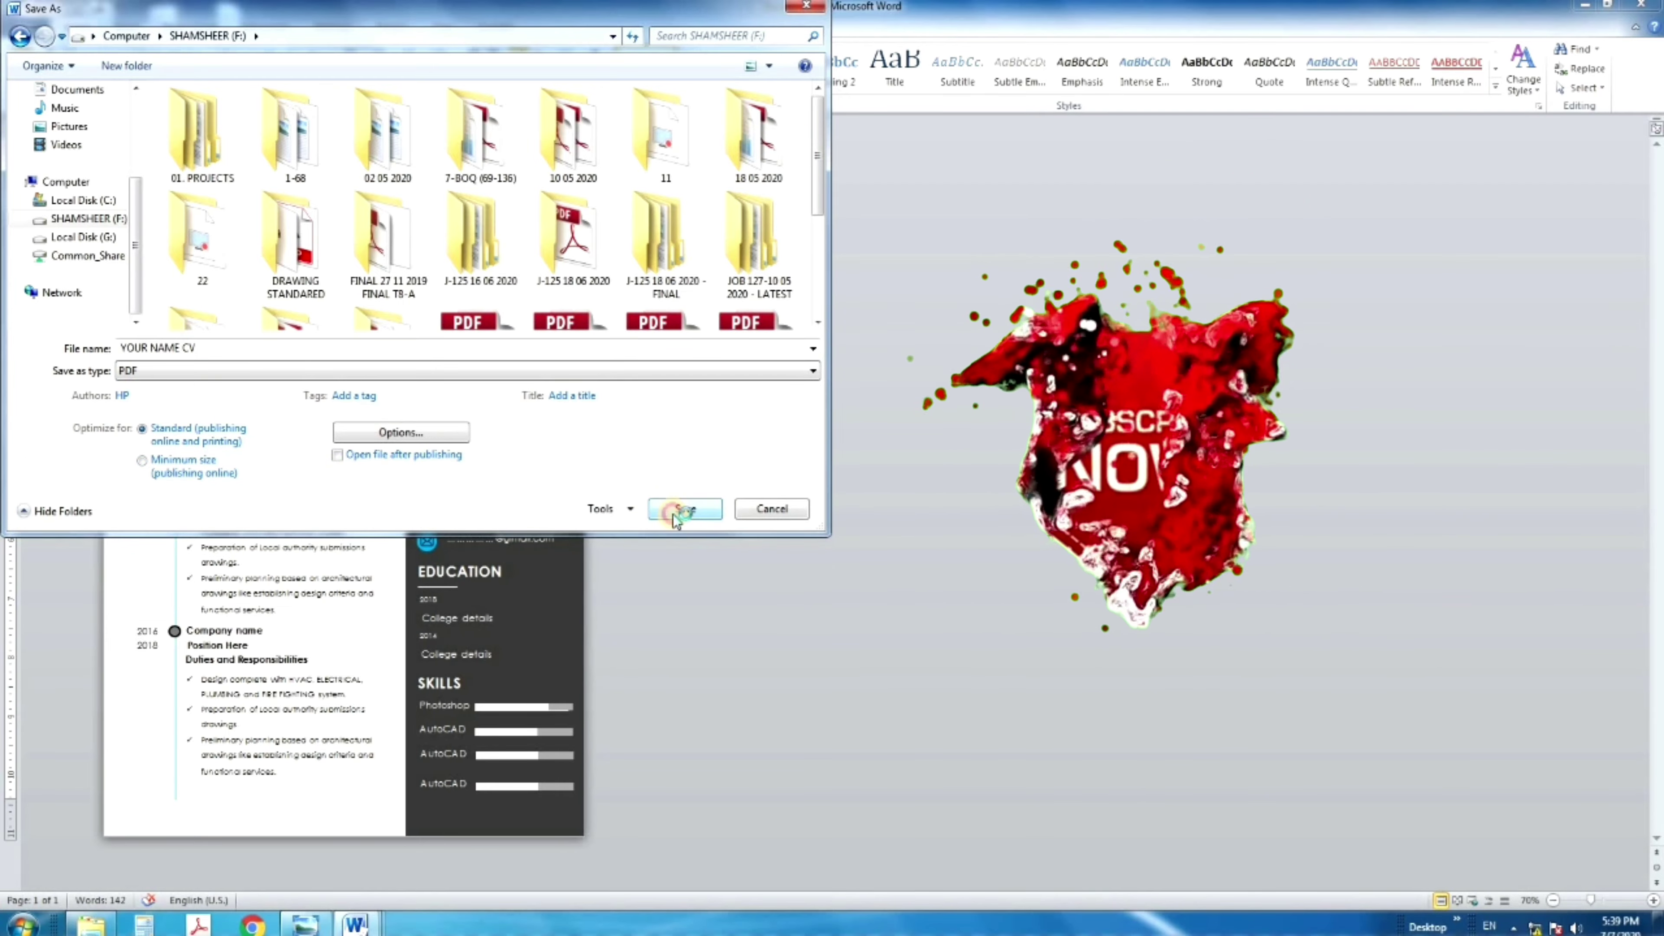